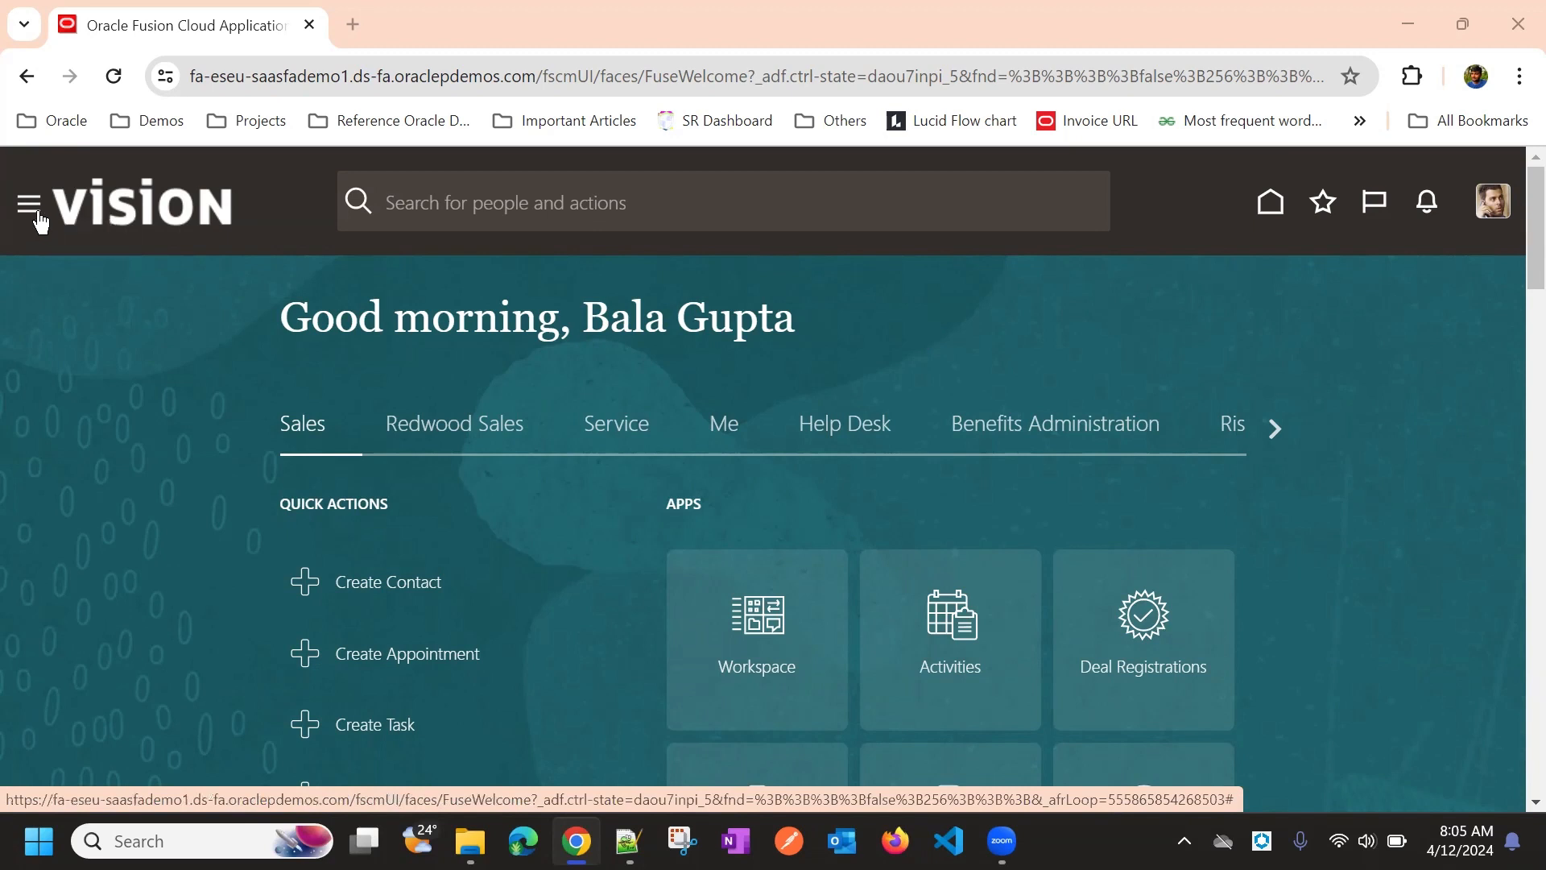
Open Import Management from the Tools group of the Navigator menu
left_click(35, 207)
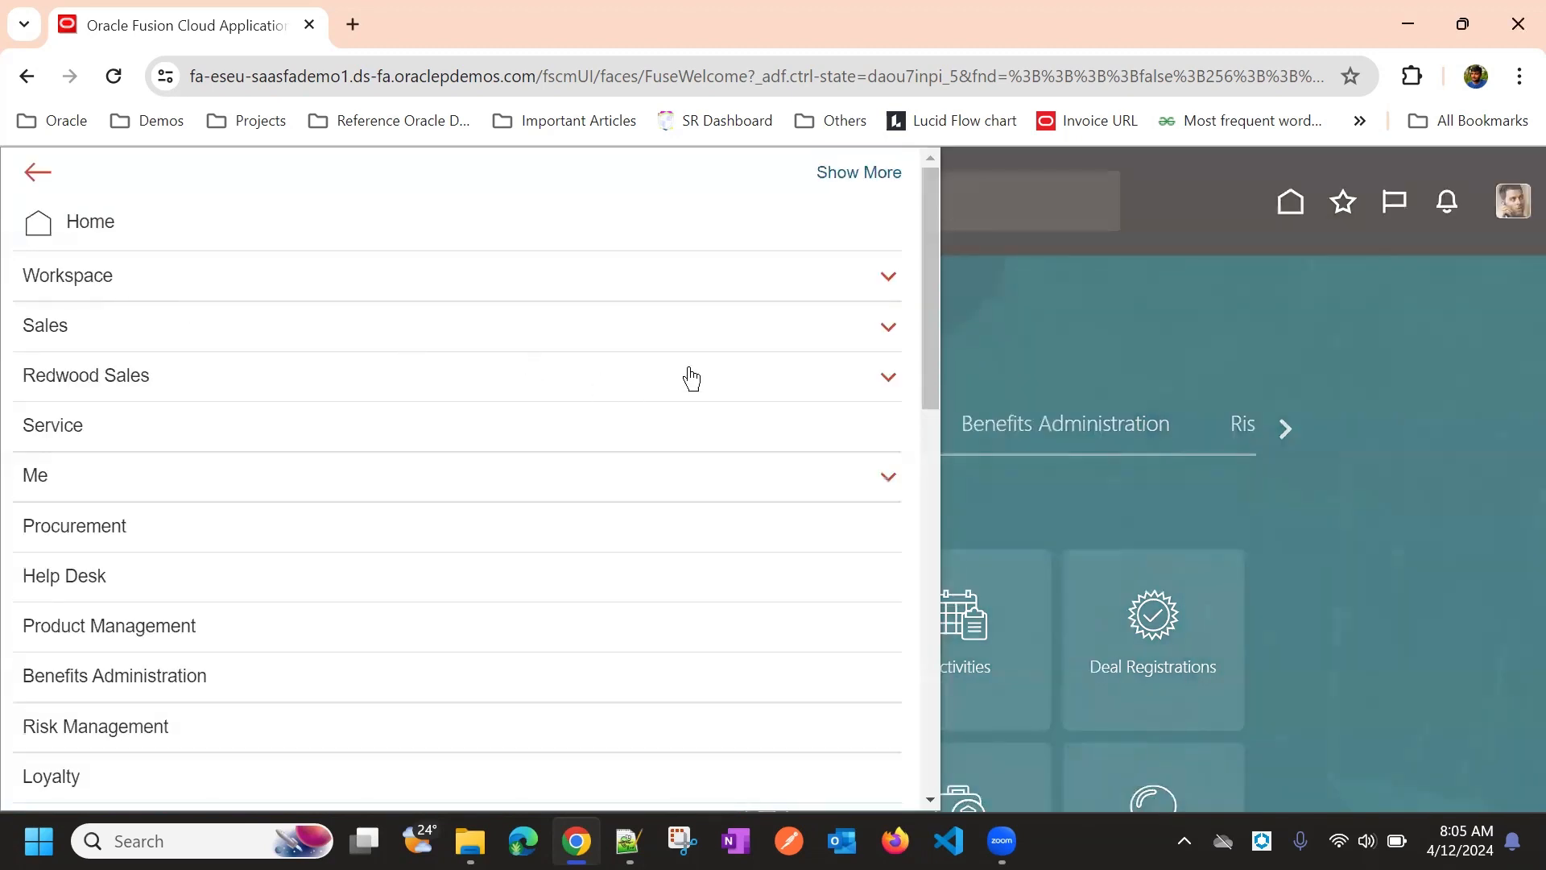
scroll(369, 342, "down", 3)
scroll(369, 342, "down", 10)
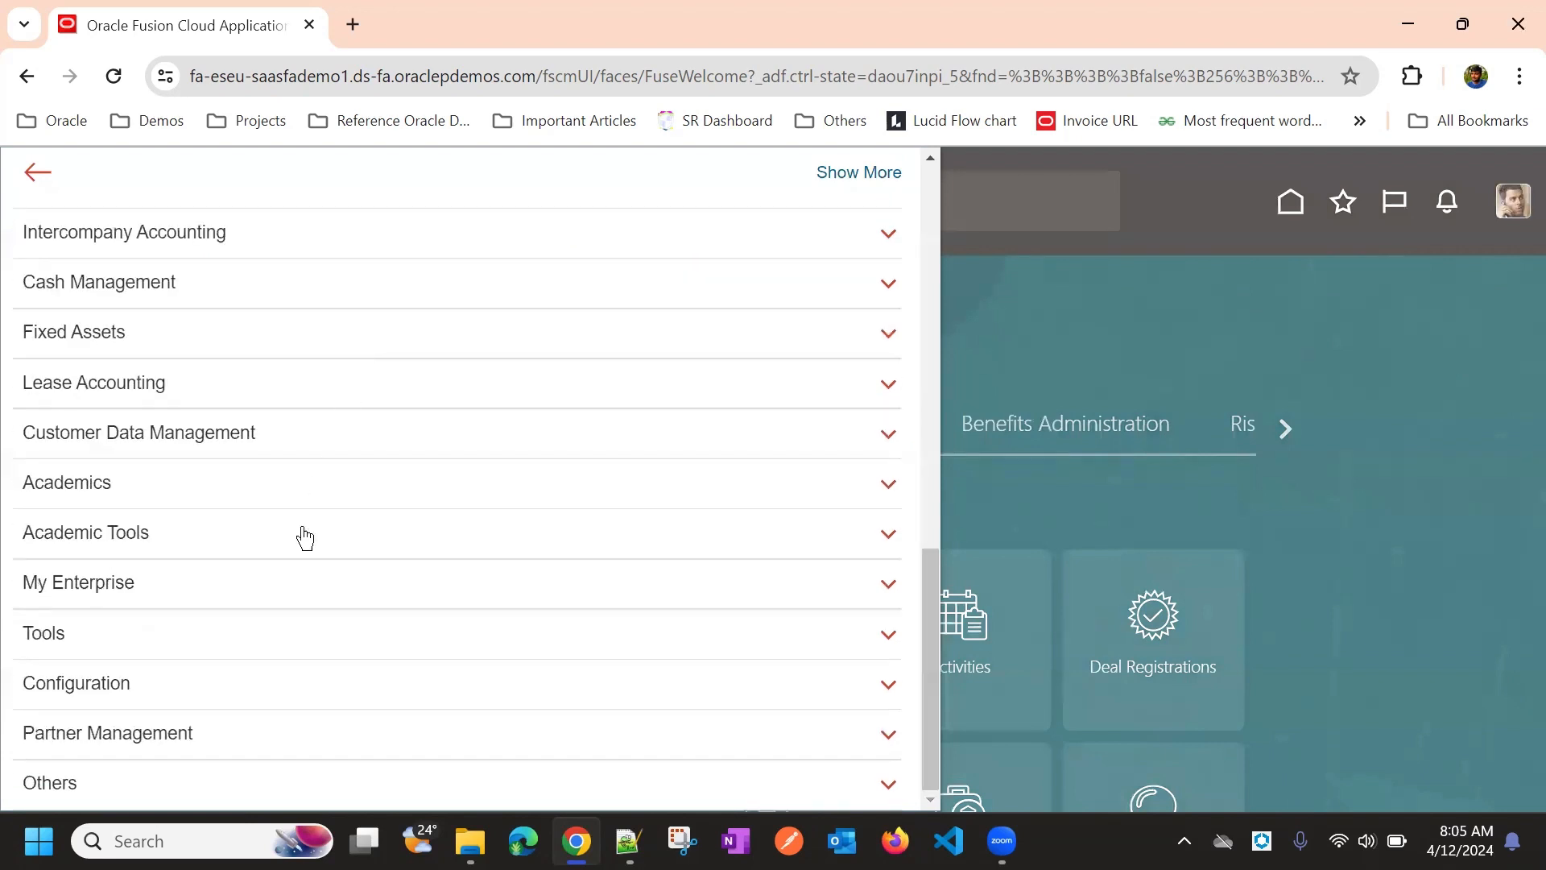
left_click(294, 648)
scroll(347, 536, "down", 5)
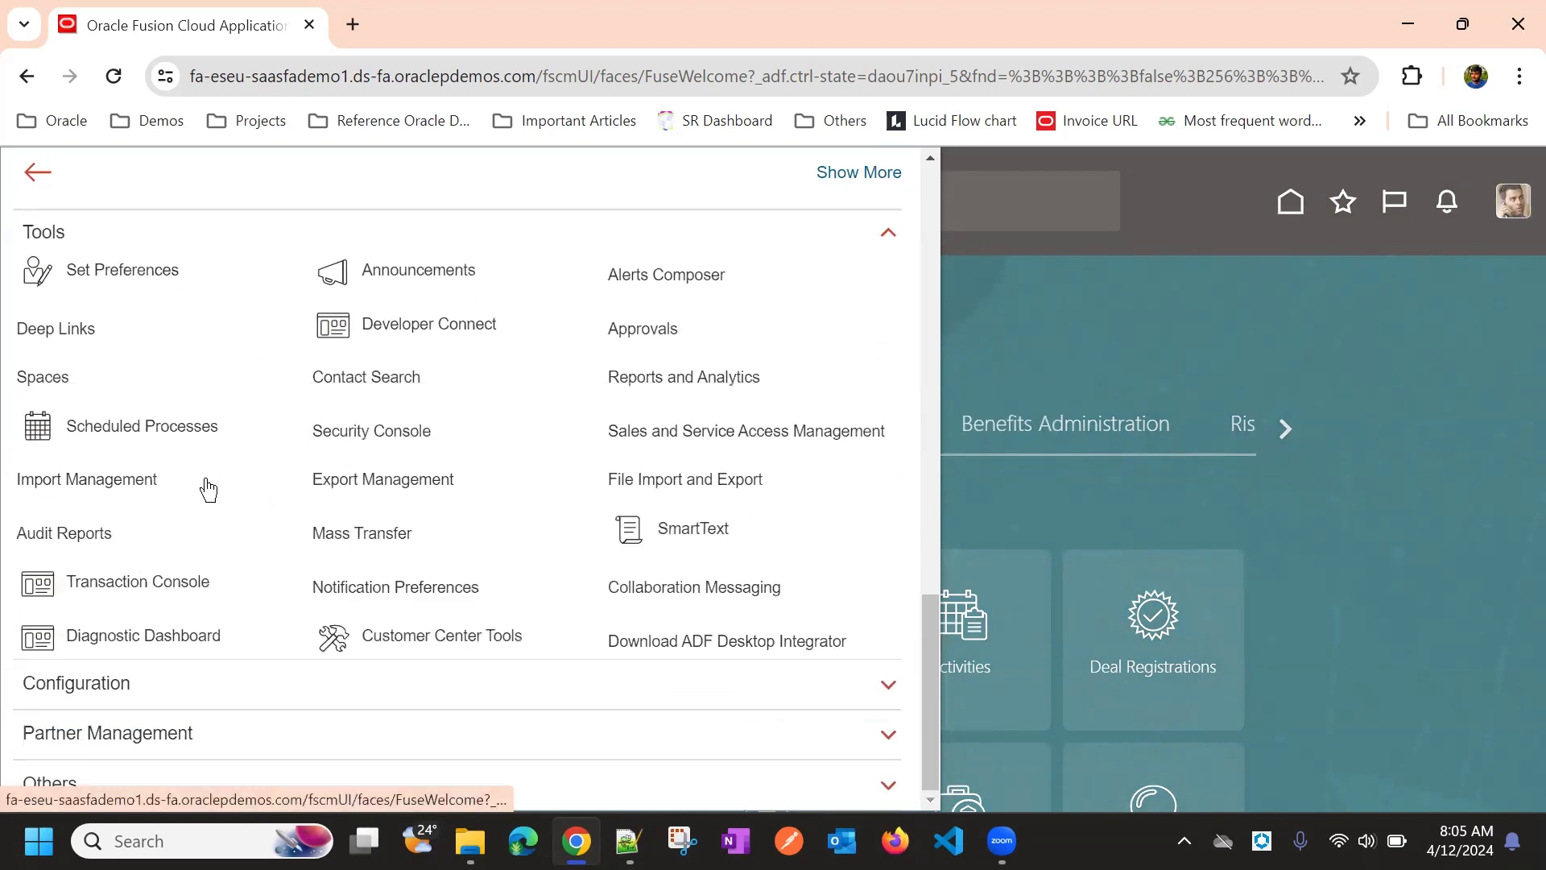
left_click(477, 442)
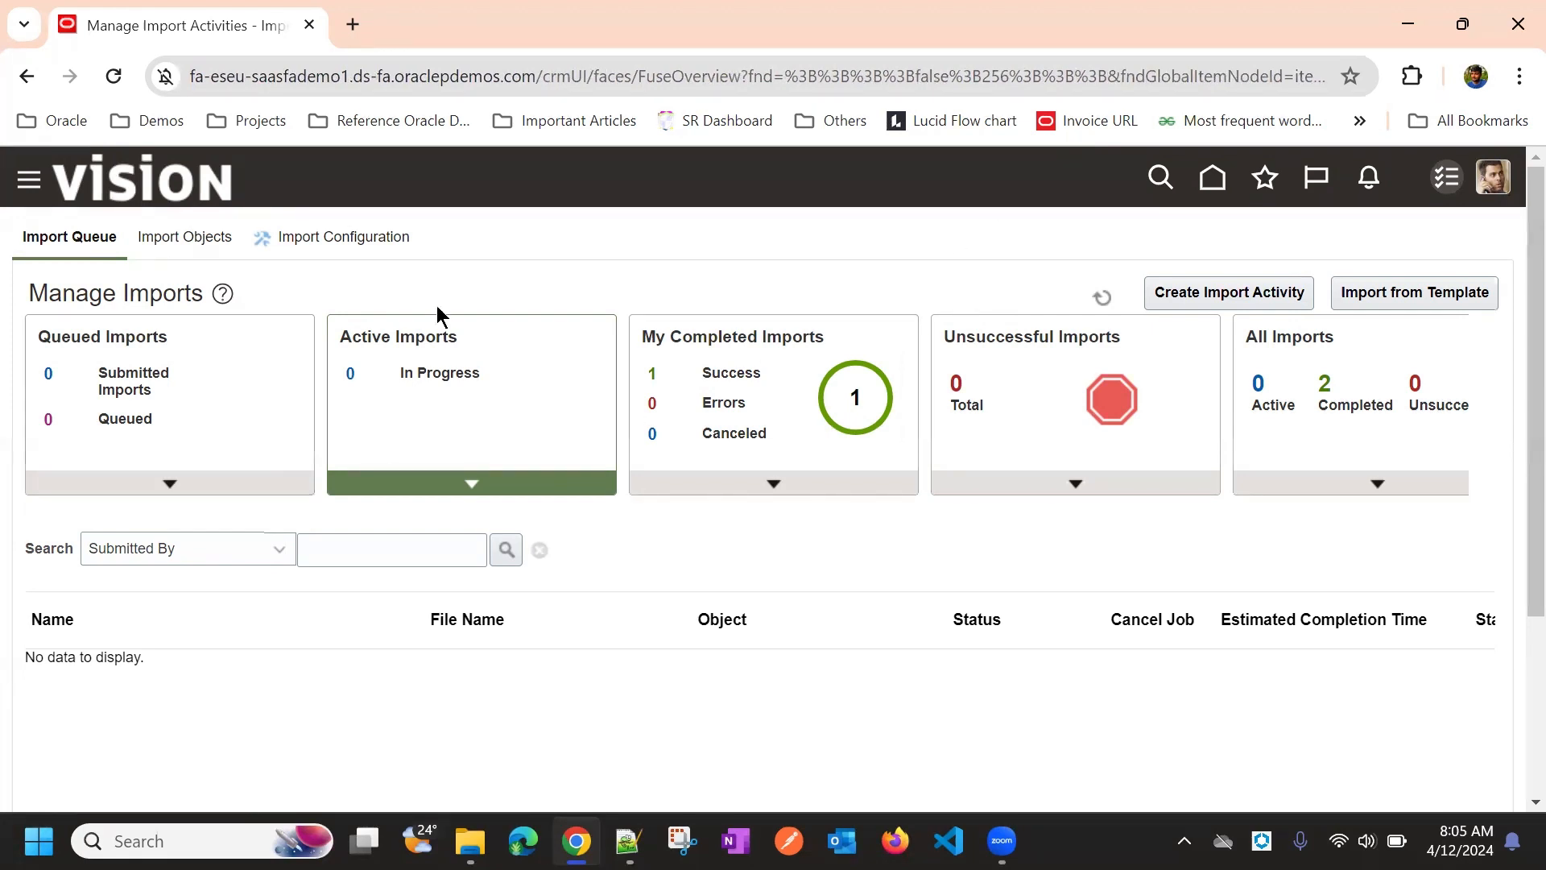
Switch to Import Objects, show the Import Object Details list, and focus the Display Name filter
left_click(187, 241)
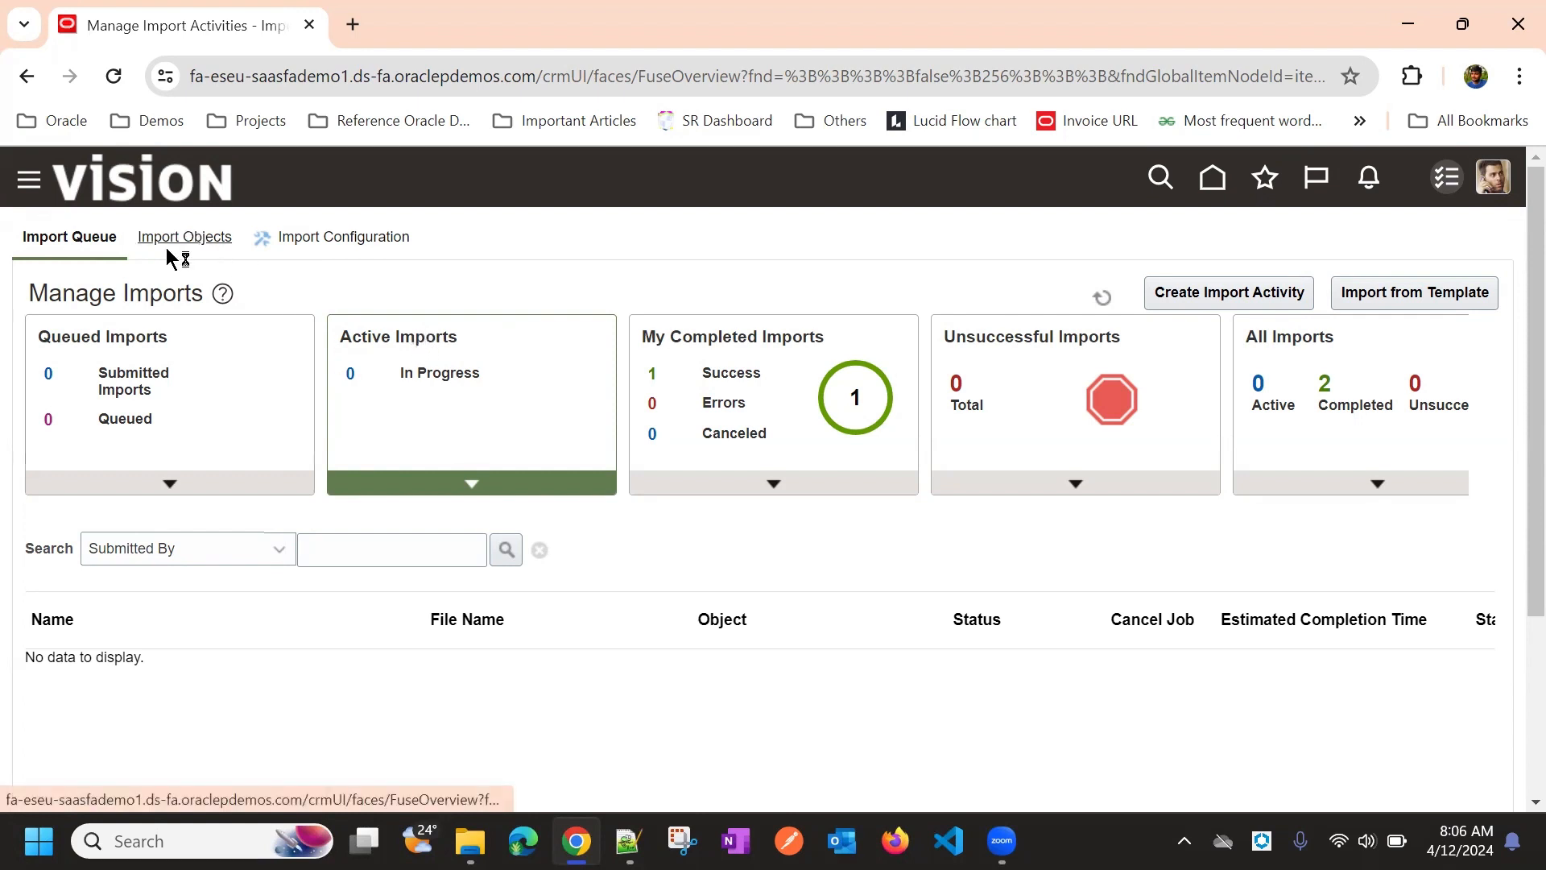
left_click(201, 247)
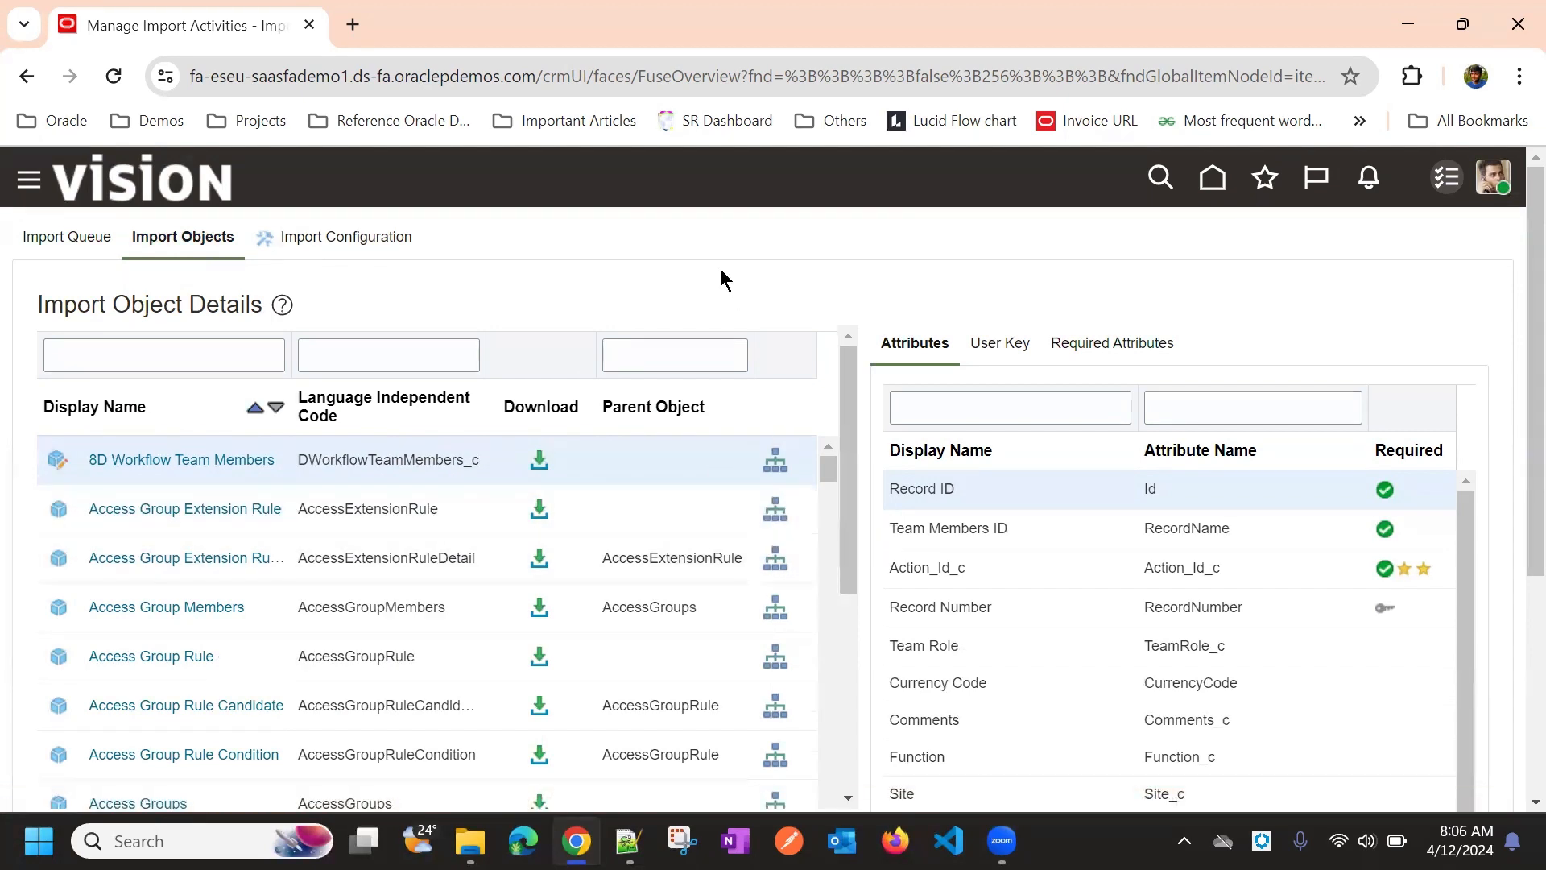
scroll(685, 251, "down", 1)
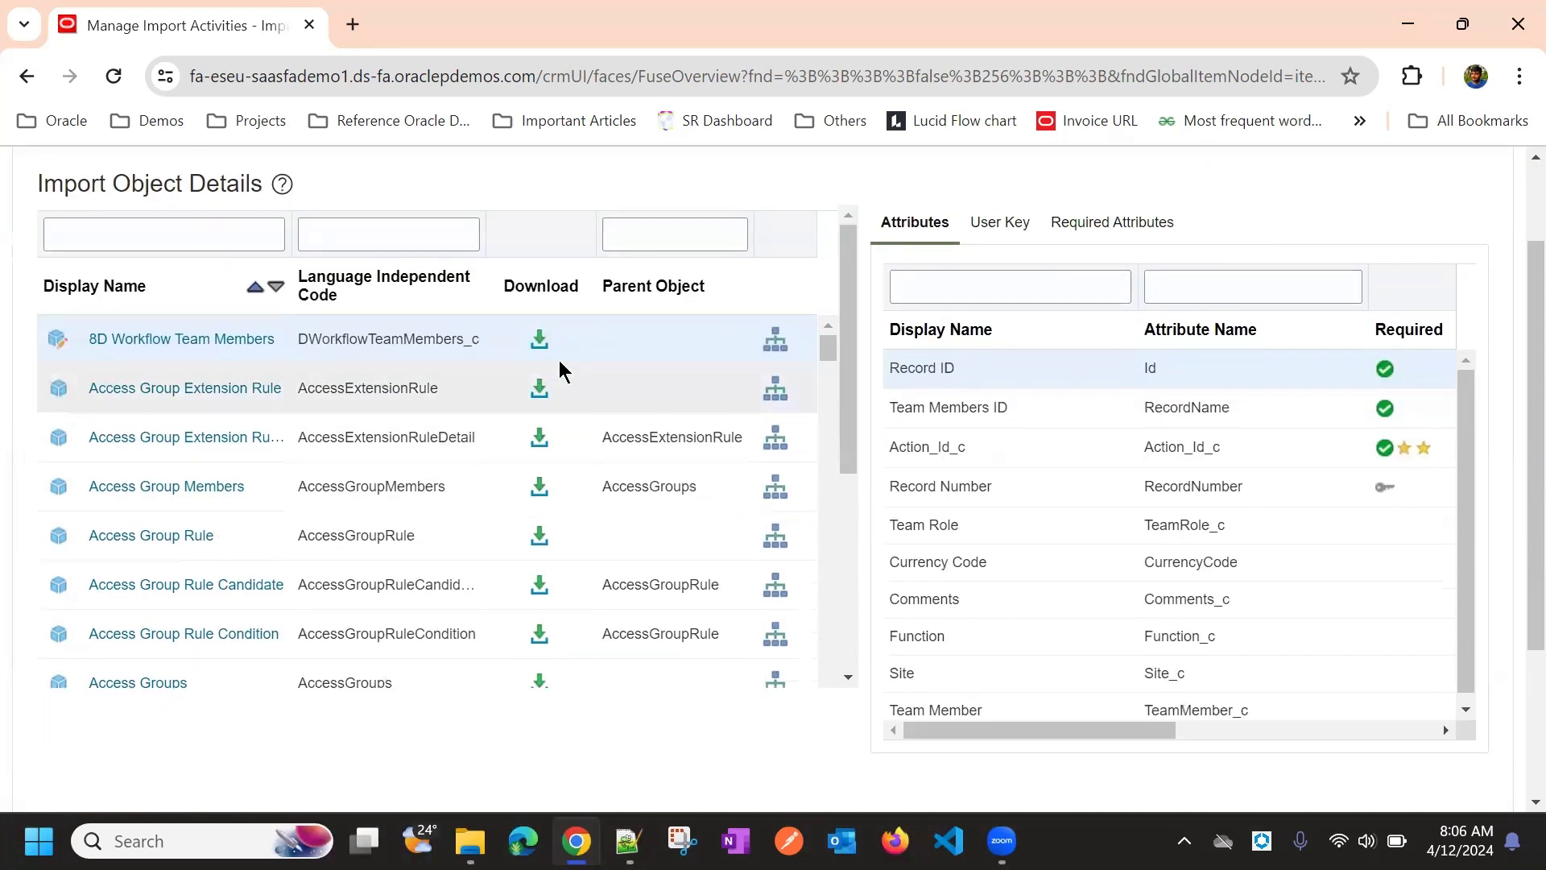
scroll(563, 411, "up", 1)
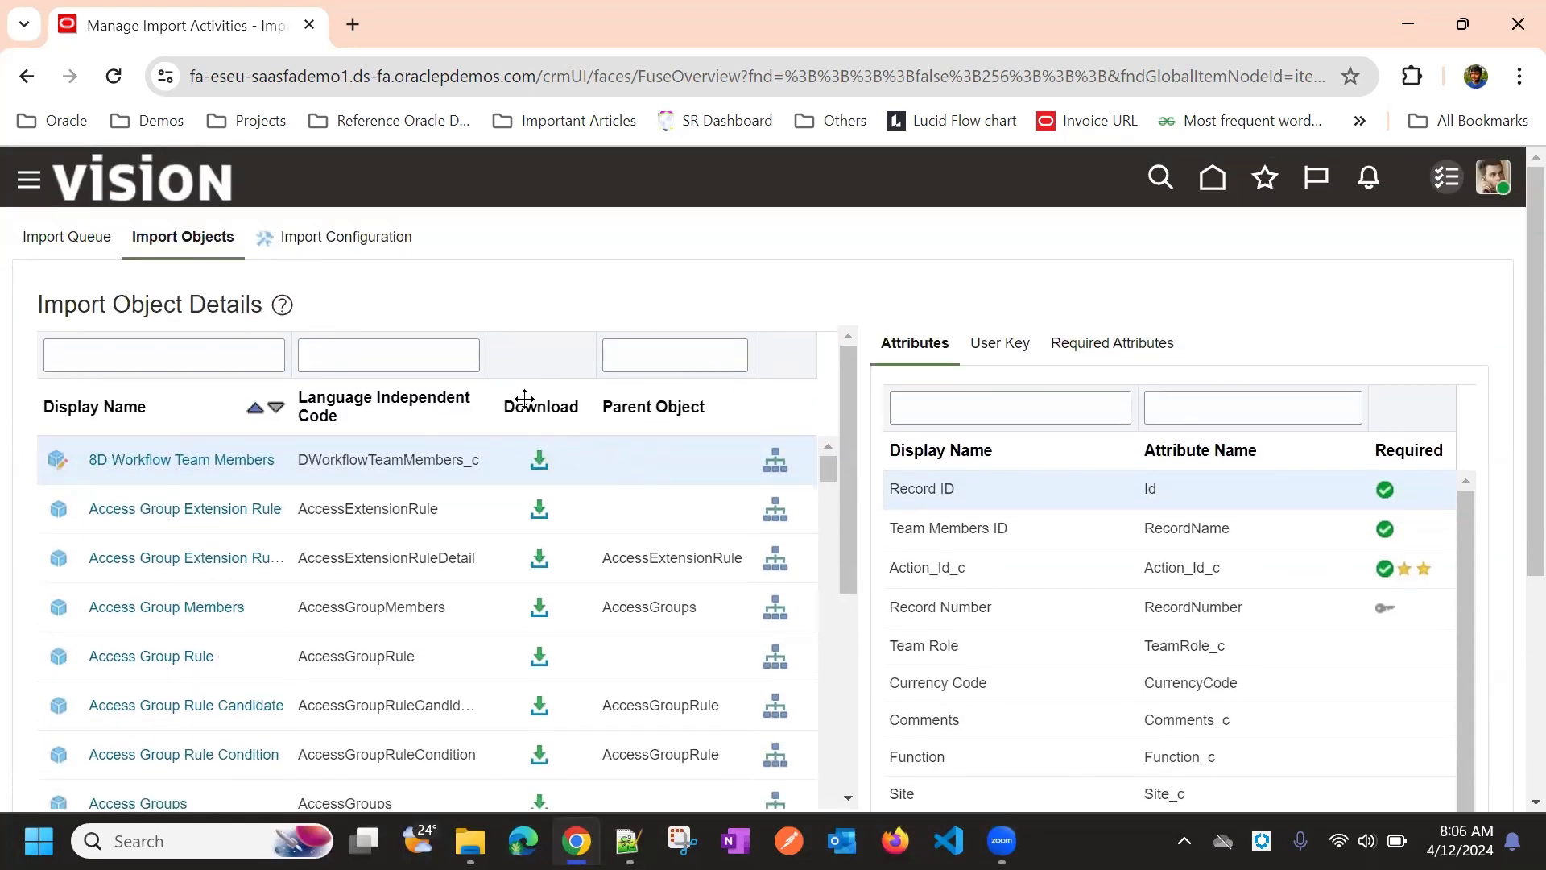
scroll(622, 311, "down", 2)
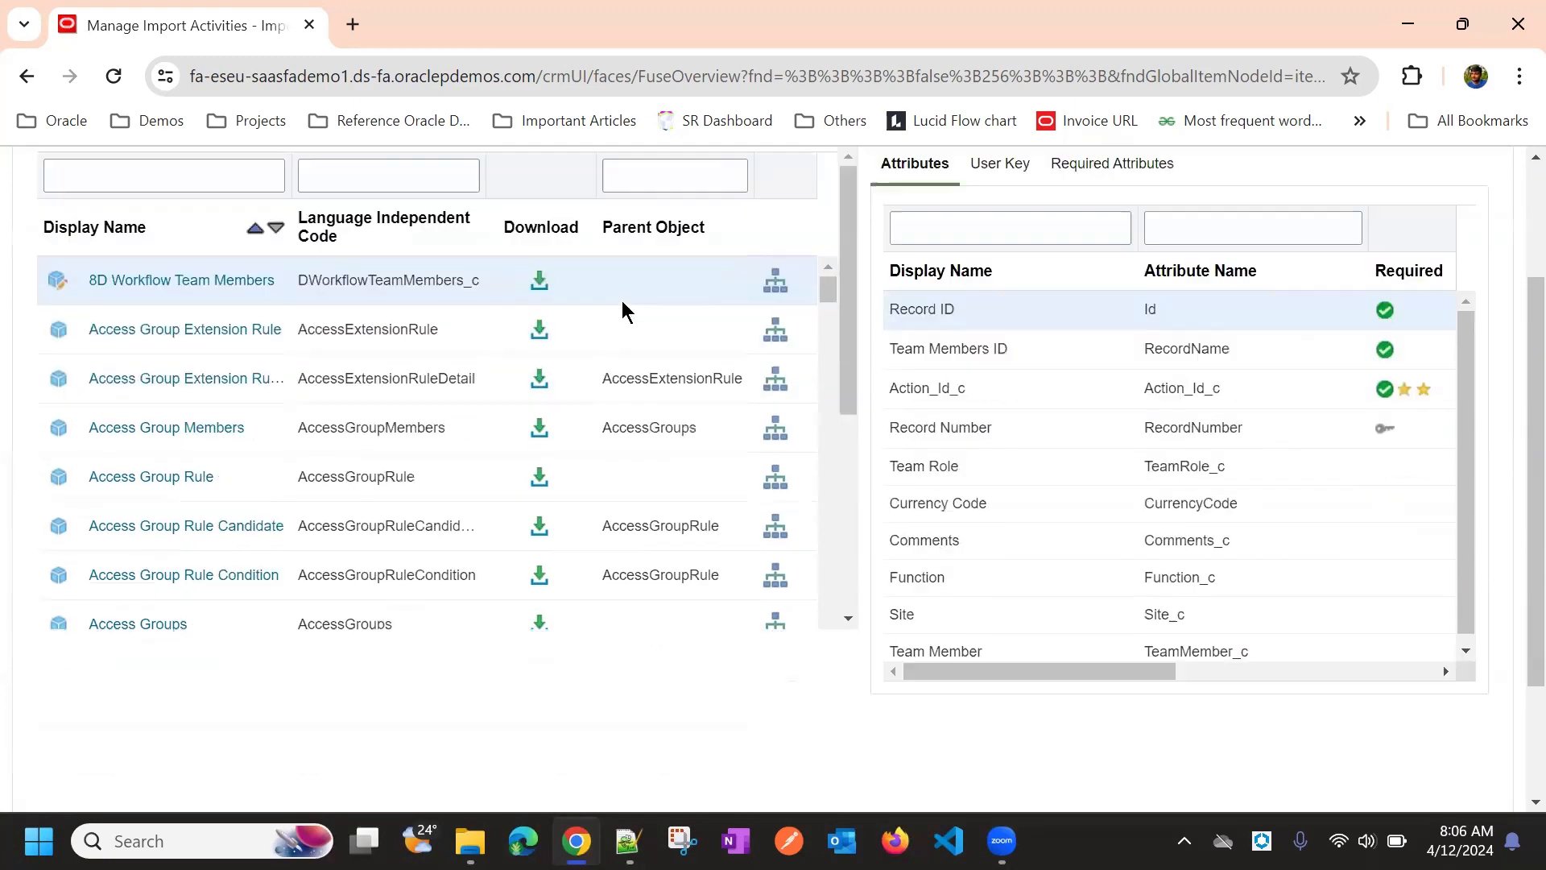
scroll(190, 334, "up", 2)
left_click(185, 348)
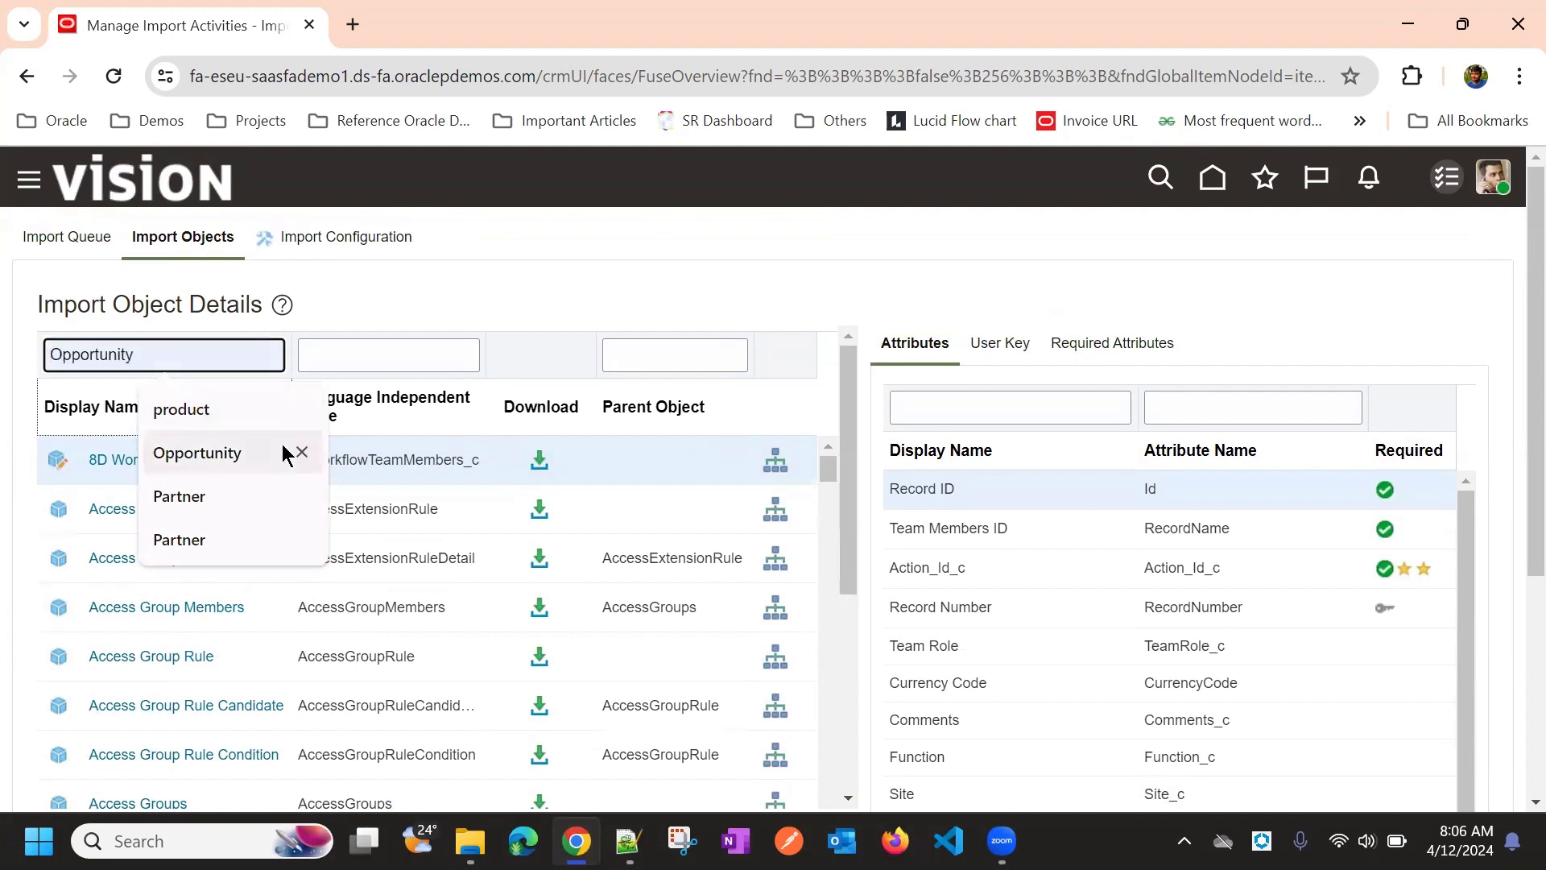
Filter objects to Opportunity and browse its child objects and attributes such as Name and Owner
left_click(294, 451)
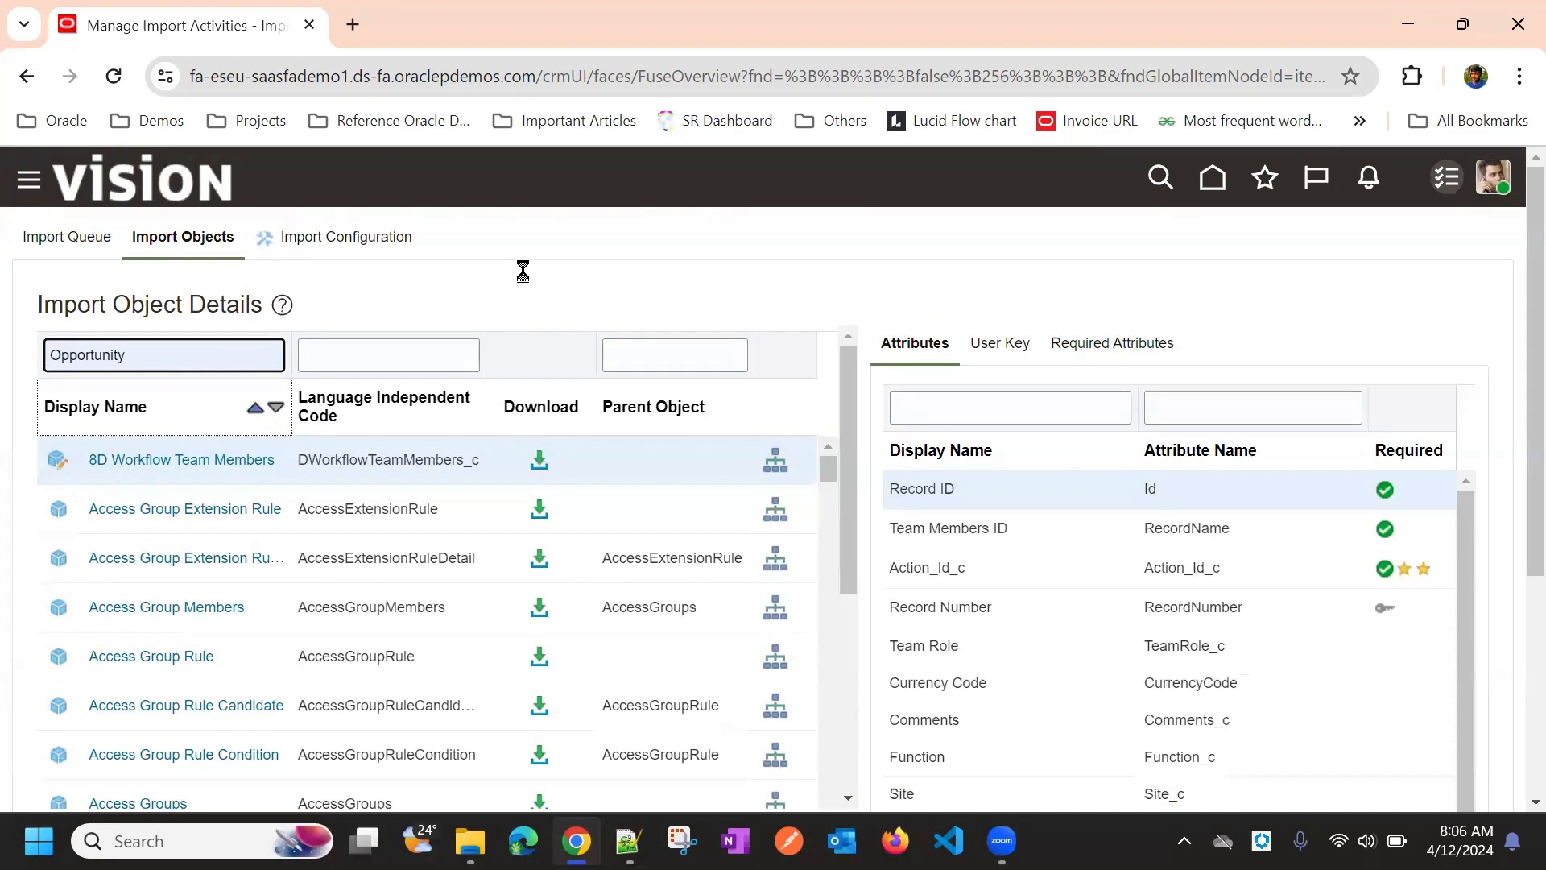
scroll(527, 278, "down", 3)
scroll(501, 428, "up", 4)
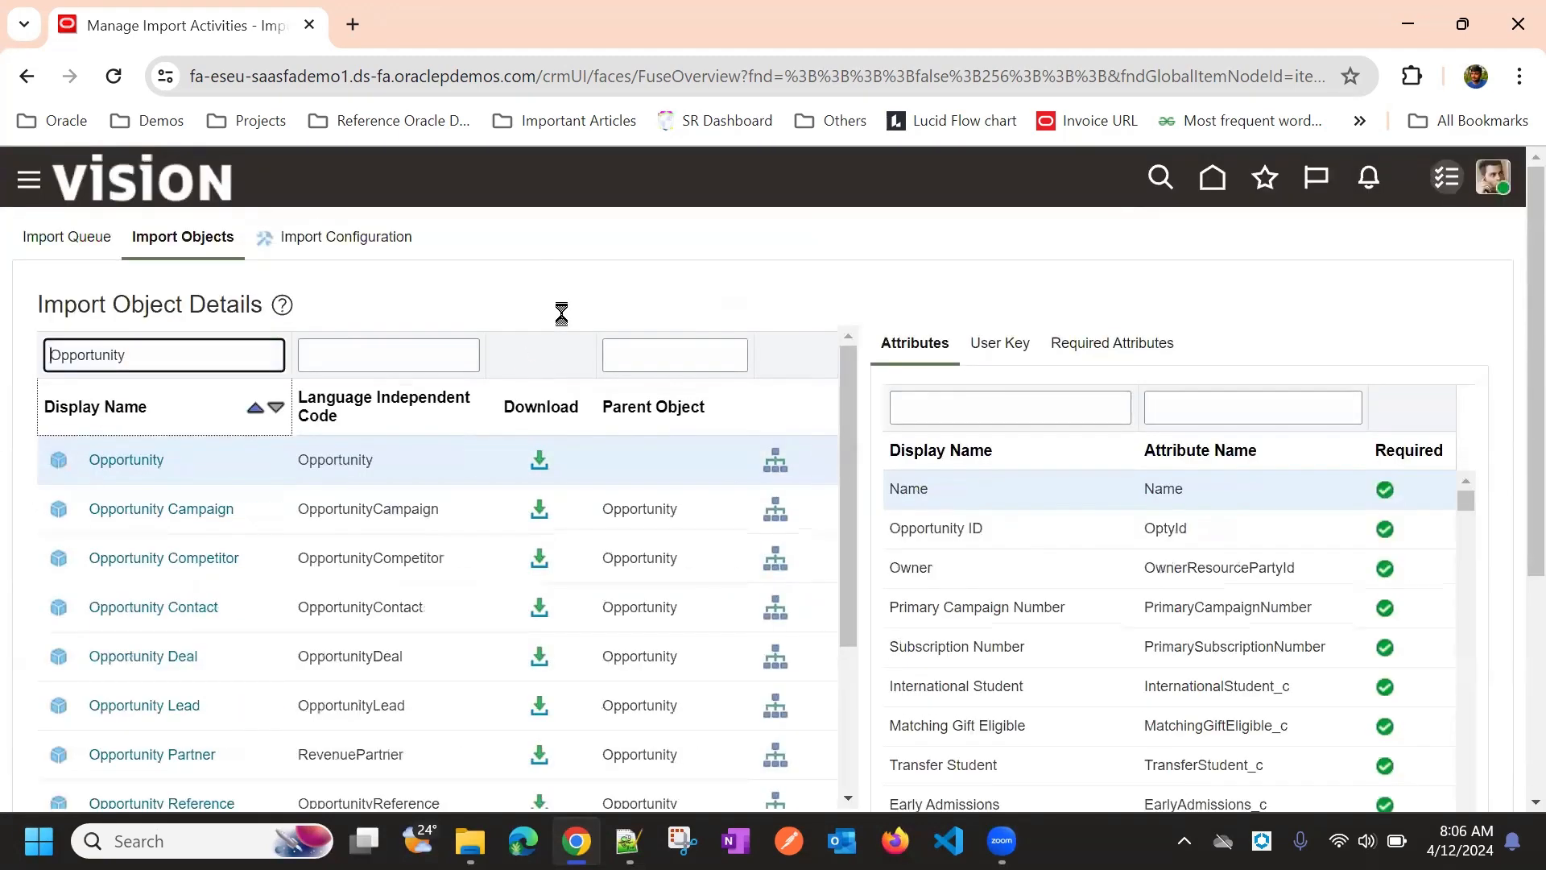
scroll(580, 286, "down", 1)
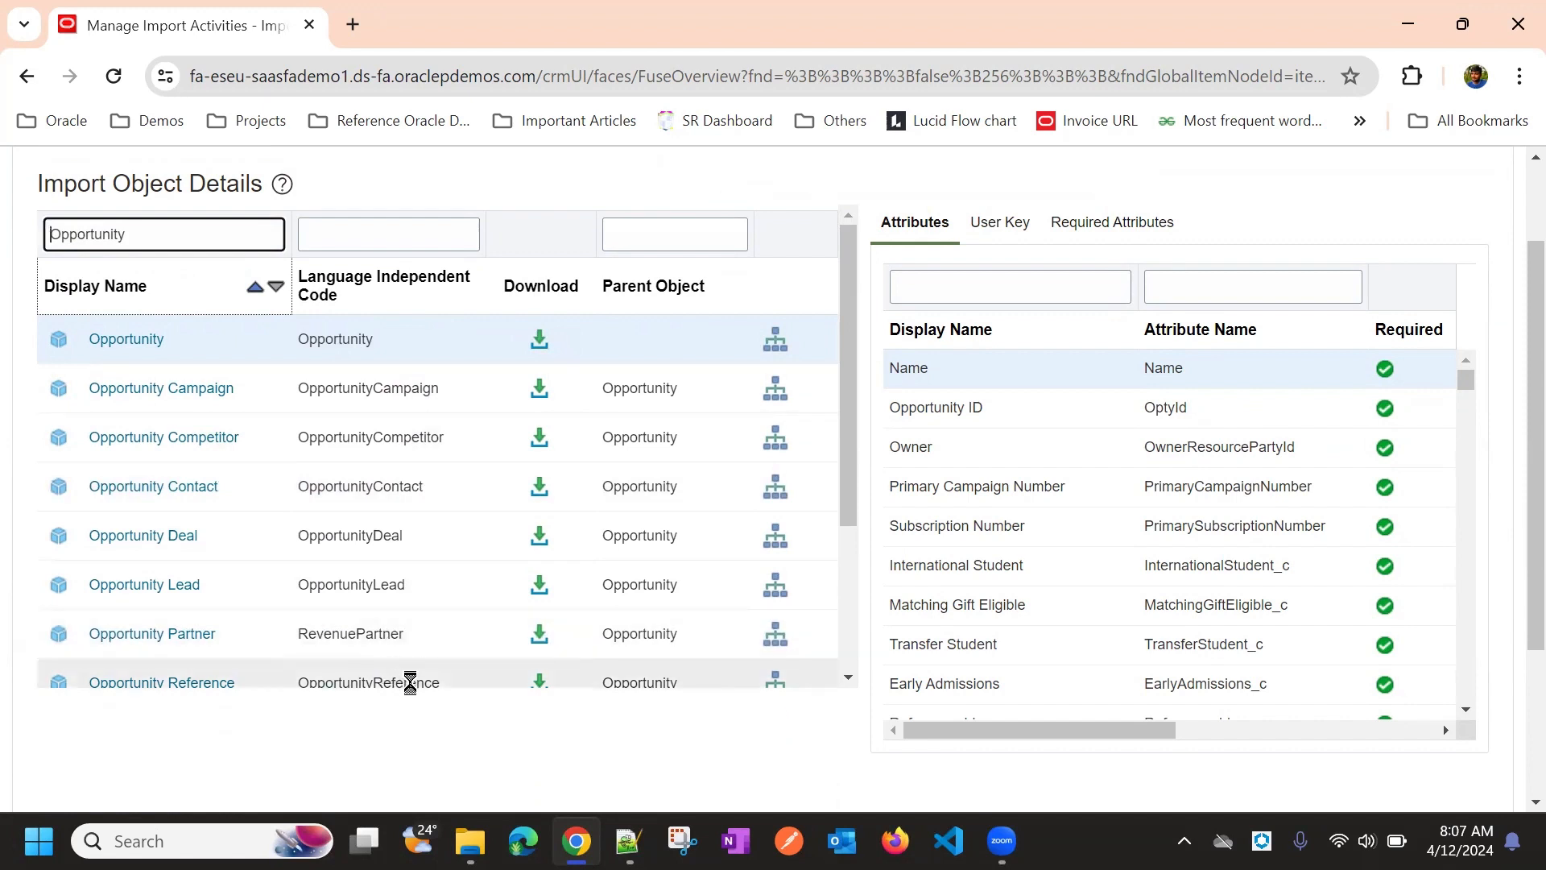
scroll(397, 633, "down", 3)
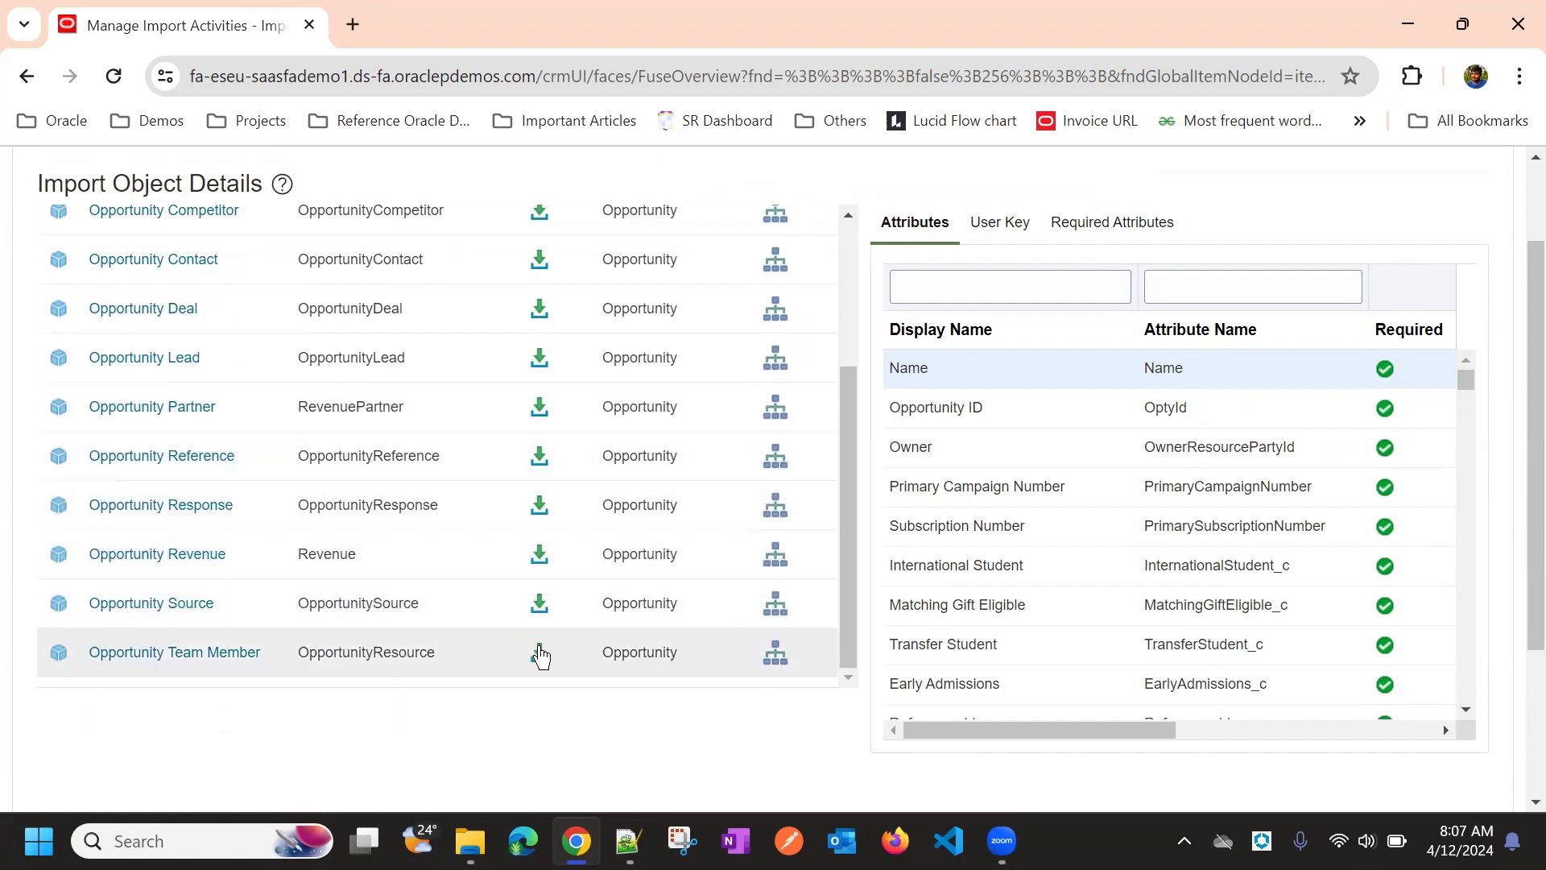
scroll(563, 612, "up", 3)
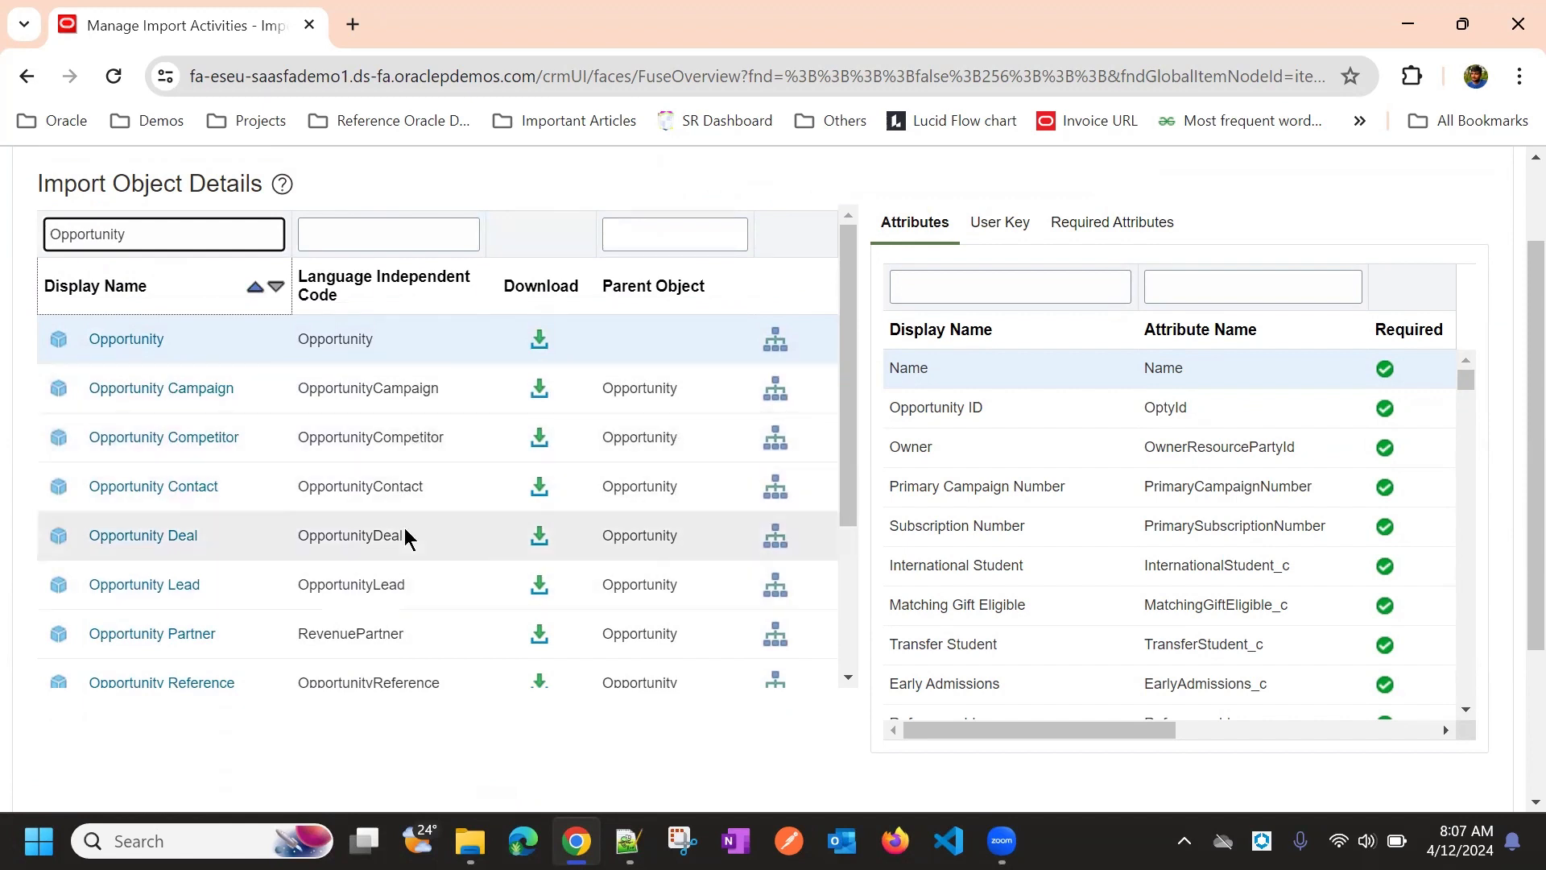
scroll(415, 573, "down", 2)
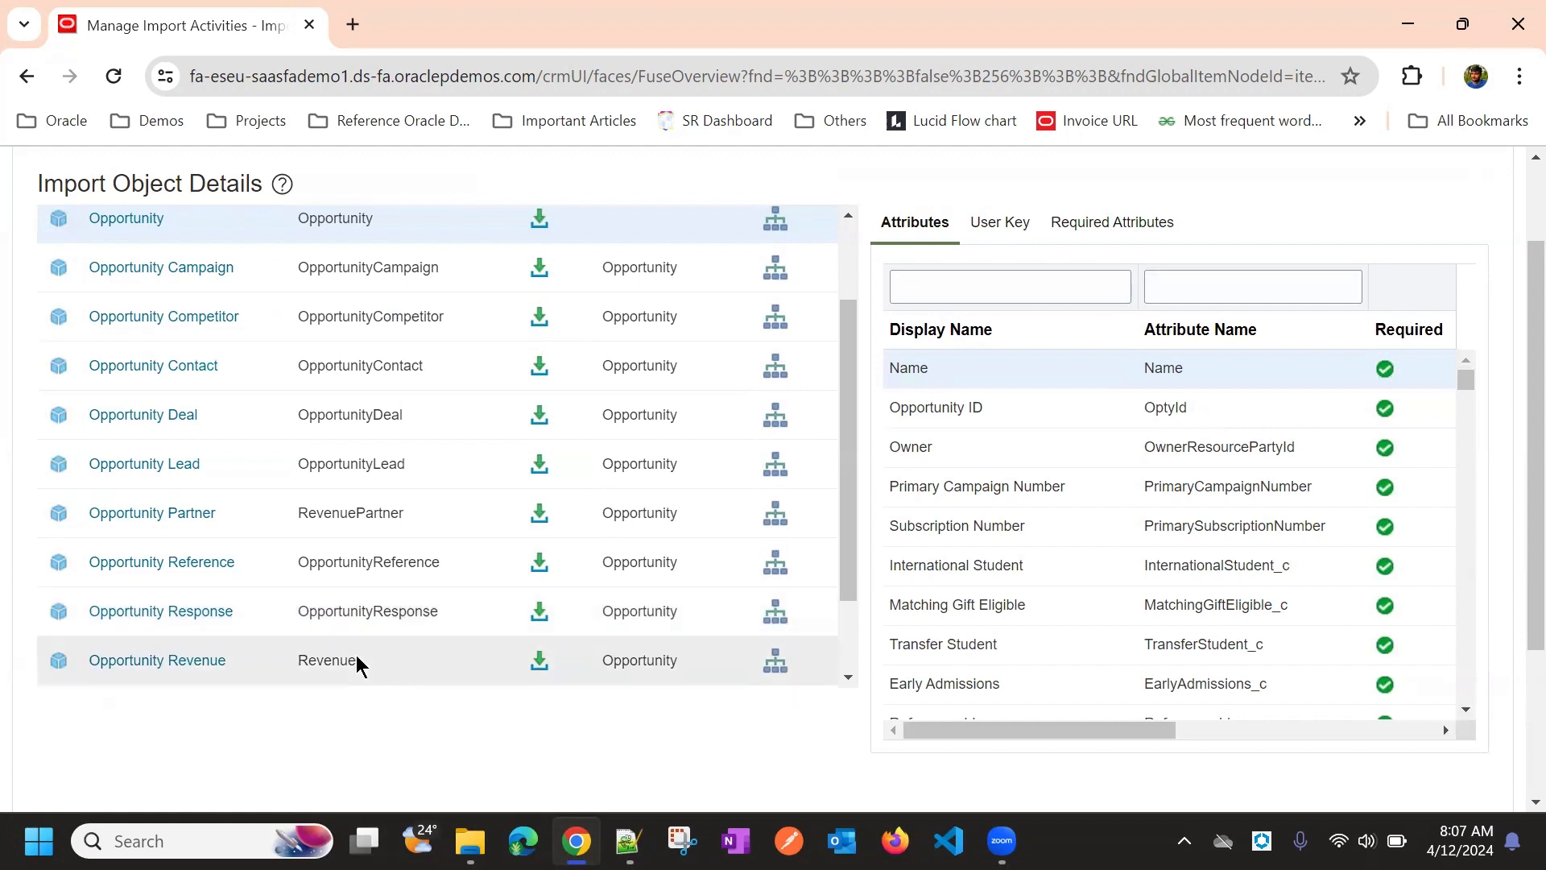
scroll(423, 606, "up", 1)
scroll(423, 606, "up", 3)
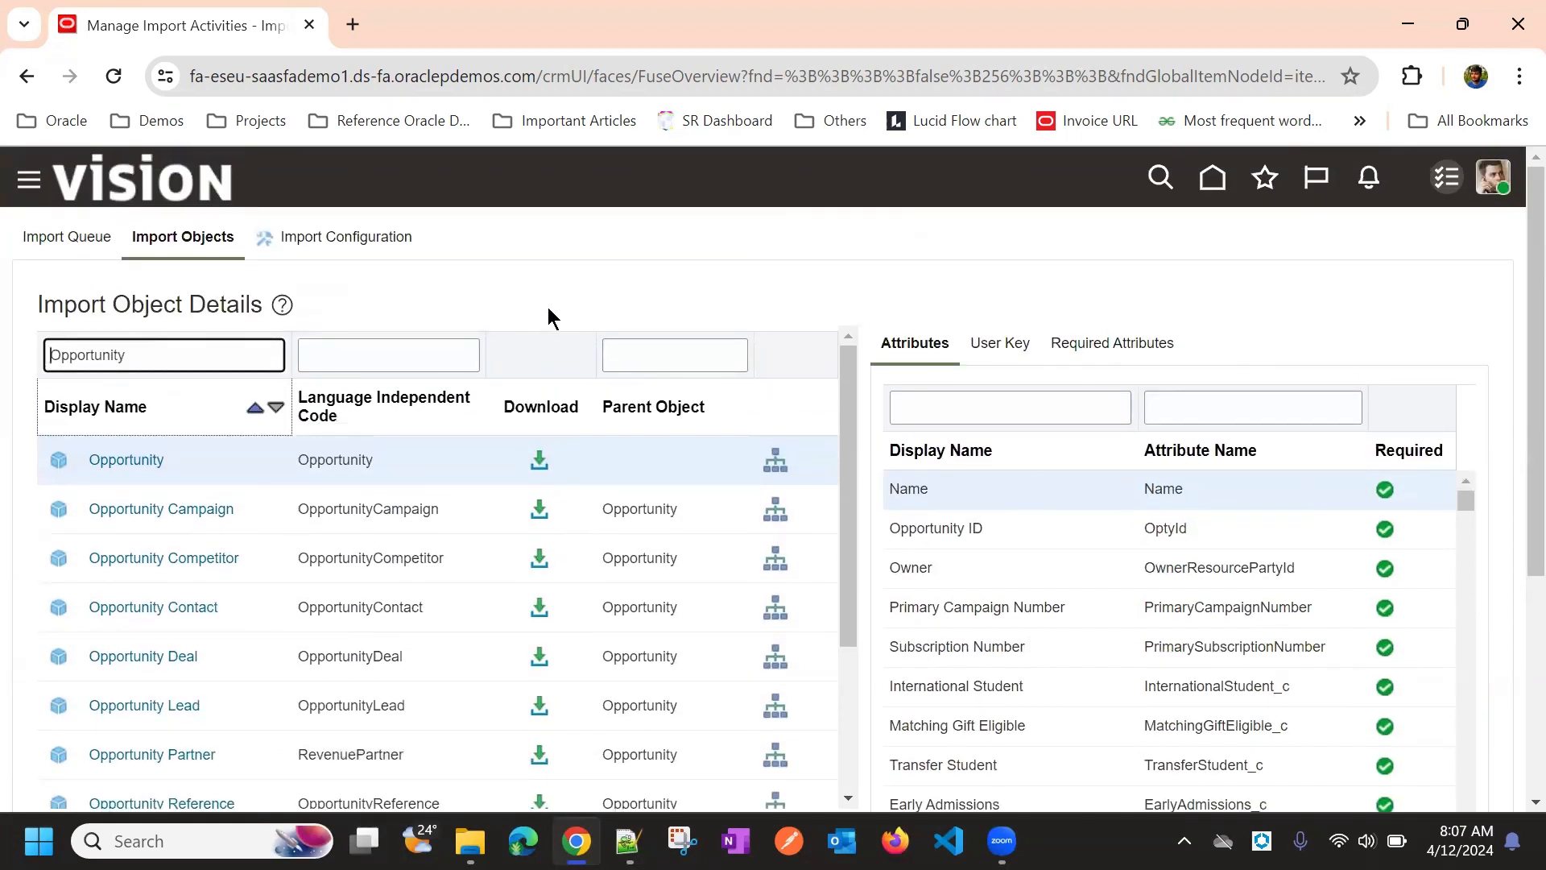
scroll(643, 254, "down", 1)
scroll(642, 252, "down", 3)
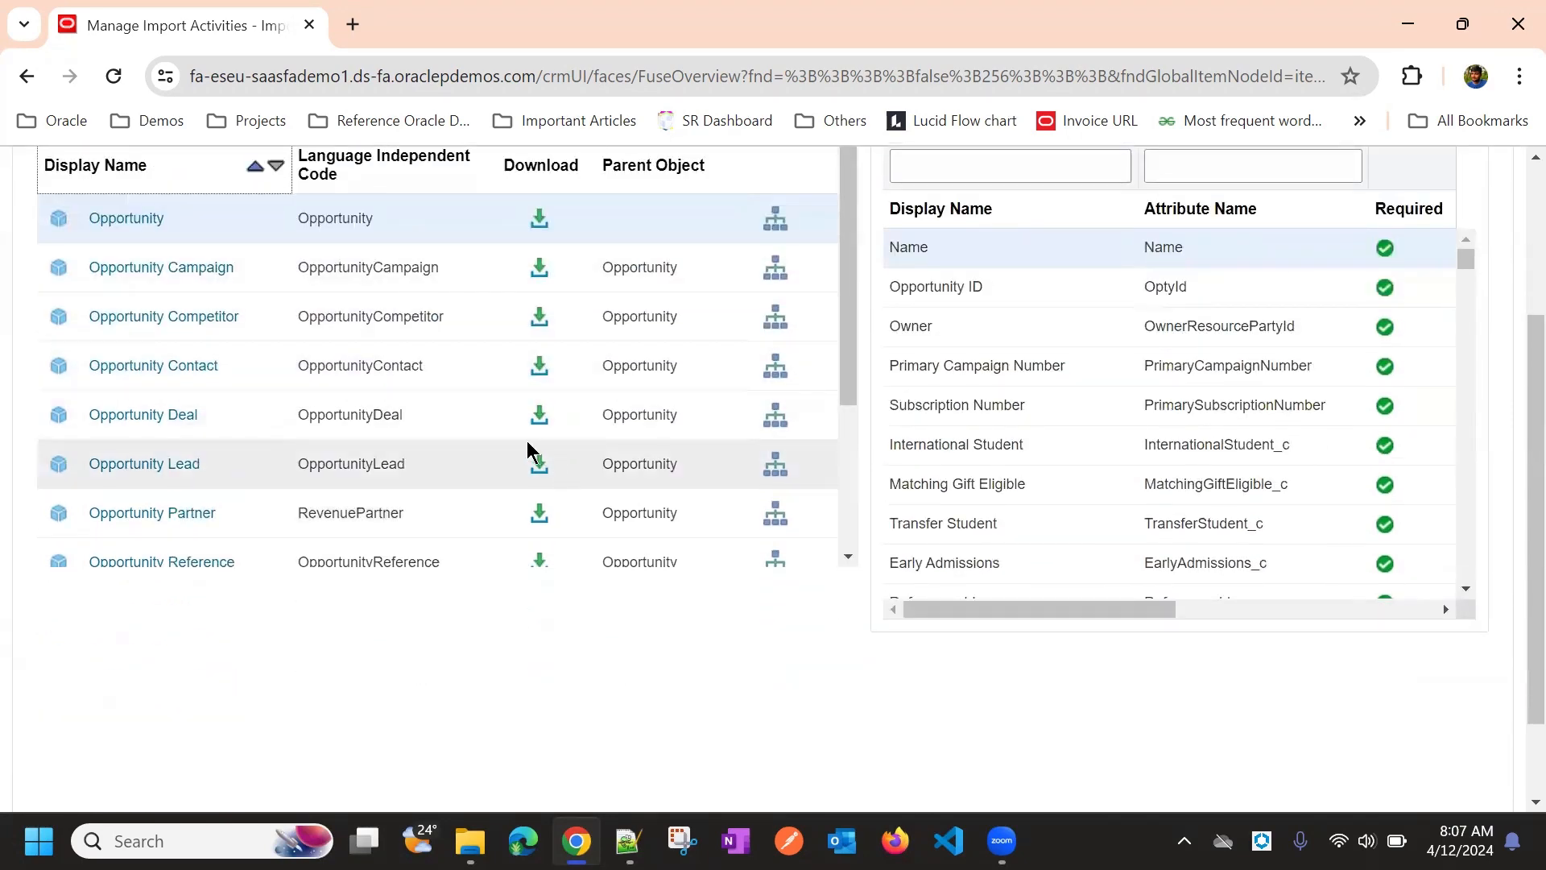
scroll(641, 487, "up", 3)
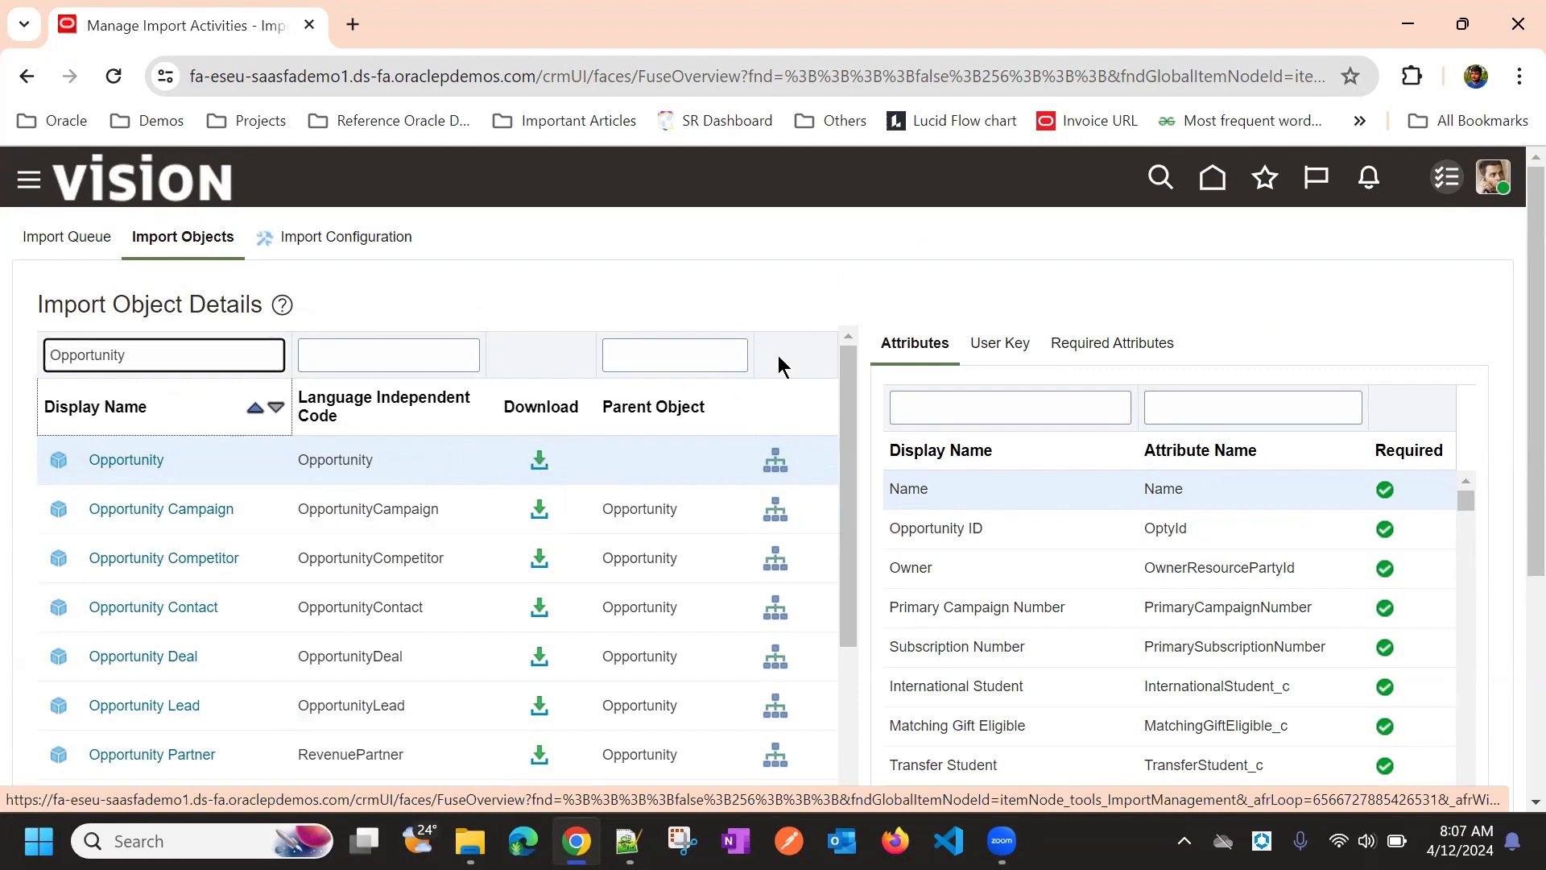
scroll(617, 274, "down", 5)
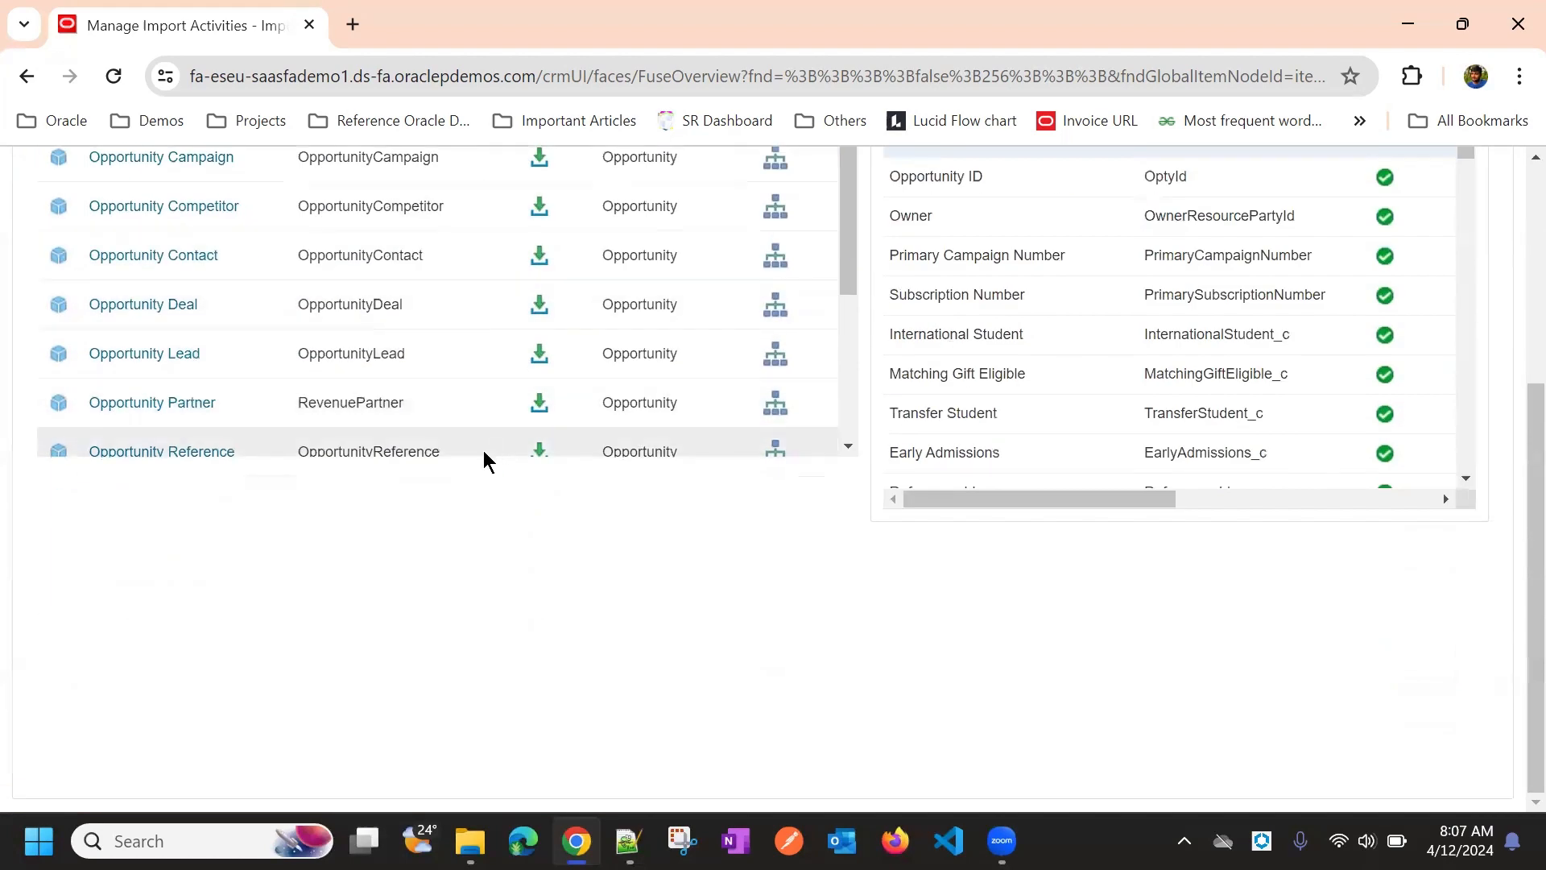
scroll(395, 407, "down", 2)
scroll(395, 407, "down", 2)
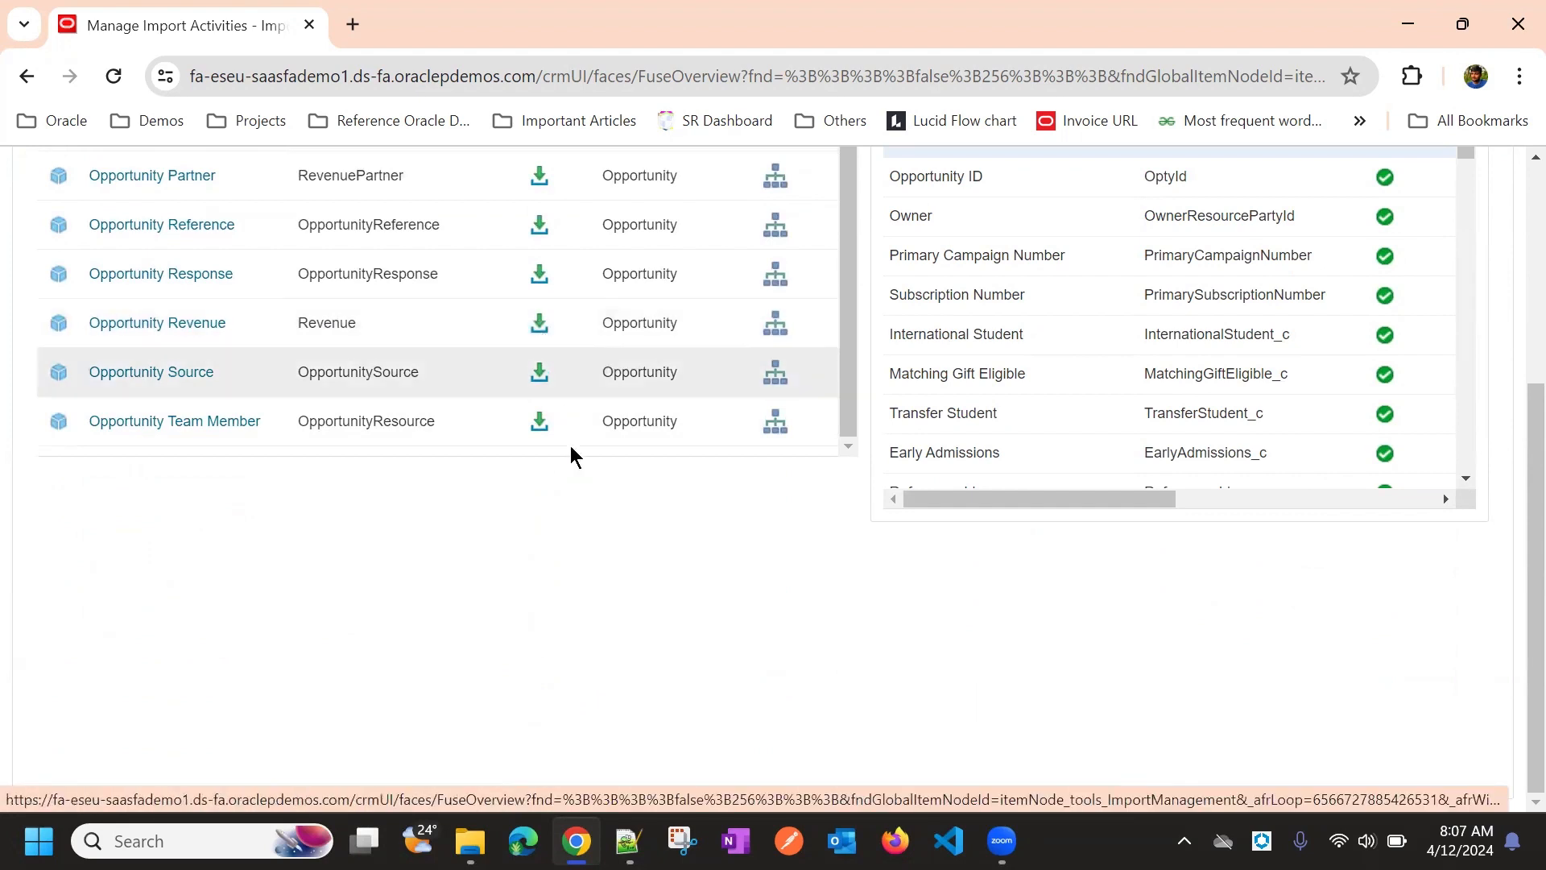
scroll(587, 500, "up", 3)
scroll(550, 424, "up", 5)
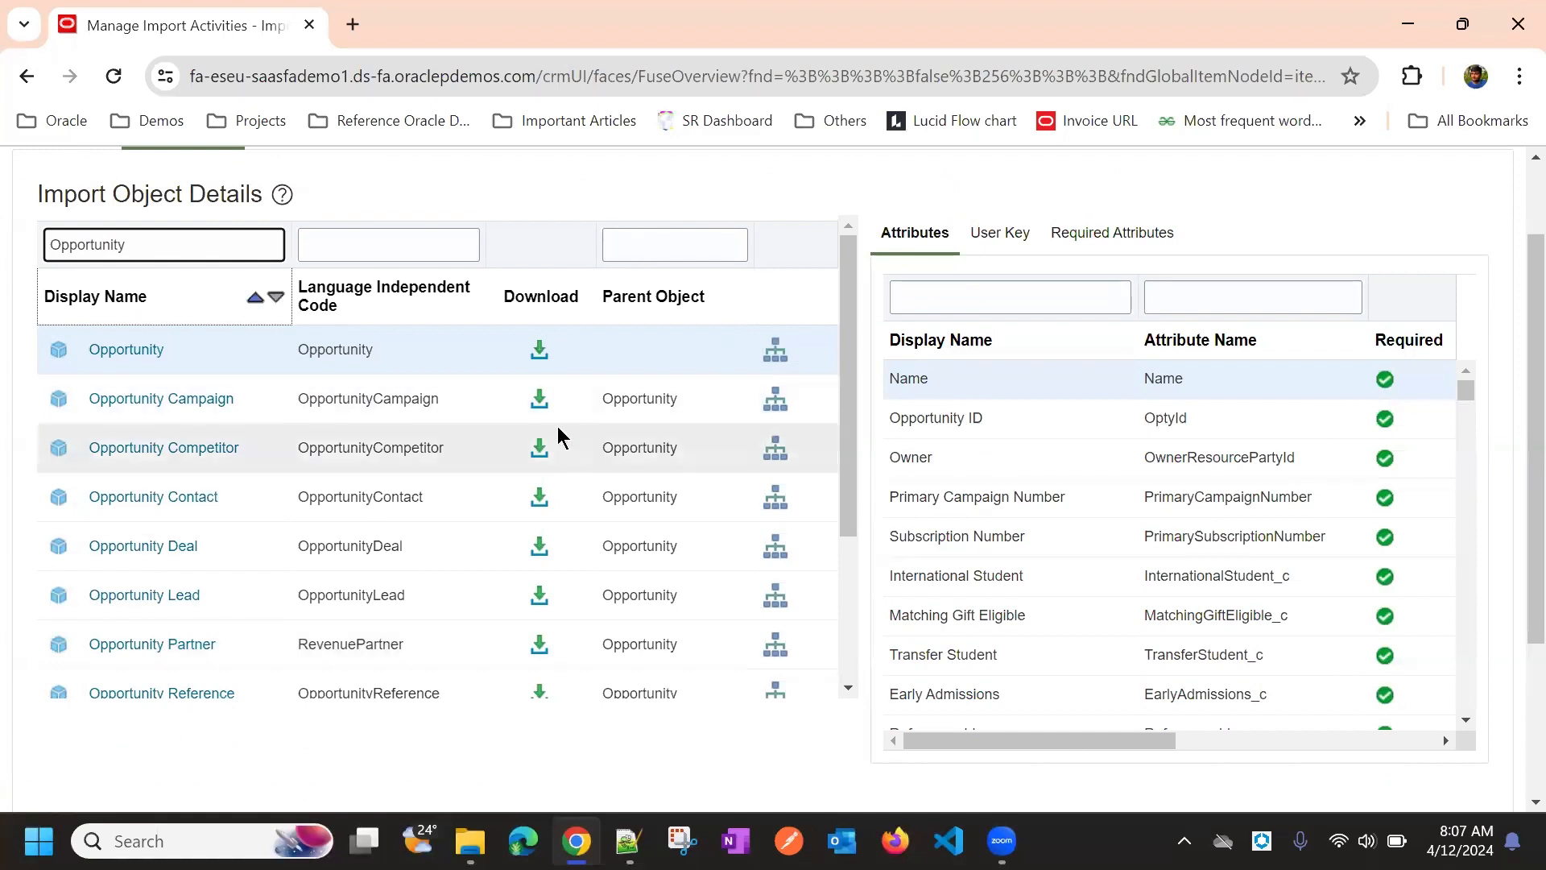
scroll(708, 346, "up", 1)
scroll(724, 327, "up", 1)
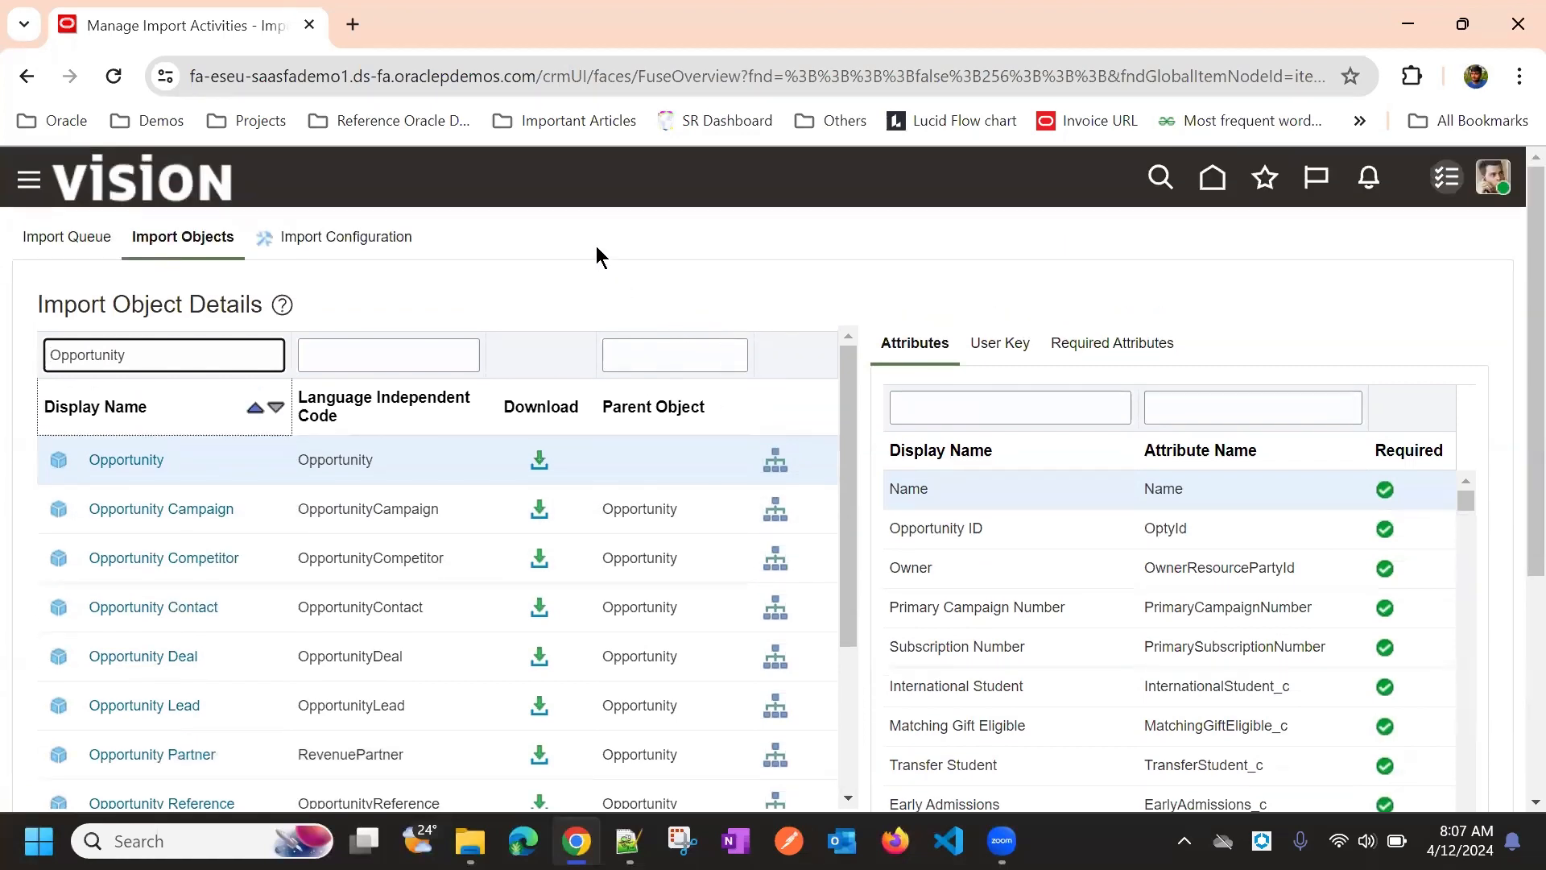
scroll(707, 226, "down", 1)
scroll(707, 226, "up", 1)
scroll(694, 267, "down", 3)
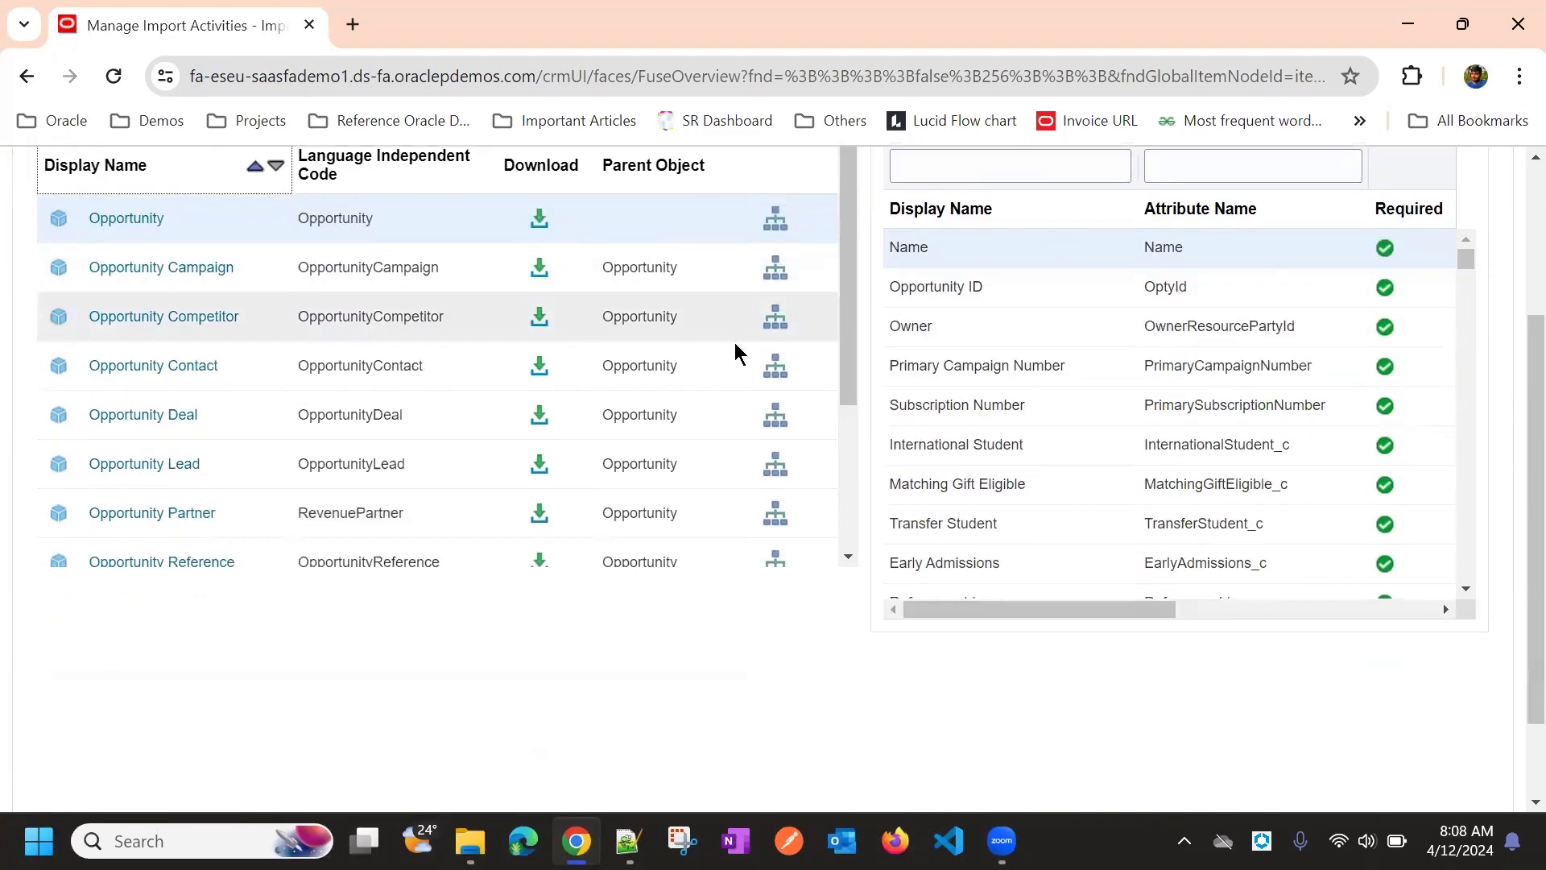
scroll(612, 266, "up", 3)
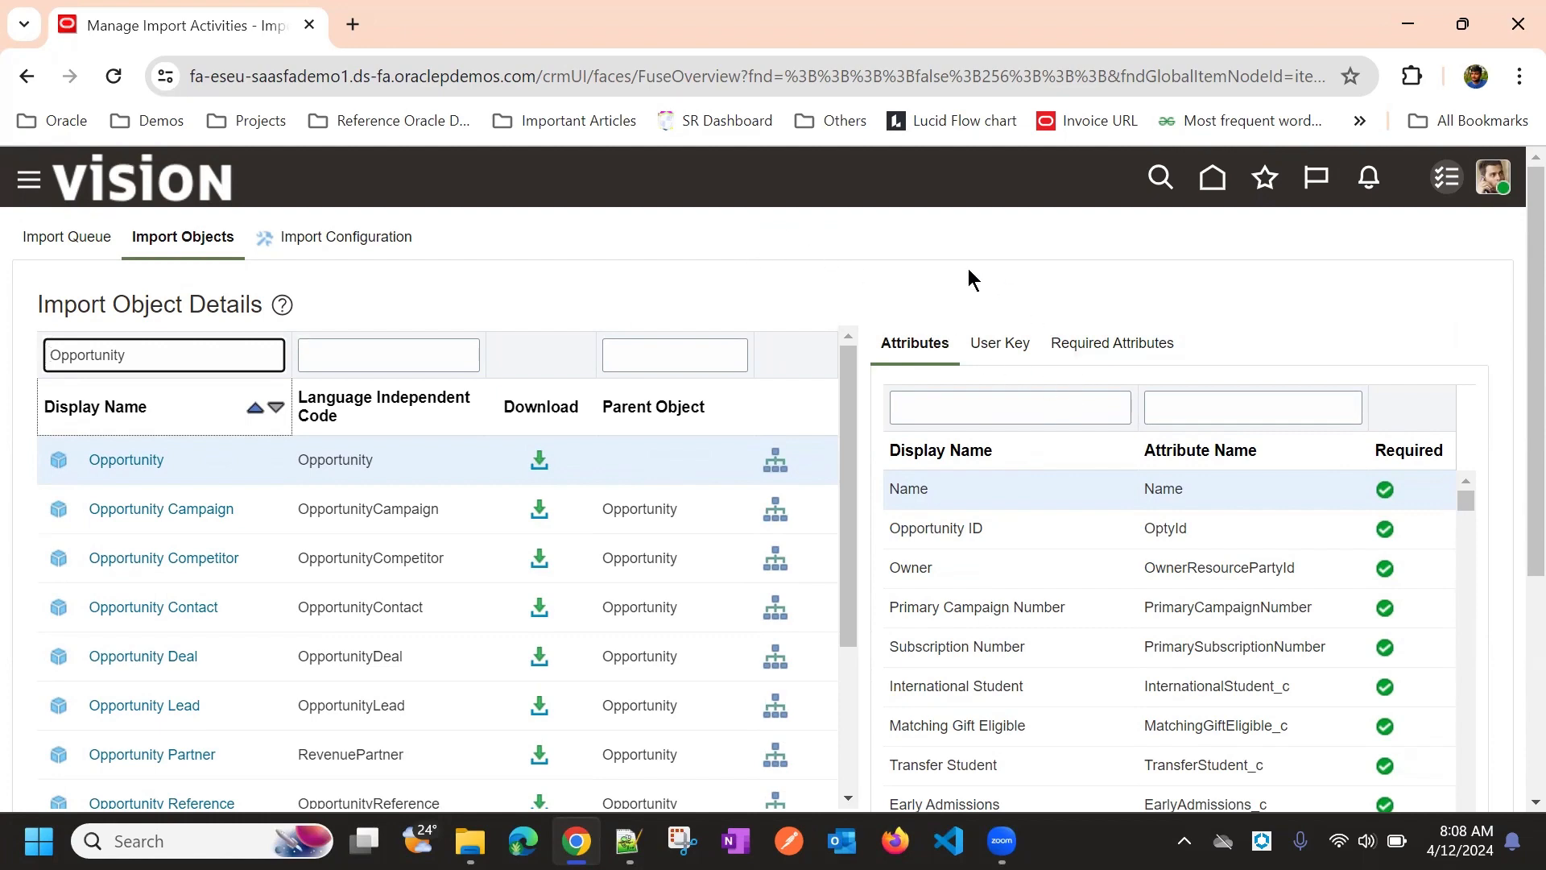
scroll(956, 293, "down", 3)
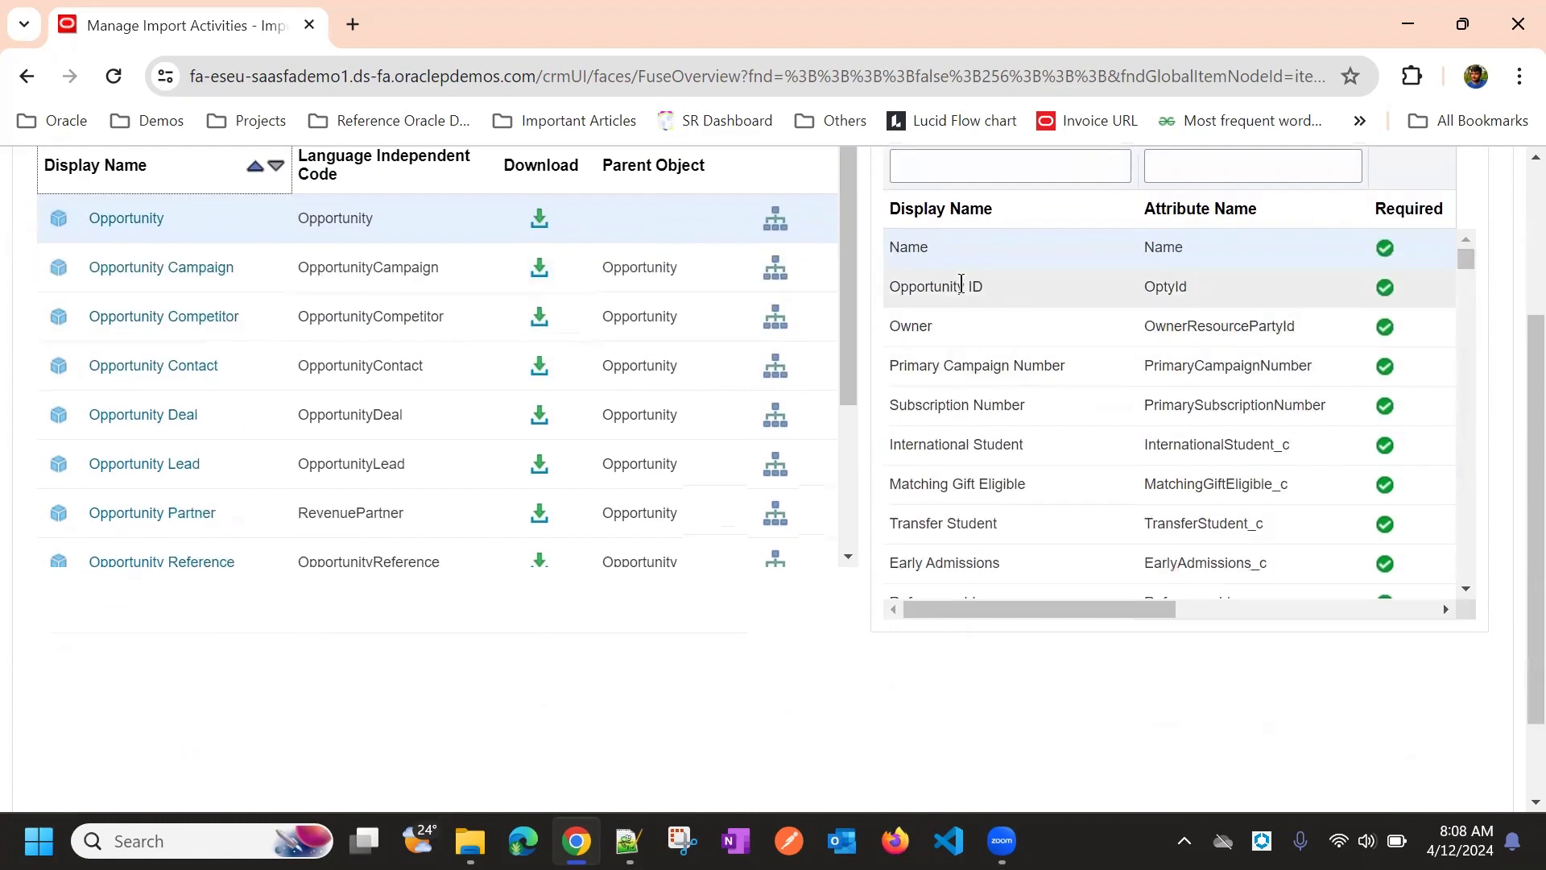
scroll(901, 378, "up", 1)
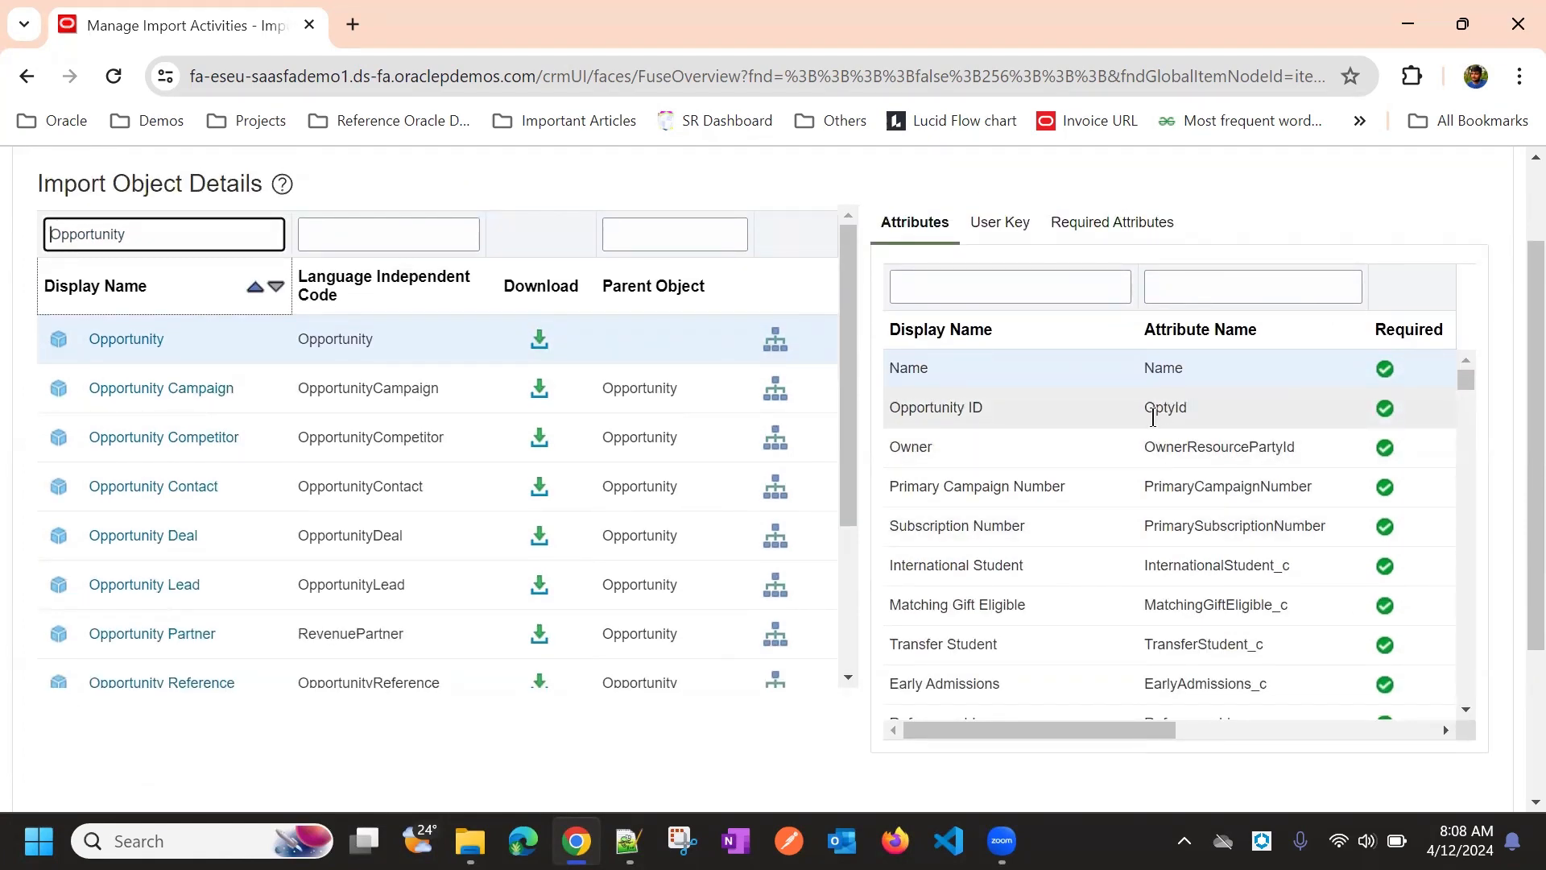
scroll(1191, 386, "up", 1)
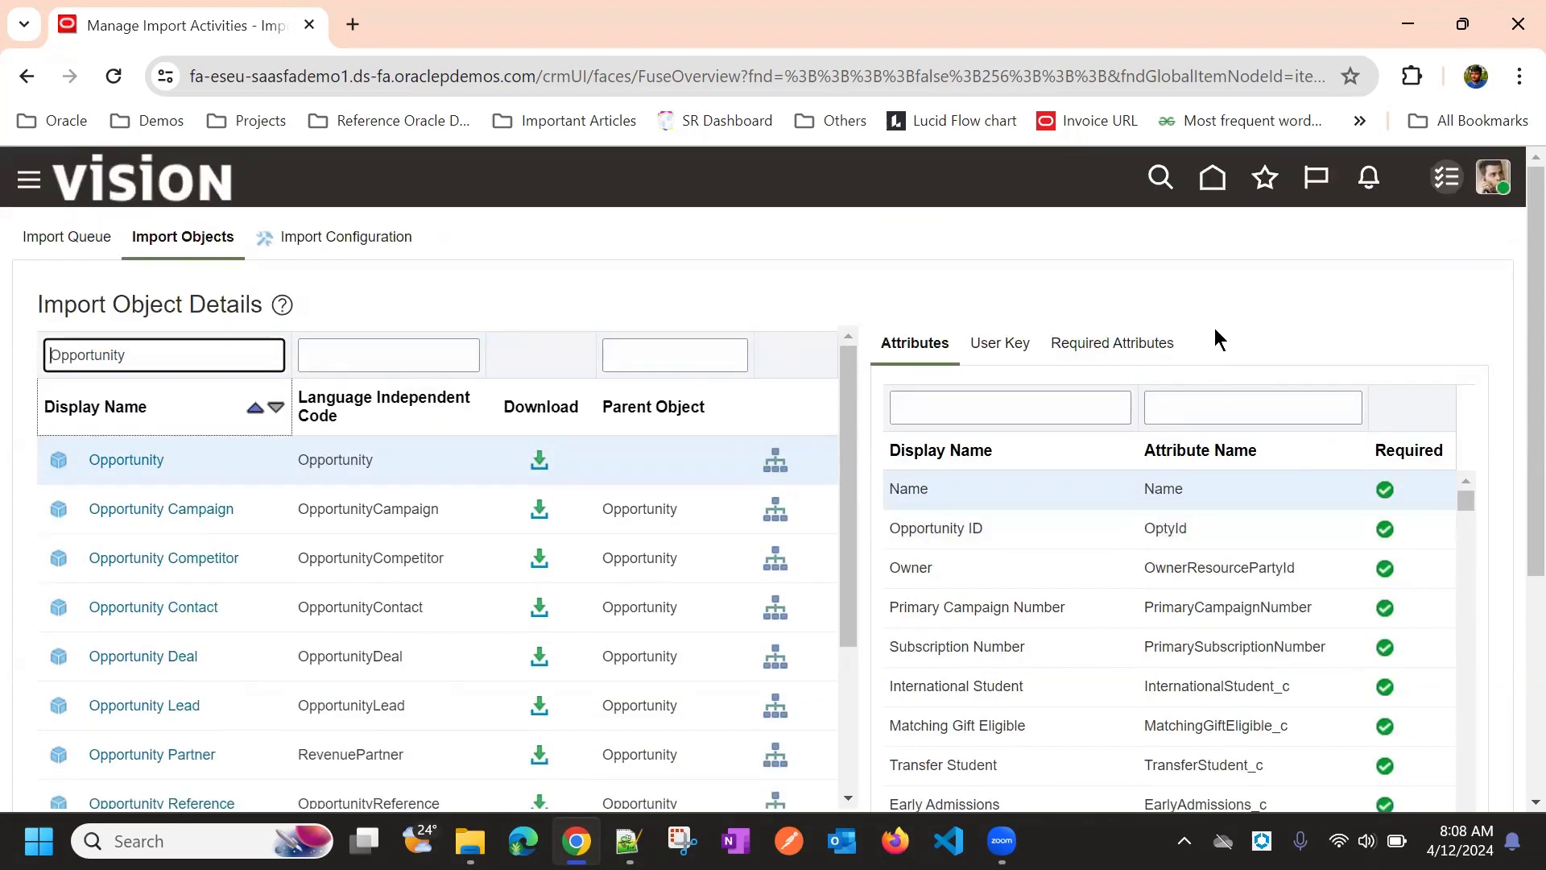
scroll(1209, 342, "down", 1)
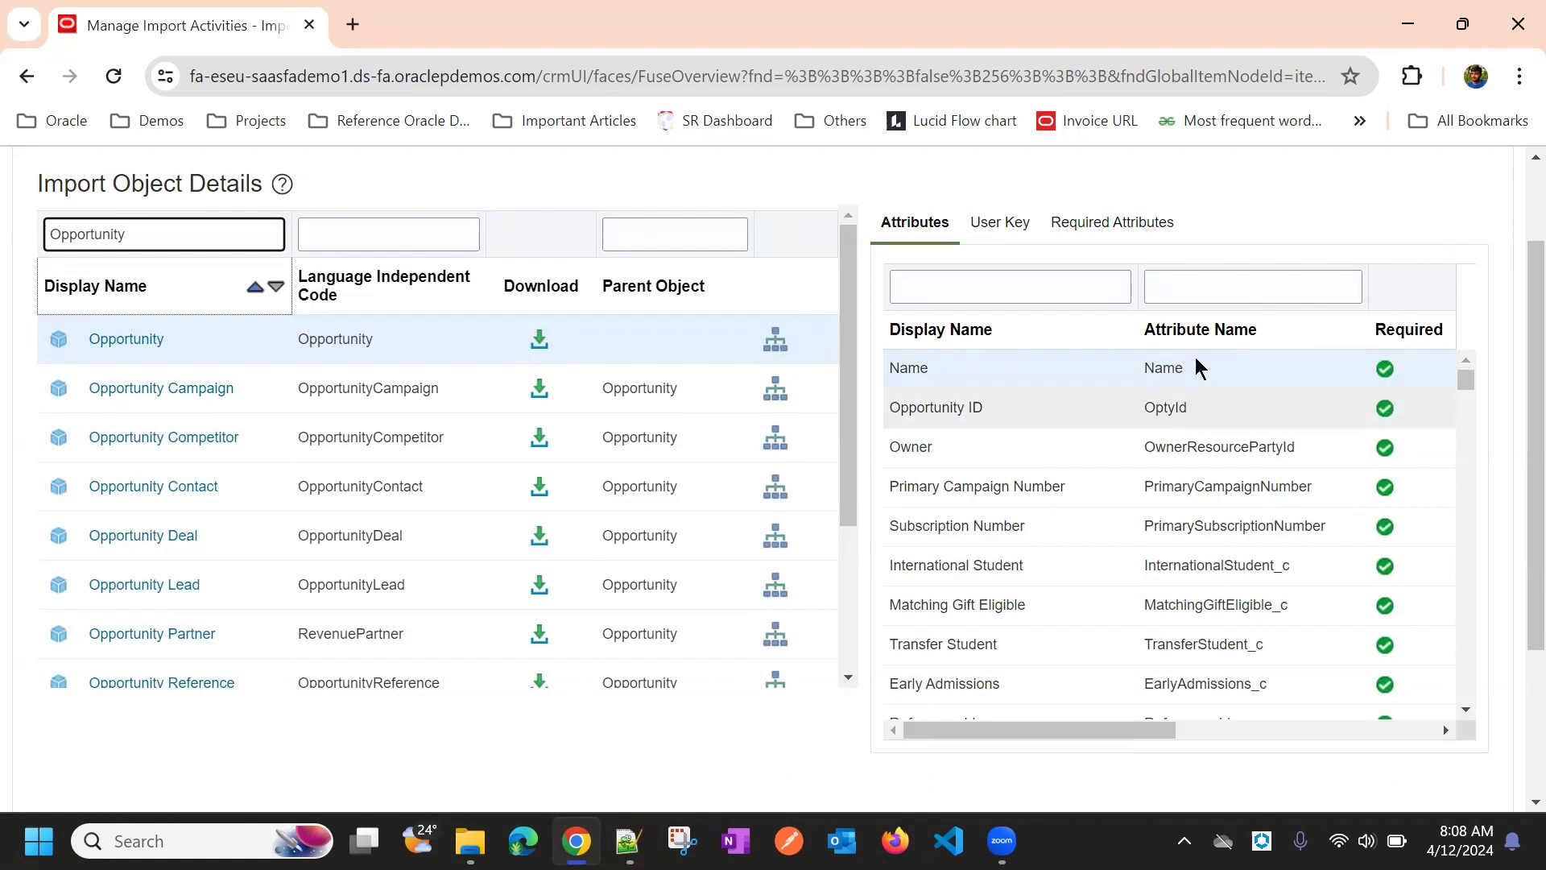
scroll(1270, 228, "up", 1)
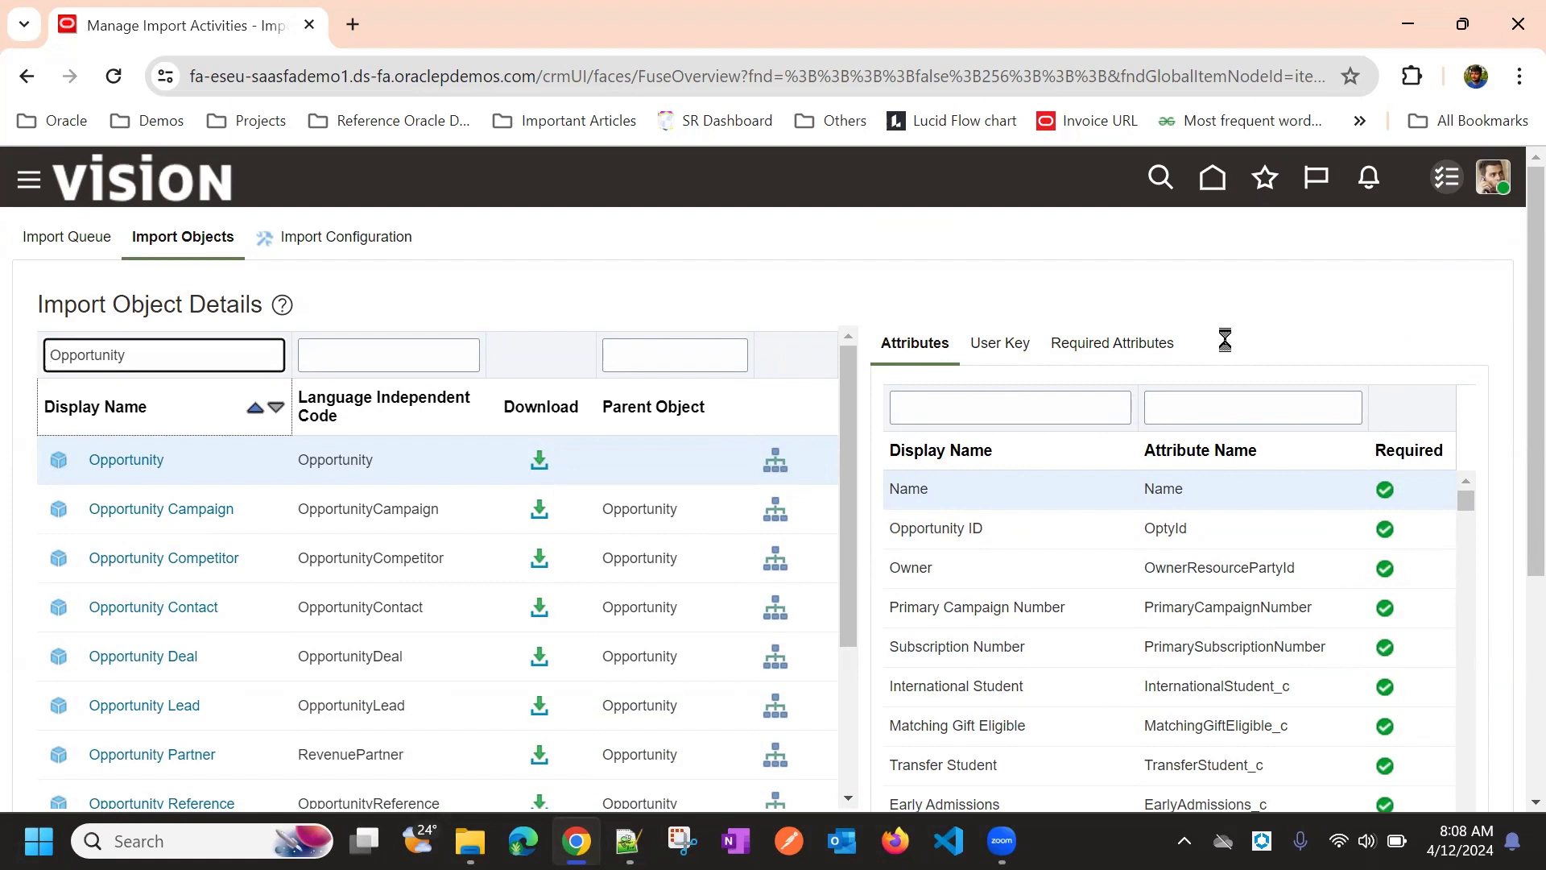
Inspect the Opportunity ID attribute's name, OptyId
left_click(1163, 528)
double_click(1162, 527)
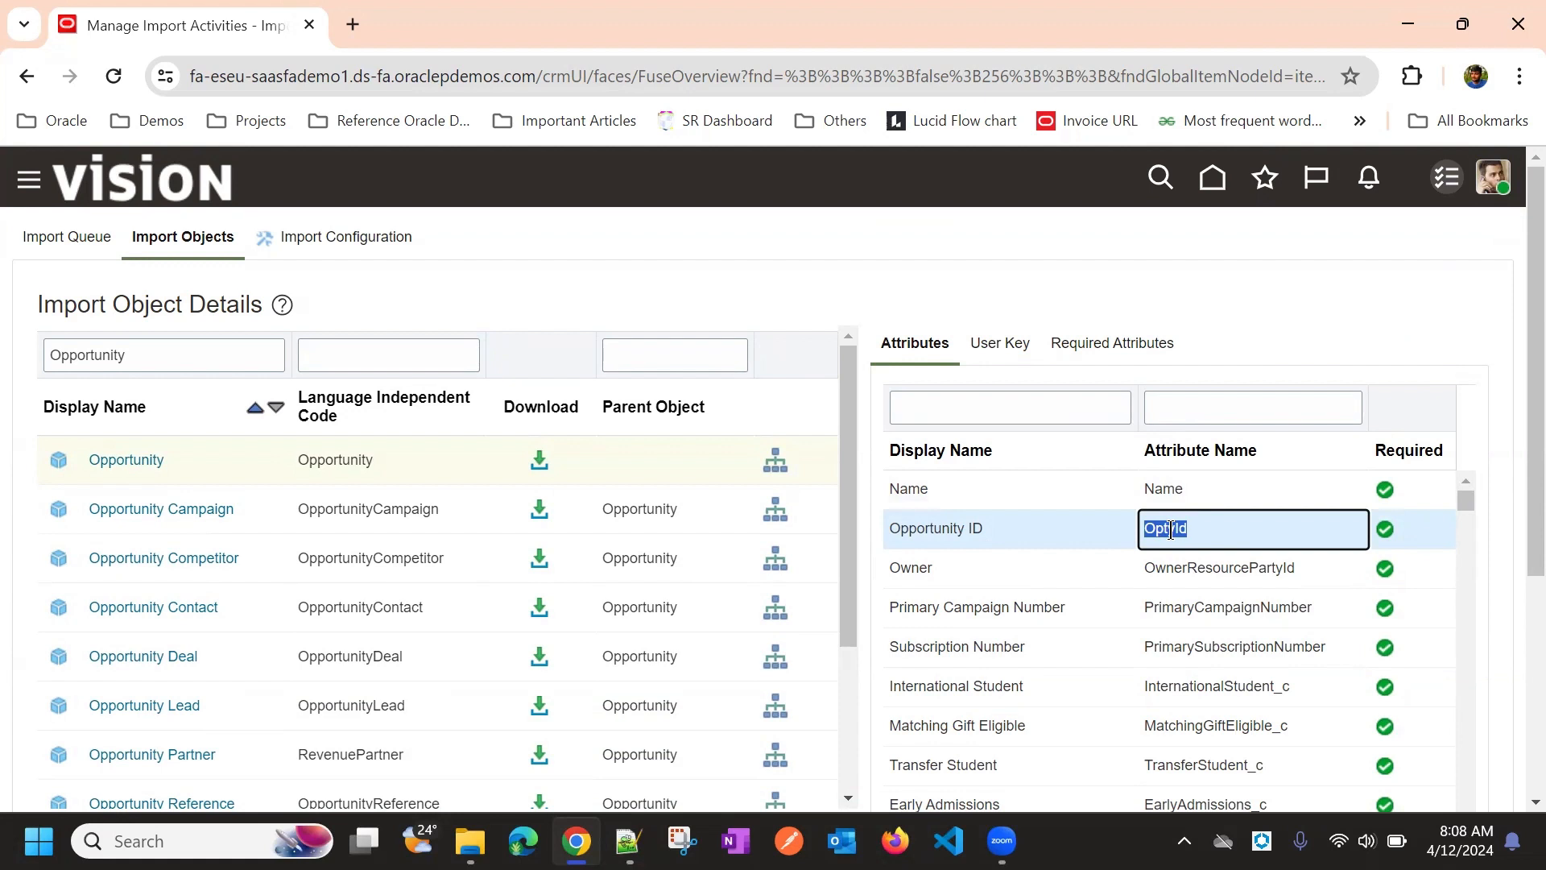
left_click(1255, 327)
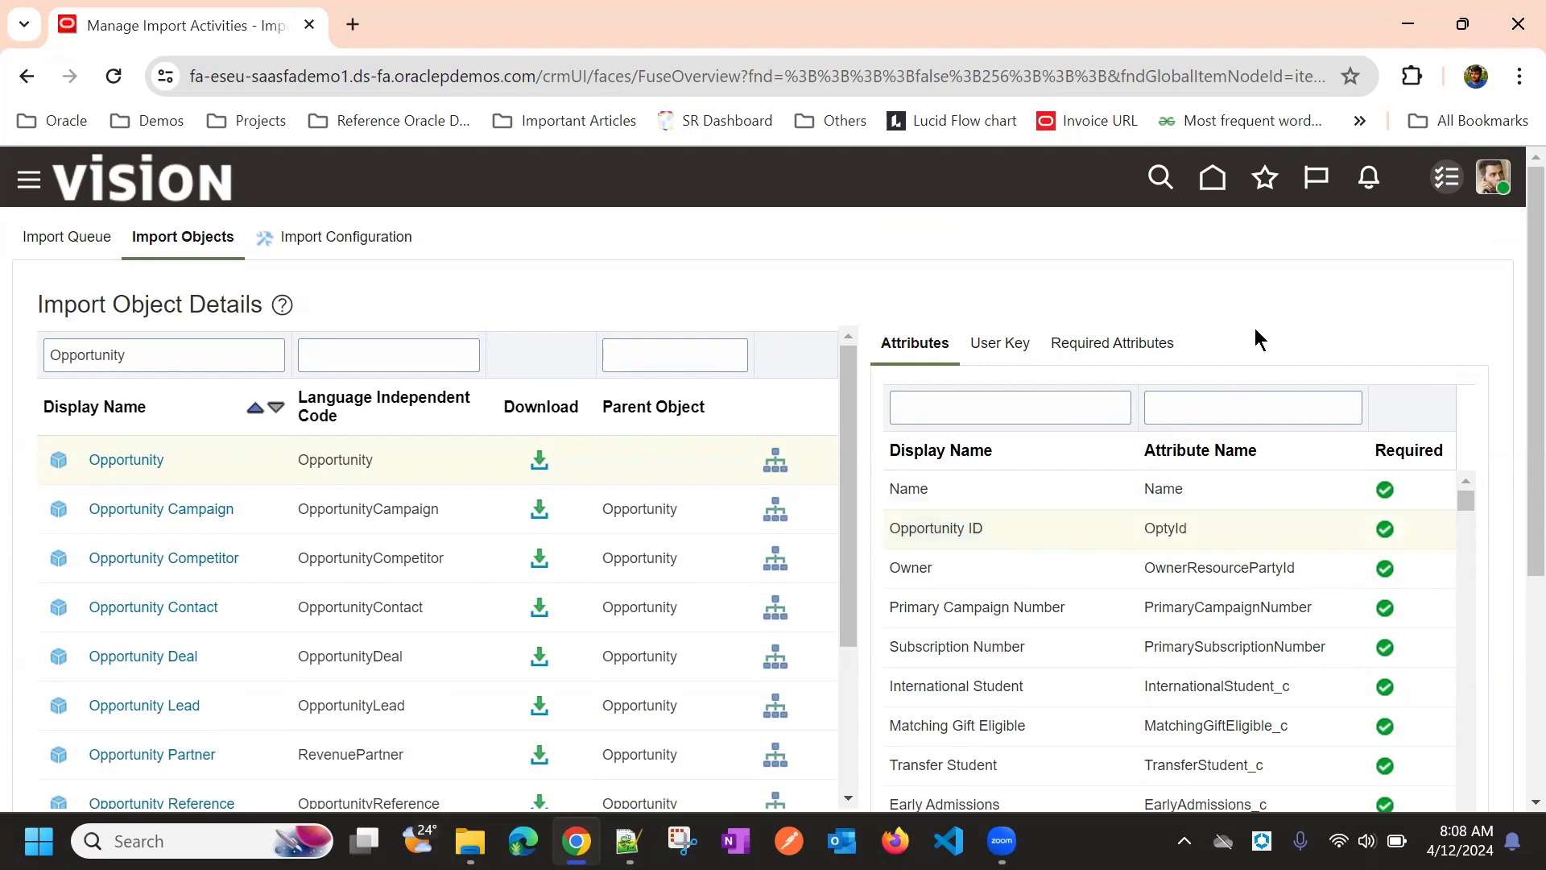
Filter the Opportunity attributes by display name 'Opportunity'
scroll(1160, 604, "down", 5)
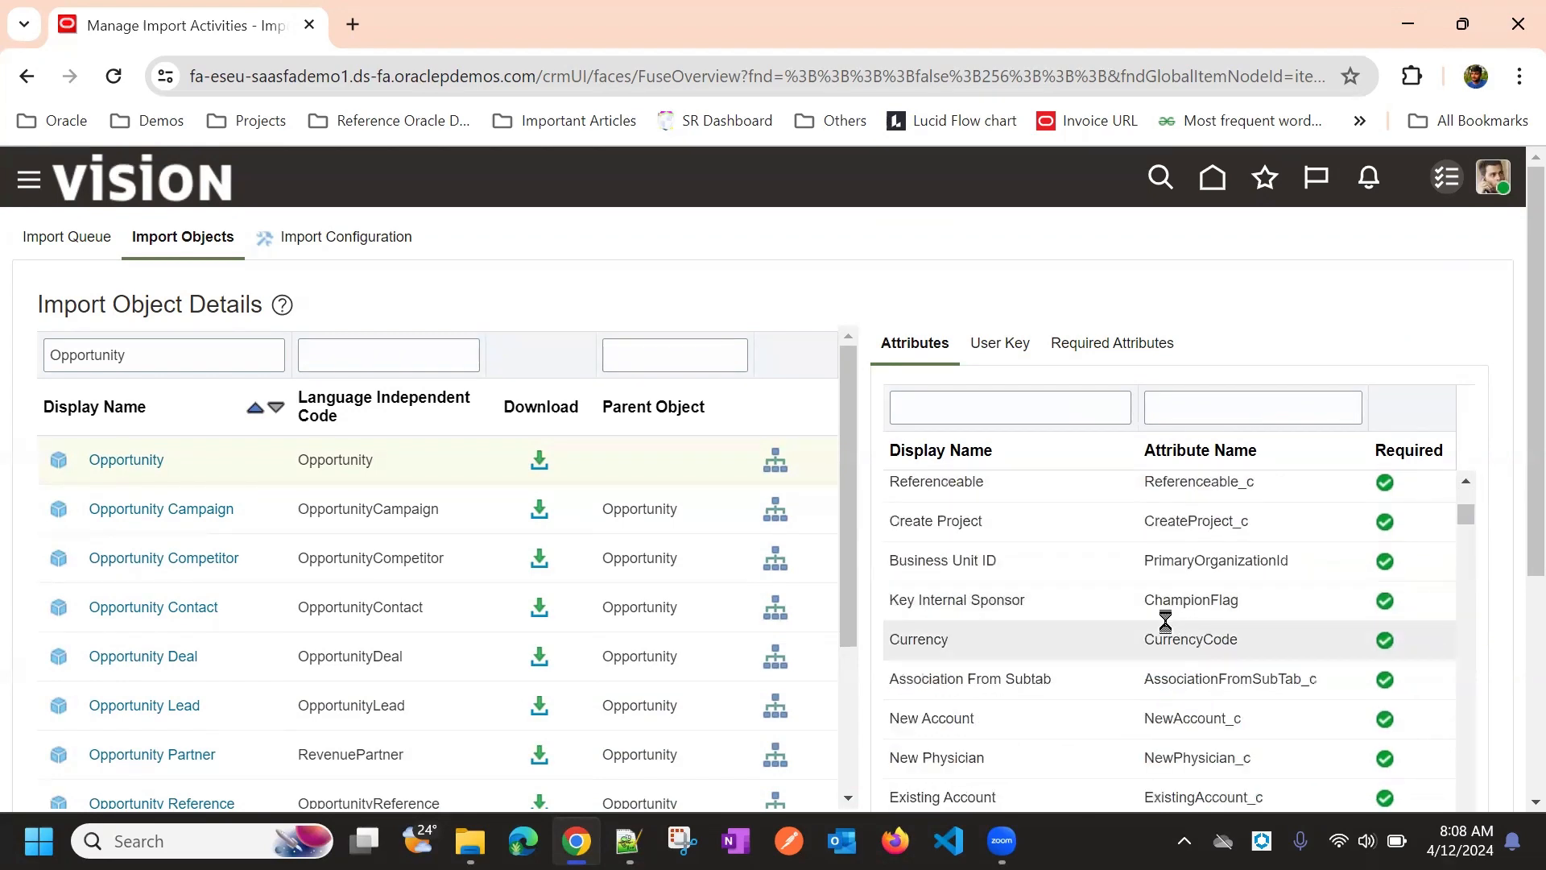
scroll(1144, 569, "up", 3)
left_click(1023, 413)
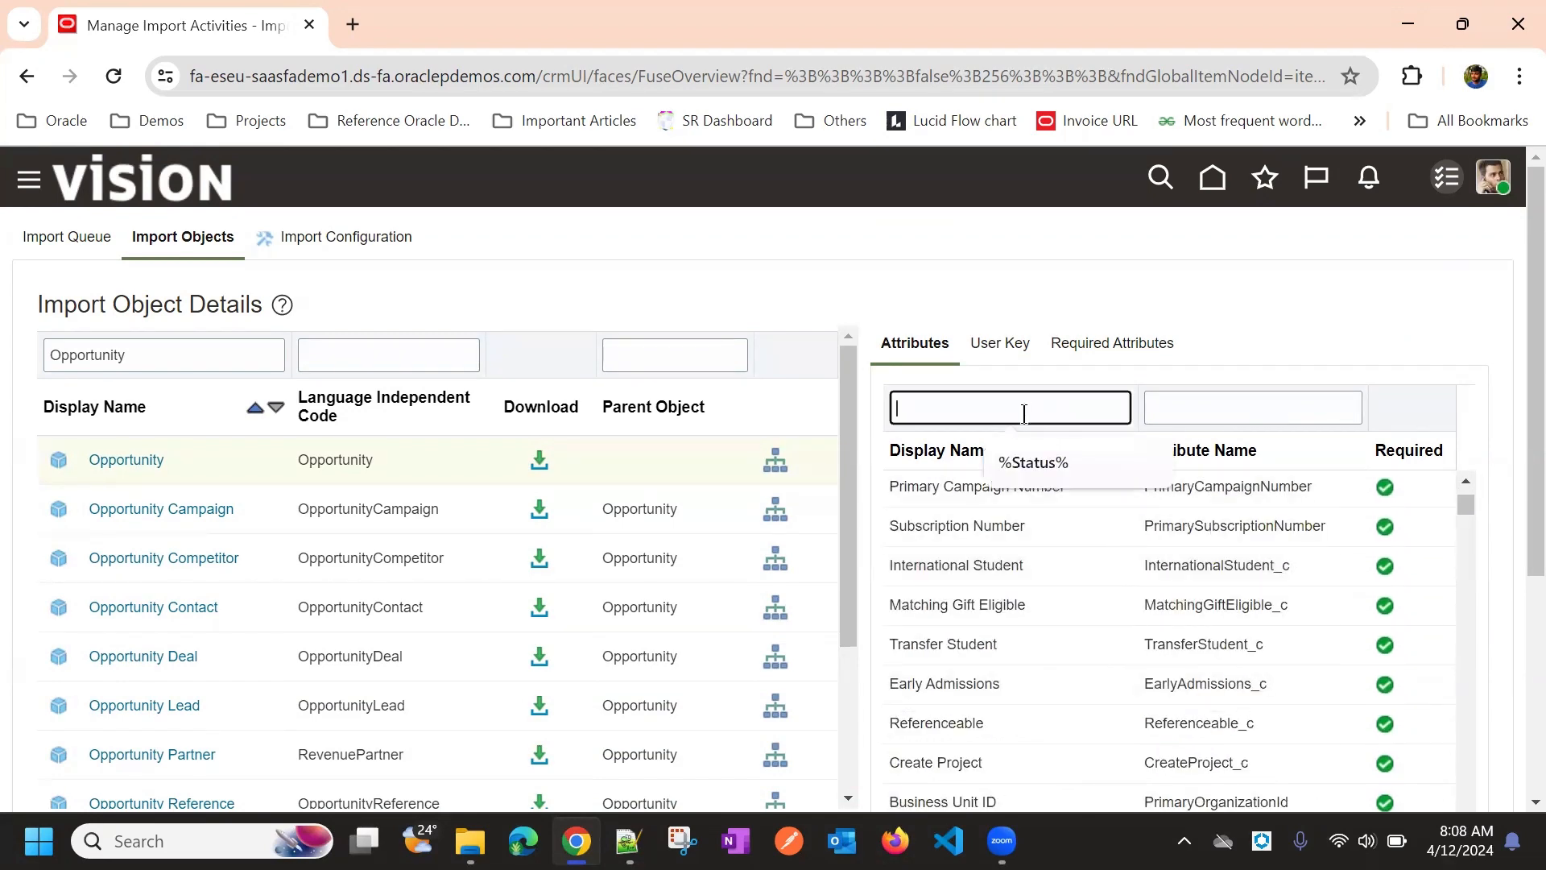
type("Oppor")
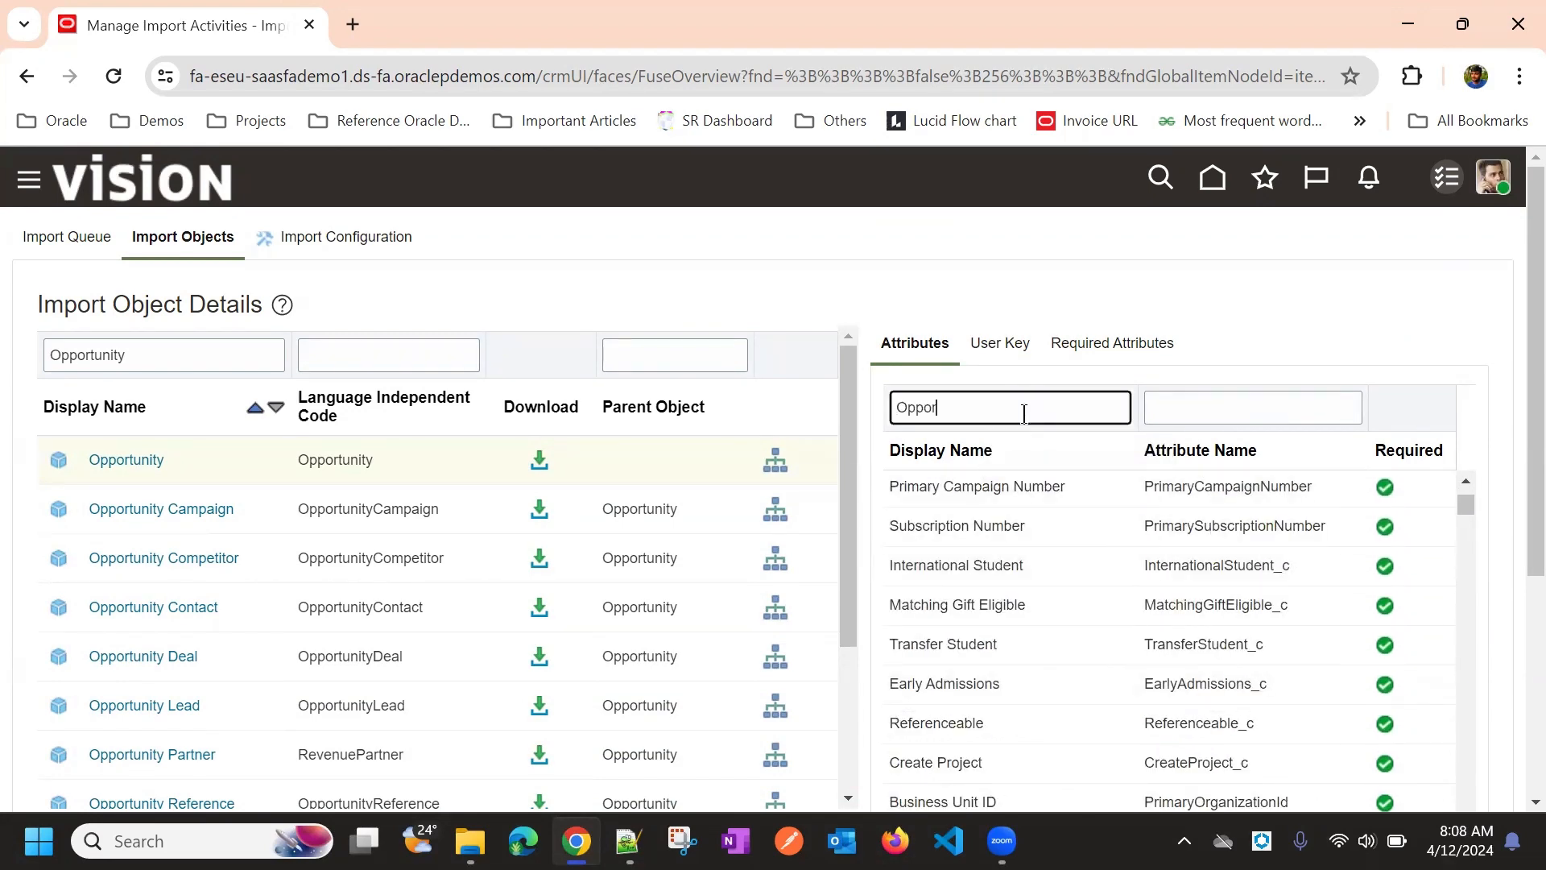
type("tunity")
key("Return")
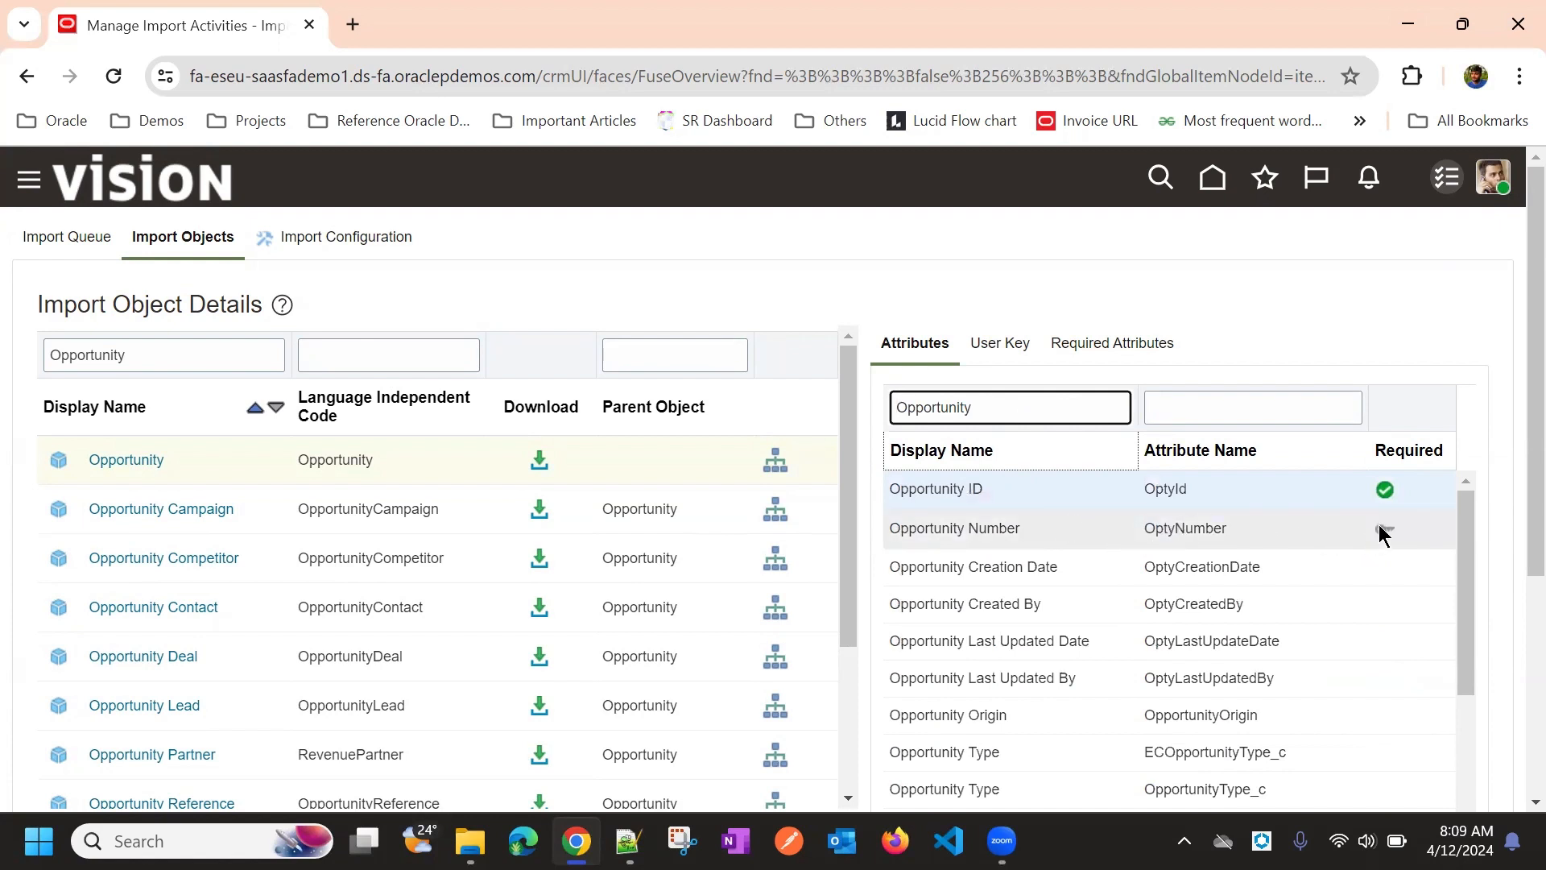
Confirm the Opportunity Number attribute's name is OptyNumber
left_click(1192, 533)
double_click(1192, 532)
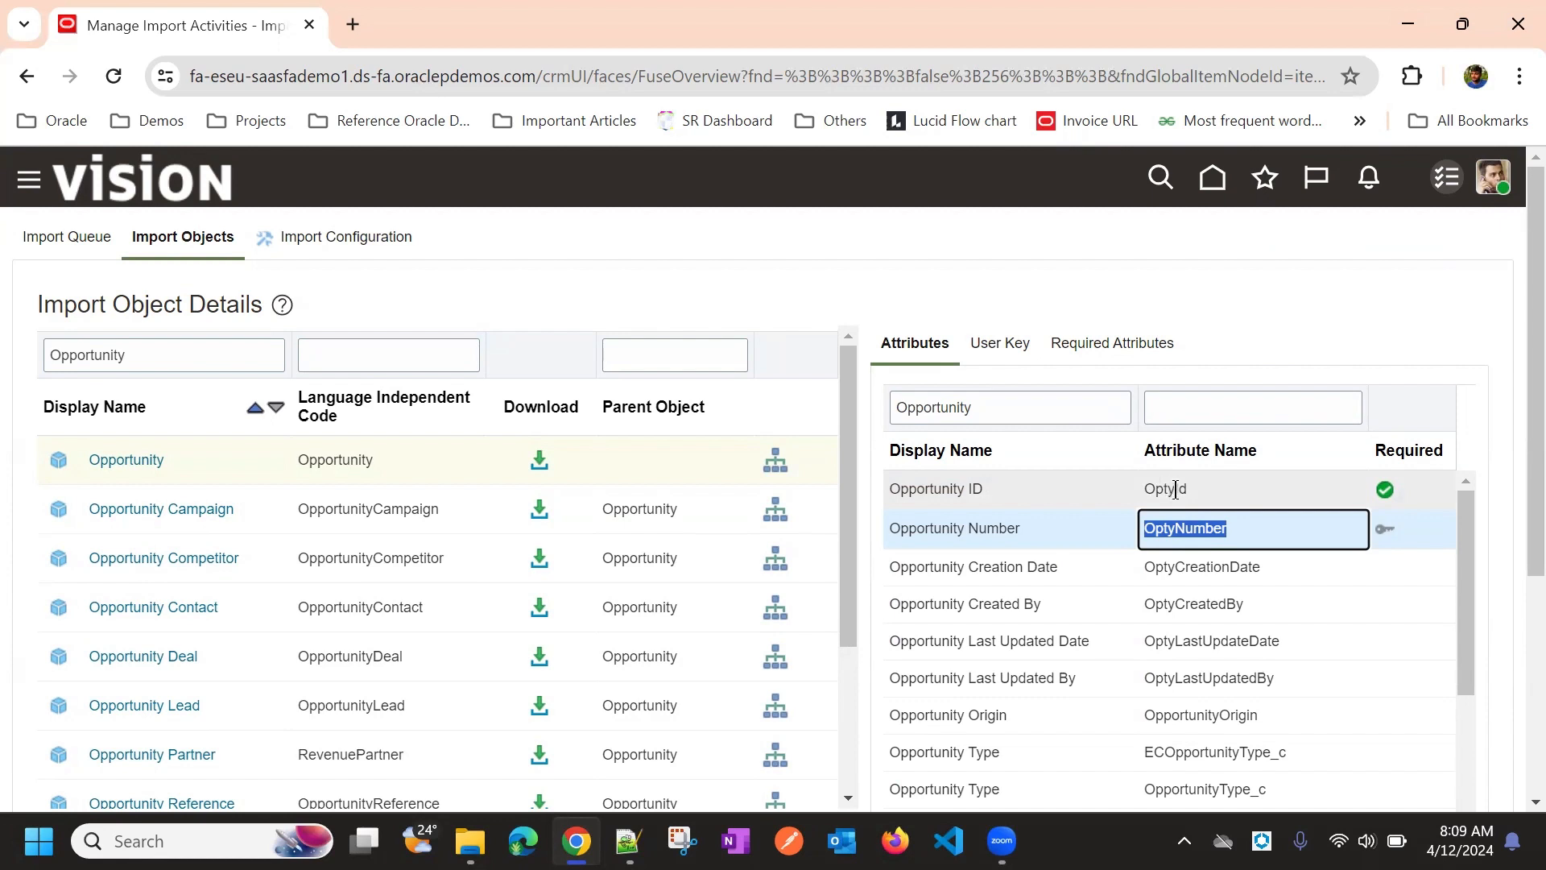
left_click(1222, 322)
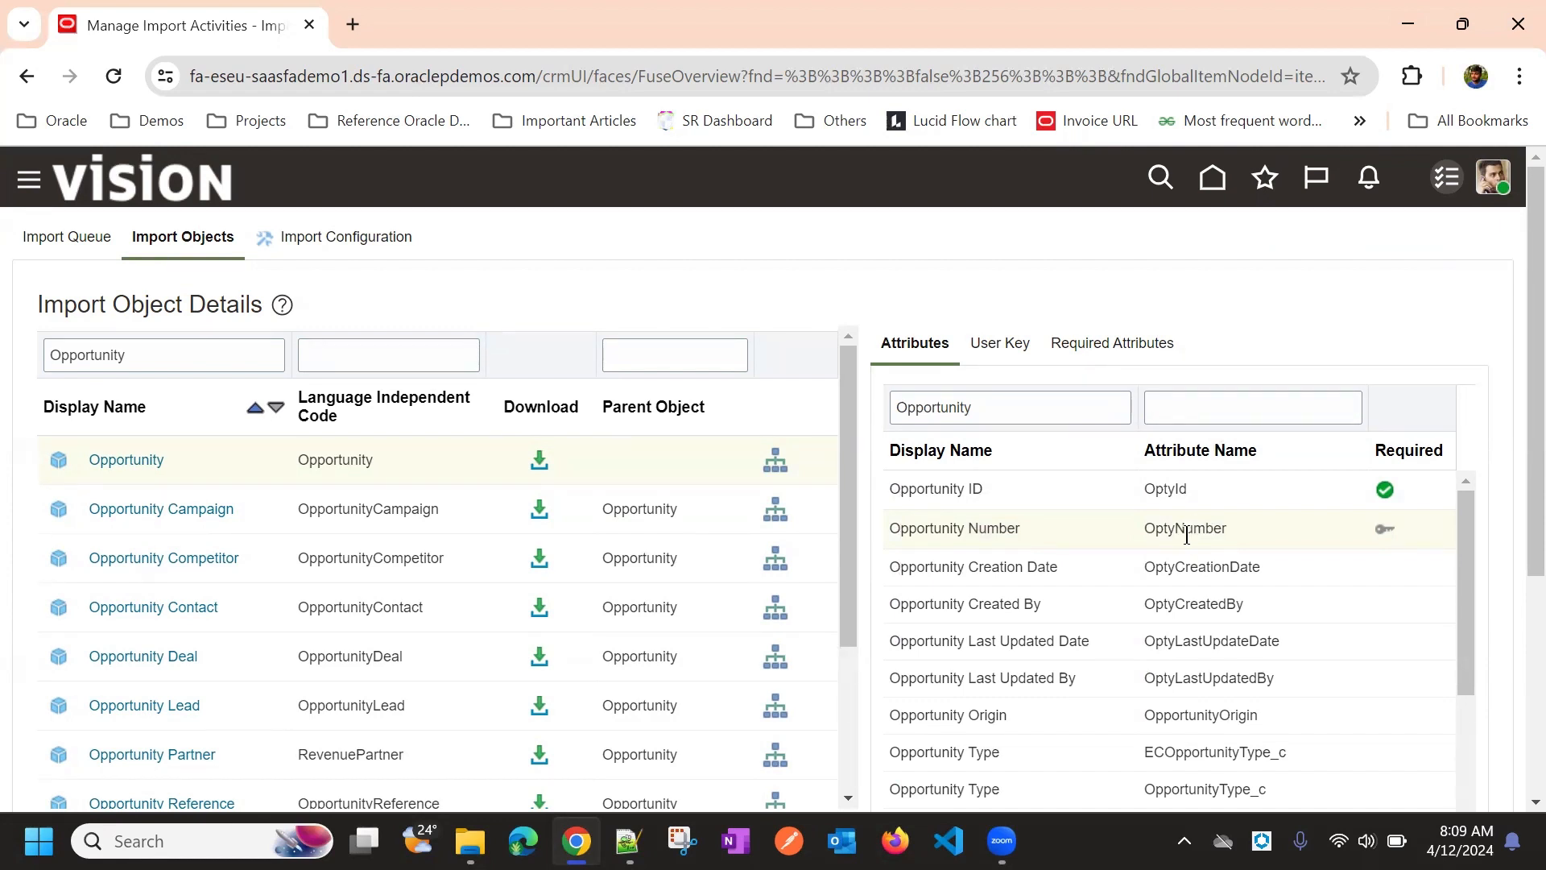
left_click_drag(1143, 529, 1229, 534)
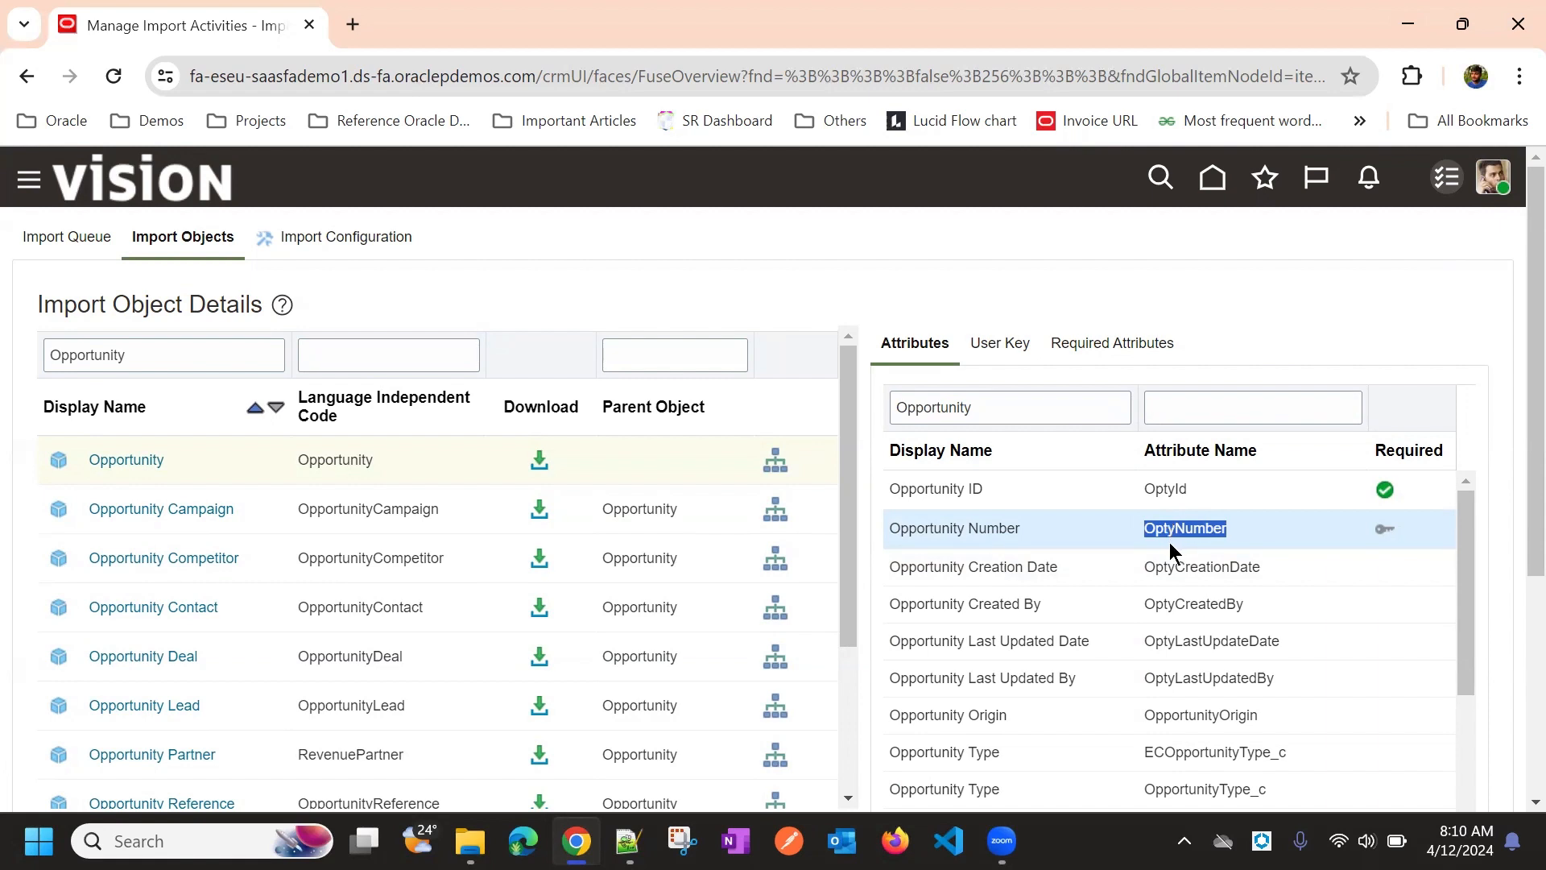
Select the Opportunity Revenue import object
scroll(1193, 469, "down", 5)
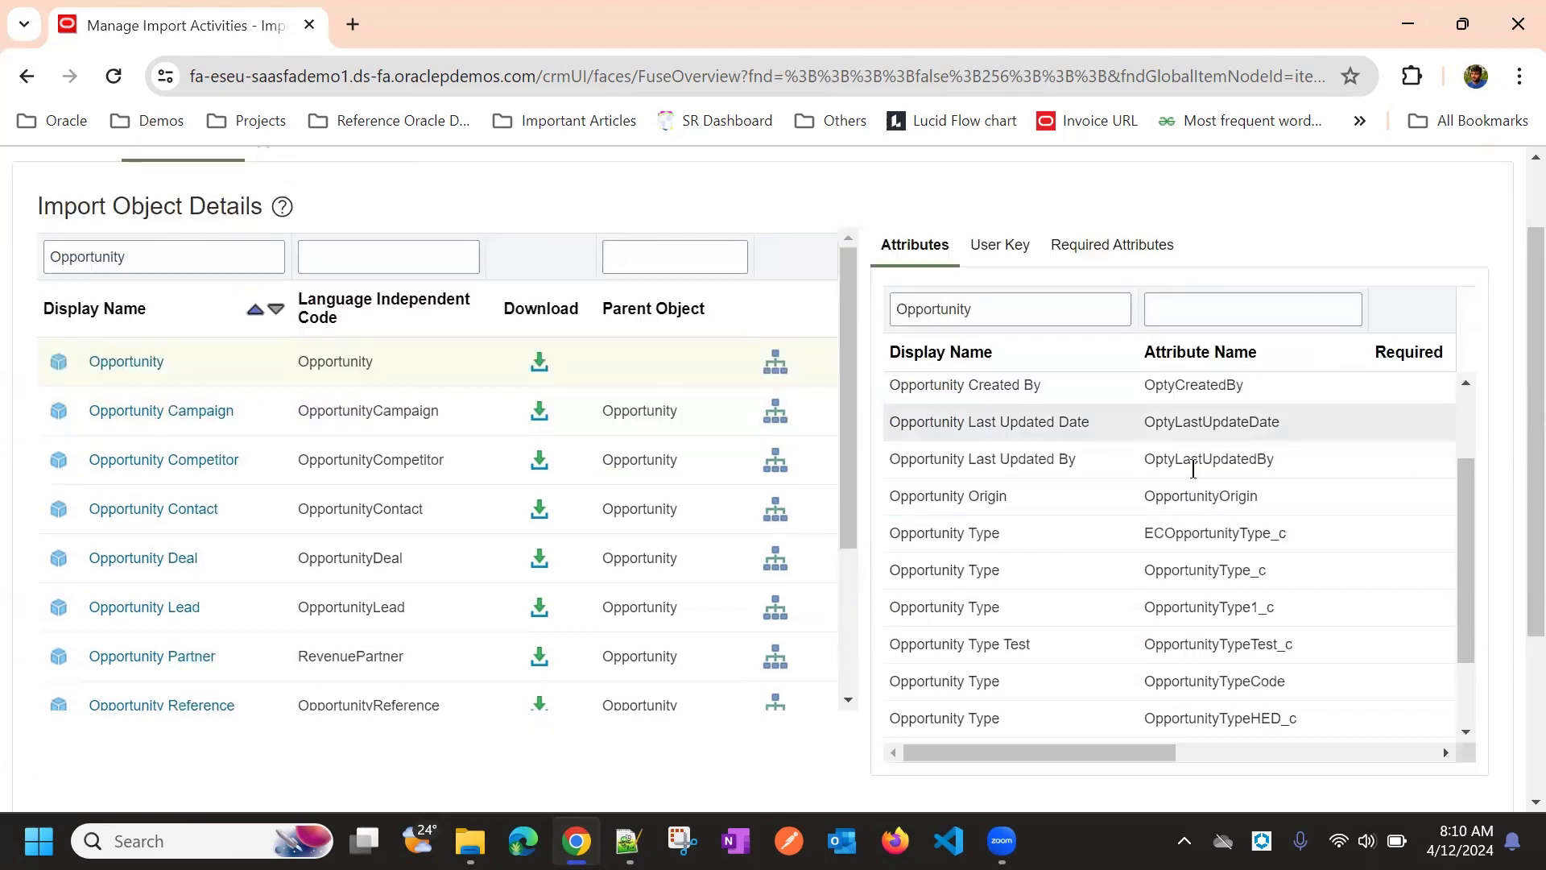
scroll(1127, 463, "up", 5)
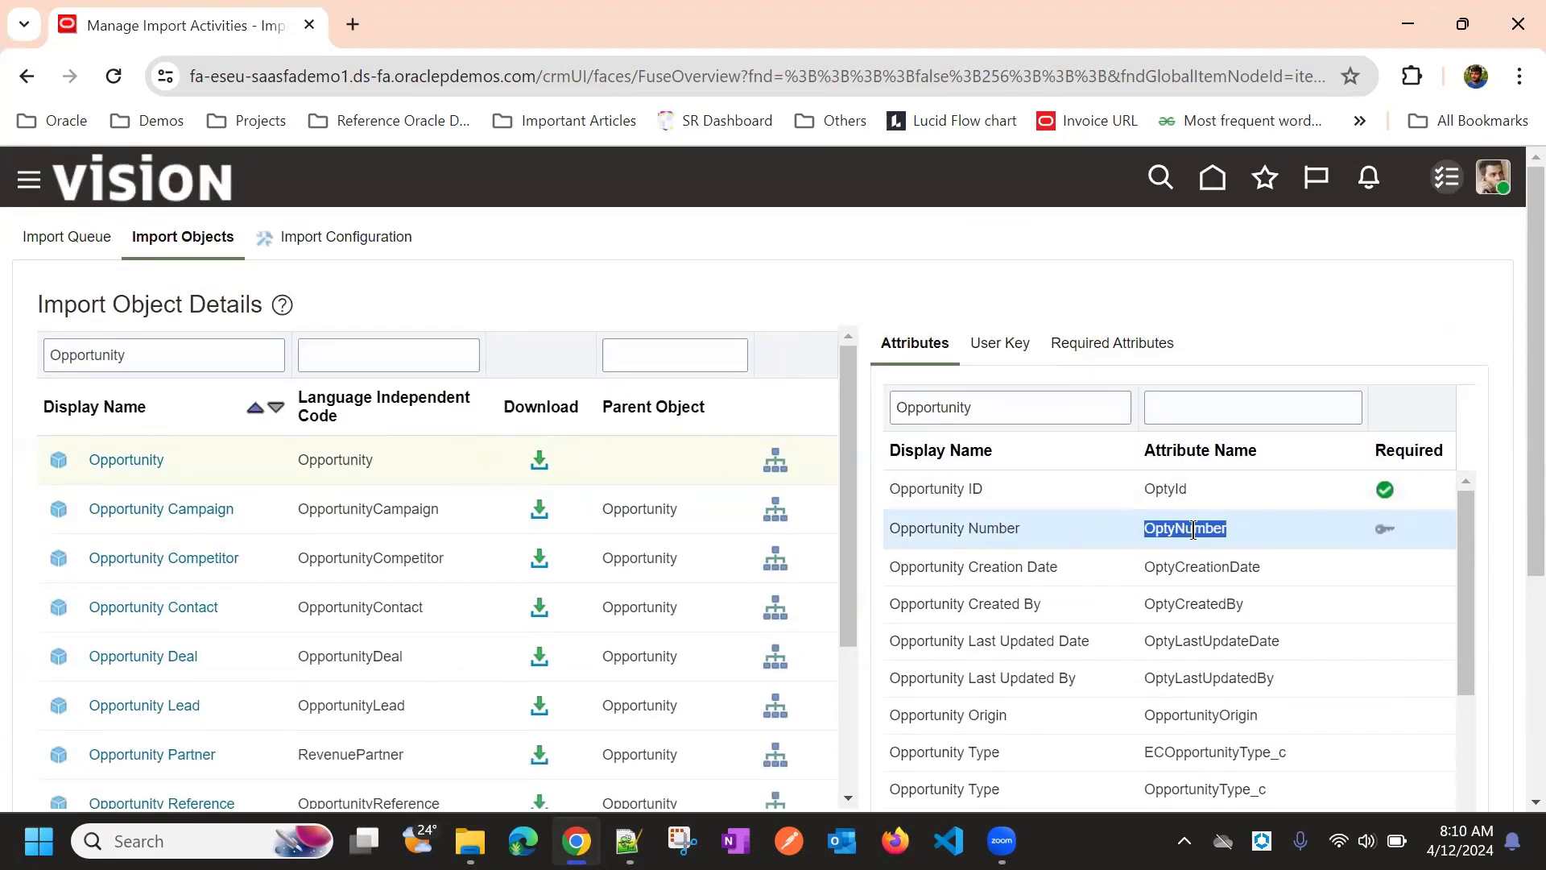
scroll(747, 332, "down", 4)
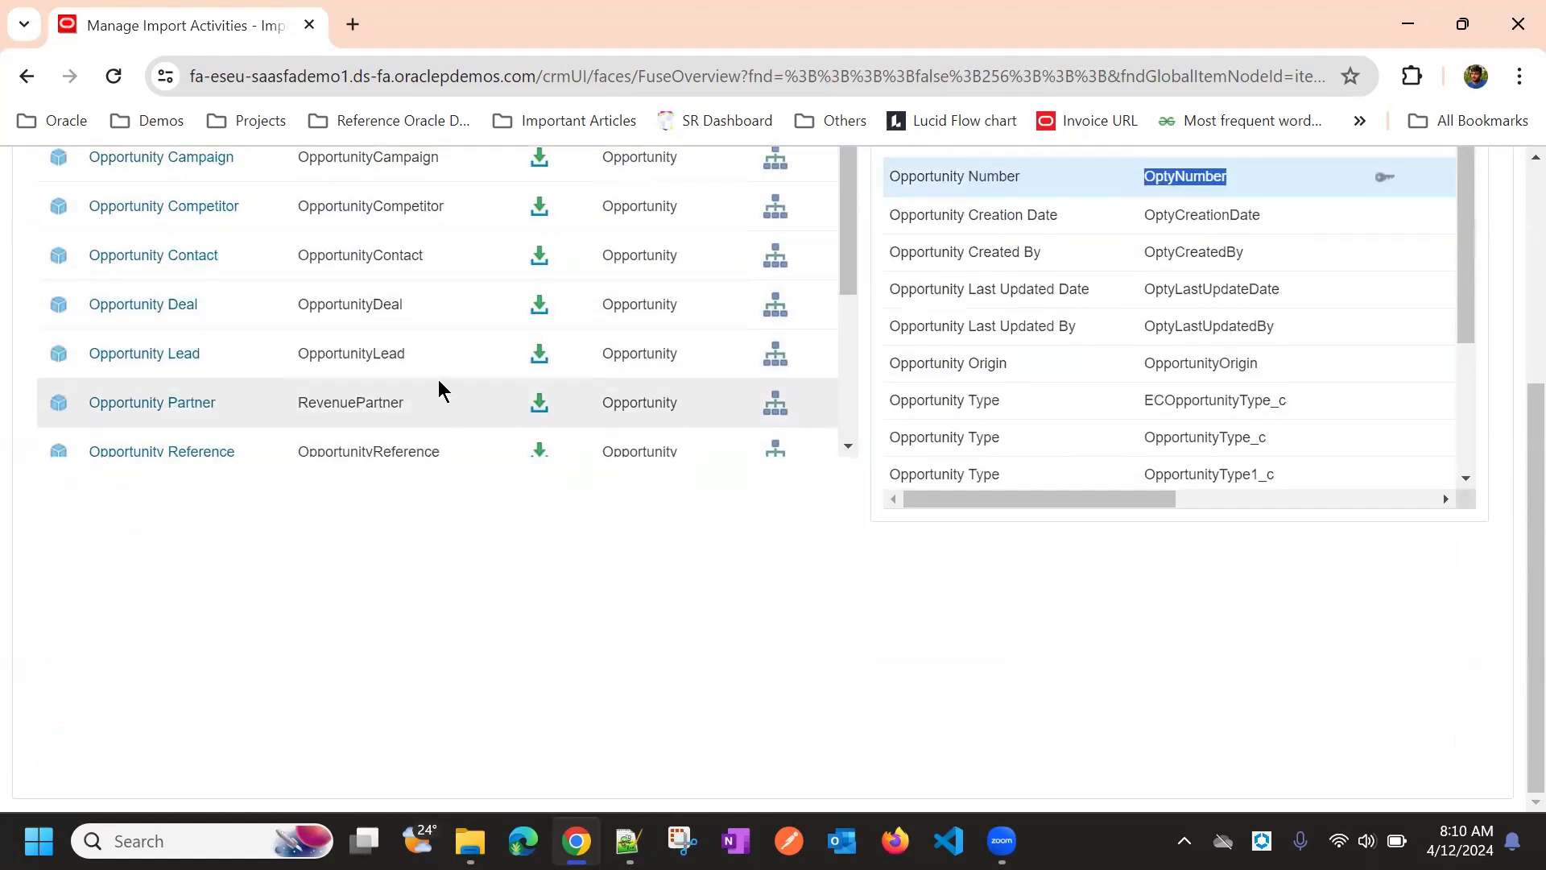
scroll(430, 374, "down", 3)
left_click(435, 331)
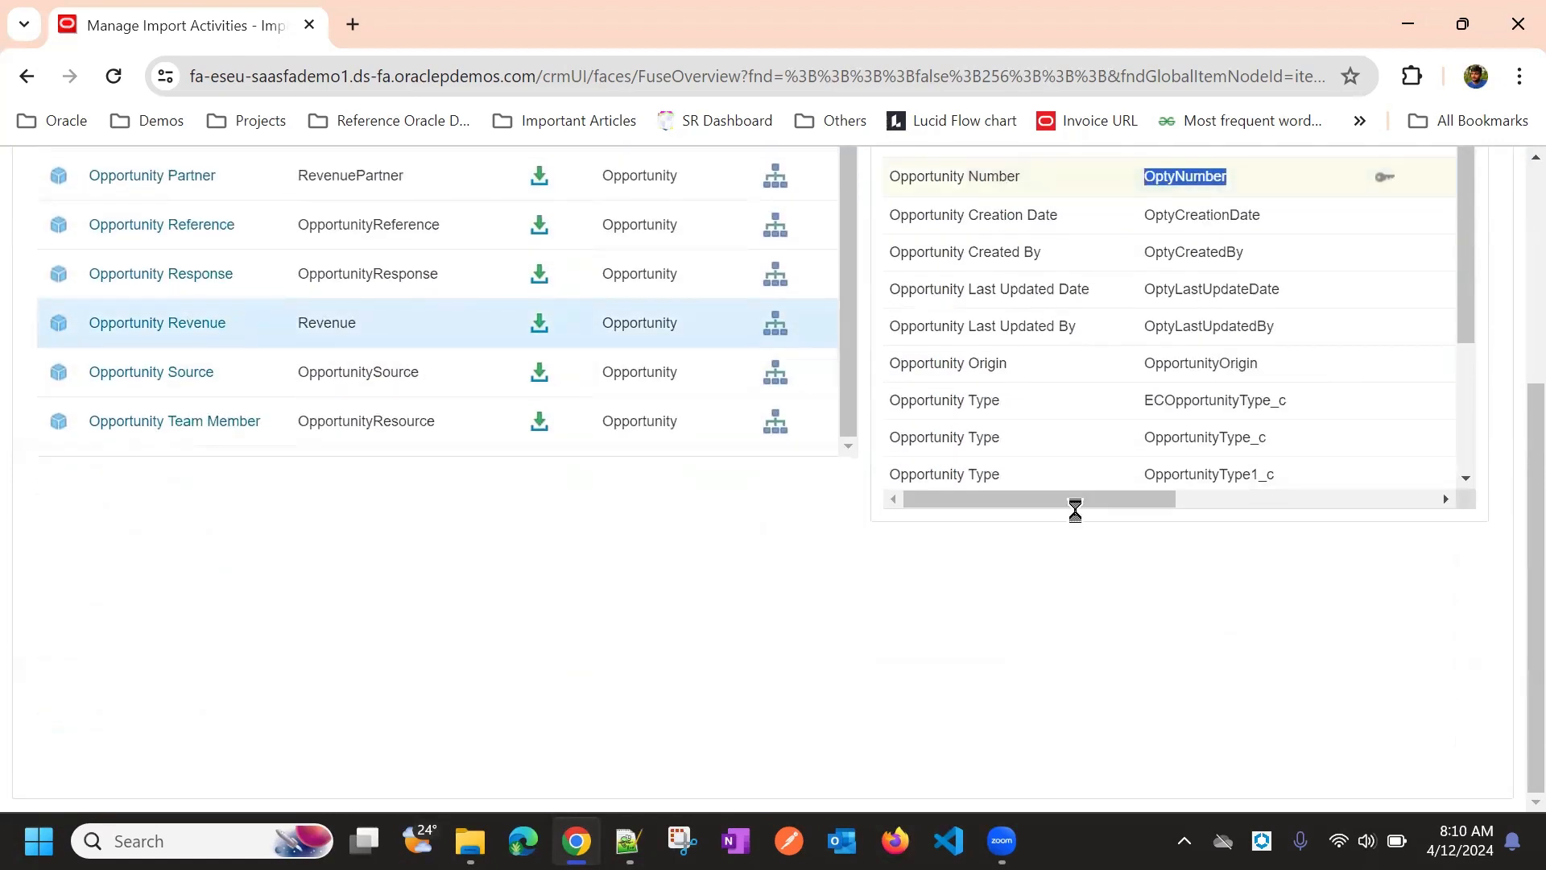
Review Opportunity Revenue's attributes and confirm Opportunity Number maps to OptyNumber
scroll(644, 499, "up", 6)
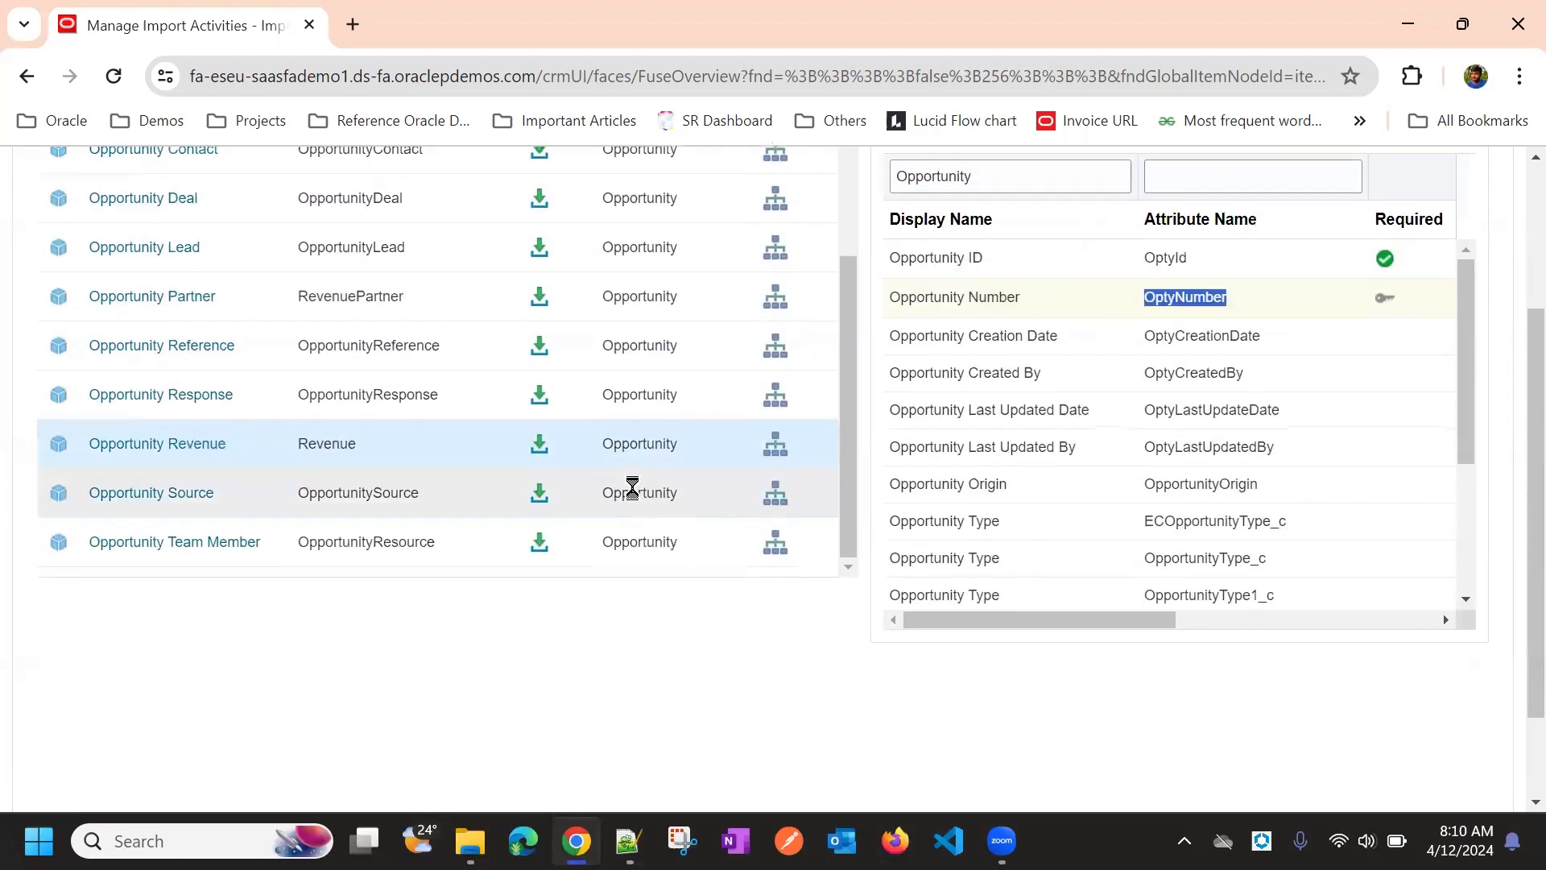
scroll(998, 474, "up", 3)
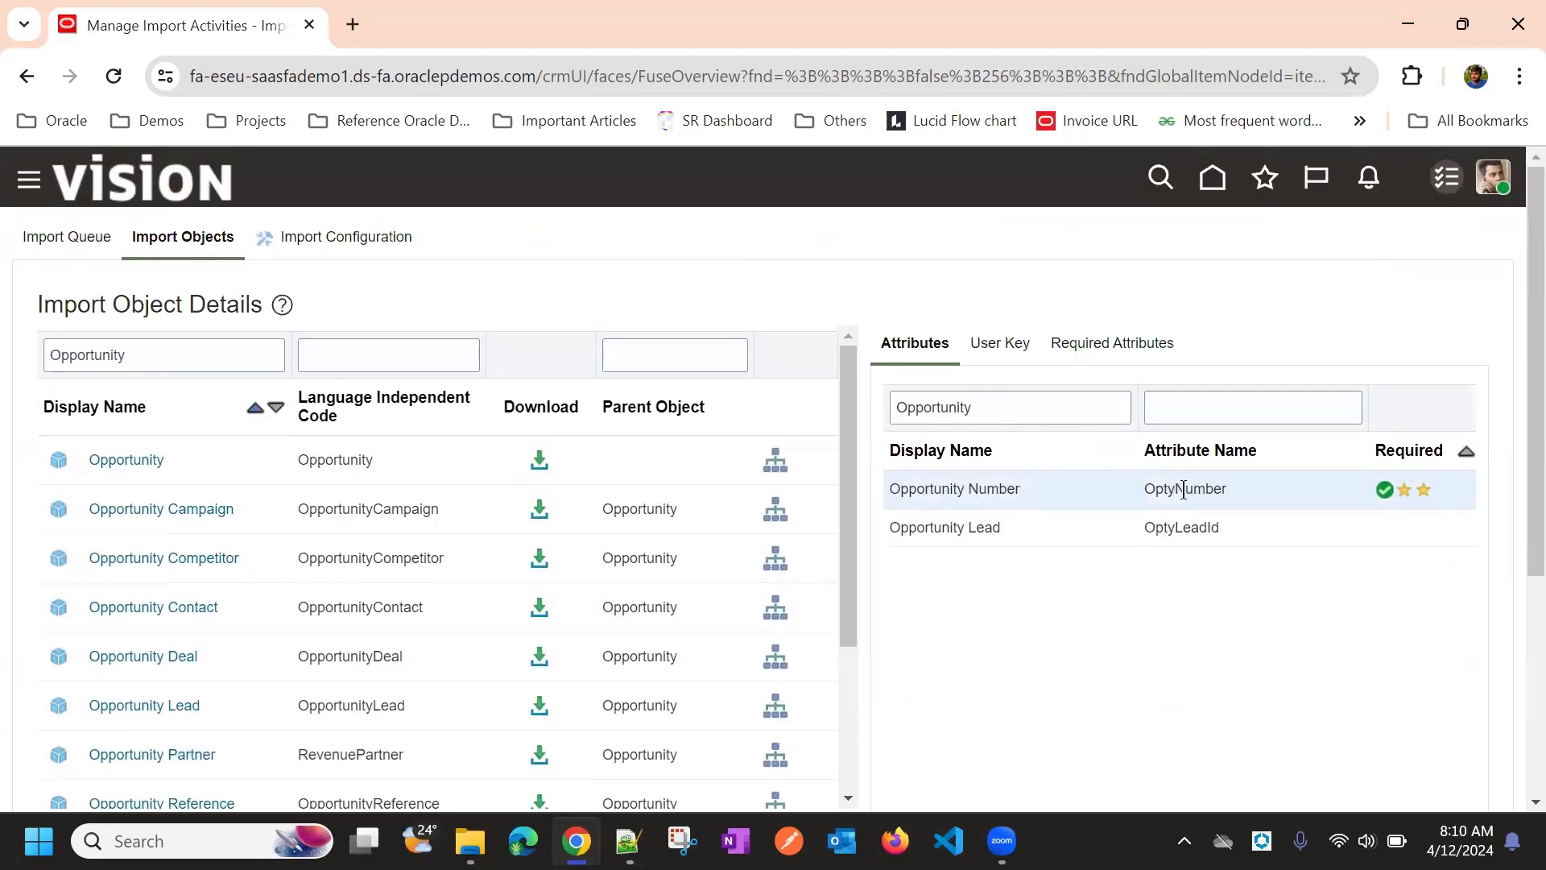
scroll(972, 363, "down", 3)
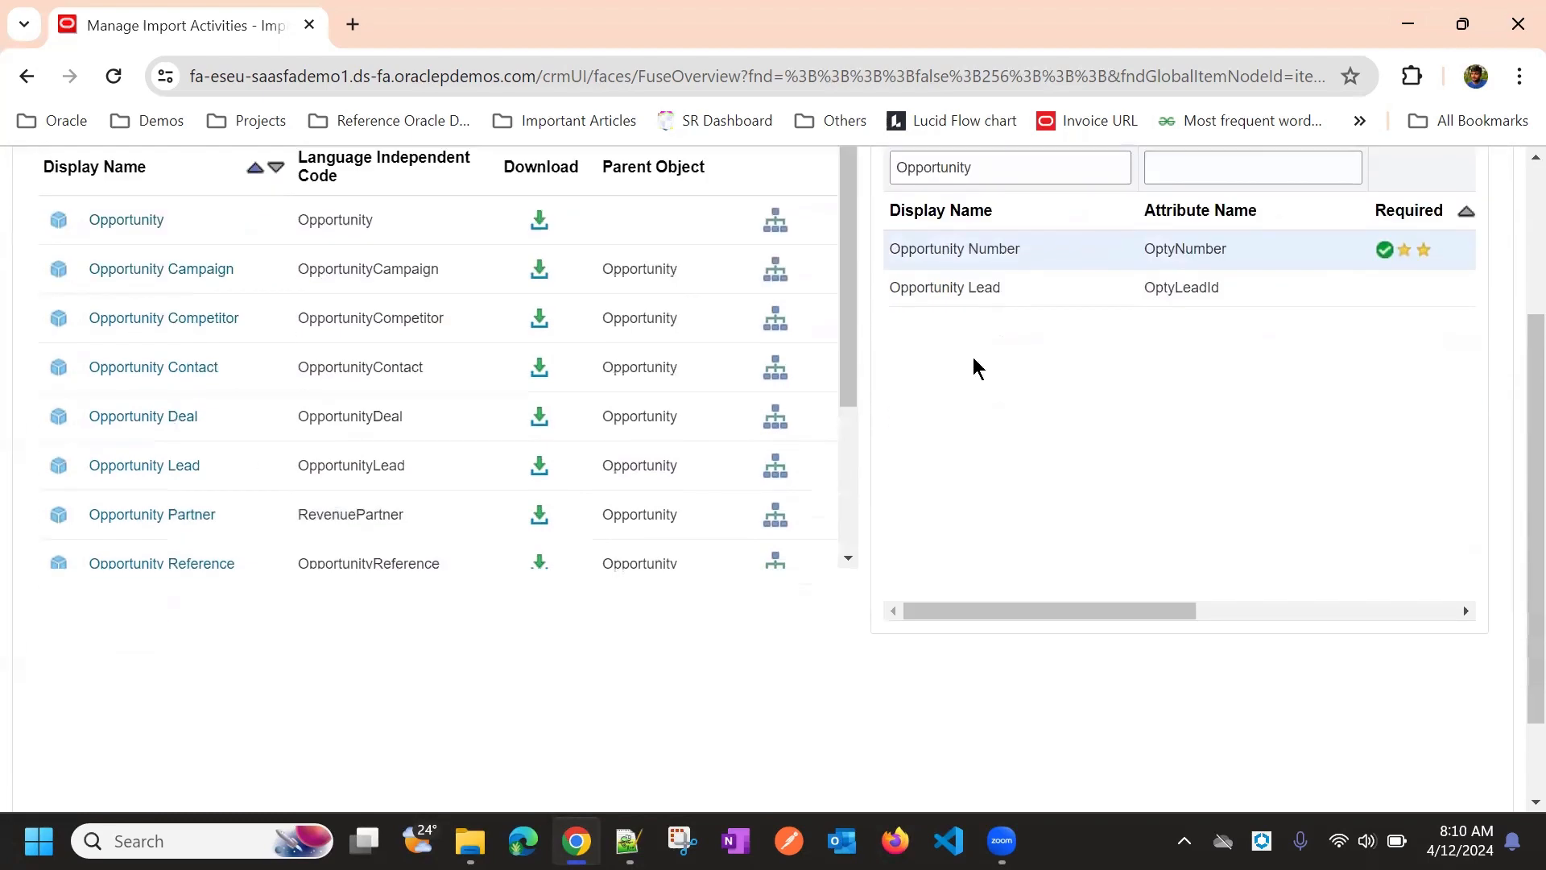
scroll(556, 435, "down", 3)
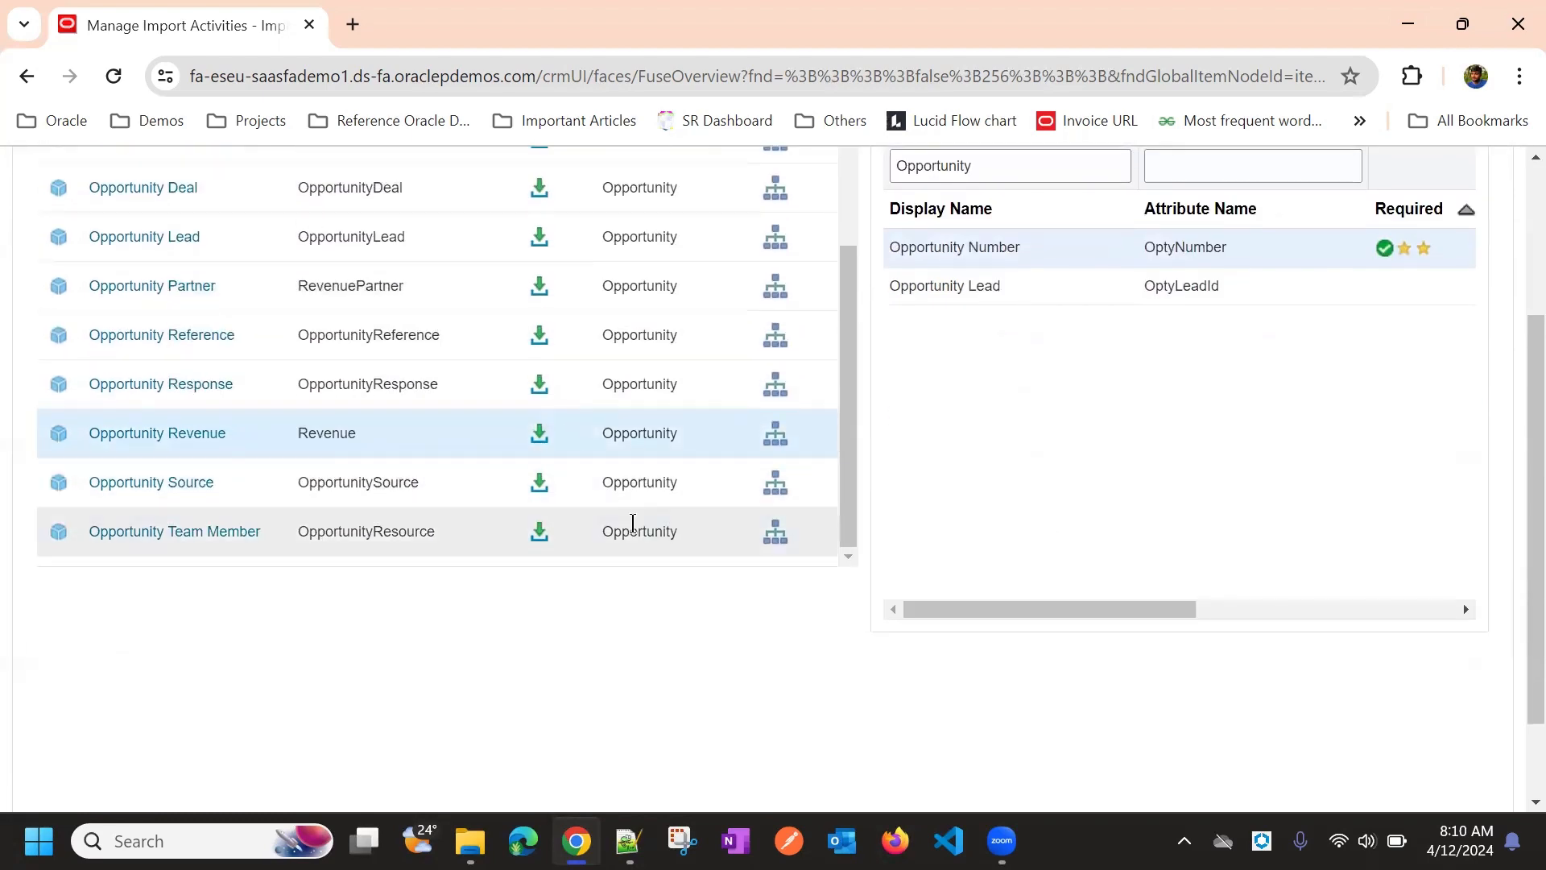
scroll(1017, 471, "up", 3)
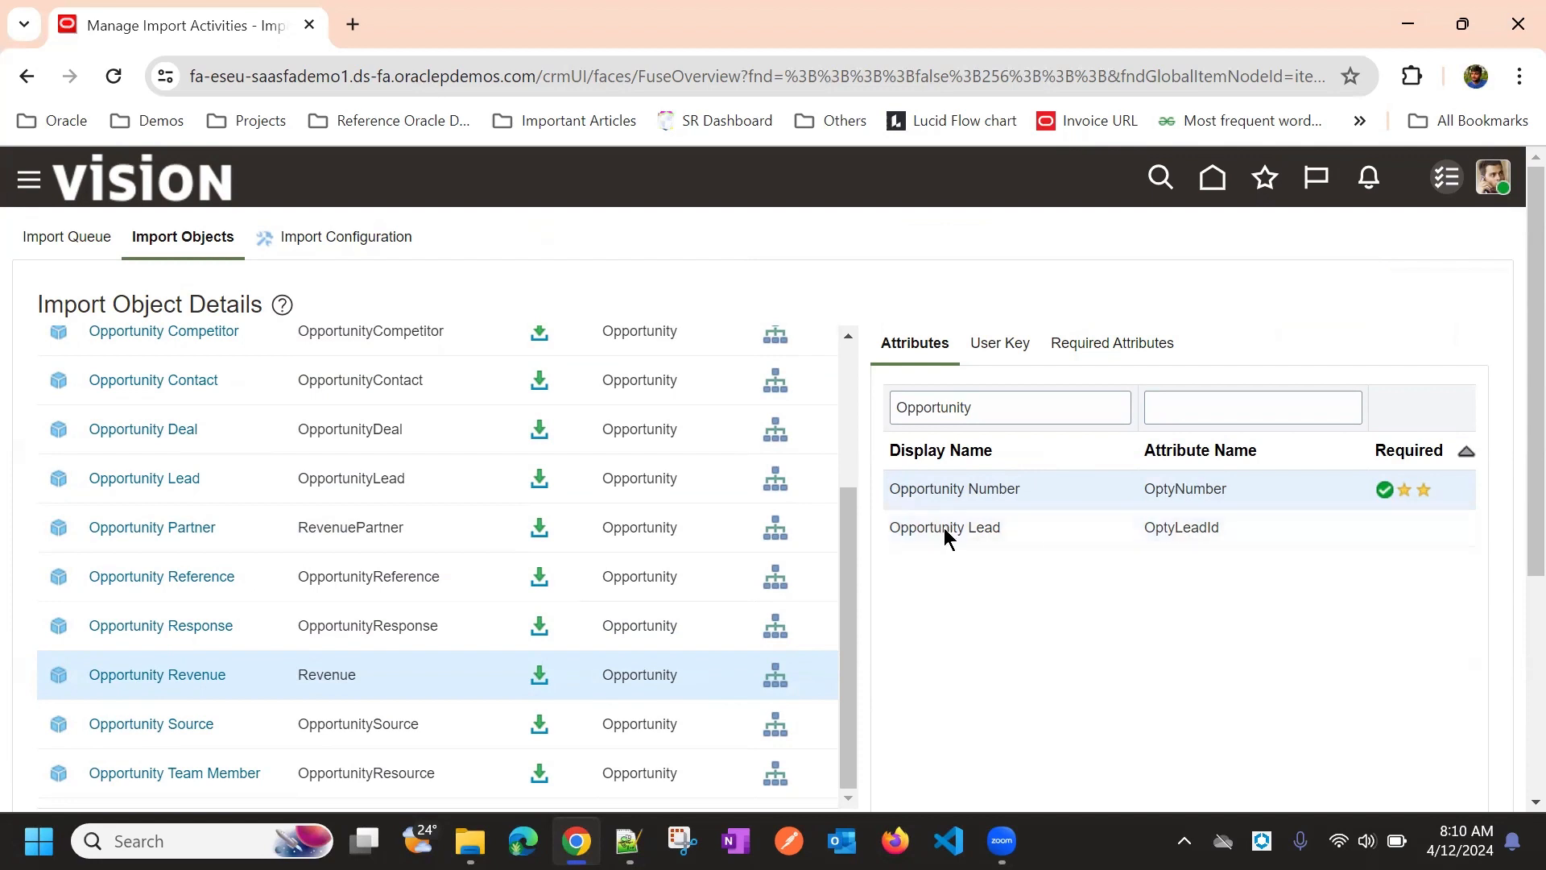
double_click(1187, 490)
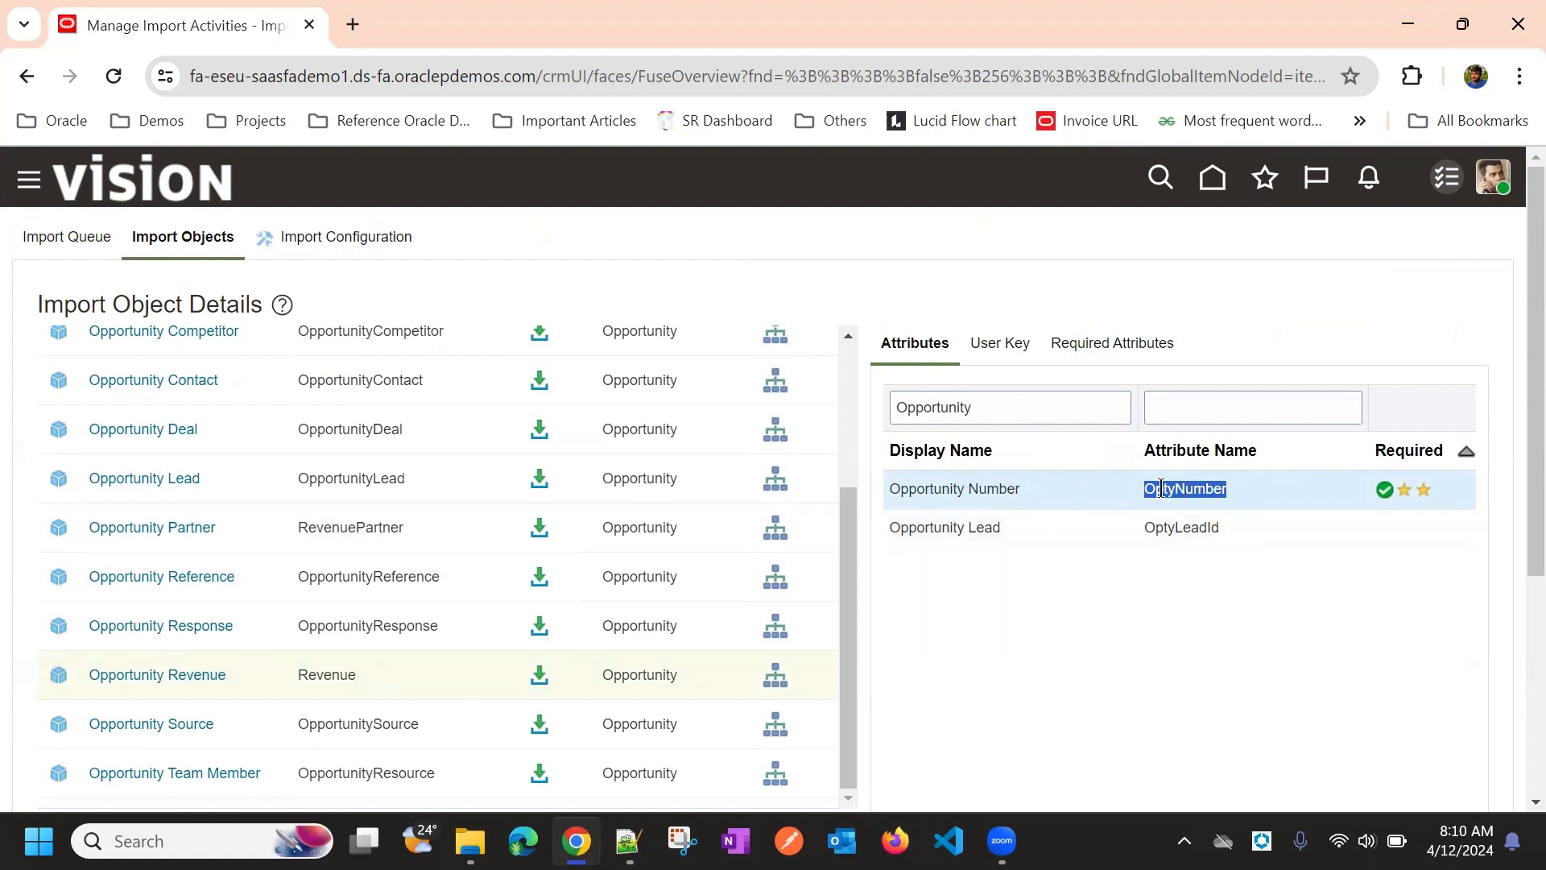
Select the 'Opportunity' filter text and switch to OptyHeader.csv in Excel
left_click(995, 410)
double_click(996, 411)
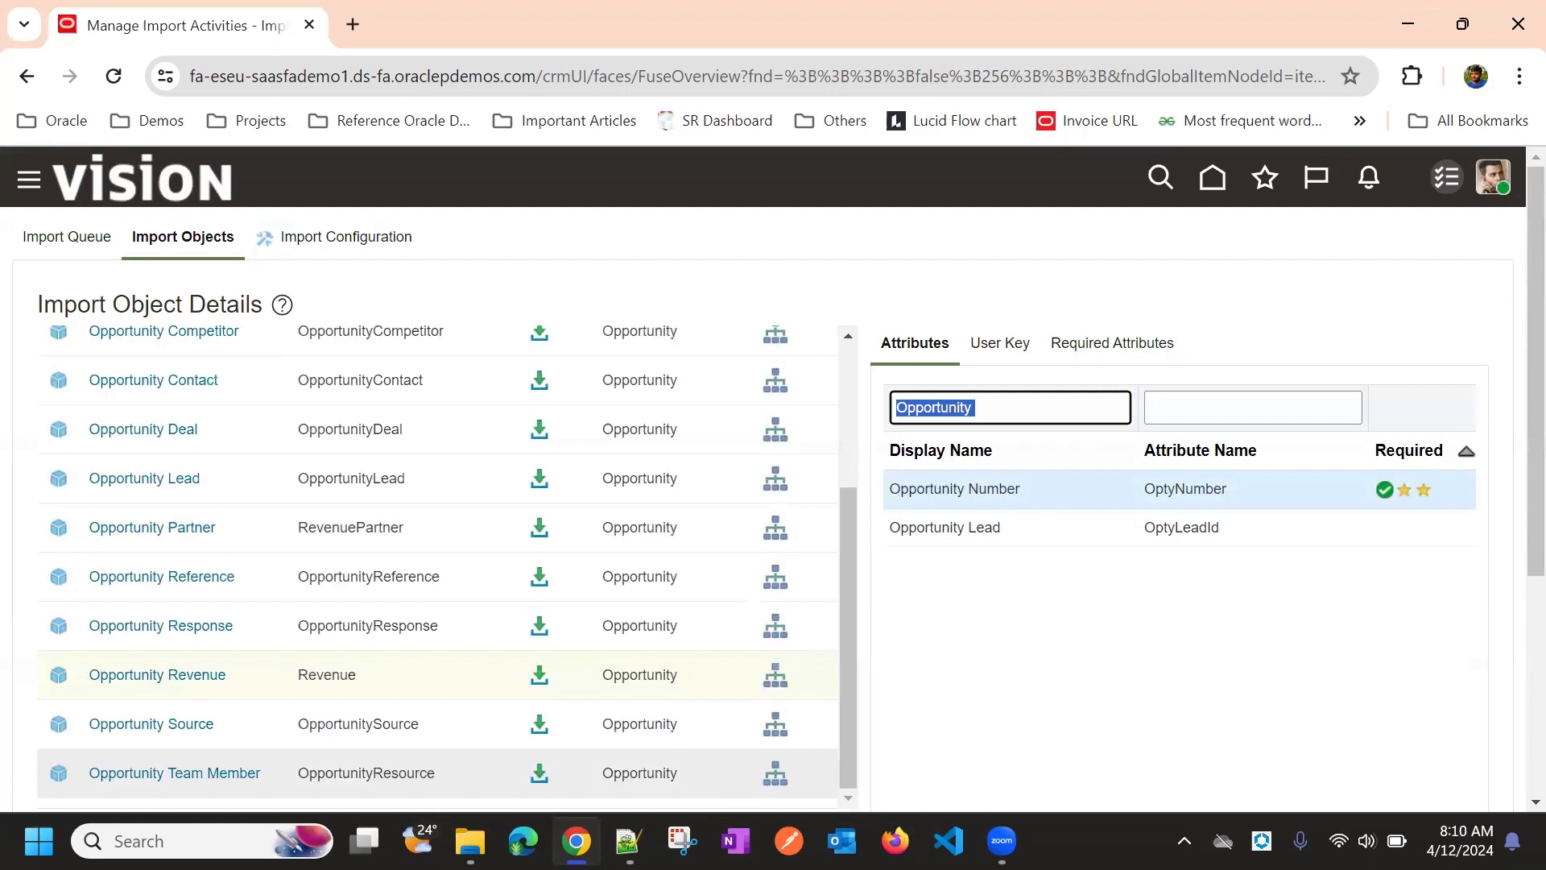
key("alt+Tab")
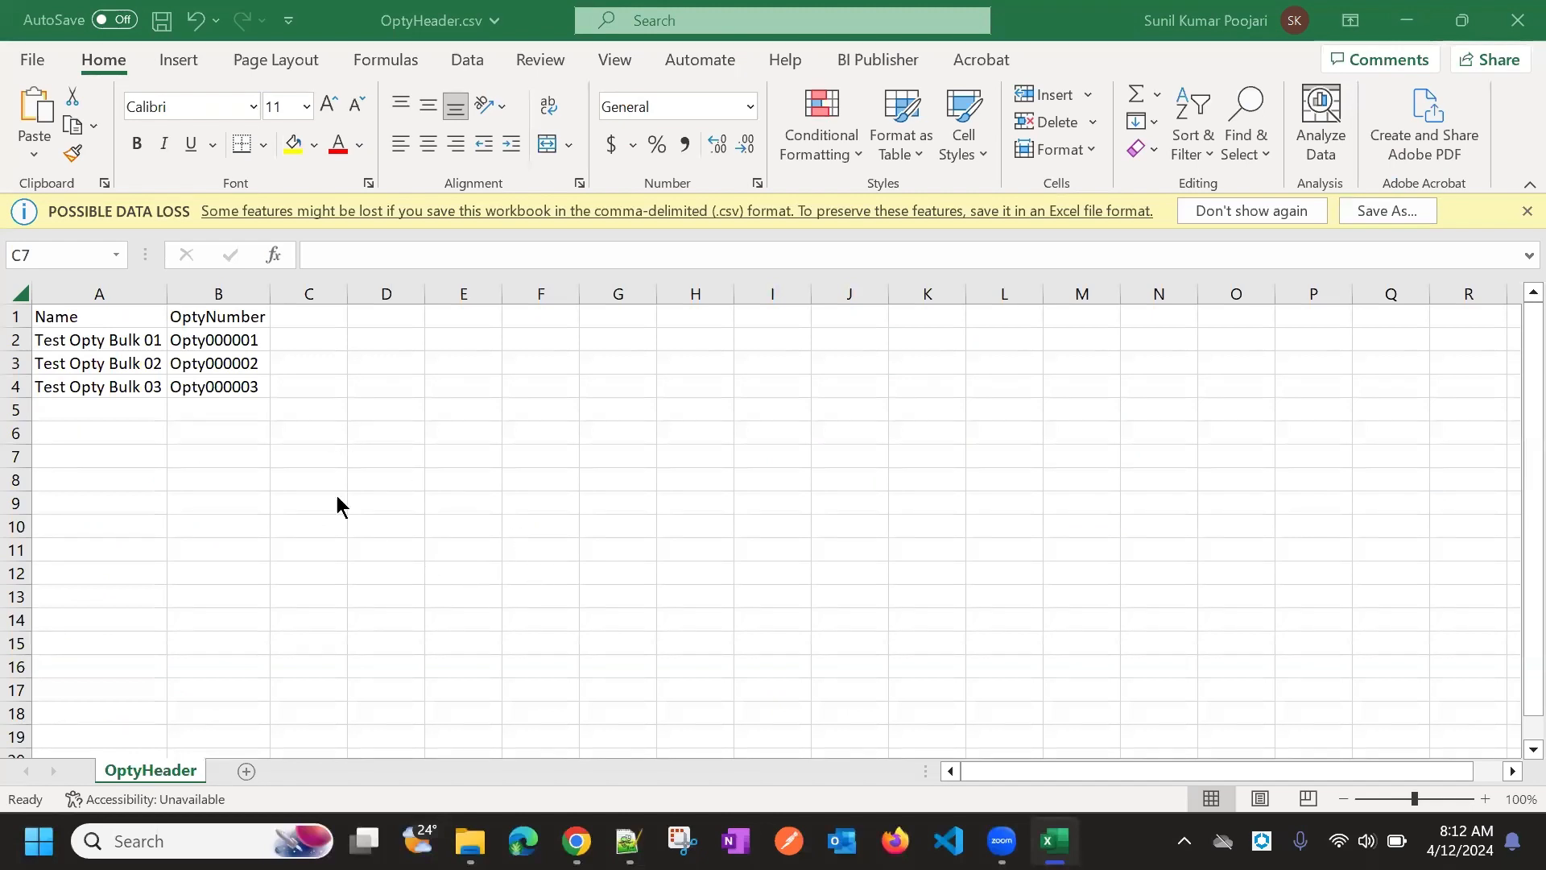
Look over the OptyHeader sheet's Name header, name cells and empty columns
left_click(342, 362)
left_click(118, 321)
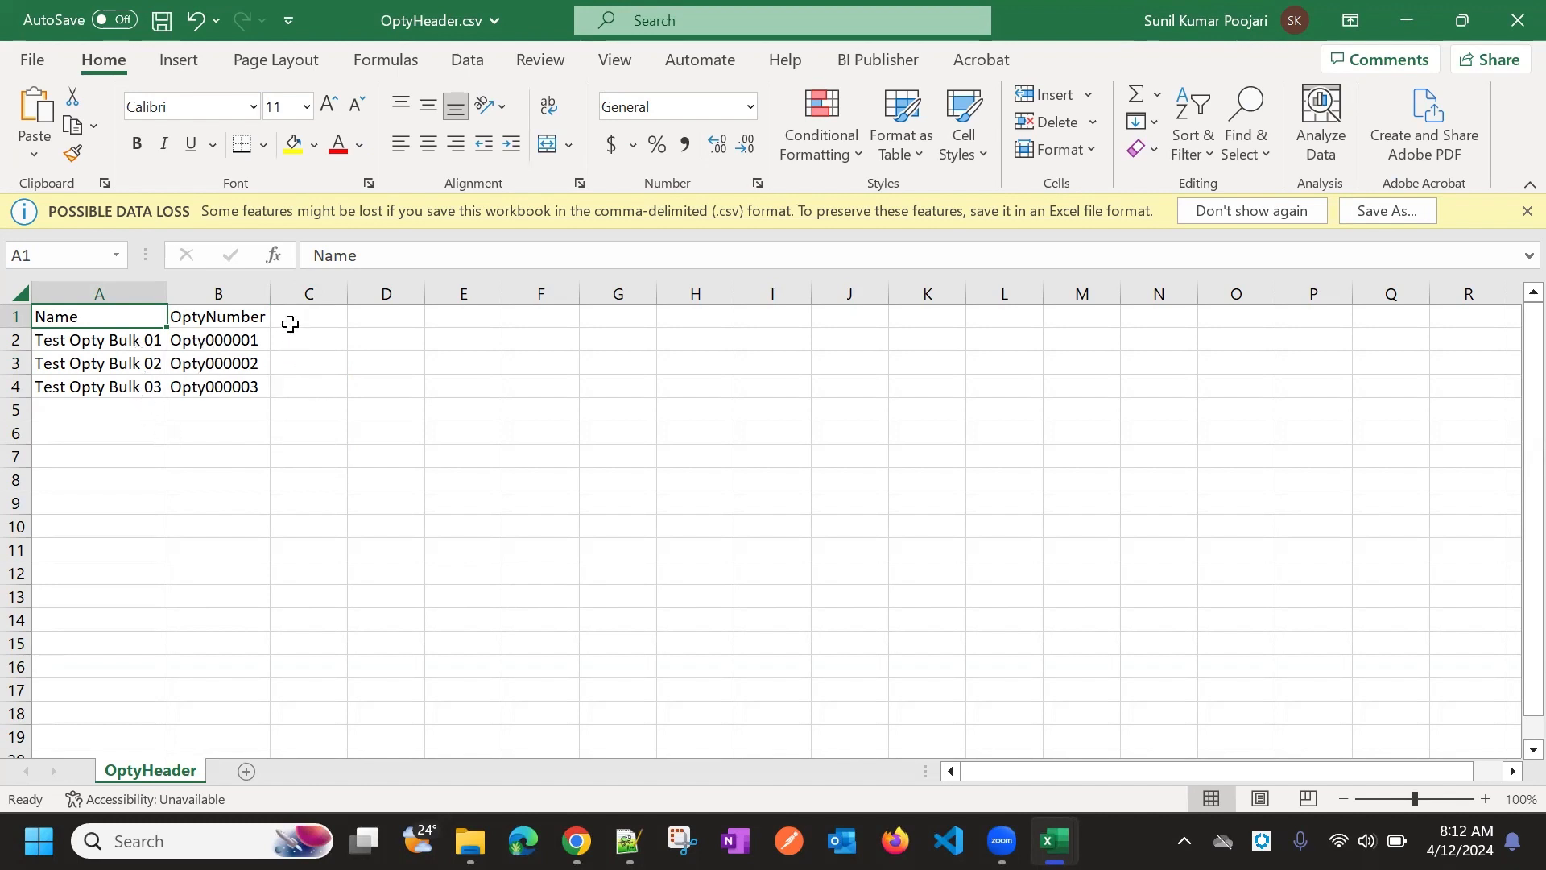
left_click_drag(290, 324, 1409, 314)
left_click(386, 366)
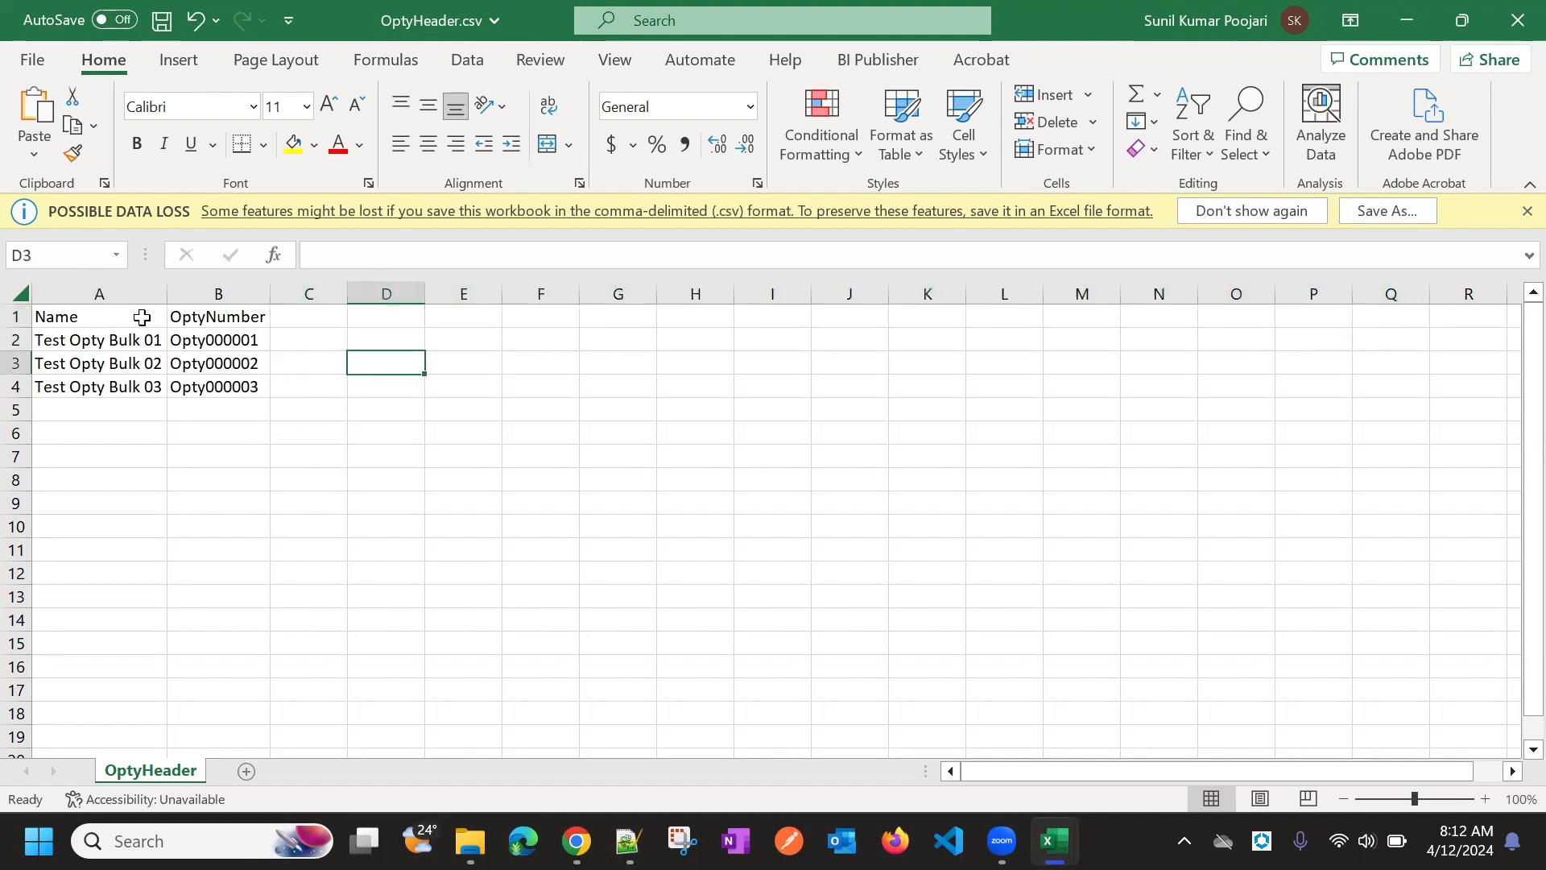
left_click(100, 294)
left_click_drag(121, 307, 135, 375)
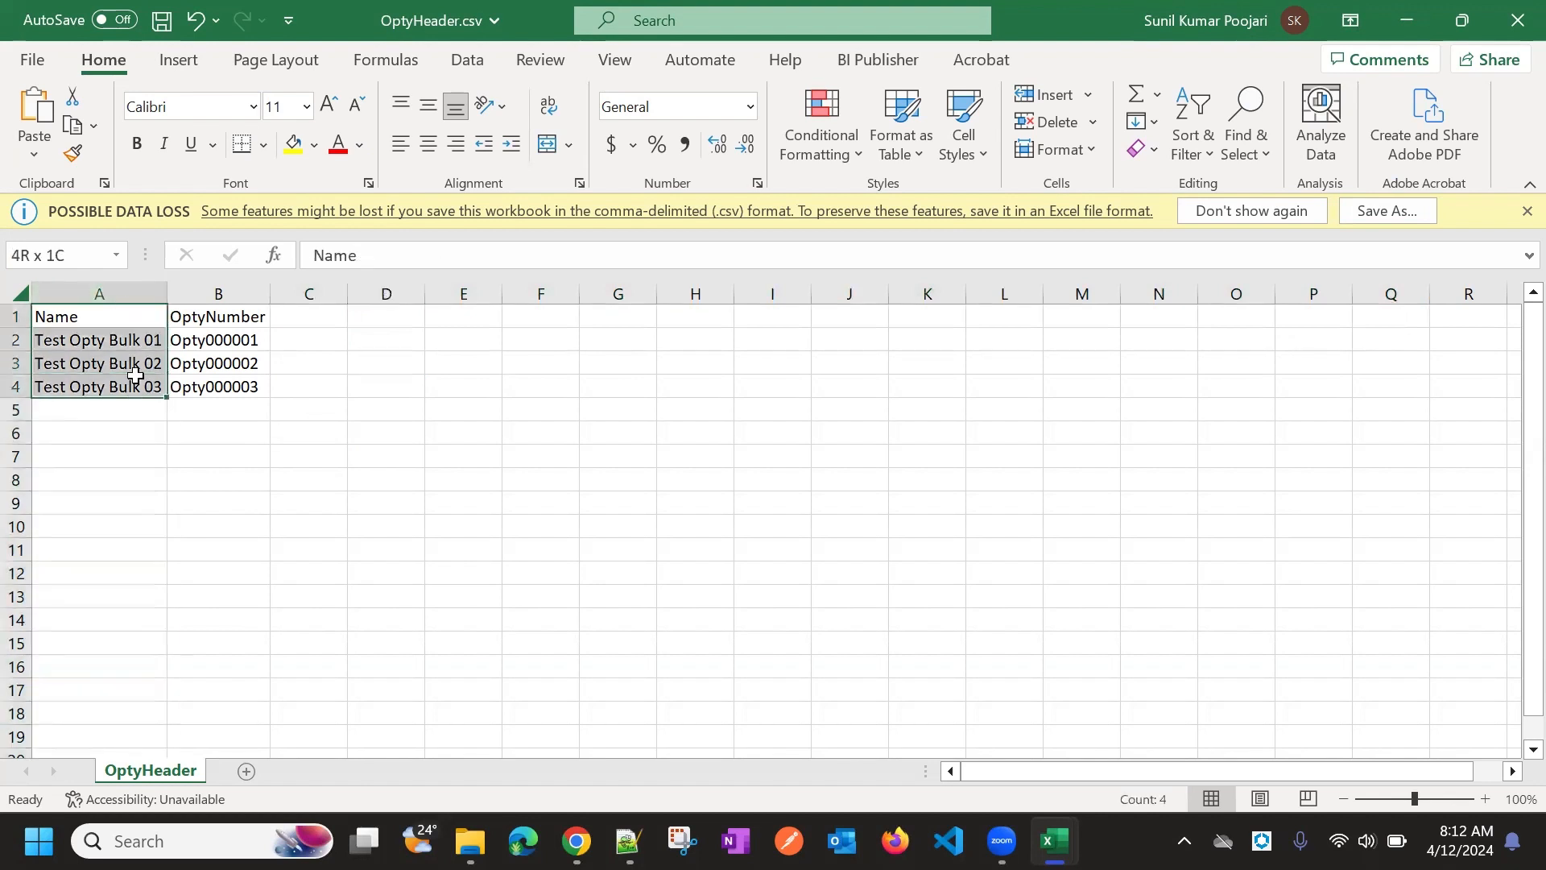
left_click(294, 408)
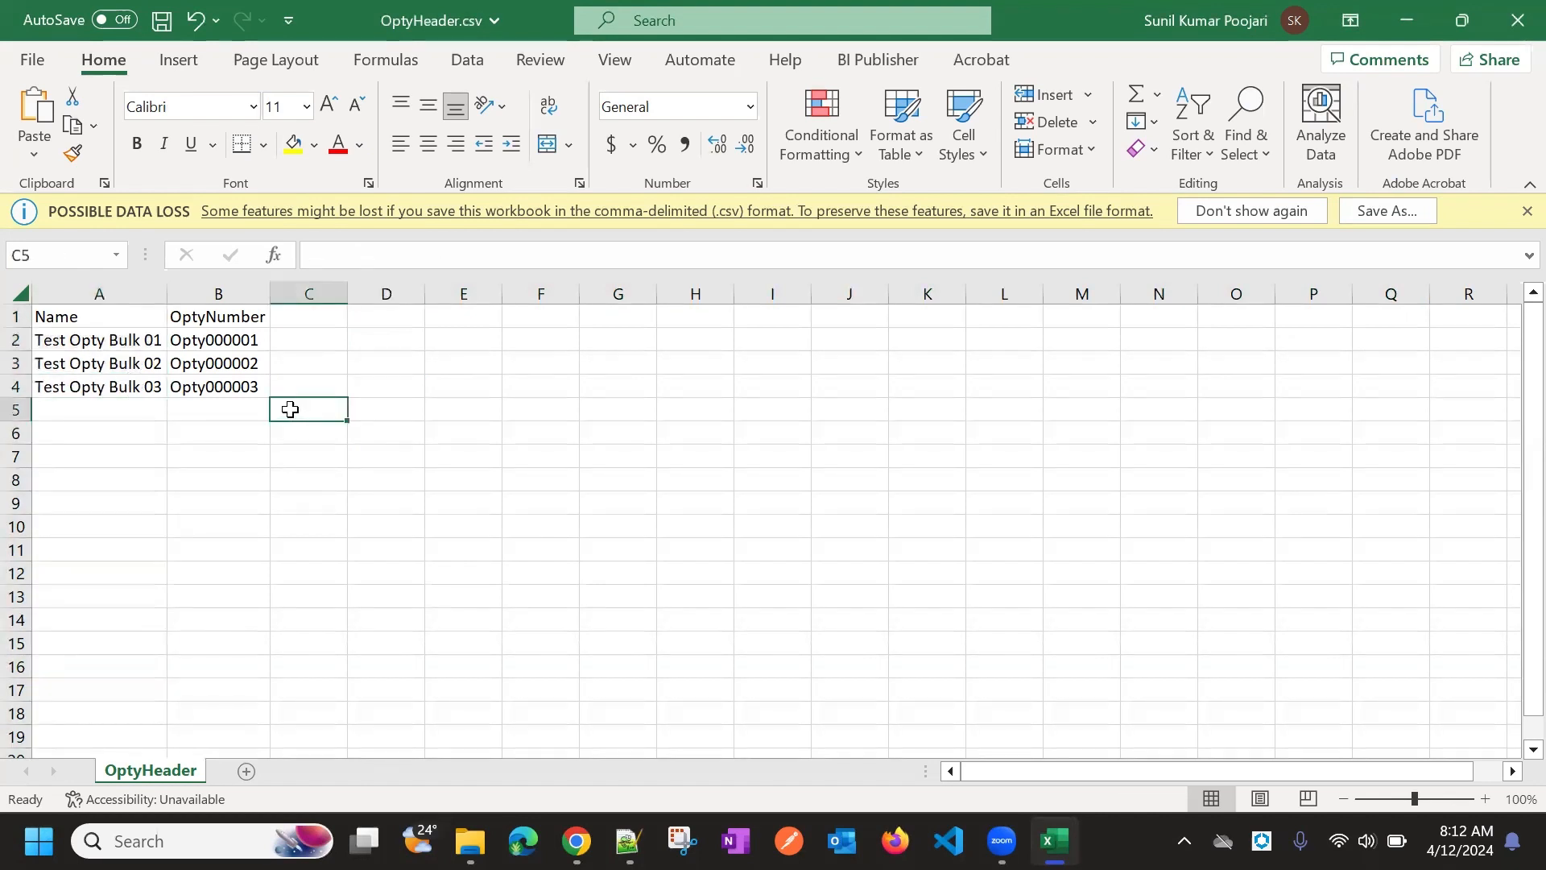
Rename A2 to Test Opty Bulk 04 and fill A3:A4 with Test Opty Bulk 05 and 06
left_click(158, 346)
left_click(443, 259)
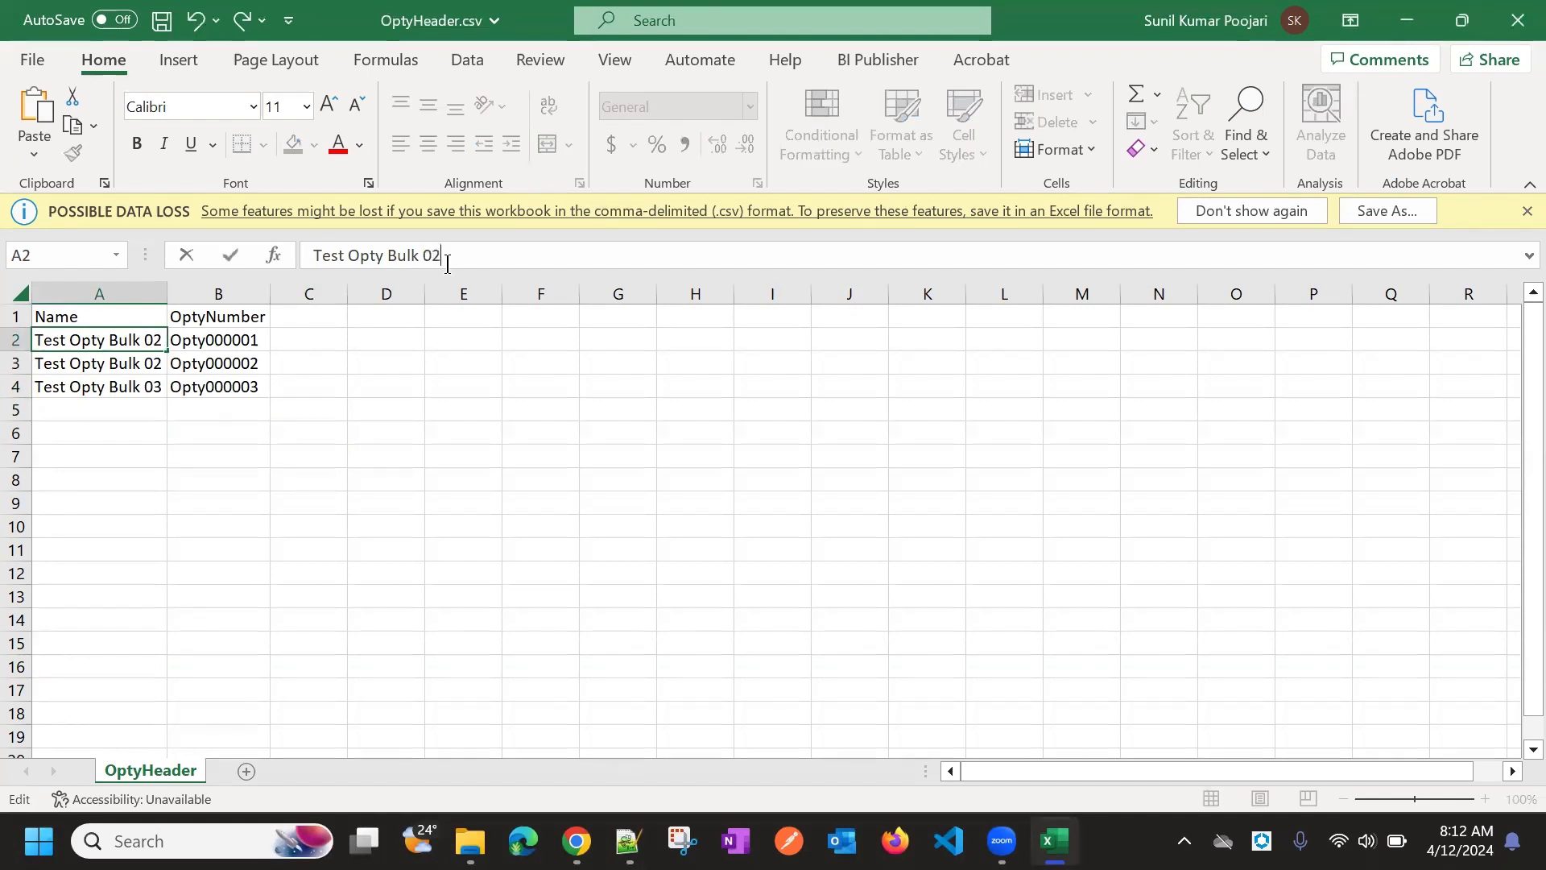
type("3")
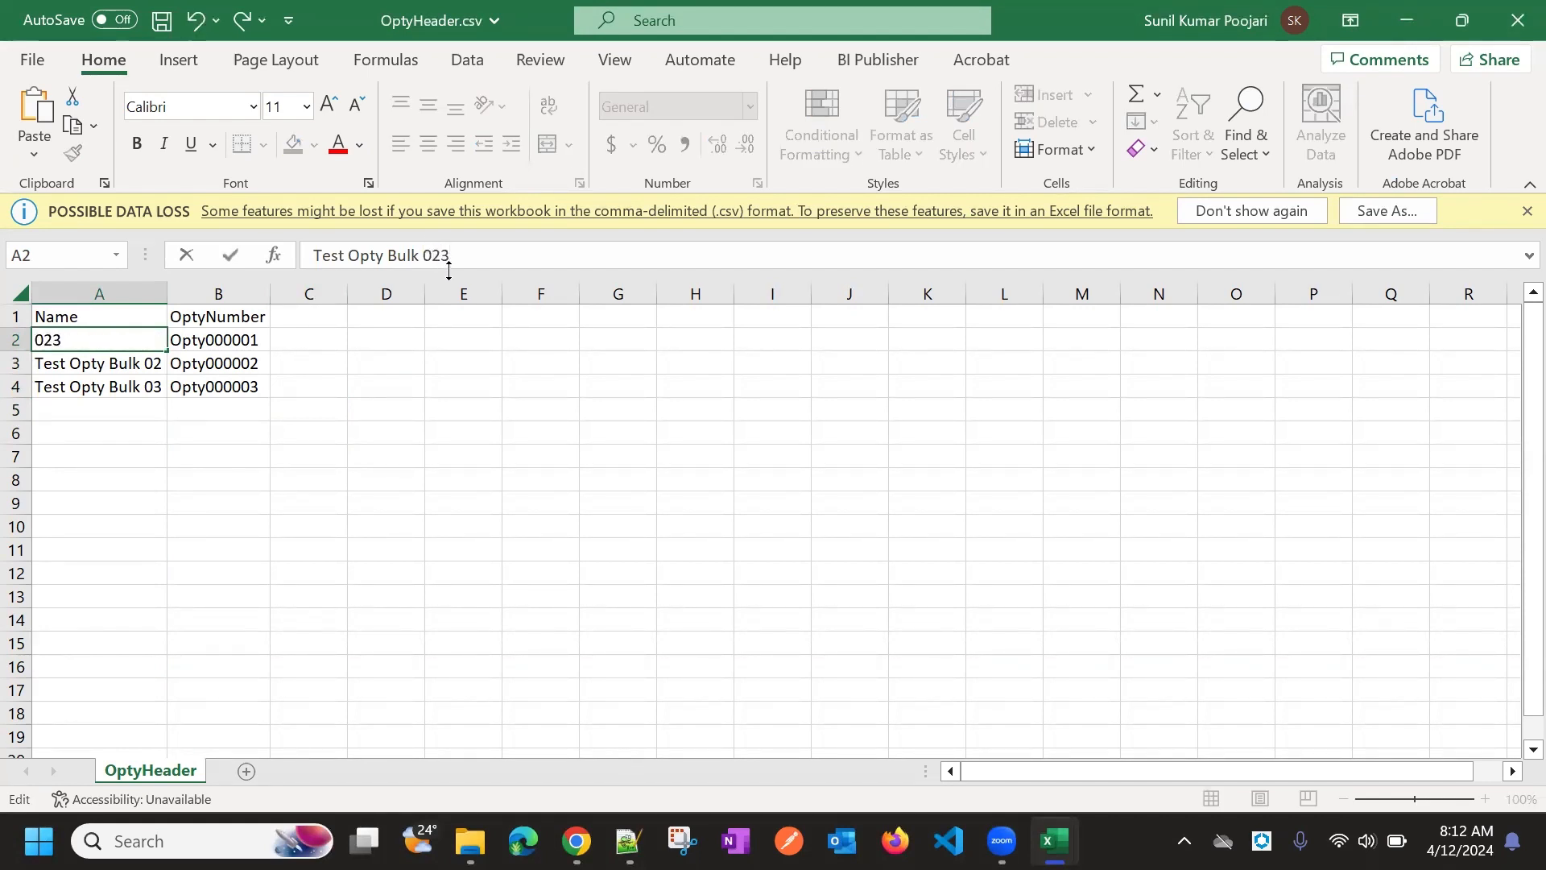
key("BackSpace")
key("BackSpace")
type("4")
key("Return")
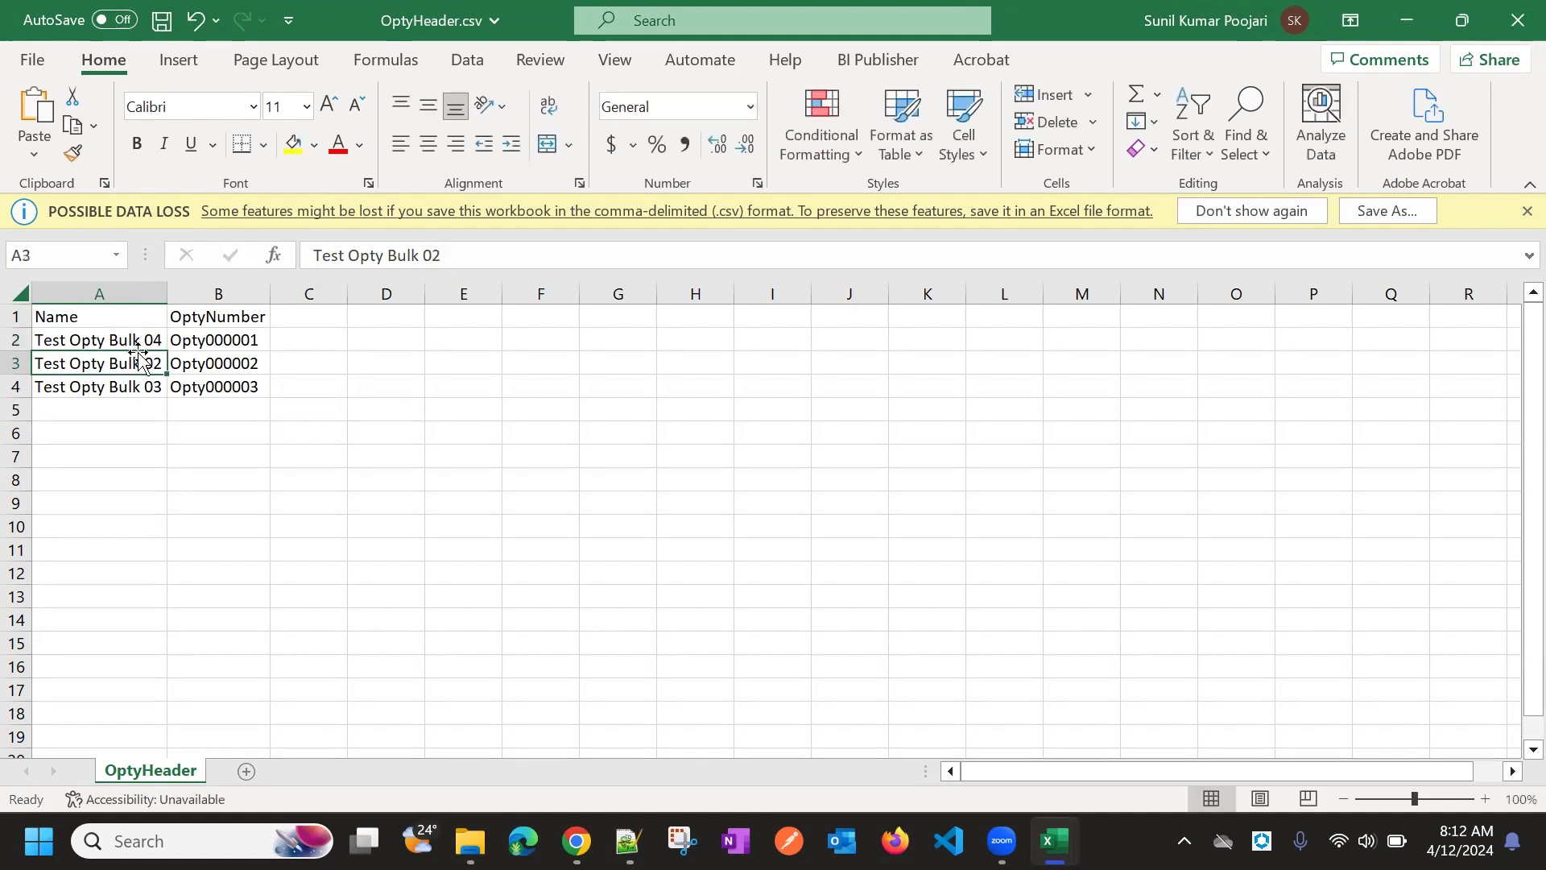
left_click(143, 342)
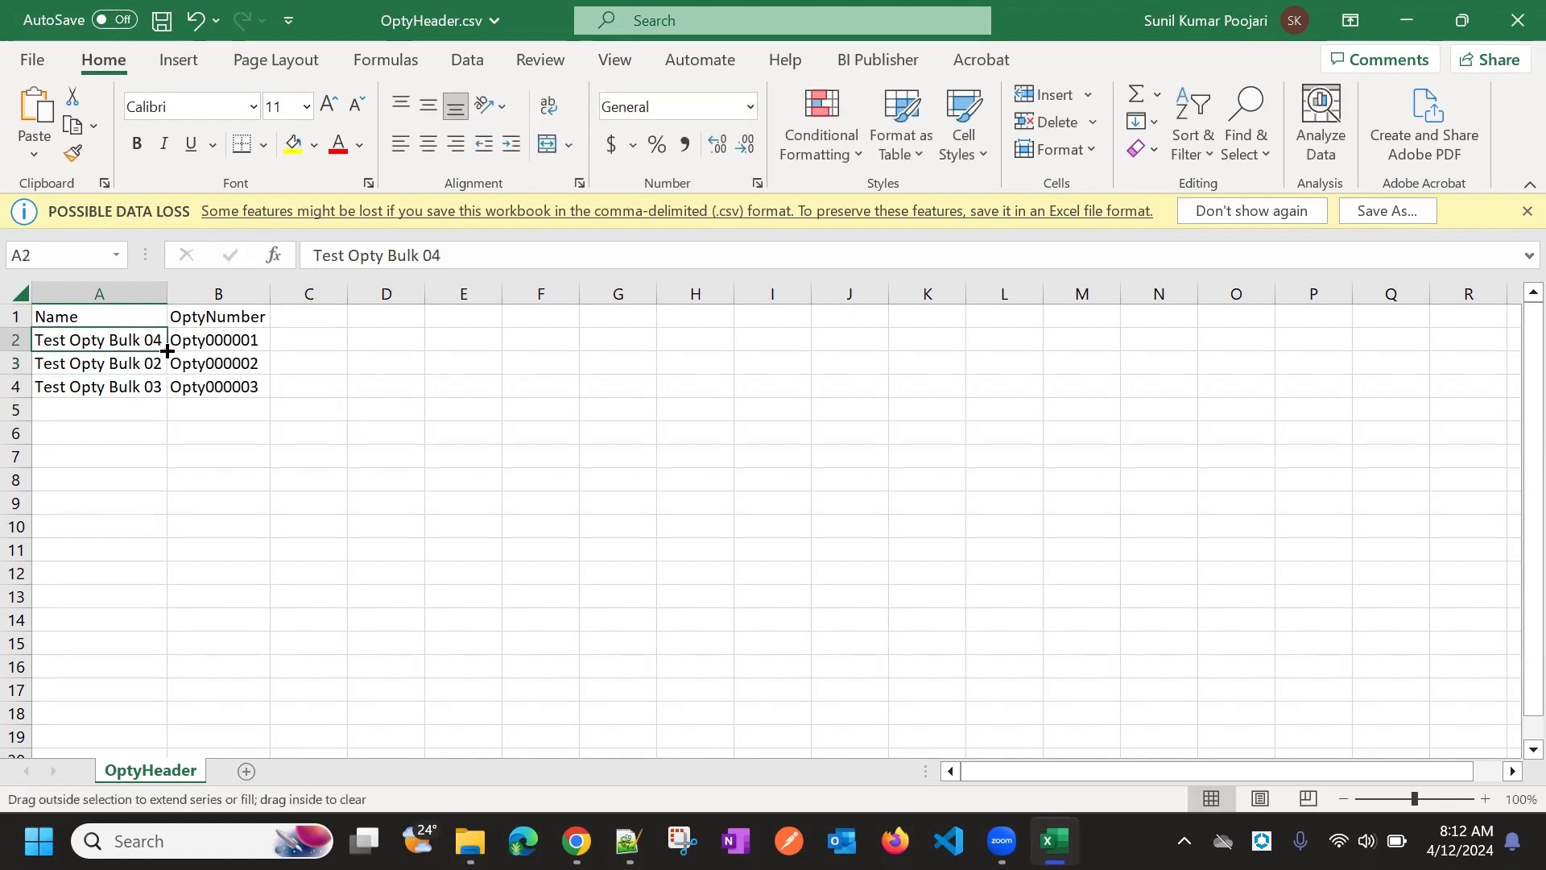
left_click_drag(167, 351, 169, 393)
left_click(308, 455)
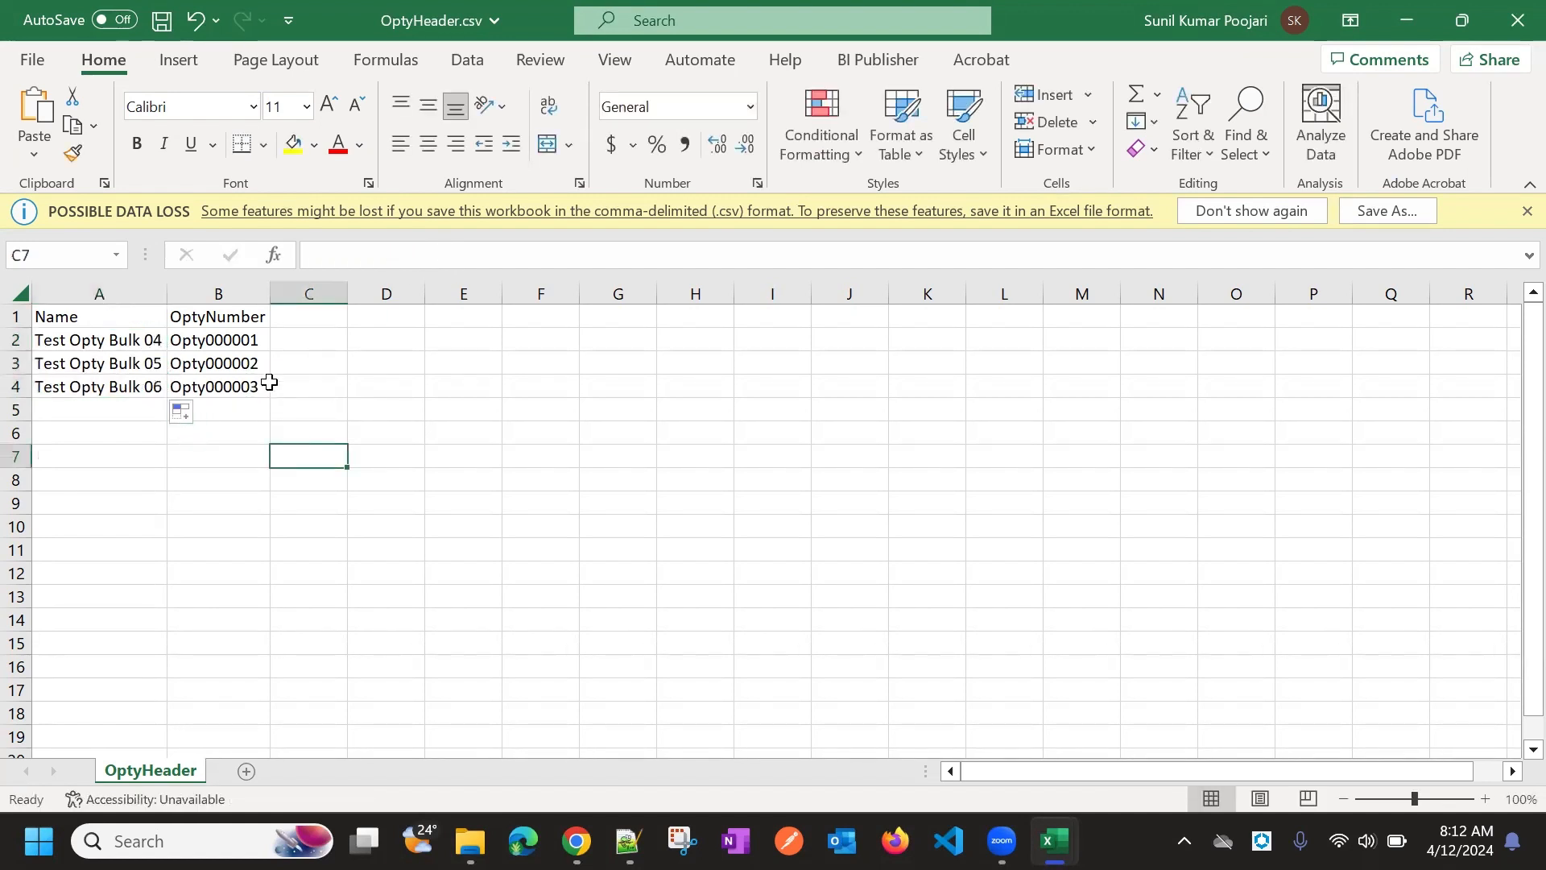
Set B2 to Opty000004 and fill B3:B4 with Opty000005 and Opty000006
left_click(251, 343)
left_click(412, 261)
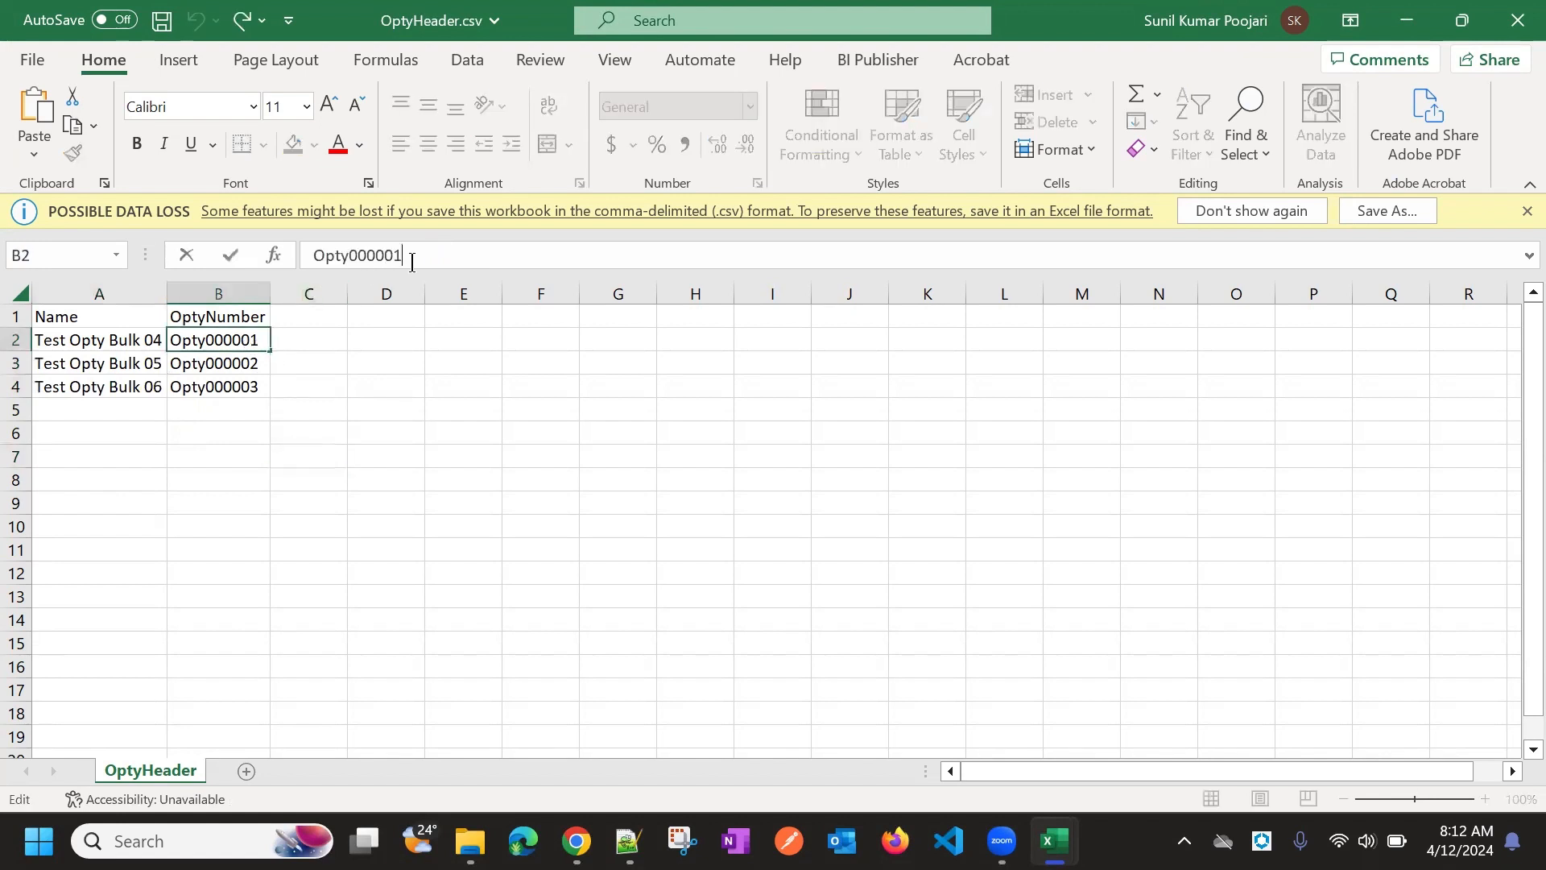
key("Return")
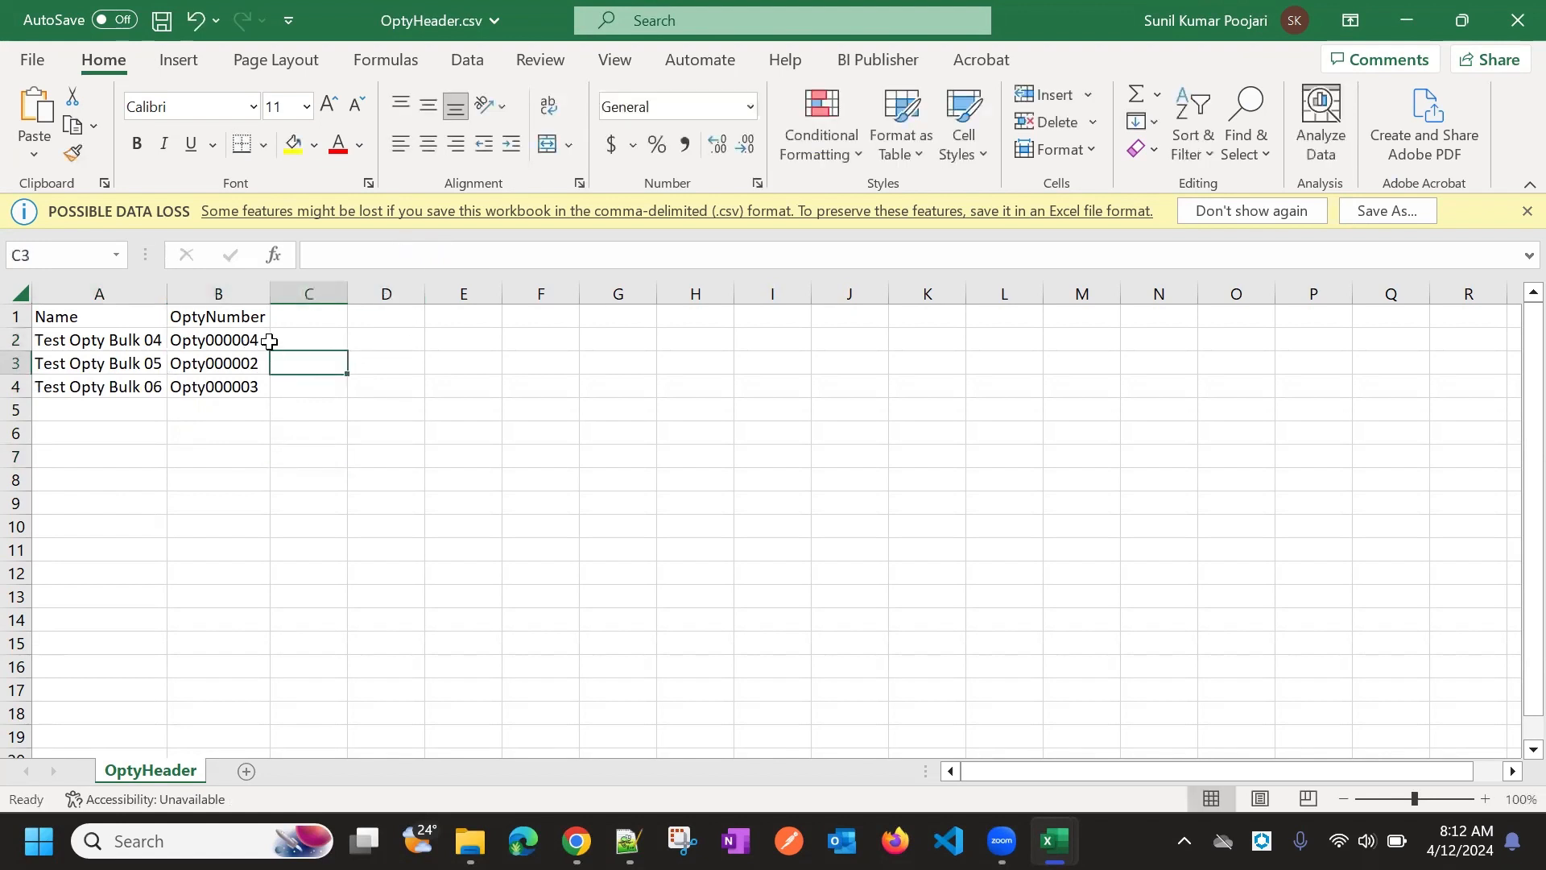
left_click(262, 342)
left_click_drag(269, 348, 268, 393)
left_click(425, 430)
left_click(292, 355)
left_click(96, 338)
left_click(103, 314)
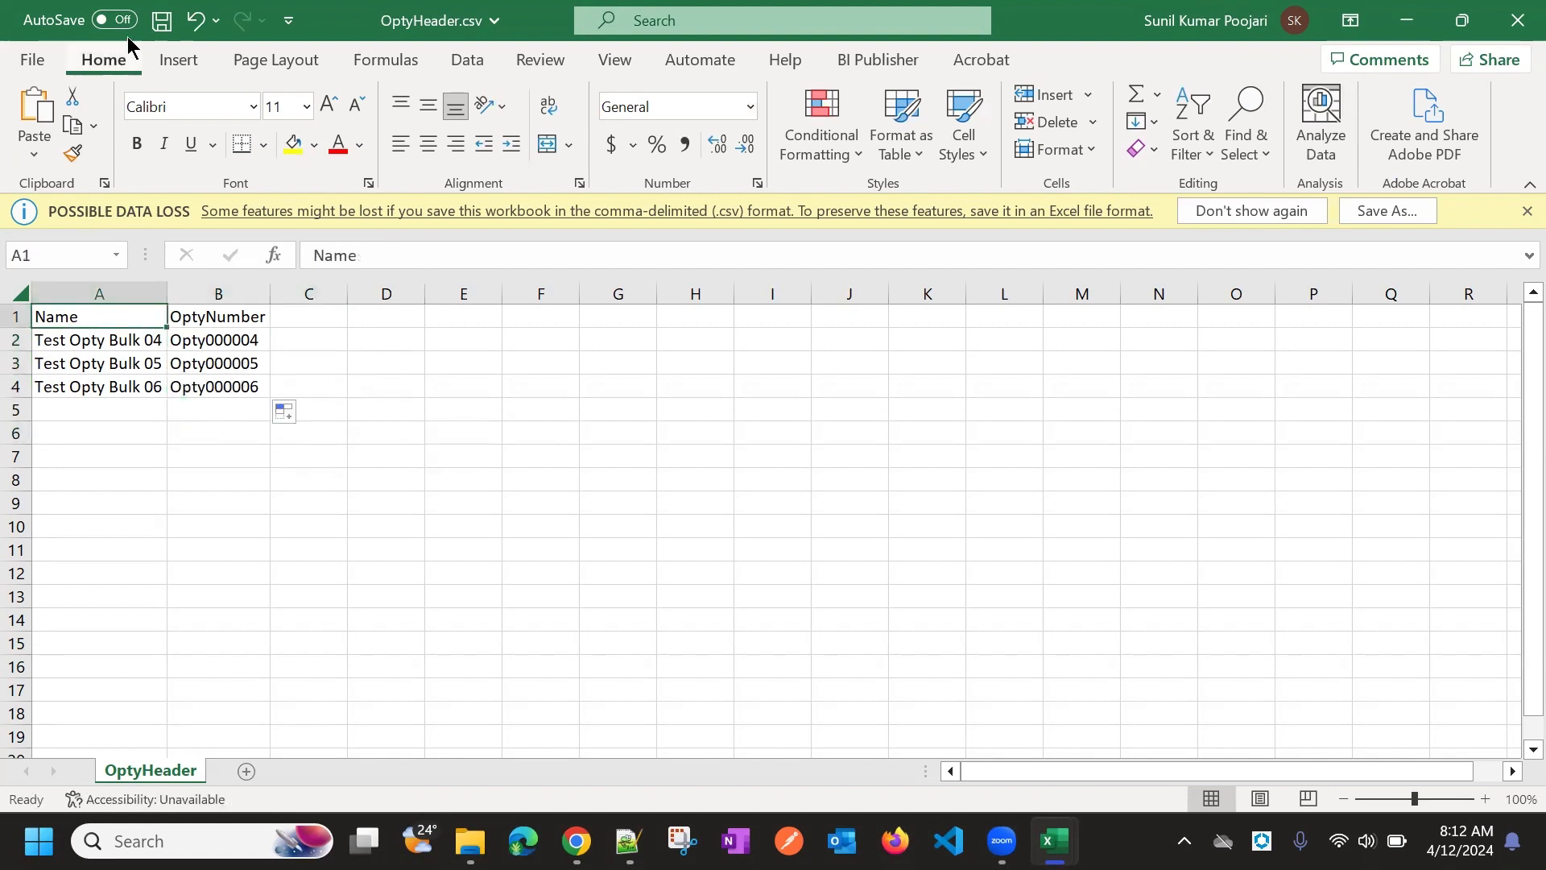
Save OptyHeader.csv and recheck the three OptyNumber values
left_click(160, 24)
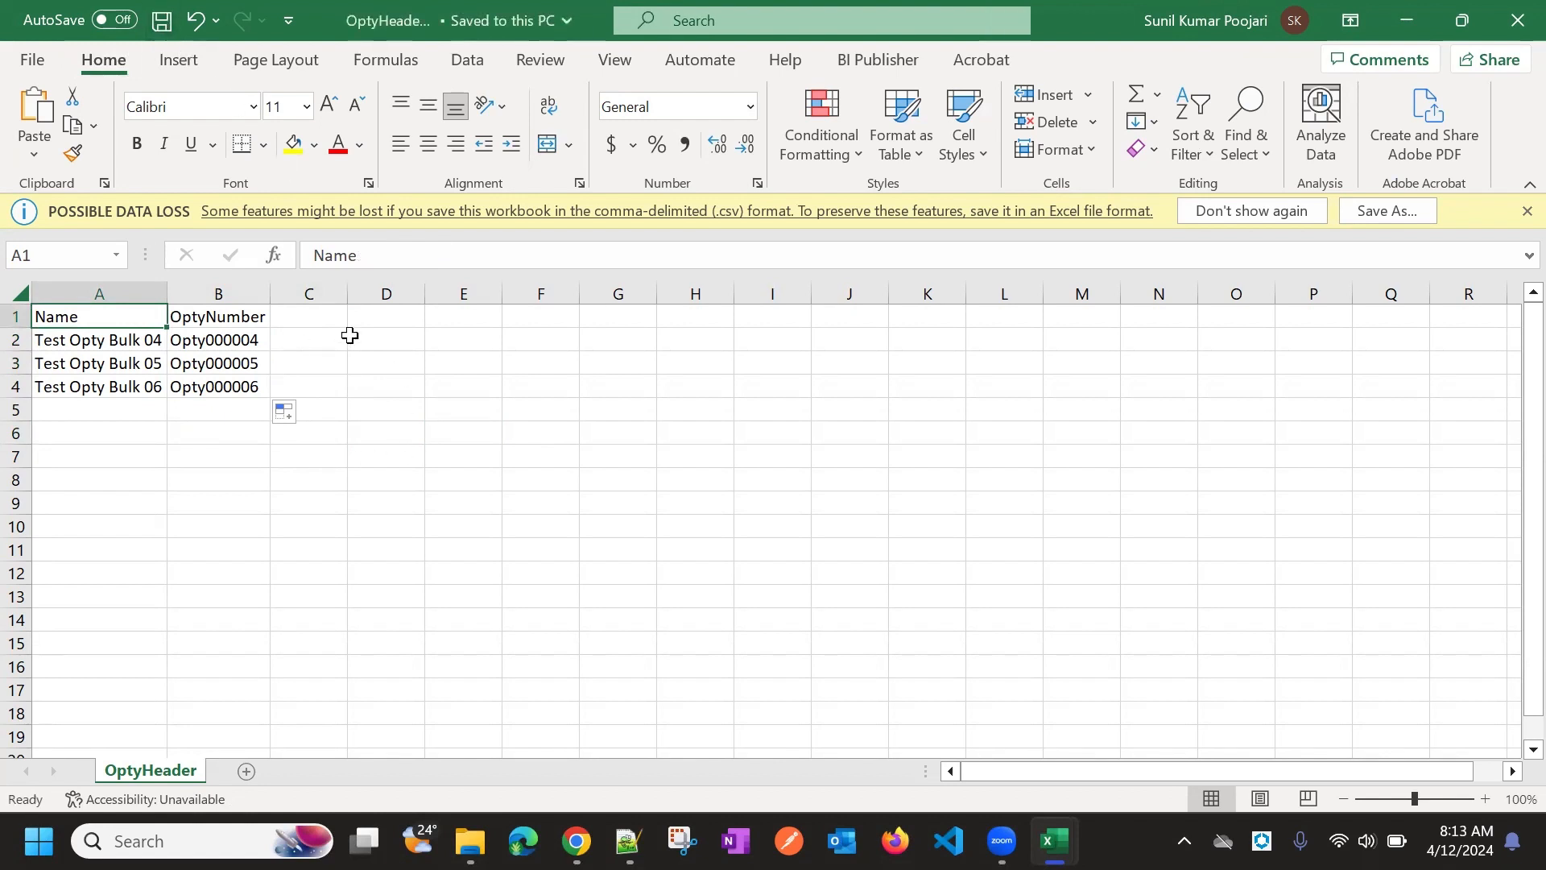
left_click(476, 407)
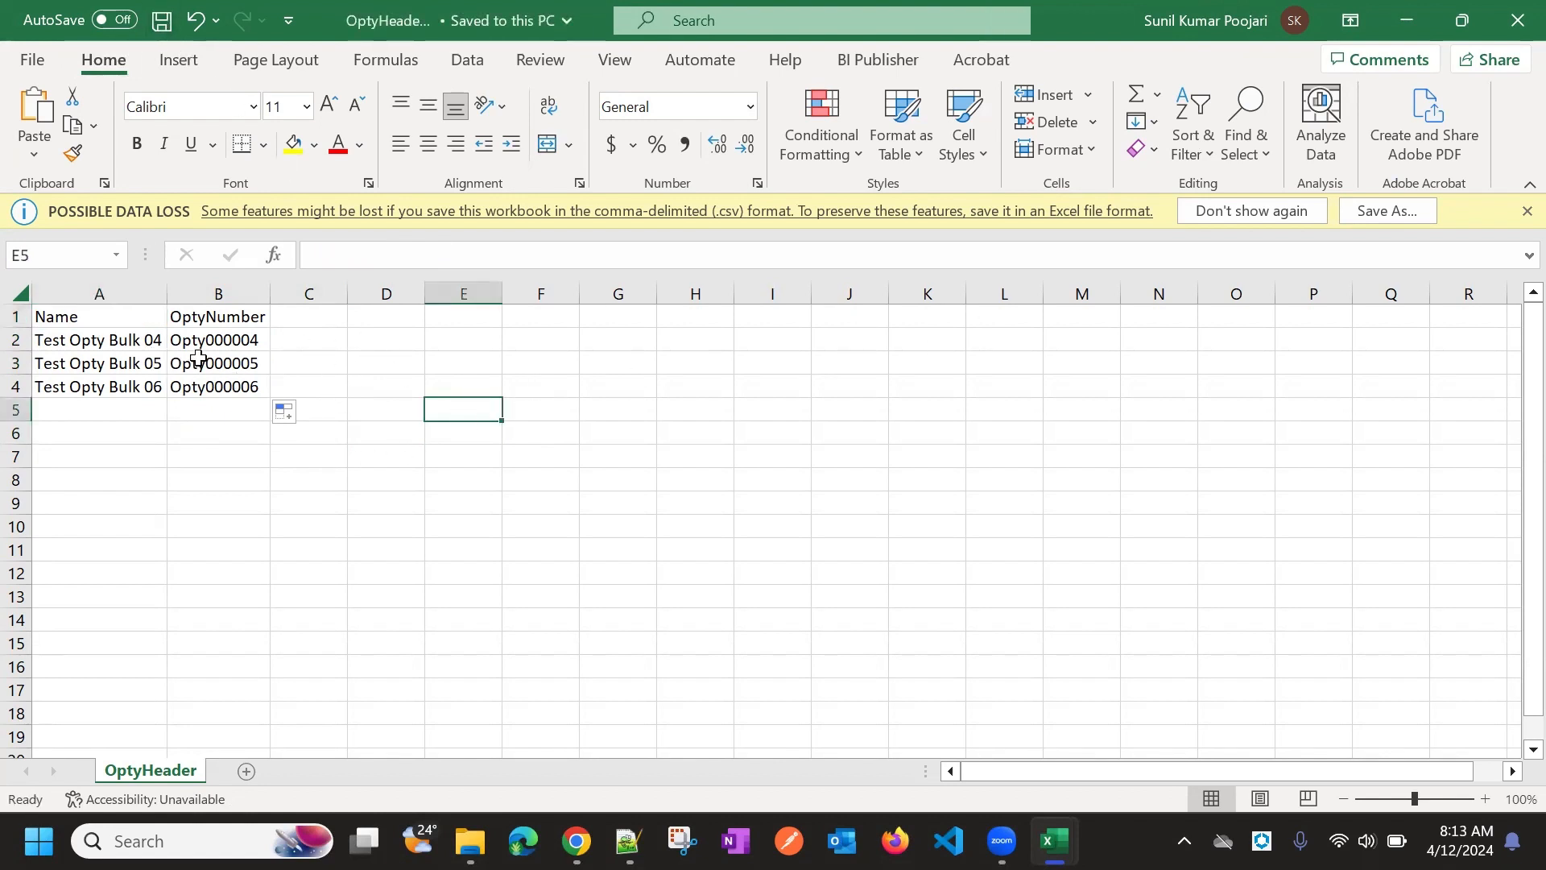
left_click(215, 315)
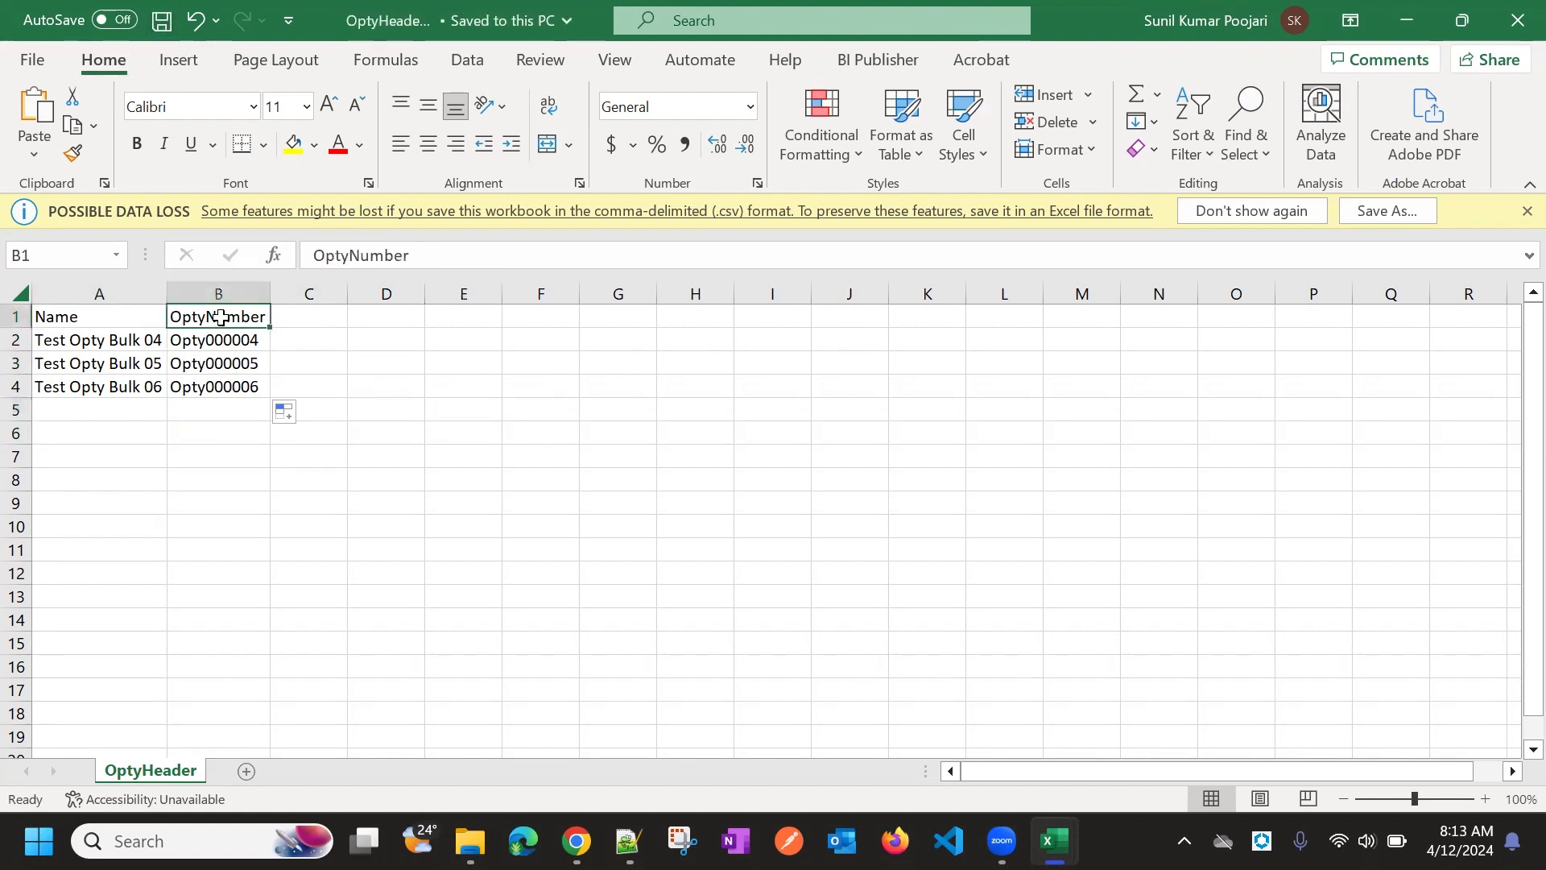
left_click_drag(211, 341, 213, 386)
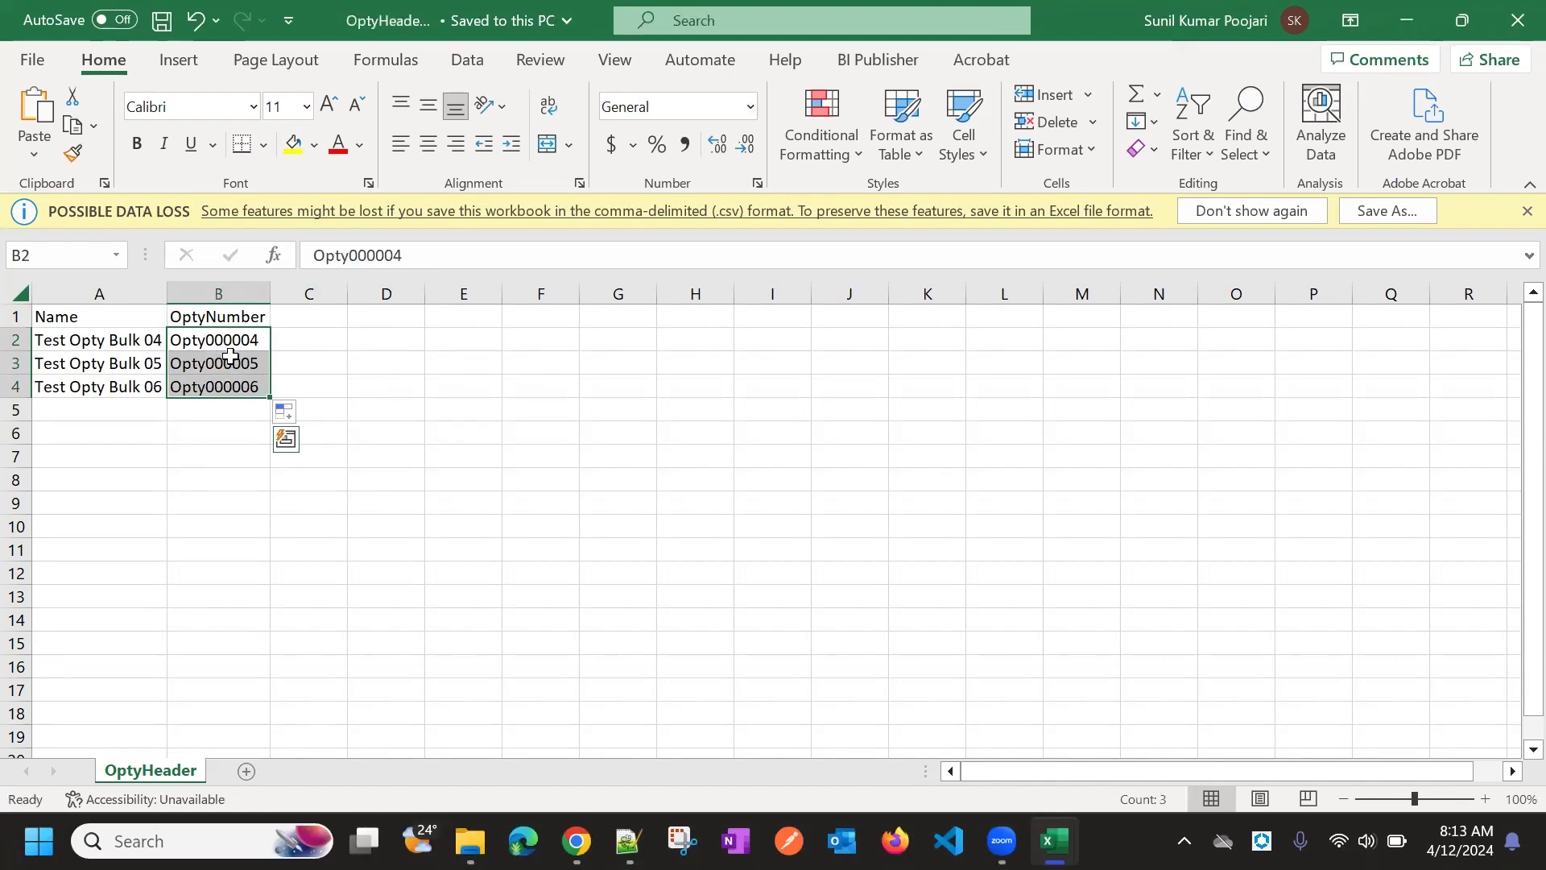
left_click(227, 341)
left_click(294, 361)
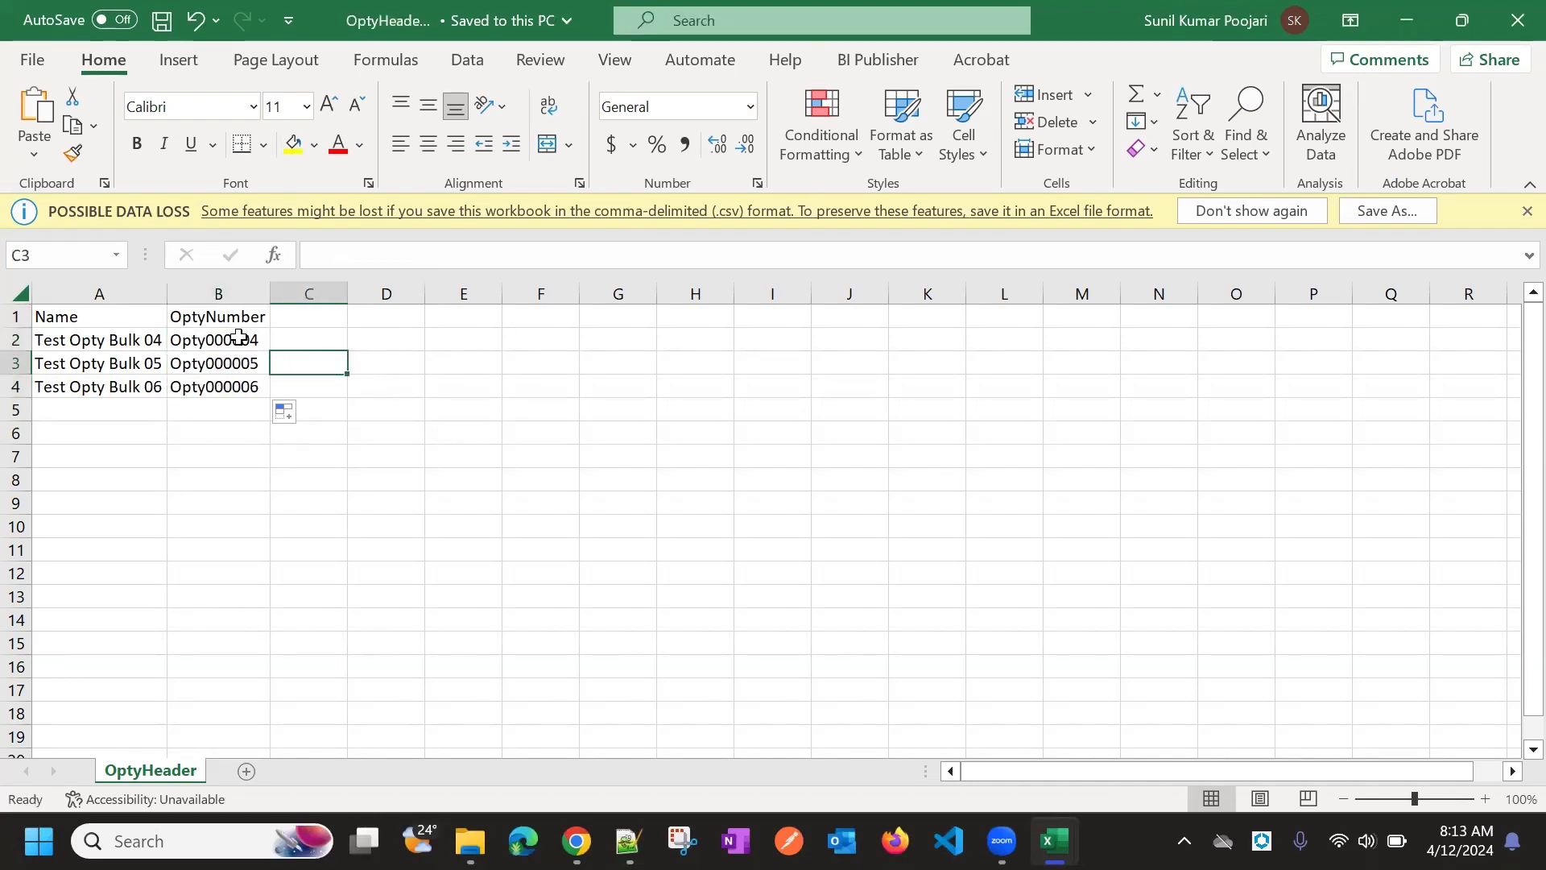
left_click(196, 344)
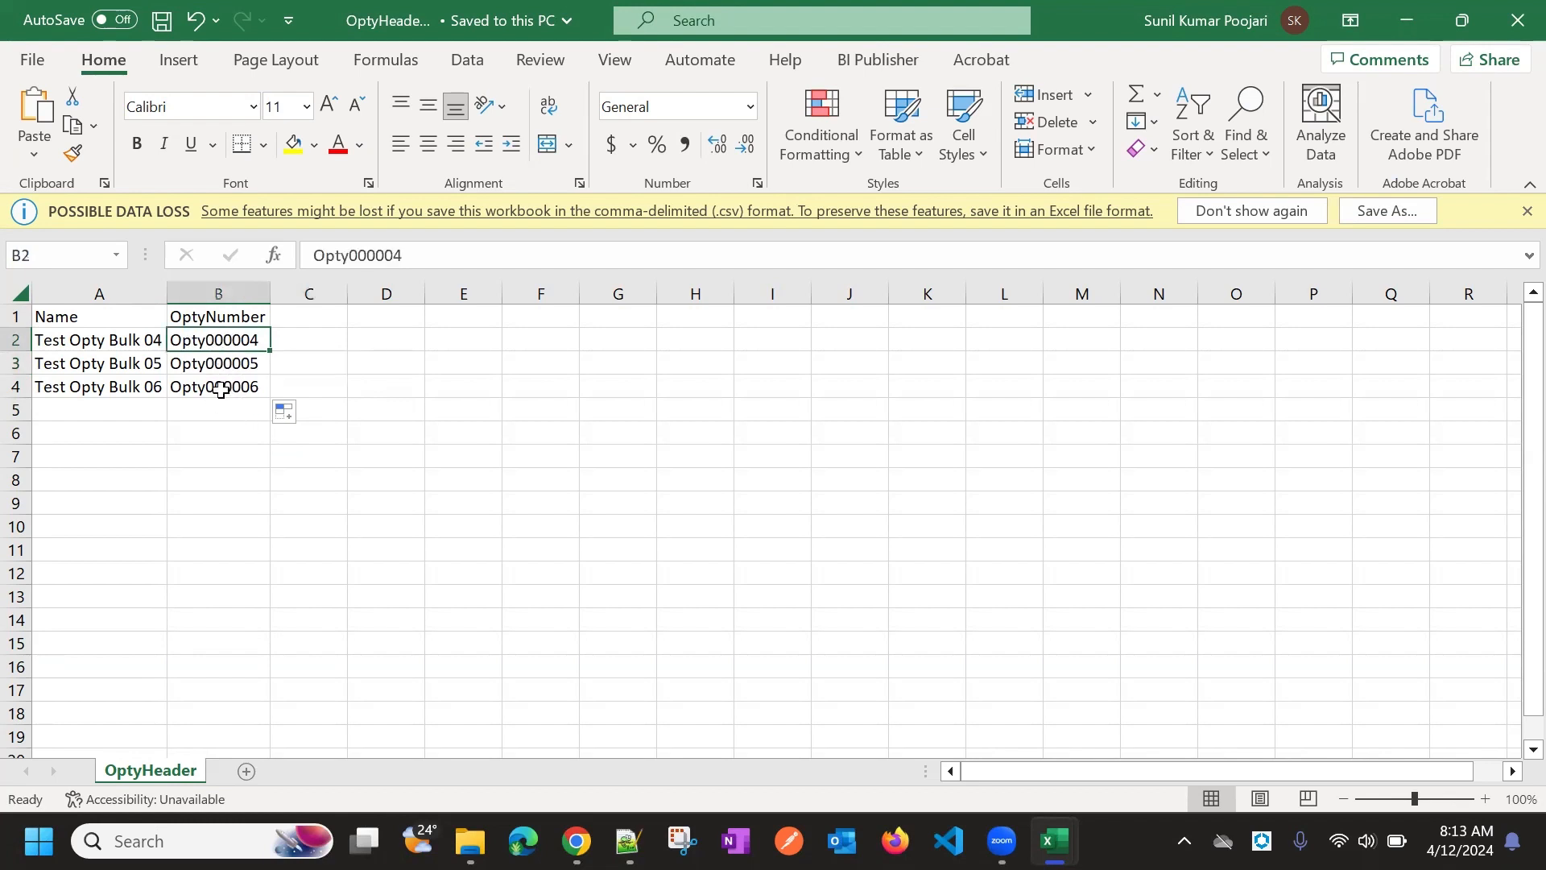
left_click(386, 339)
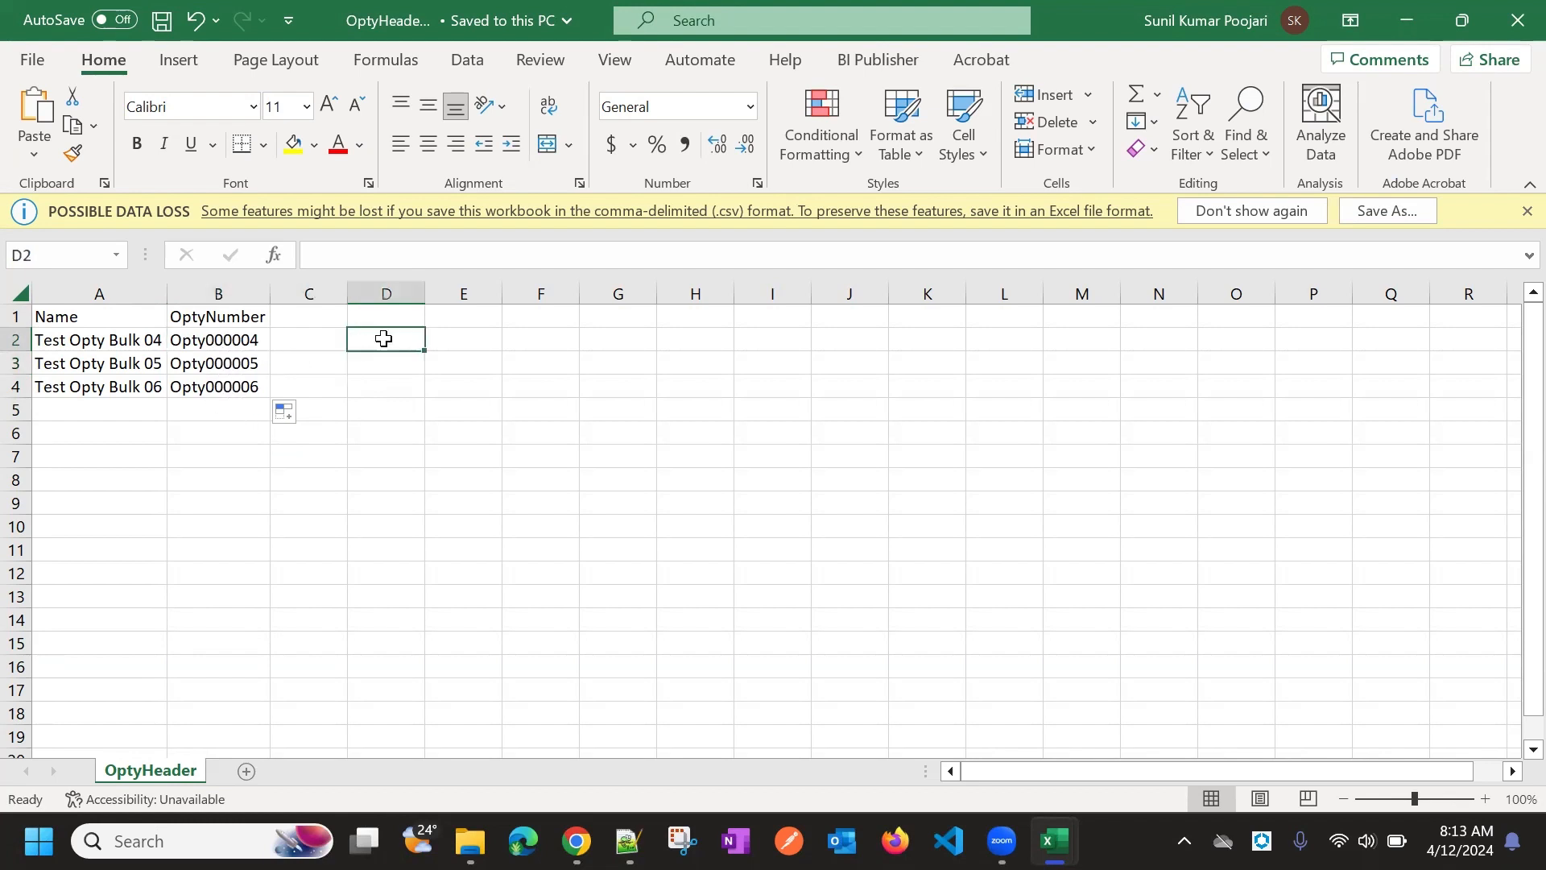
left_click(211, 333)
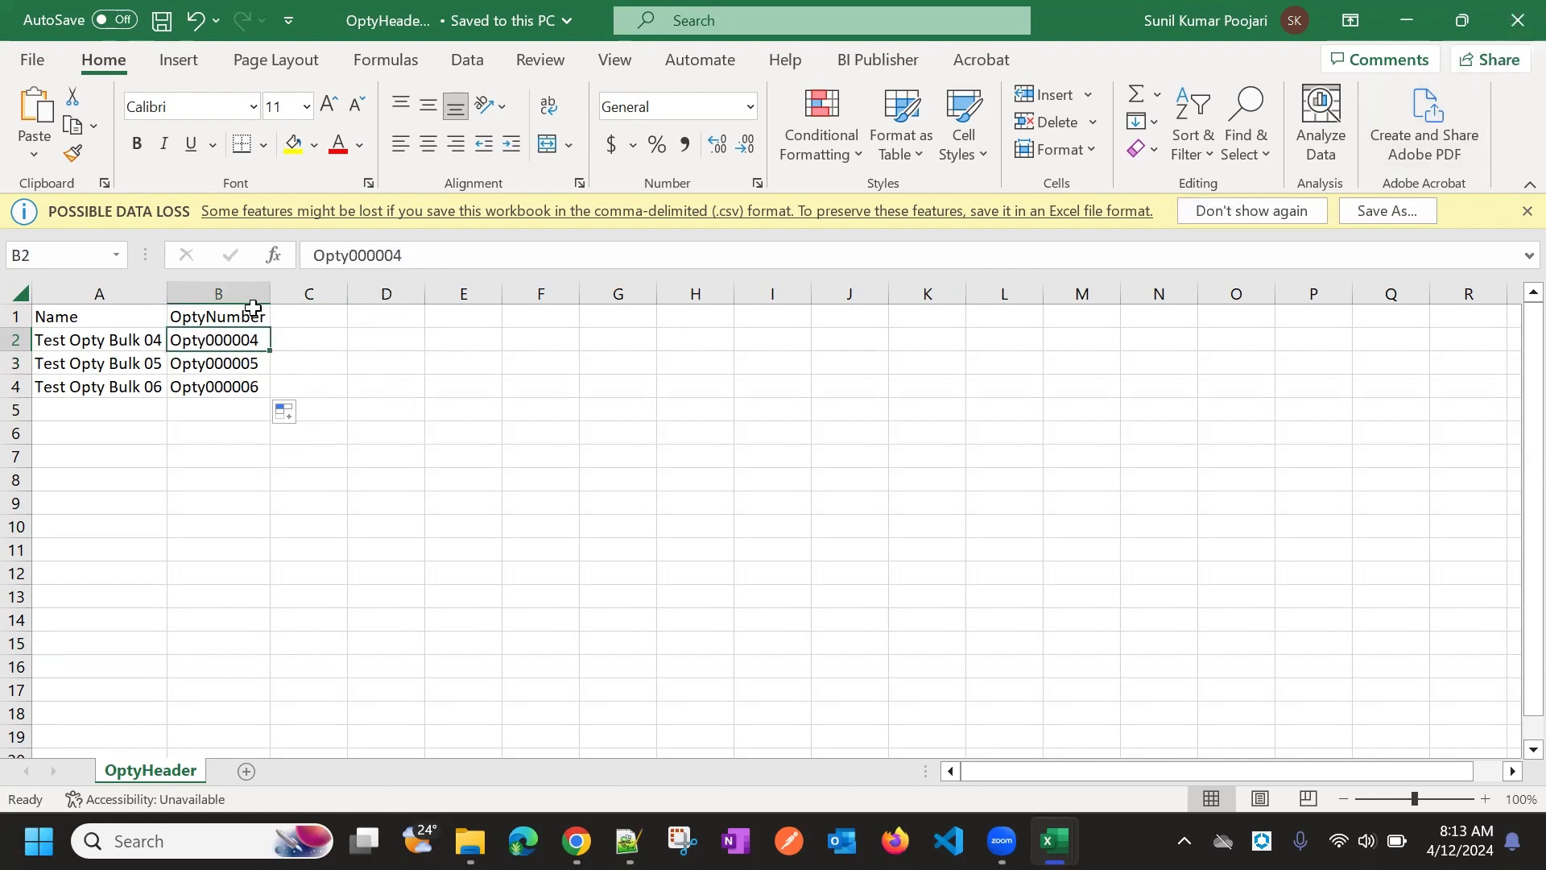
left_click(214, 317)
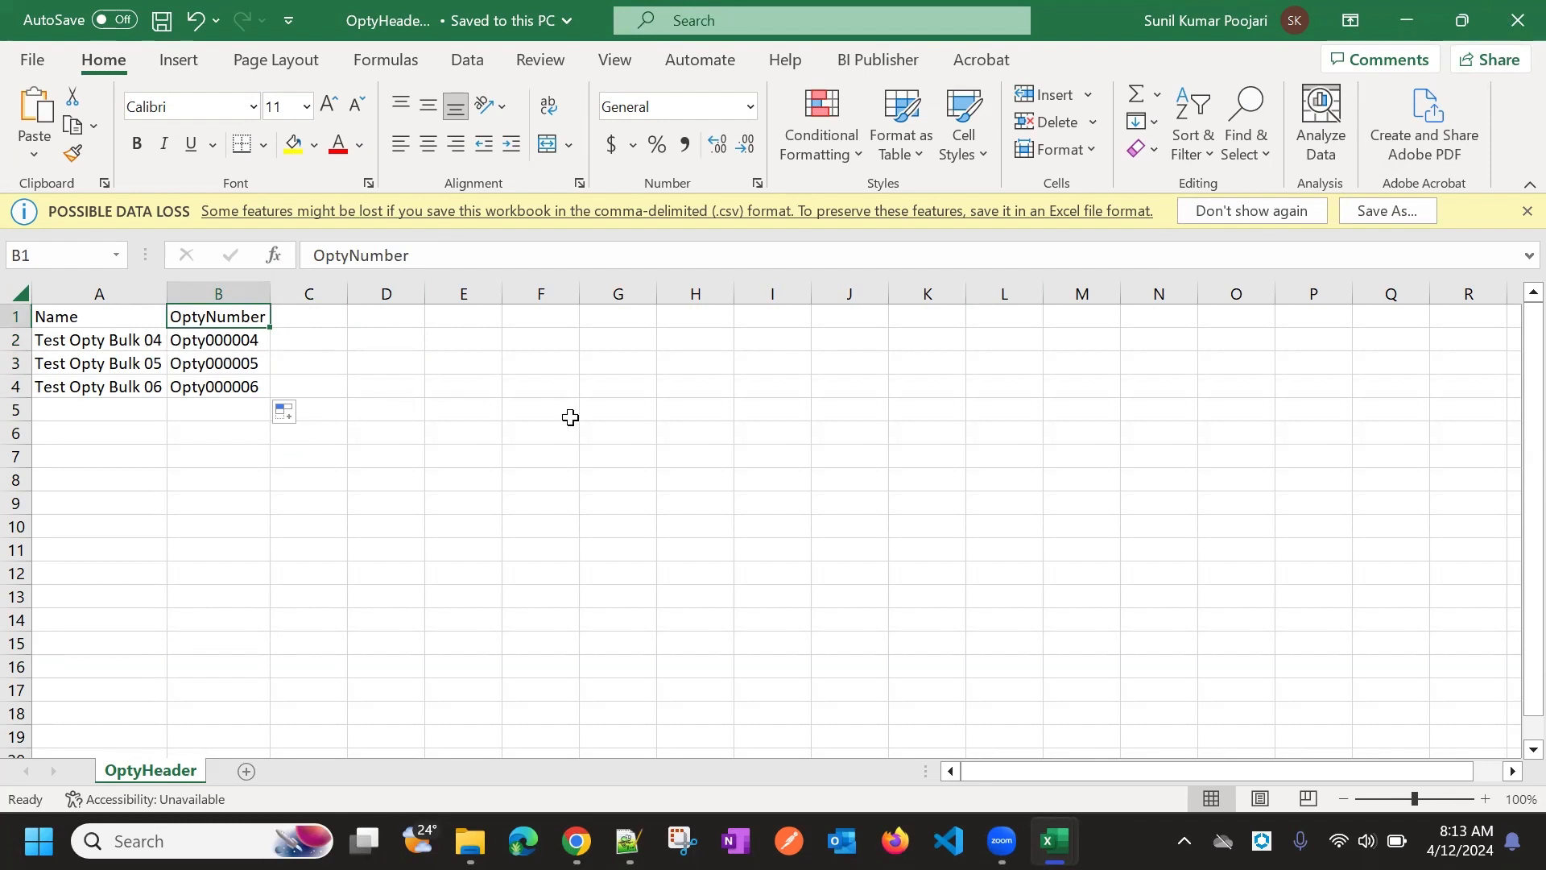
left_click(701, 433)
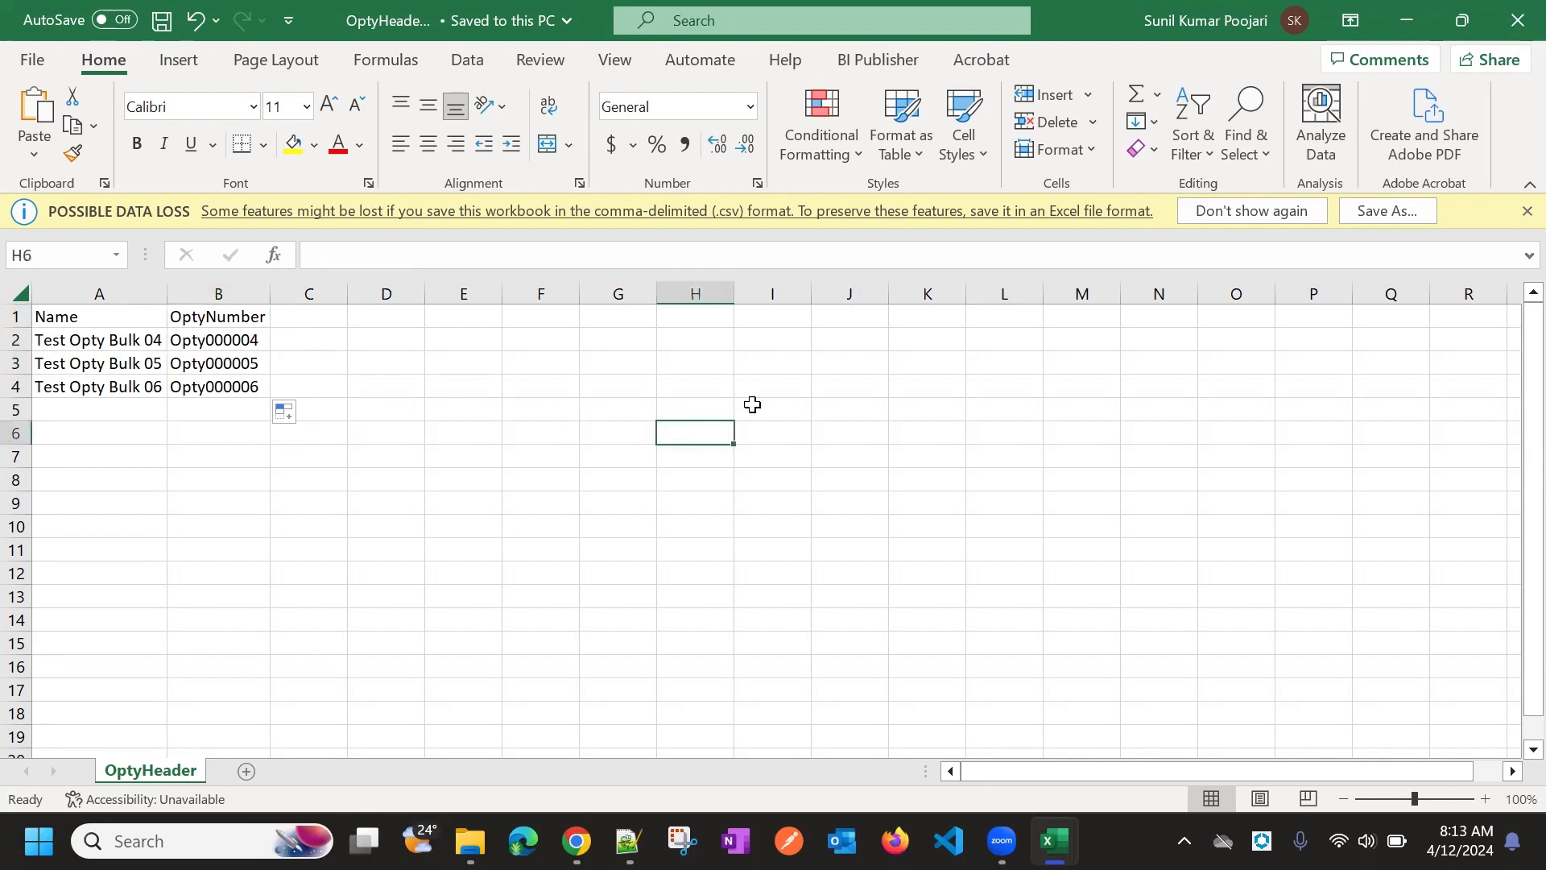
Check the Save As location (Downloads) and CSV format, then return to the worksheet
left_click(33, 60)
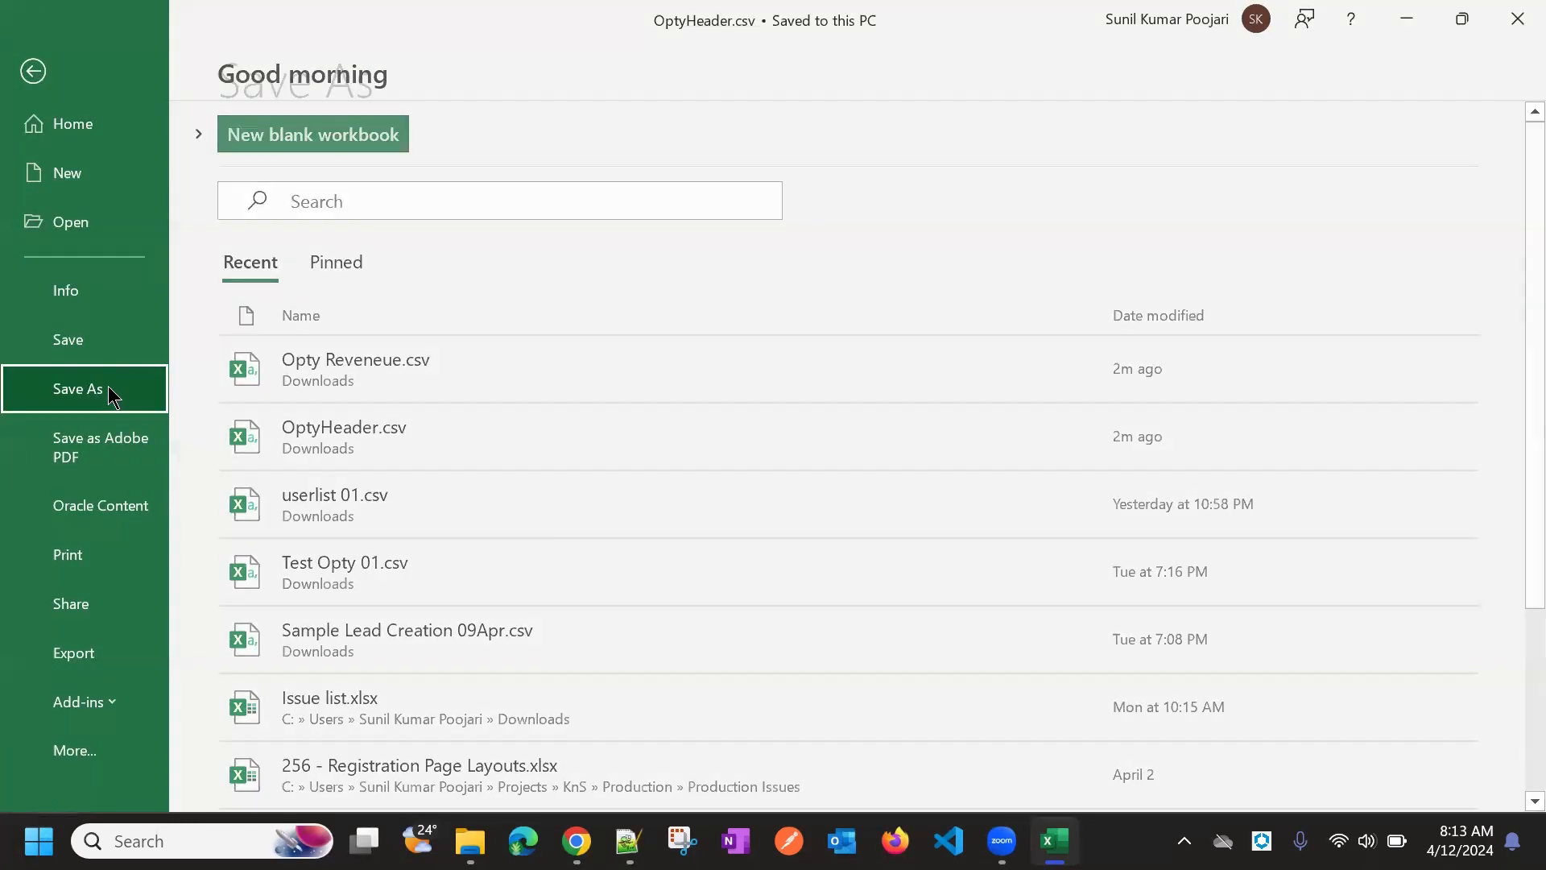
left_click(108, 384)
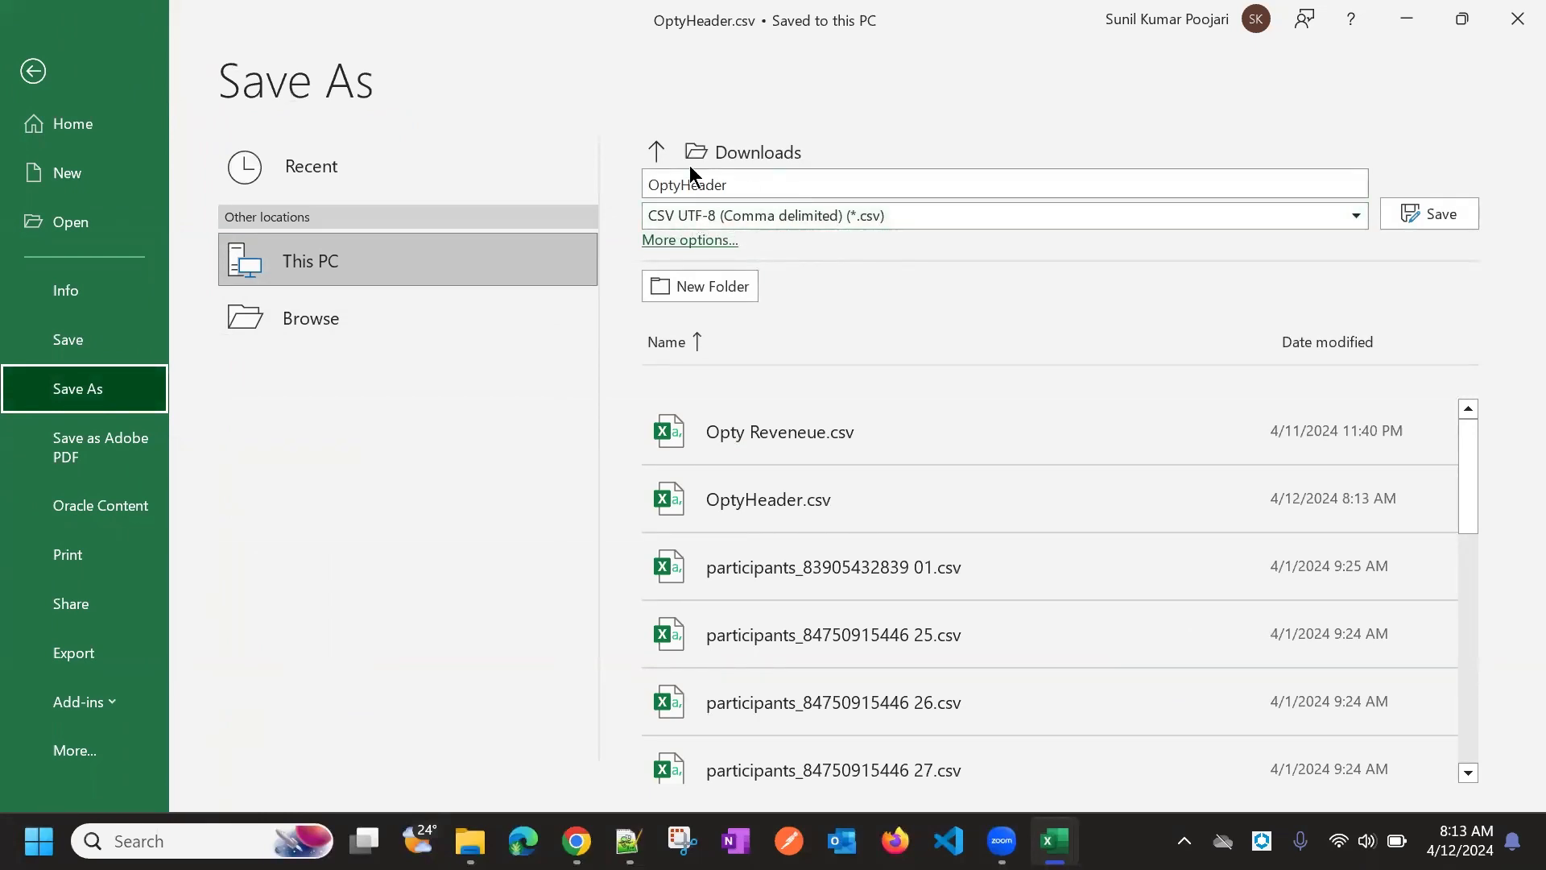
left_click(32, 71)
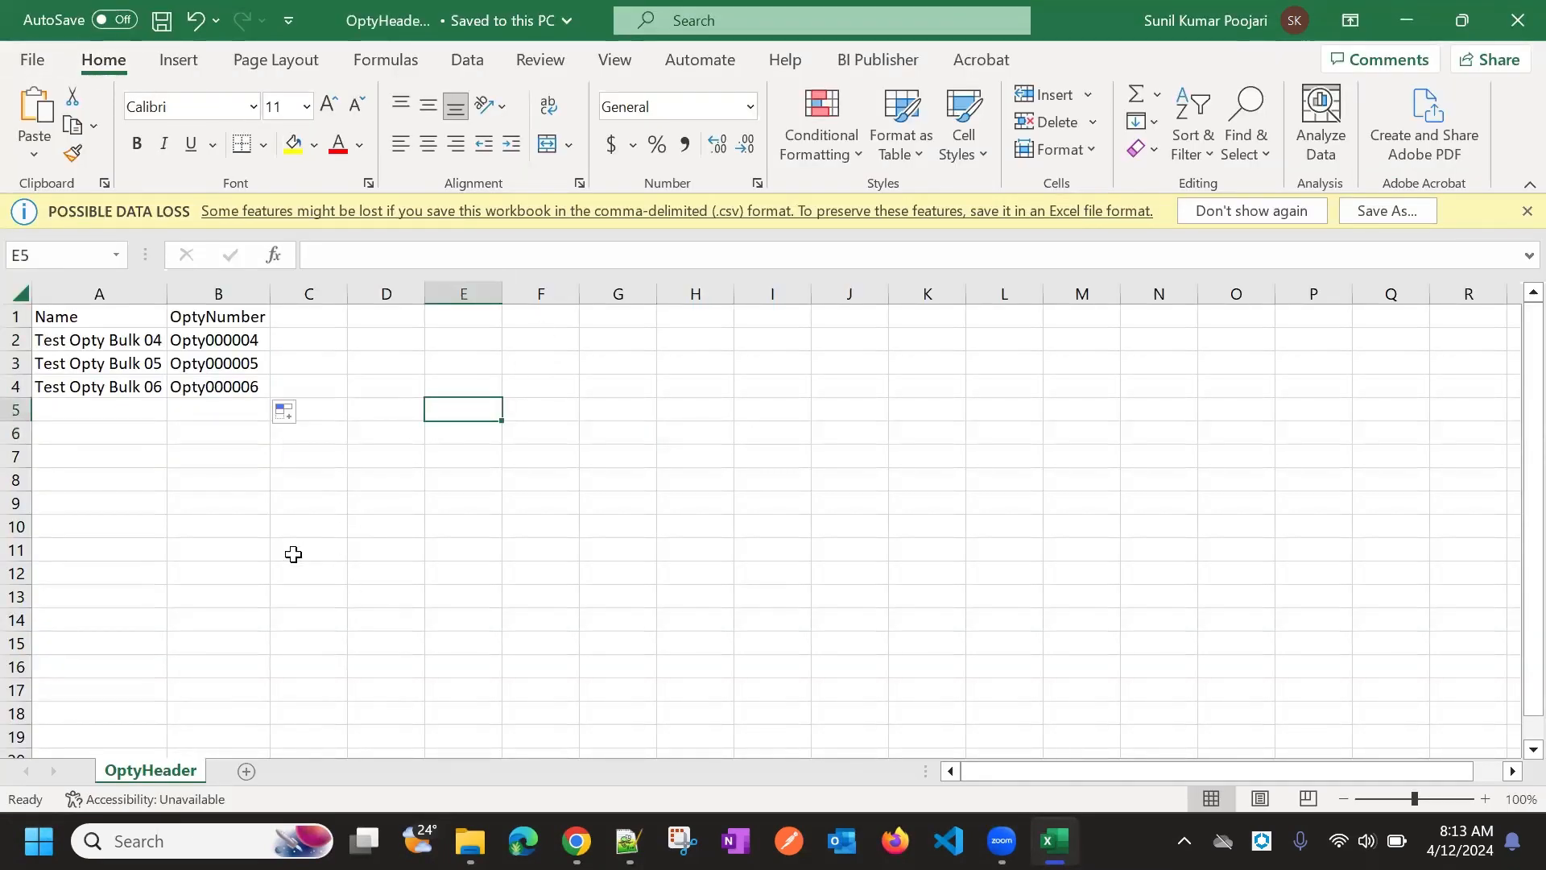
left_click(259, 501)
left_click(402, 433)
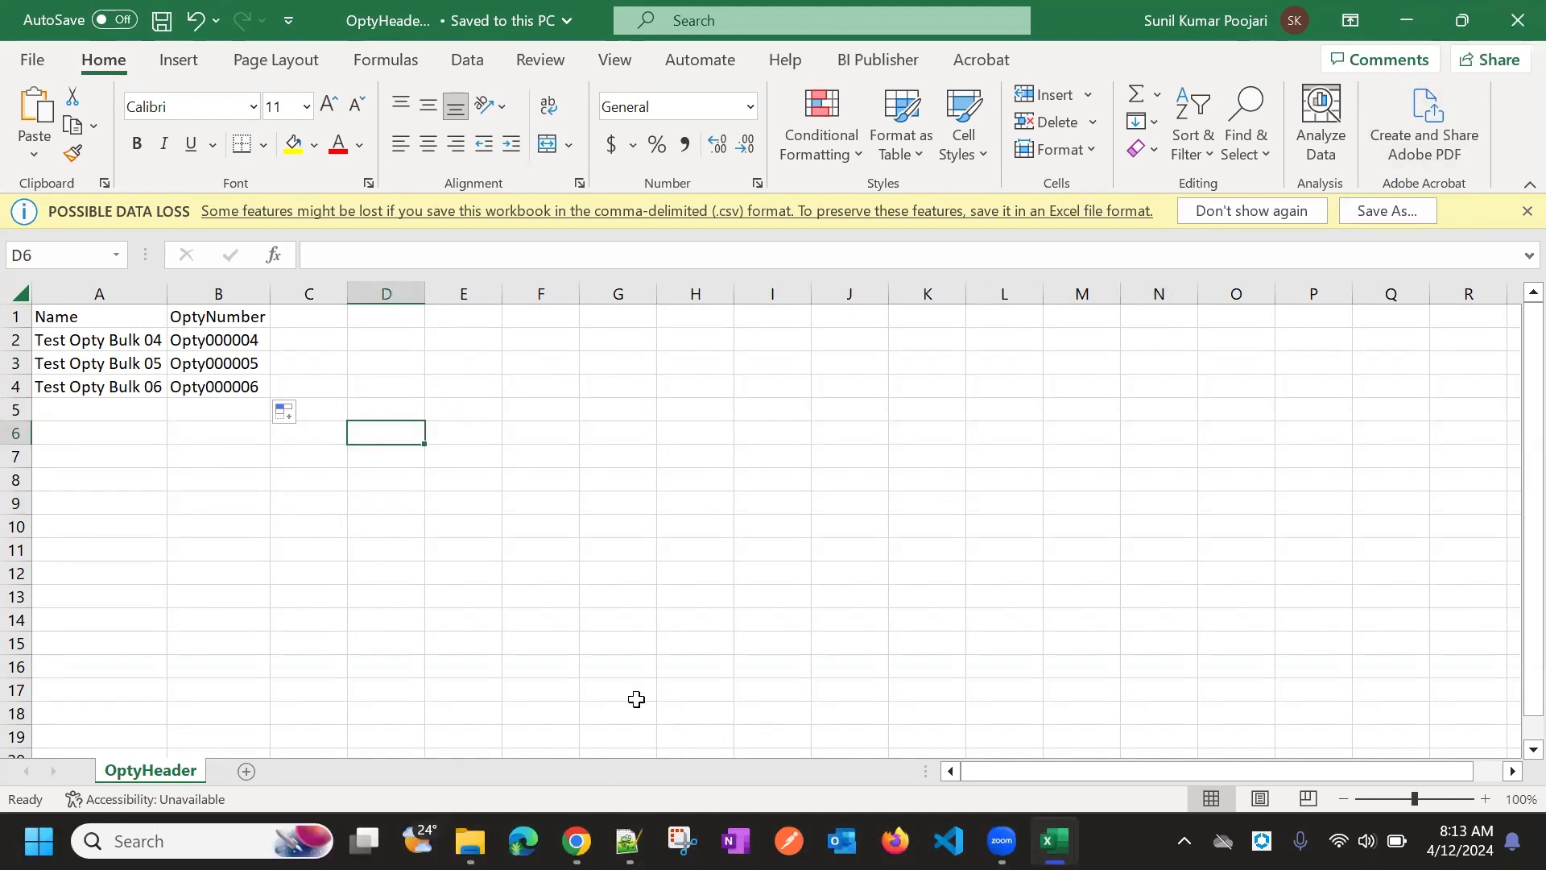
left_click(545, 411)
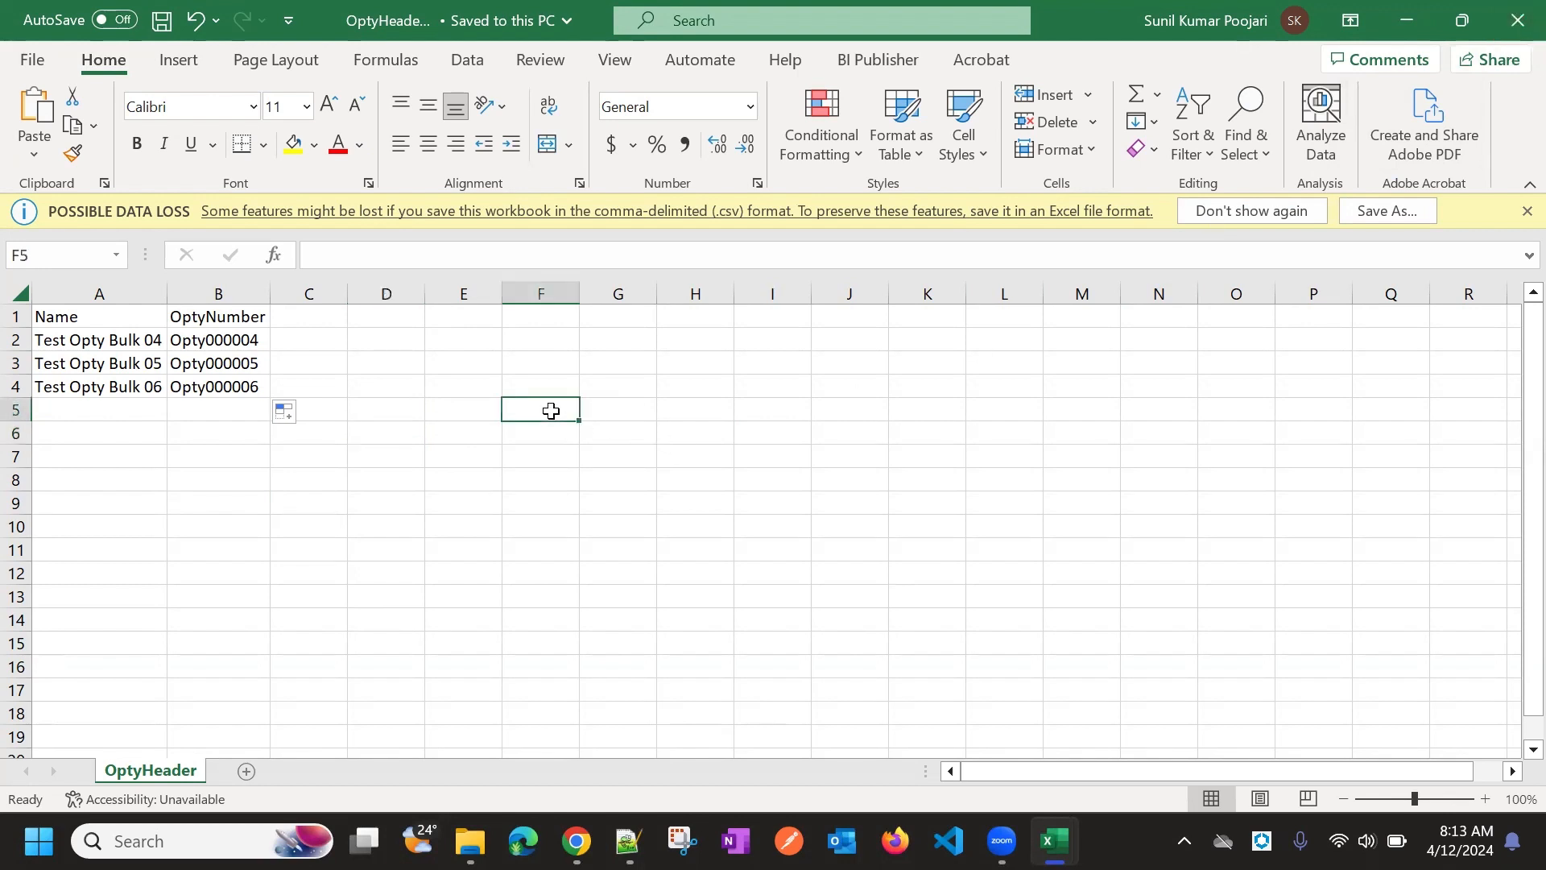
left_click(114, 342)
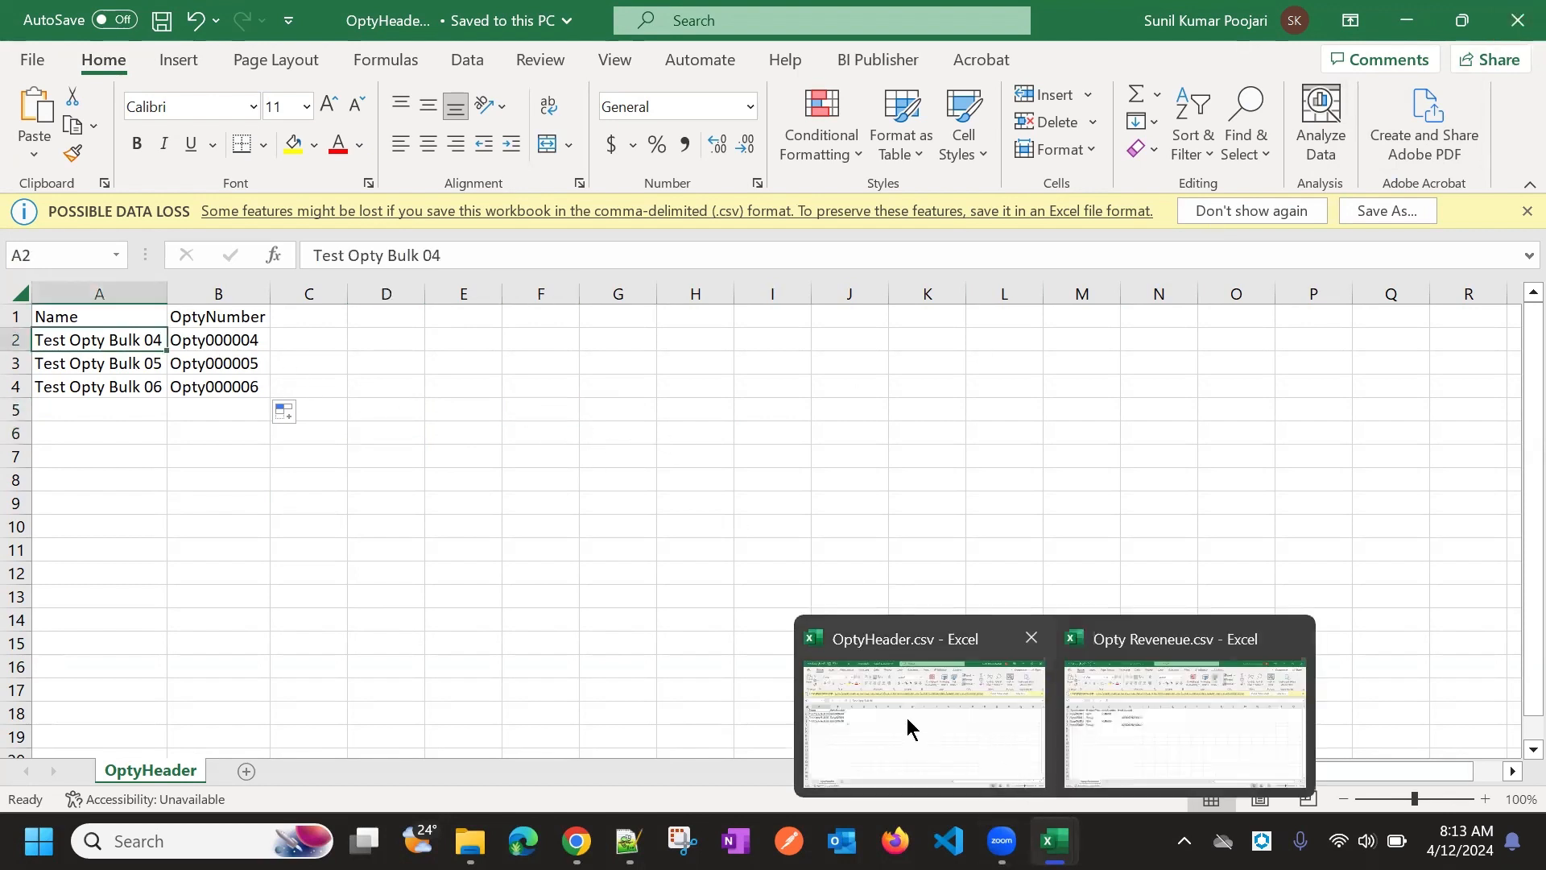
Switch from OptyHeader to the Opty Reveneue workbook
left_click(105, 314)
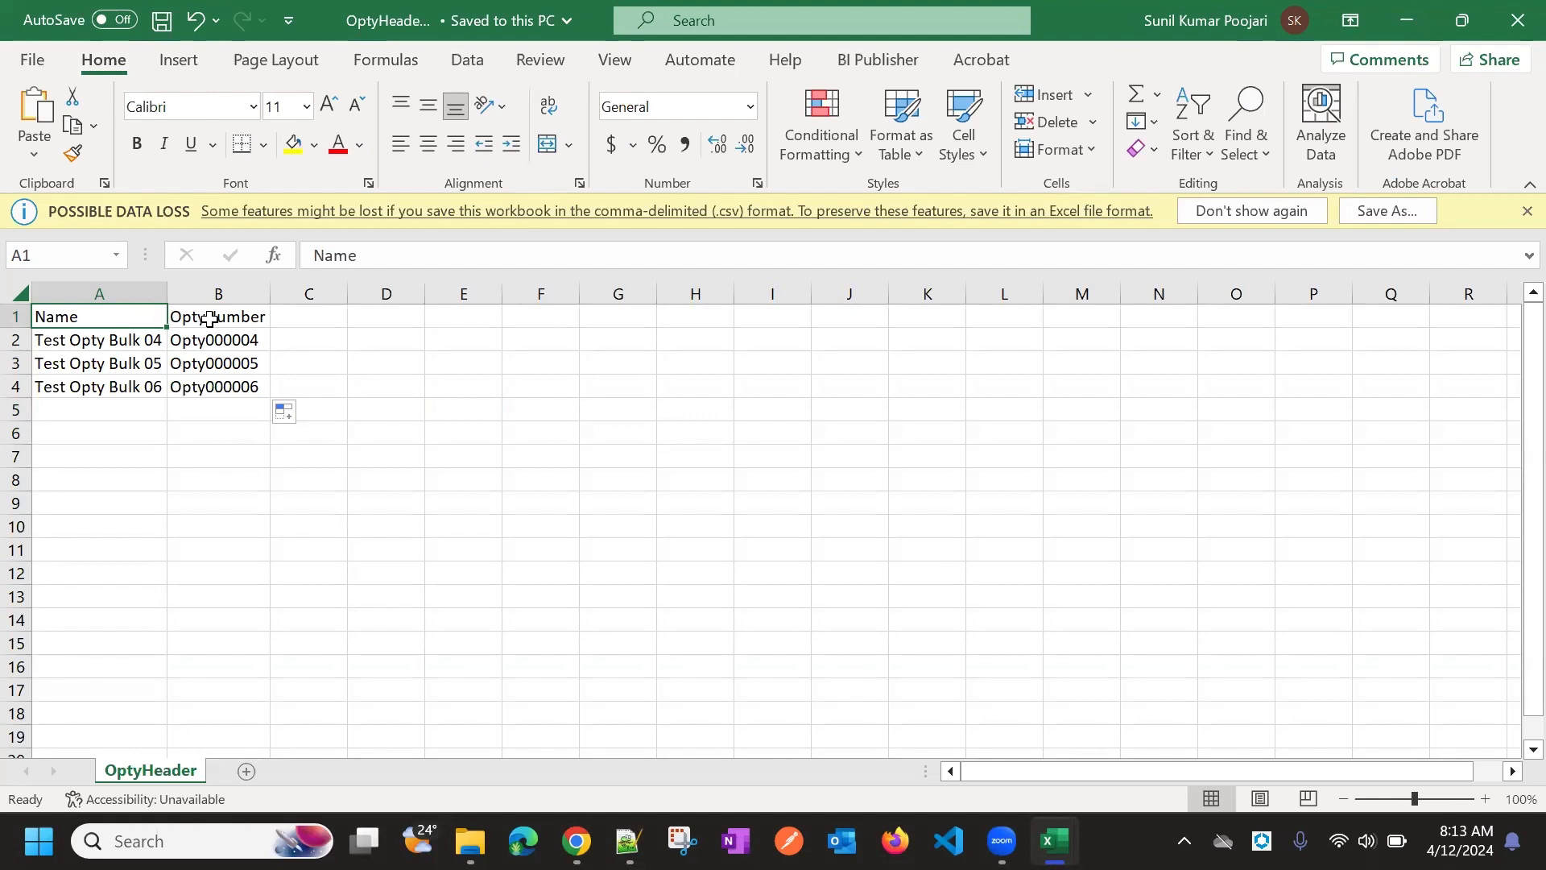
left_click(141, 338)
left_click(113, 315)
mouse_move(1065, 827)
left_click(1184, 708)
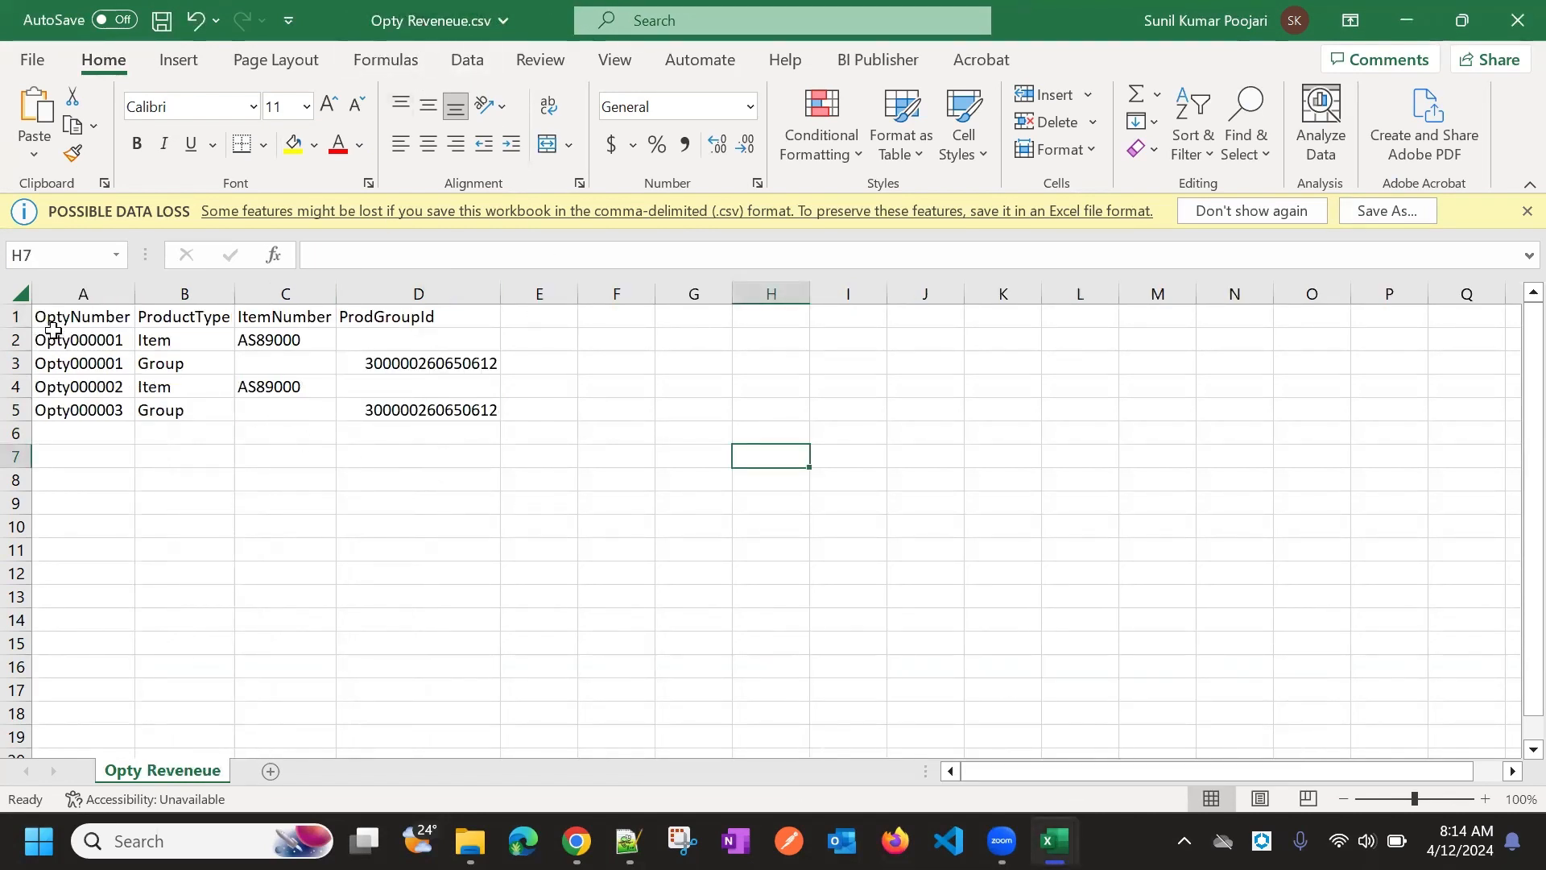
Change the first revenue row's number from Opty000001 to Opty000004 and copy it for row two
left_click(109, 345)
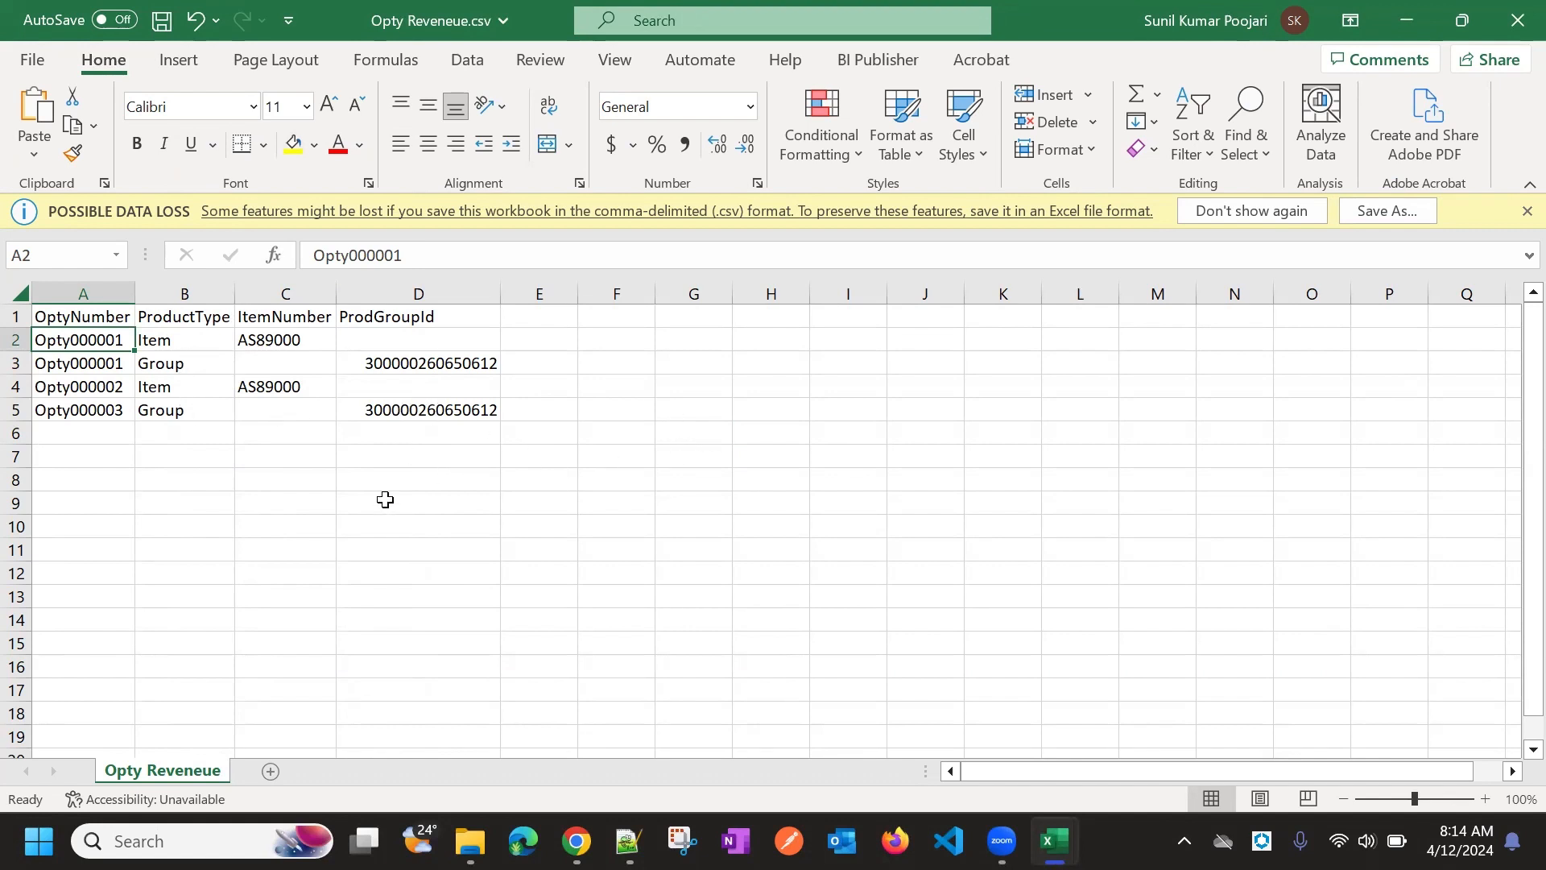
double_click(127, 338)
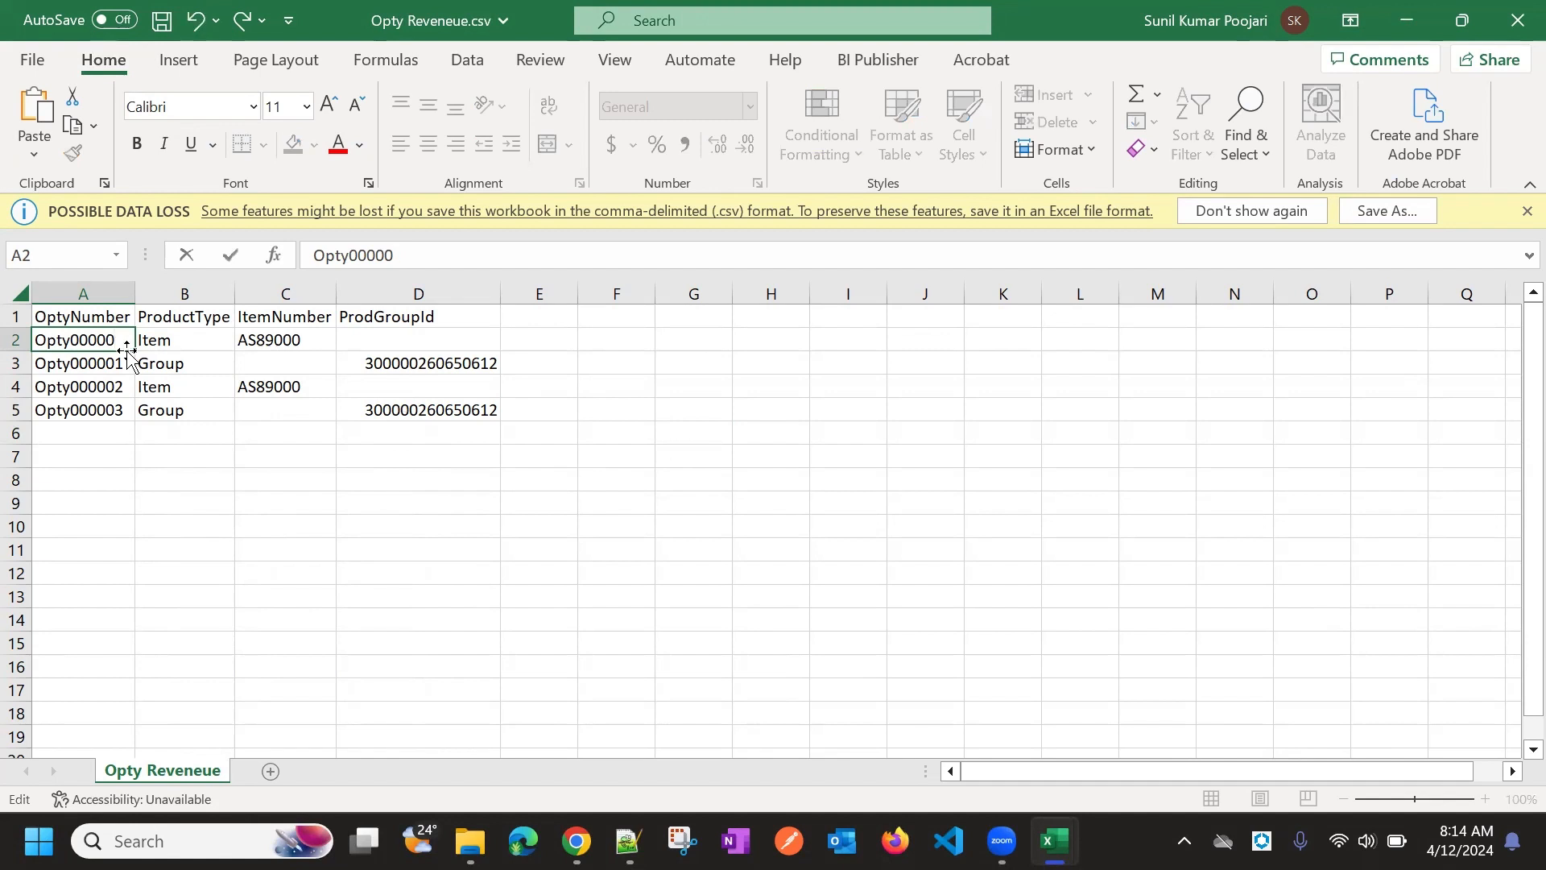
left_click(117, 368)
left_click(114, 339)
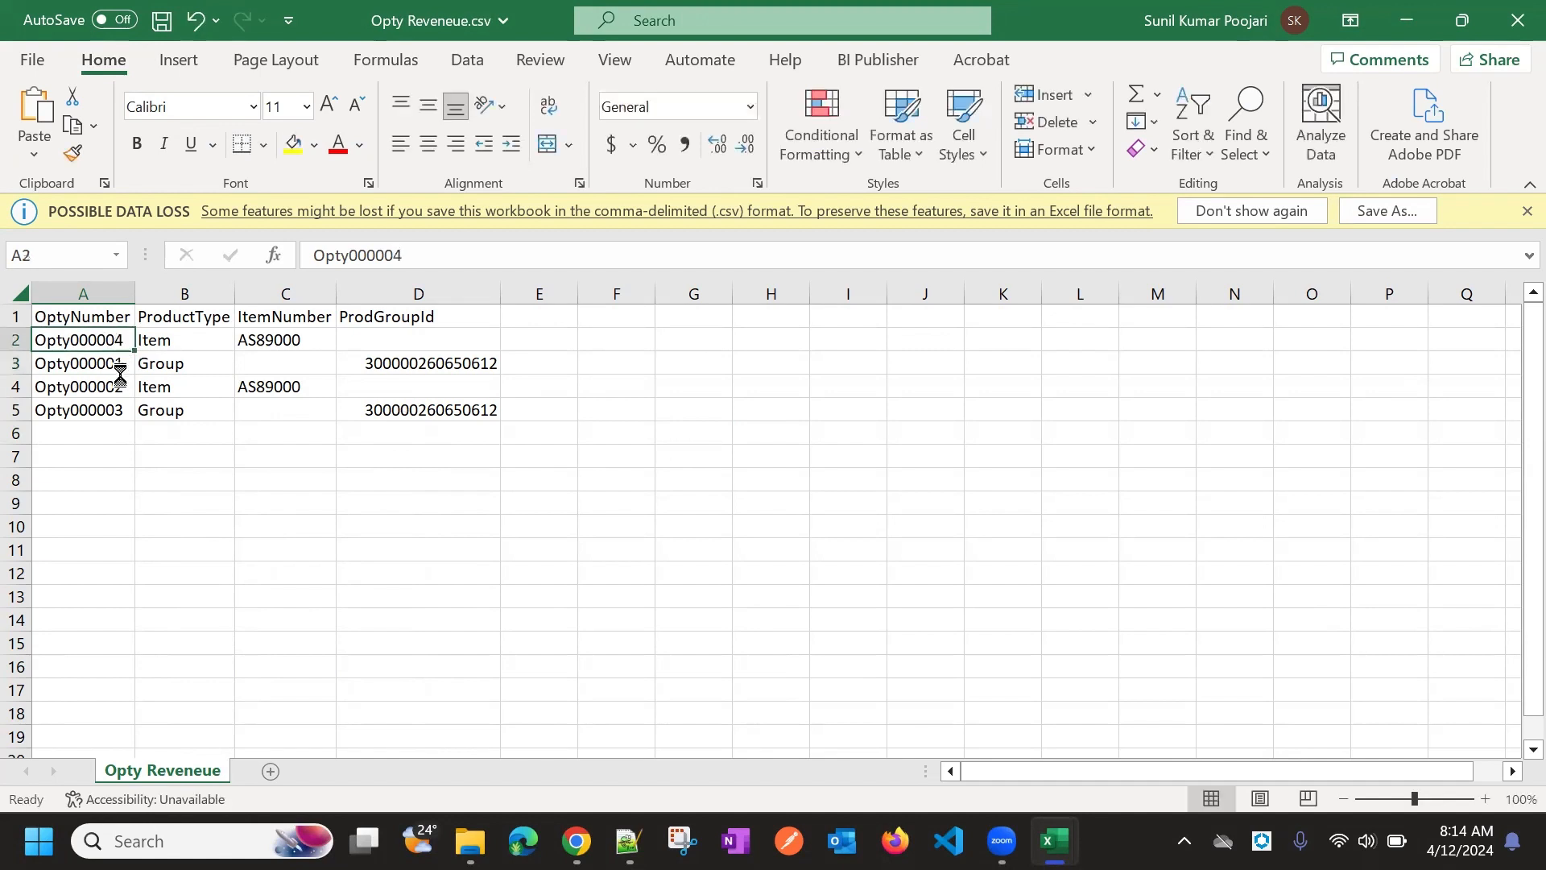
key("ctrl+c")
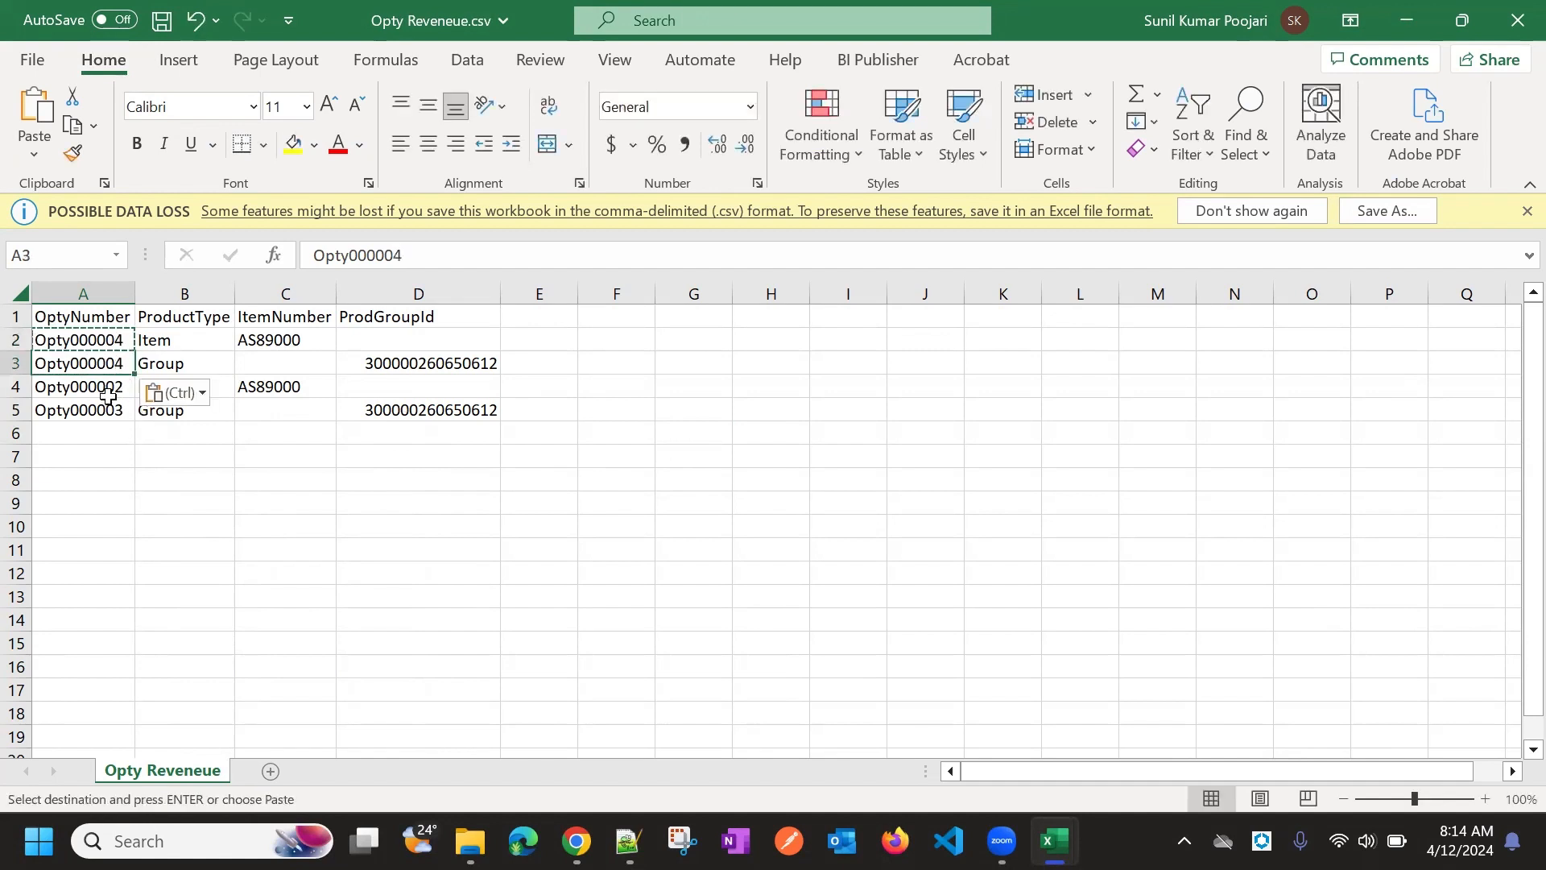
left_click(166, 361)
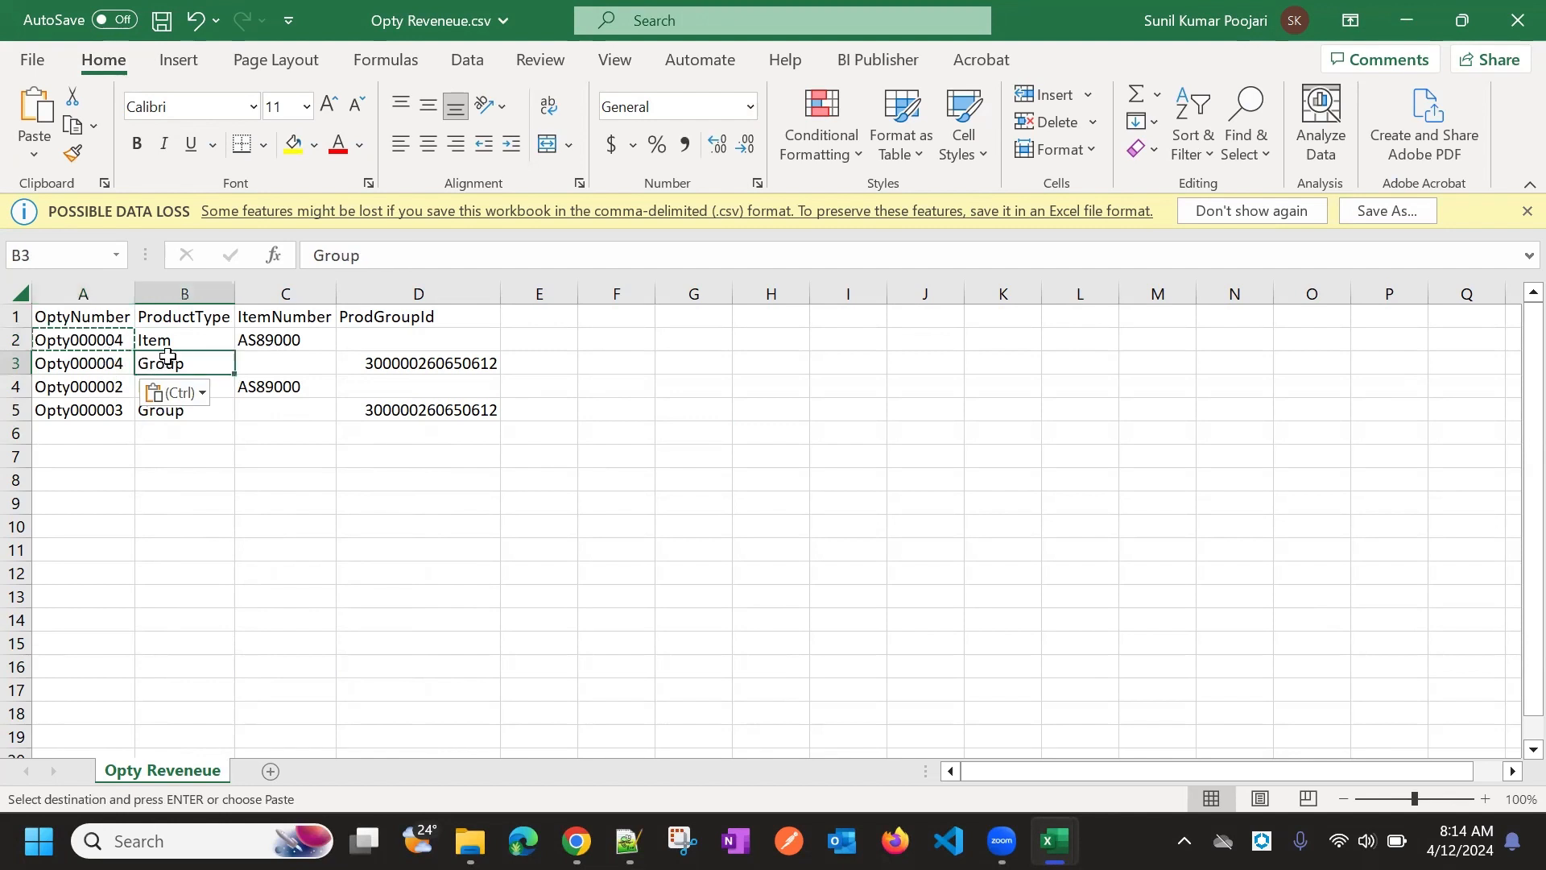
left_click(171, 339)
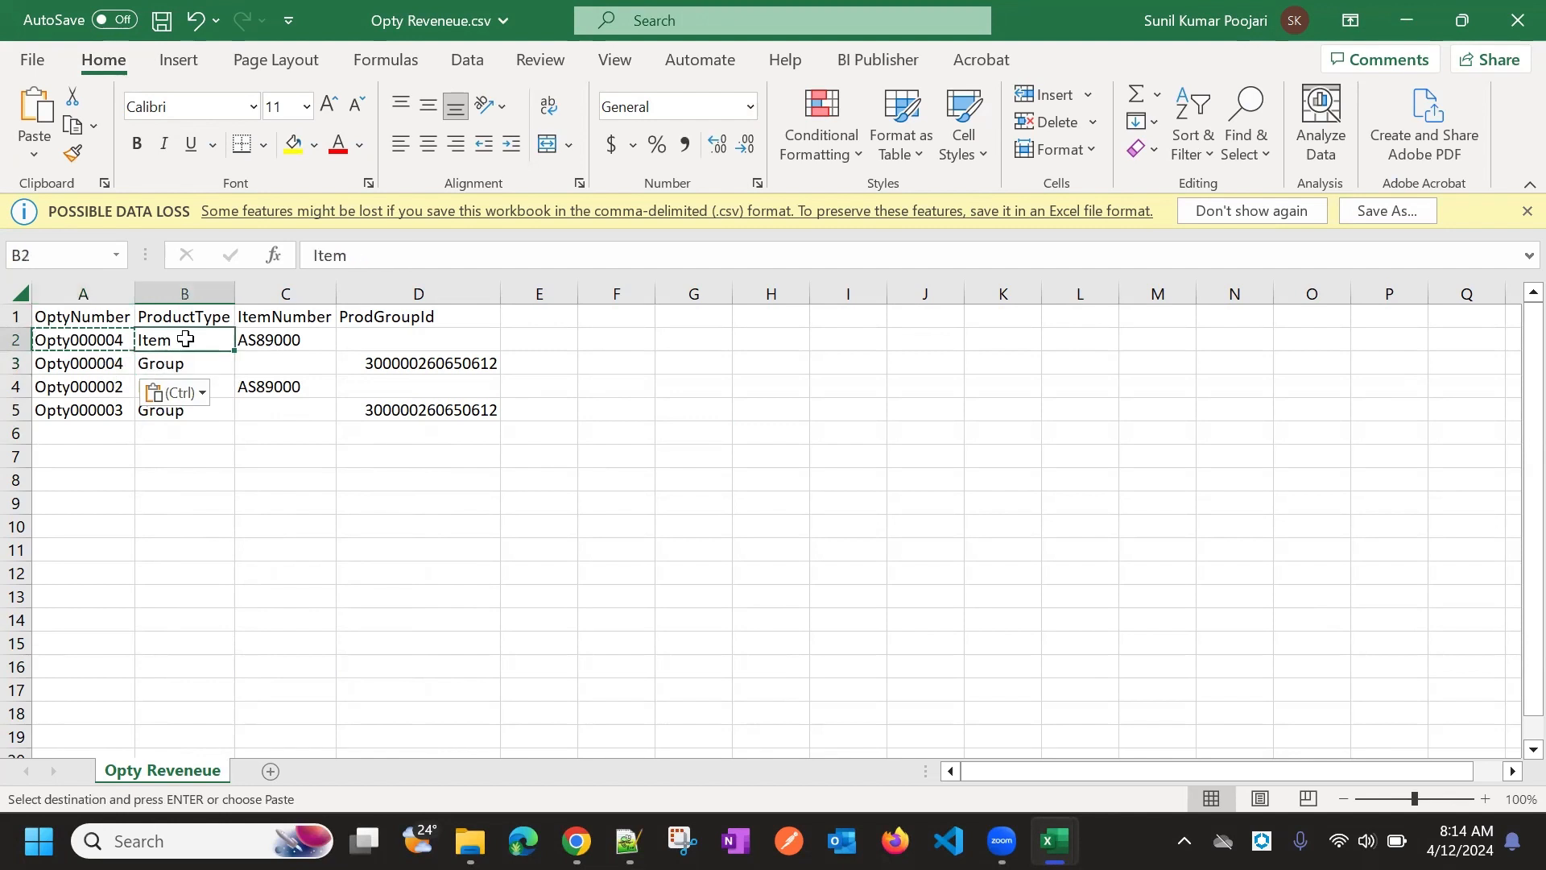
left_click(189, 364)
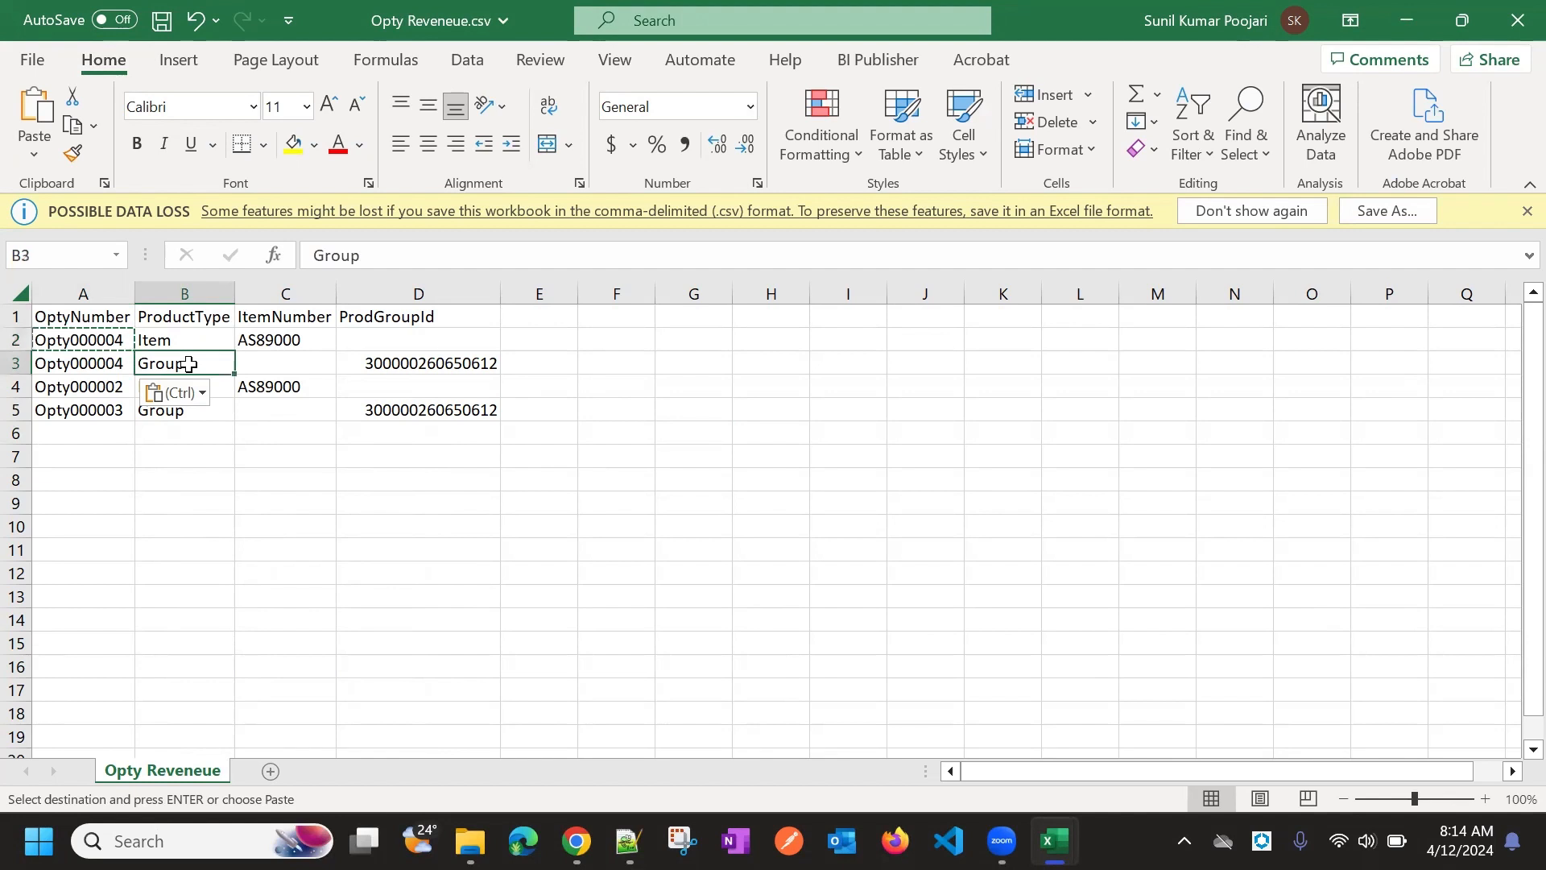
left_click(187, 339)
left_click(359, 347)
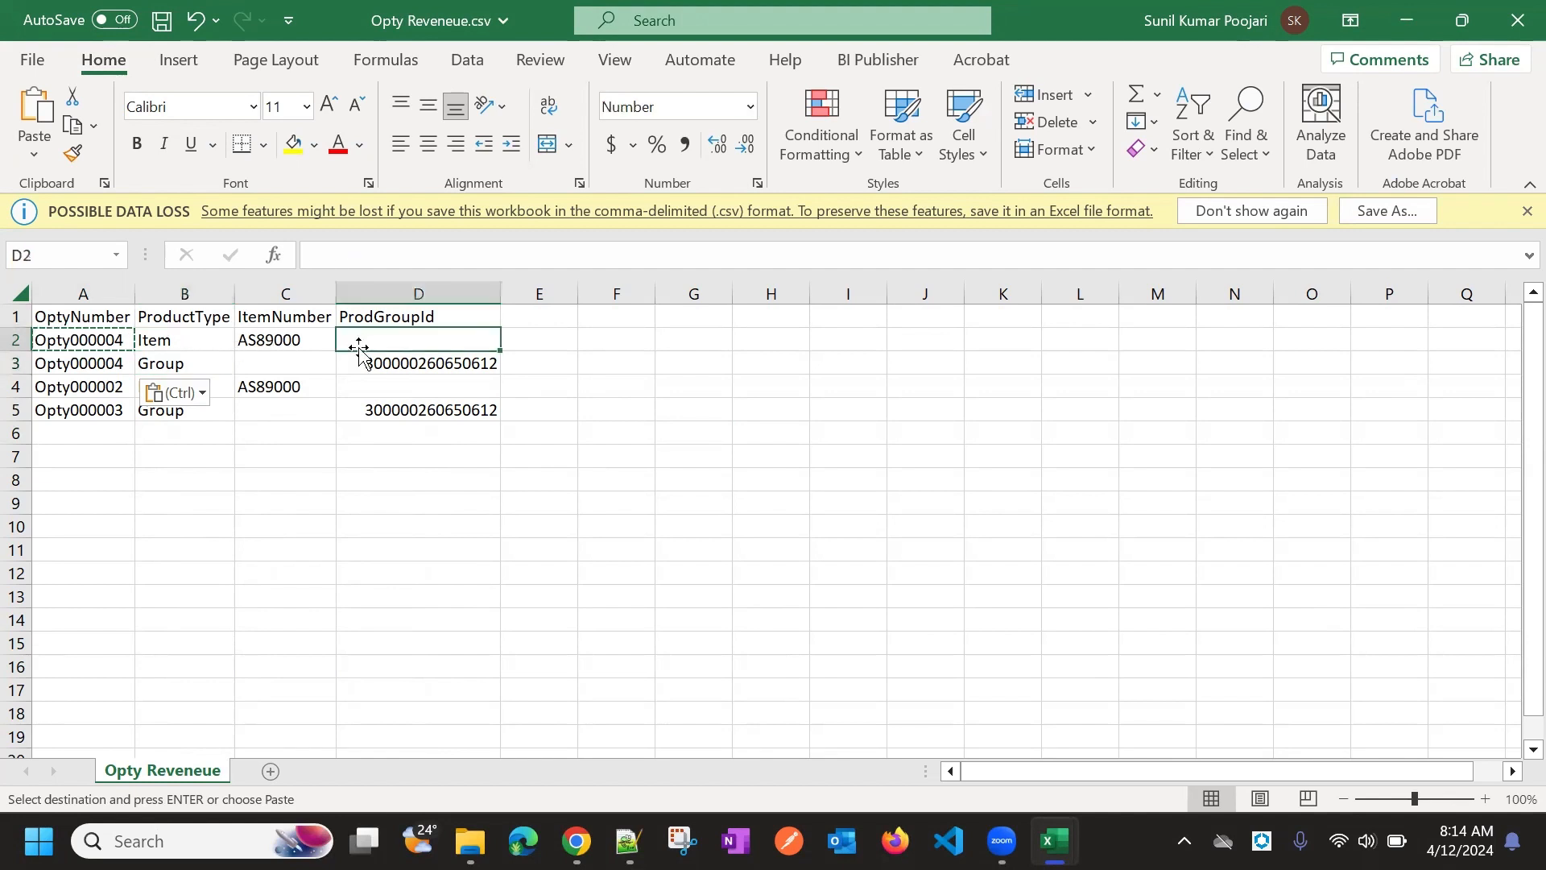
left_click(129, 362)
left_click(201, 361)
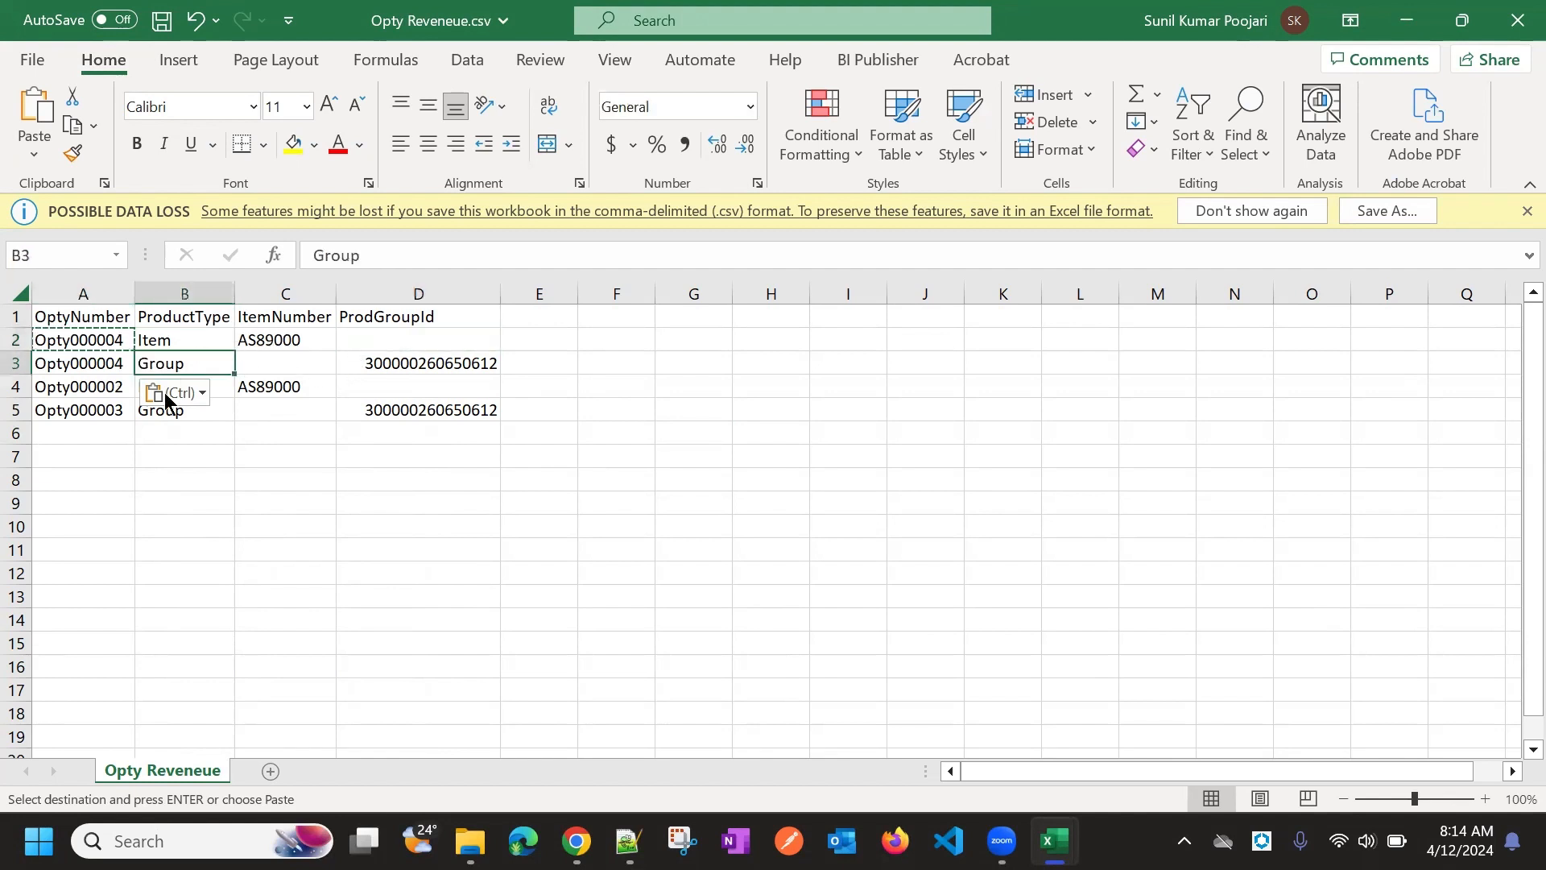
Renumber the last two rows to Opty000005 and Opty000006 and save the revenue file
left_click(108, 387)
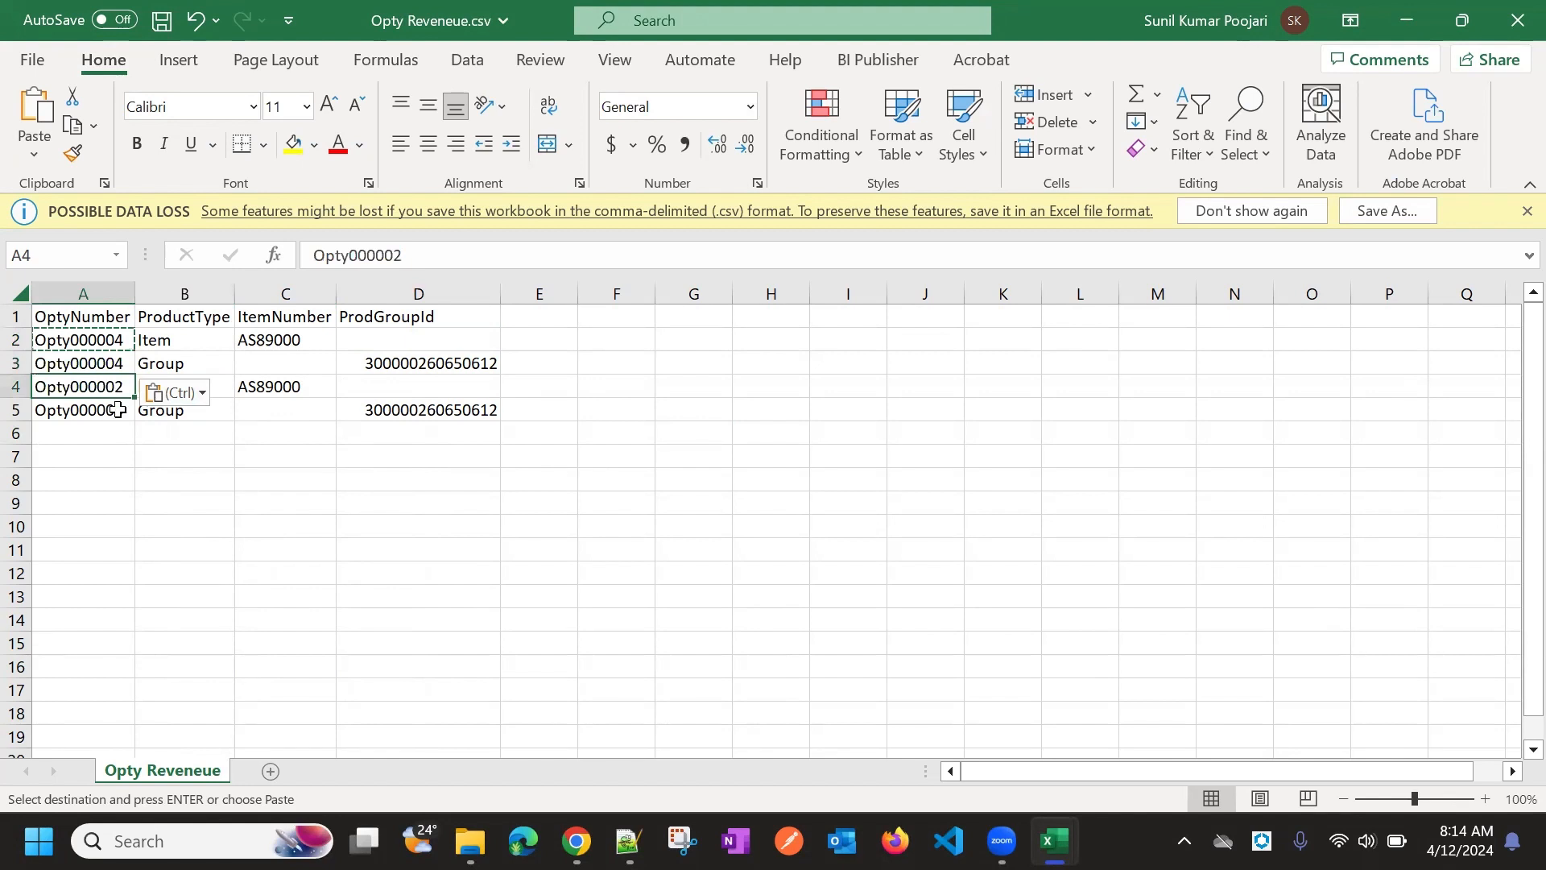
key("Escape")
double_click(129, 388)
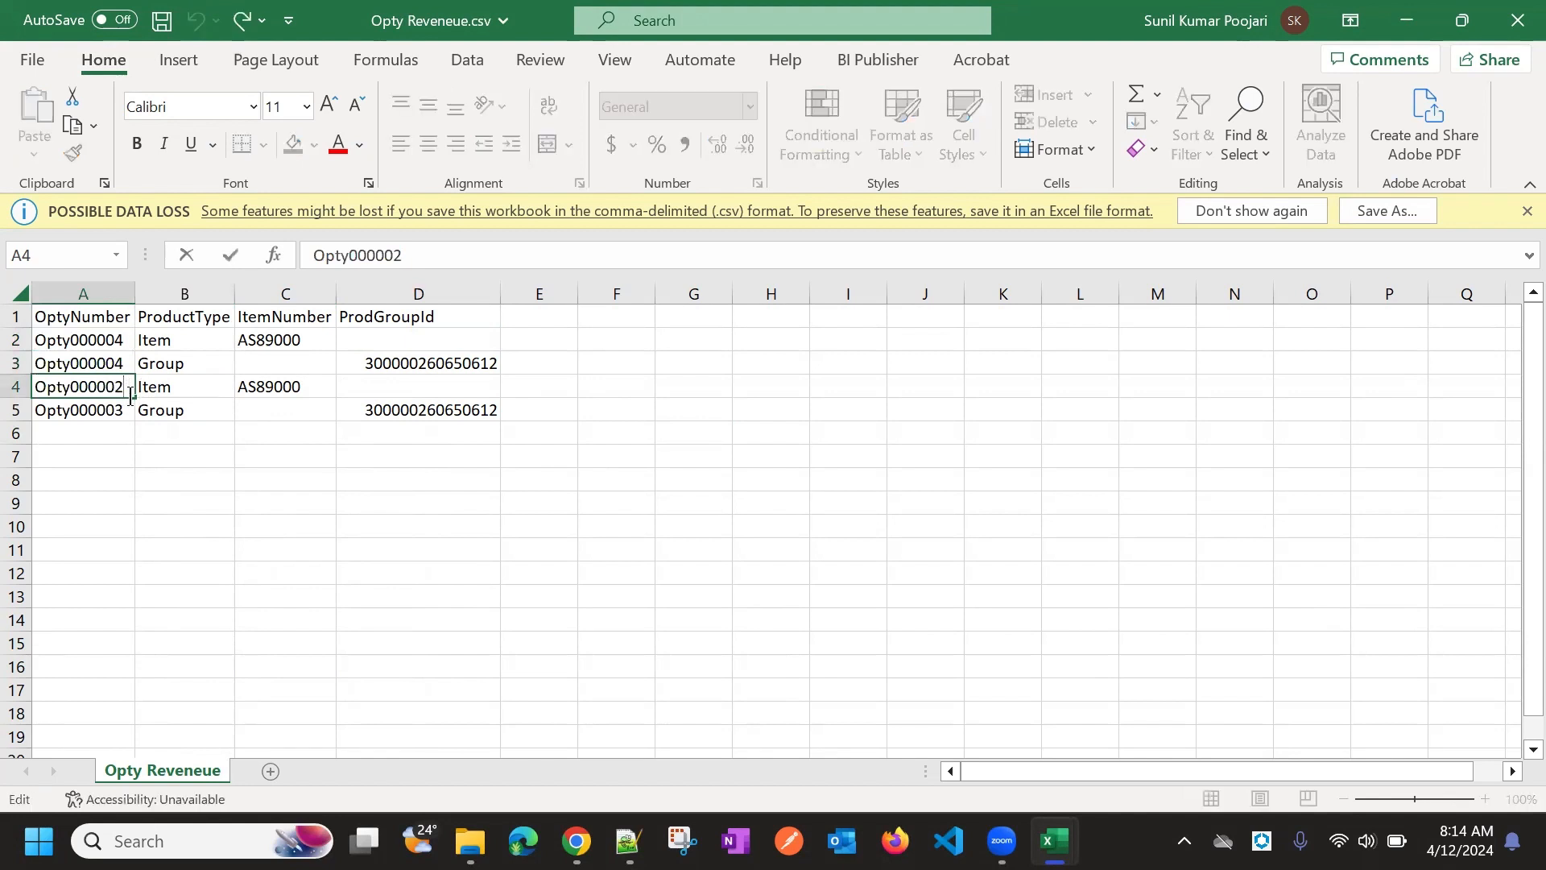
left_click(98, 412)
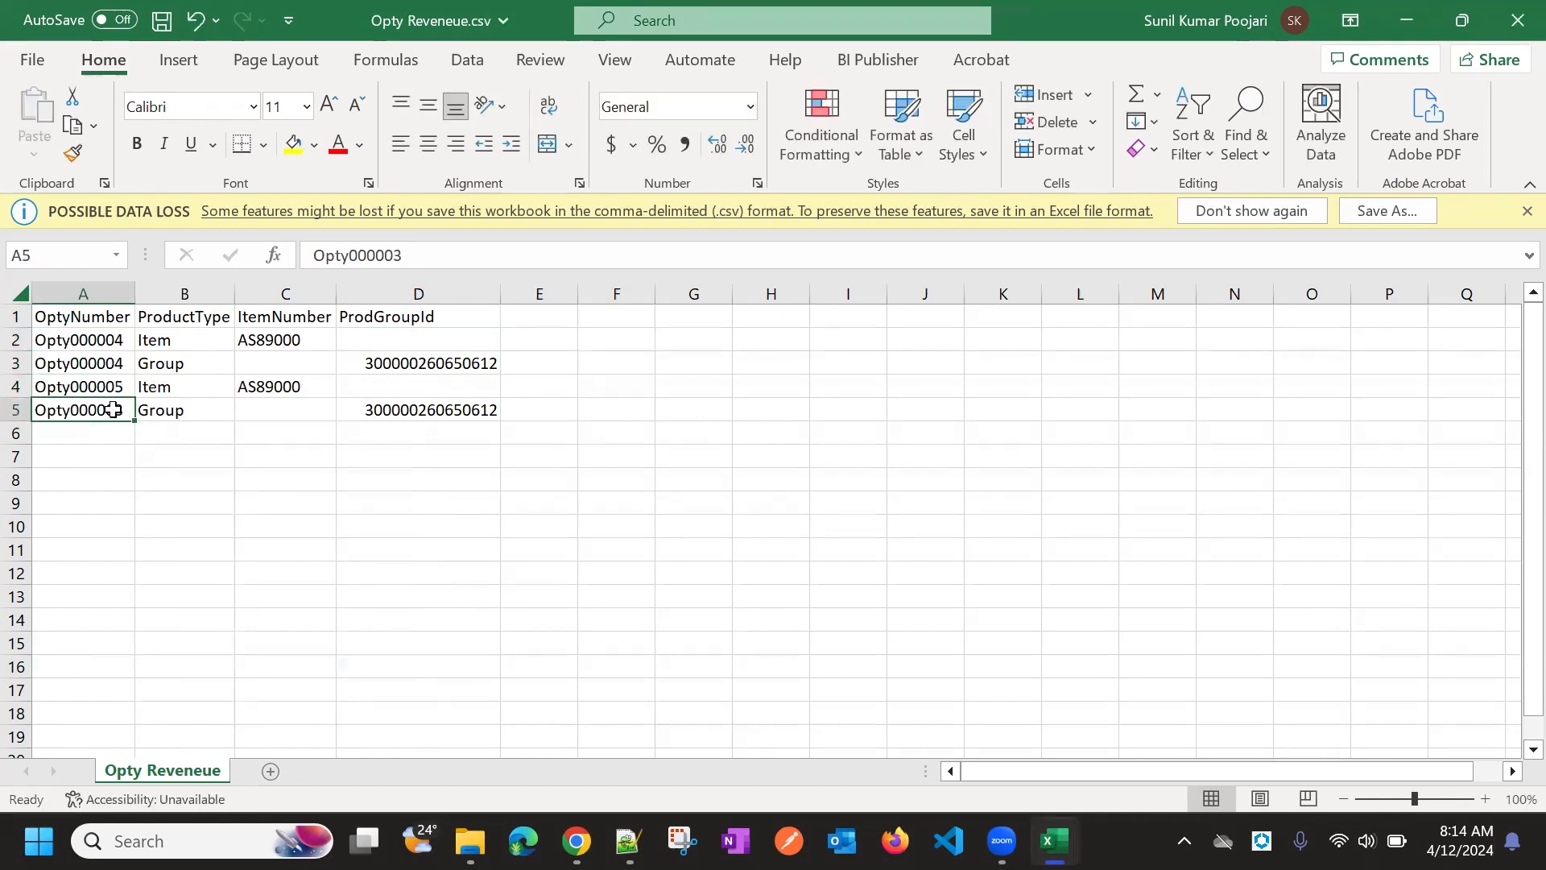
double_click(113, 410)
key("BackSpace")
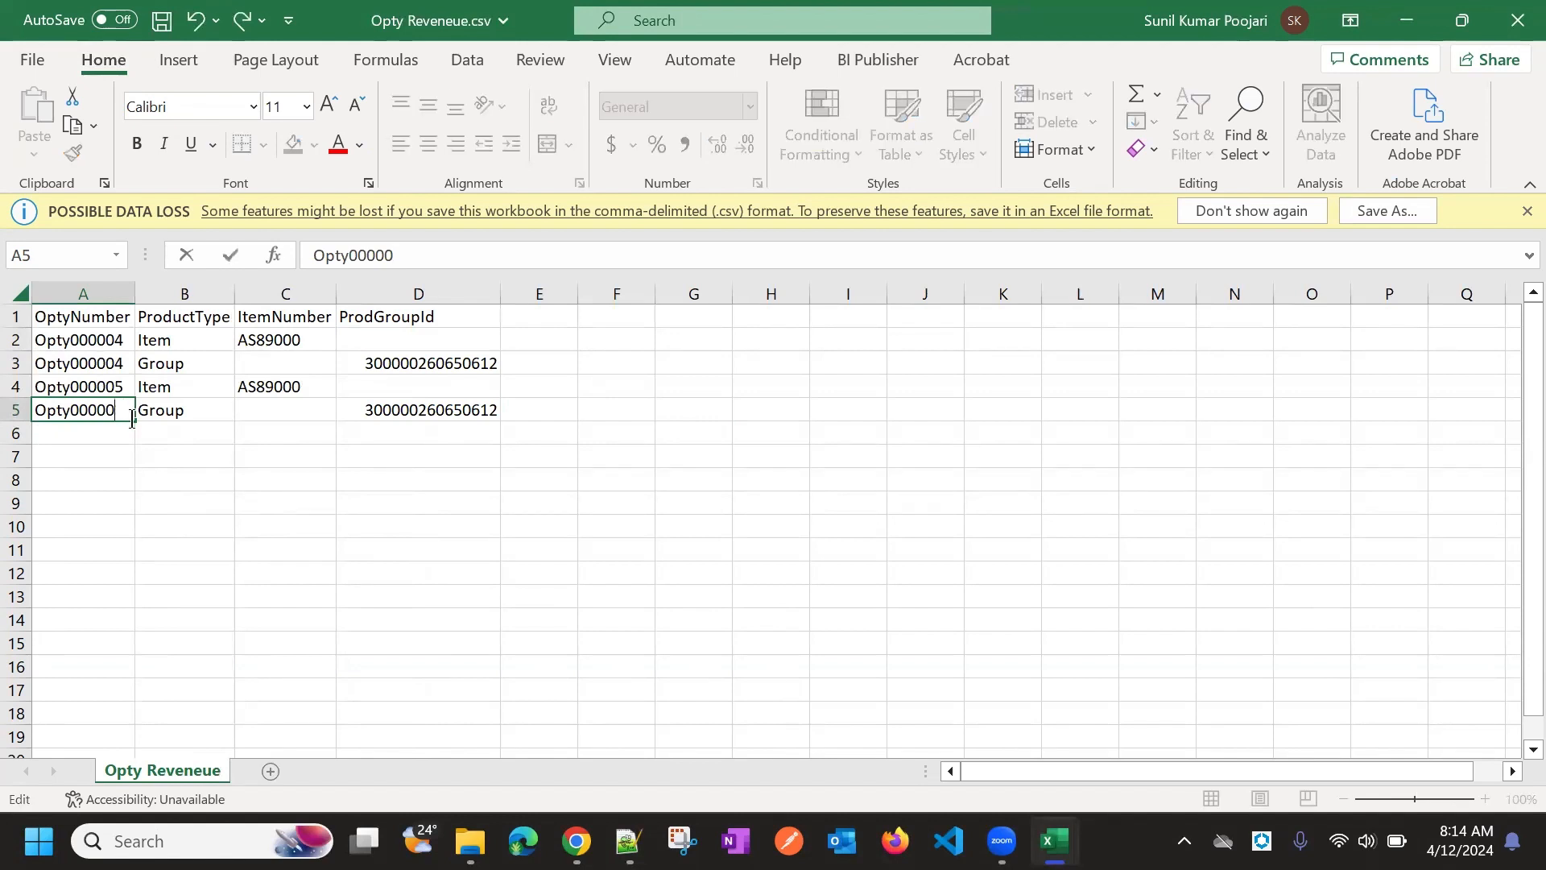
left_click(157, 464)
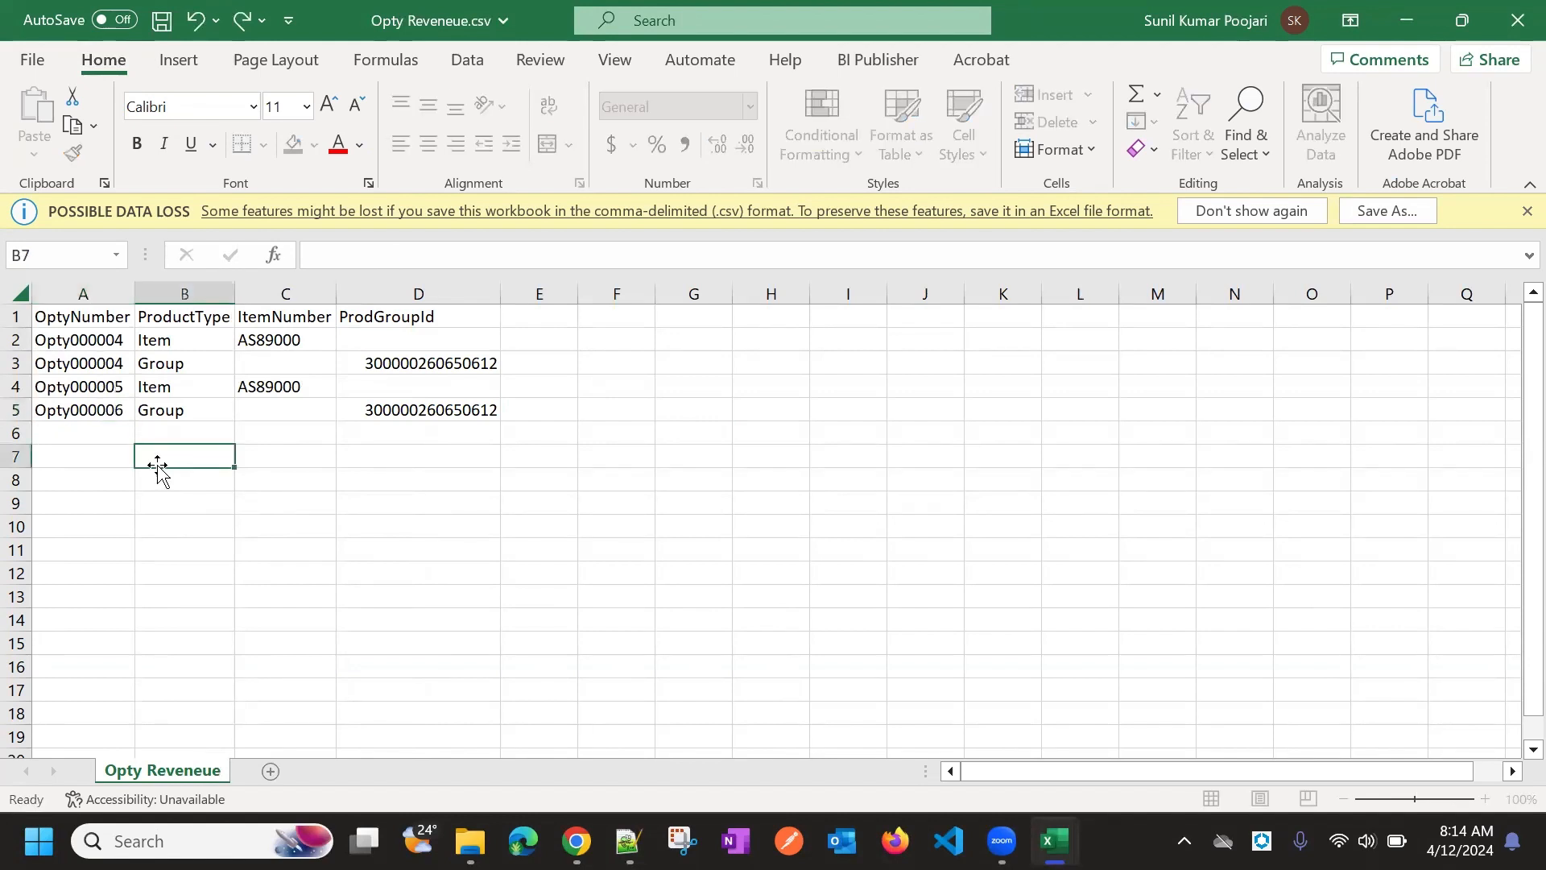
left_click(61, 324)
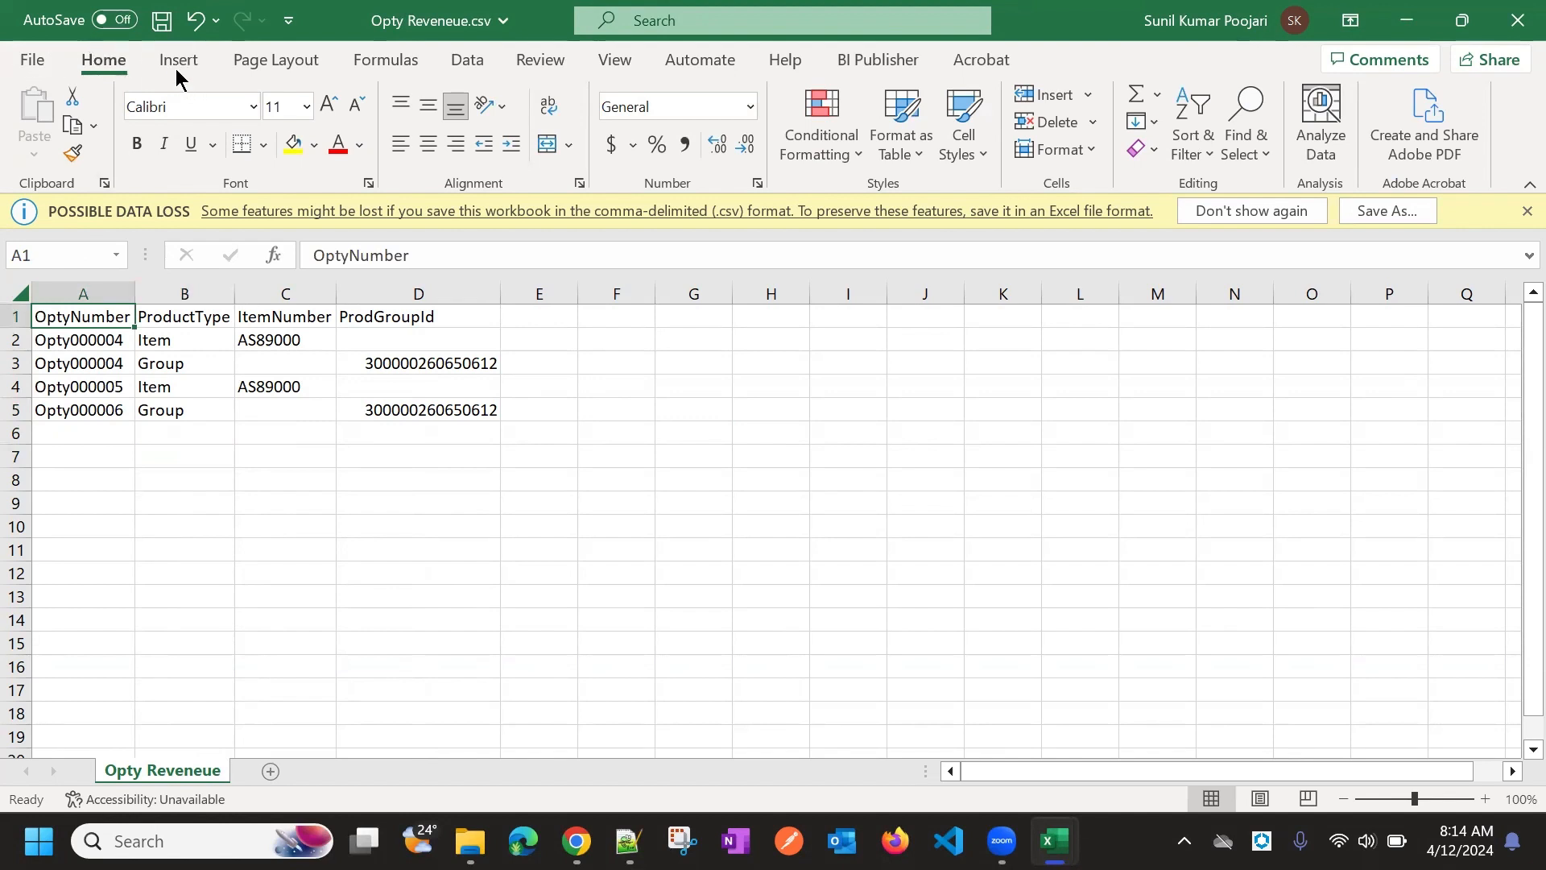
left_click(165, 24)
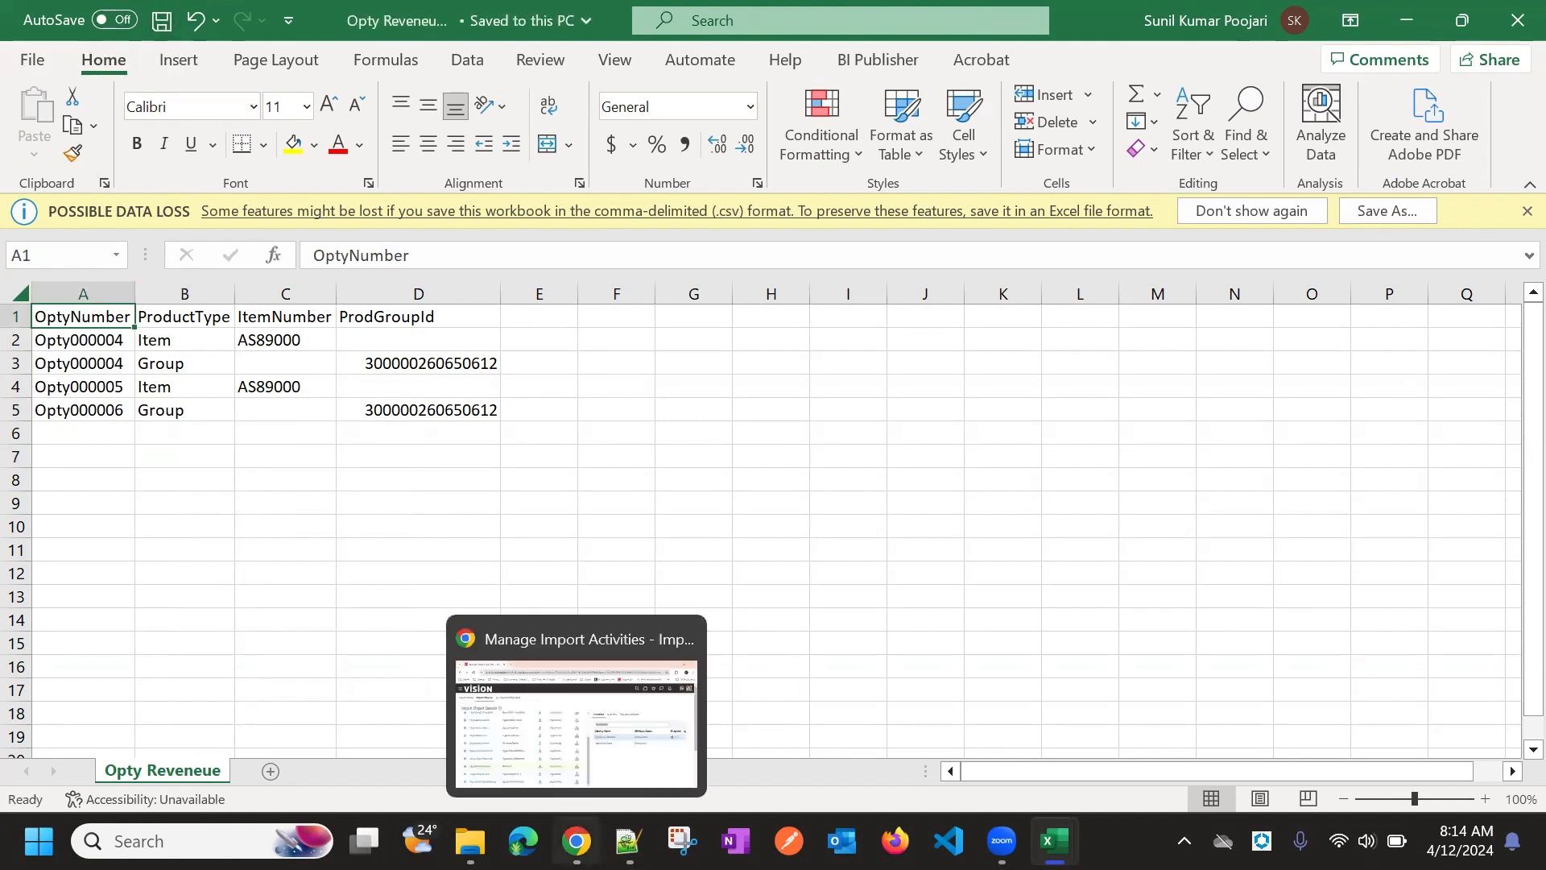
Filter Opportunity Revenue's attributes to find and select the Quantity attribute
left_click(570, 830)
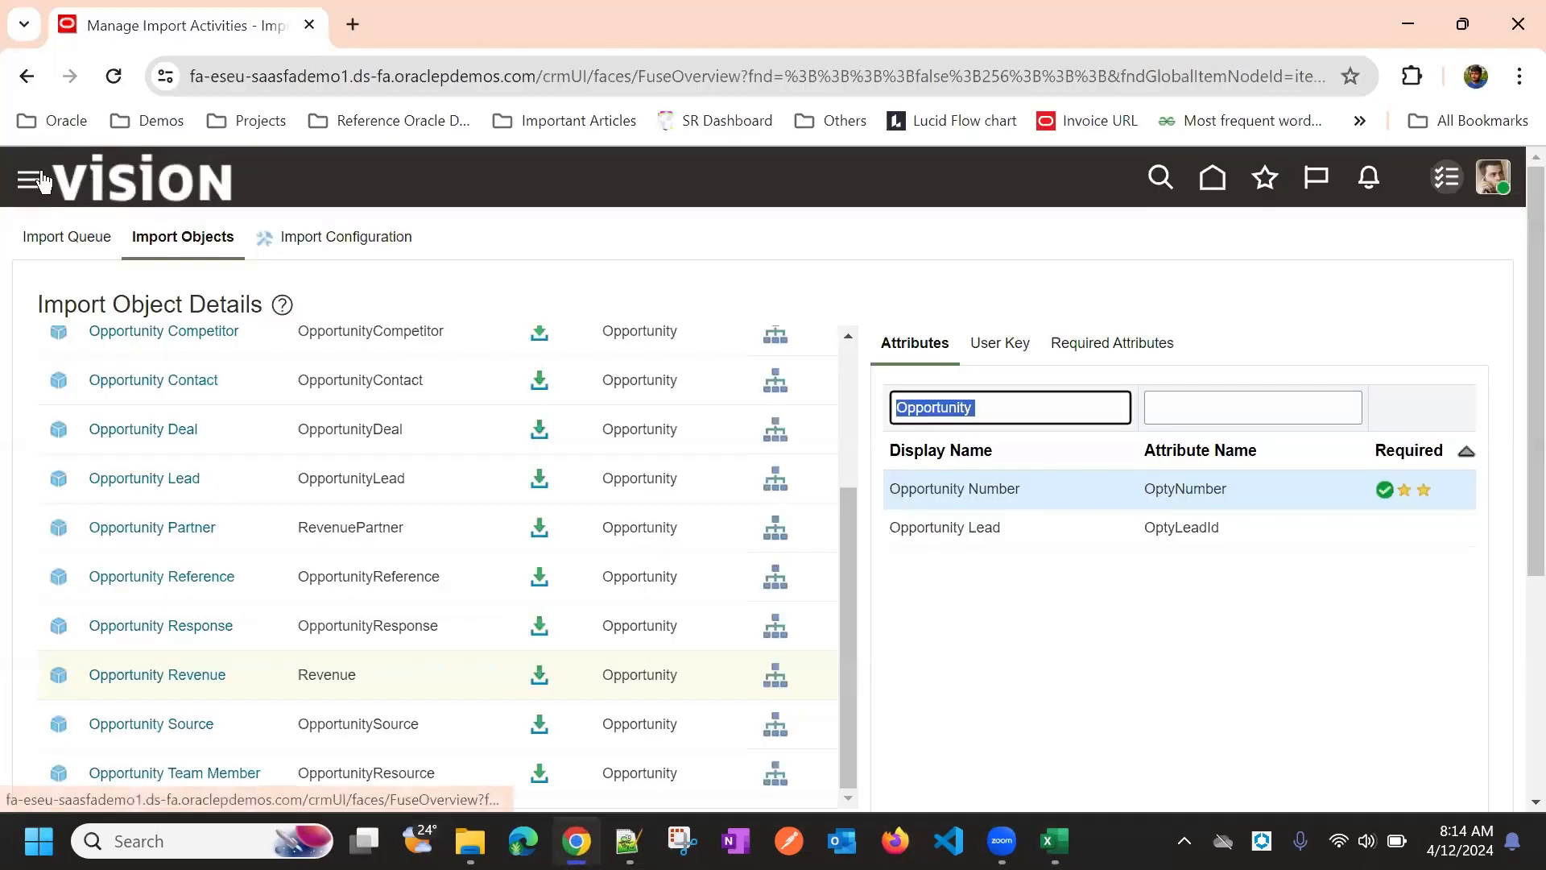
scroll(419, 604, "down", 1)
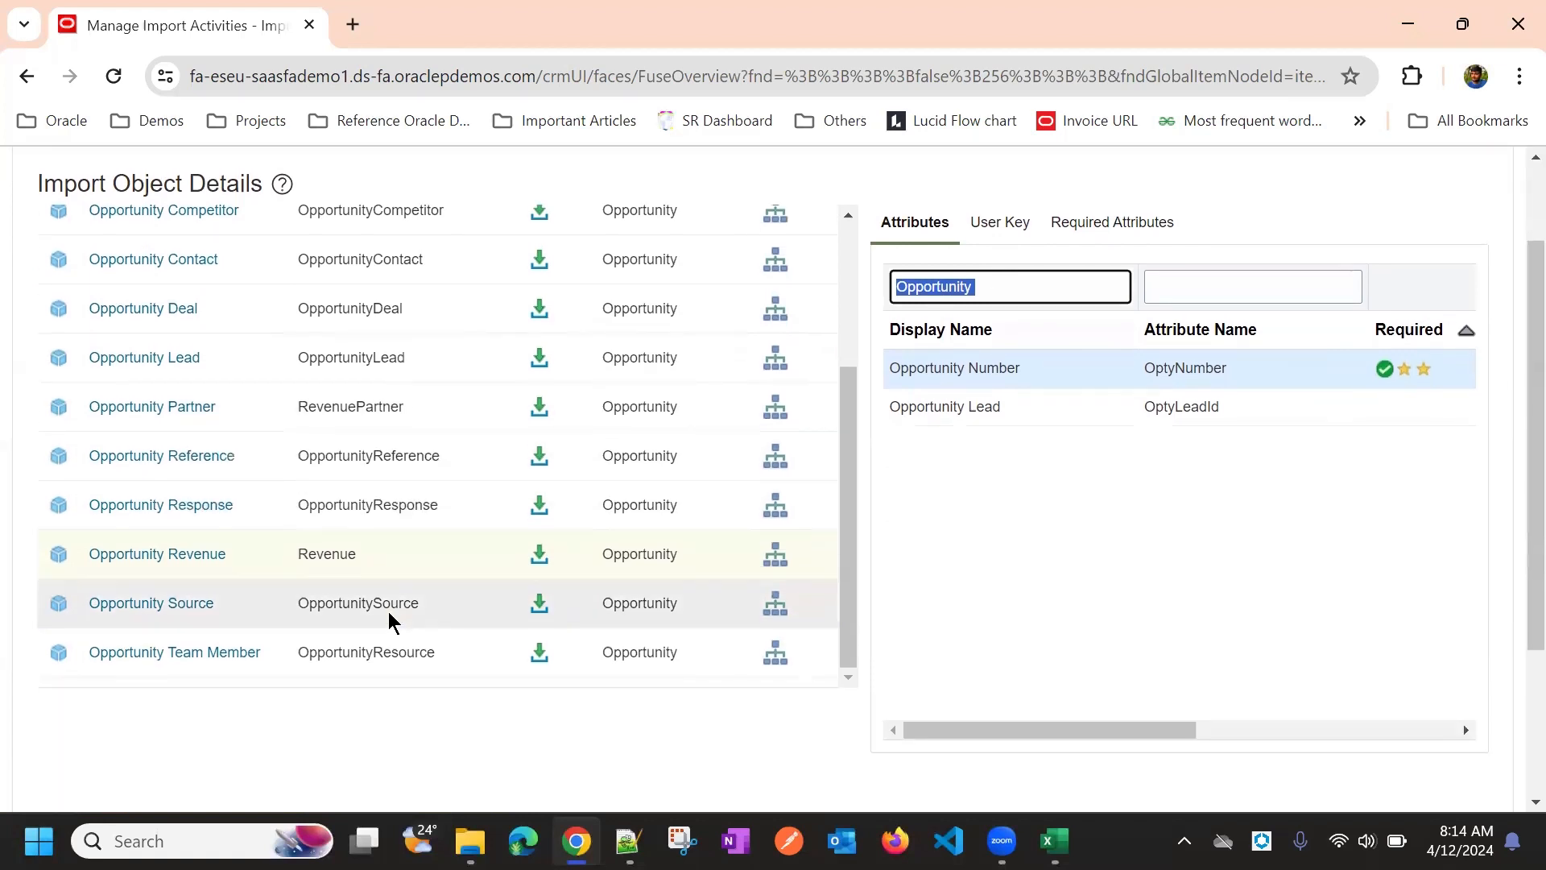
key("BackSpace")
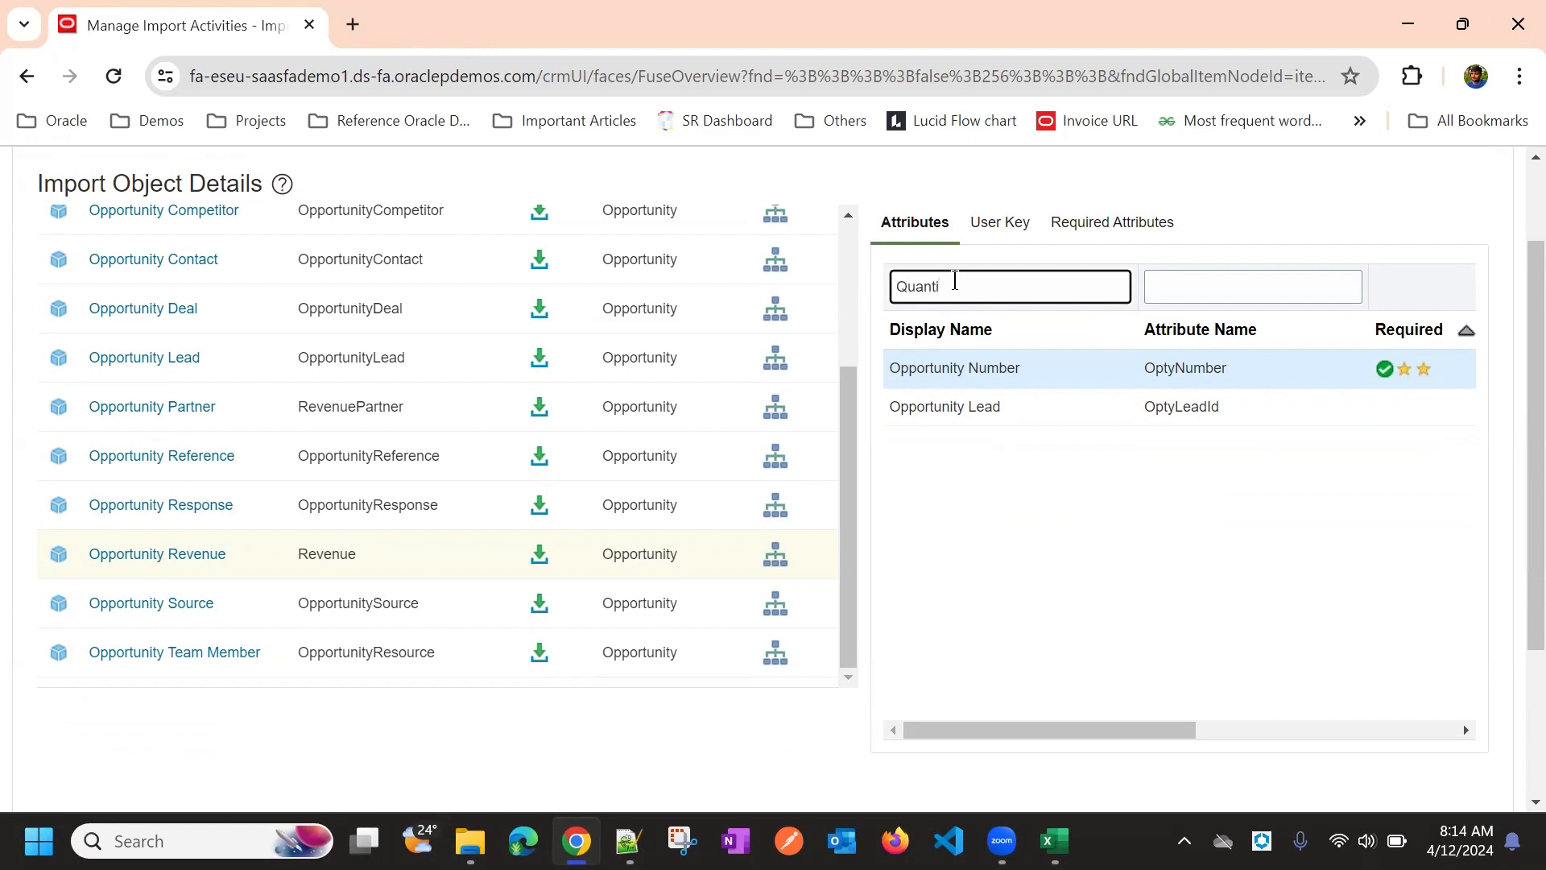
key("Return")
double_click(1165, 369)
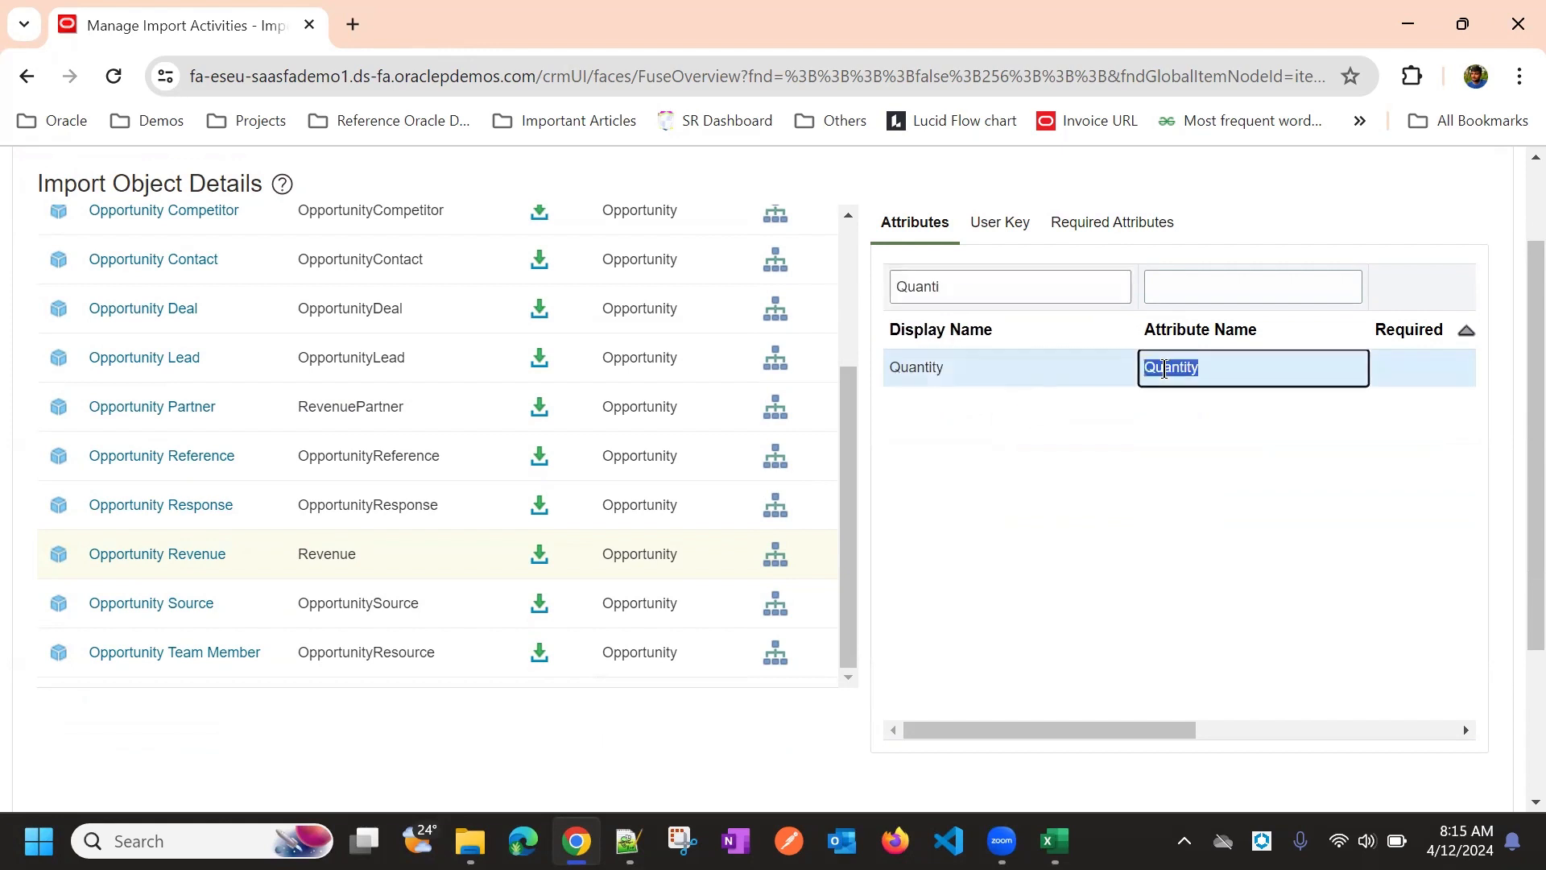
Paste Quantity into cell E1 of Opty Reveneue.csv as the column heading
key("alt+Tab")
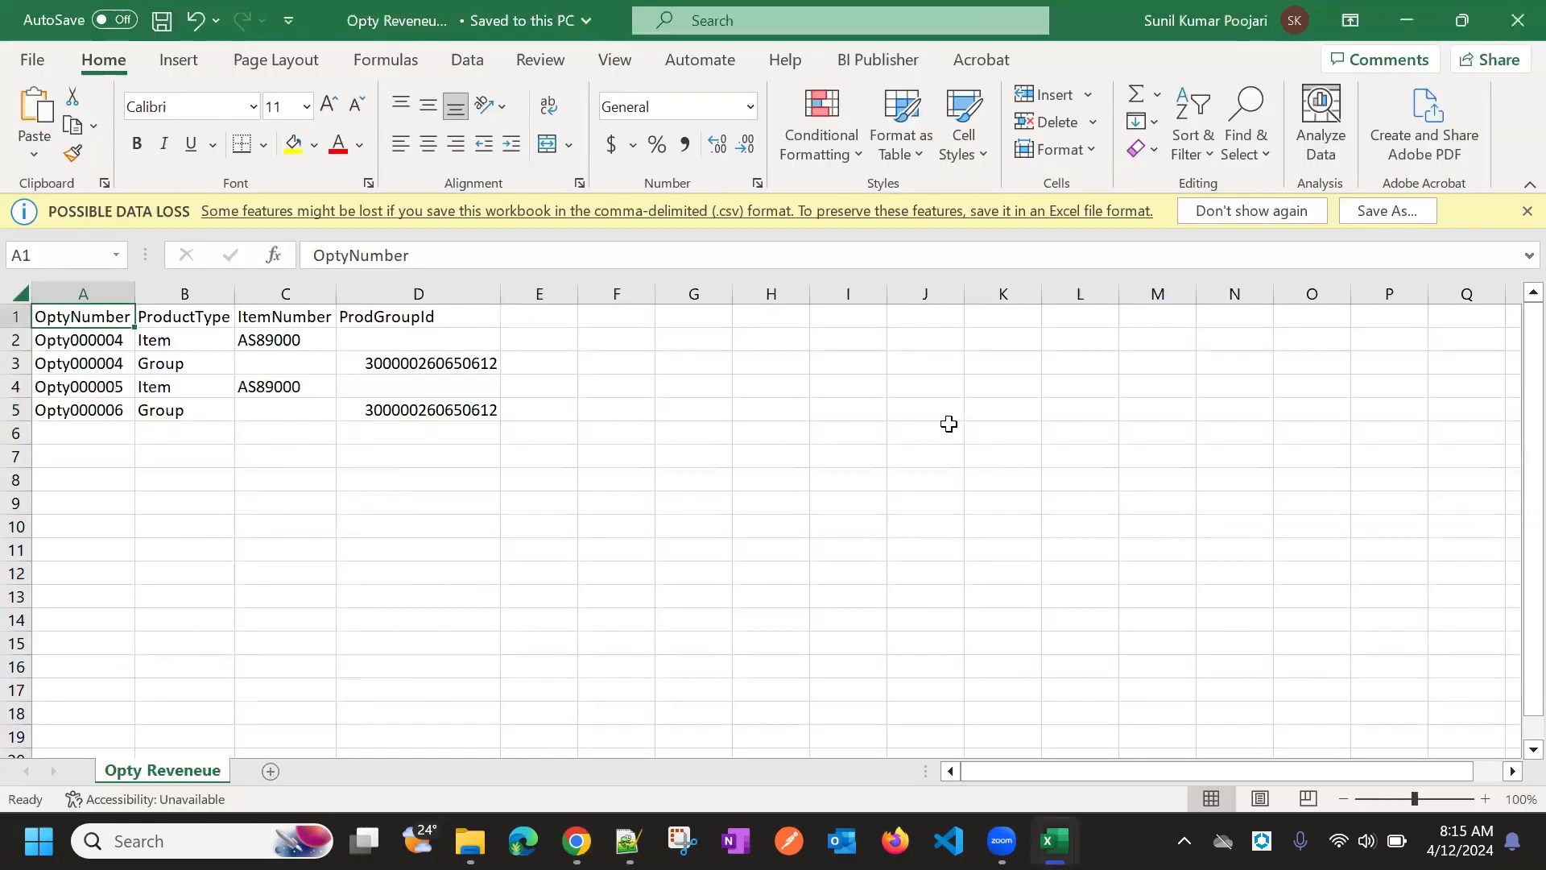
left_click(541, 321)
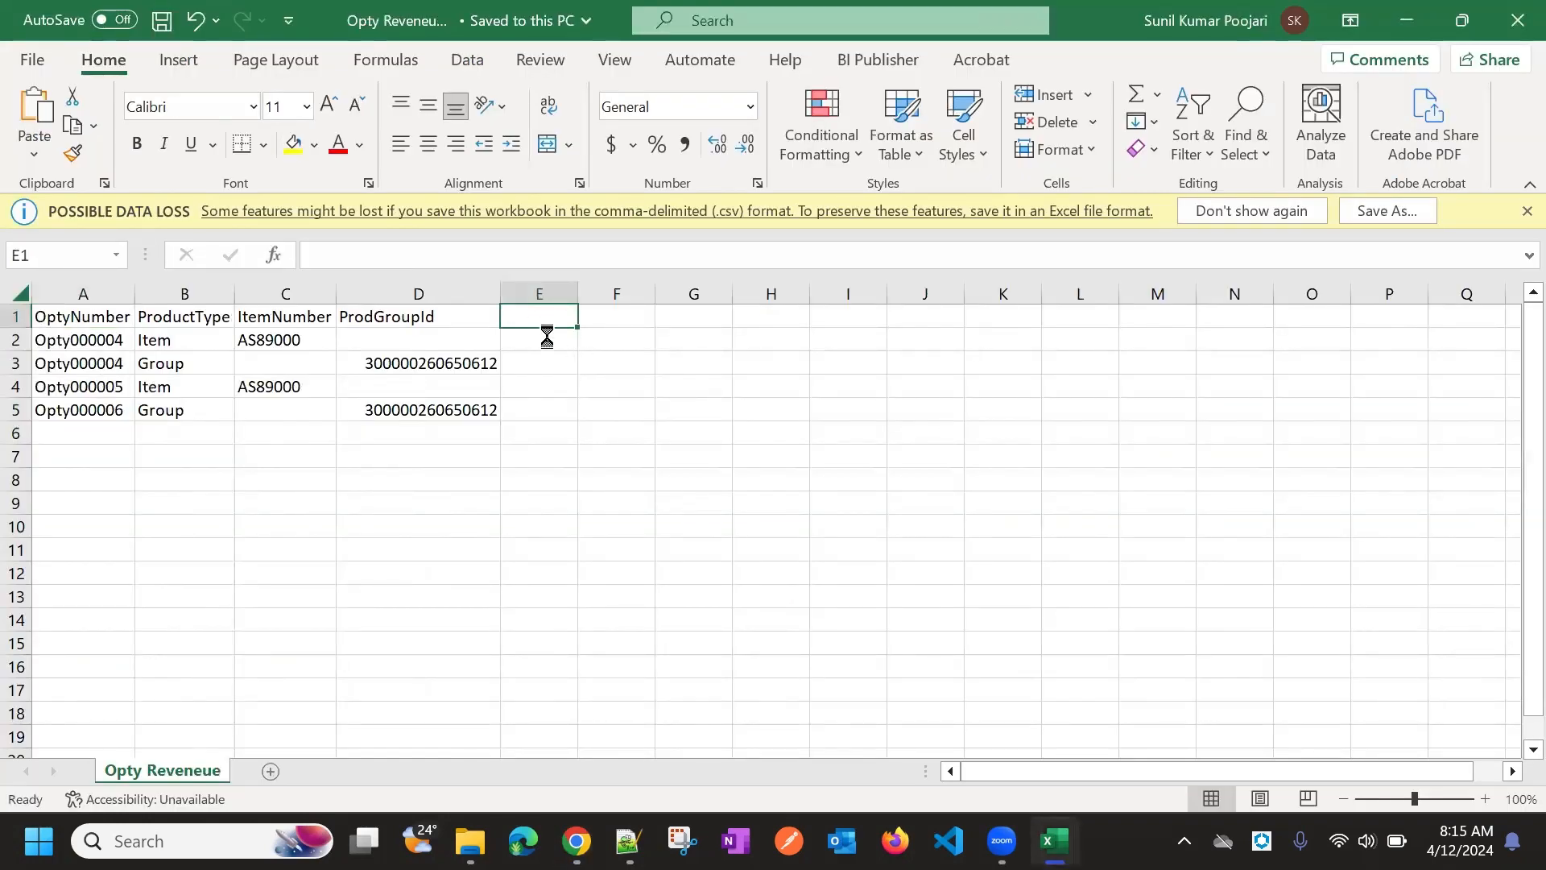
key("ctrl+v")
left_click(546, 336)
key("alt+Tab")
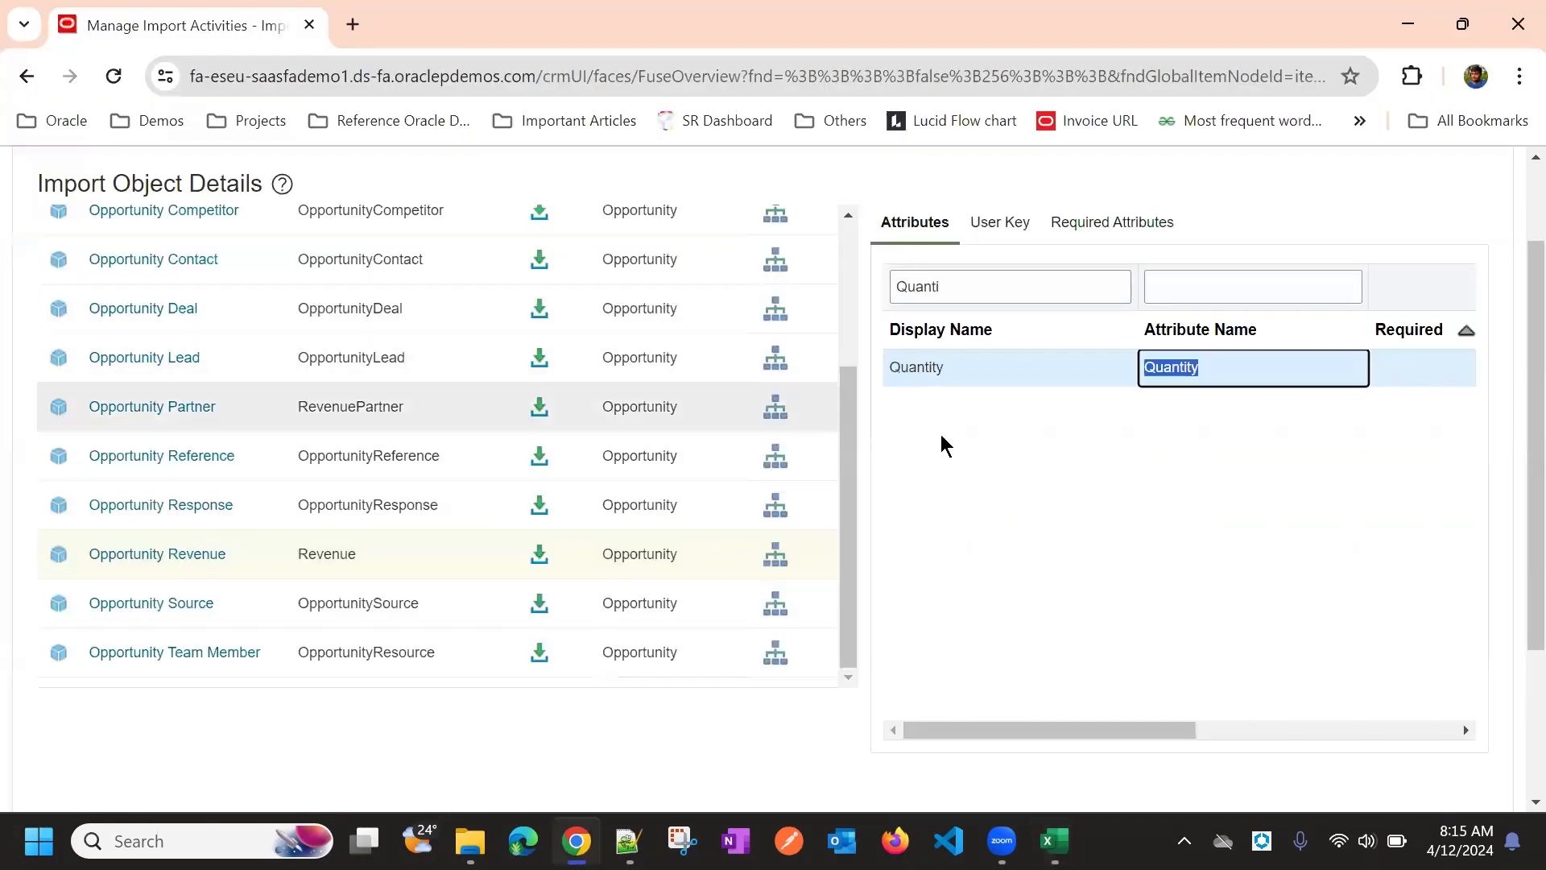
key("alt+Tab")
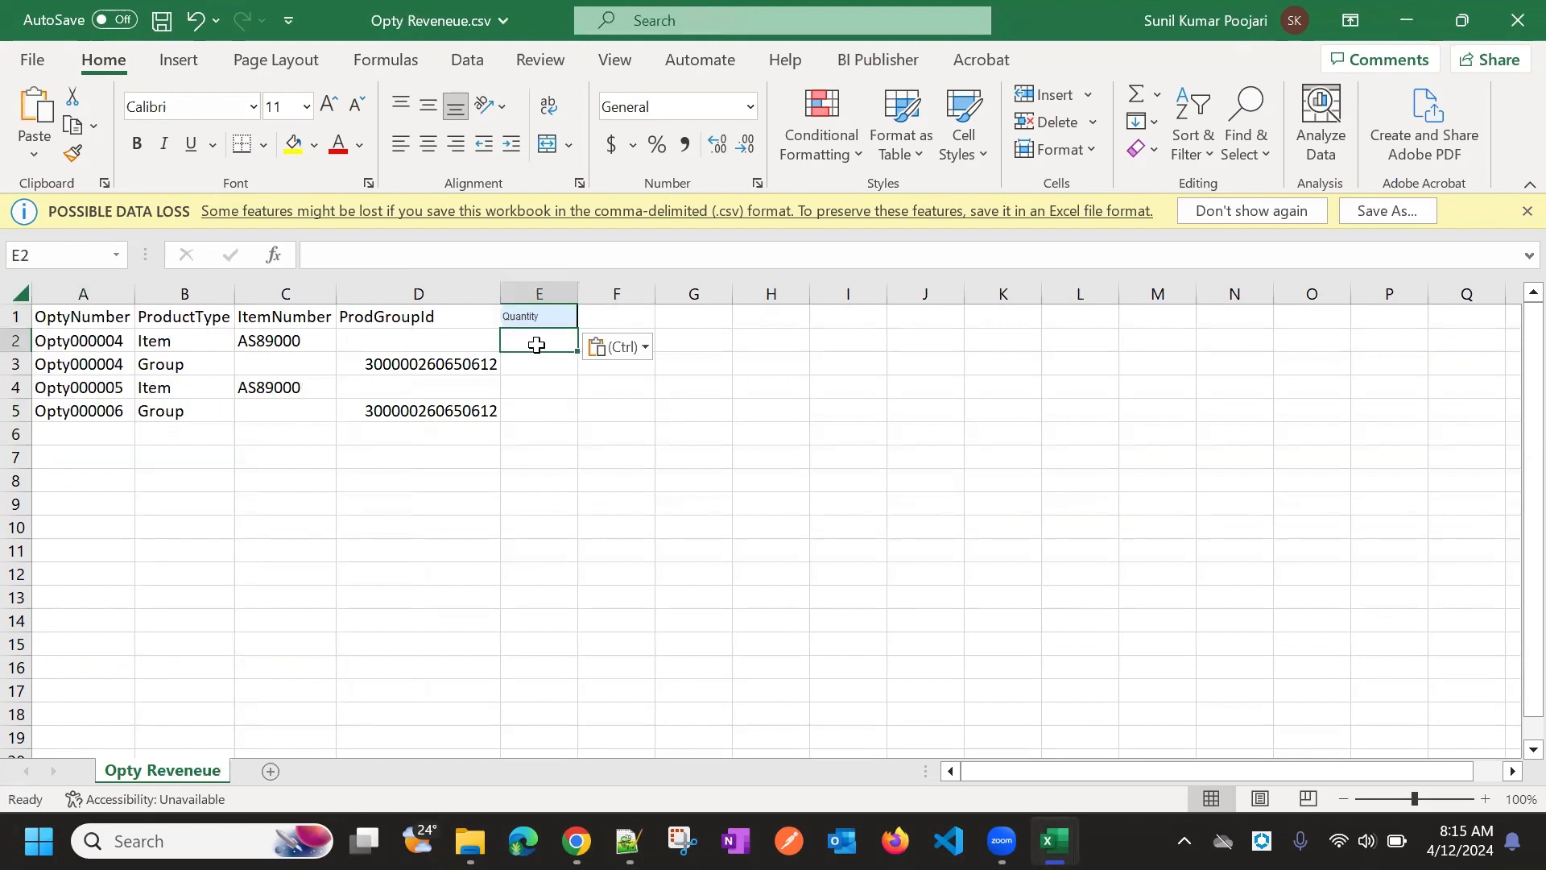
Enter Quantity values 12, 2, 24 and 56 in E2:E5, then switch back to Oracle
type("12")
left_click(536, 360)
type("2")
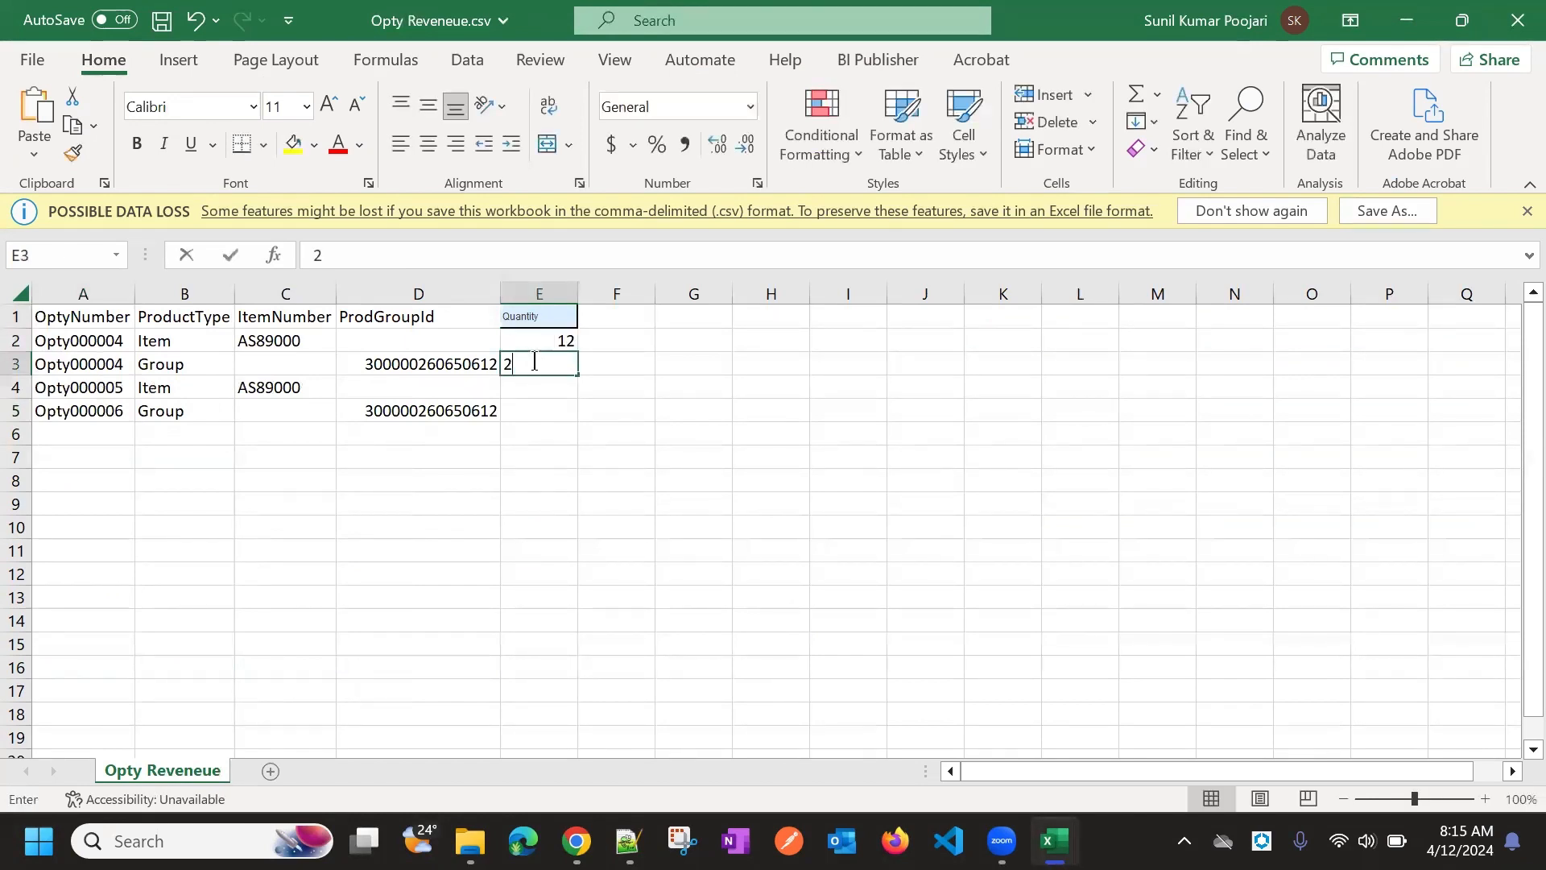
left_click(552, 392)
type("2")
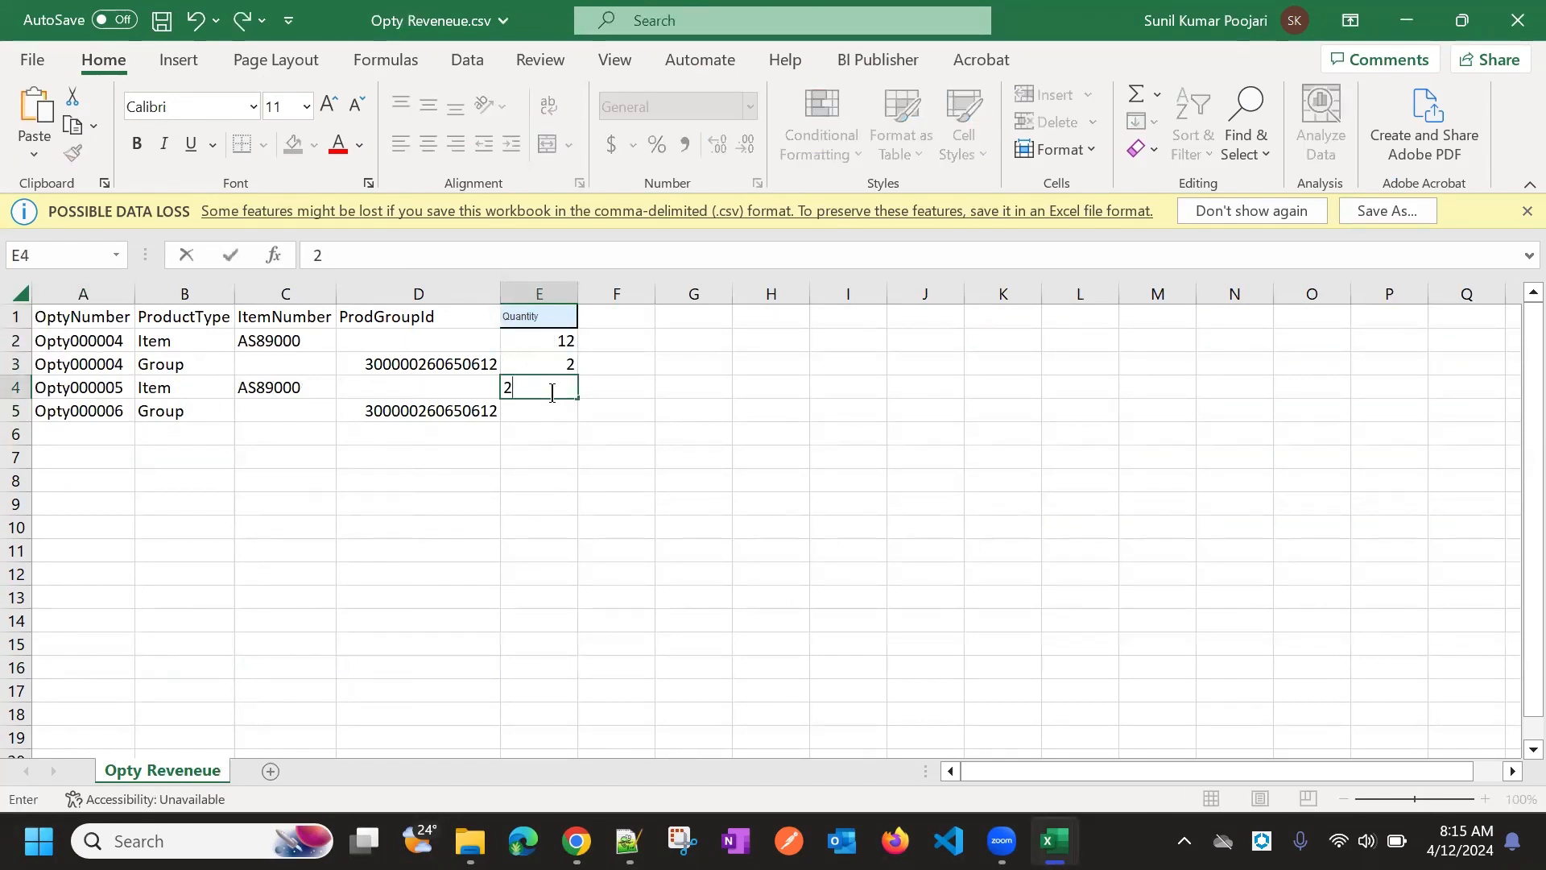
type("4")
left_click(549, 406)
type("56")
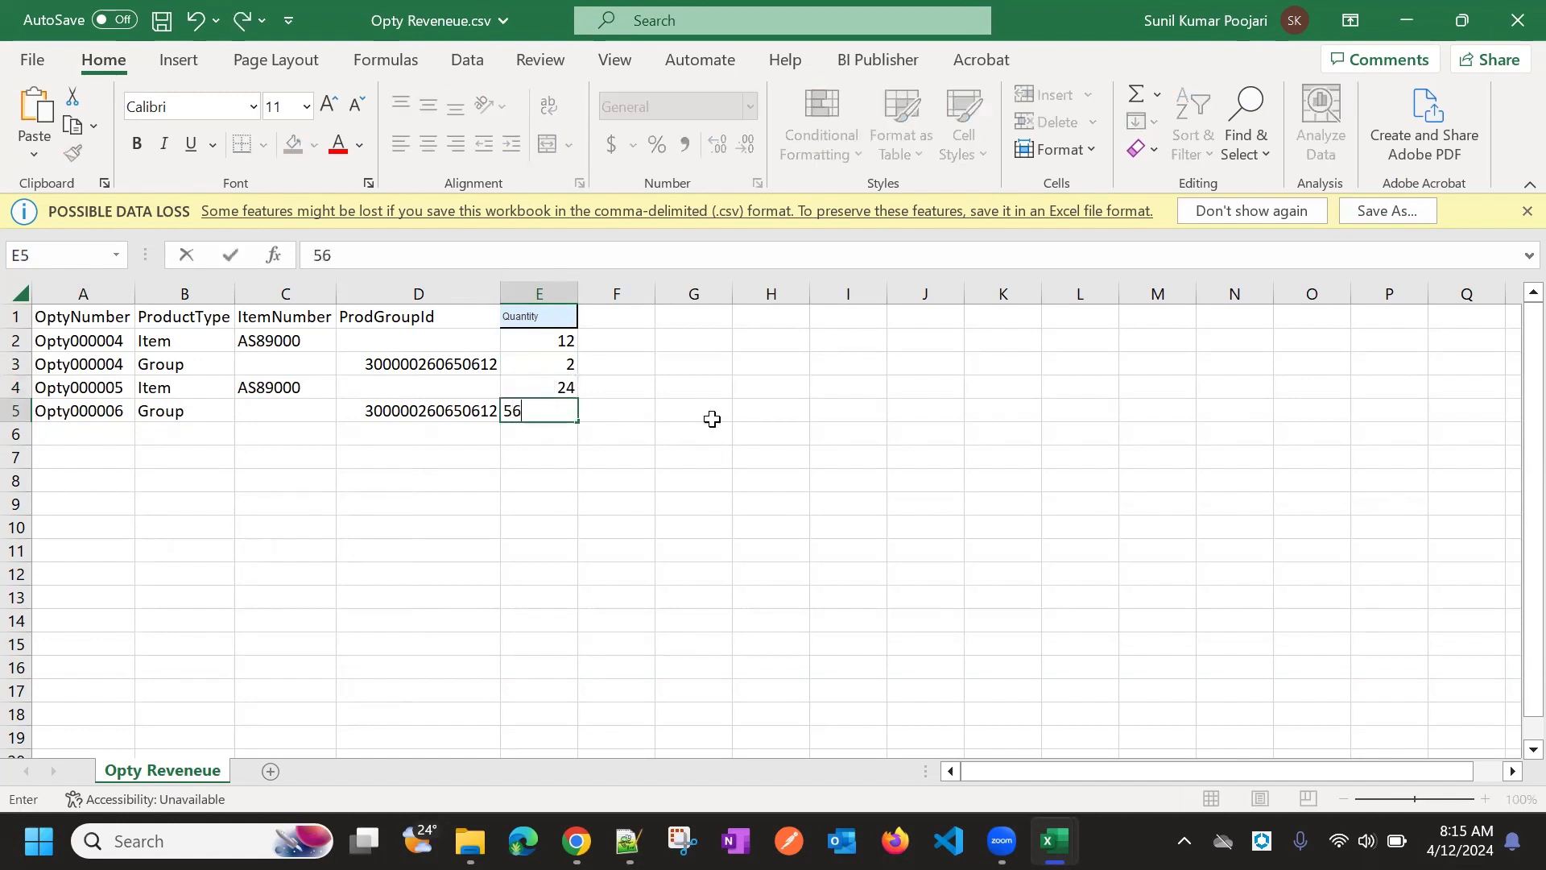
left_click(711, 419)
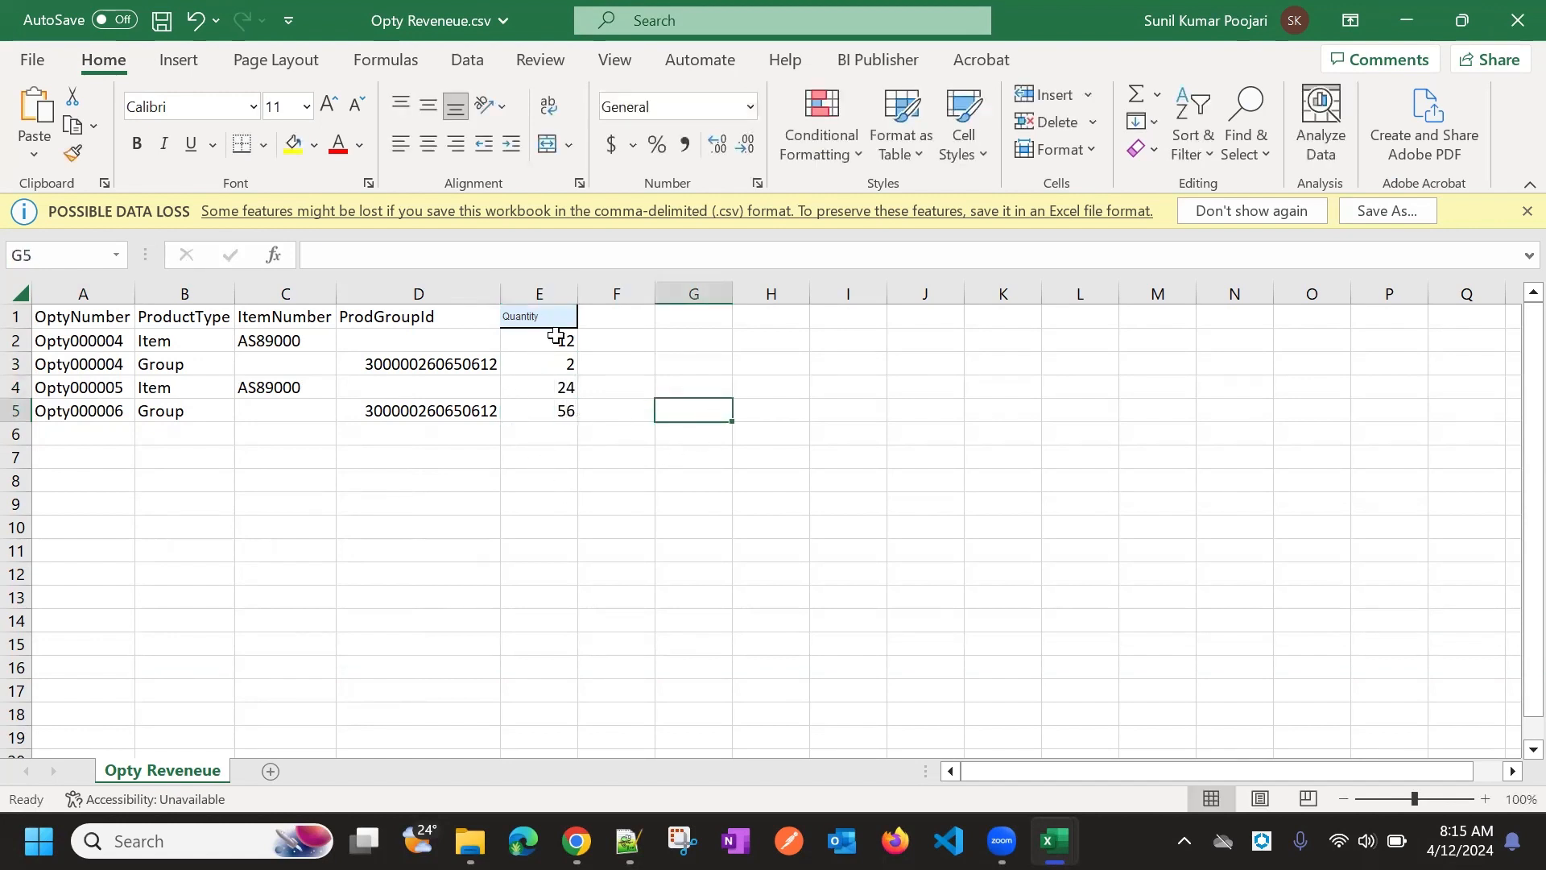
key("alt+Tab")
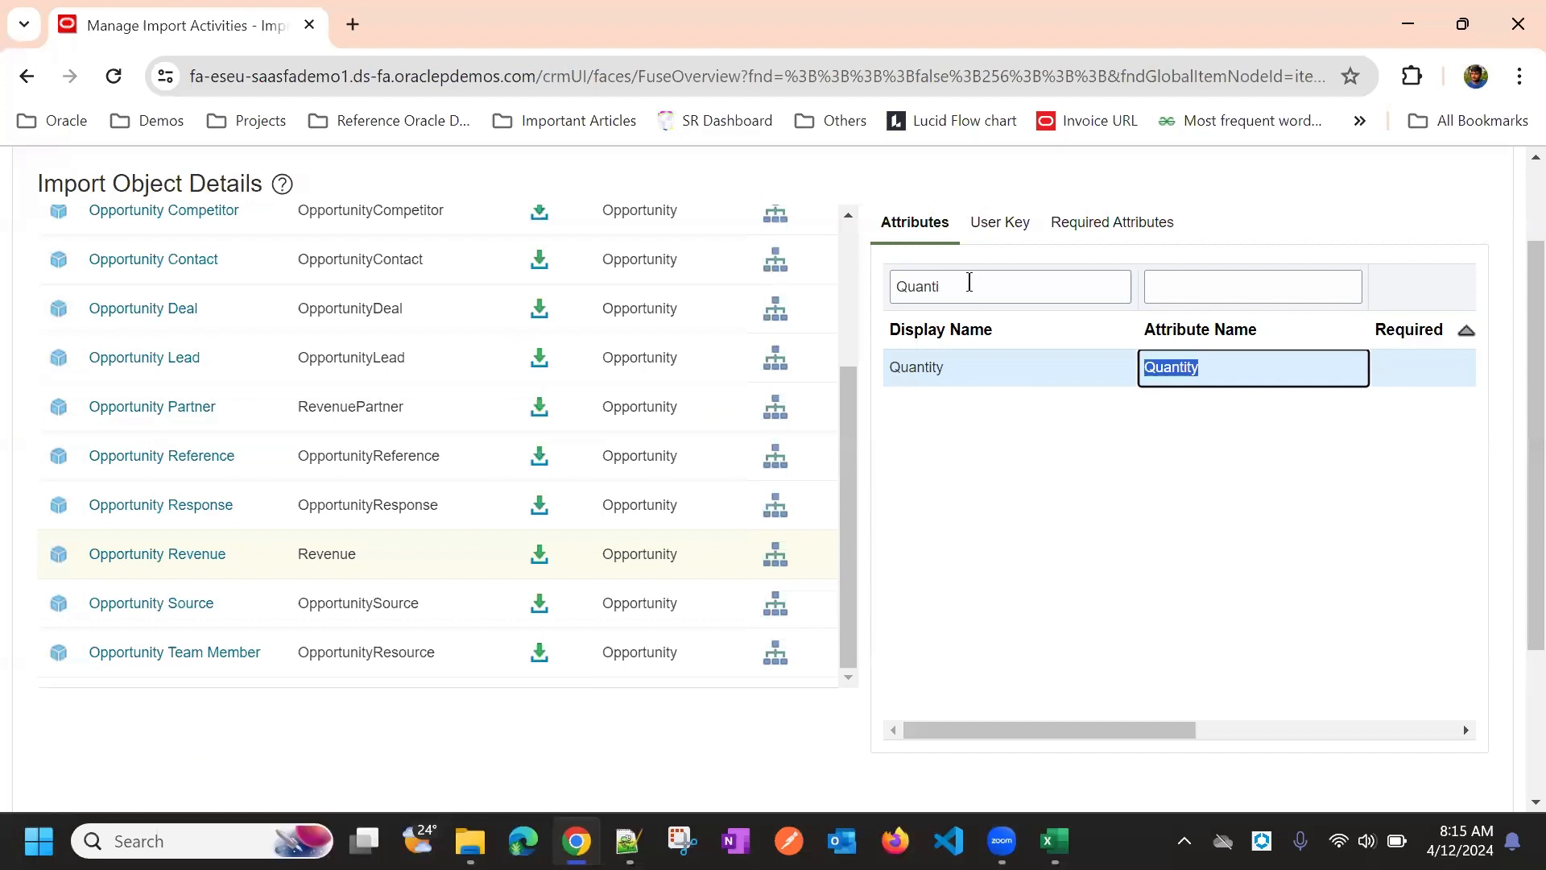
Filter the import attributes by Amount to find the RevnAmount attribute name
double_click(972, 282)
key("BackSpace")
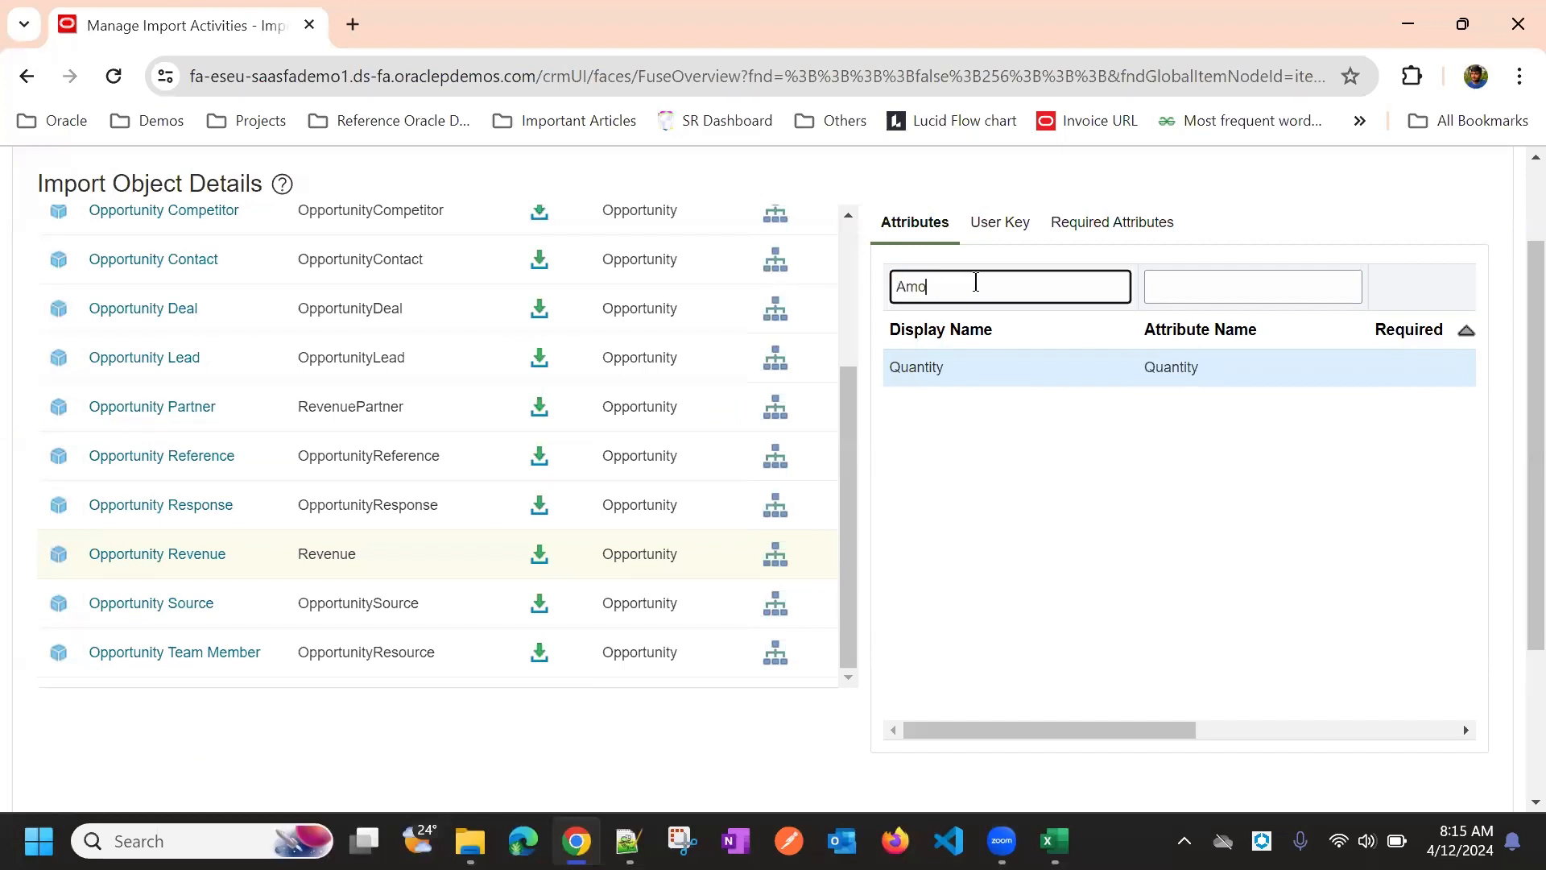
type("Amoutn")
key("Return")
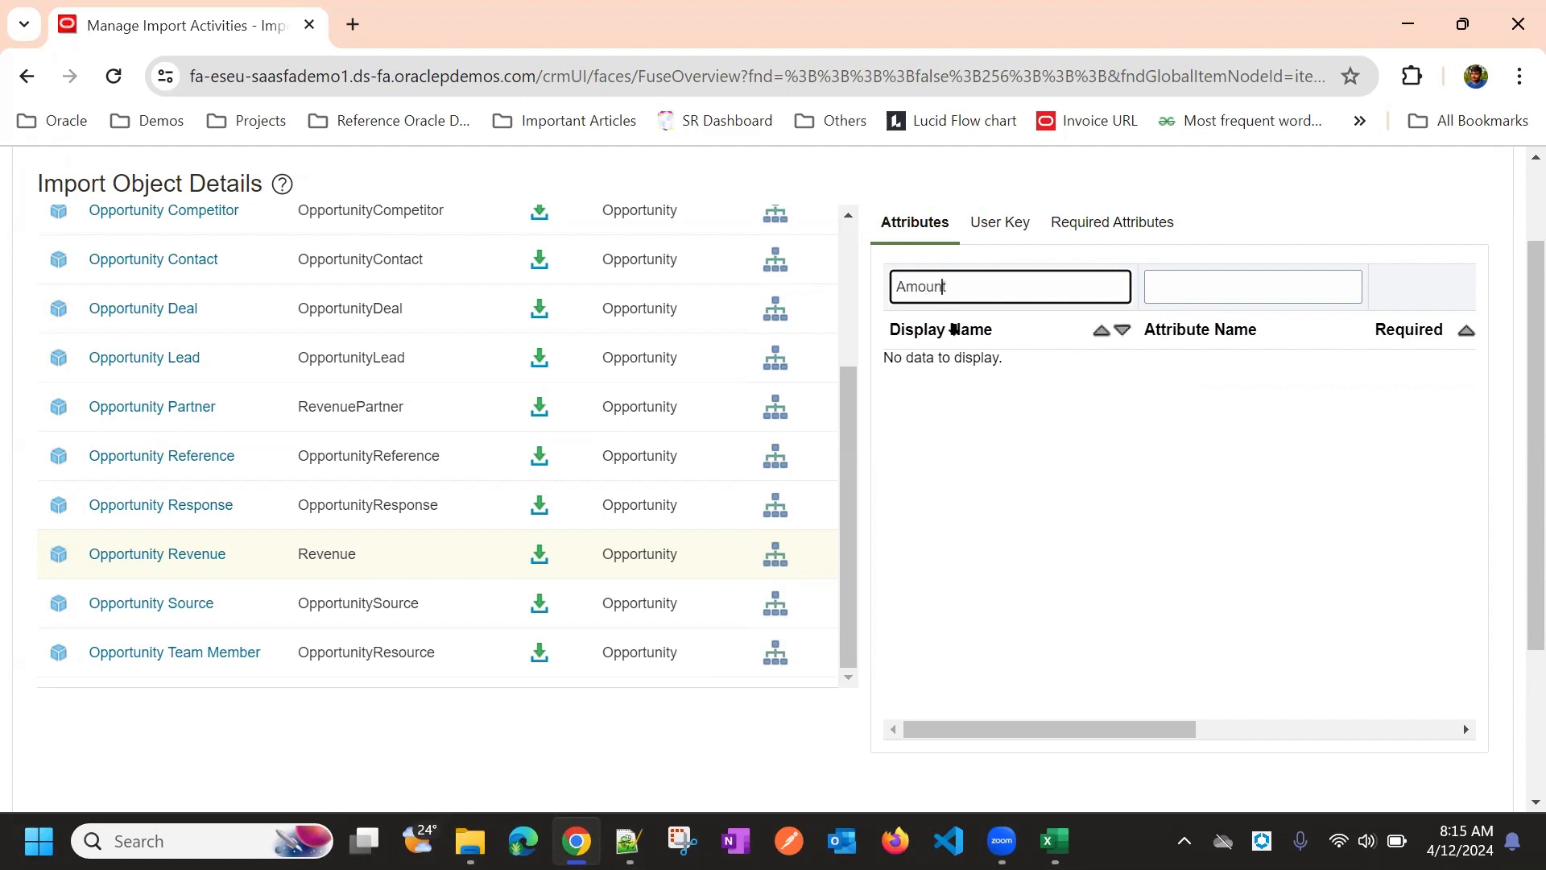
key("Return")
left_click(1186, 366)
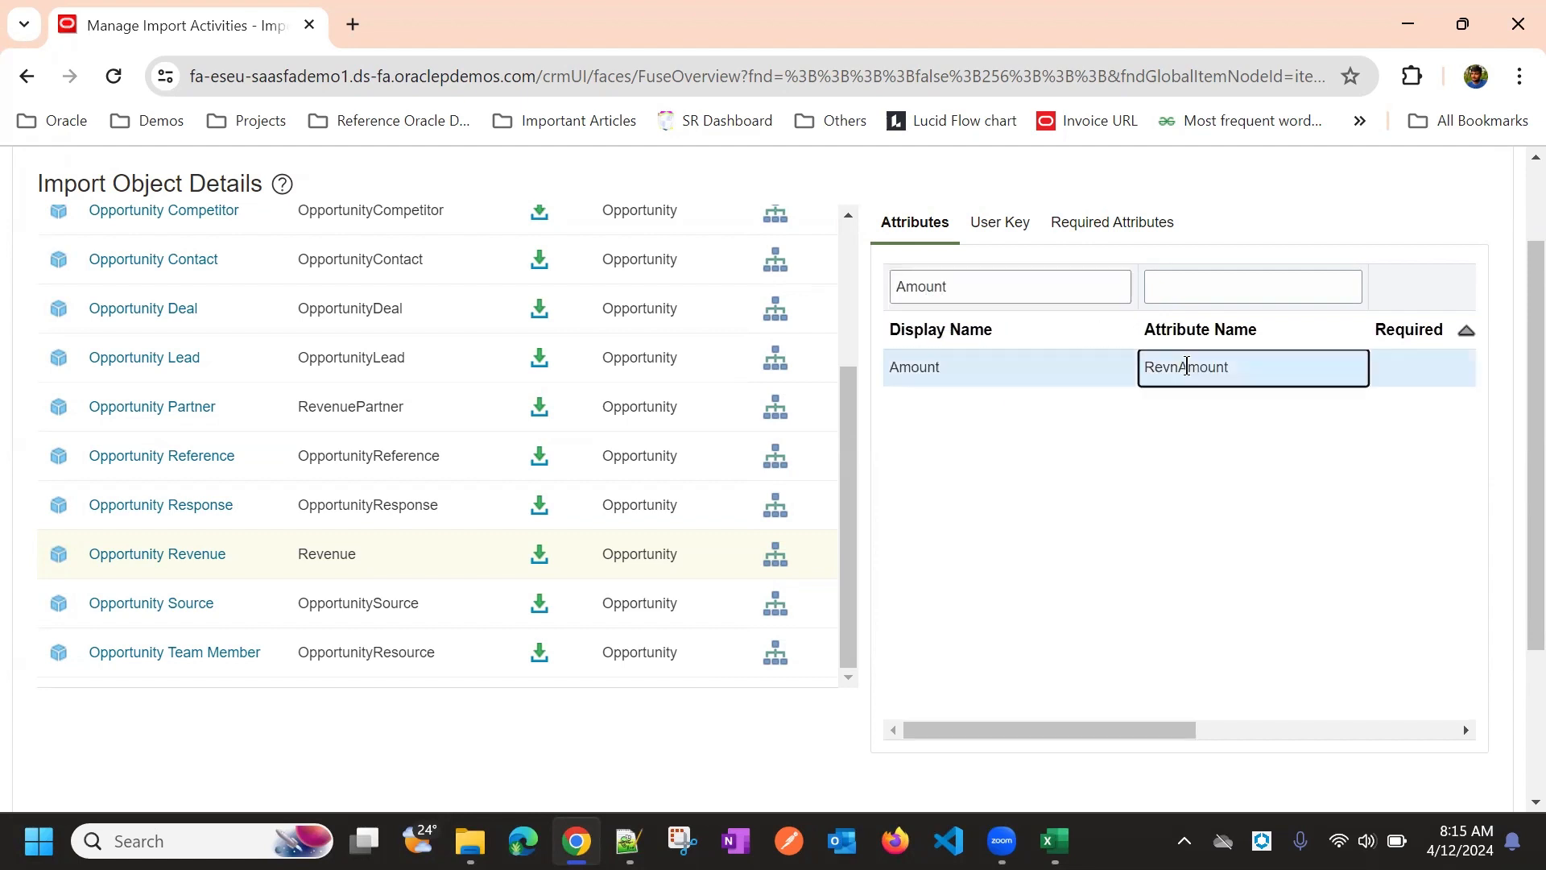
double_click(1186, 366)
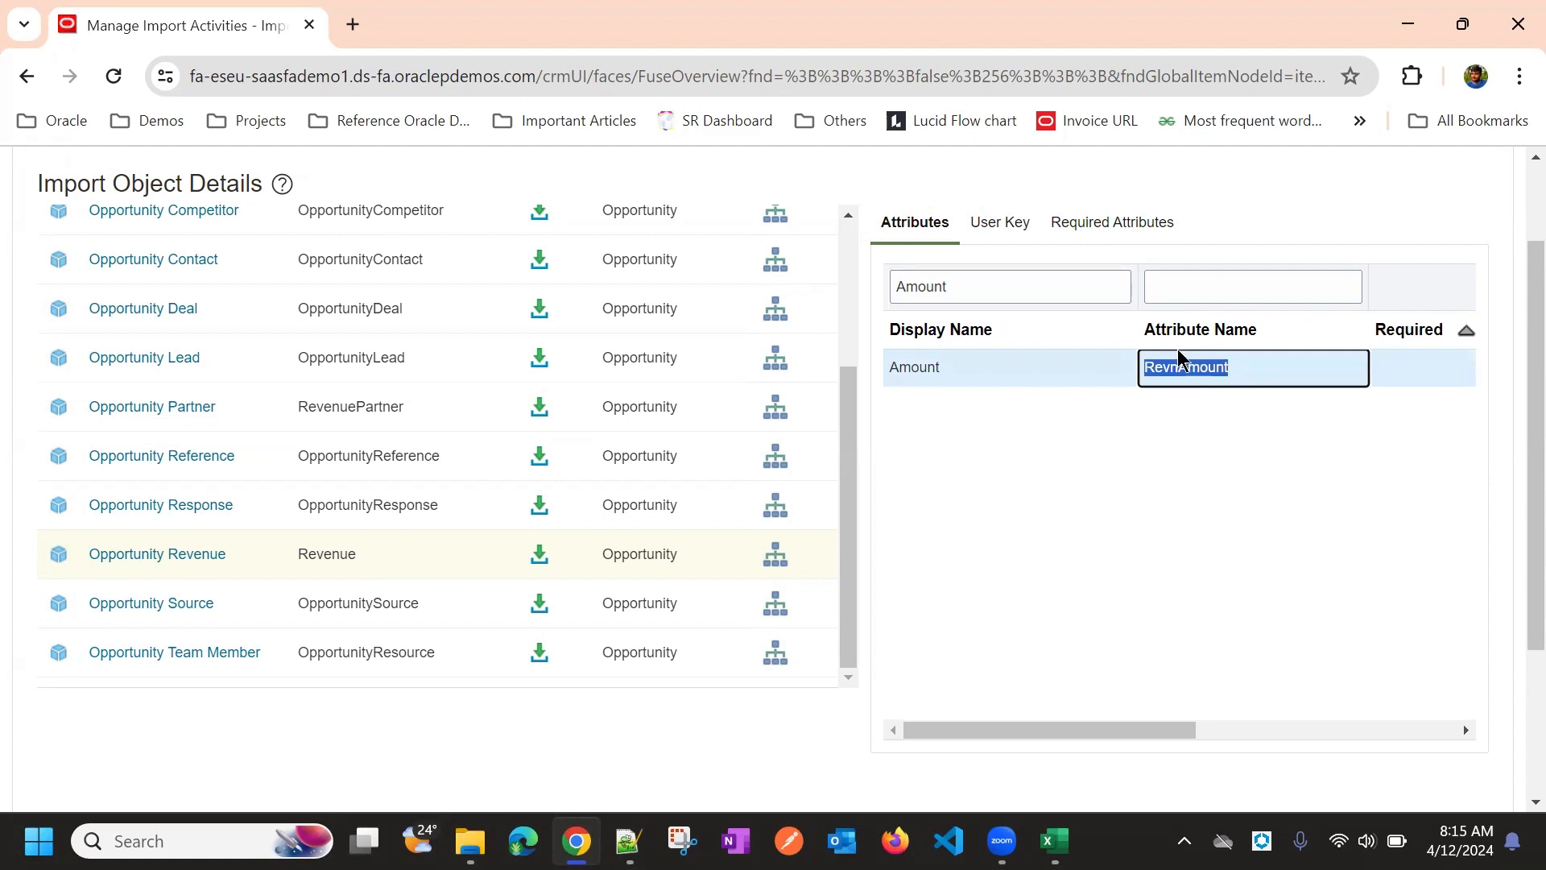
left_click(435, 554)
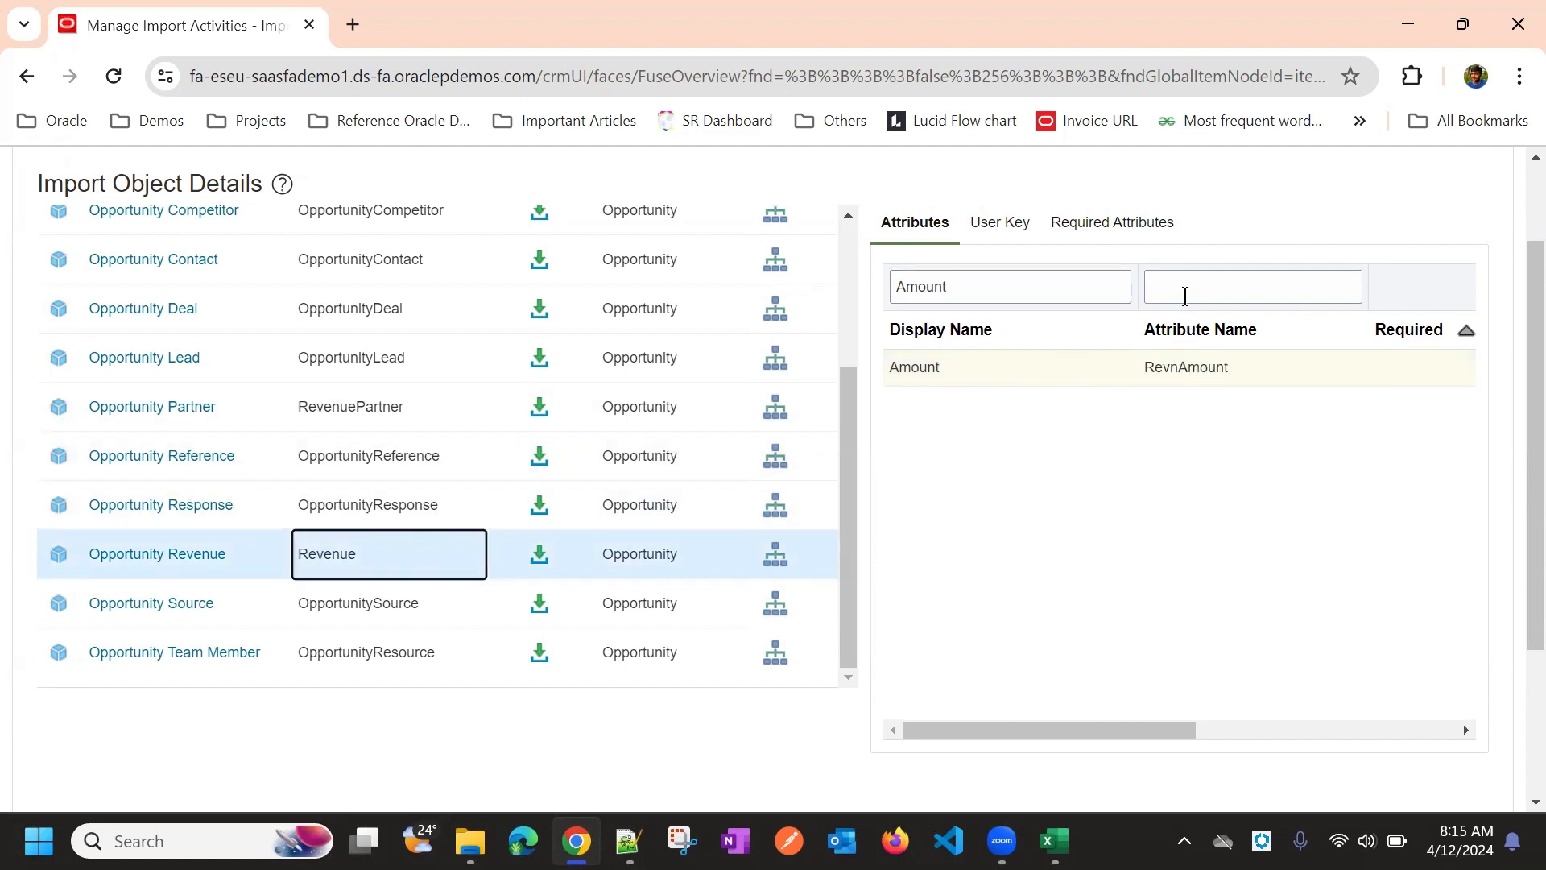
Filter the attributes for Price using the display name and attribute name filters
left_click(1185, 293)
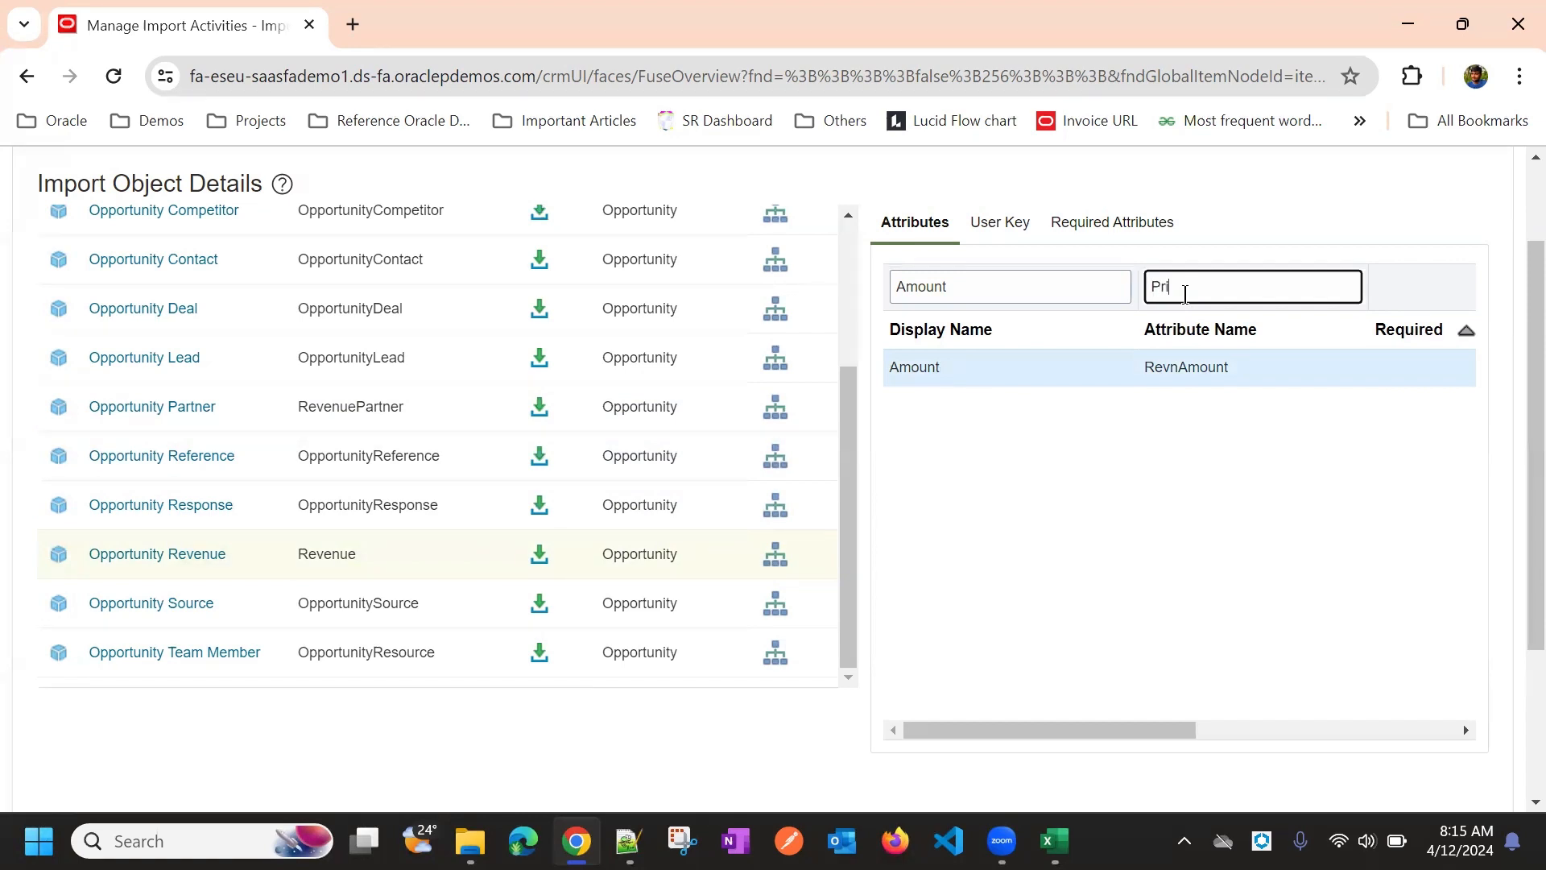
key("Return")
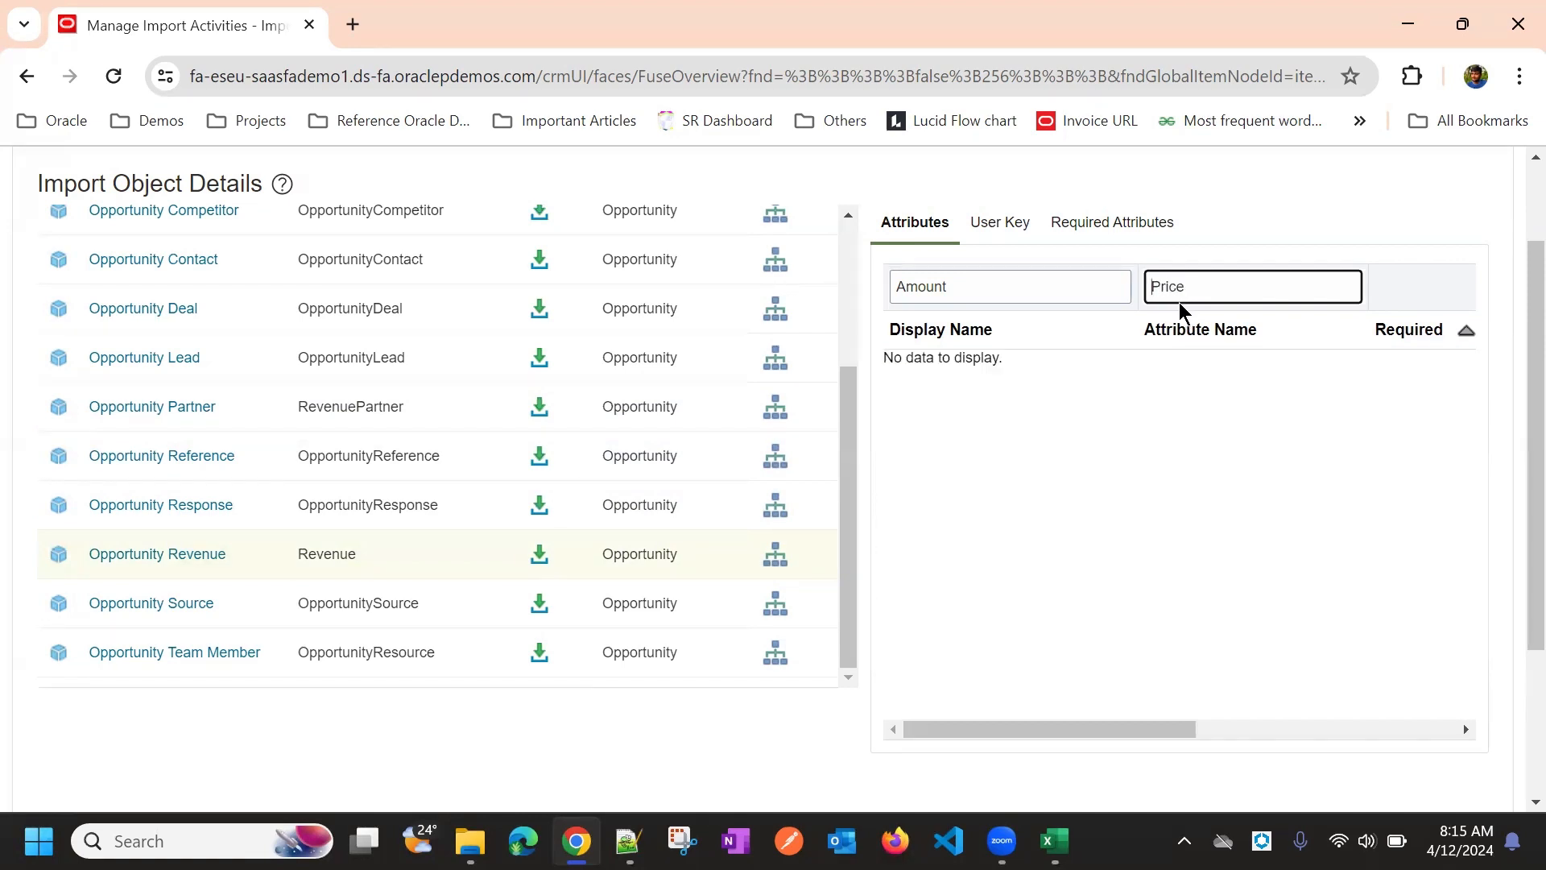
double_click(1065, 298)
key("BackSpace")
left_click(1220, 291)
key("Return")
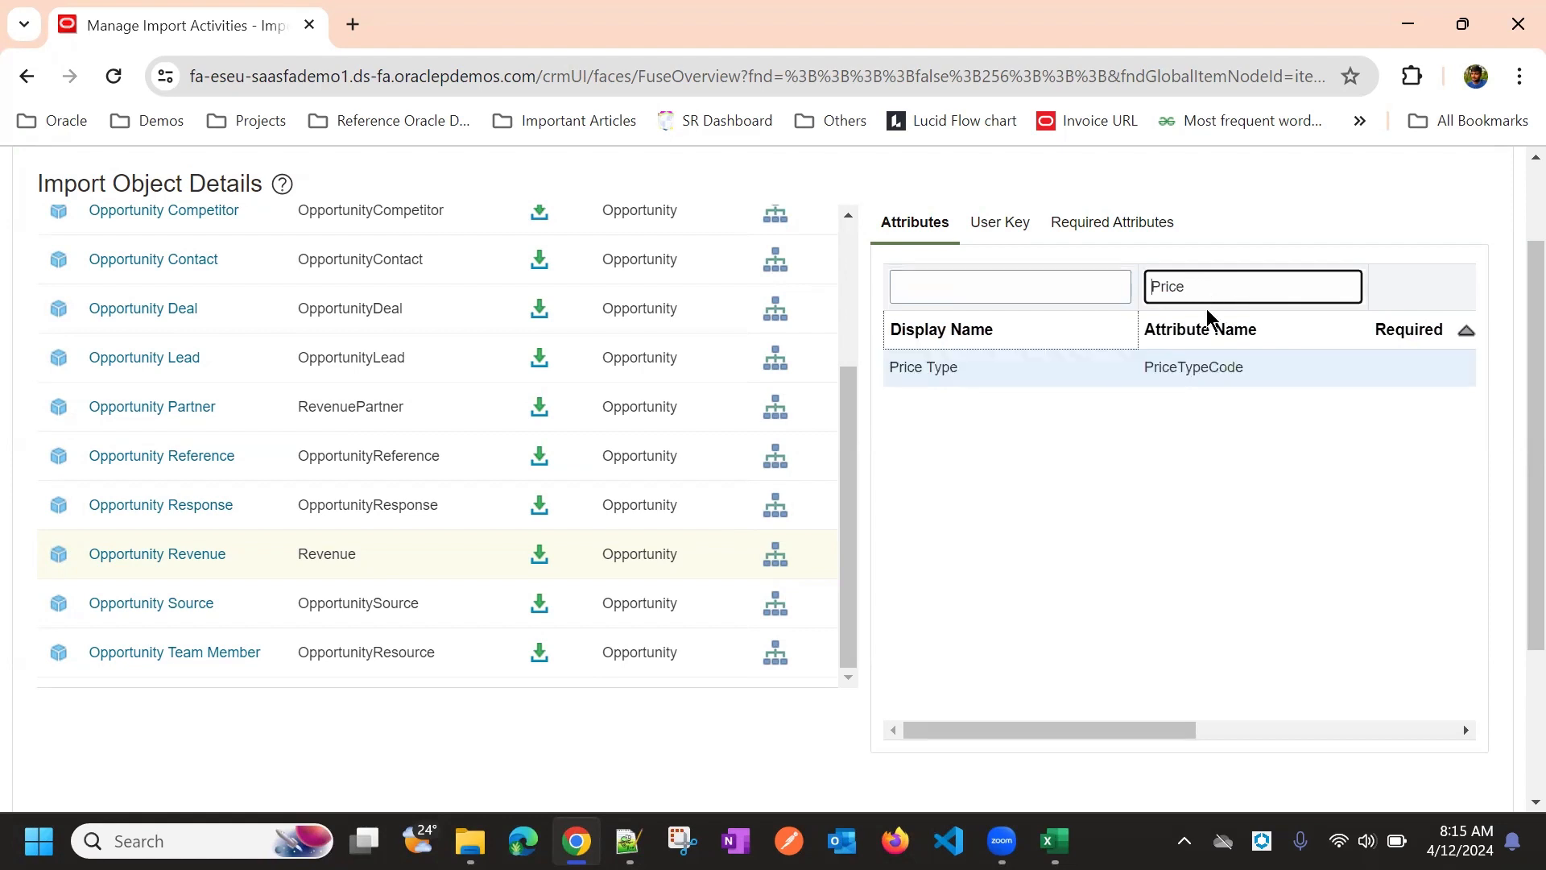
left_click(1034, 285)
type("Price")
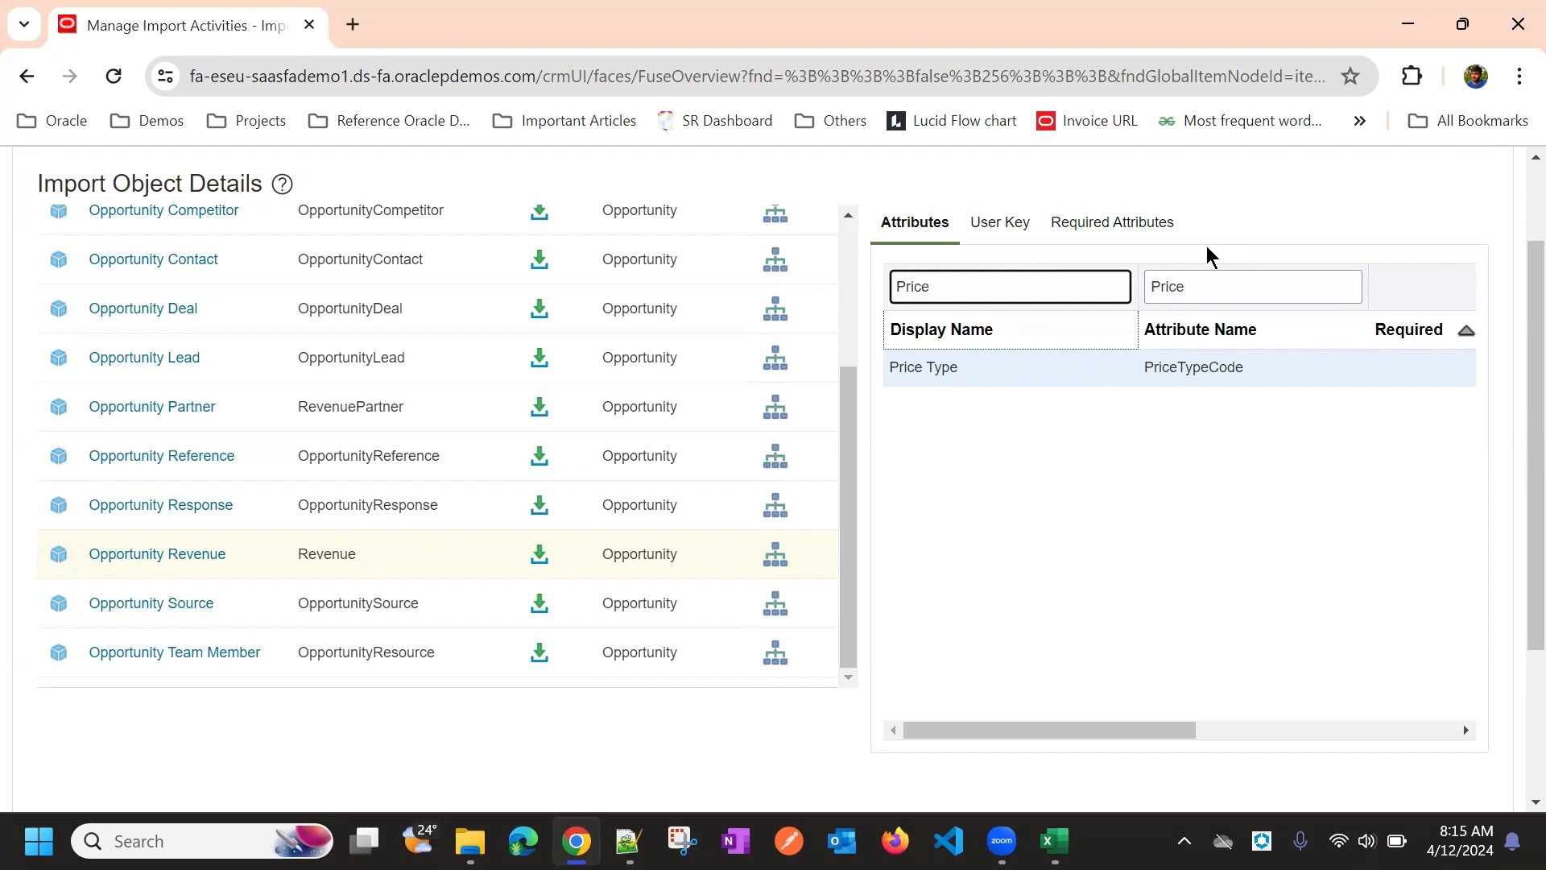
left_click(1190, 286)
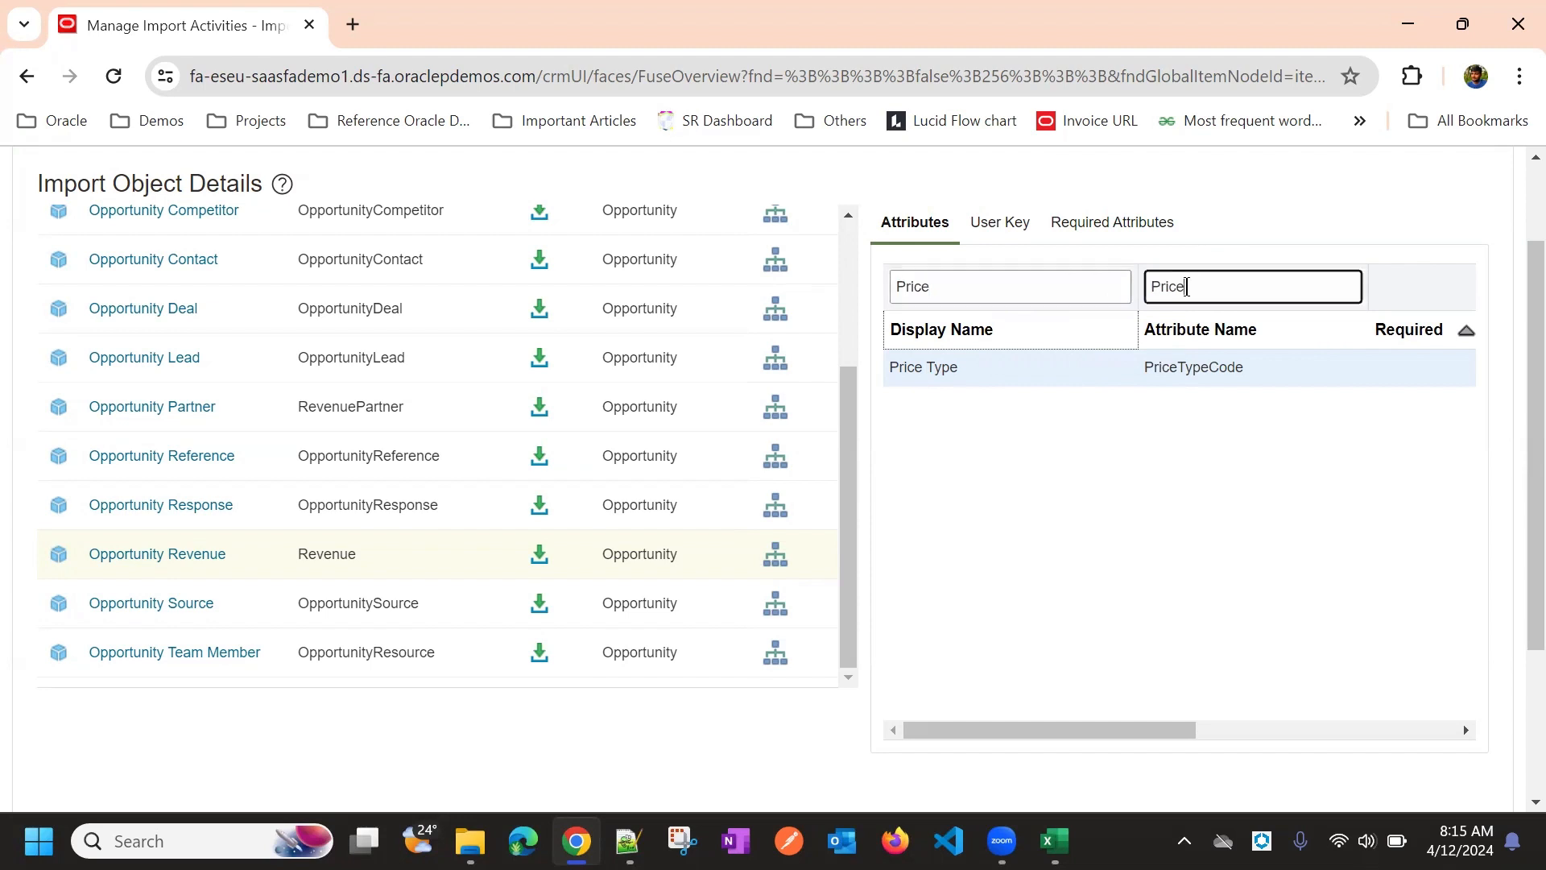
double_click(1188, 286)
key("BackSpace")
left_click(995, 277)
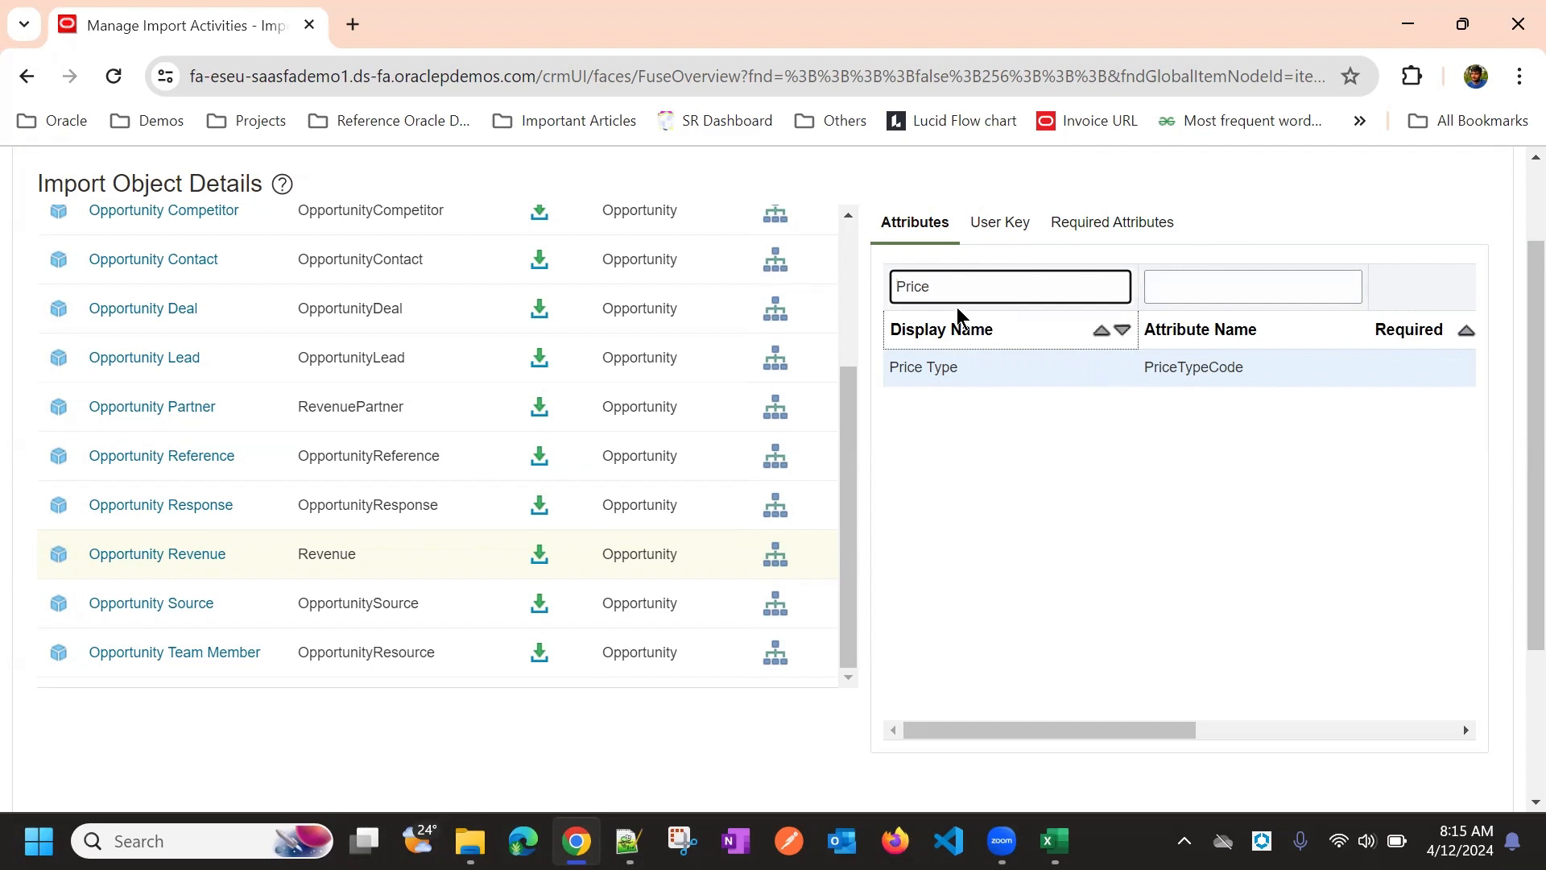
double_click(942, 288)
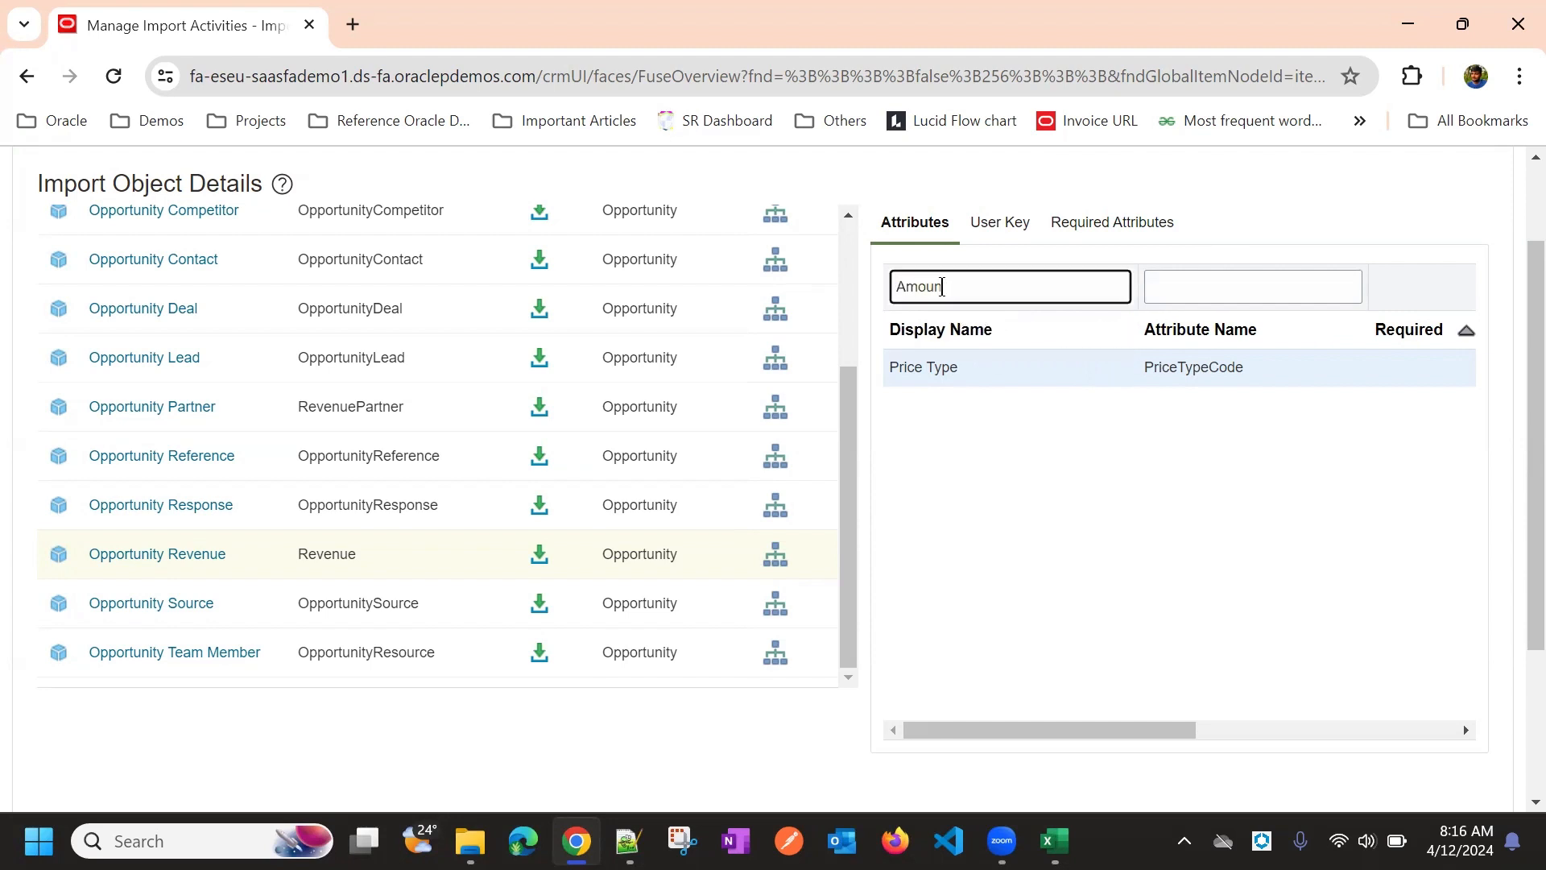
Check the spreadsheet columns, then drag the page address onto the tab strip for a second tab
key("alt+Tab")
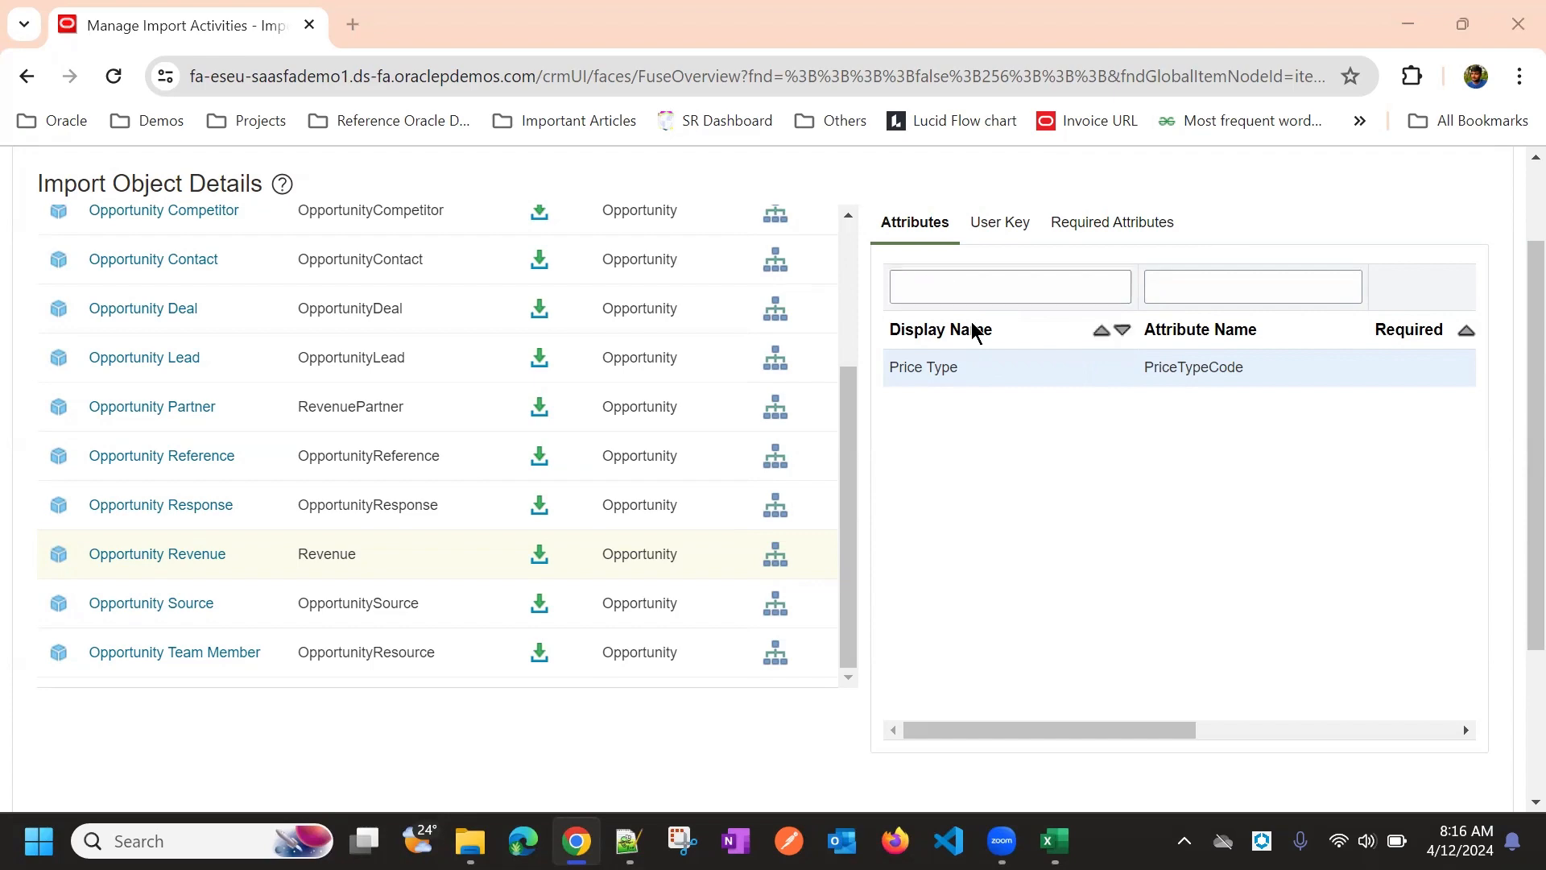
key("alt+Tab")
scroll(656, 281, "up", 1)
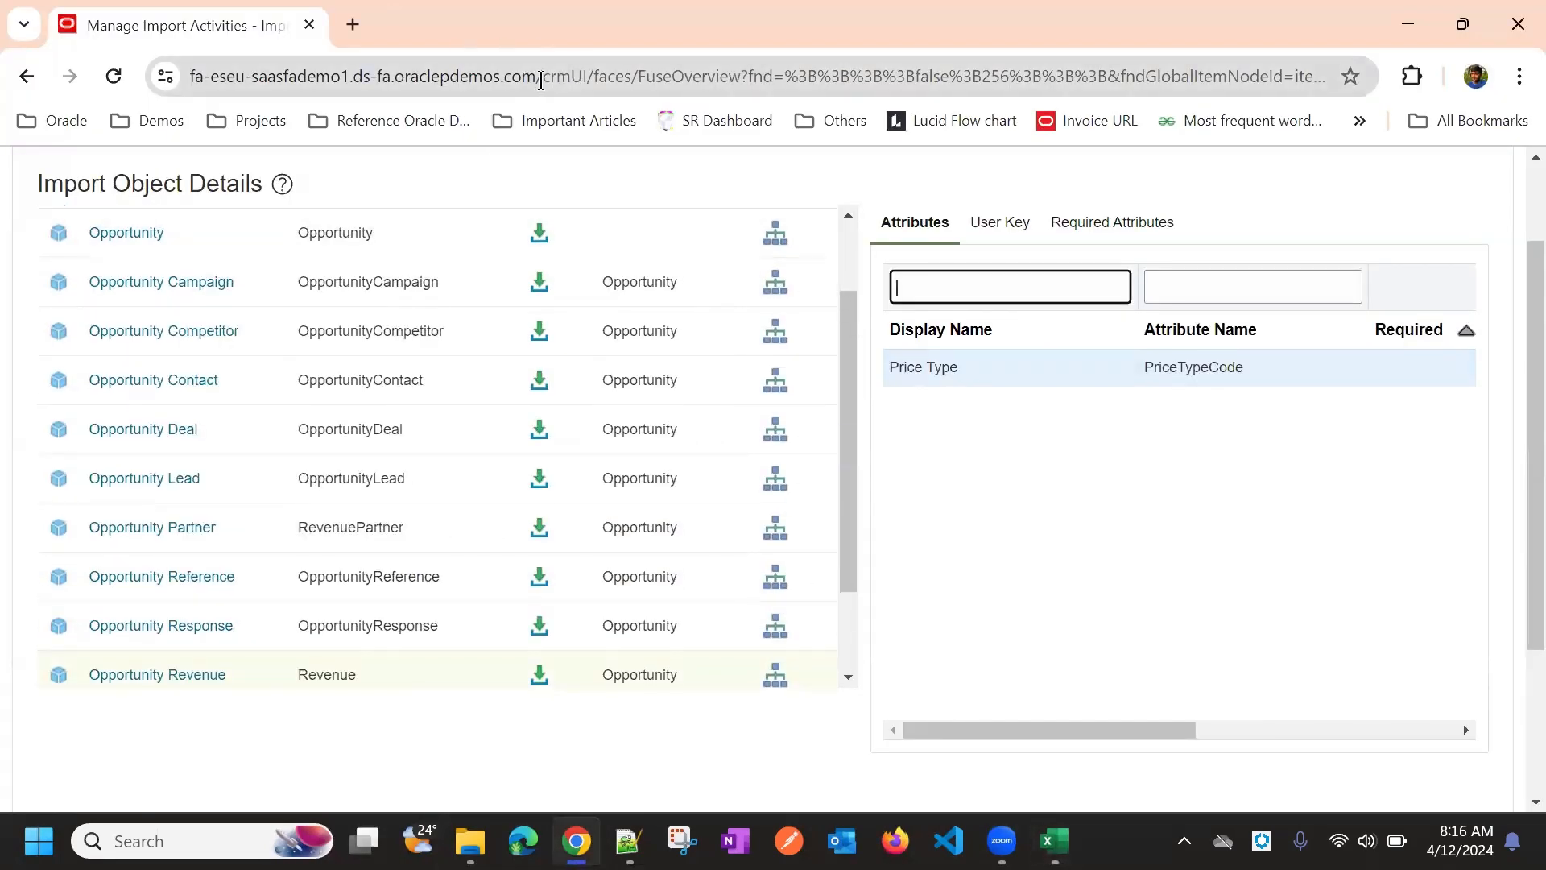
left_click_drag(534, 78, 377, 29)
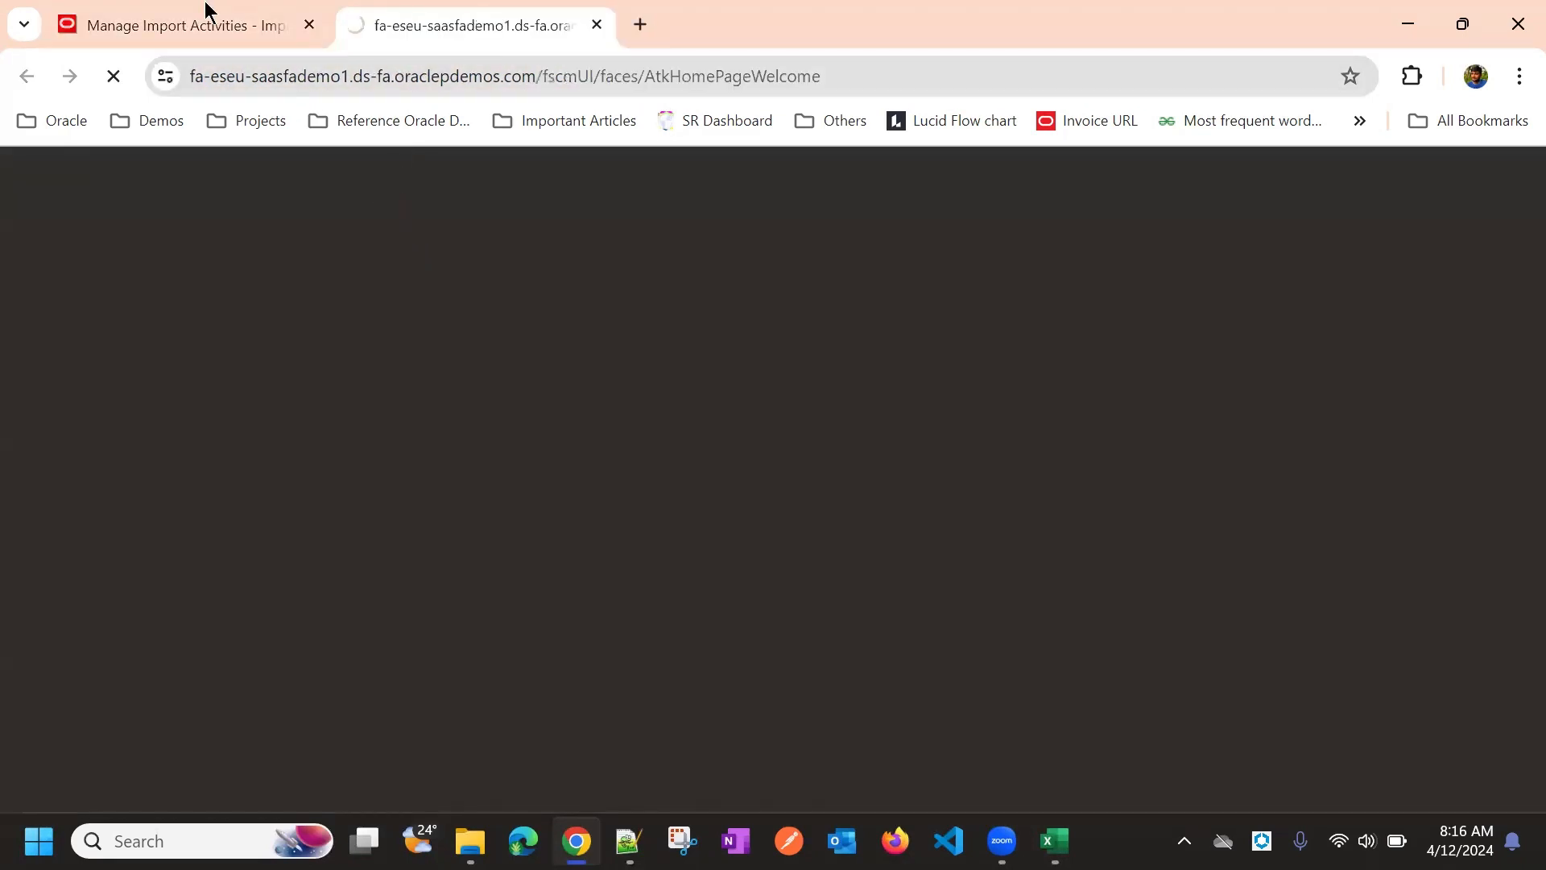
Open the Sales > Opportunities work area in the new second tab
left_click(207, 16)
left_click(531, 11)
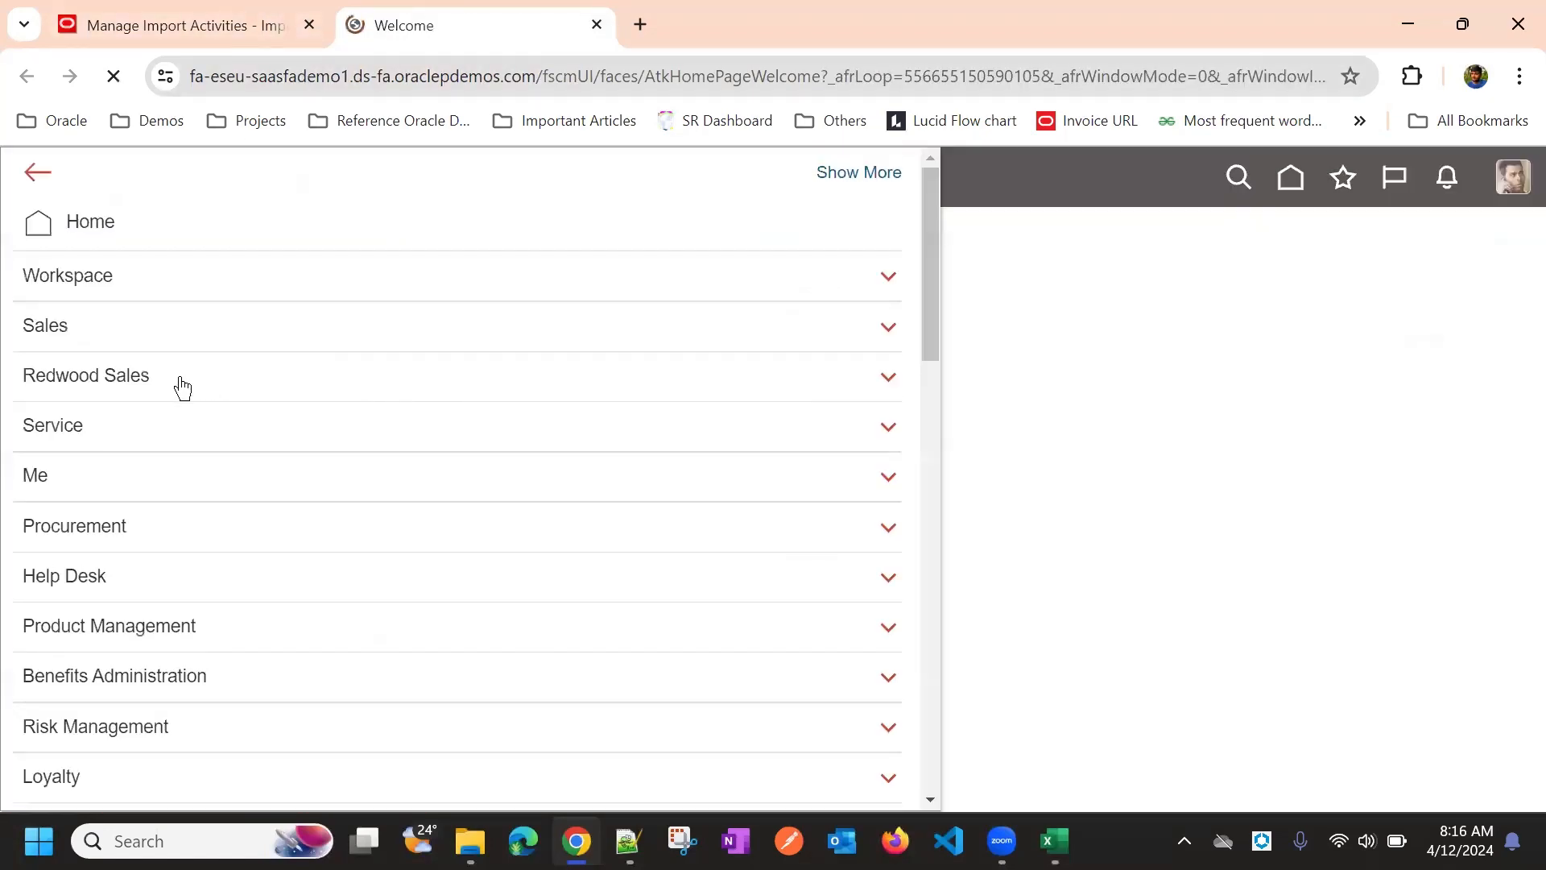
left_click(125, 330)
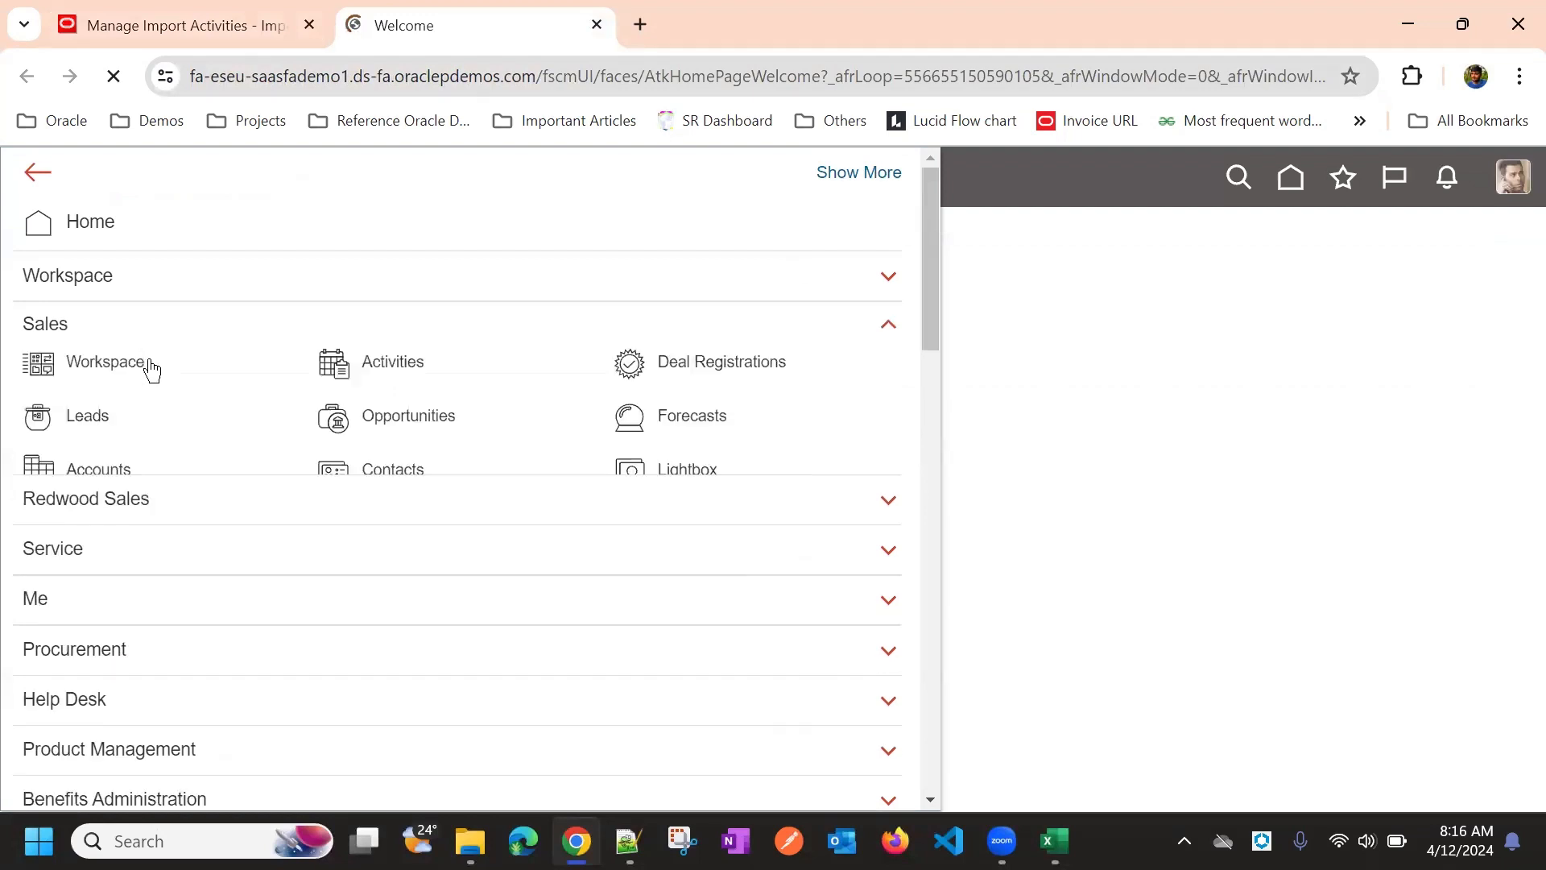
left_click(395, 407)
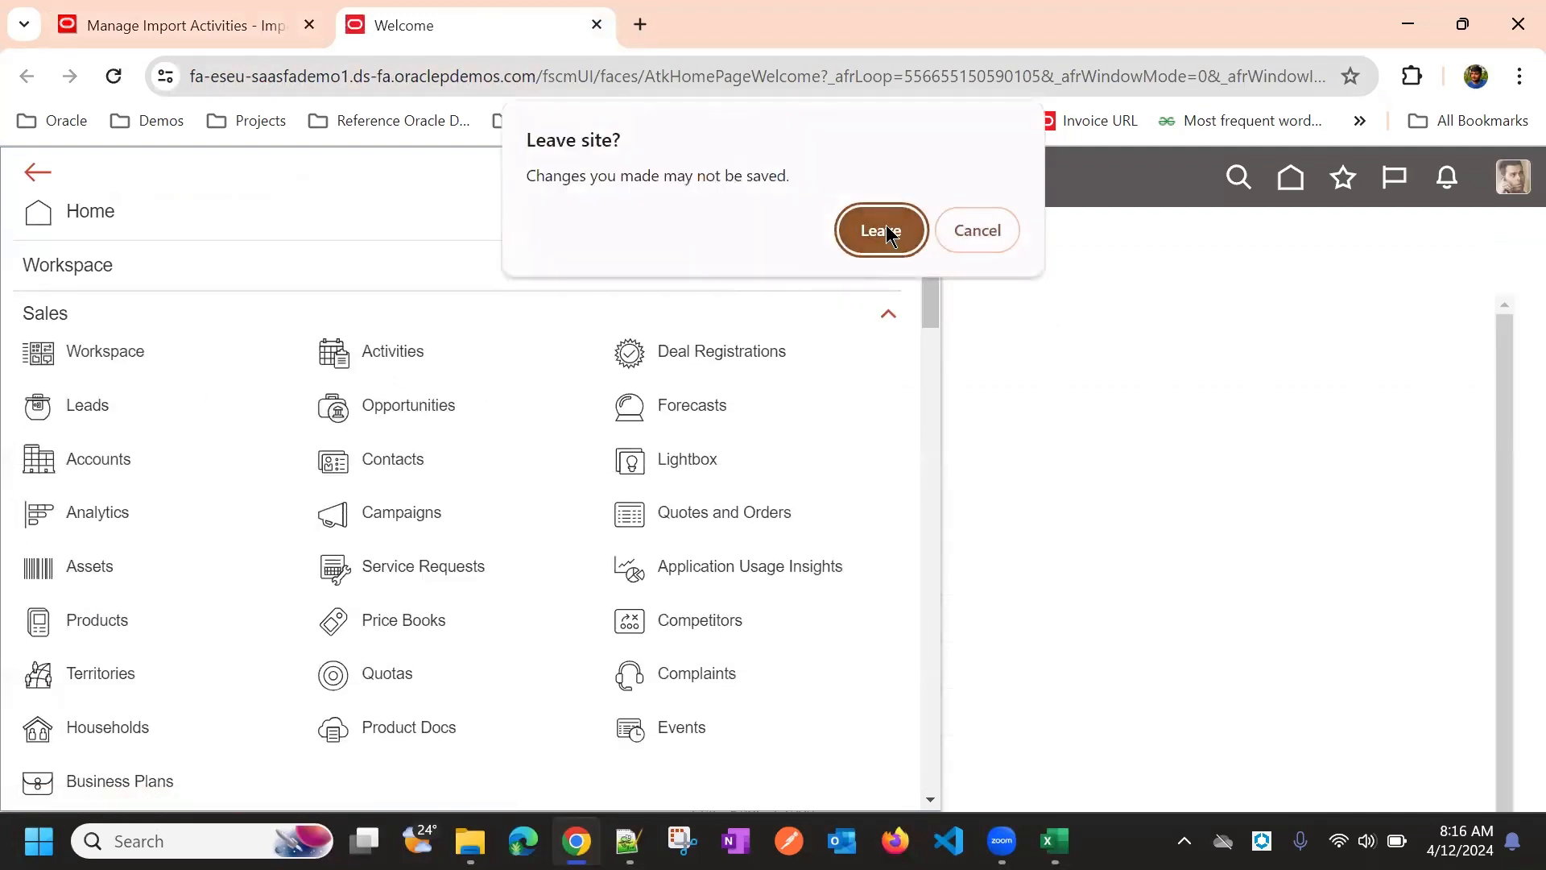
left_click(886, 228)
Filter the import attributes by %Price% and copy UnitPrice, the Estimated Price attribute
left_click(258, 16)
left_click(1003, 284)
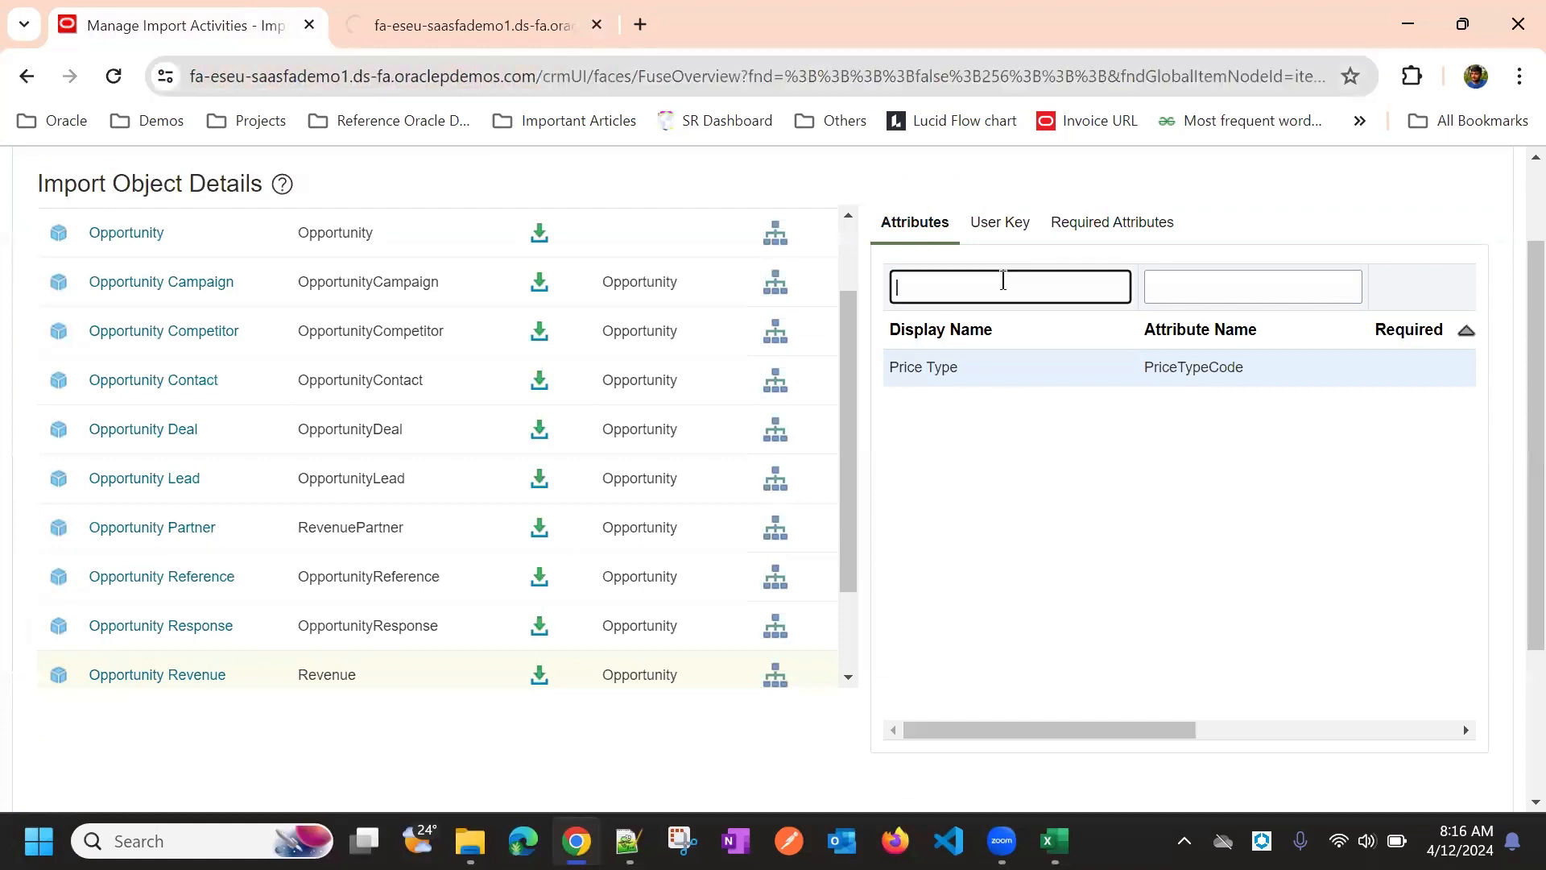
type("Amoun")
key("BackSpace")
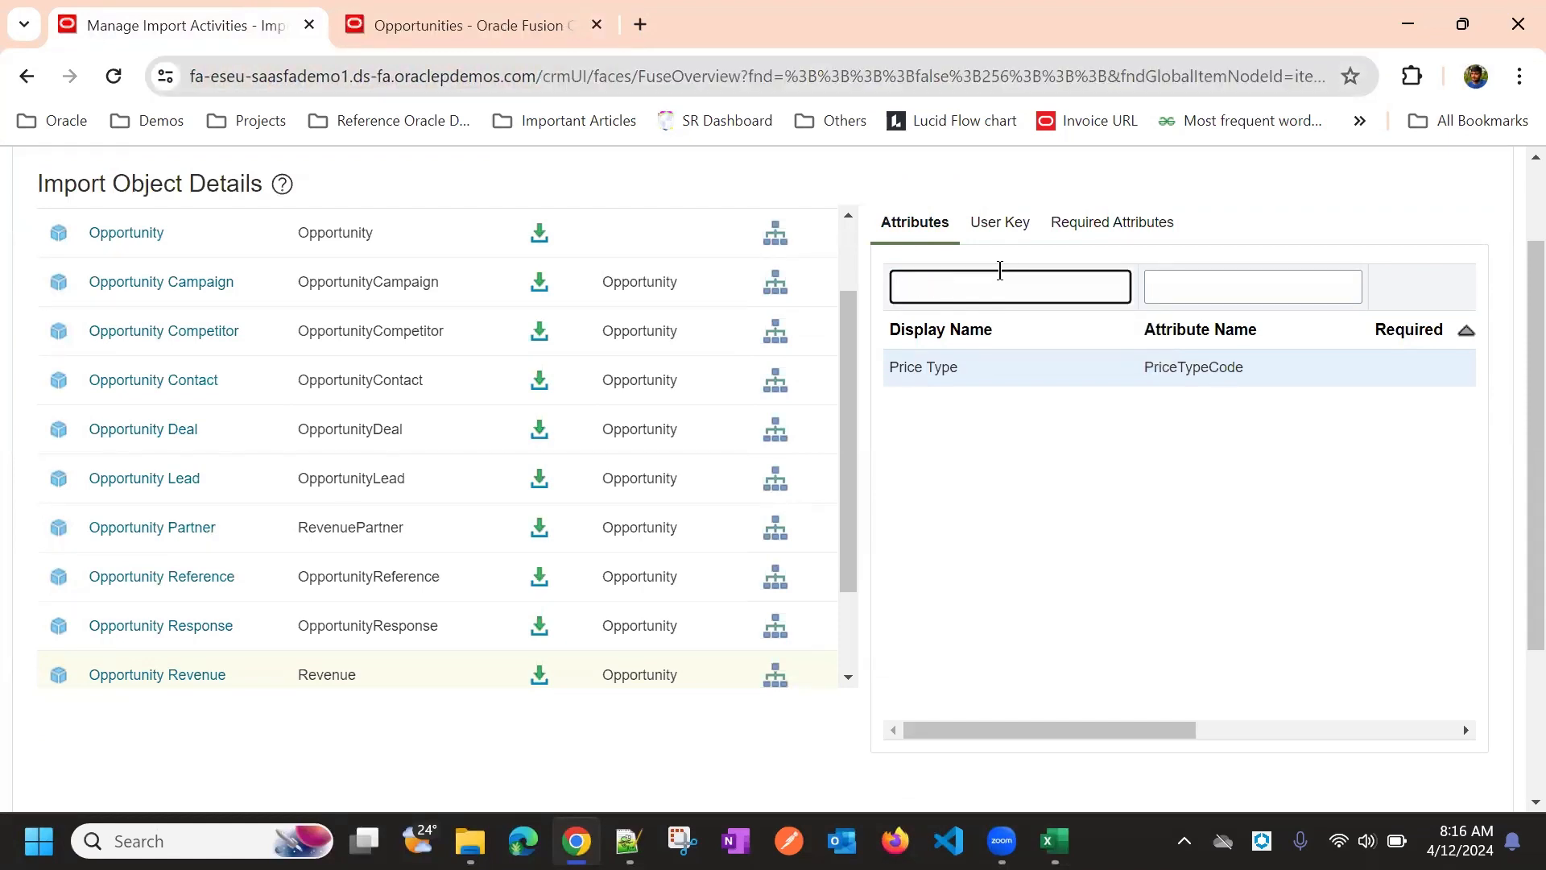
type("%Price%")
key("Return")
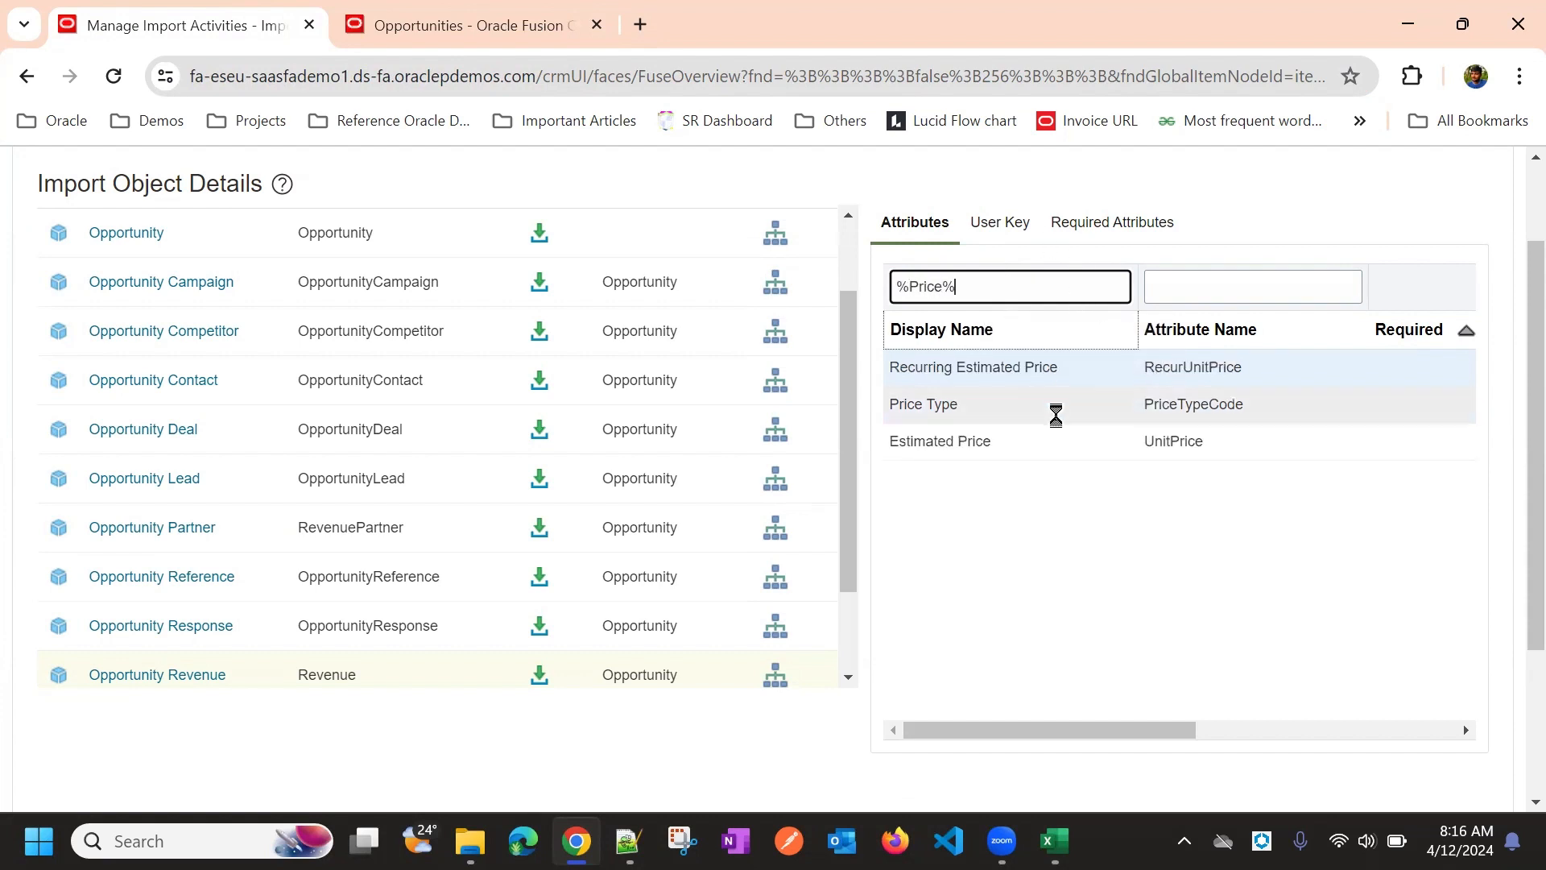
left_click(1174, 443)
double_click(1178, 443)
key("ctrl+c")
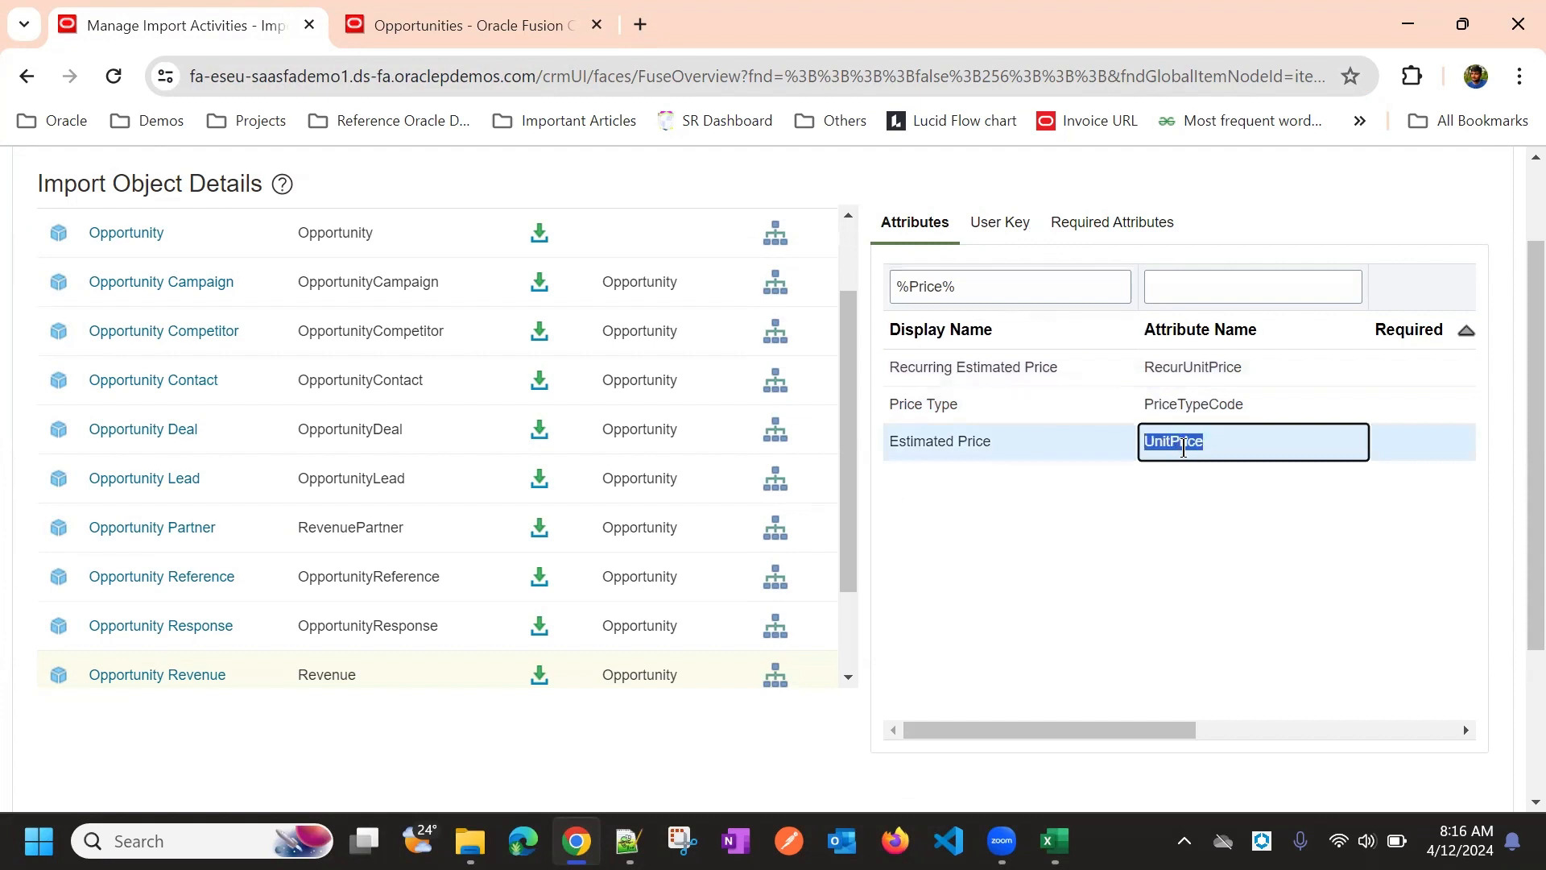
Open the Test Opty Bulk 01 opportunity, then bring the Opty Reveneue workbook forward
left_click(464, 13)
left_click(283, 475)
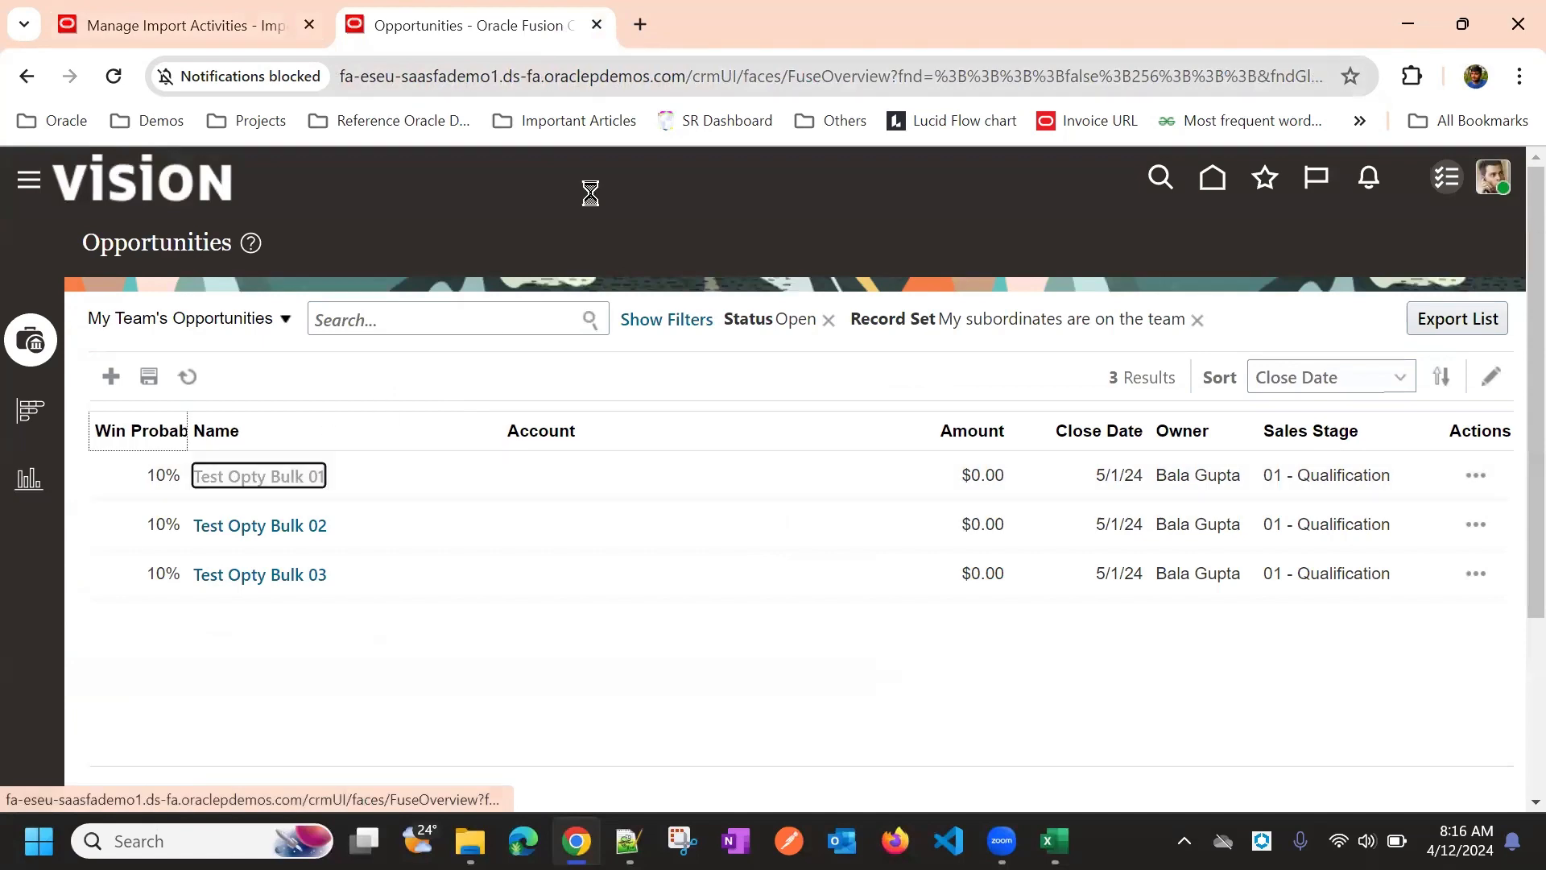
left_click(242, 23)
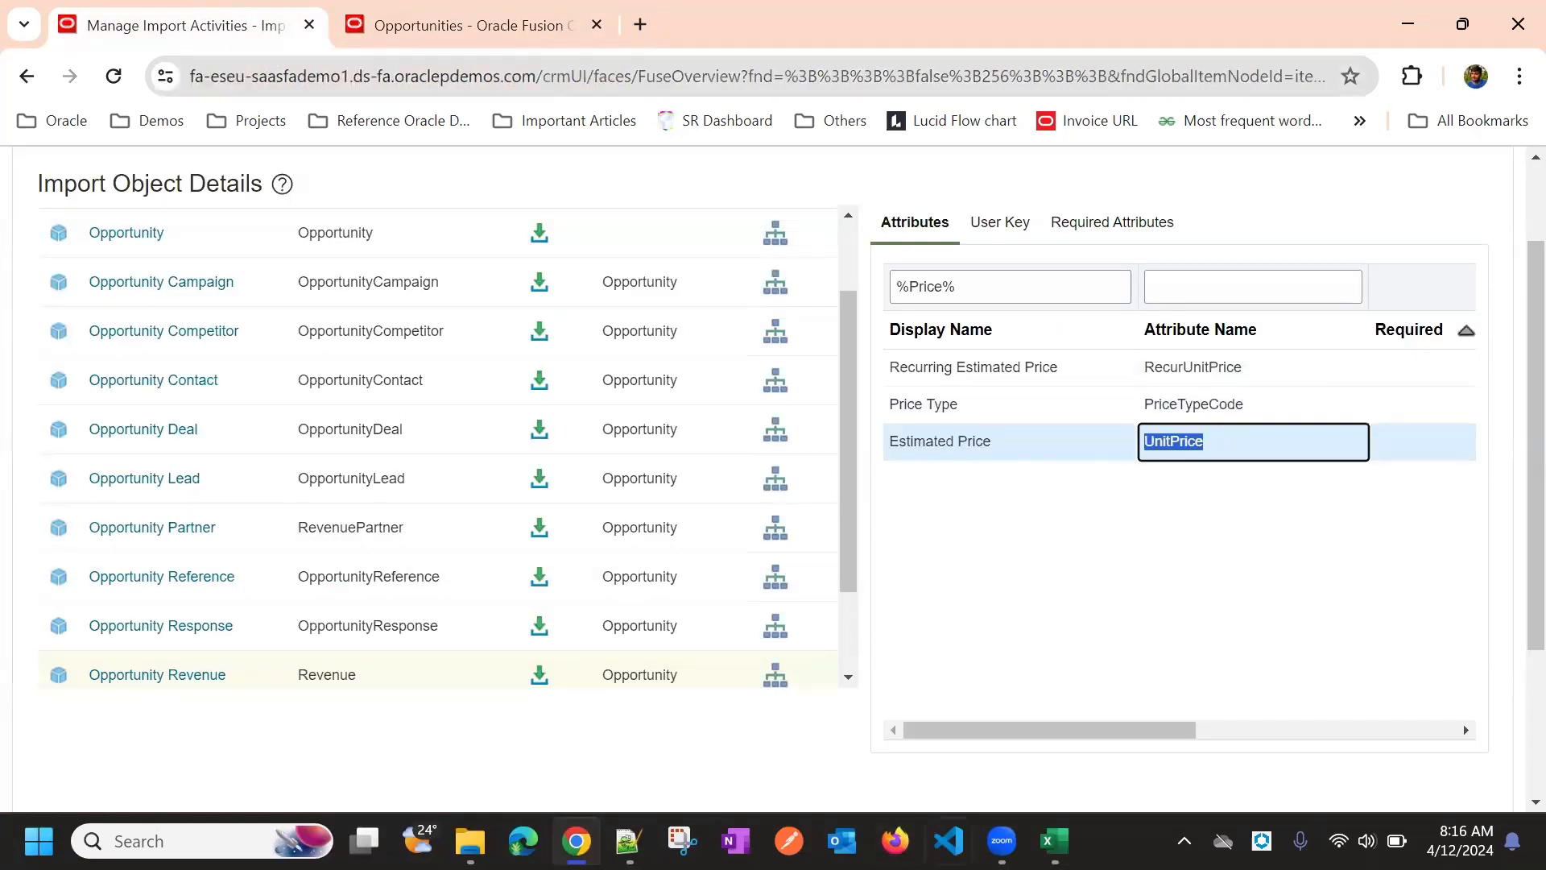
left_click(1053, 840)
left_click(1050, 725)
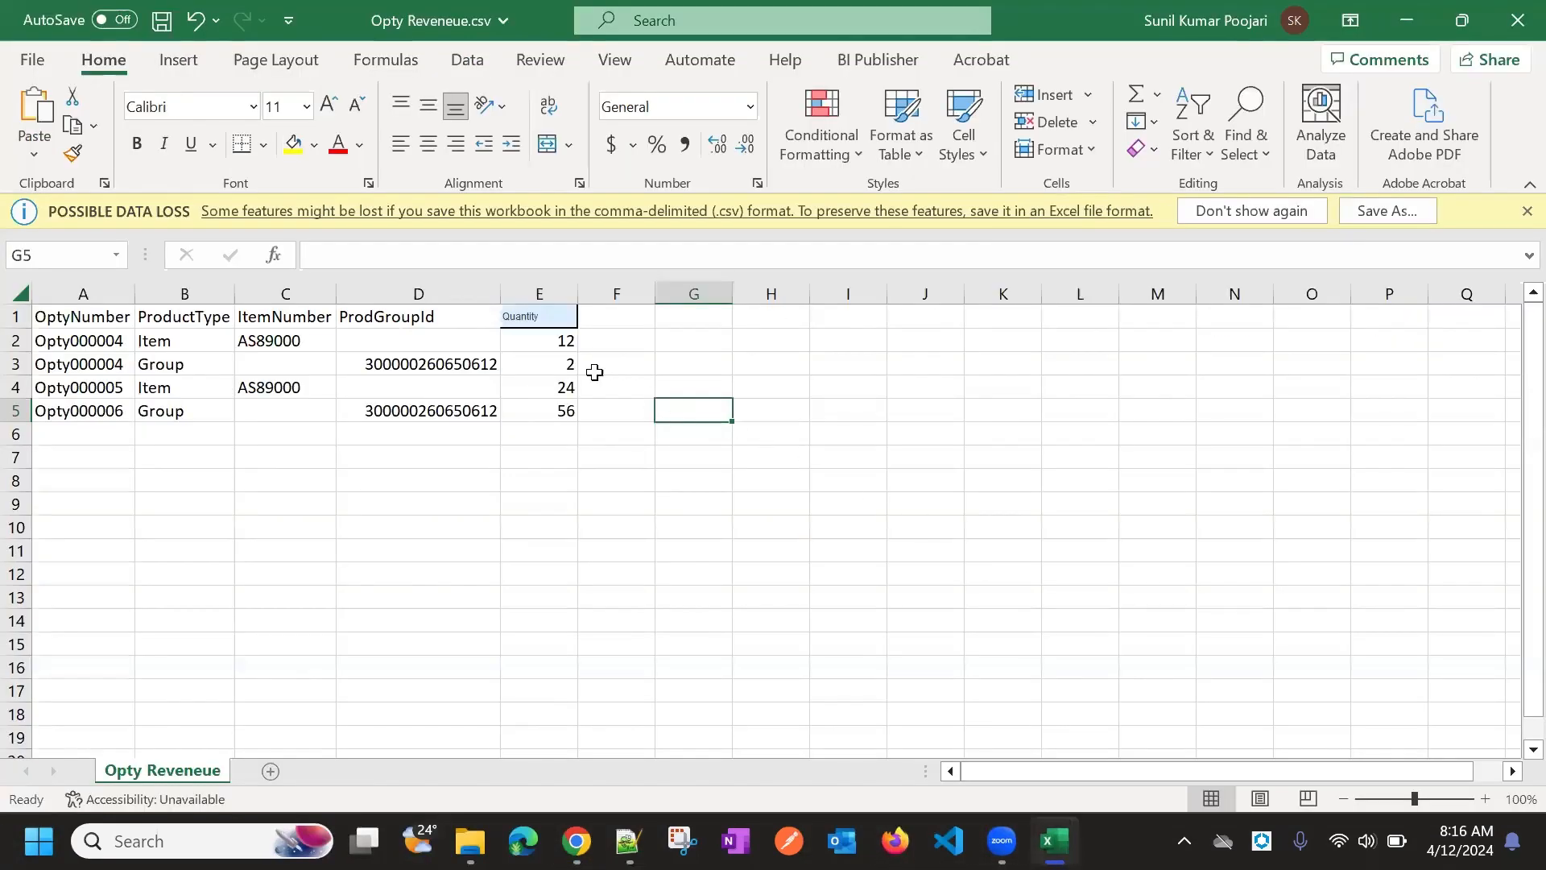
Add a UnitPrice header in F1 with prices 1323, 243, 434 and 535 in F2:F5
left_click(595, 321)
key("ctrl+v")
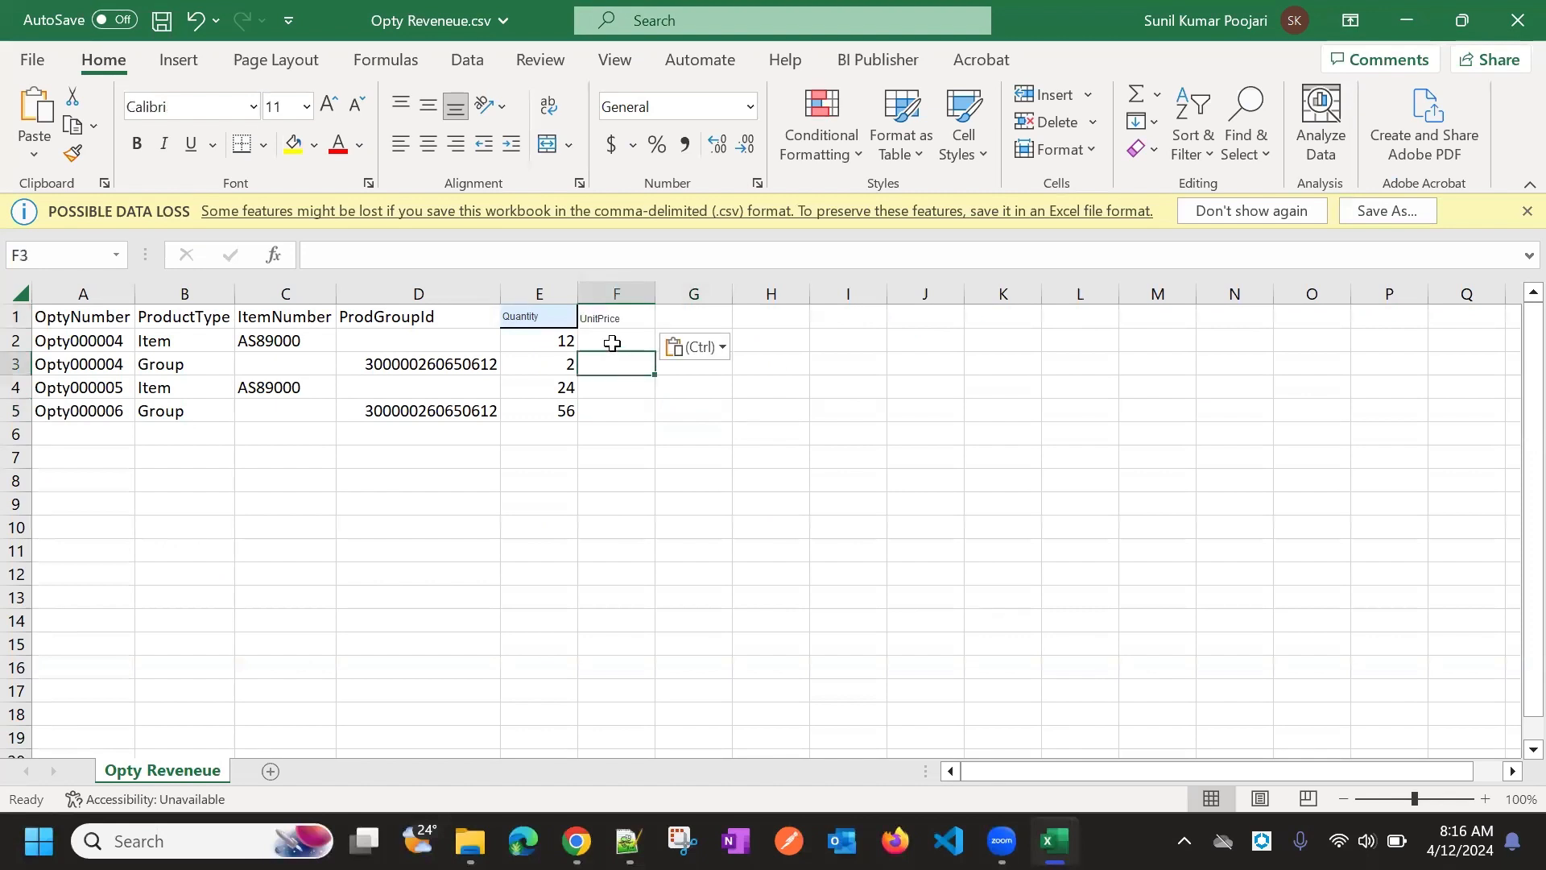
left_click(612, 342)
type("1323")
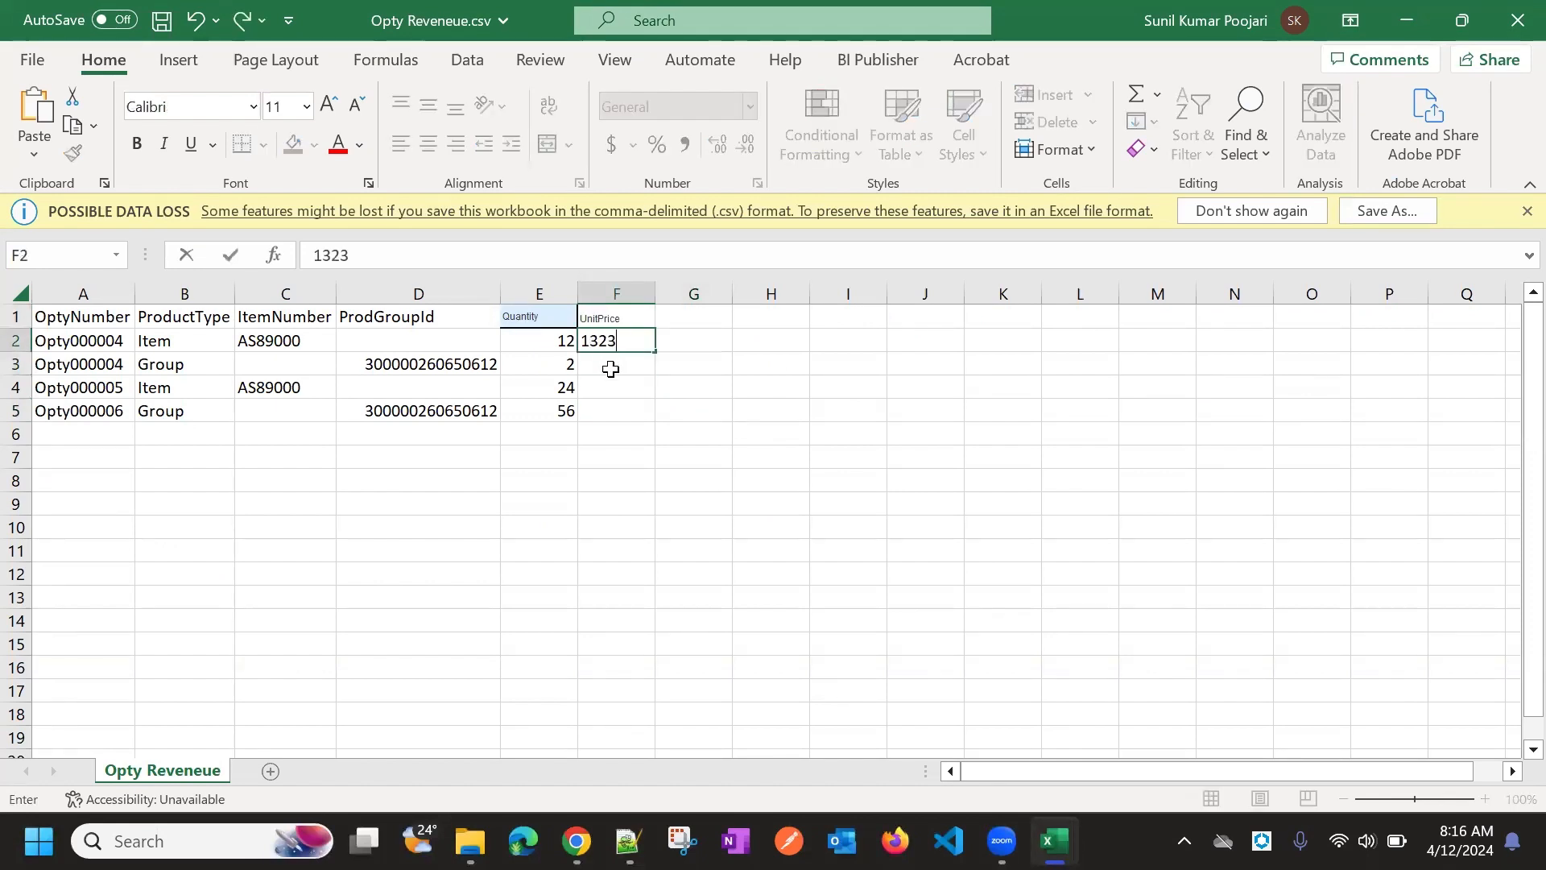
left_click(611, 370)
type("243")
double_click(612, 388)
type("434")
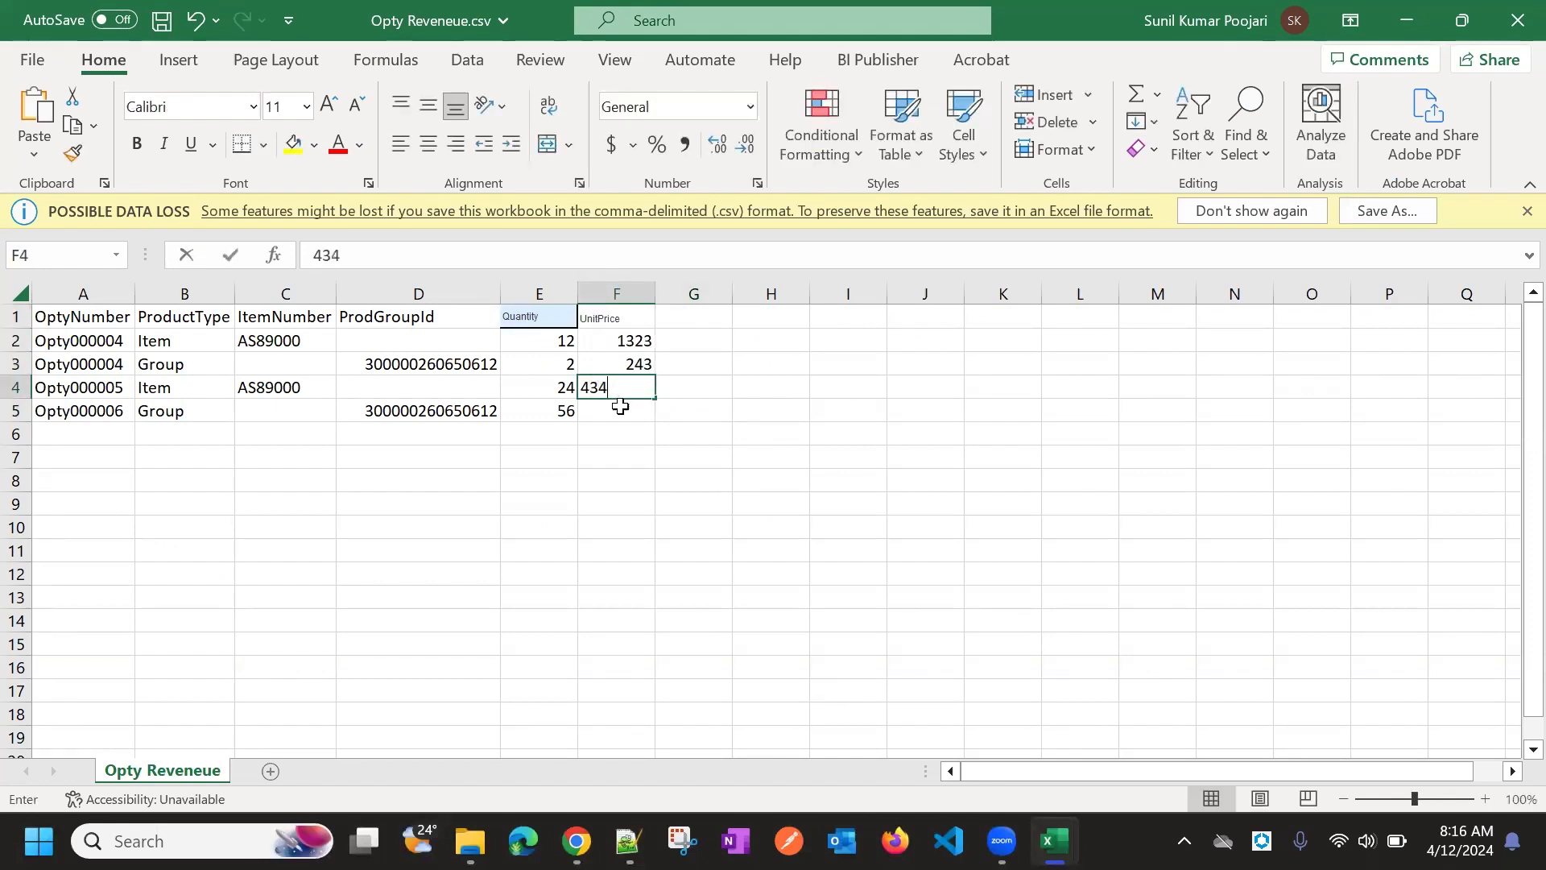
left_click(621, 412)
type("535")
left_click(653, 503)
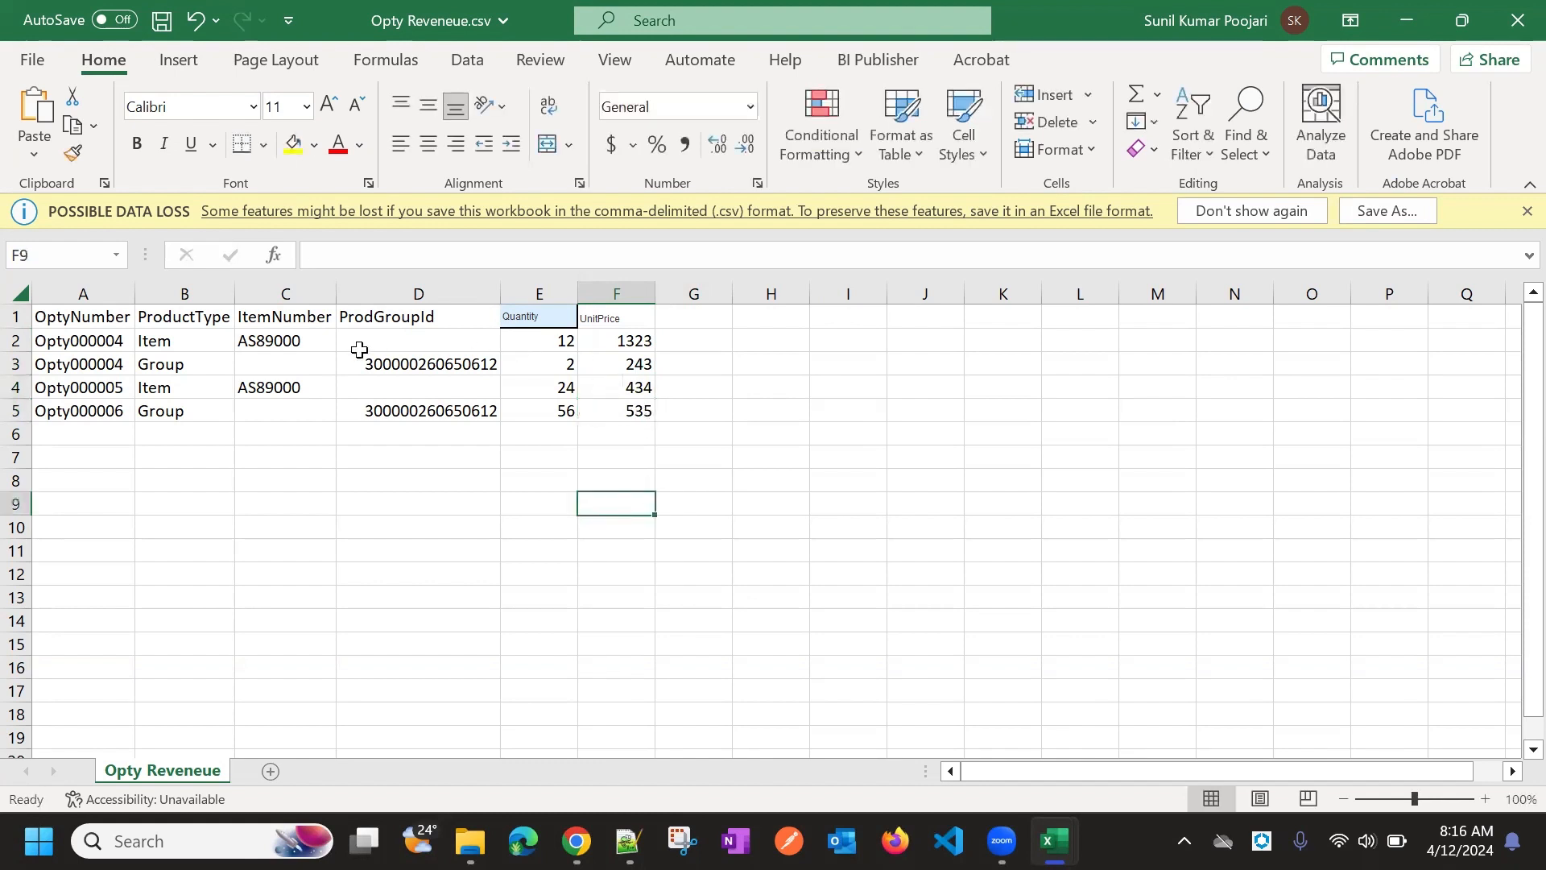
Copy the ItemNumber header's formatting onto the Quantity and UnitPrice columns
left_click(327, 317)
left_click(76, 153)
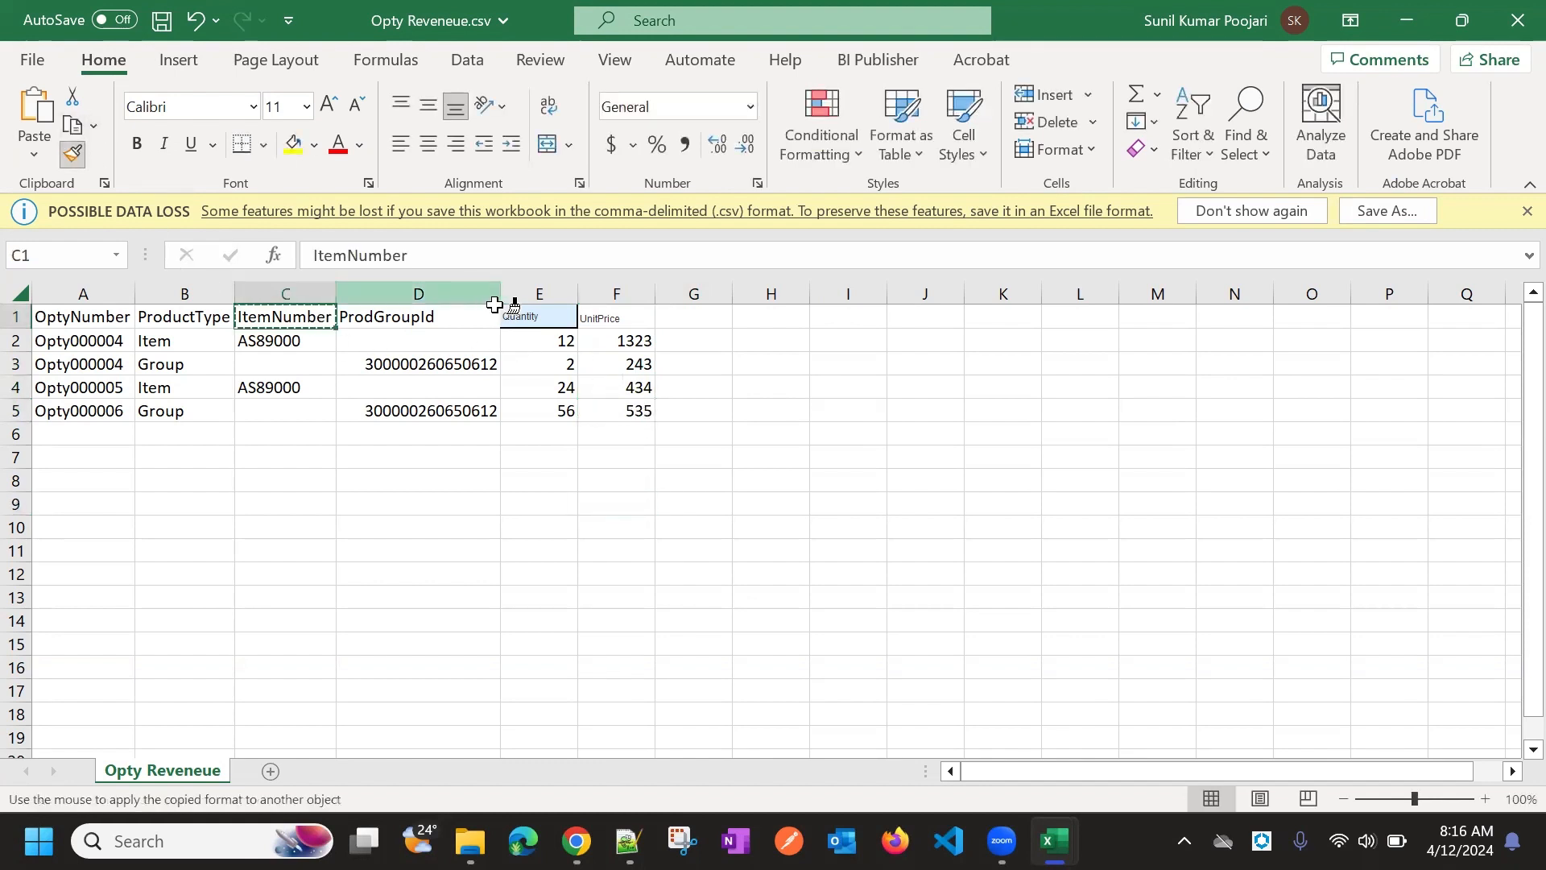
mouse_move(515, 316)
left_mouse_down()
mouse_move(673, 392)
mouse_move(645, 407)
left_mouse_up()
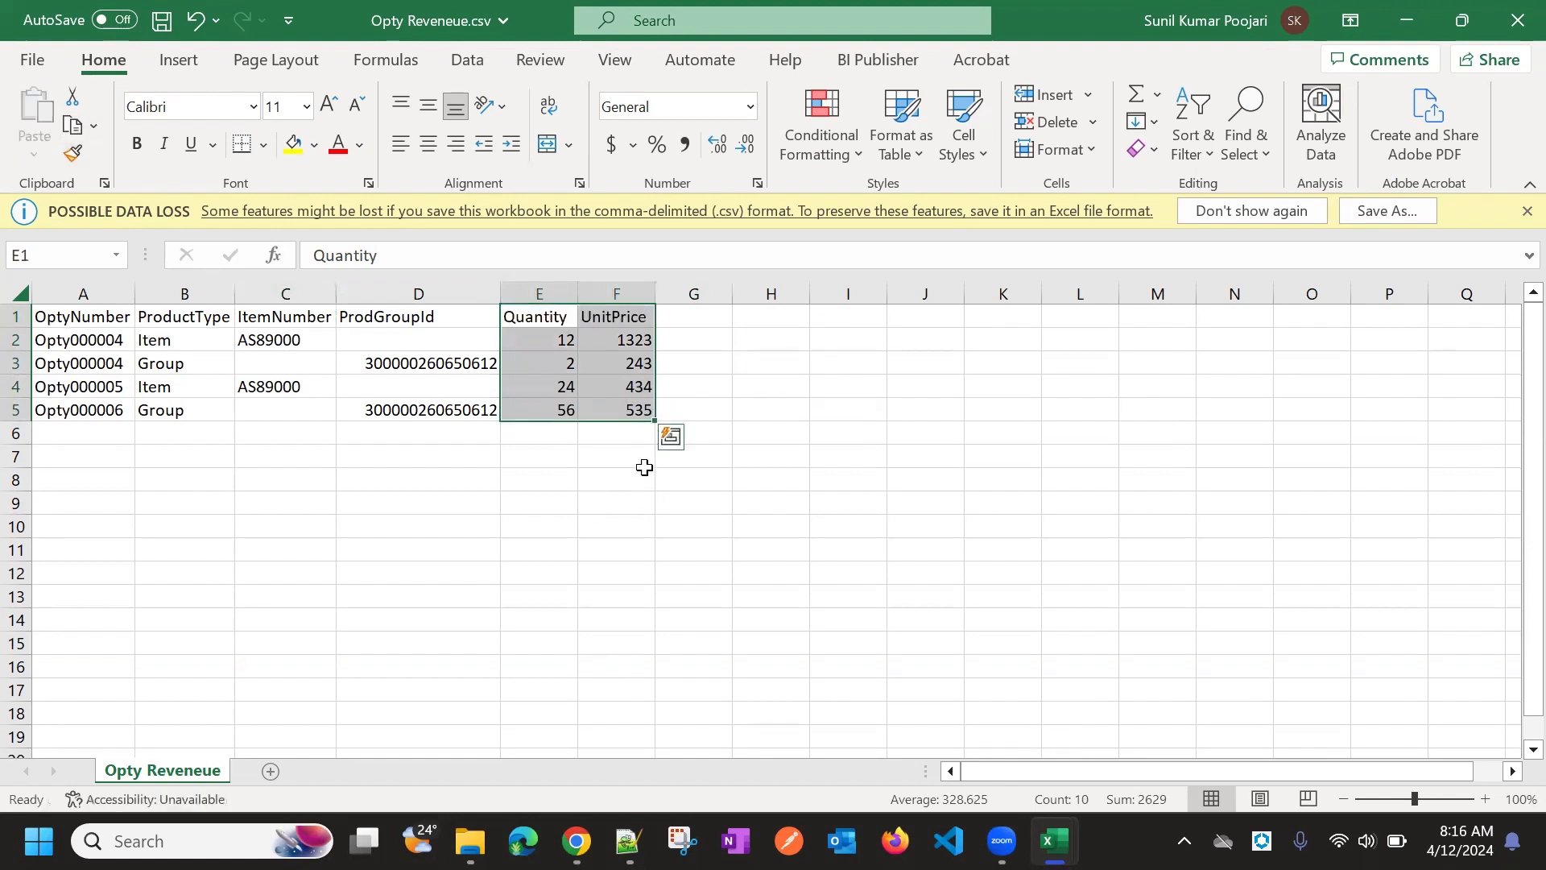
left_click(642, 459)
Review the Quantity, item number, product type and product group values, then return to the browser
left_click(532, 360)
left_click(539, 323)
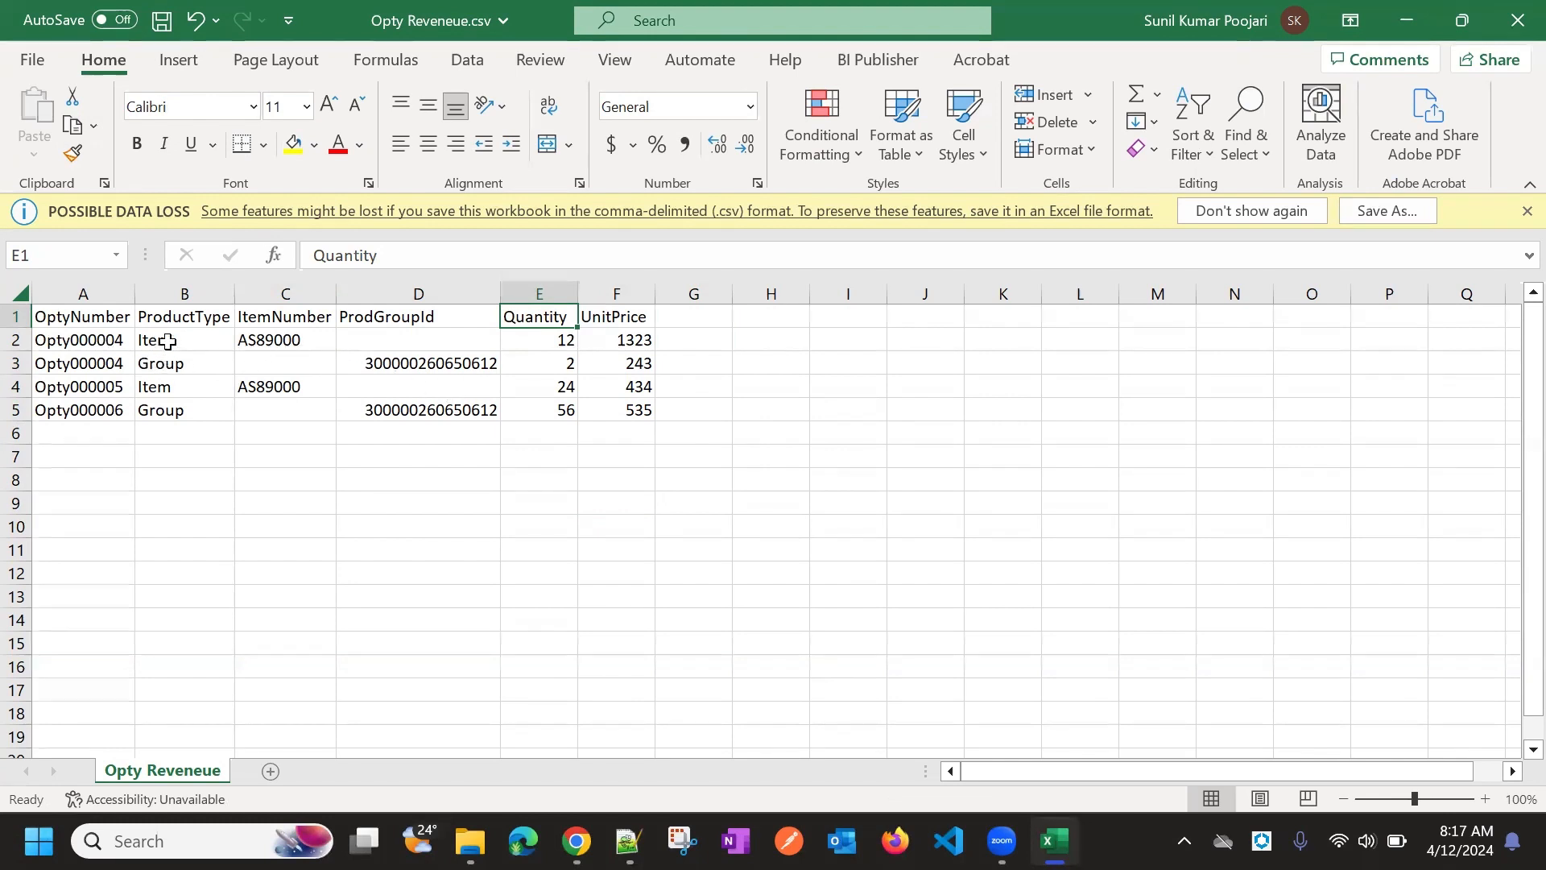
left_click(266, 339)
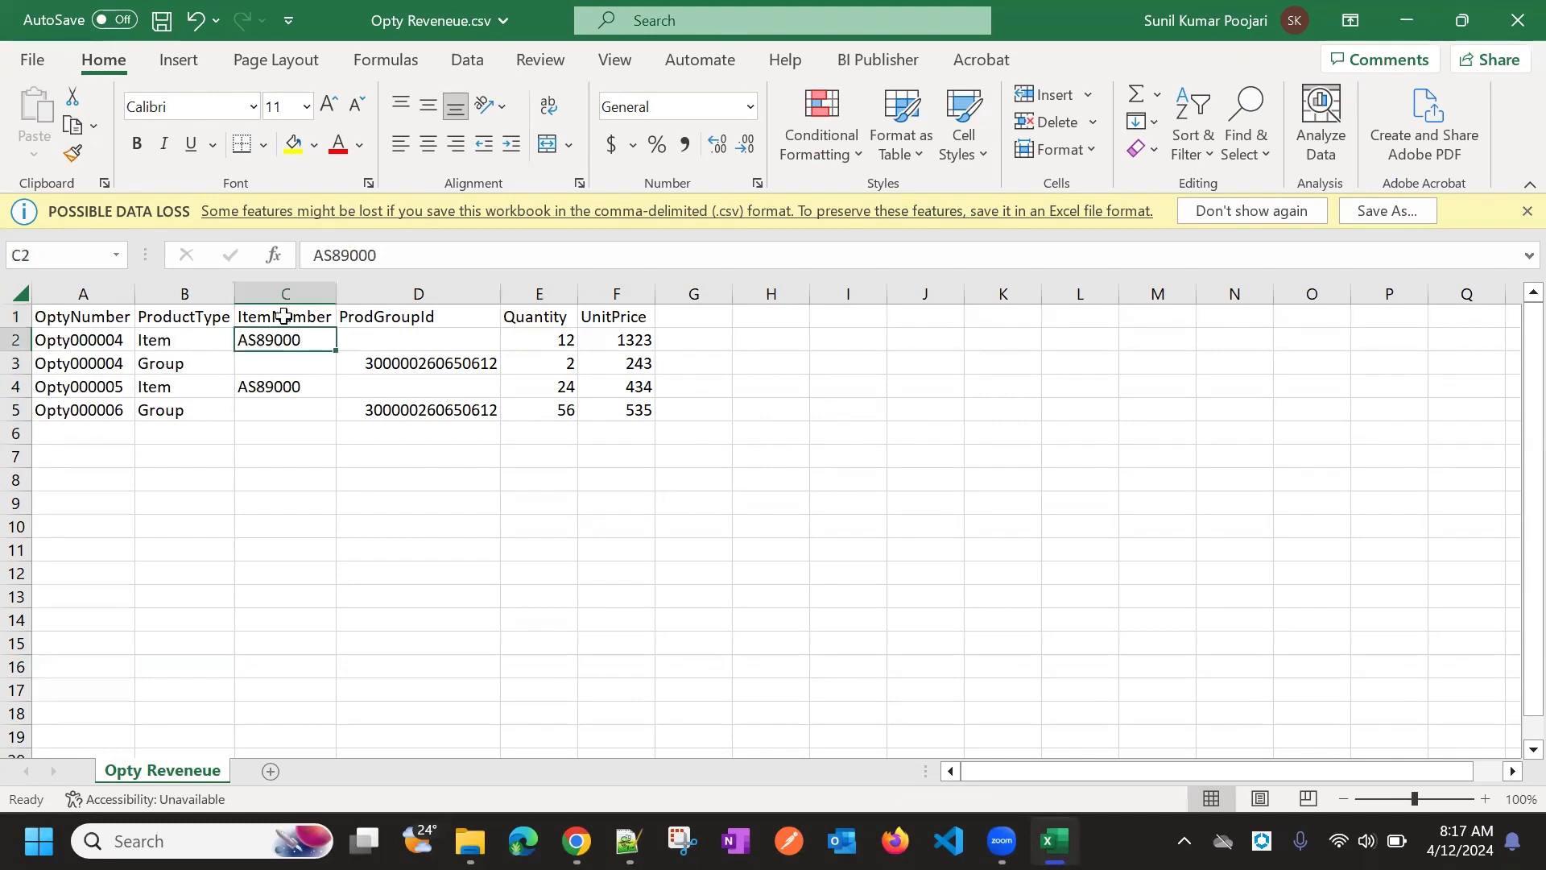
left_click(176, 364)
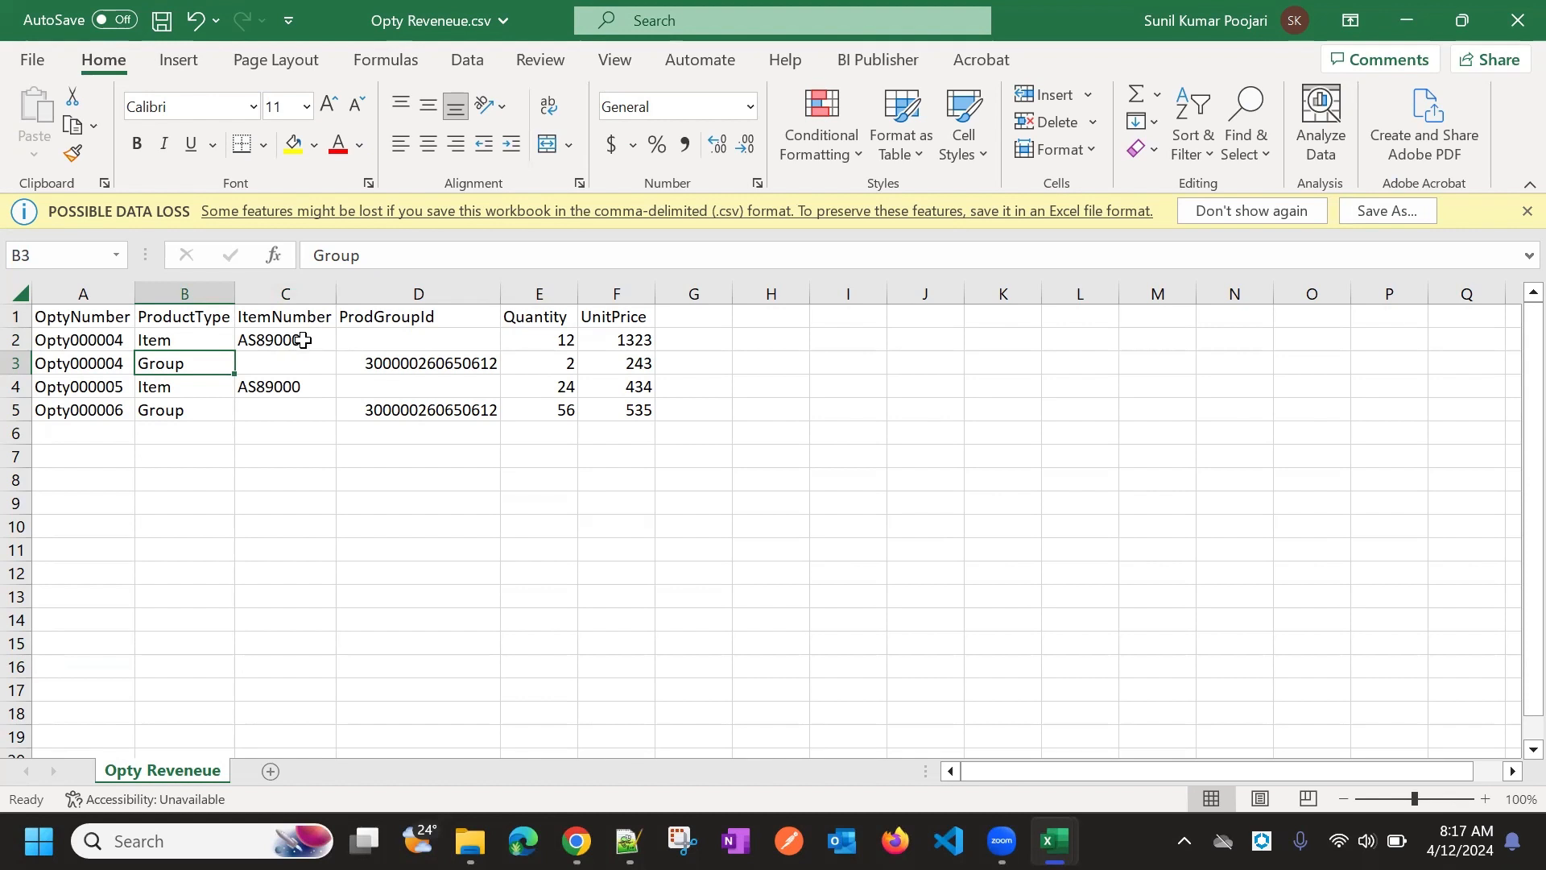
left_click(300, 386)
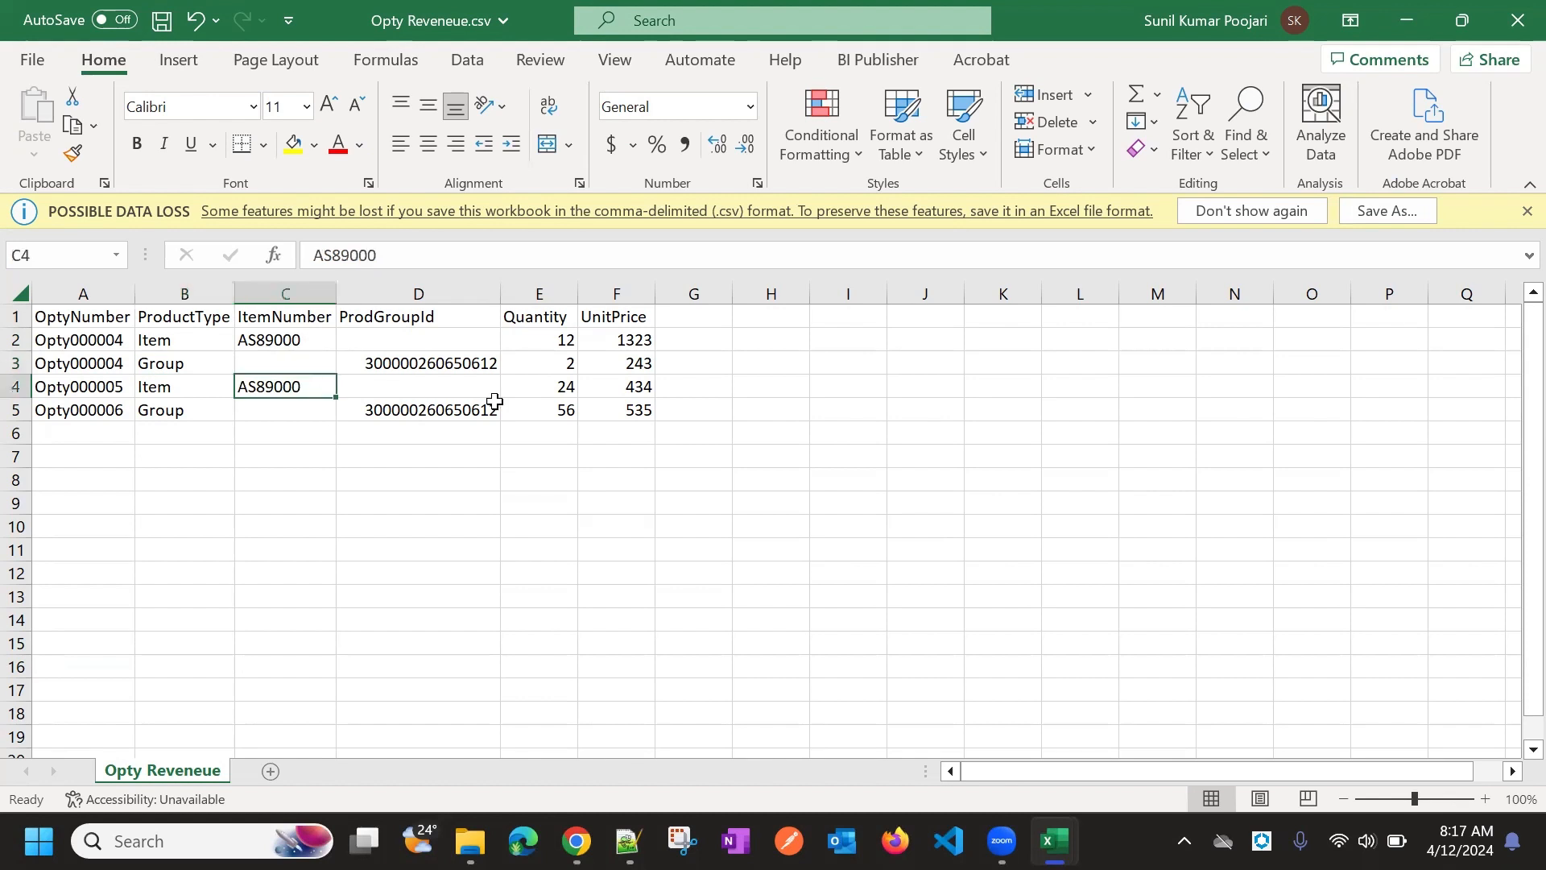
left_click(490, 407)
key("Up")
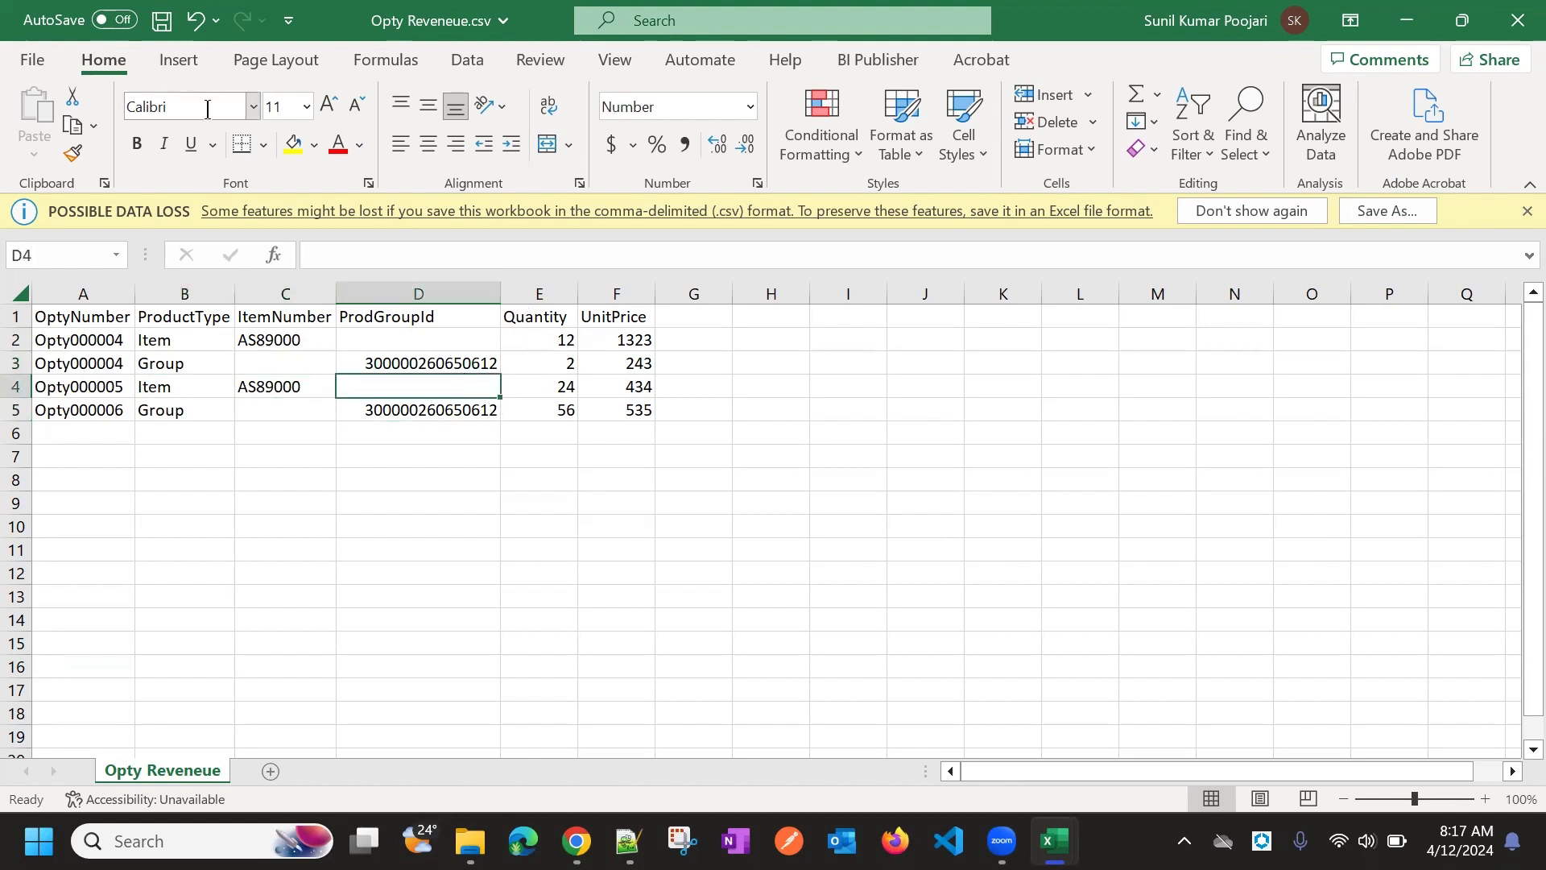
left_click(94, 316)
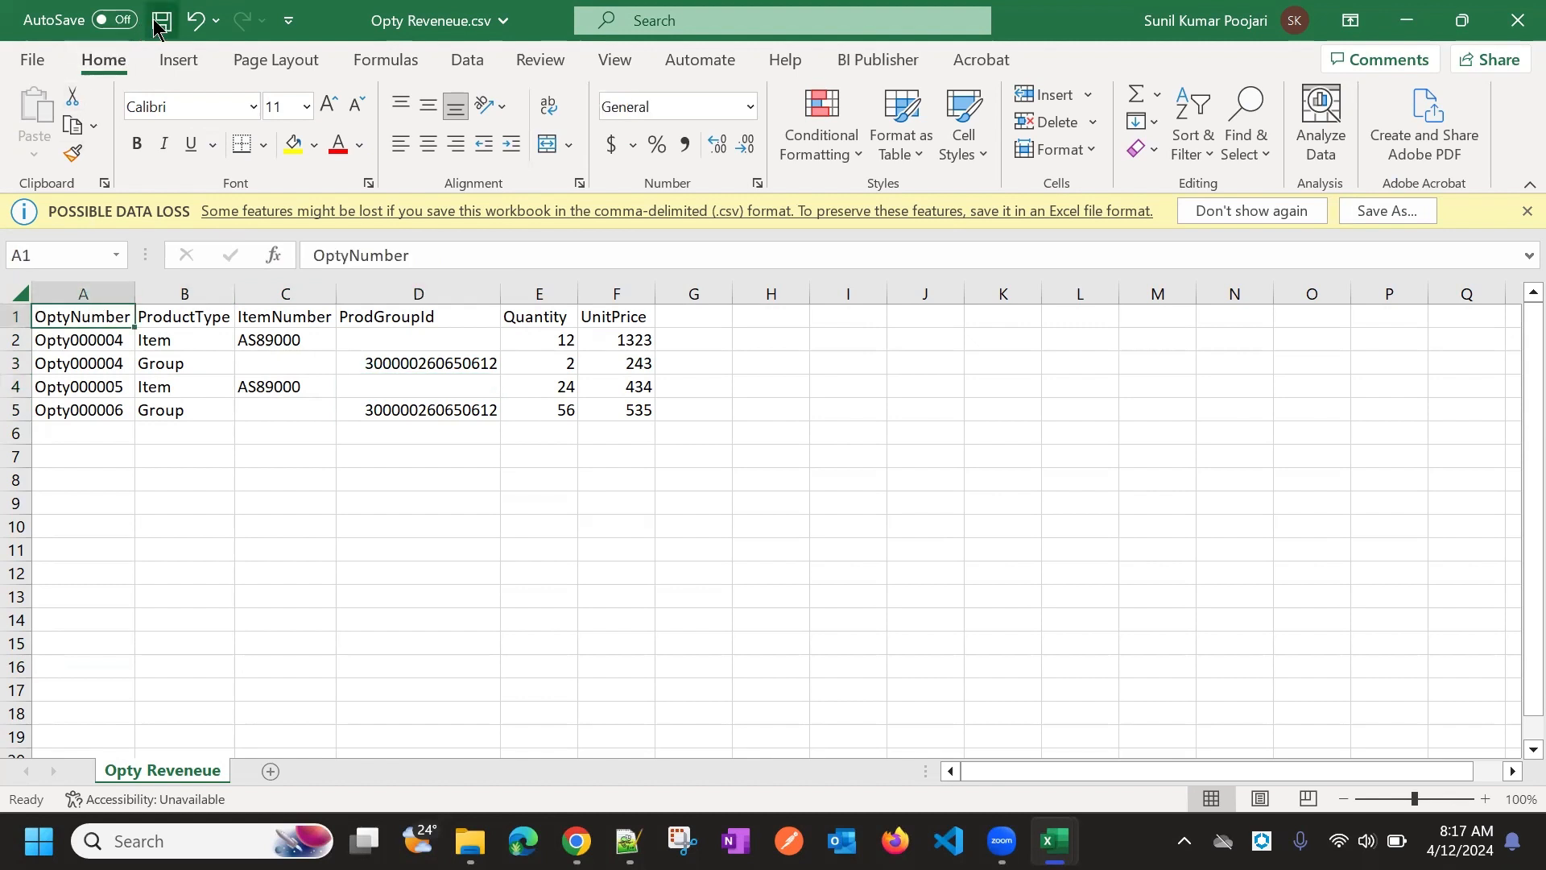
left_click(16, 320)
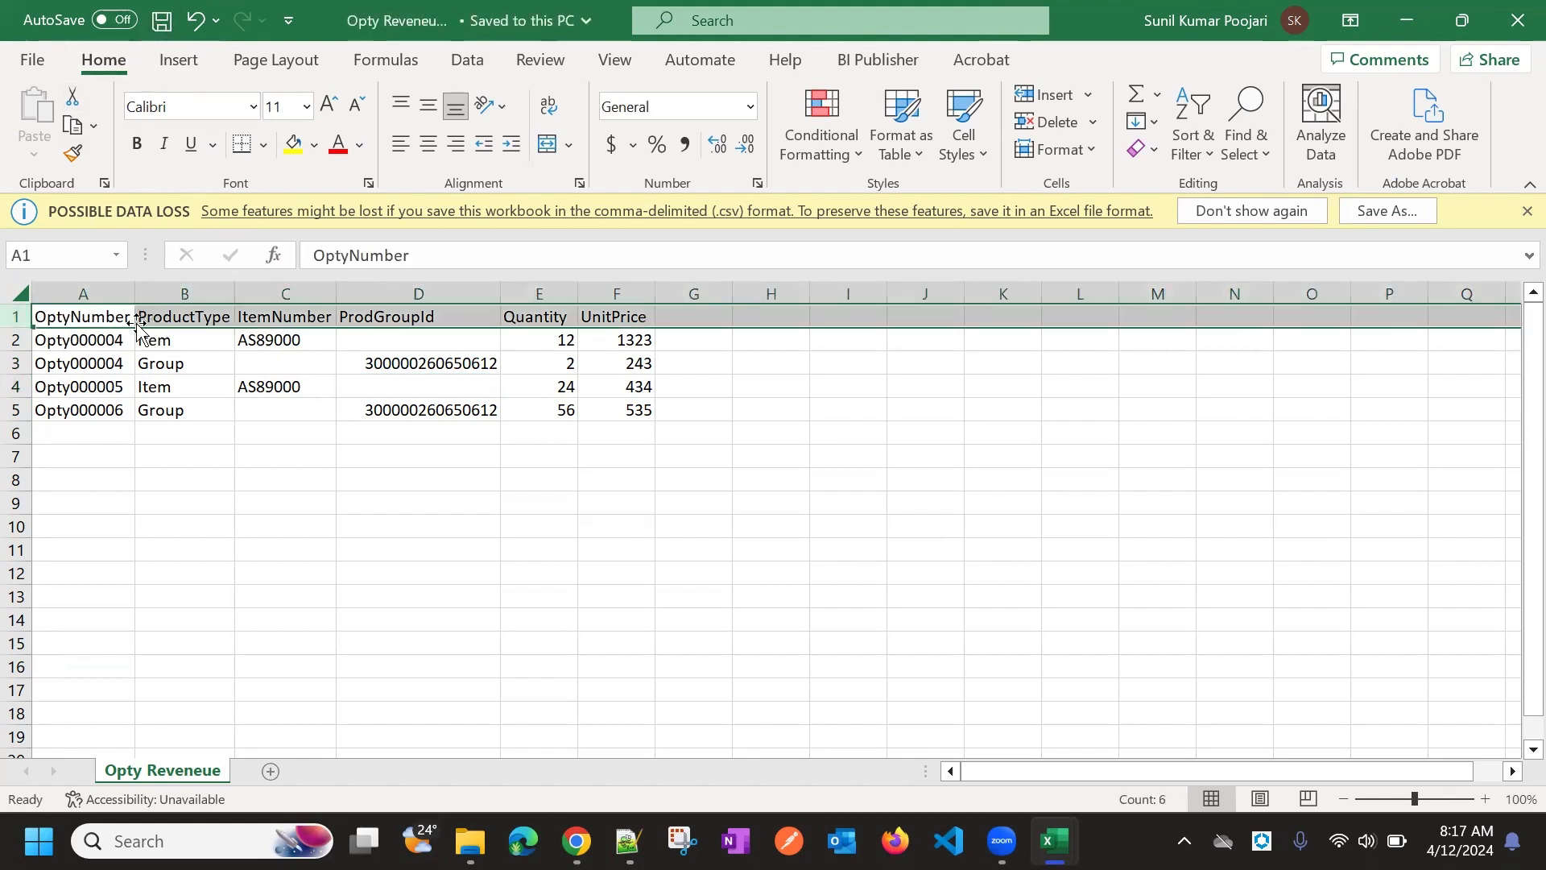
left_click(266, 360)
left_click(267, 339)
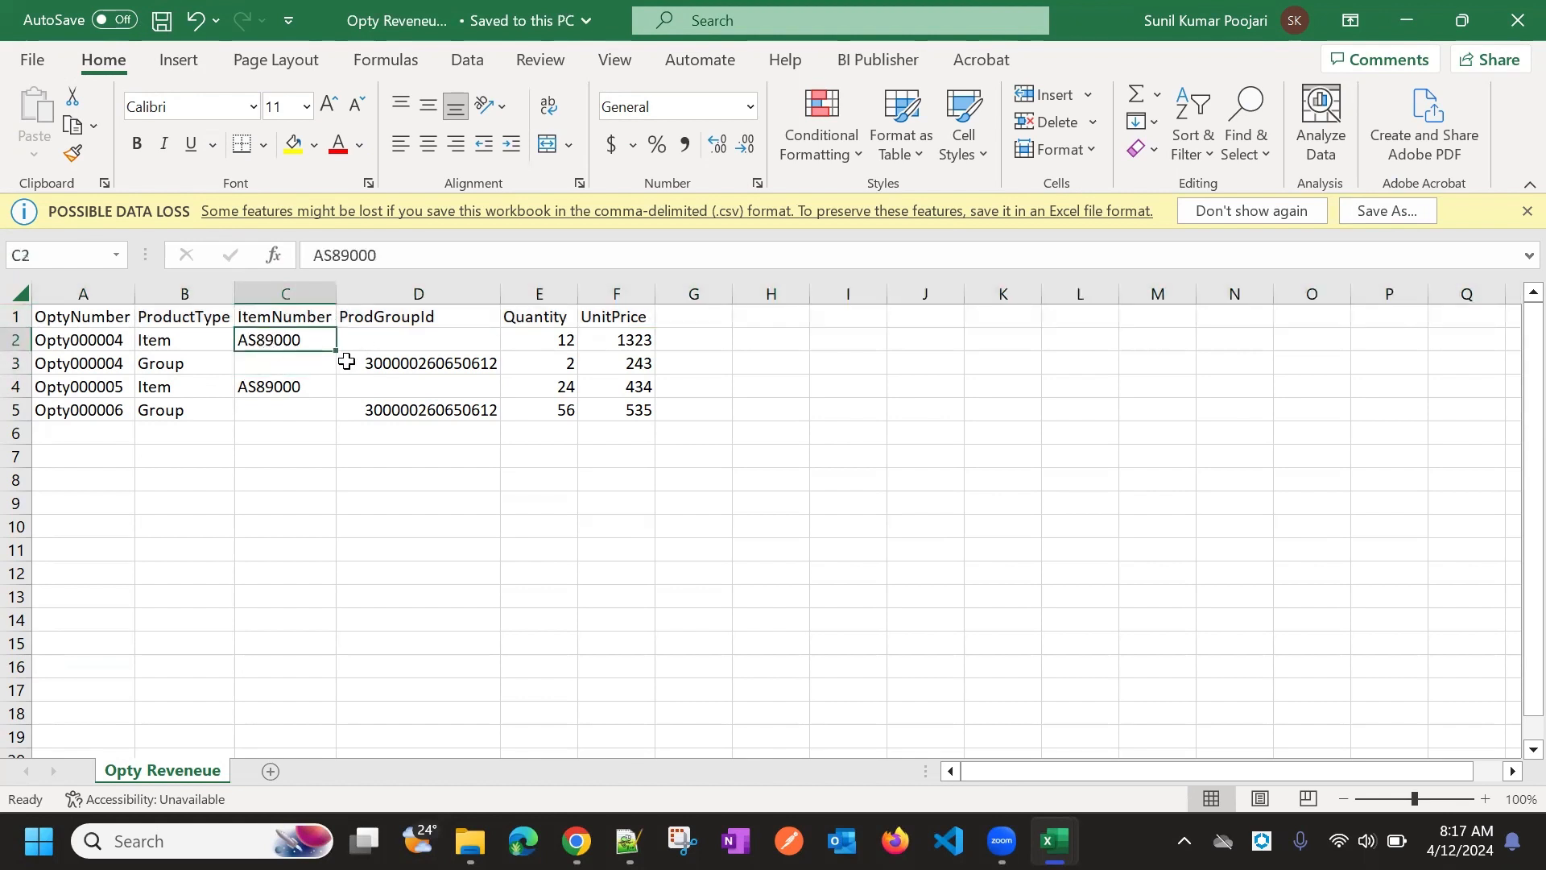
key("alt+Tab")
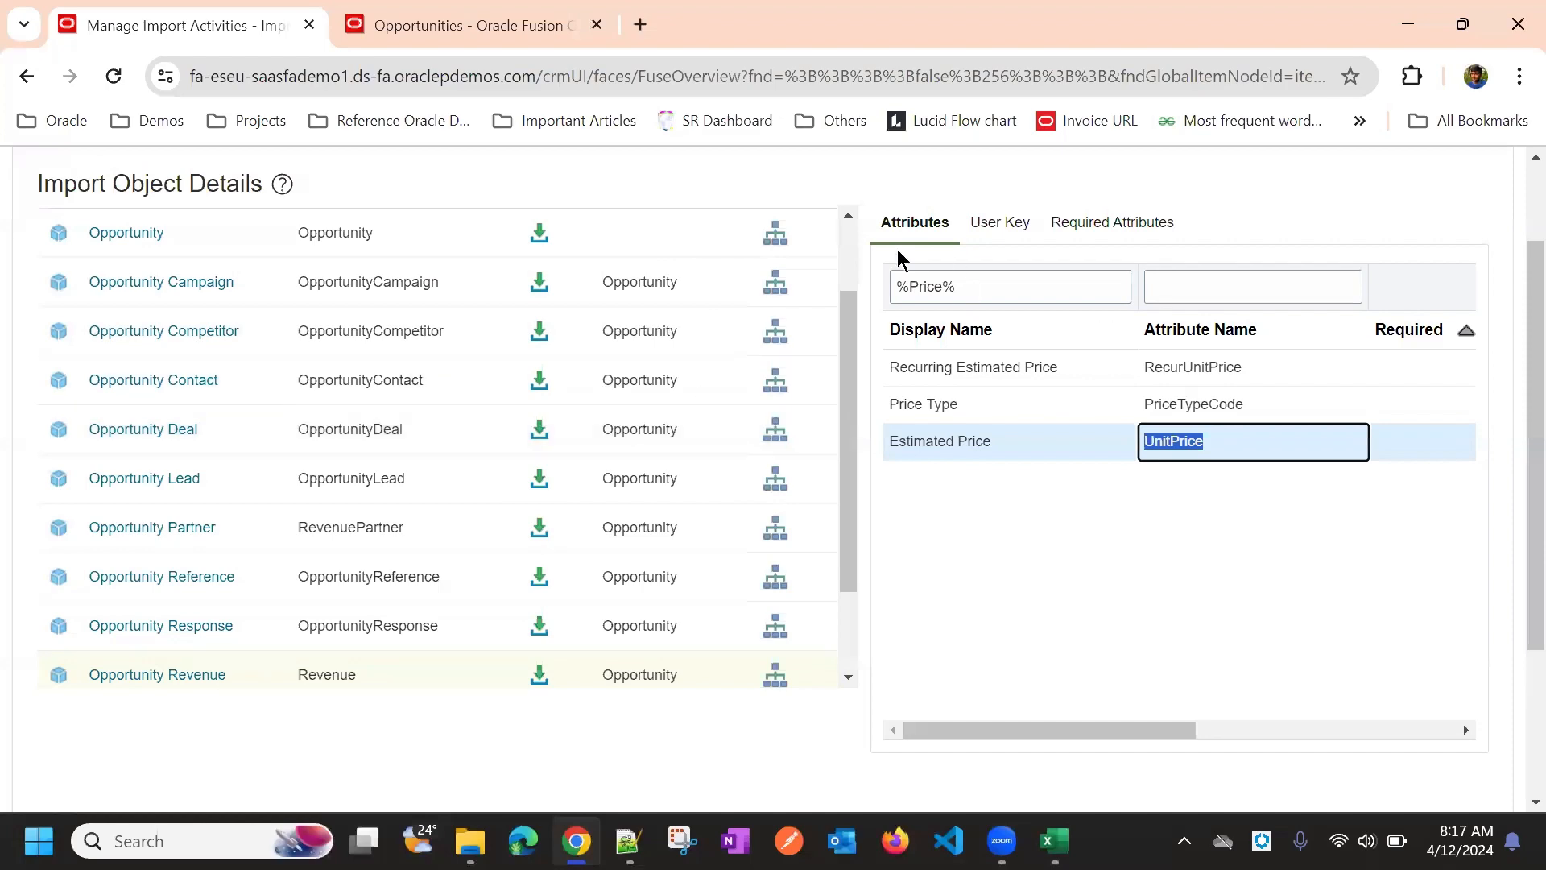
Glance at the opportunity tab, then return to the import activities tab
left_click(418, 16)
scroll(644, 467, "down", 10)
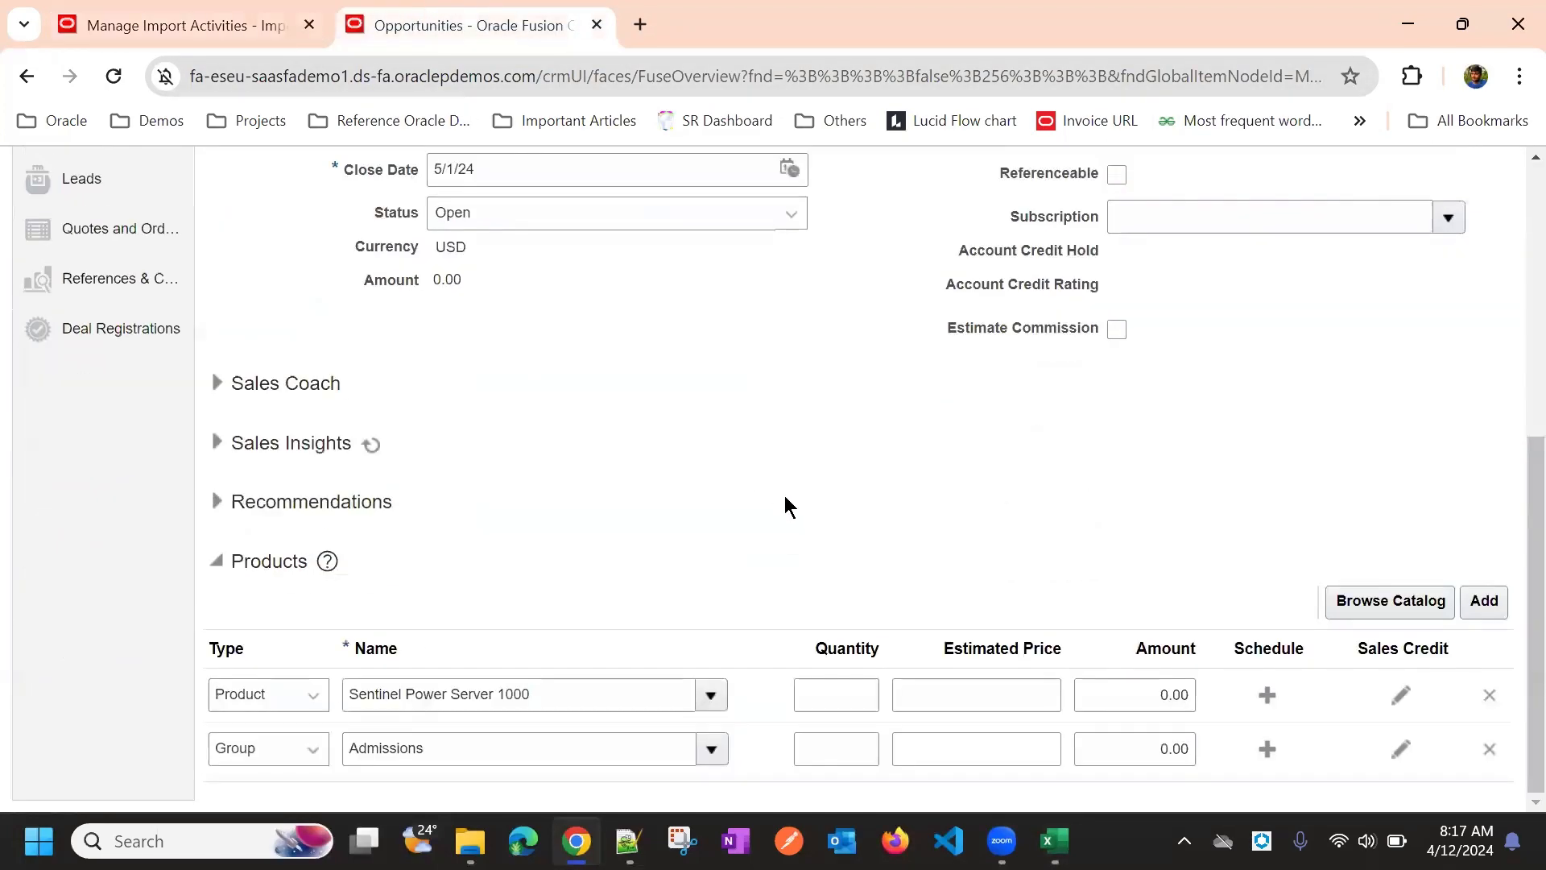
scroll(992, 641, "up", 10)
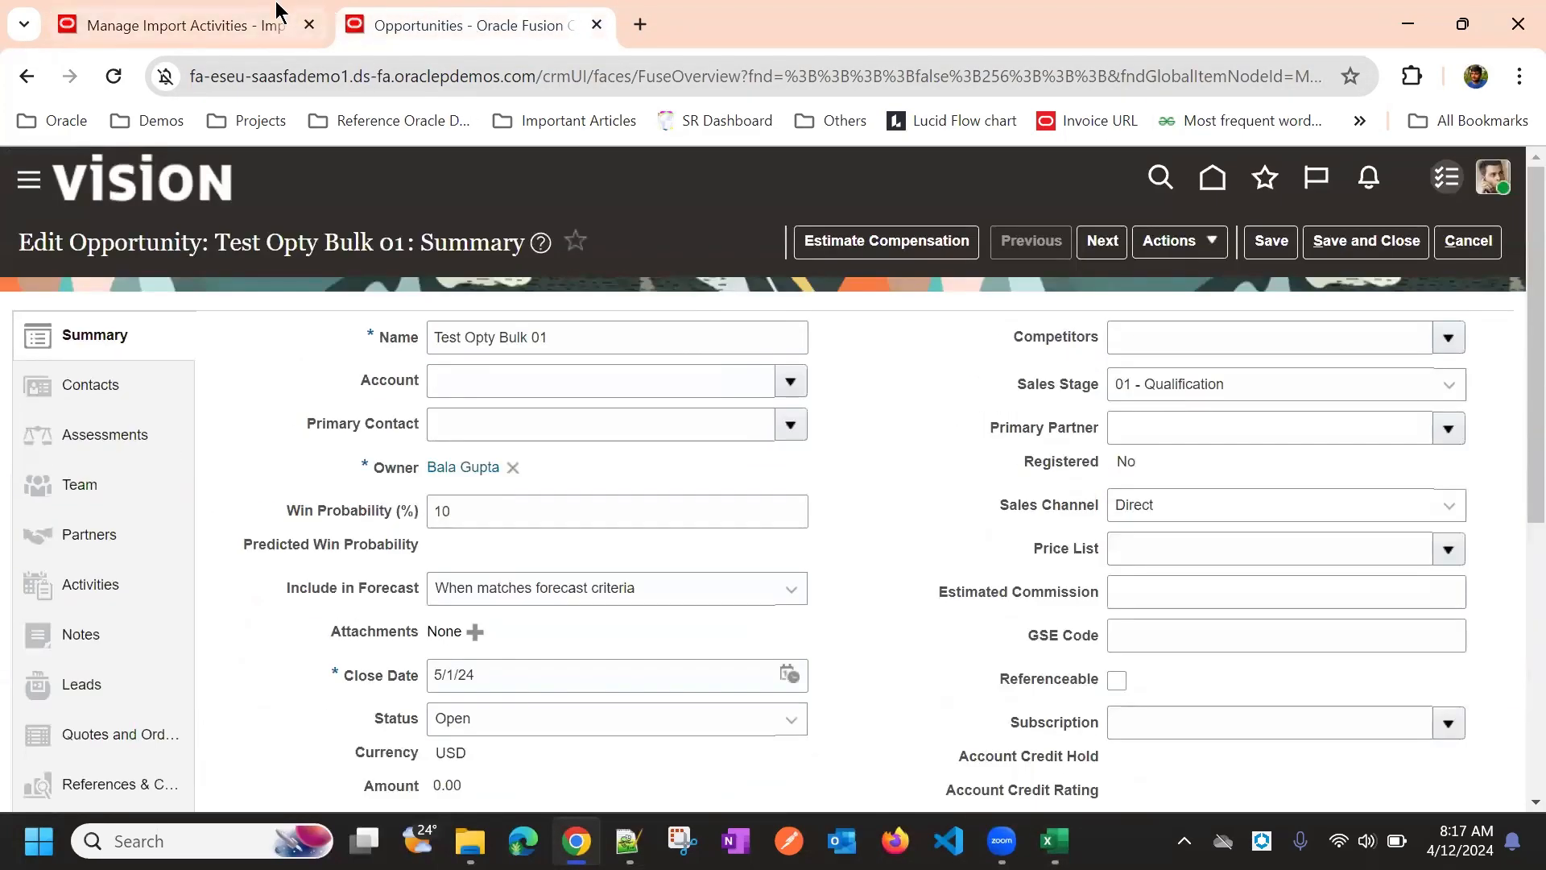
left_click(273, 23)
scroll(410, 193, "up", 5)
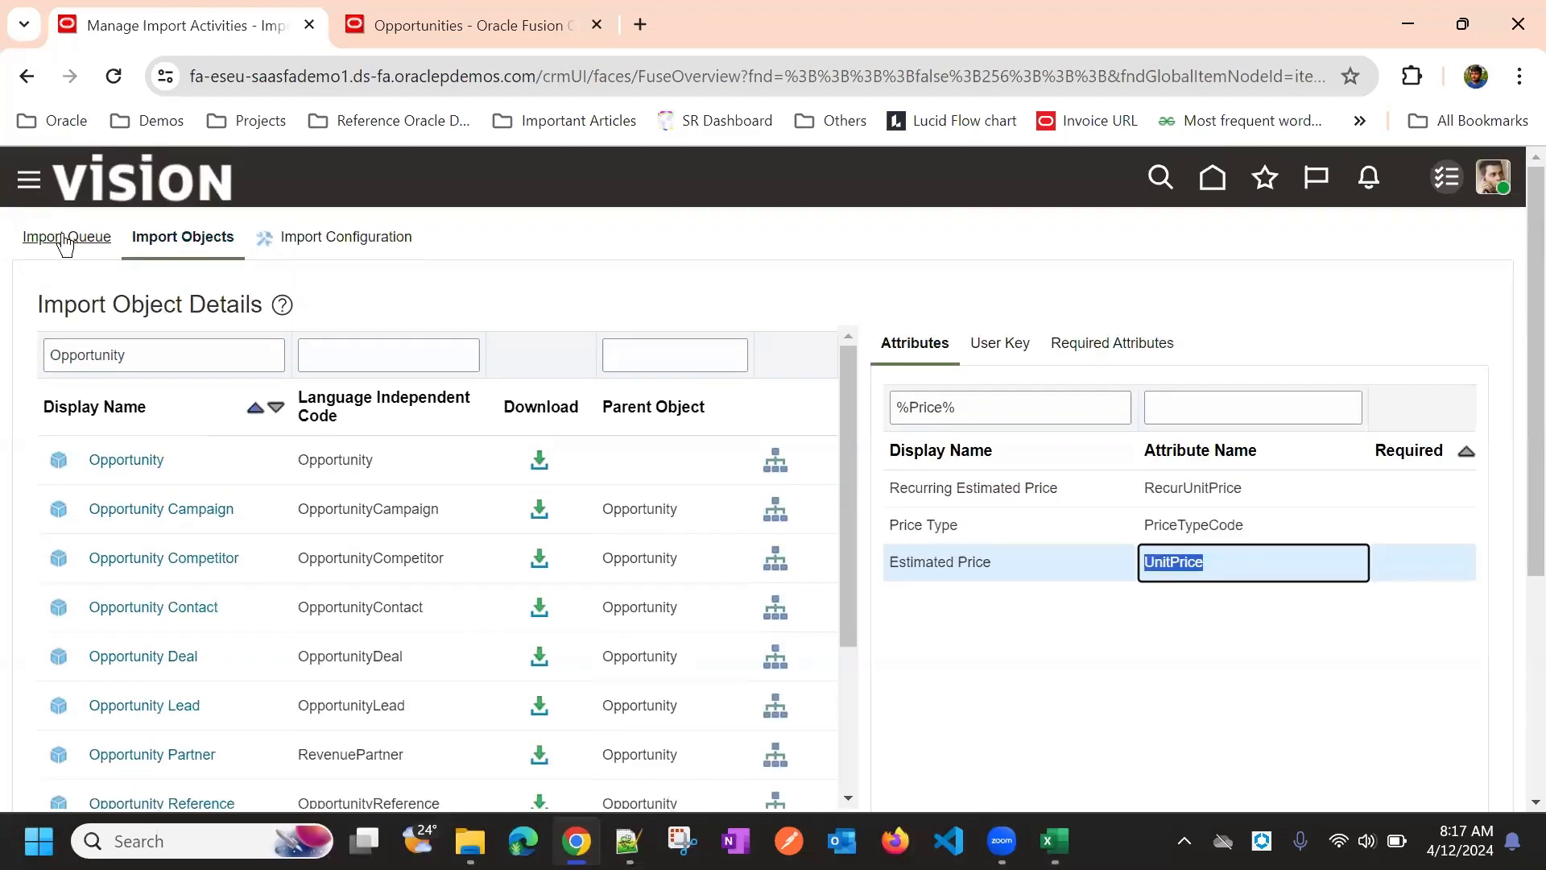
From the import queue, launch Create Import Activity and begin on its Name field
left_click(73, 238)
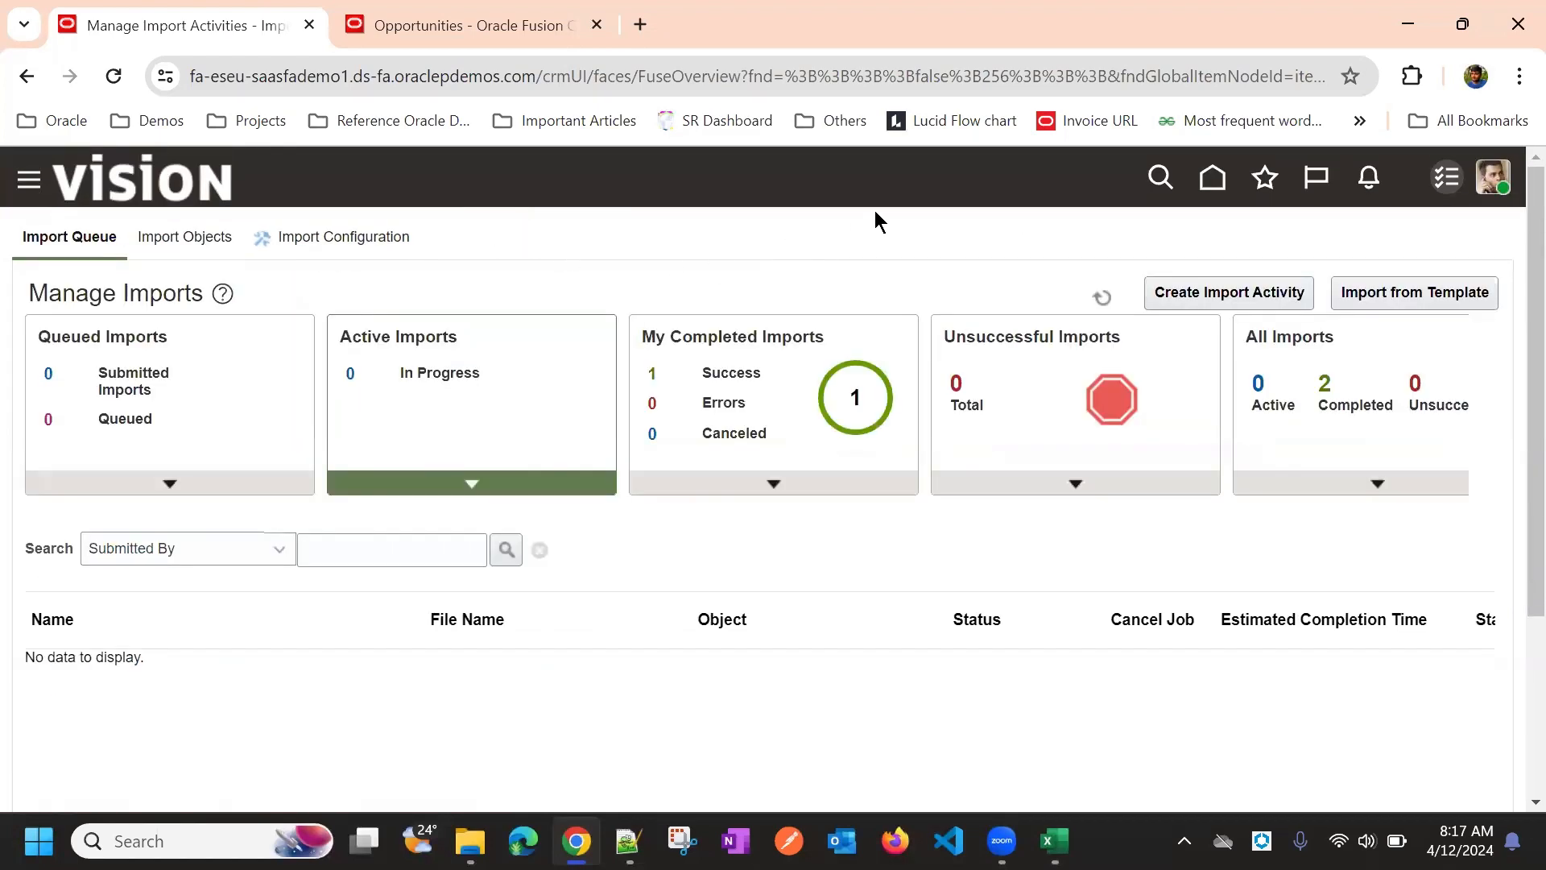
scroll(882, 241, "down", 3)
scroll(950, 373, "up", 3)
left_click(1152, 297)
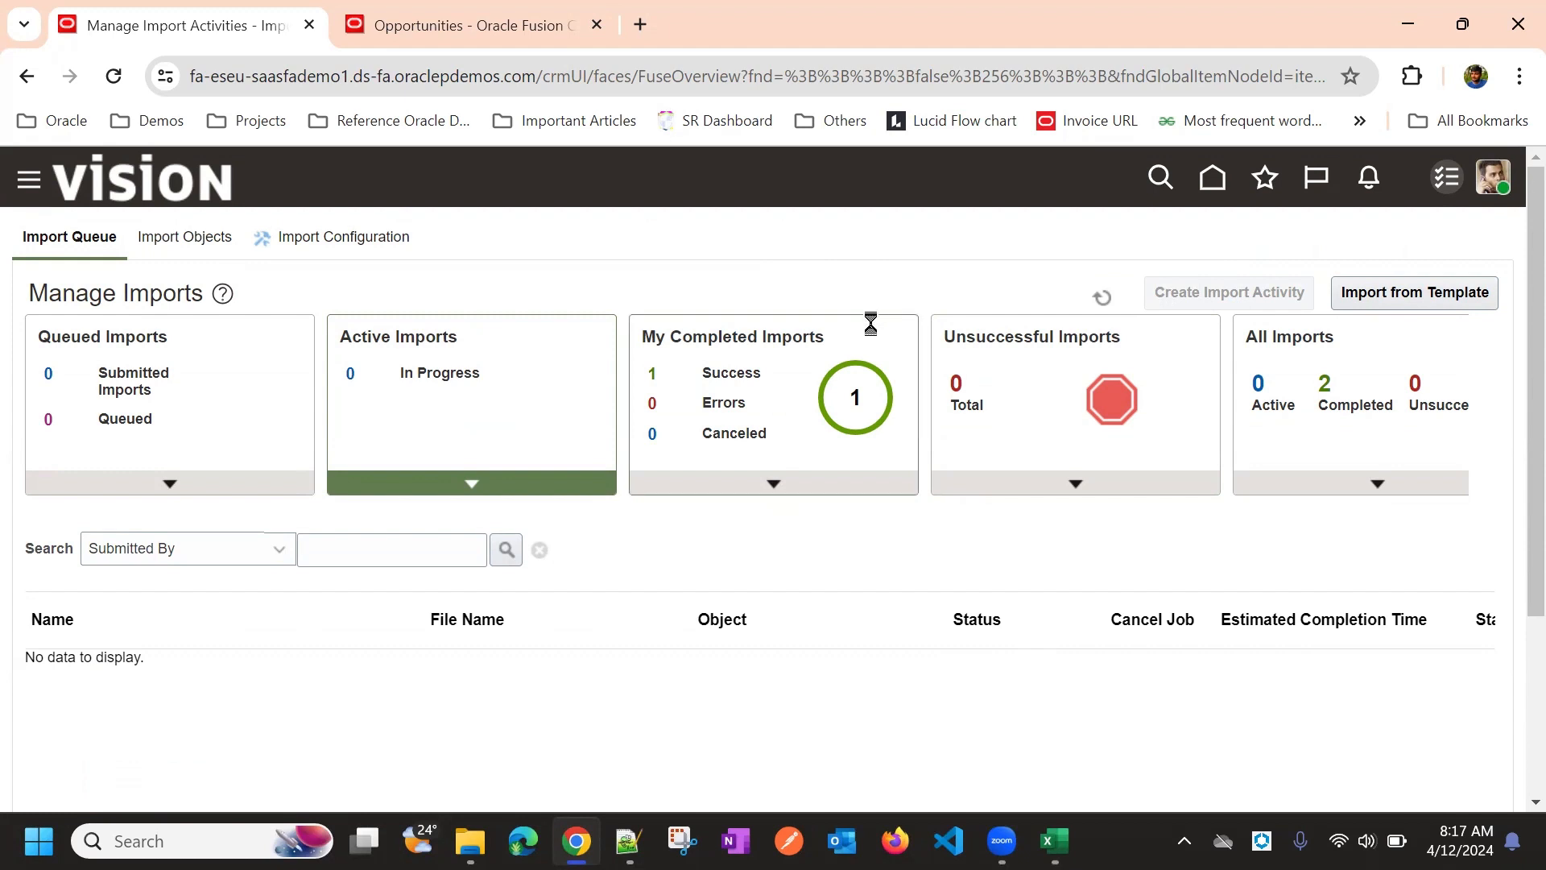
left_click(459, 425)
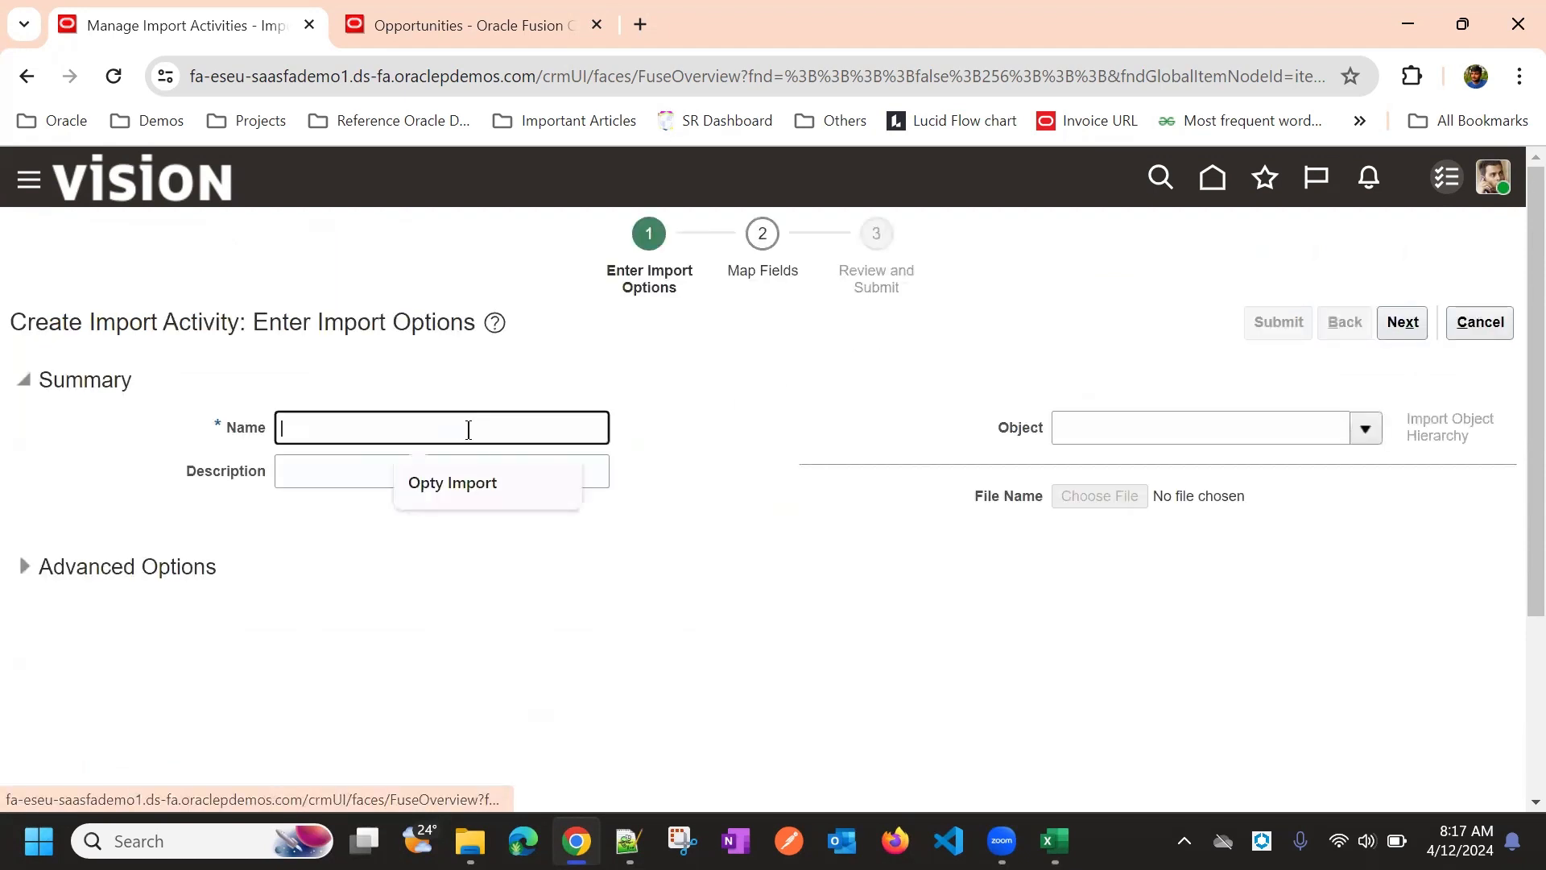
Name the activity 'Opty Import with Revenue' and set its object to Opportunity
left_click(483, 482)
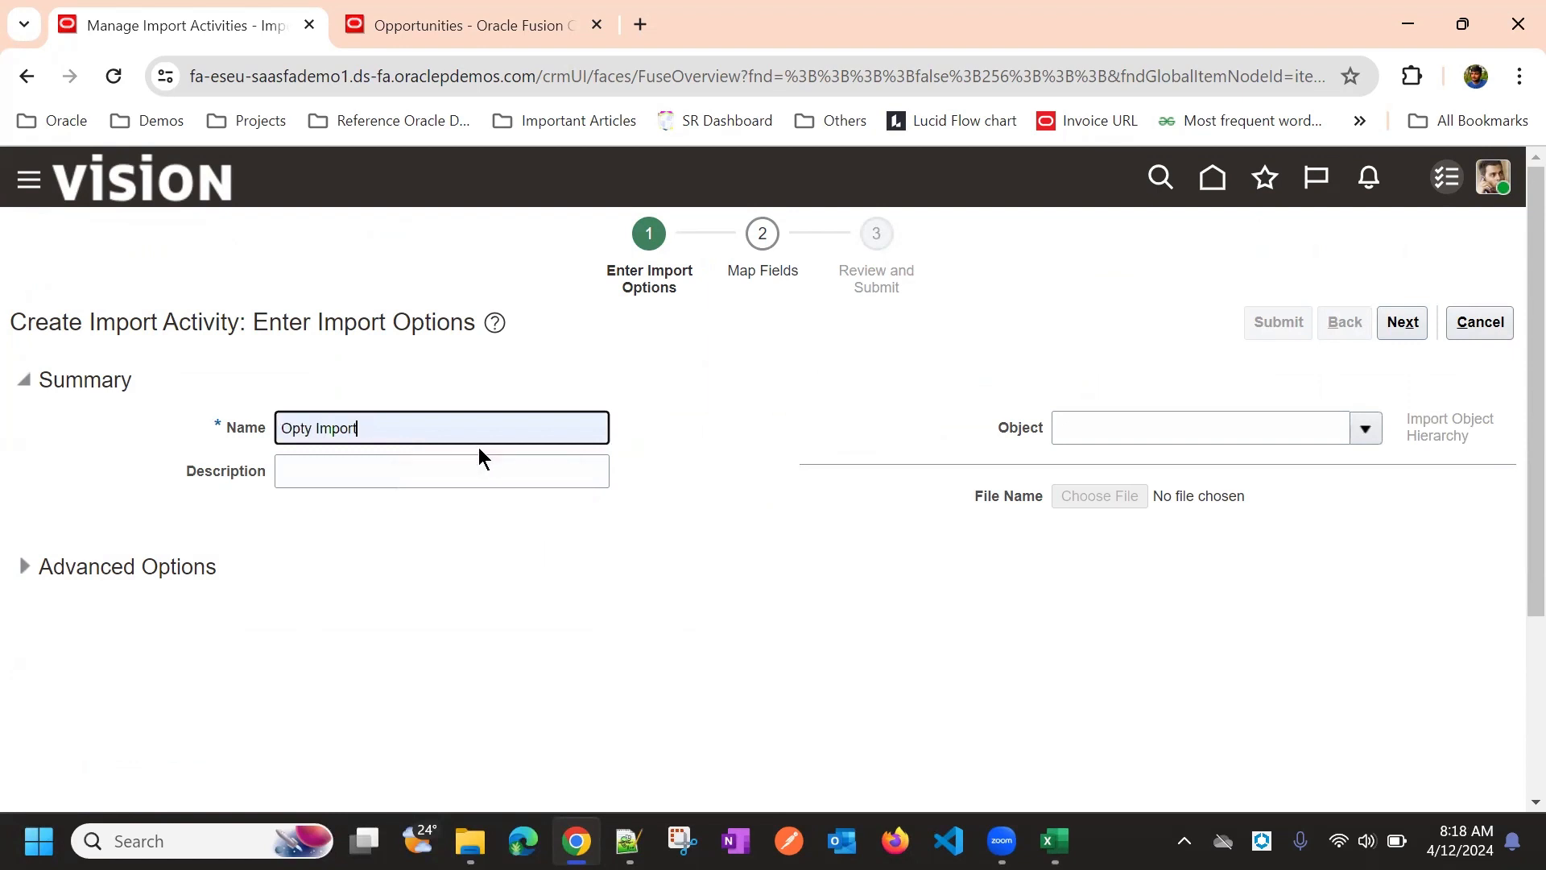
type("with ")
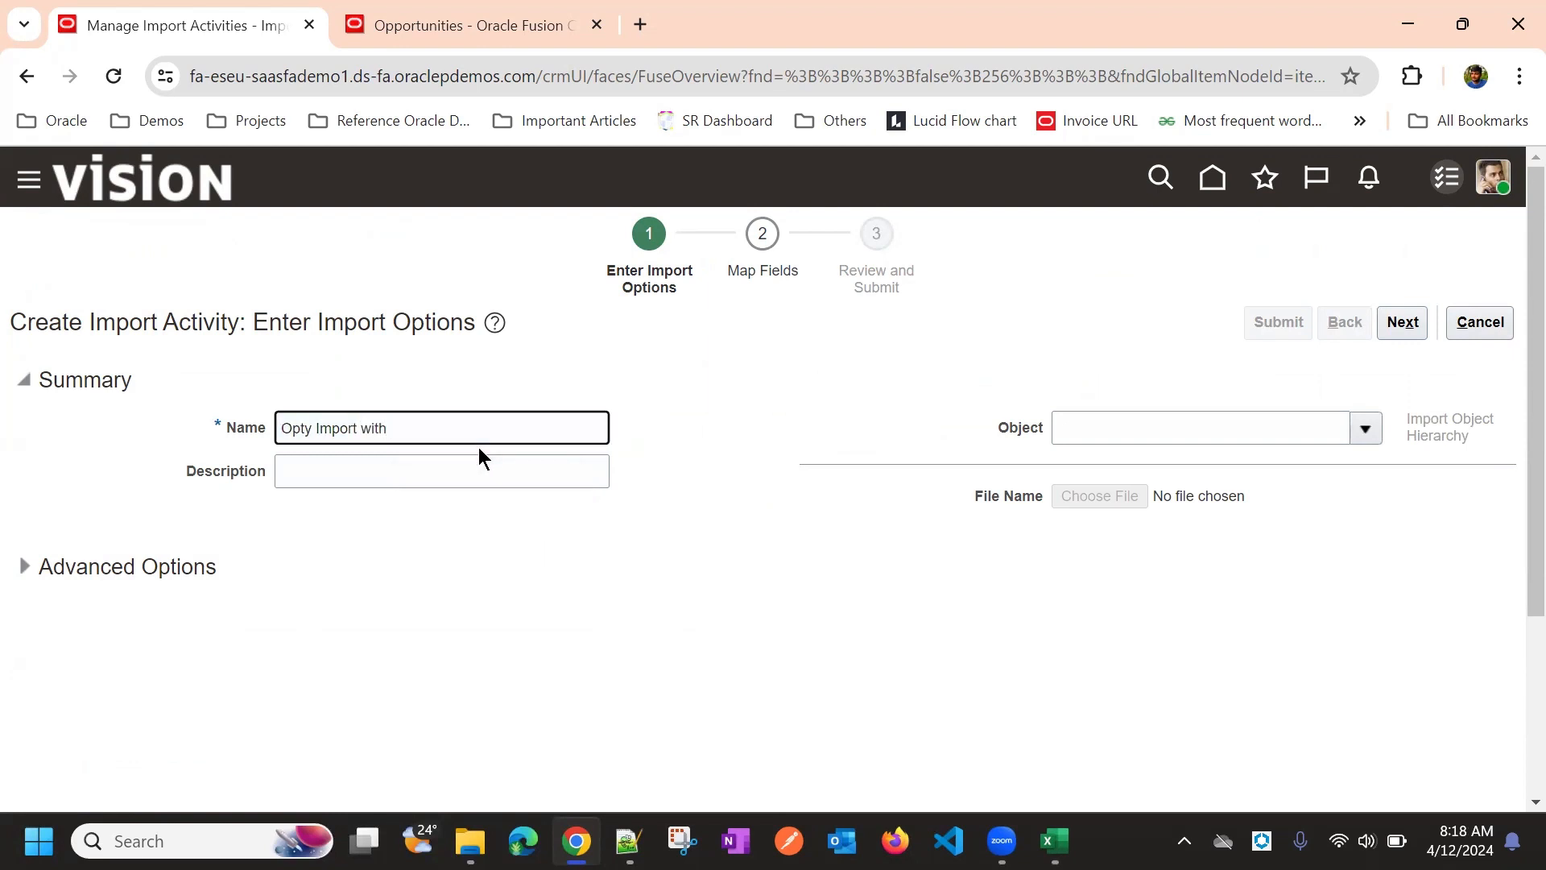
type("Revenue")
left_click(673, 373)
left_click(1116, 429)
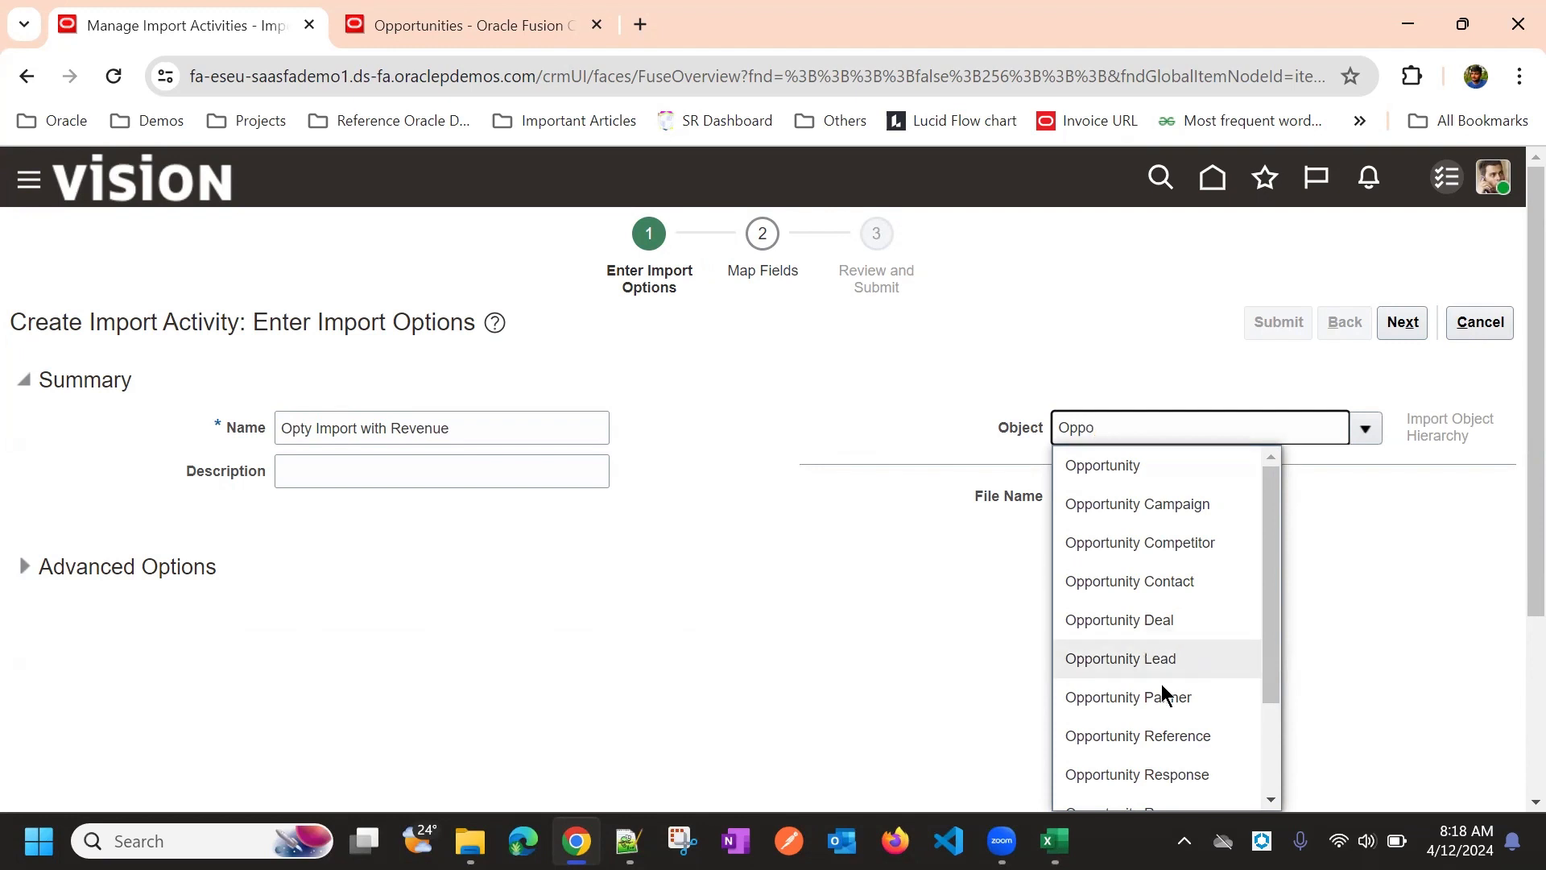
scroll(1152, 628, "down", 2)
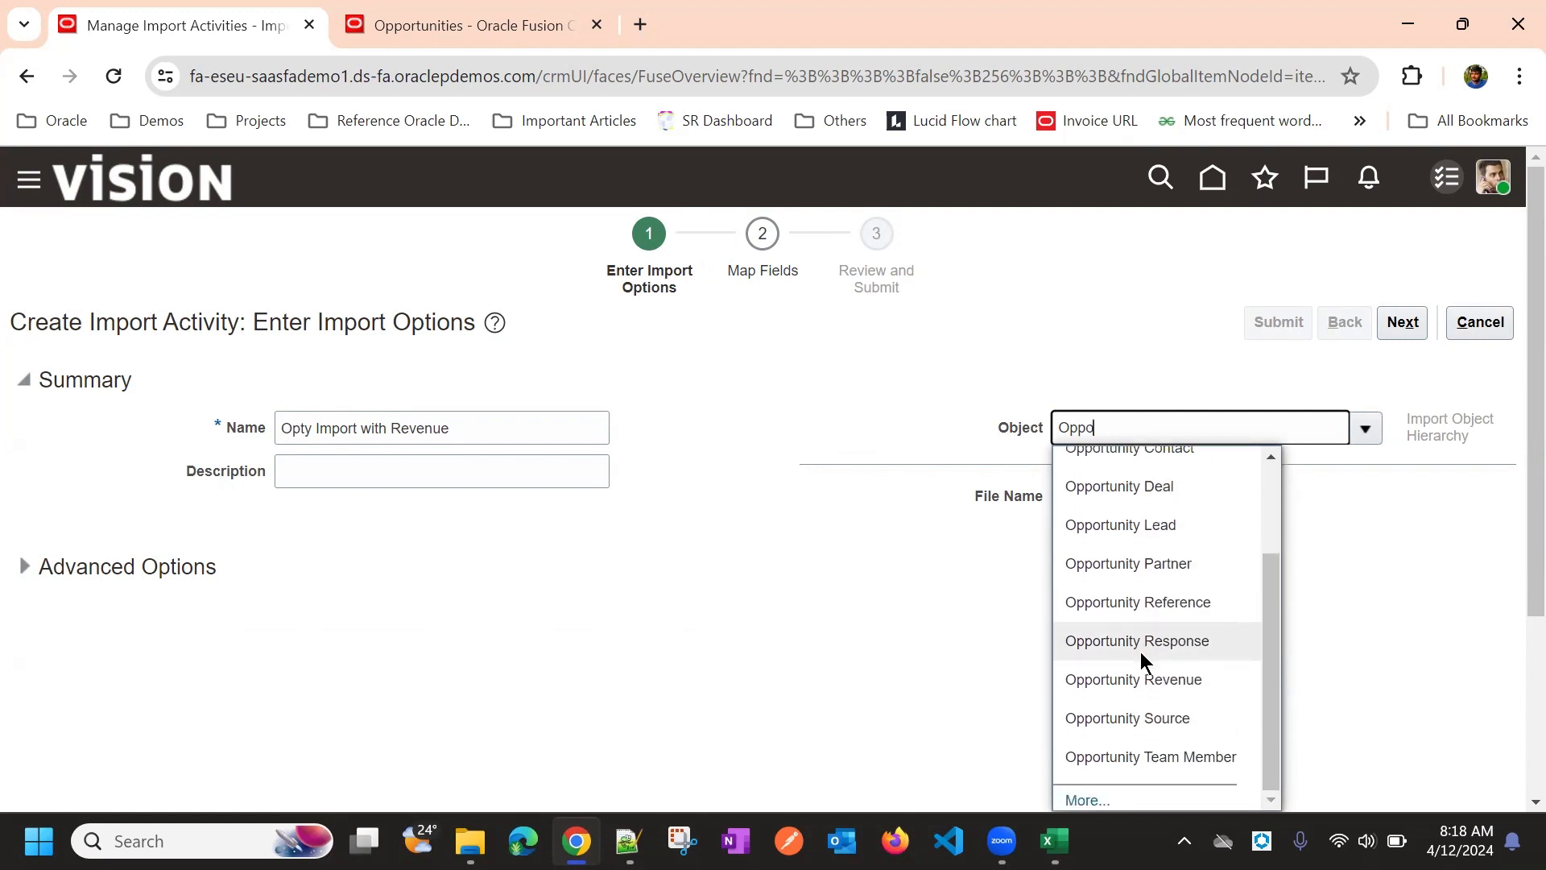
scroll(1103, 628, "up", 2)
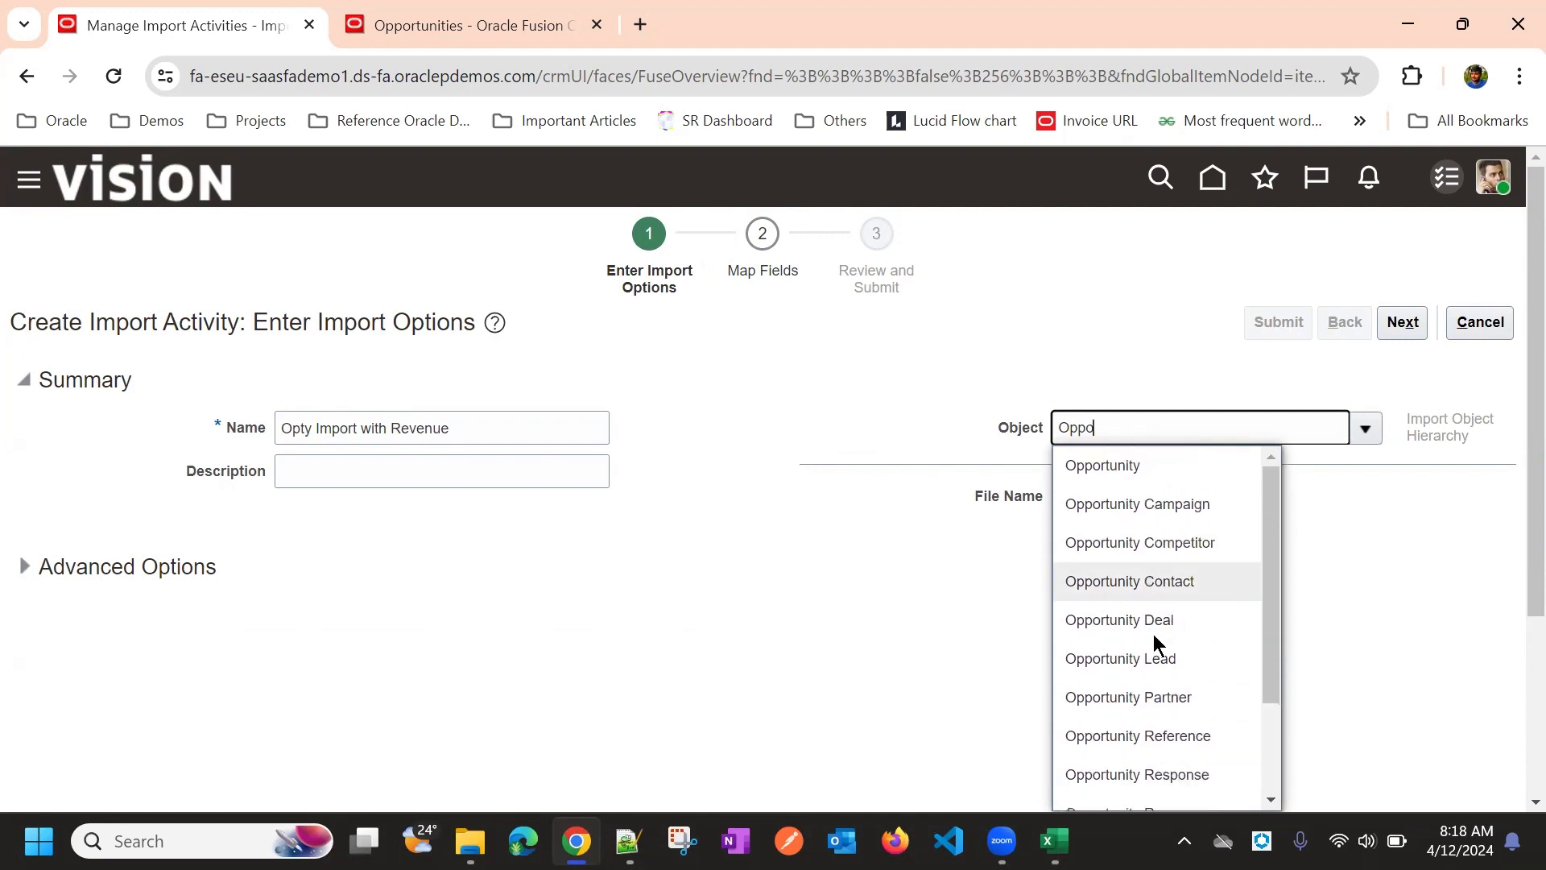
left_click(1119, 468)
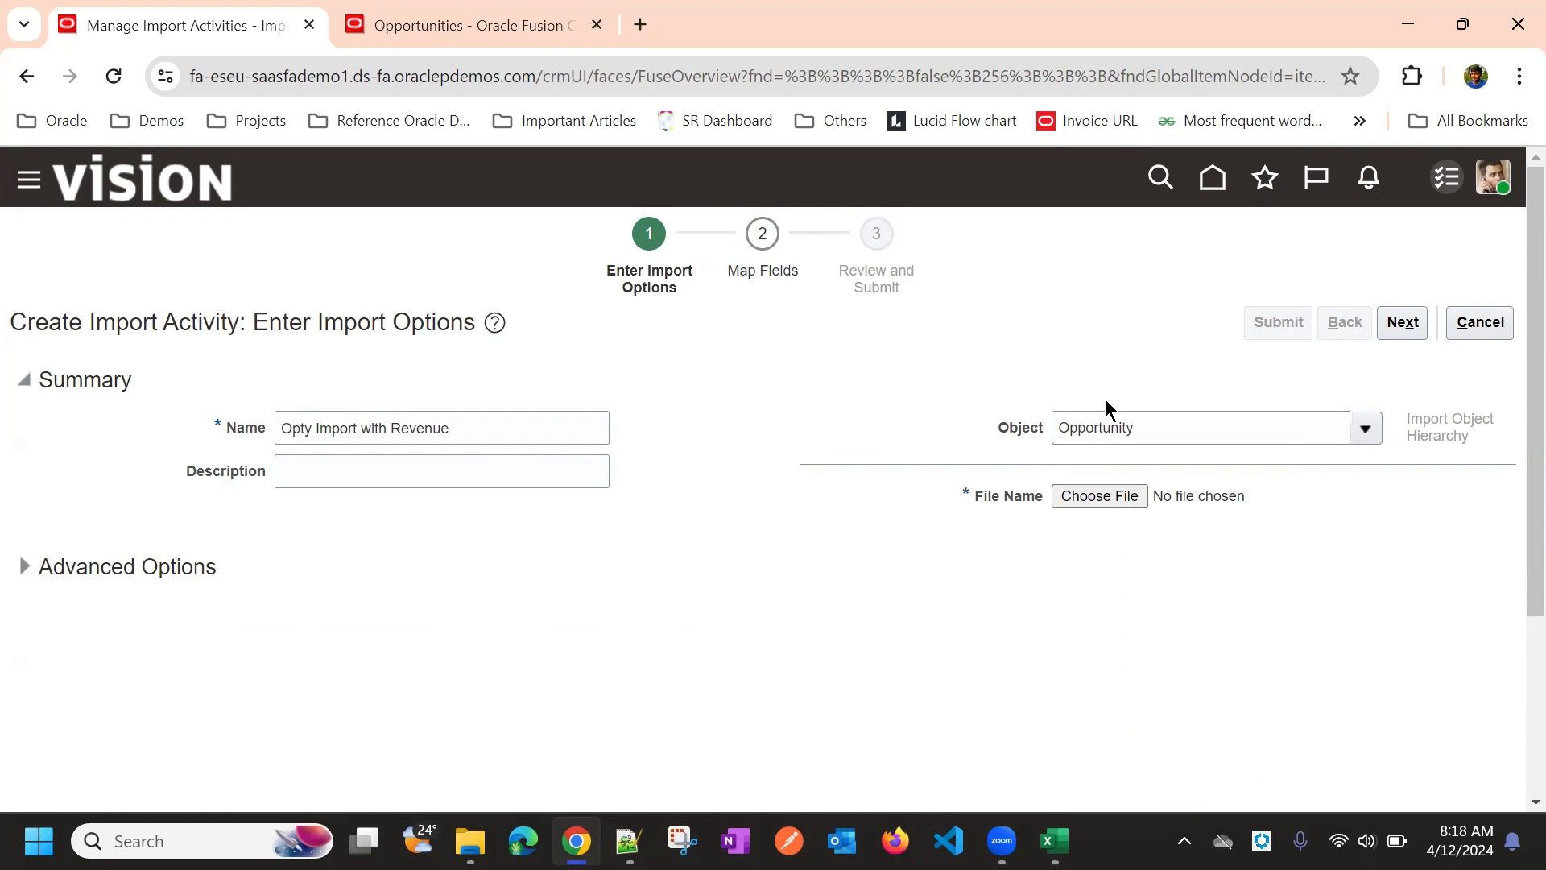
Attach OptyHeader.csv as the Opportunity source file and show the object hierarchy
left_click(1071, 500)
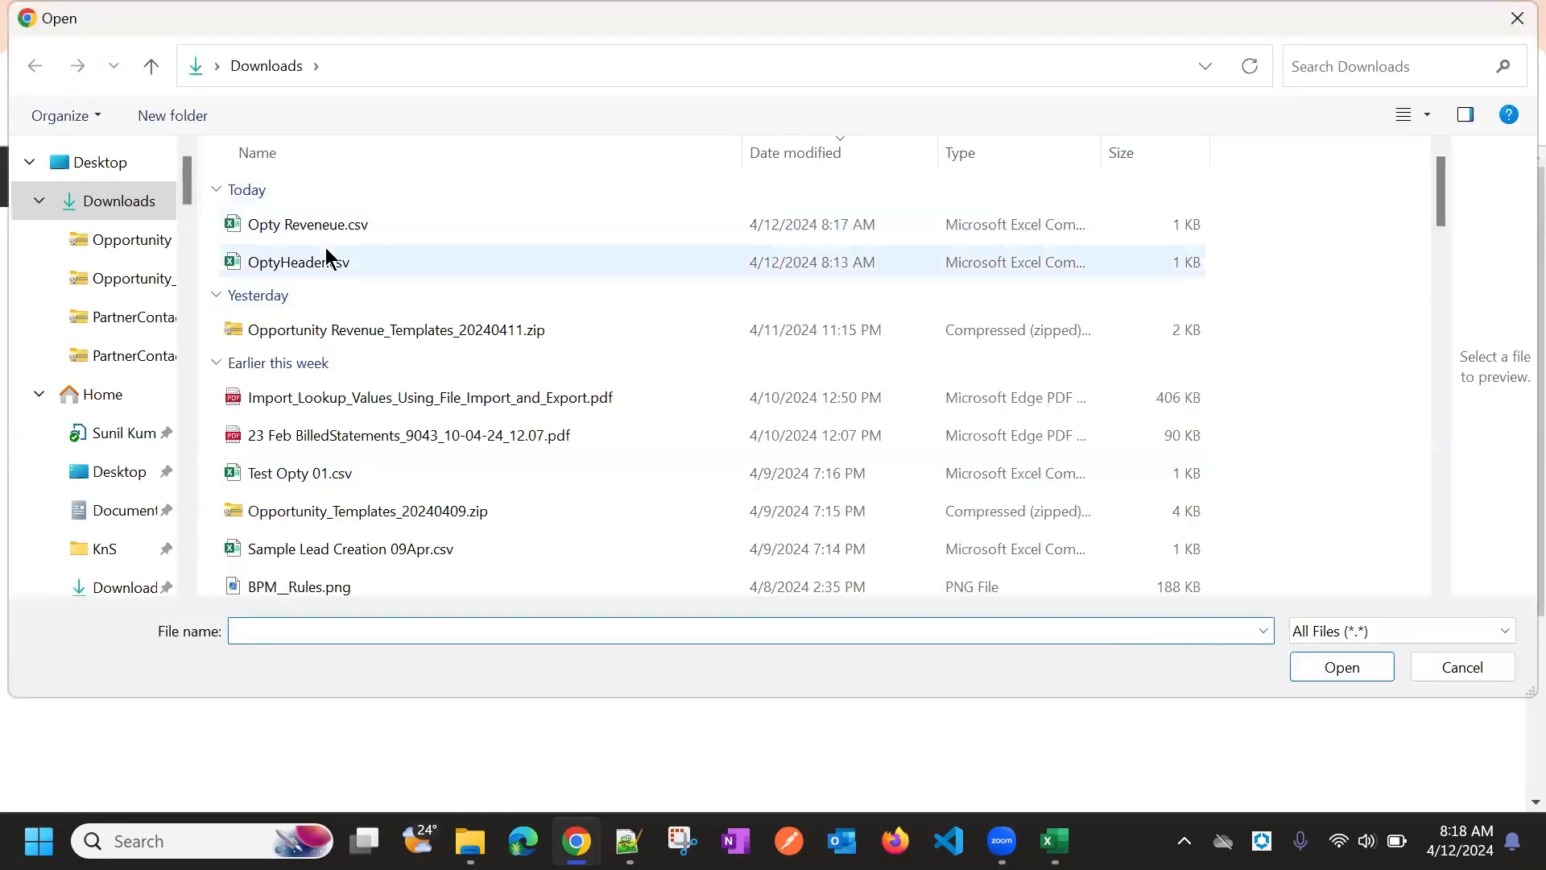
double_click(337, 264)
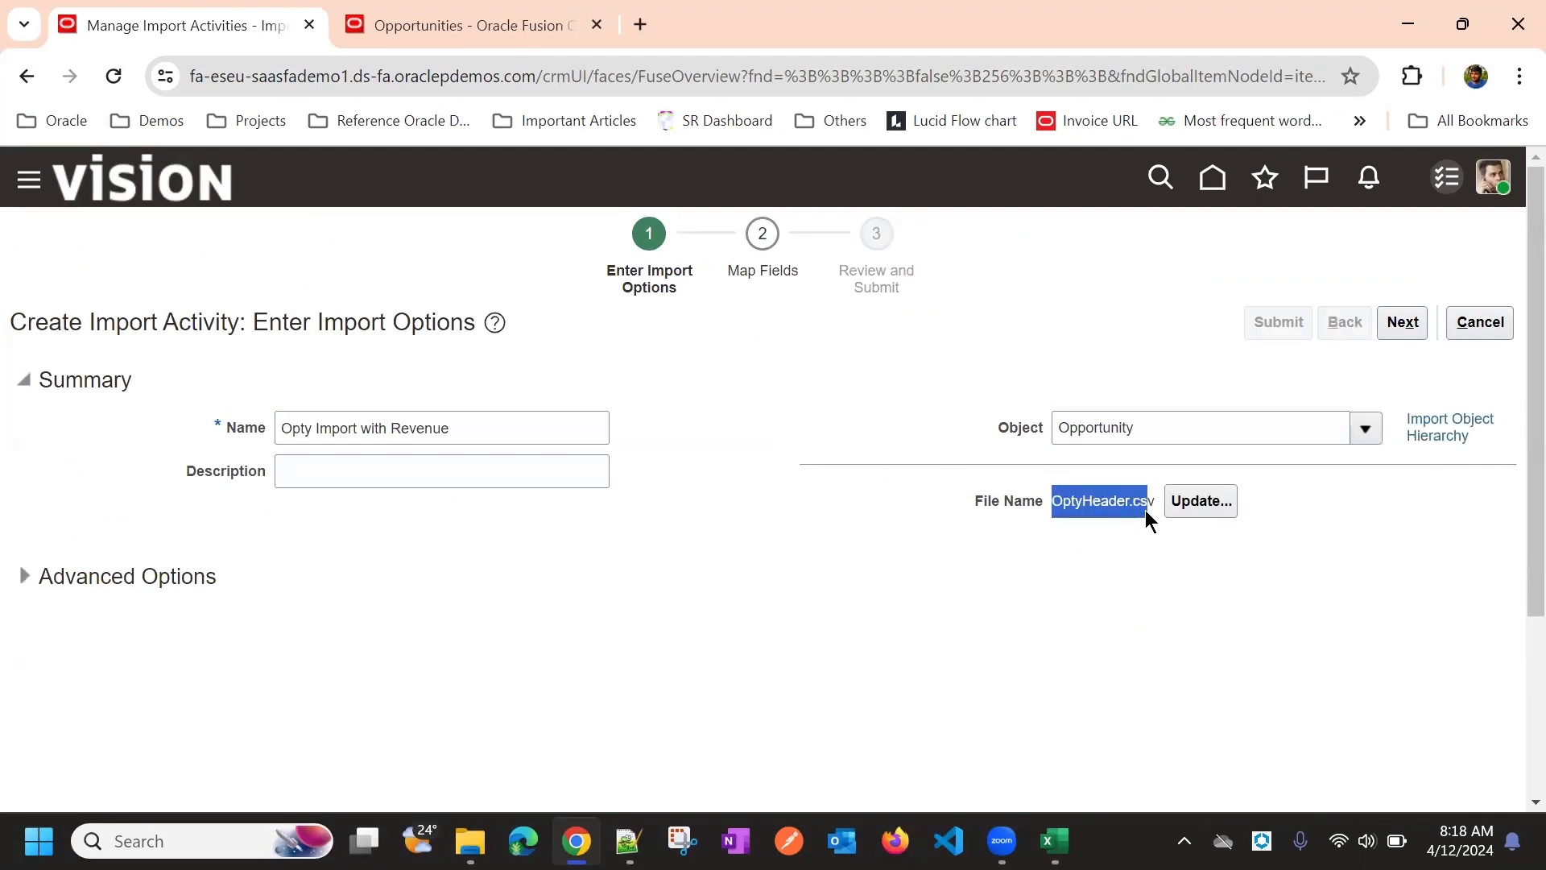
left_click(1360, 570)
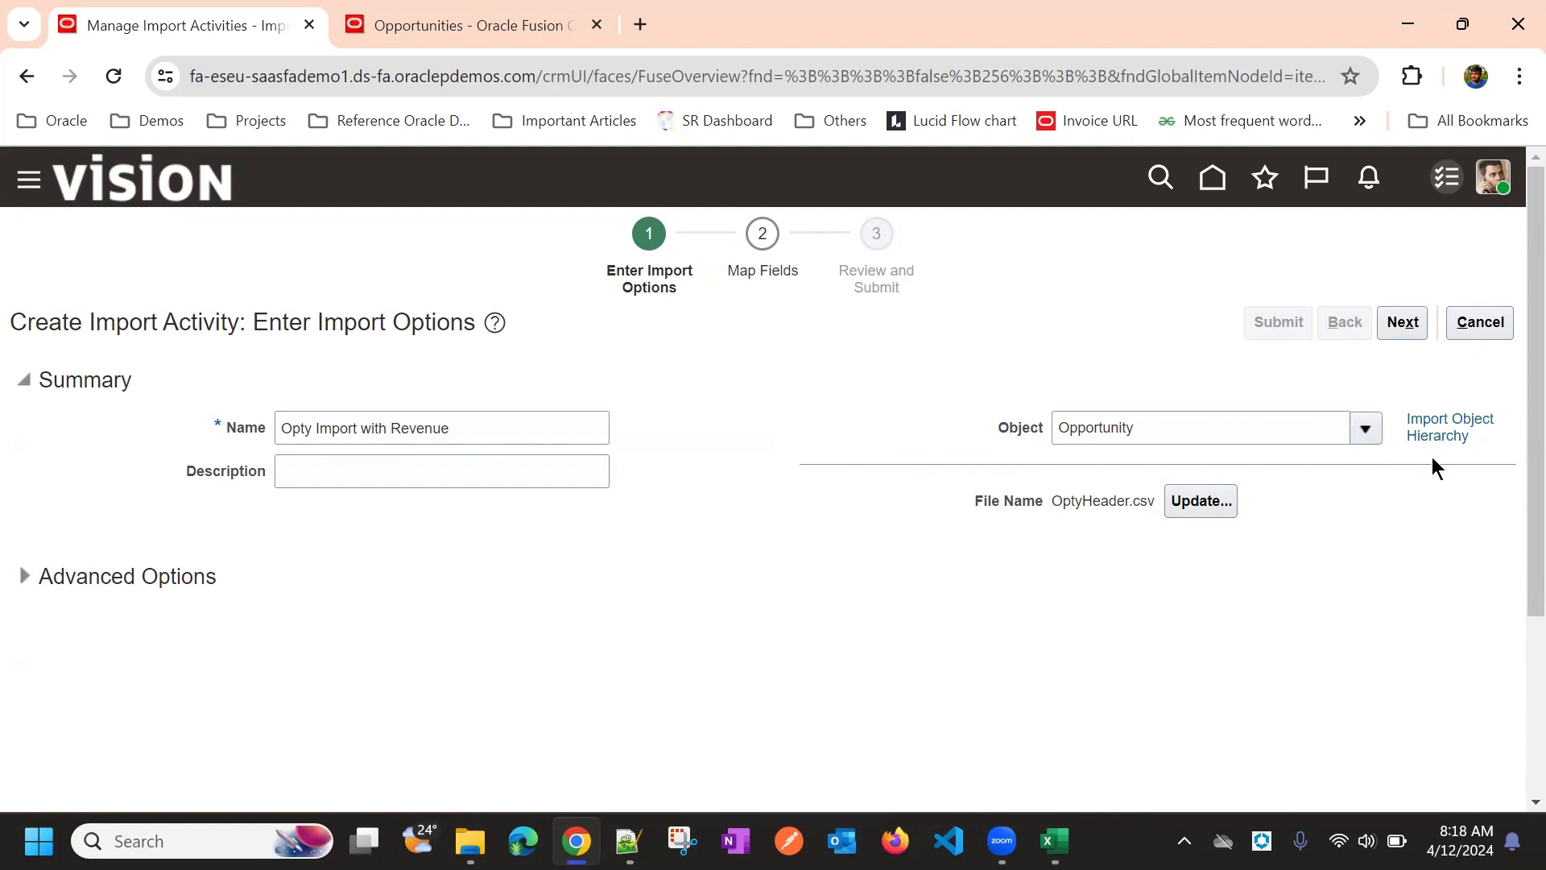
left_click(1431, 435)
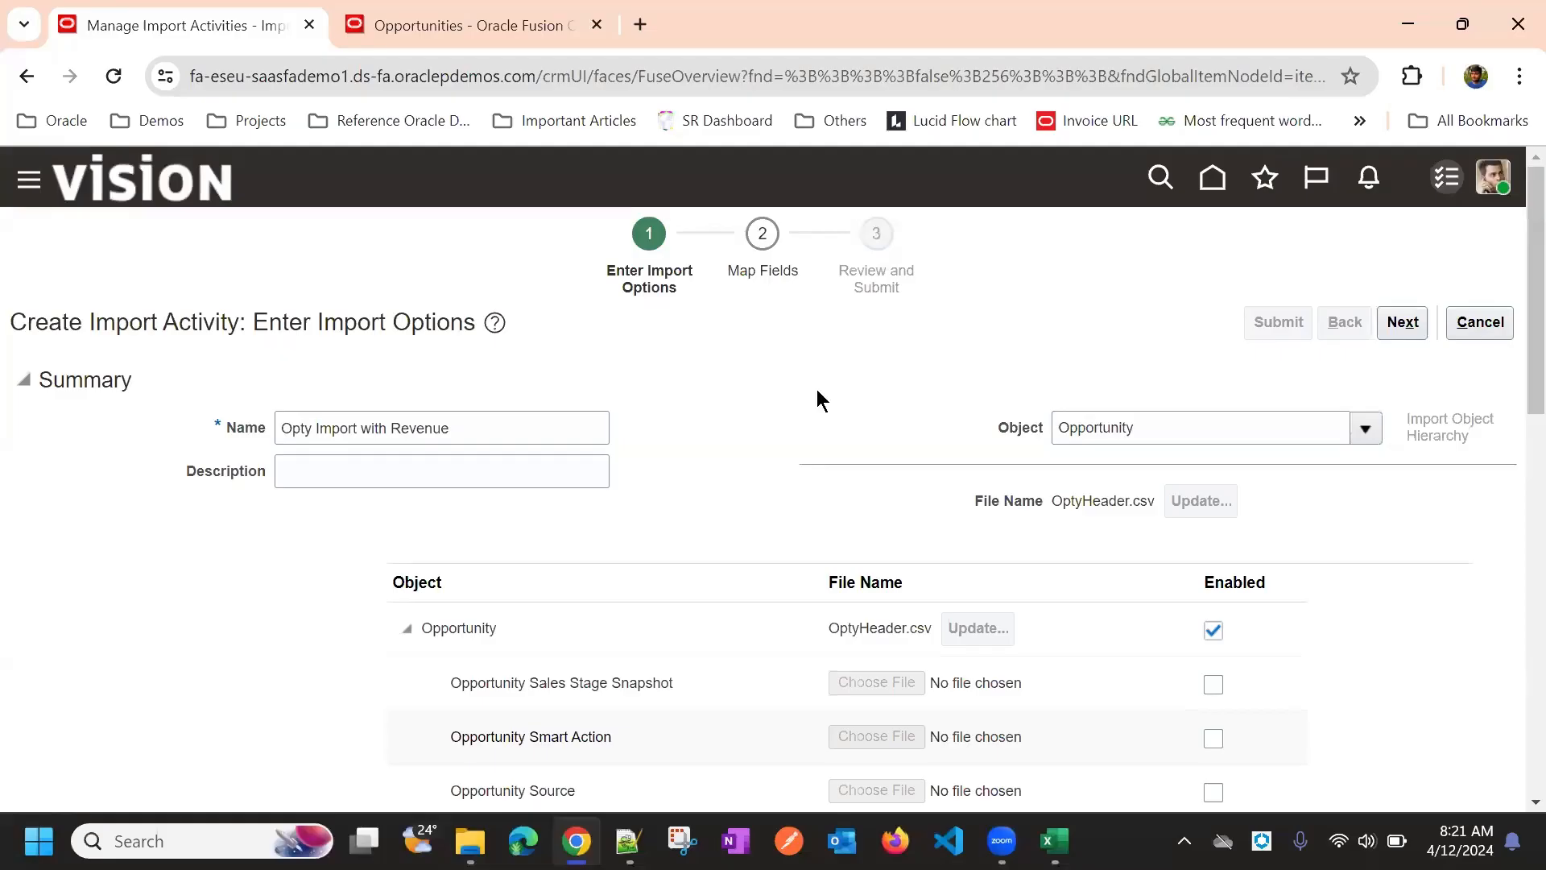
Scroll the hierarchy to find Opportunity Revenue with its Split, Recurring and Territory children
scroll(880, 316, "down", 1)
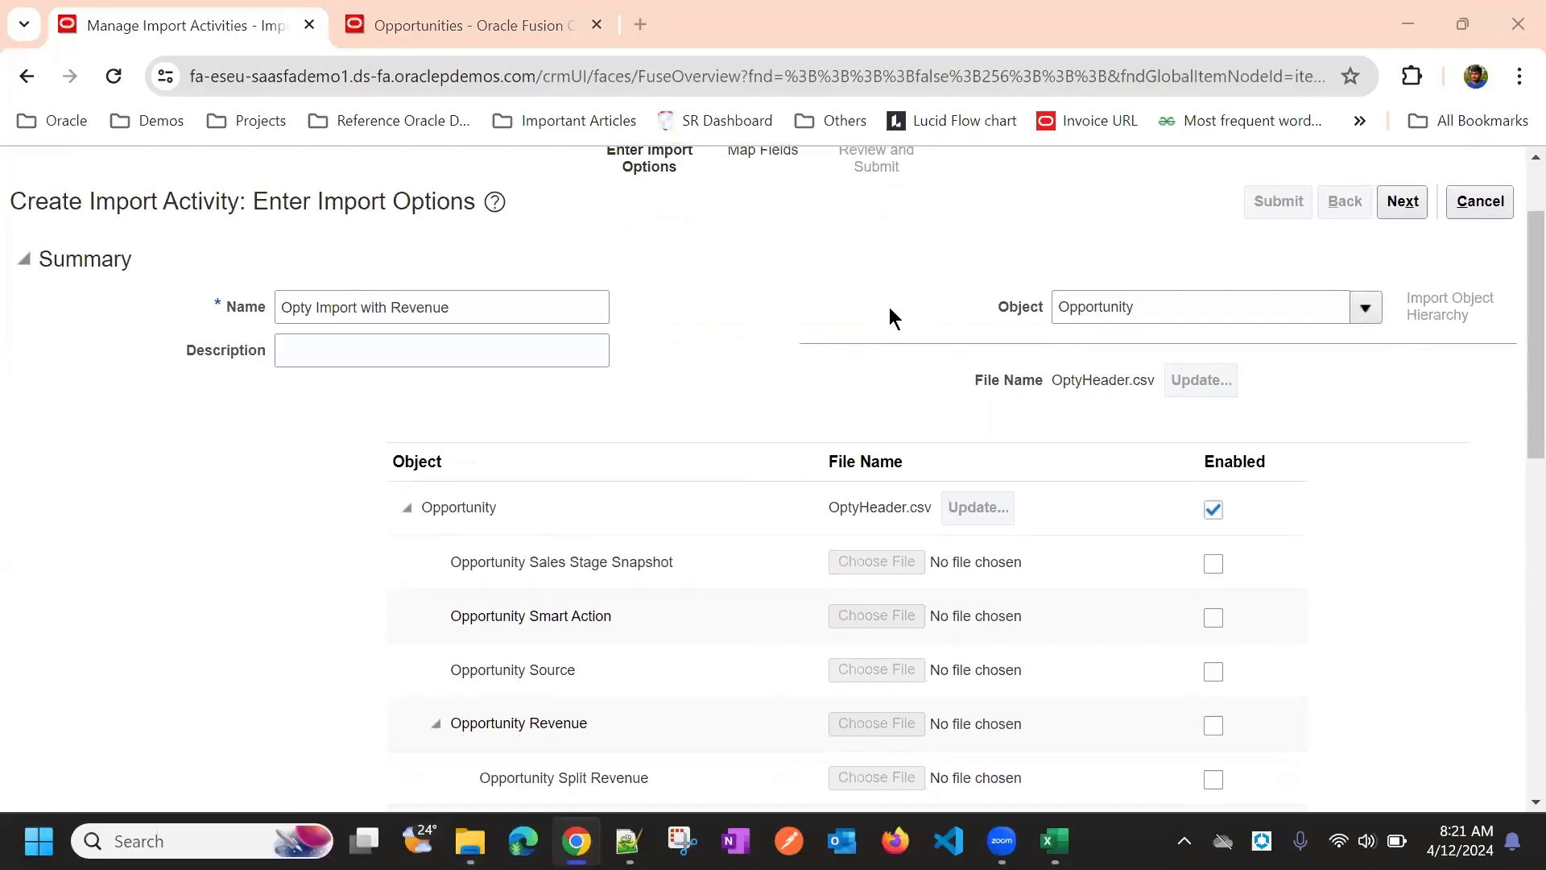
scroll(887, 313, "down", 1)
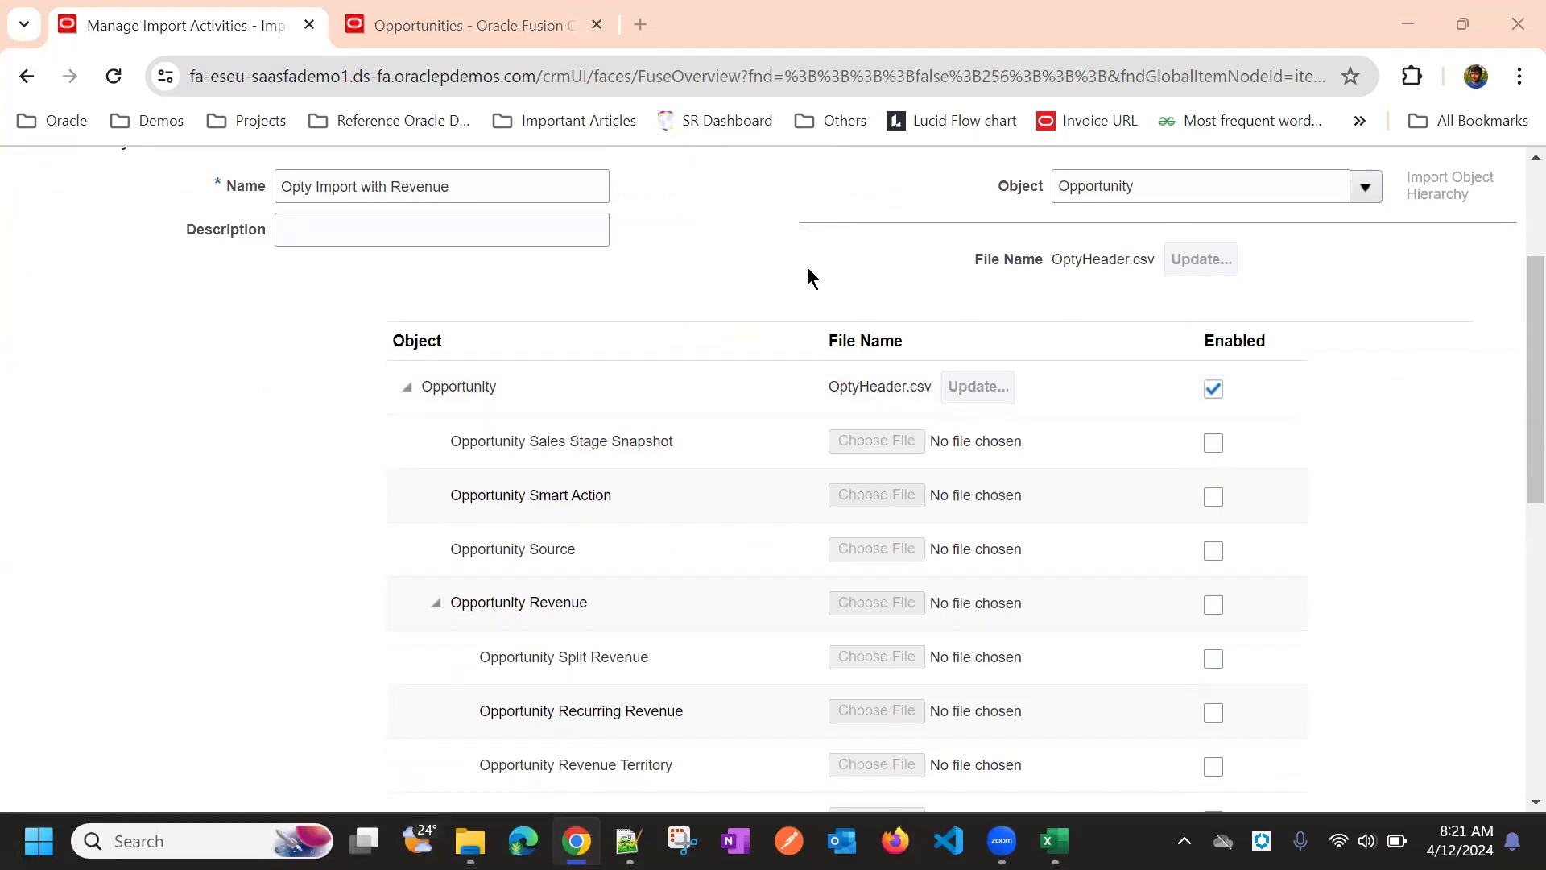
scroll(817, 254, "down", 2)
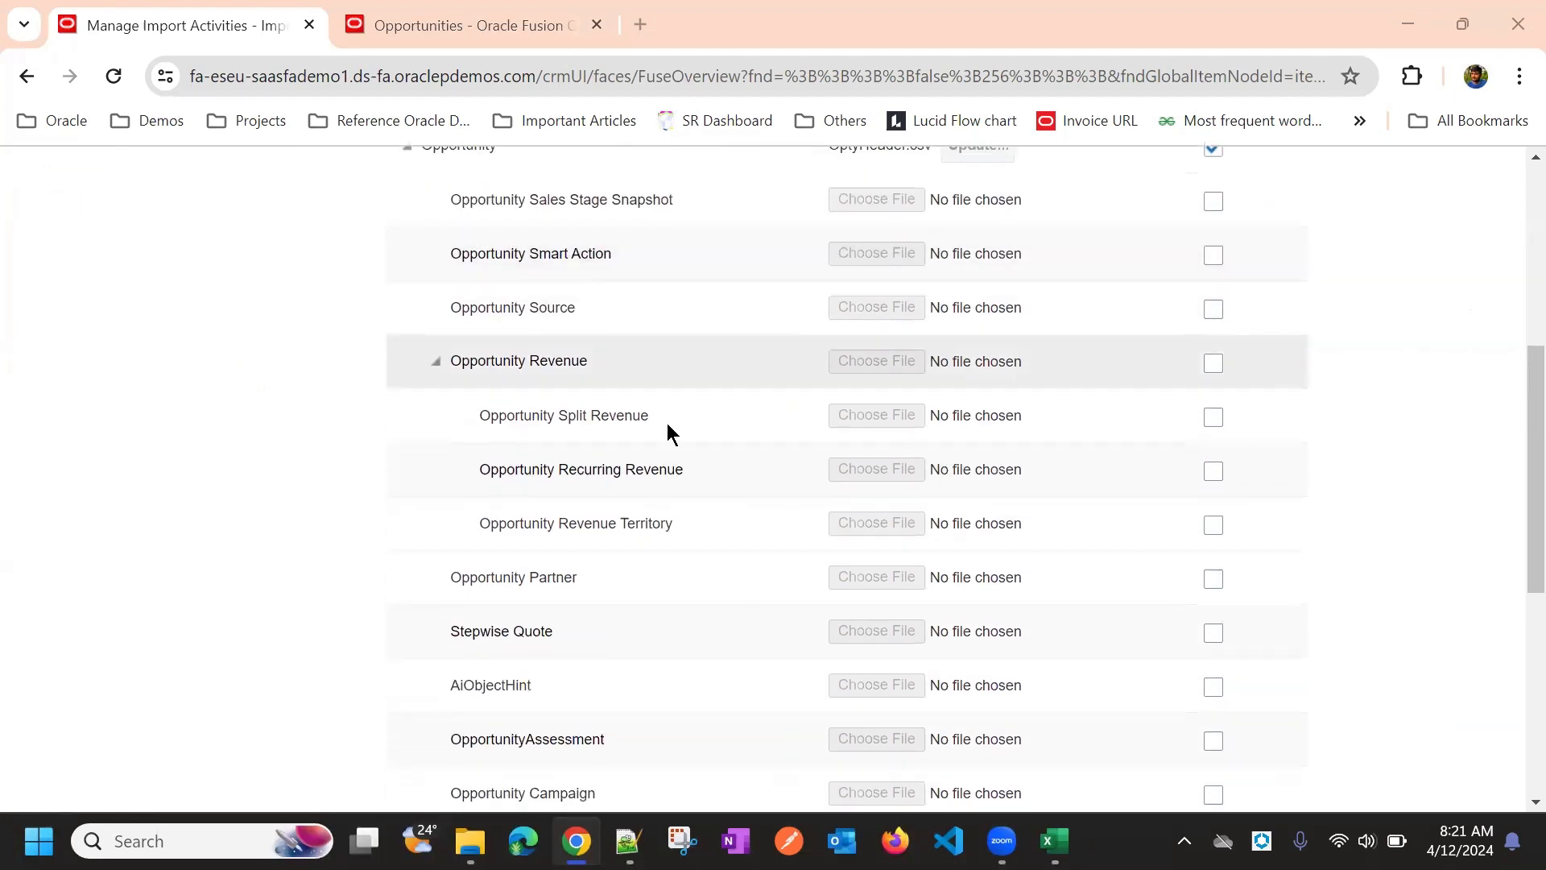
scroll(444, 451, "up", 3)
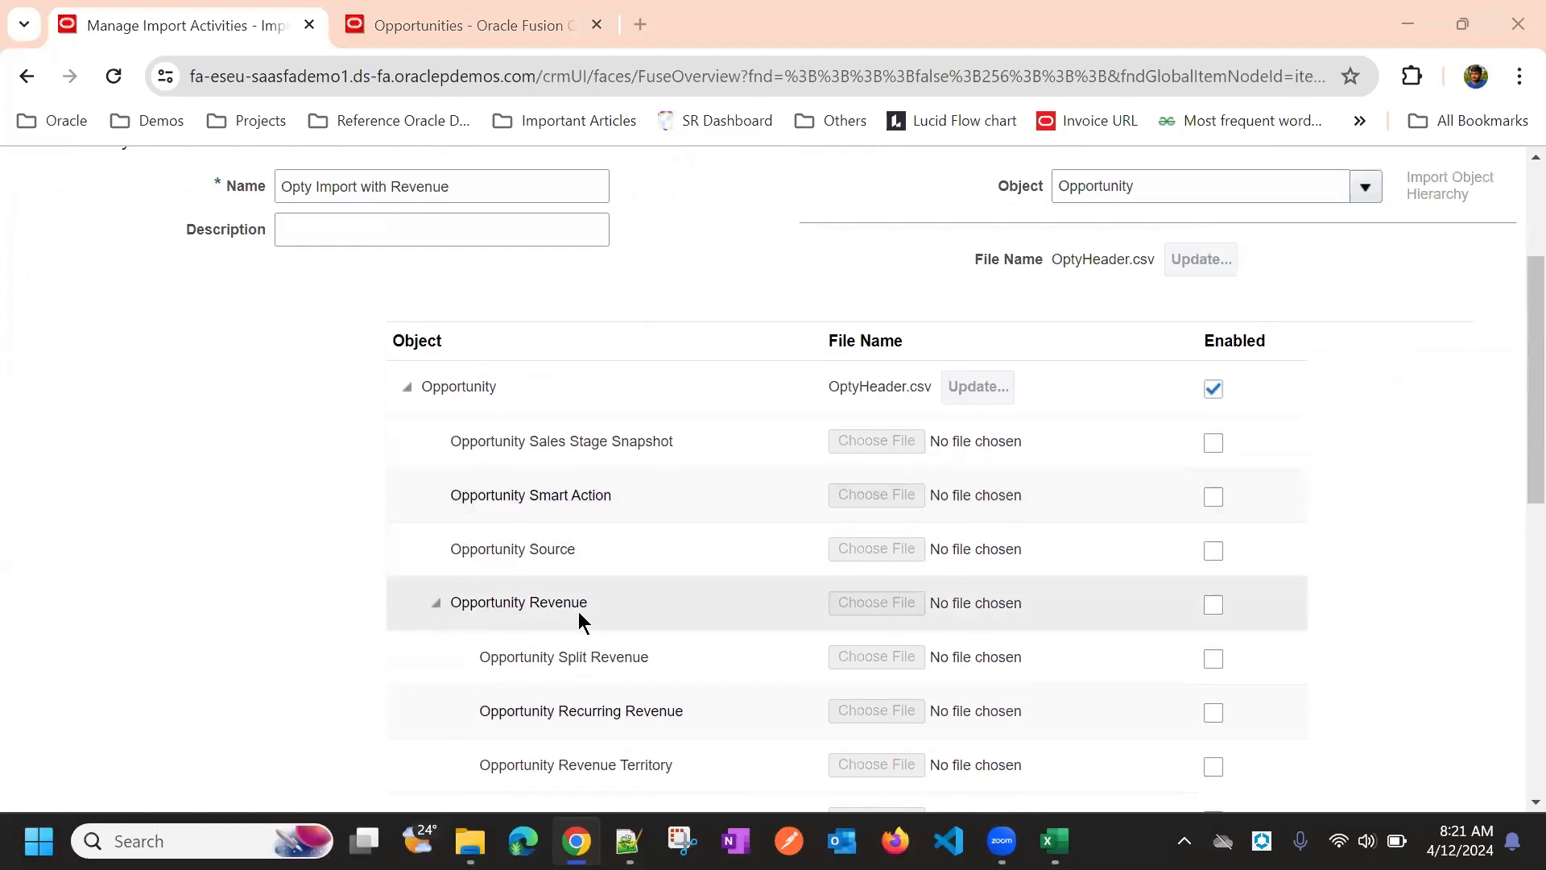
scroll(754, 572, "down", 2)
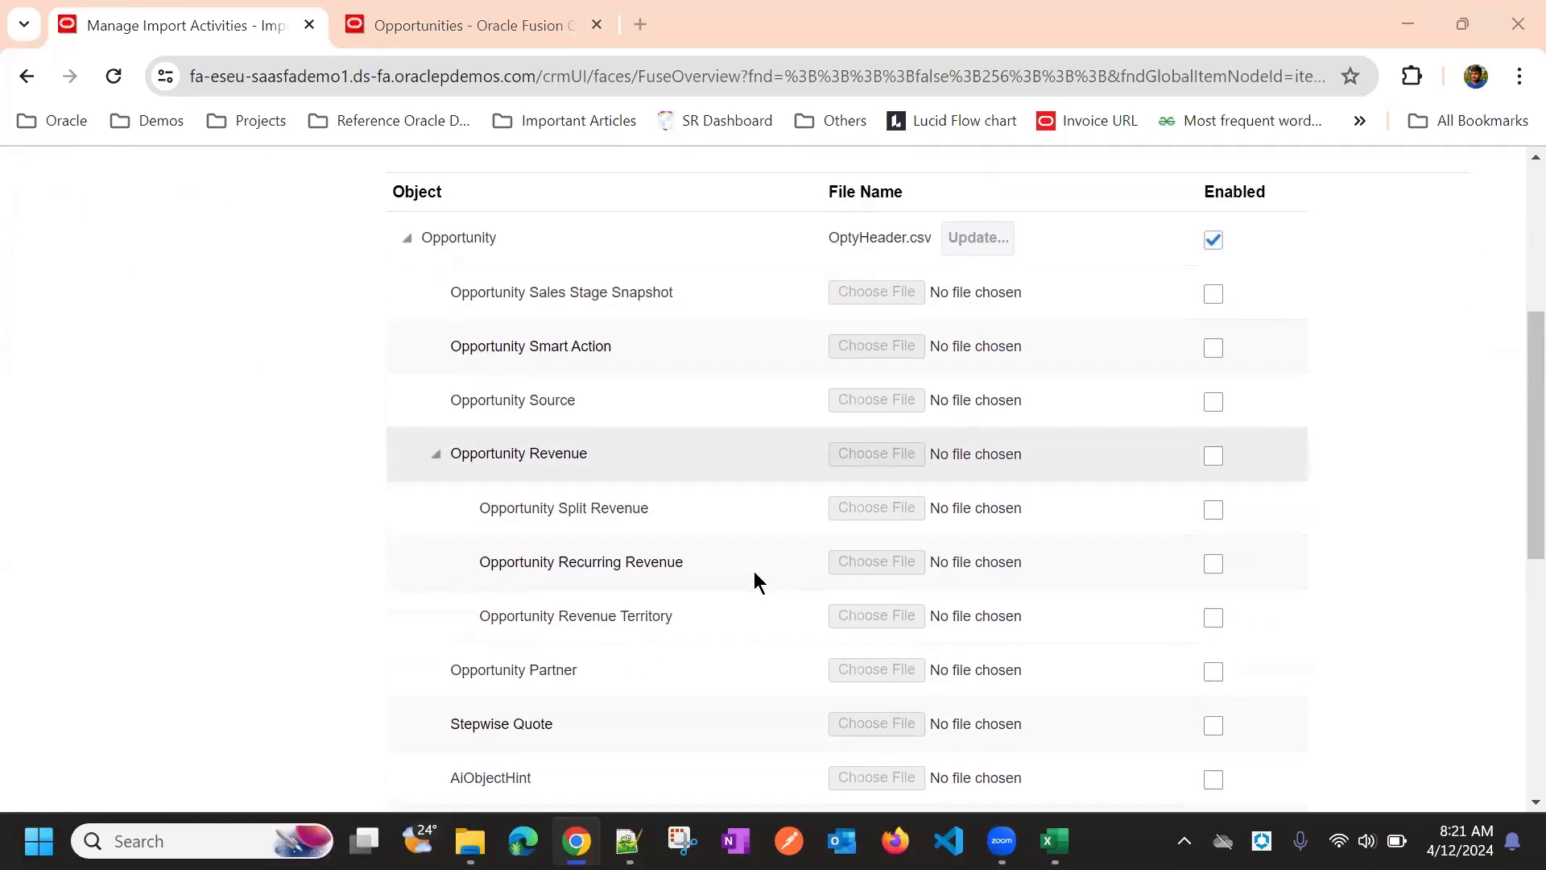
scroll(753, 571, "down", 1)
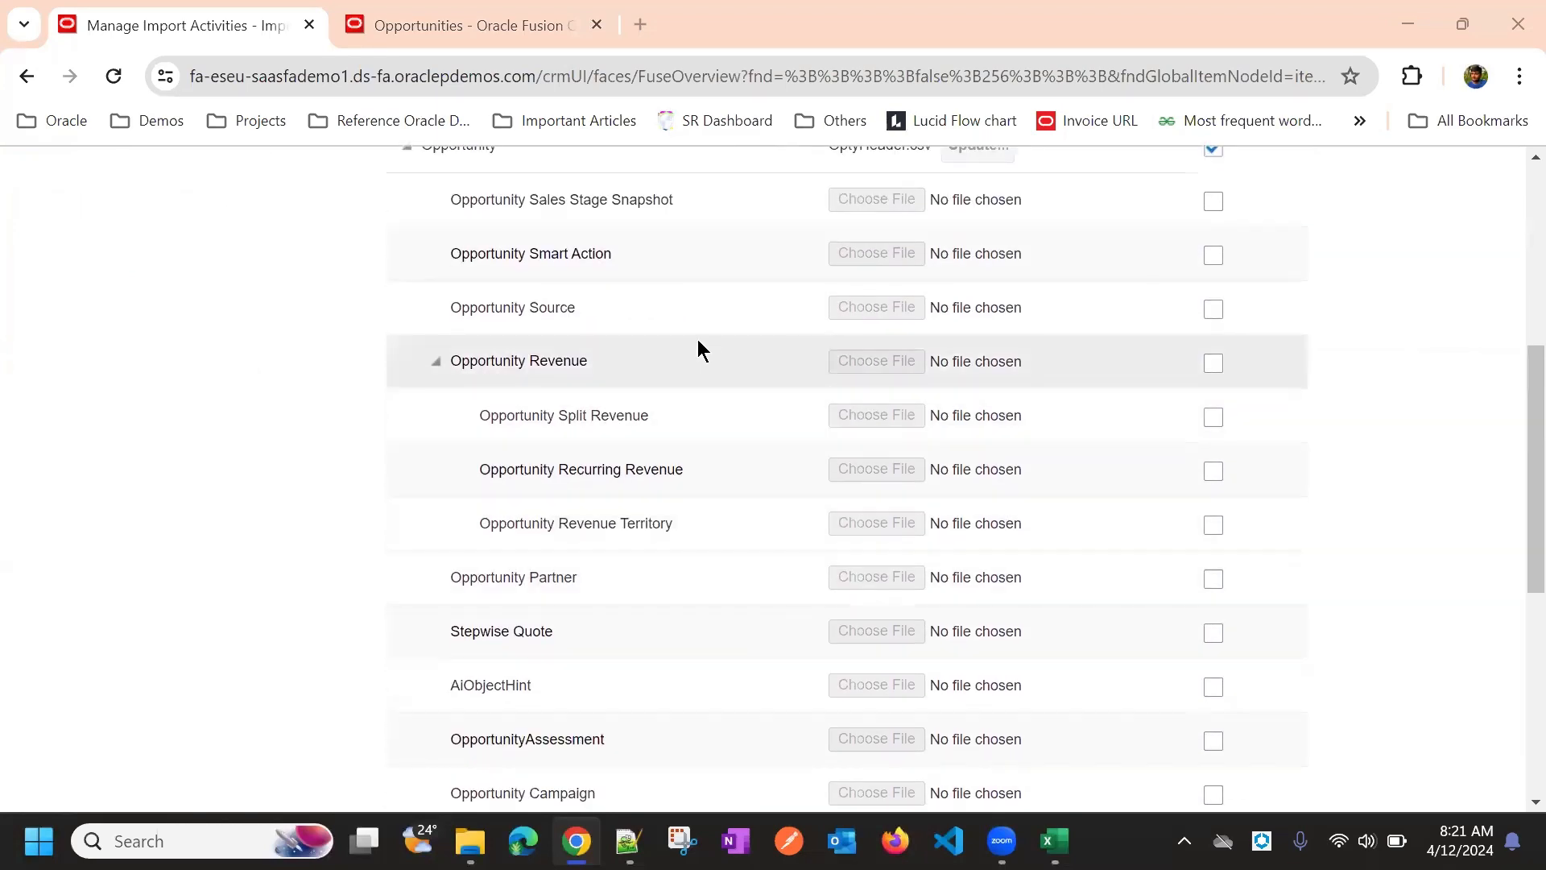
Enable Opportunity Revenue as a child object in the import hierarchy
left_click(1211, 366)
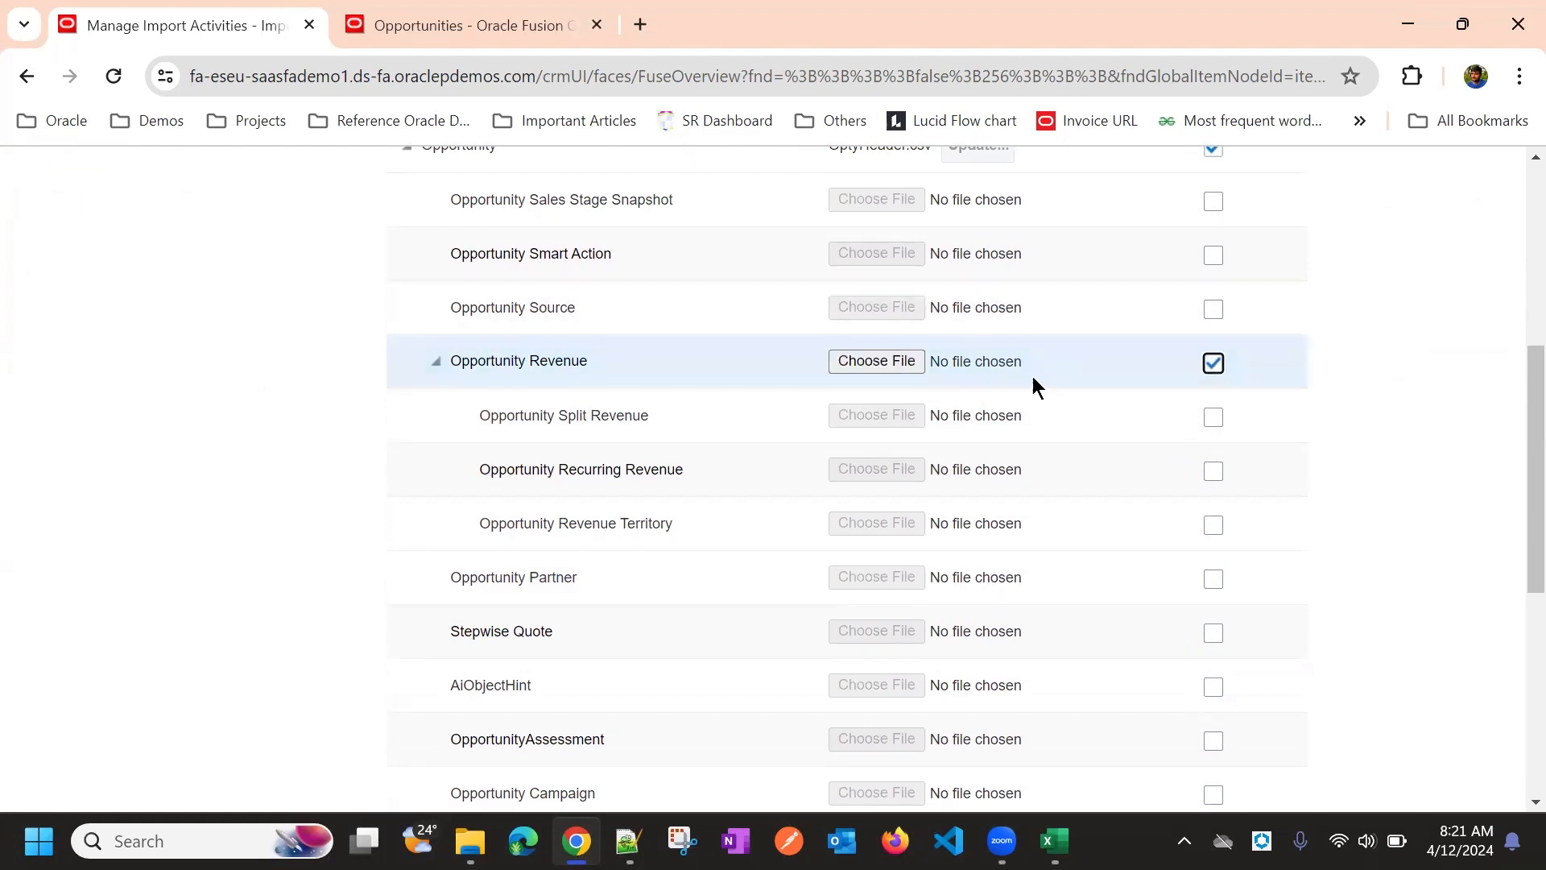
scroll(1047, 389, "up", 3)
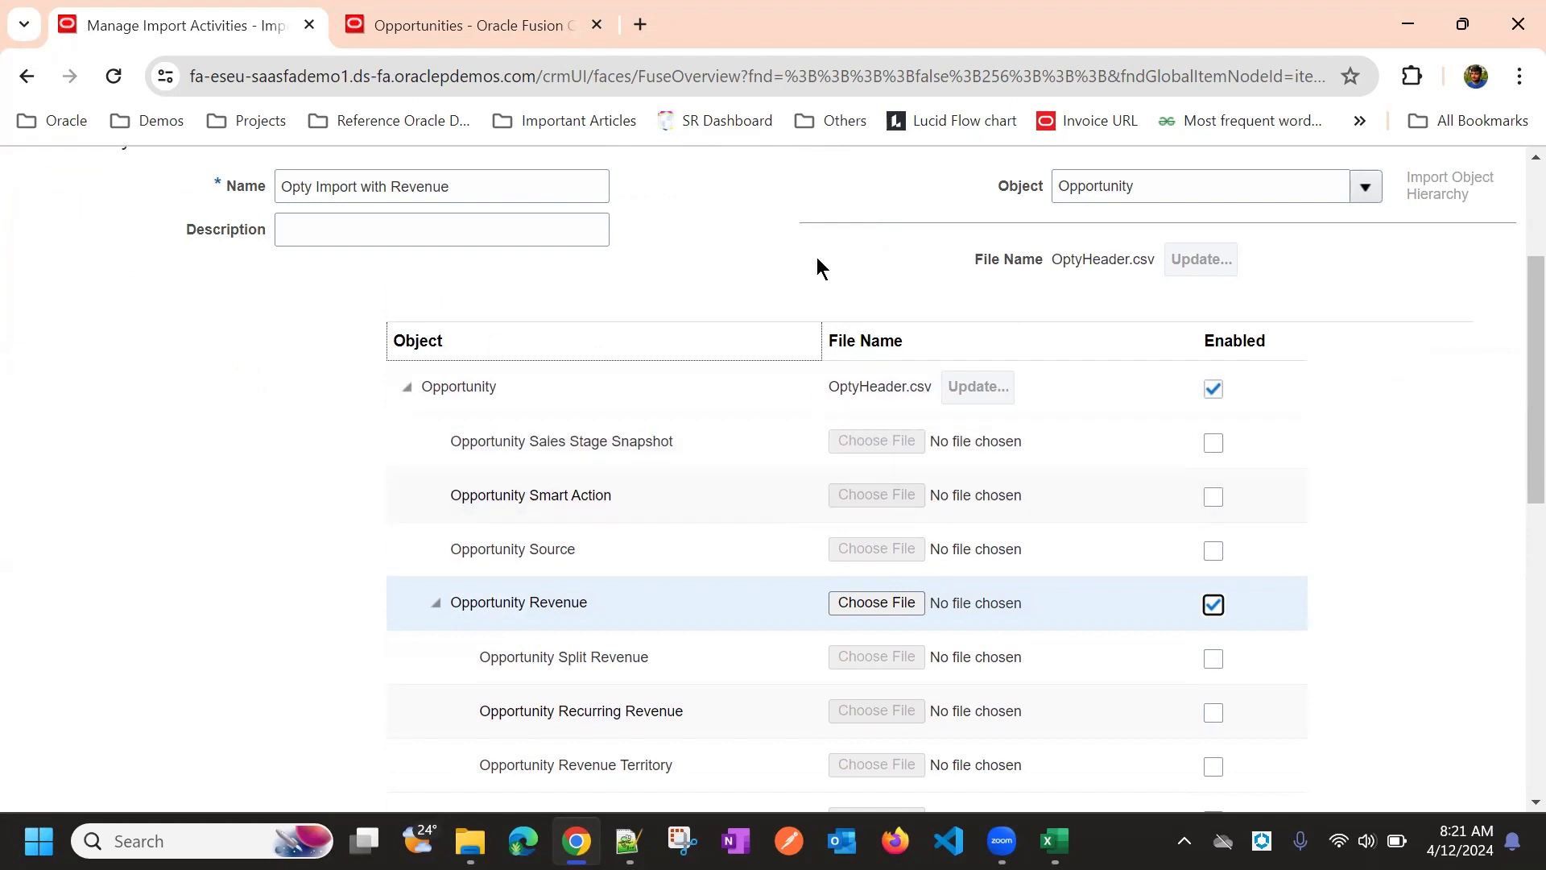
scroll(816, 257, "down", 2)
scroll(784, 339, "up", 3)
scroll(804, 376, "down", 2)
scroll(829, 258, "down", 1)
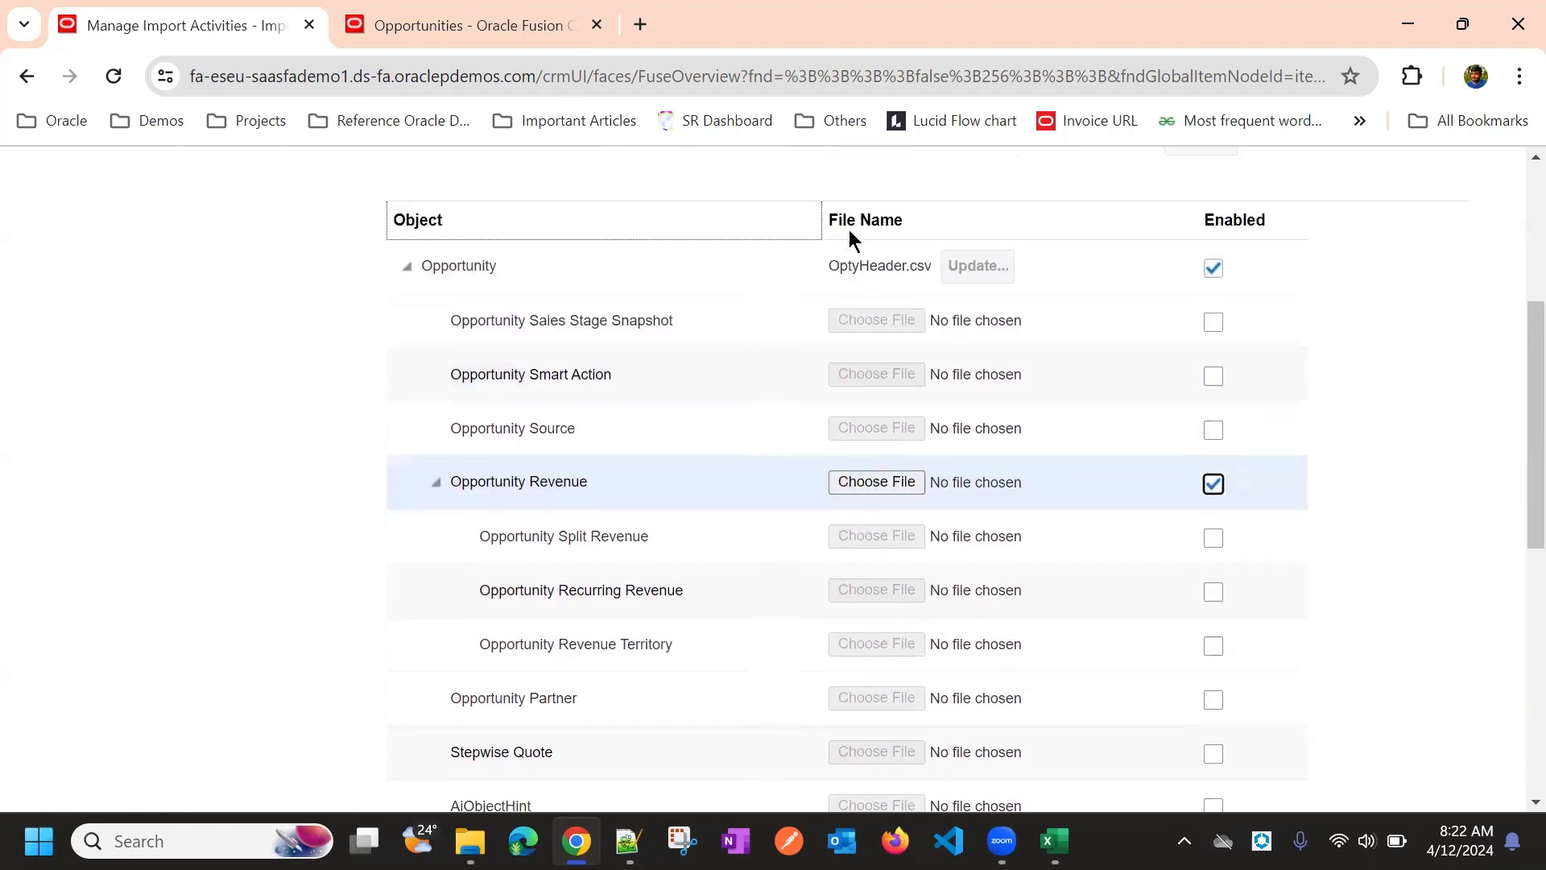
Attach Opty Reveneue.csv as the Opportunity Revenue source file
left_click(881, 480)
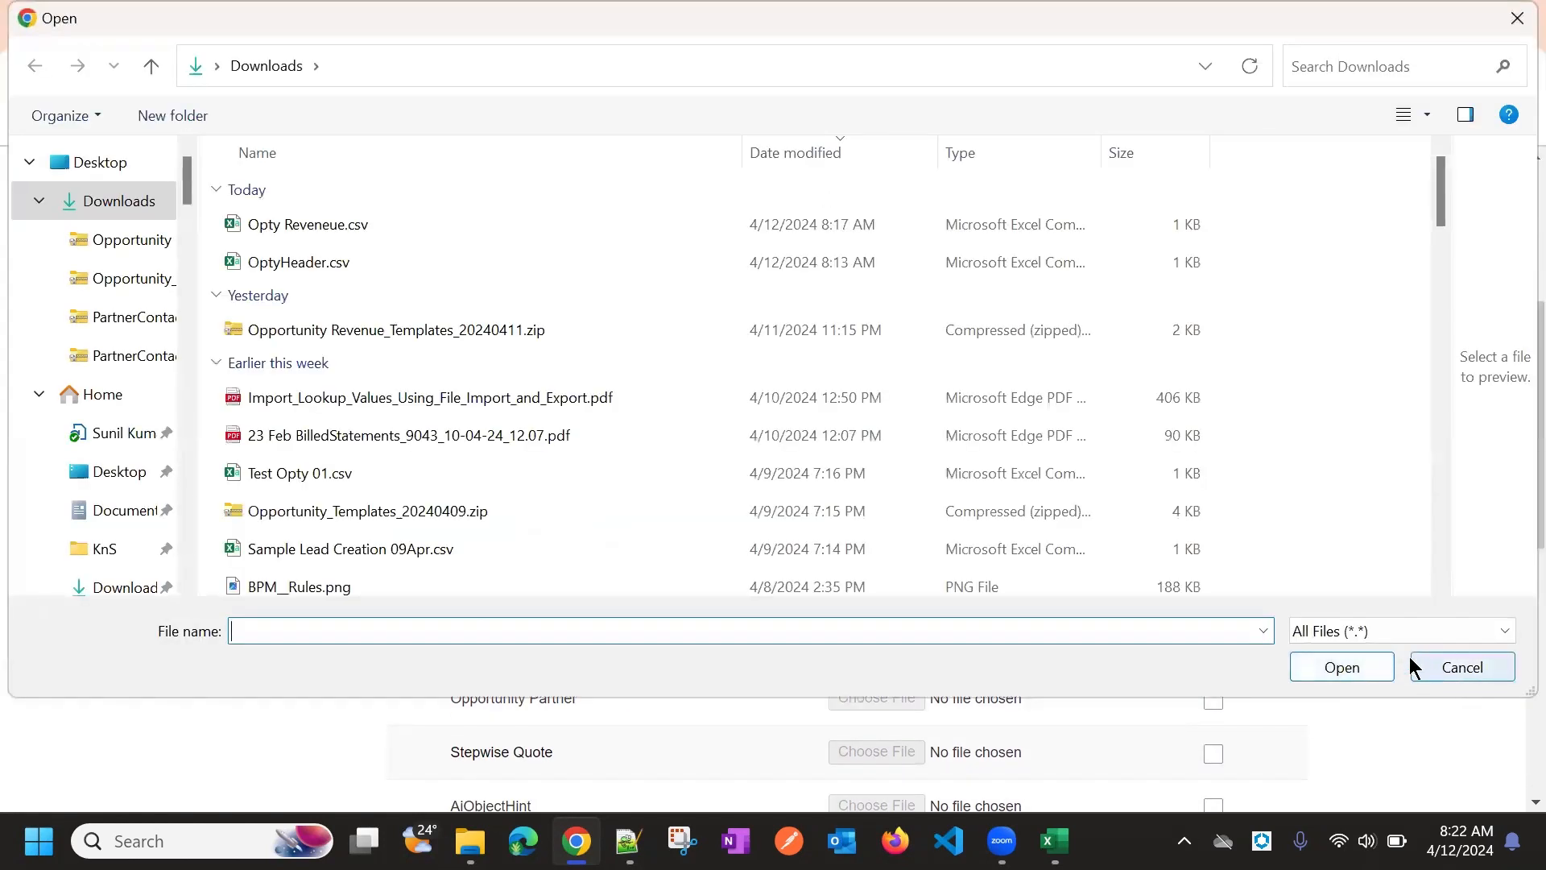
left_click(578, 224)
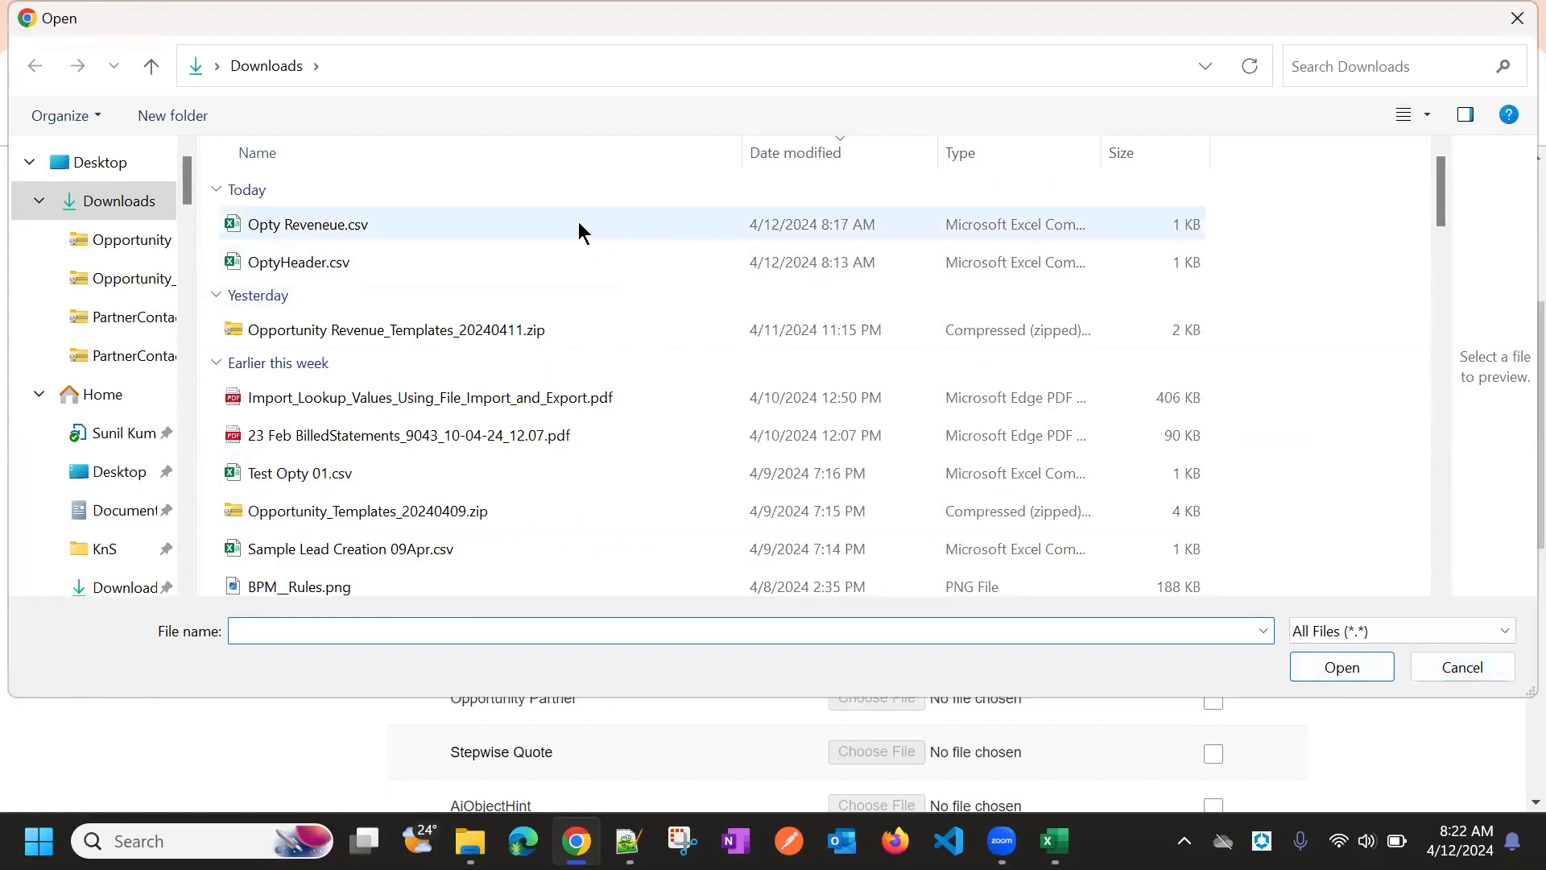
double_click(578, 224)
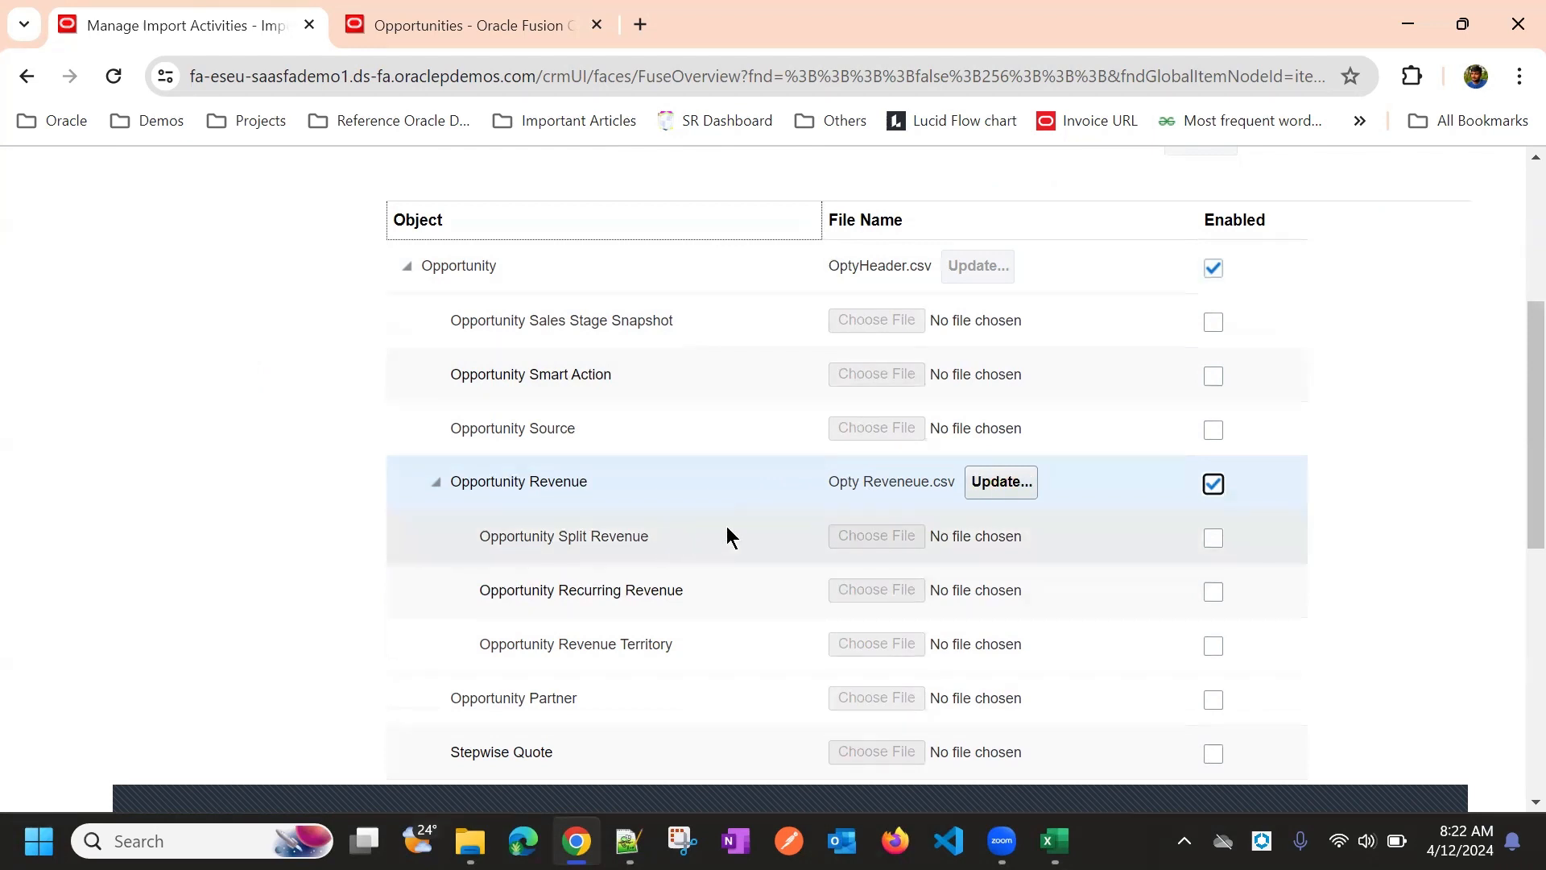
scroll(1038, 398, "up", 5)
scroll(1236, 388, "down", 10)
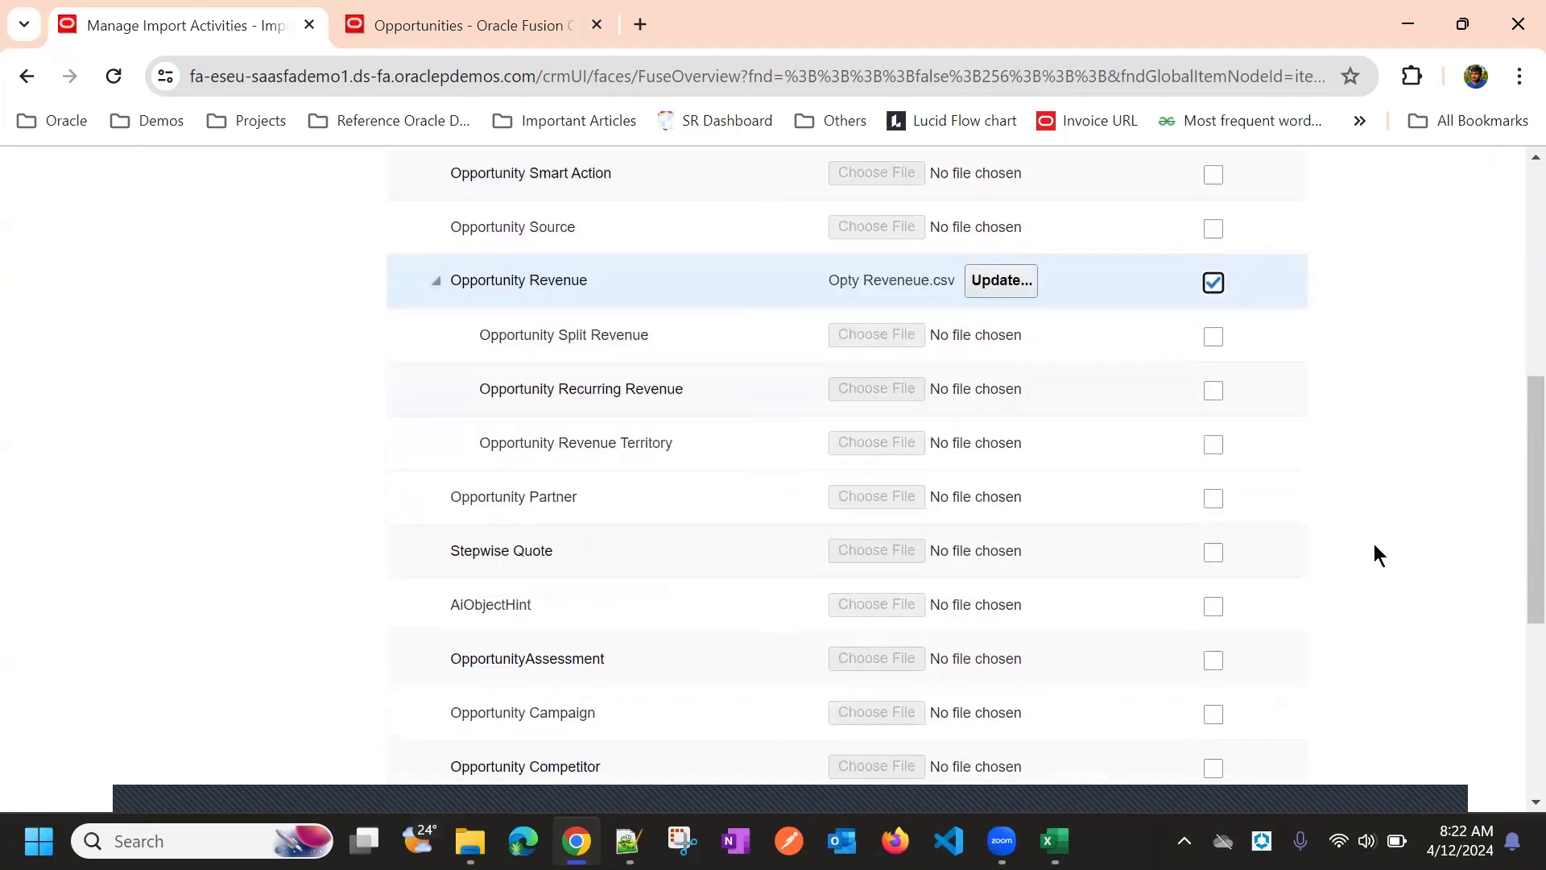
scroll(1385, 567, "up", 10)
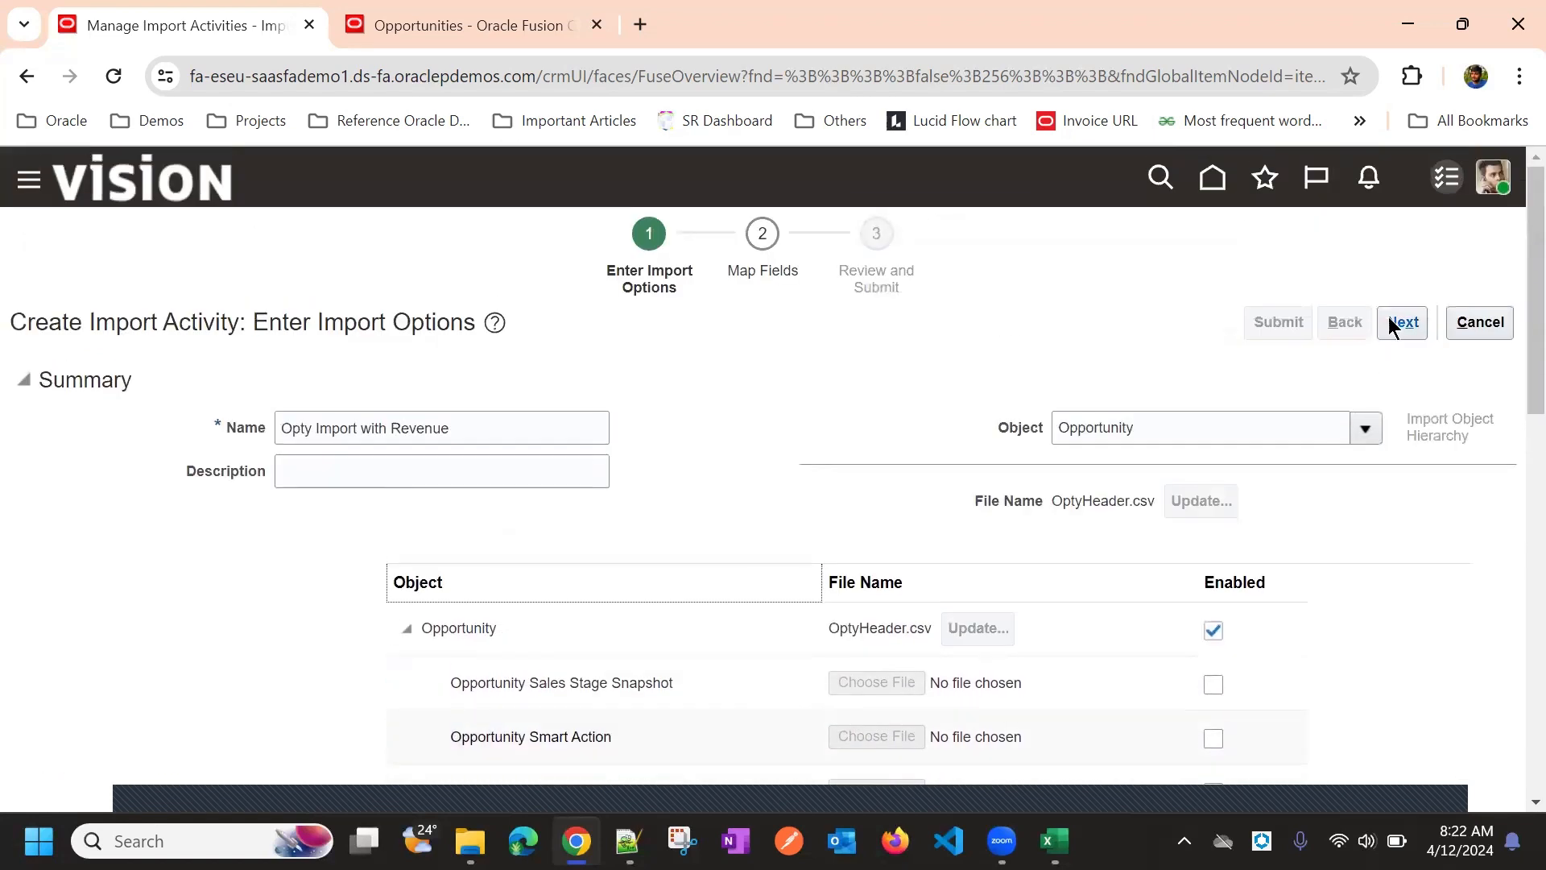
Advance to Map Fields, review Opportunity auto-mapping, and open the Opportunity Revenue mappings
left_click(1398, 322)
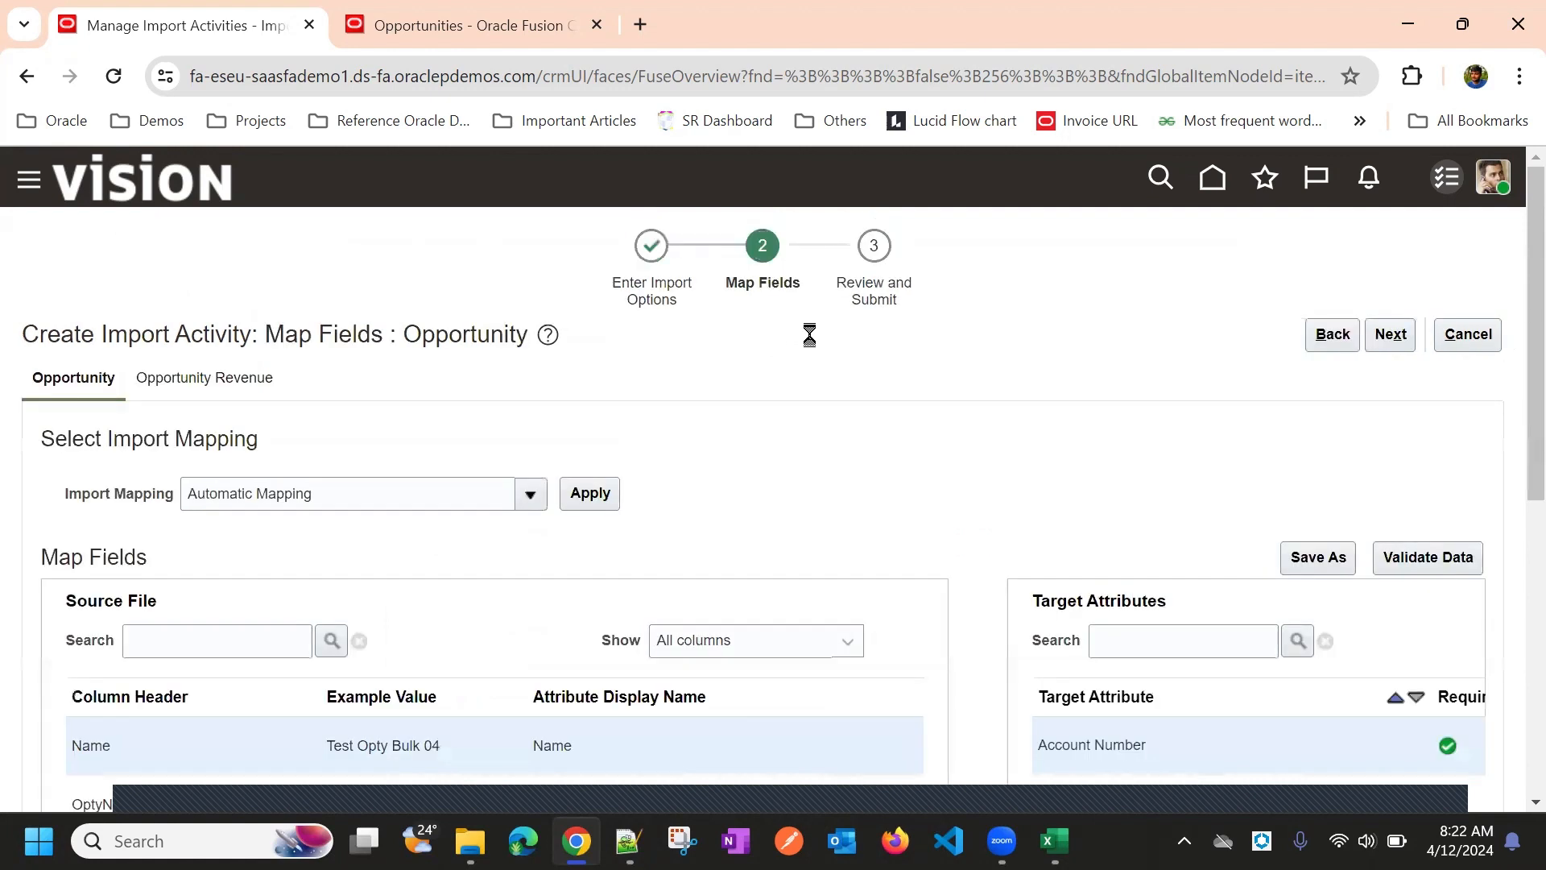
scroll(794, 367, "down", 3)
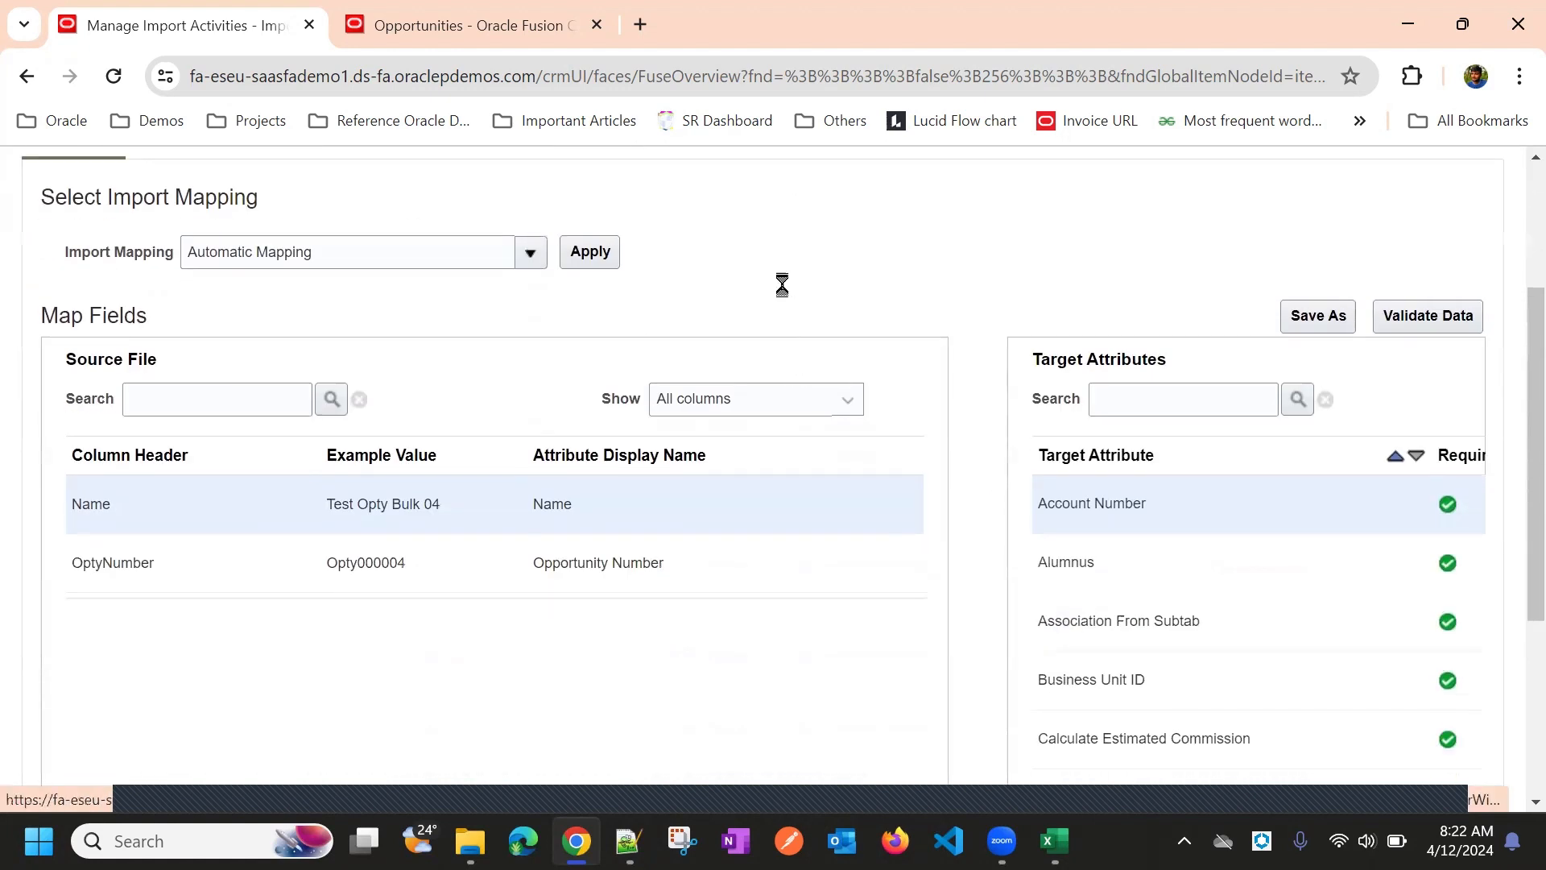
scroll(448, 520, "up", 3)
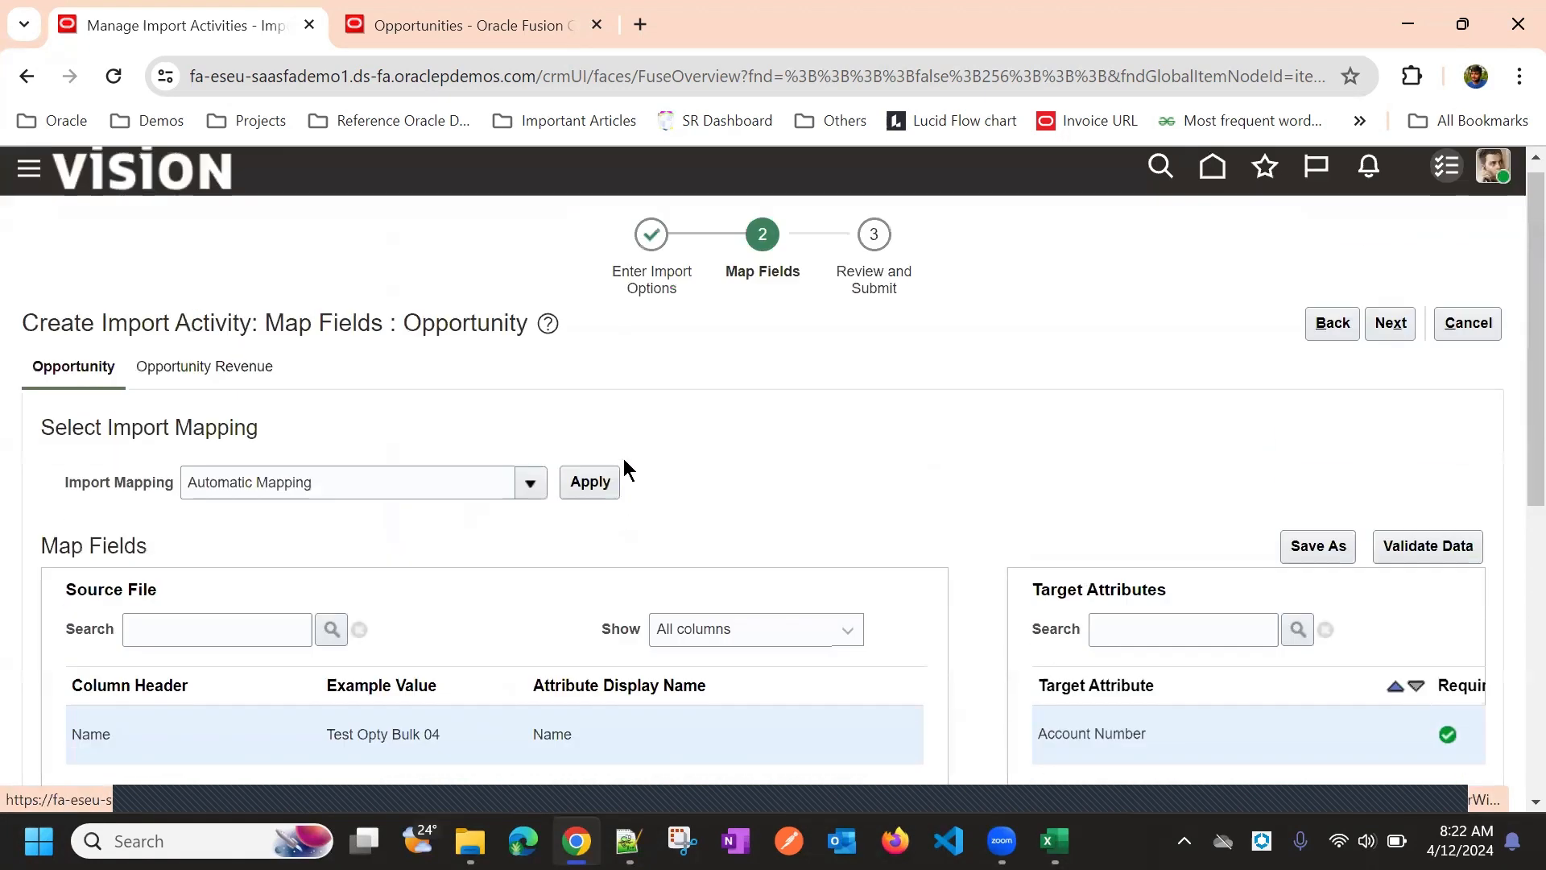
scroll(733, 418, "down", 3)
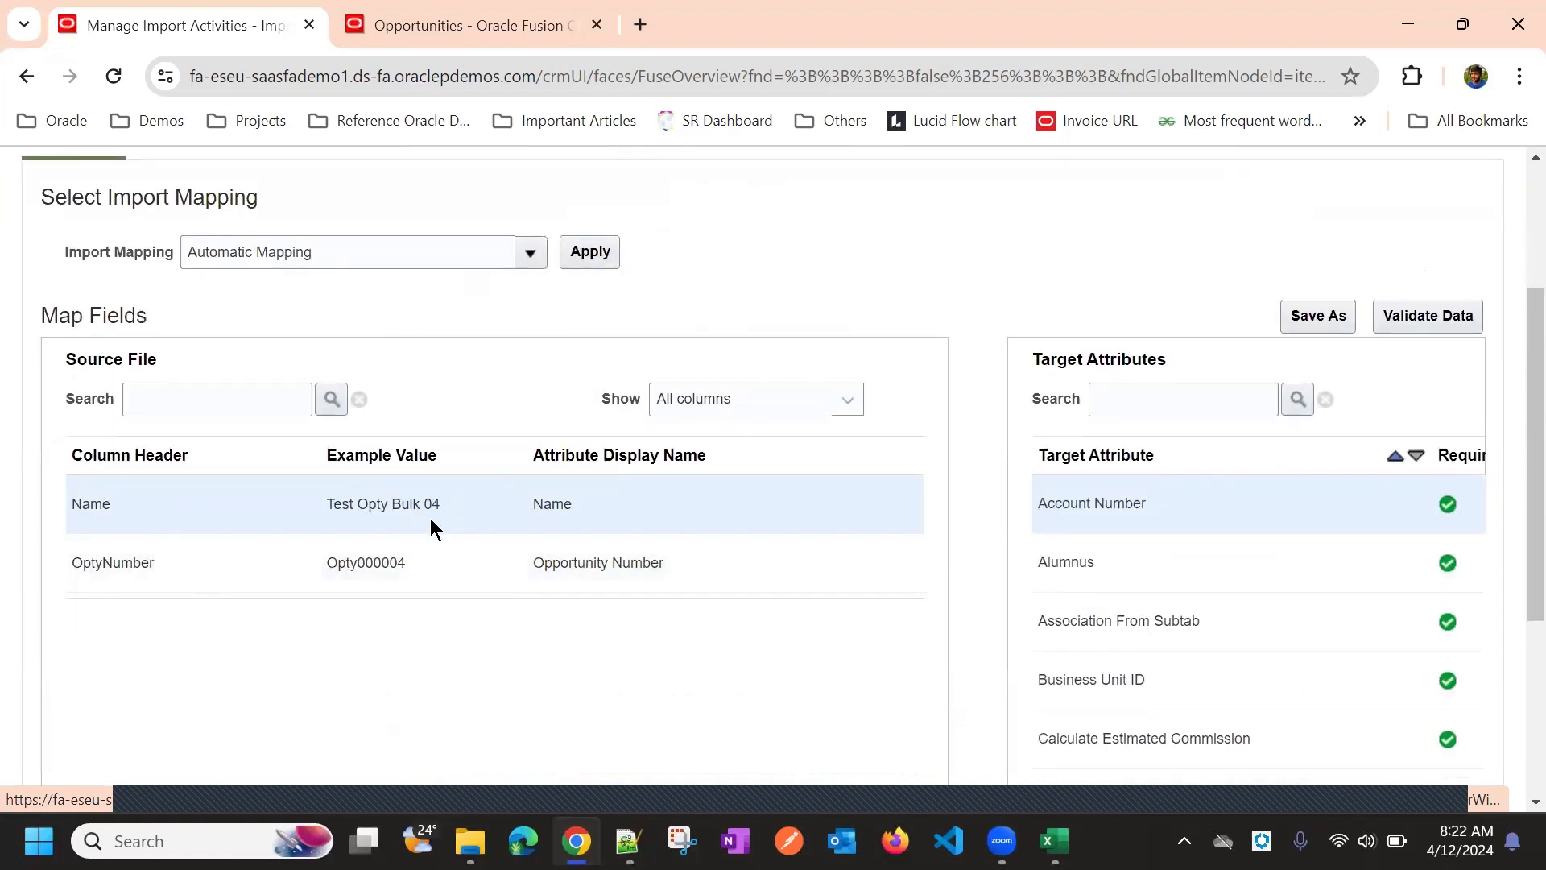
scroll(749, 562, "up", 3)
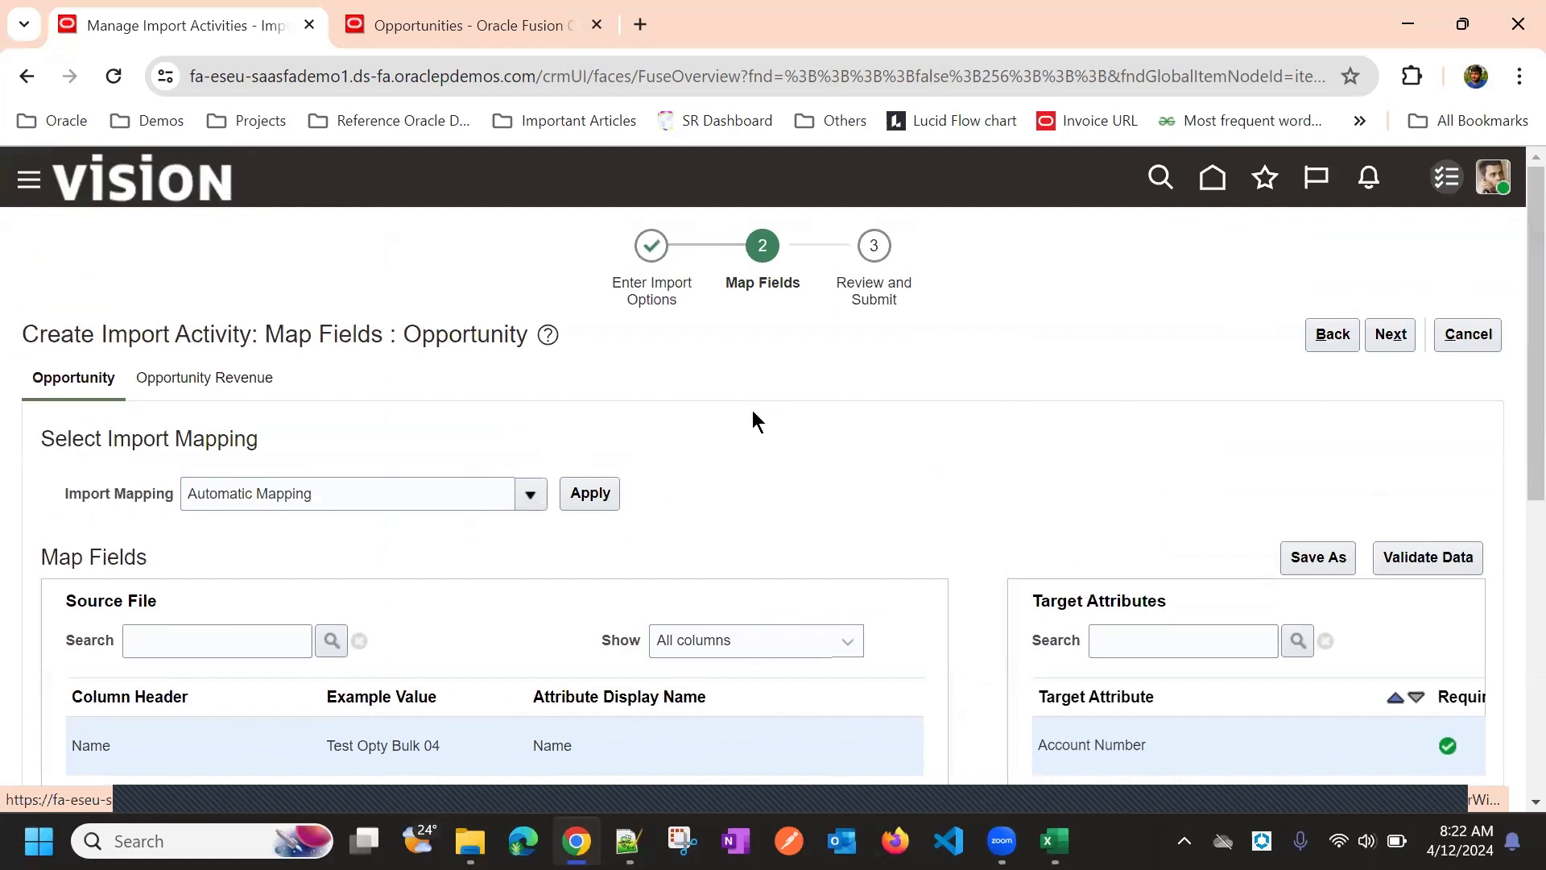
left_click(205, 384)
left_click(219, 387)
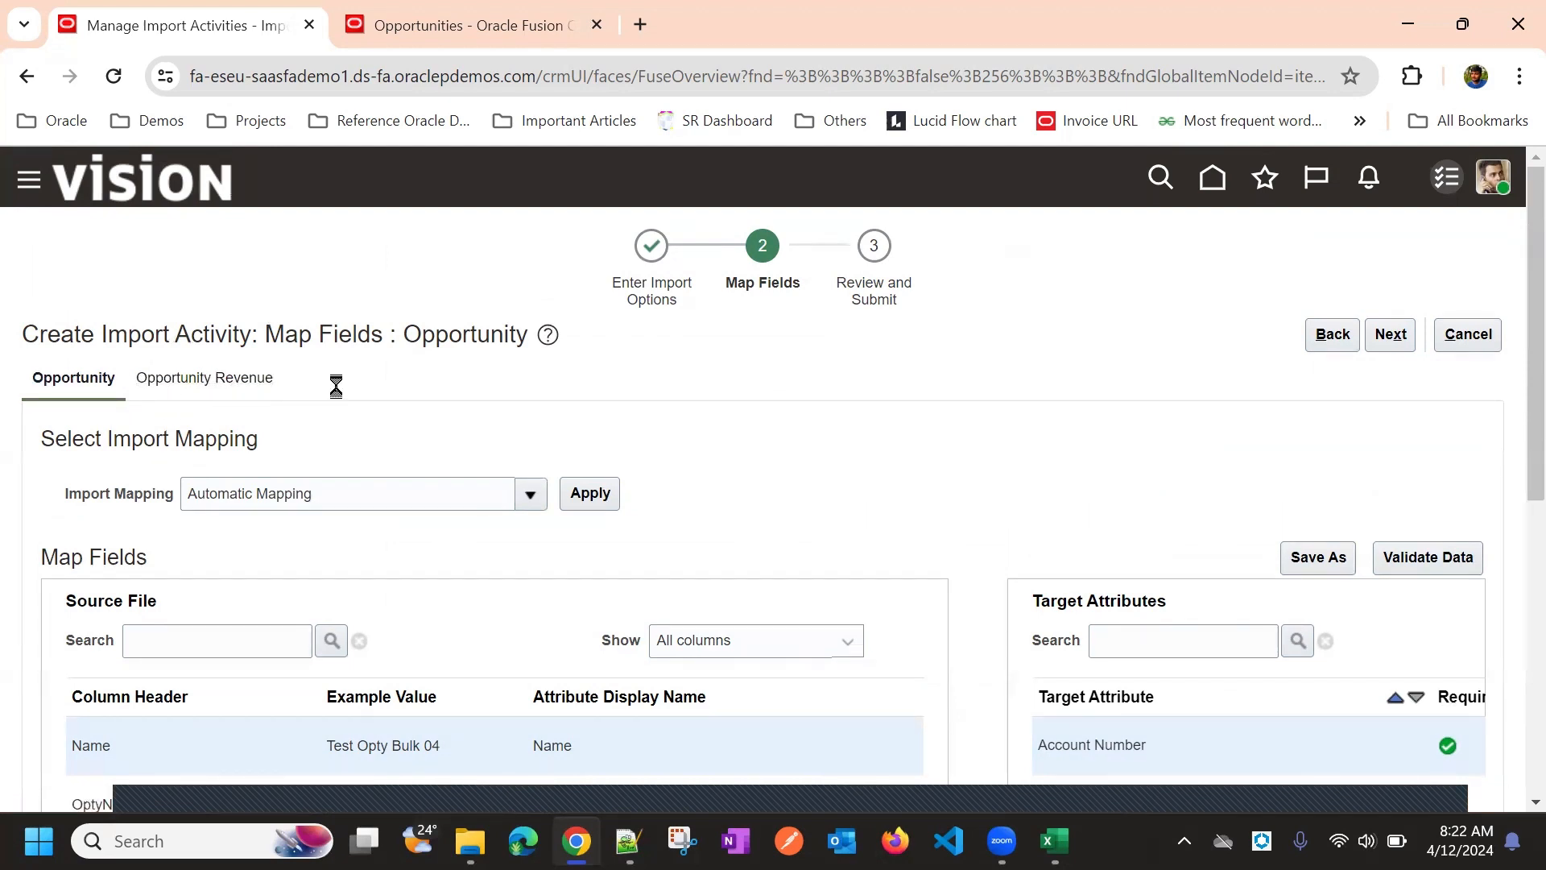
Open the Opportunity Revenue tab and review its automatic OptyNumber, ProductType, ItemNumber and Quantity mappings
left_click(259, 390)
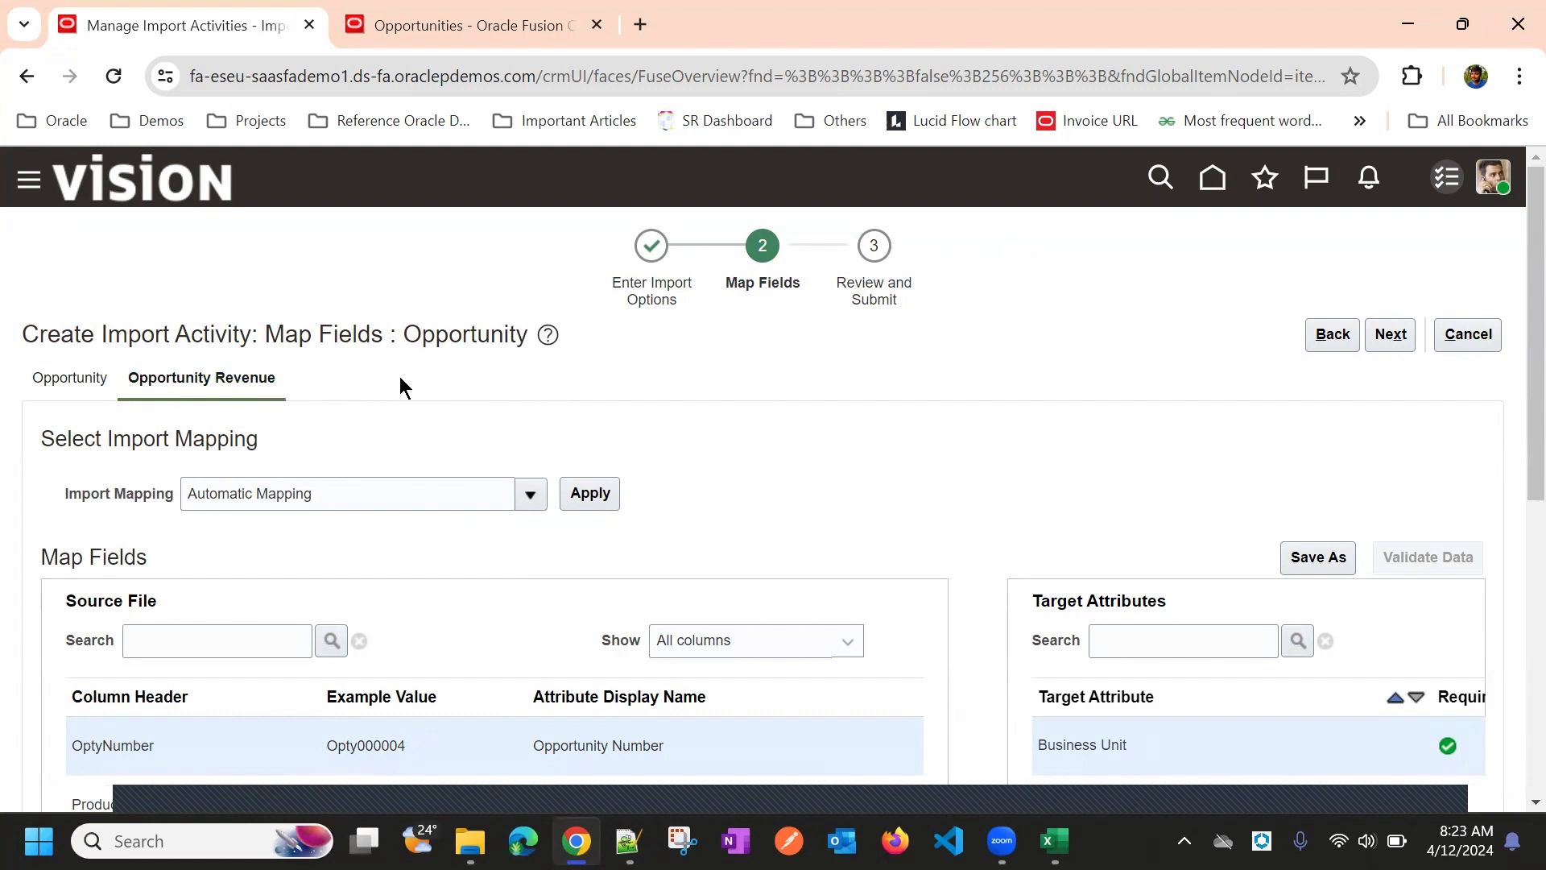
scroll(311, 316, "down", 3)
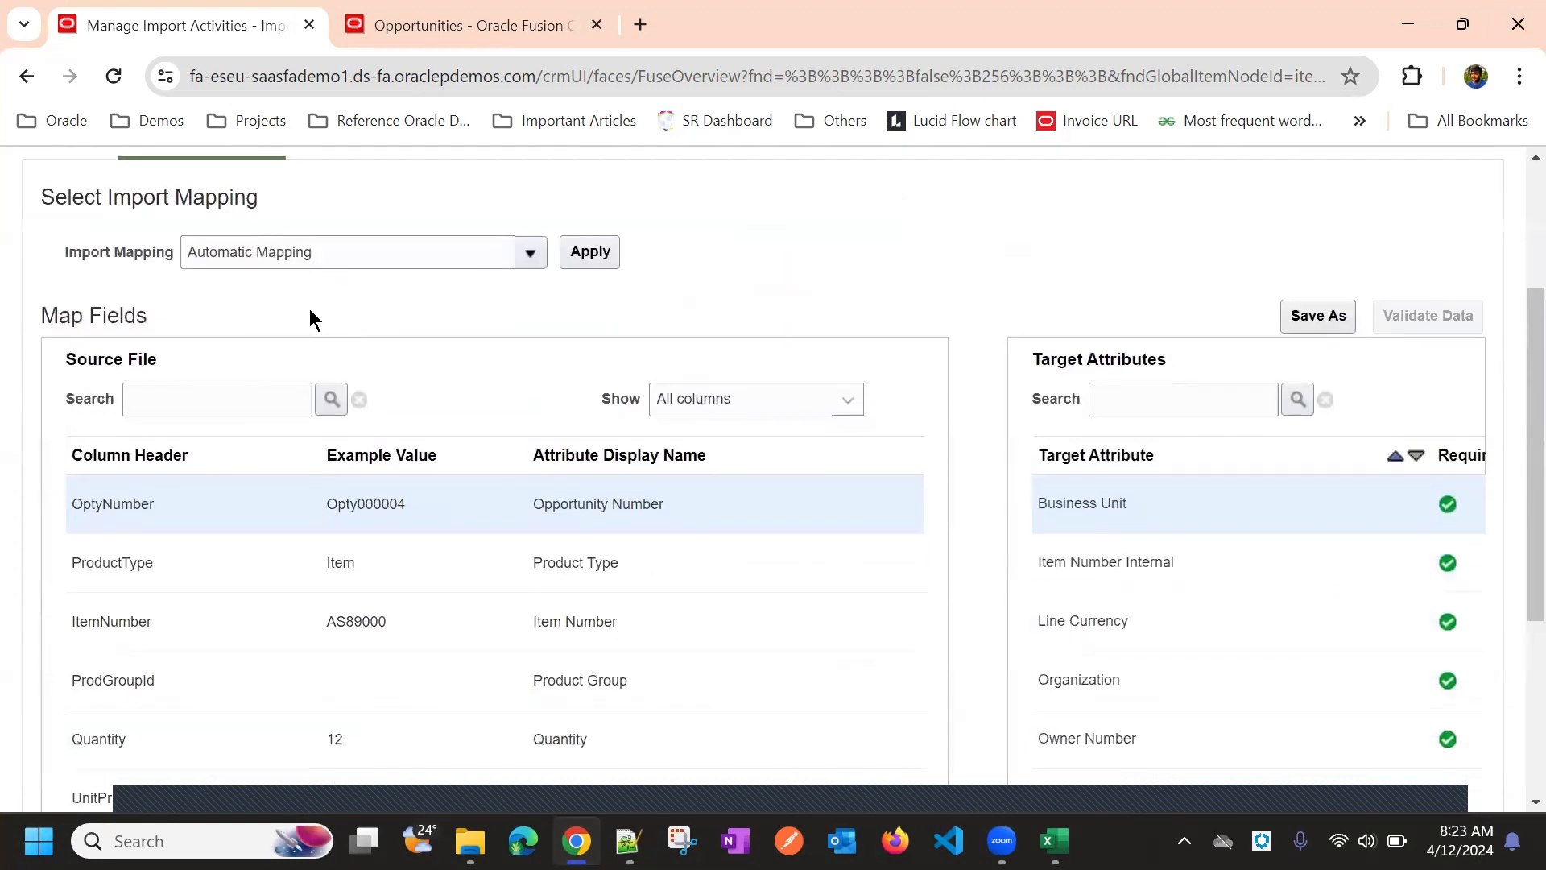
scroll(234, 387, "up", 3)
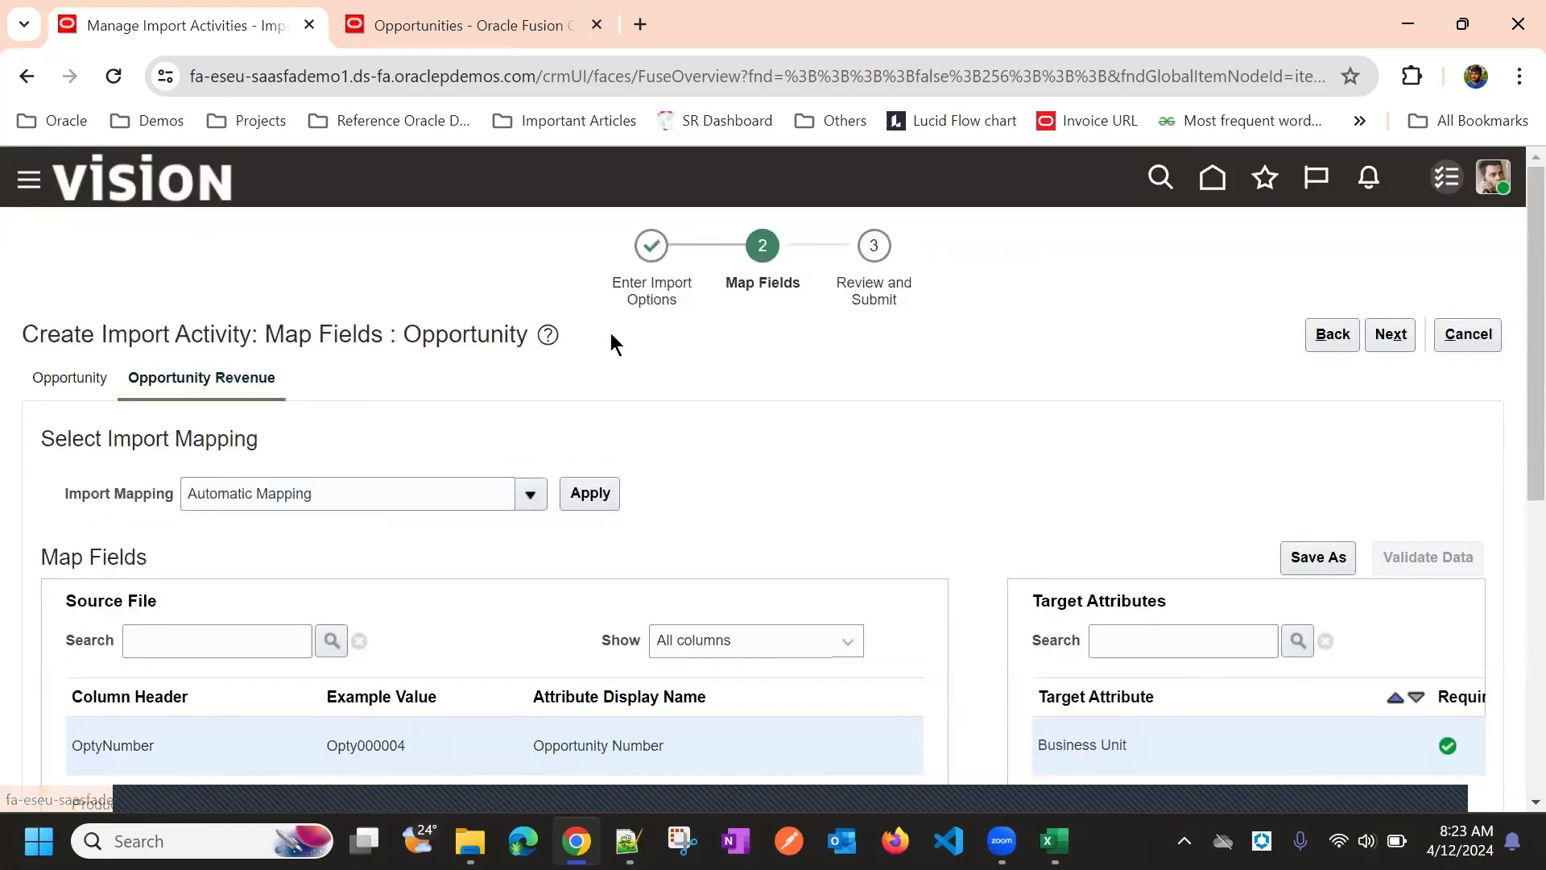
scroll(611, 332, "down", 7)
scroll(607, 407, "up", 1)
scroll(544, 532, "up", 1)
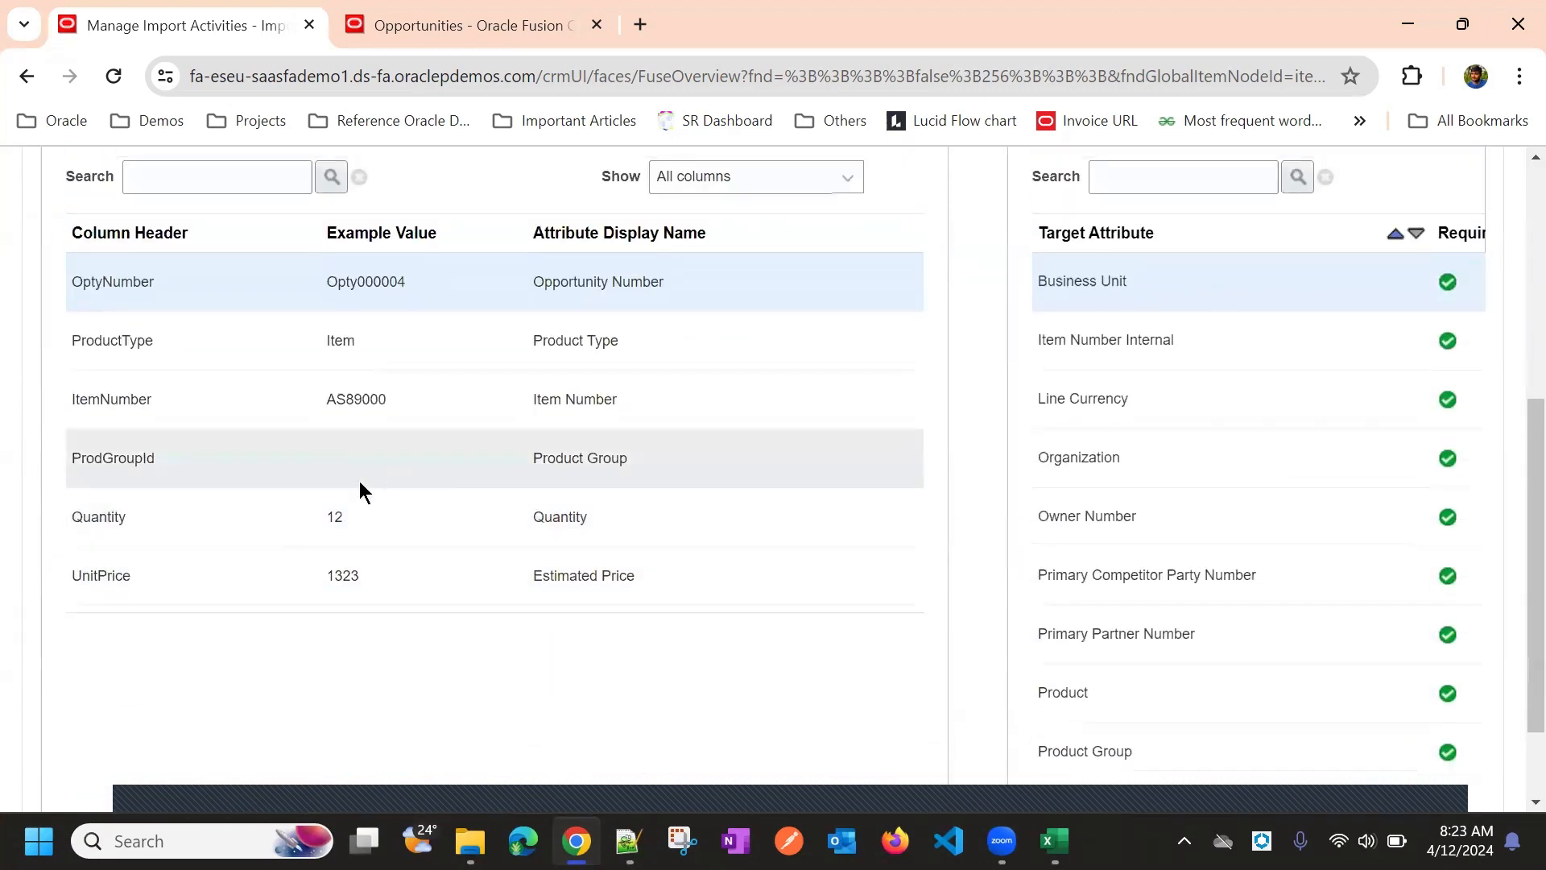
scroll(483, 451, "up", 2)
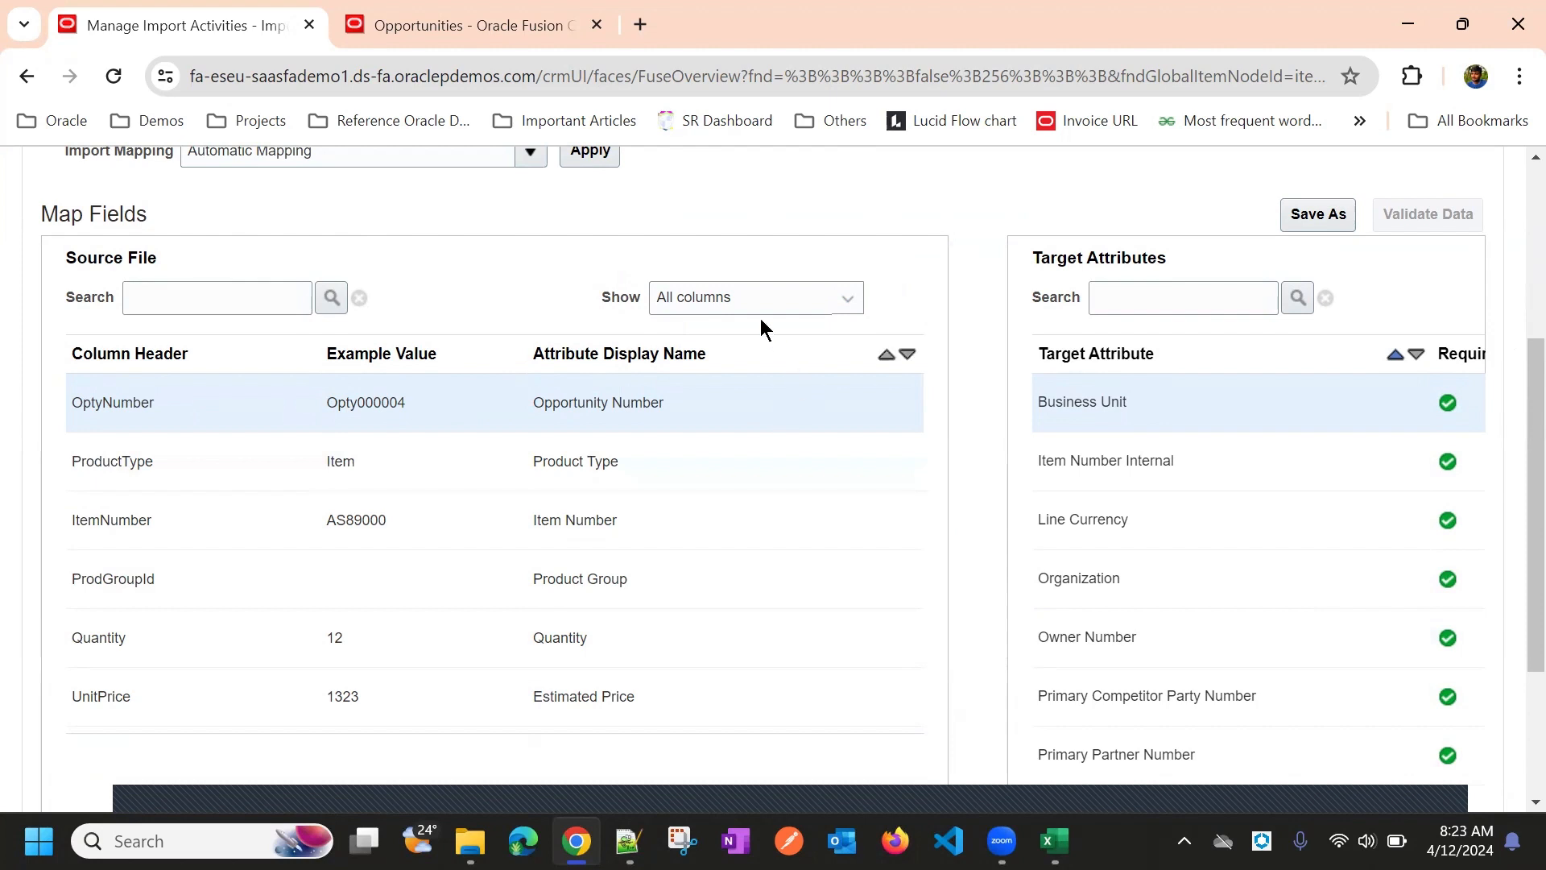
left_click(742, 299)
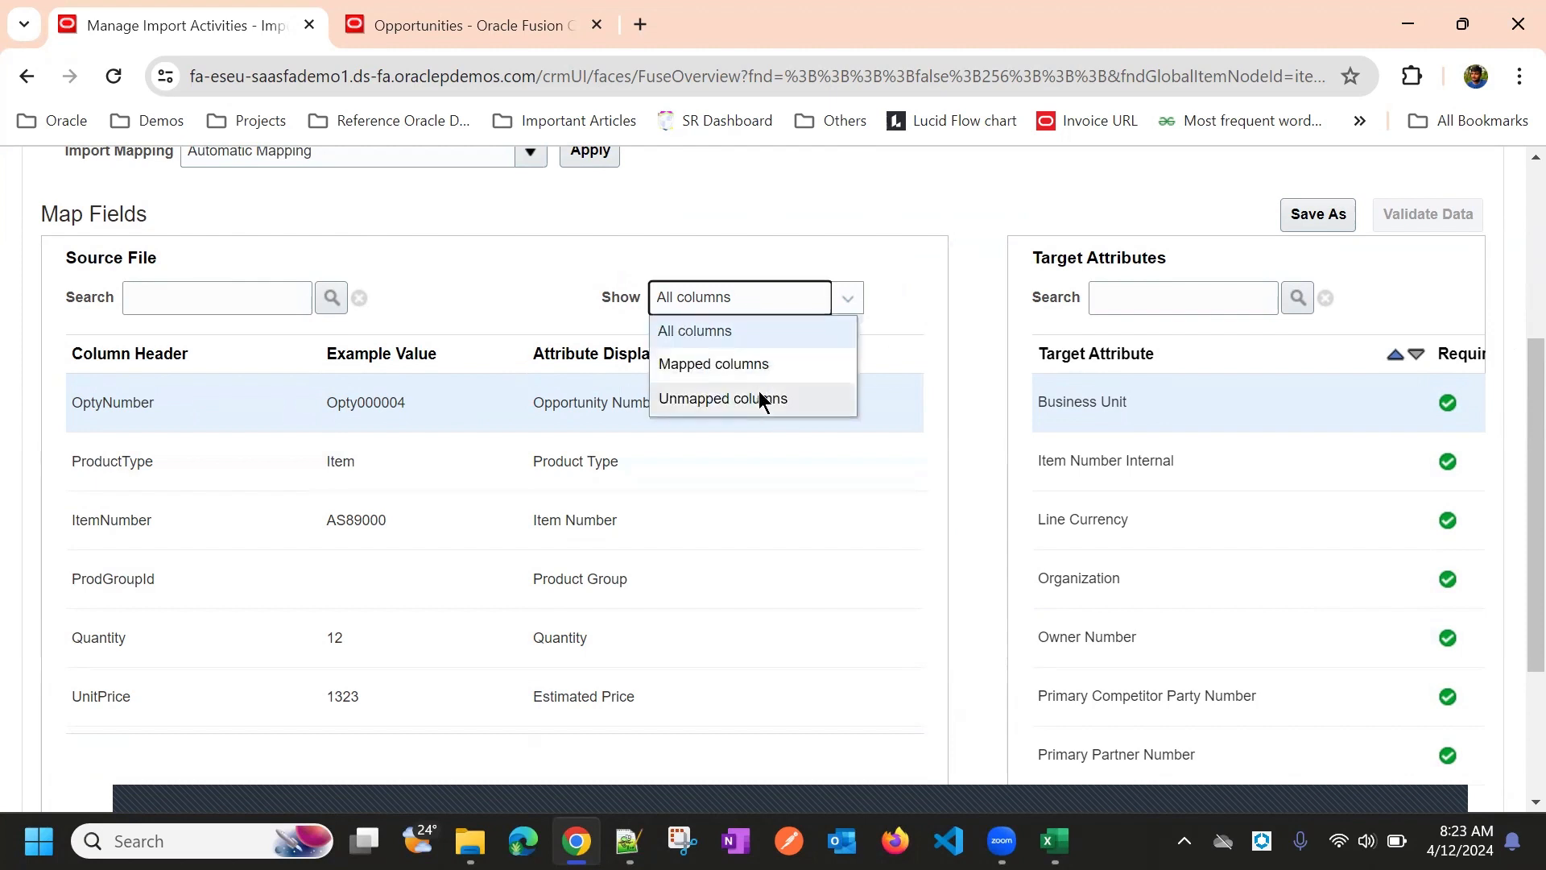
left_click(531, 290)
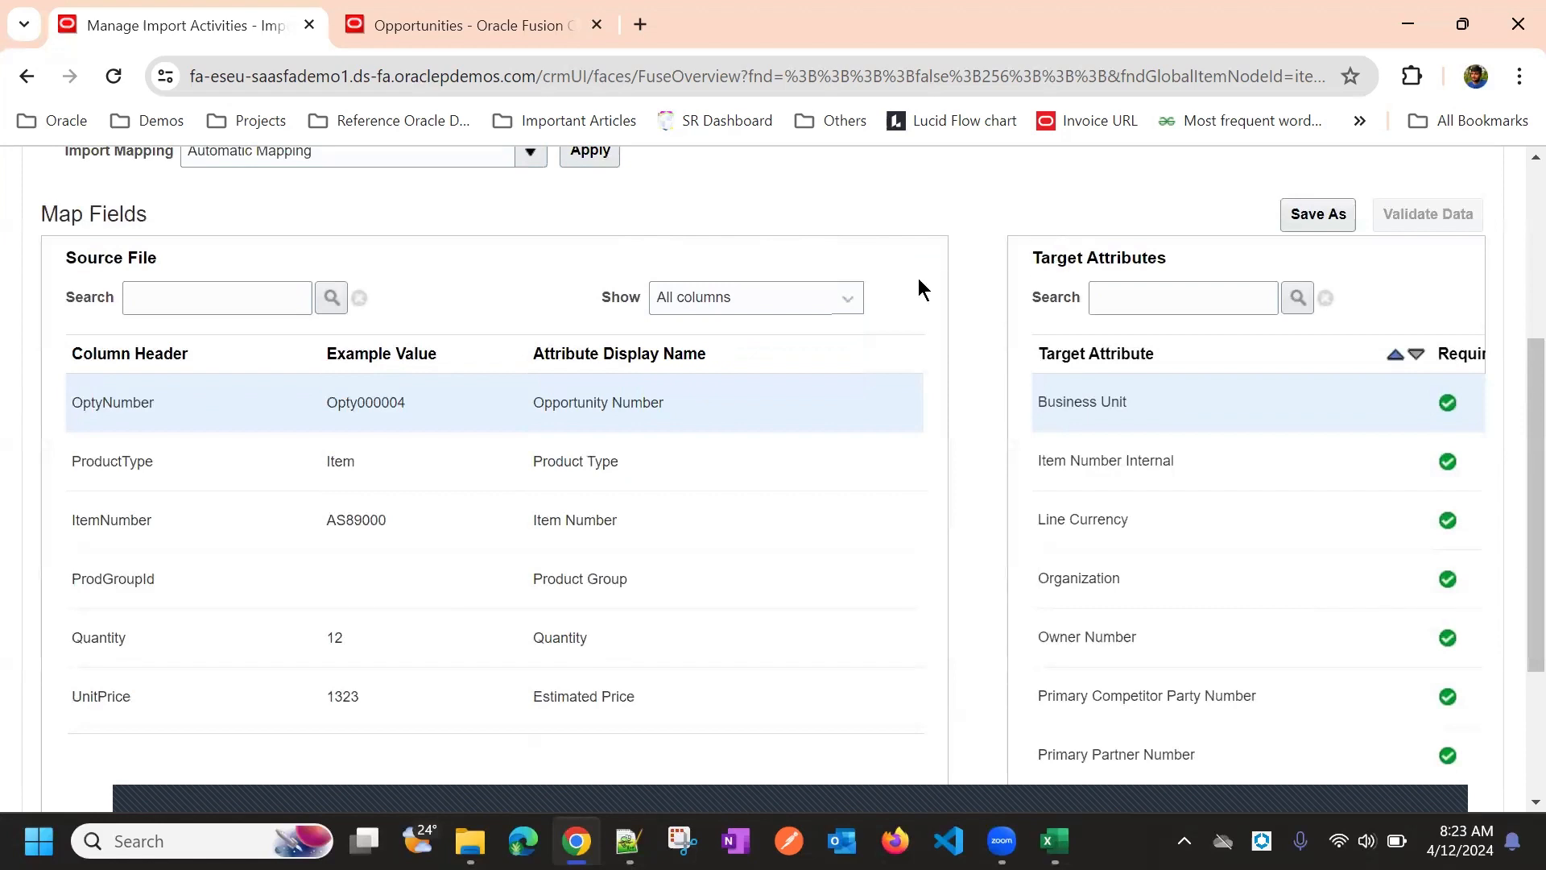
scroll(884, 269, "up", 1)
scroll(617, 475, "down", 4)
scroll(605, 528, "up", 1)
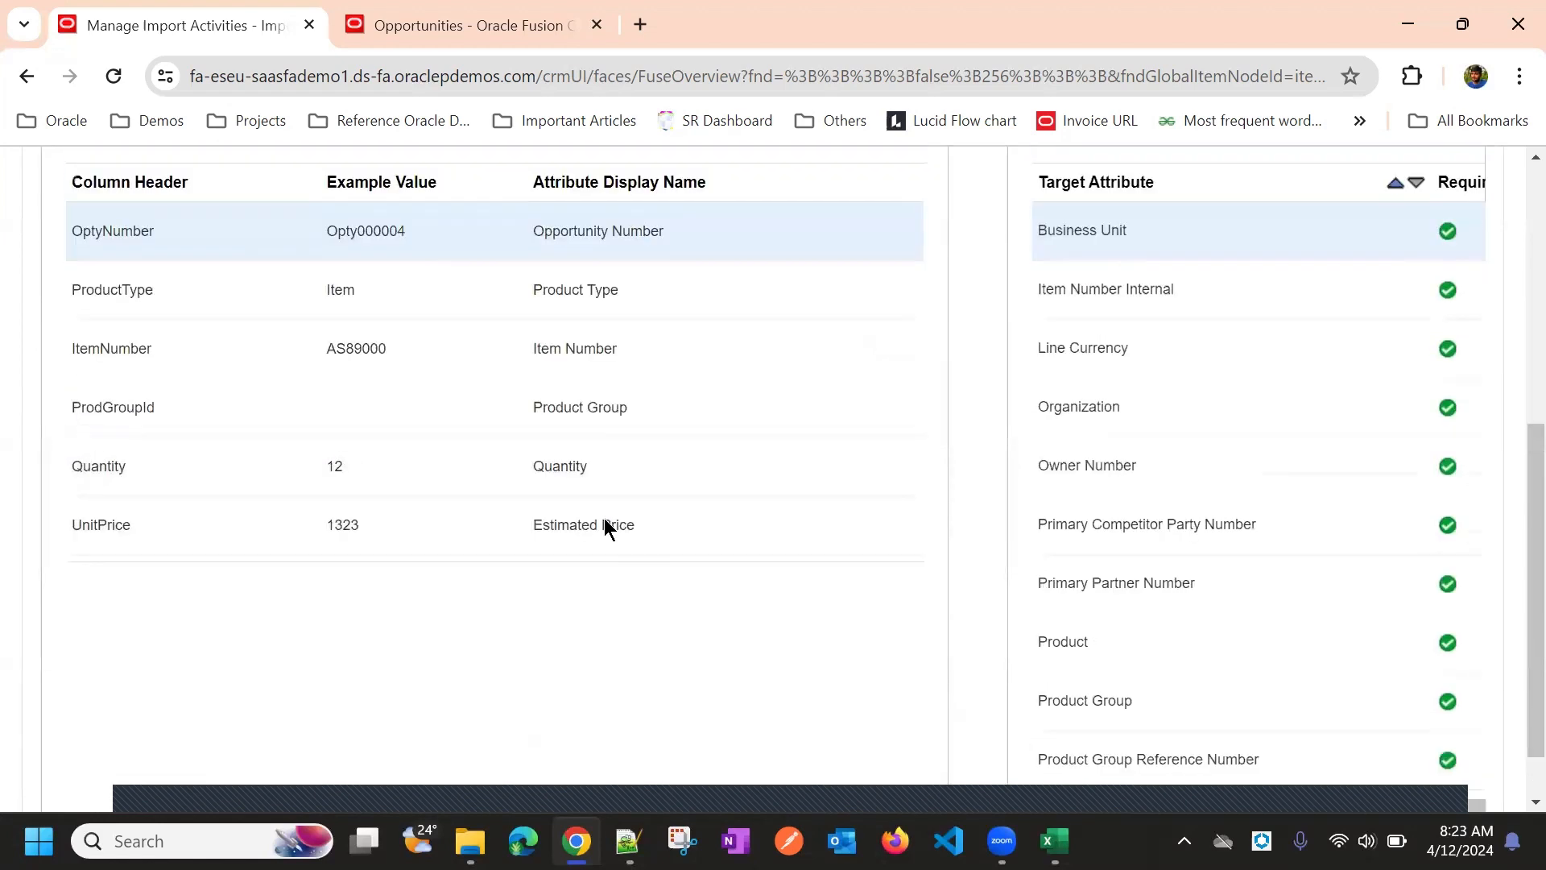
scroll(606, 527, "up", 2)
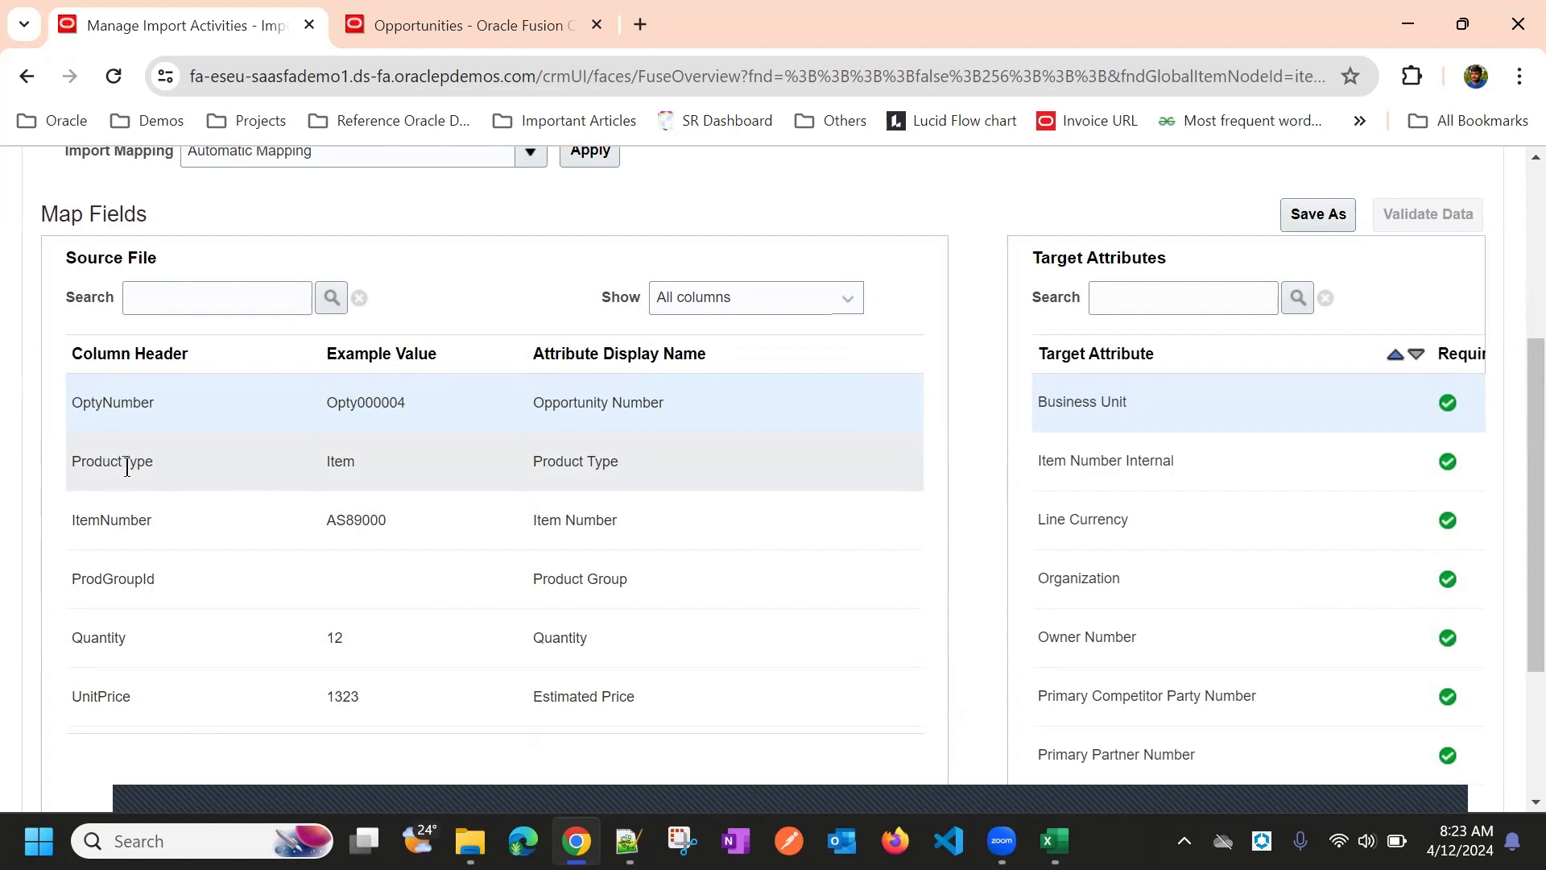
scroll(1029, 322, "up", 4)
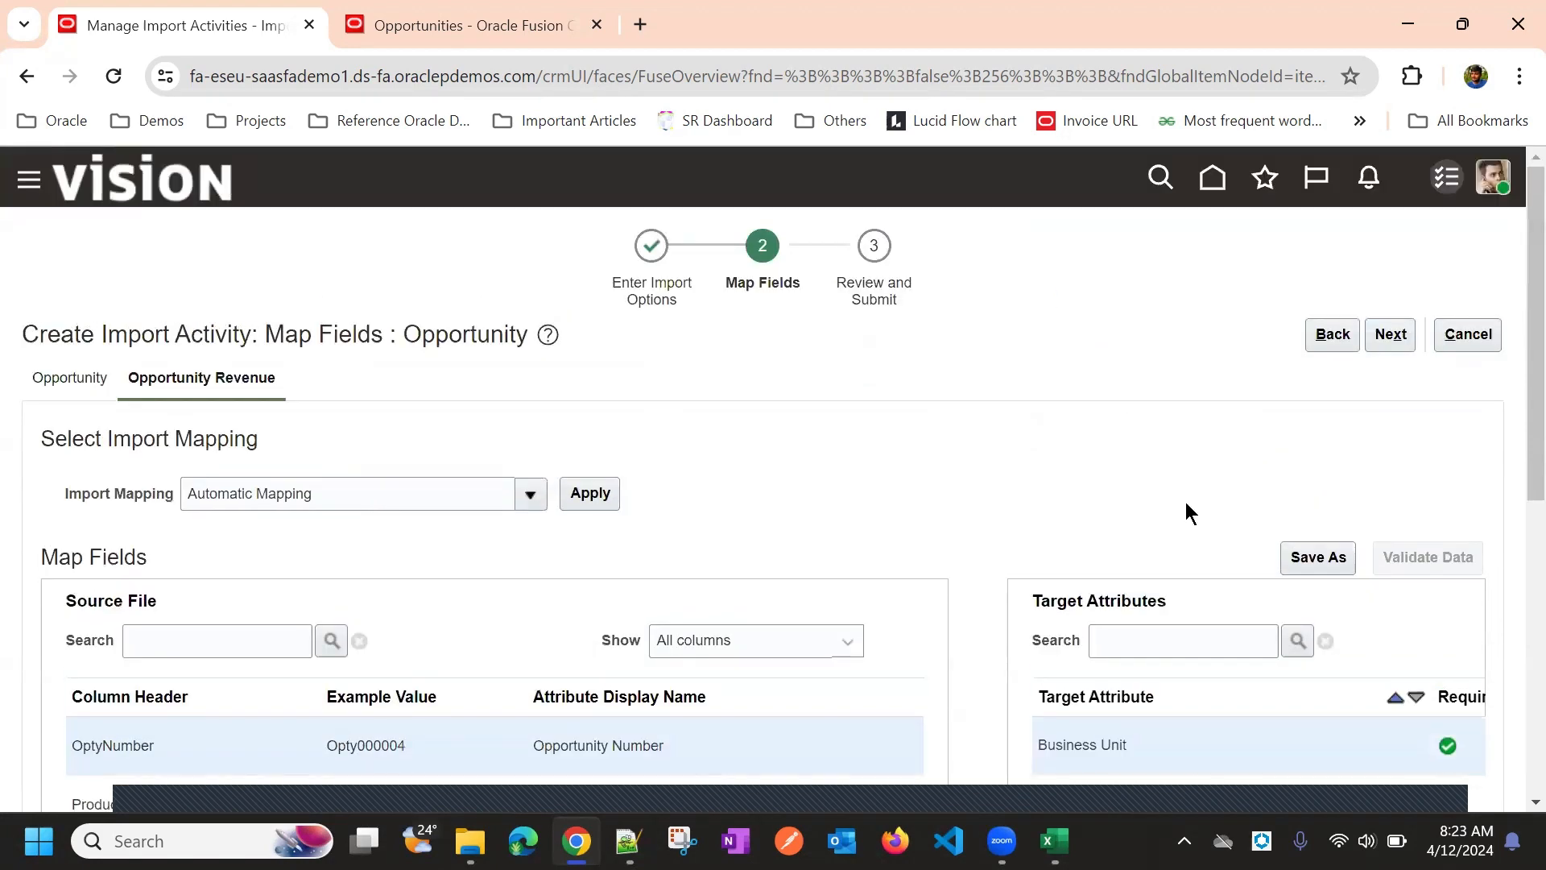
scroll(1047, 438, "down", 3)
Filter to Unmapped columns, check the Business Unit attribute, then restore All columns
left_click(757, 399)
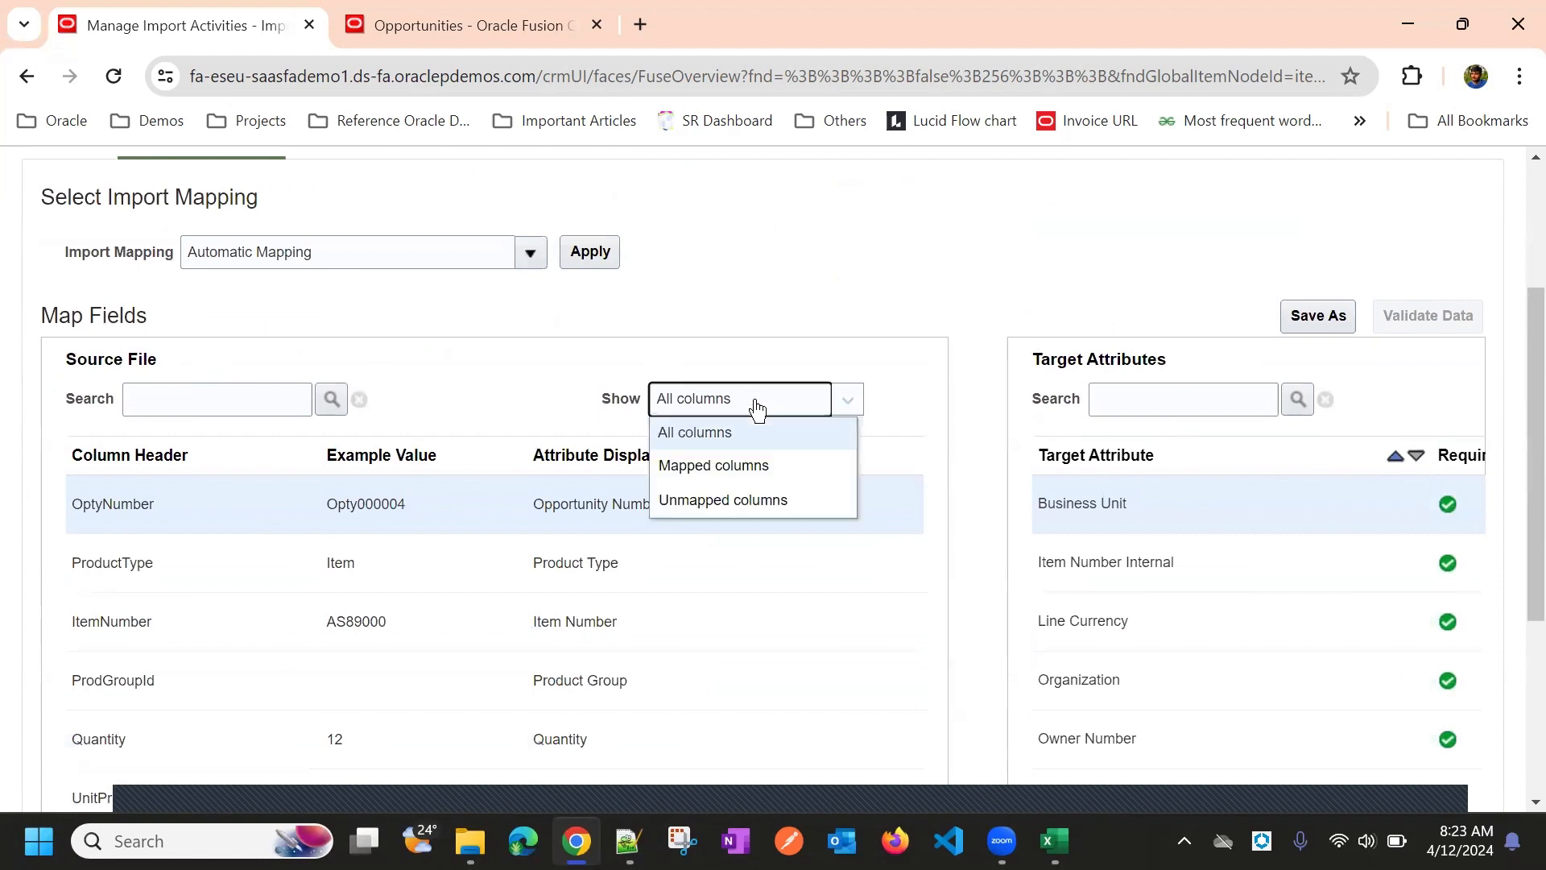
left_click(769, 504)
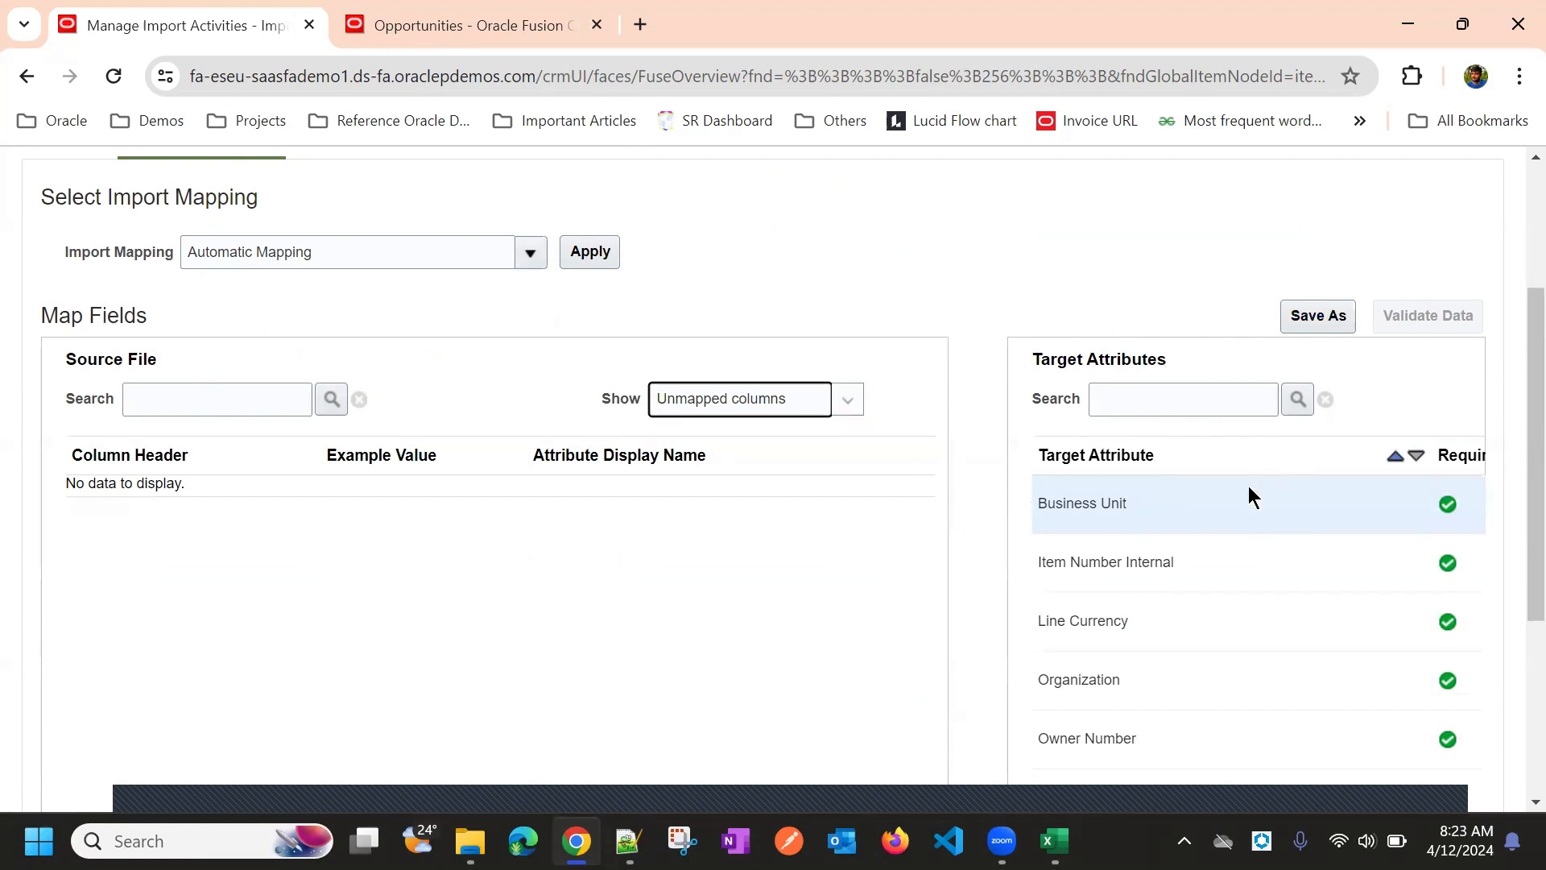
left_click(1149, 507)
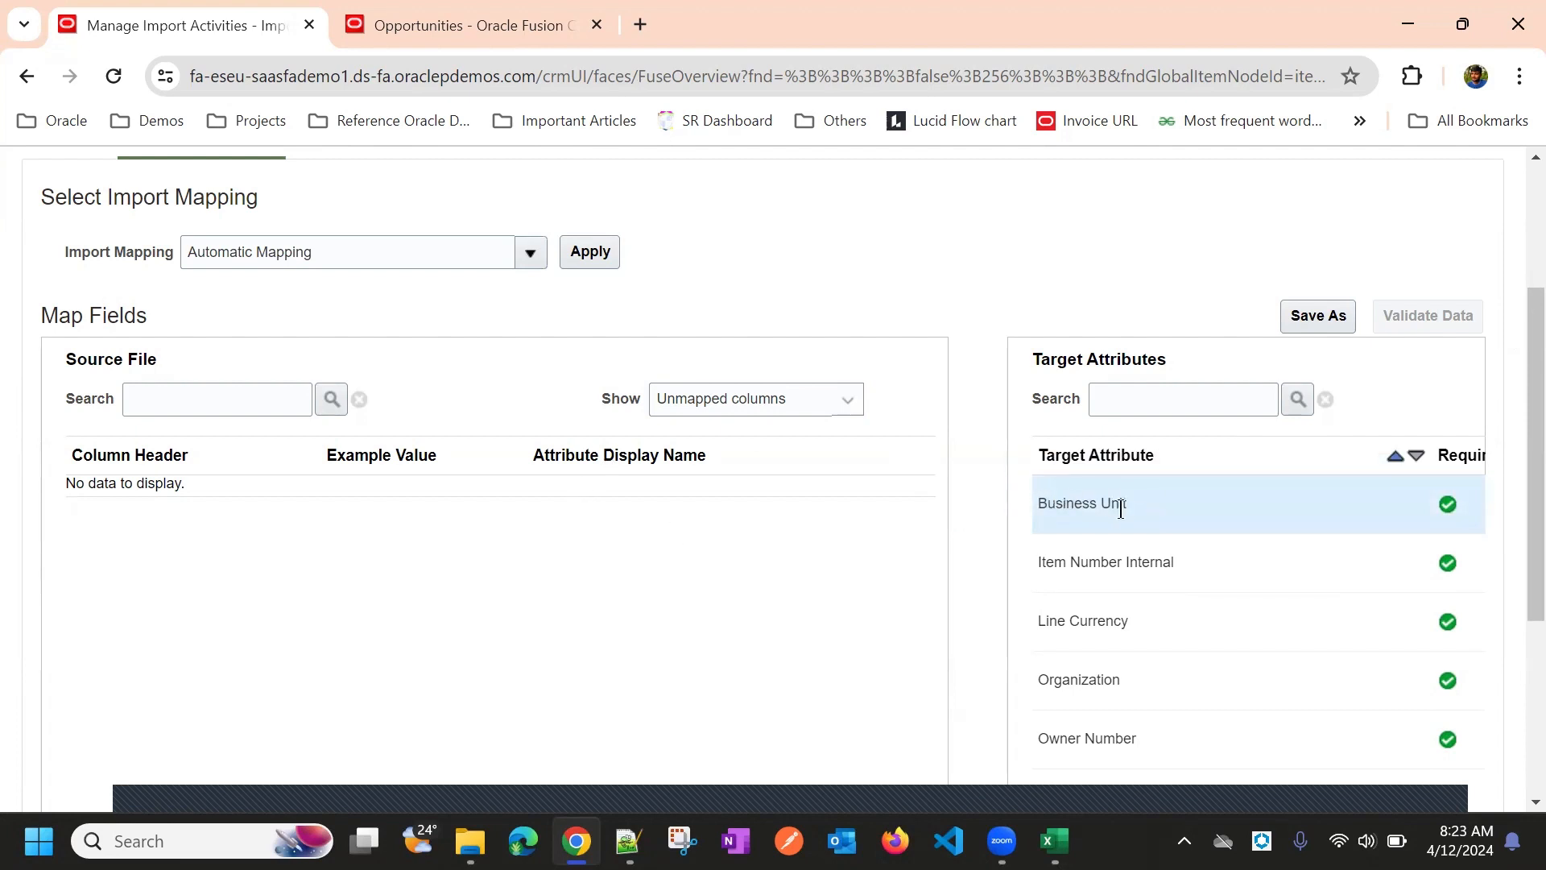
left_click_drag(1119, 507, 979, 364)
left_click(1082, 399)
left_click_drag(1099, 503, 638, 532)
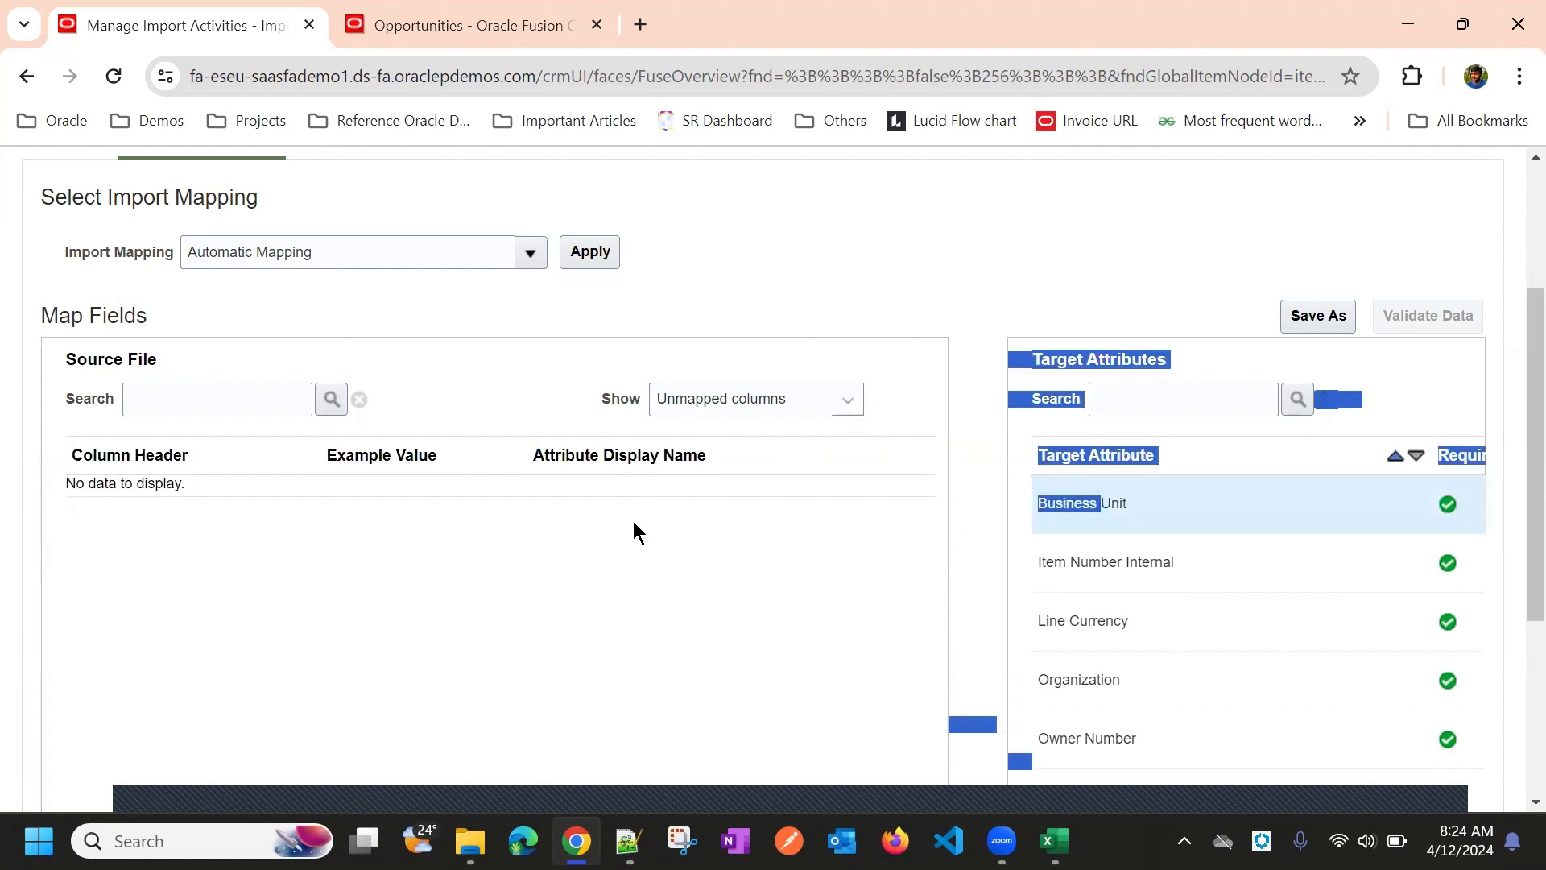
left_click(1087, 211)
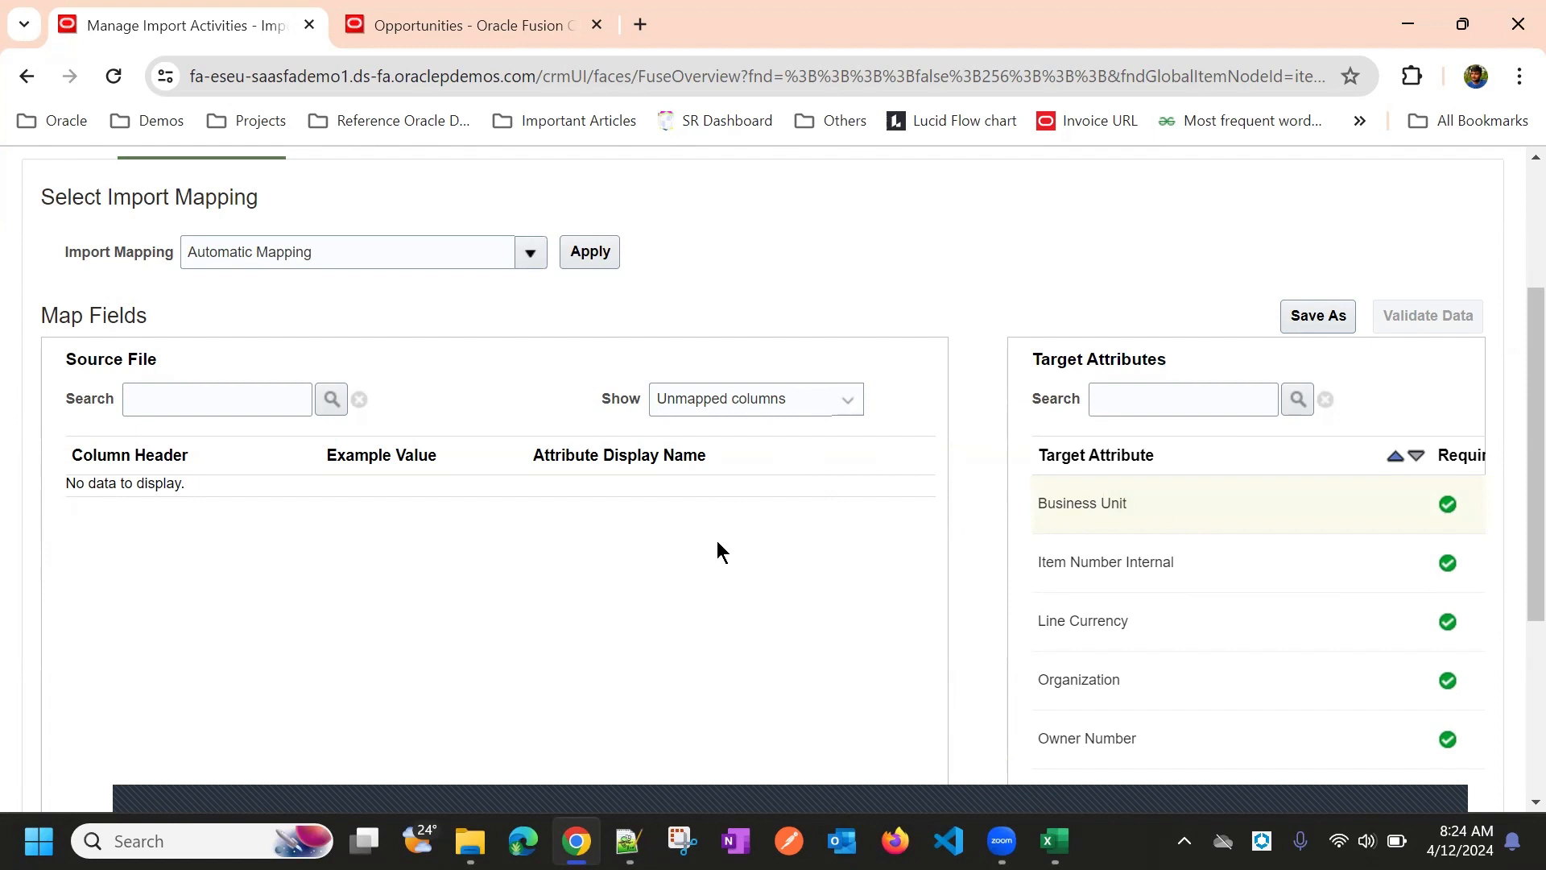
left_click(743, 417)
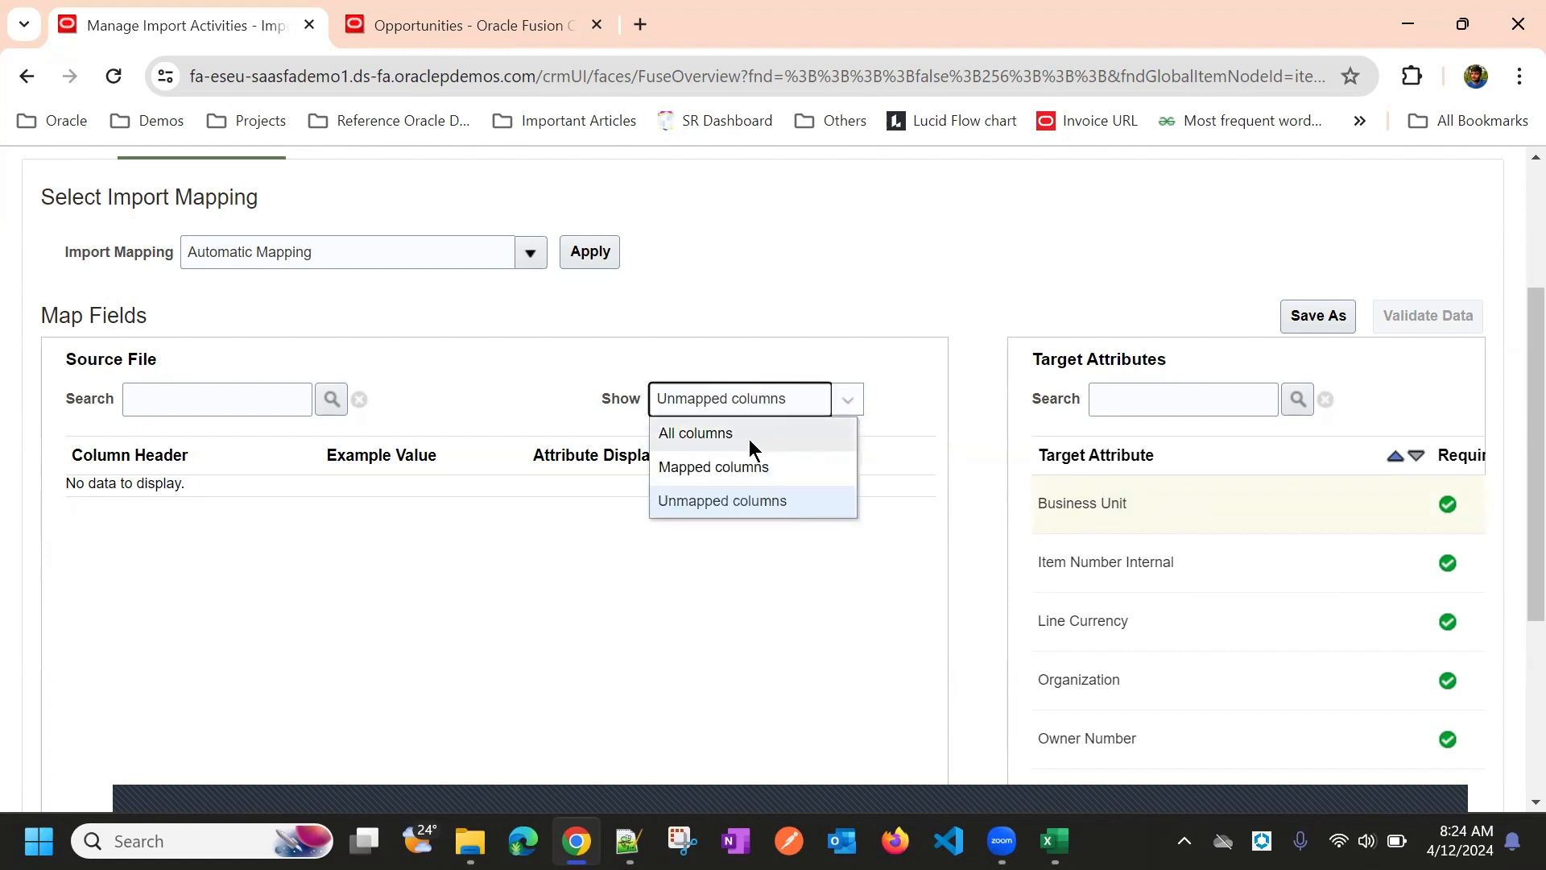
left_click(750, 436)
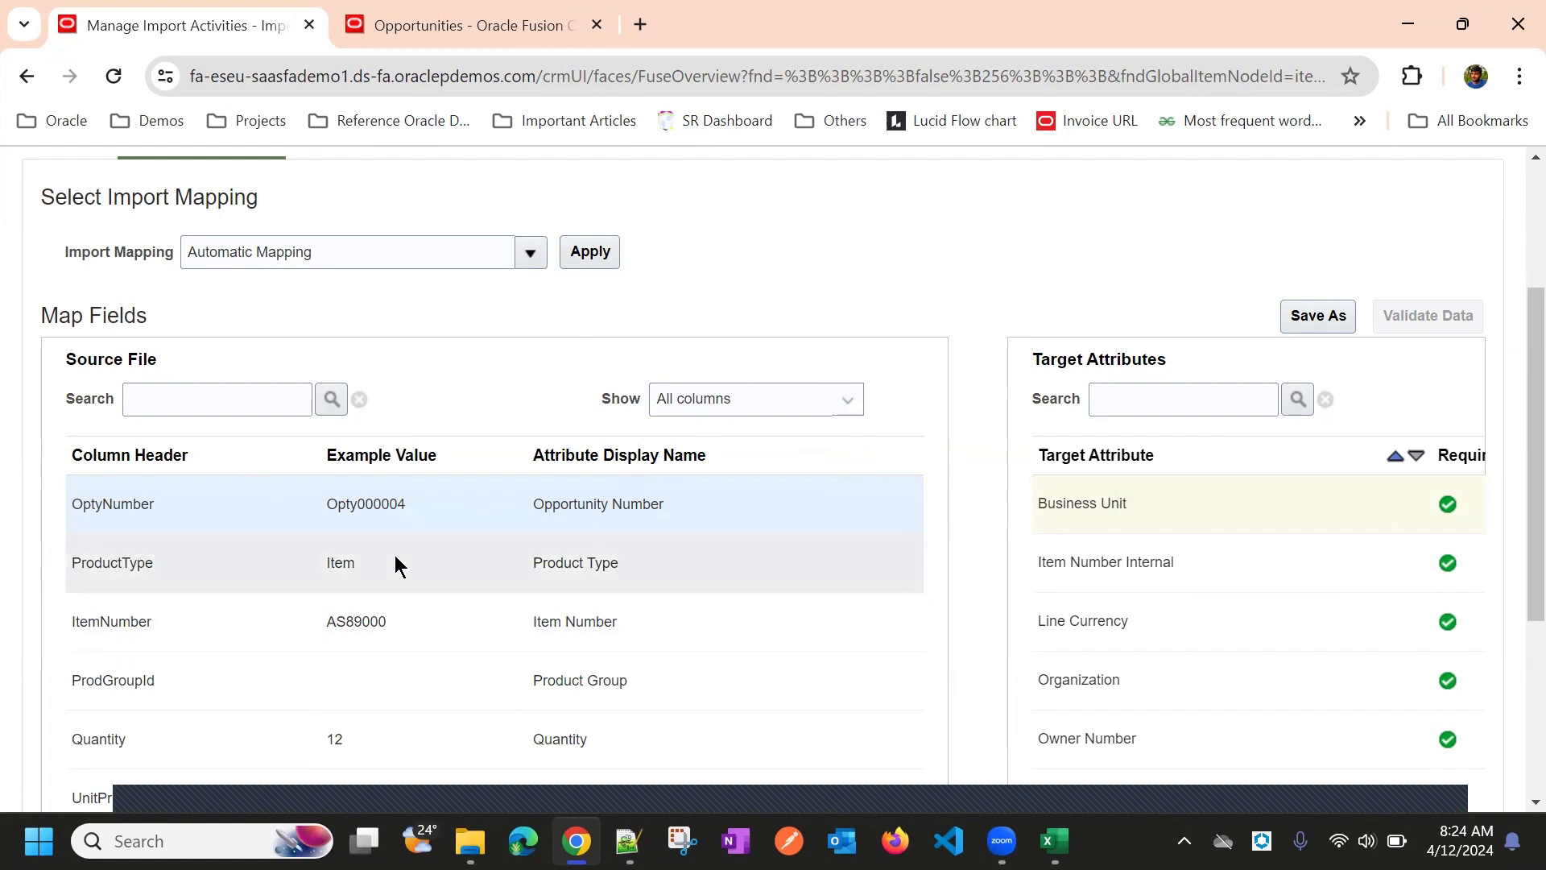
scroll(858, 413, "up", 3)
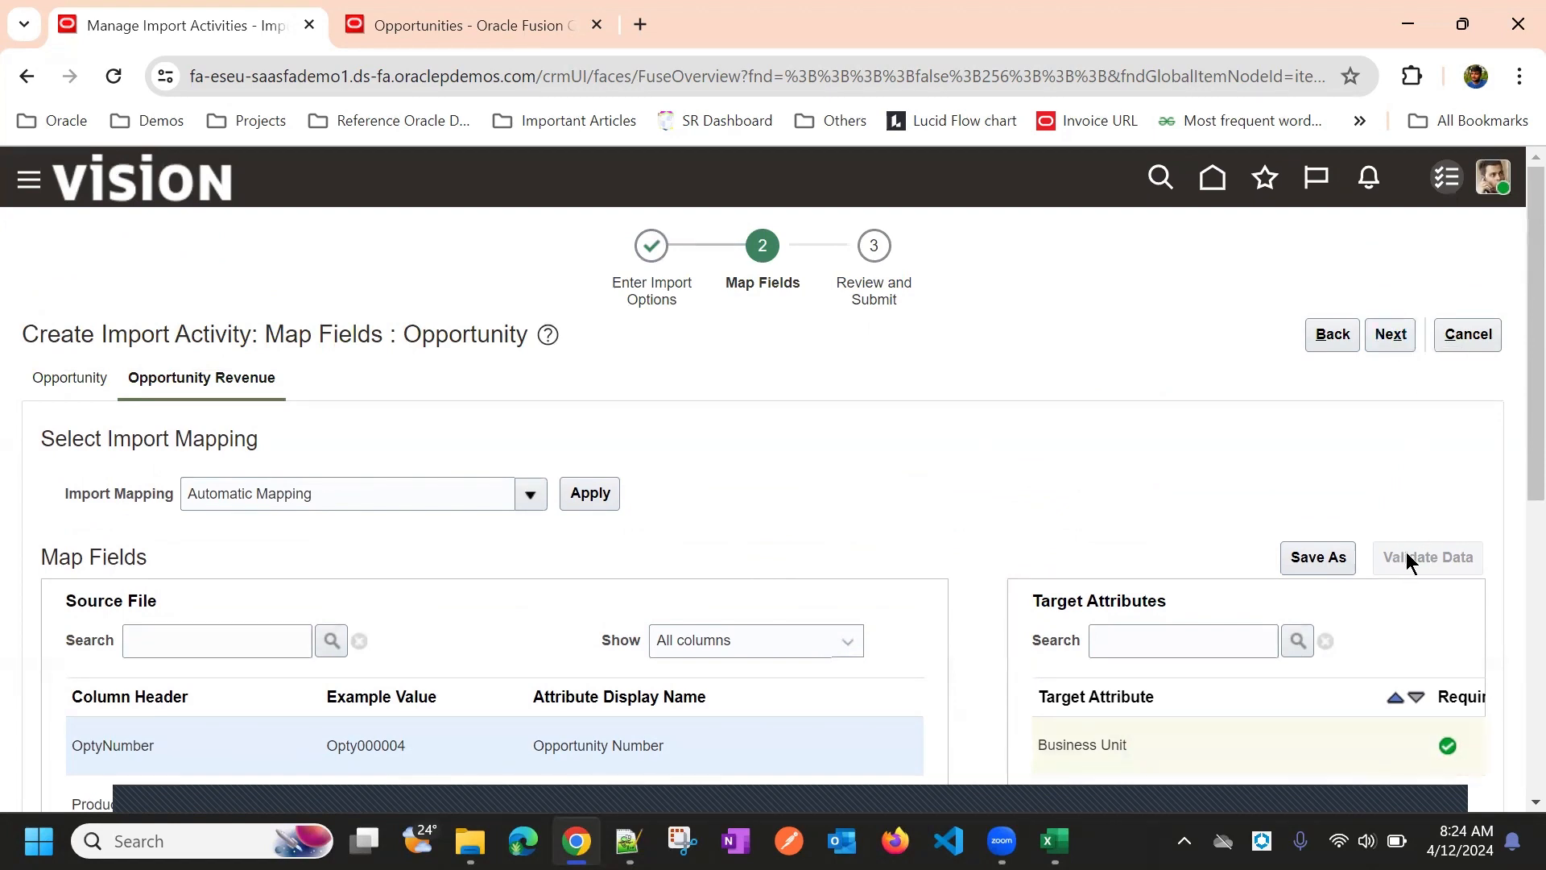
Advance from Map Fields to Review and Submit, which warns validation hasn't been performed
left_click(1381, 337)
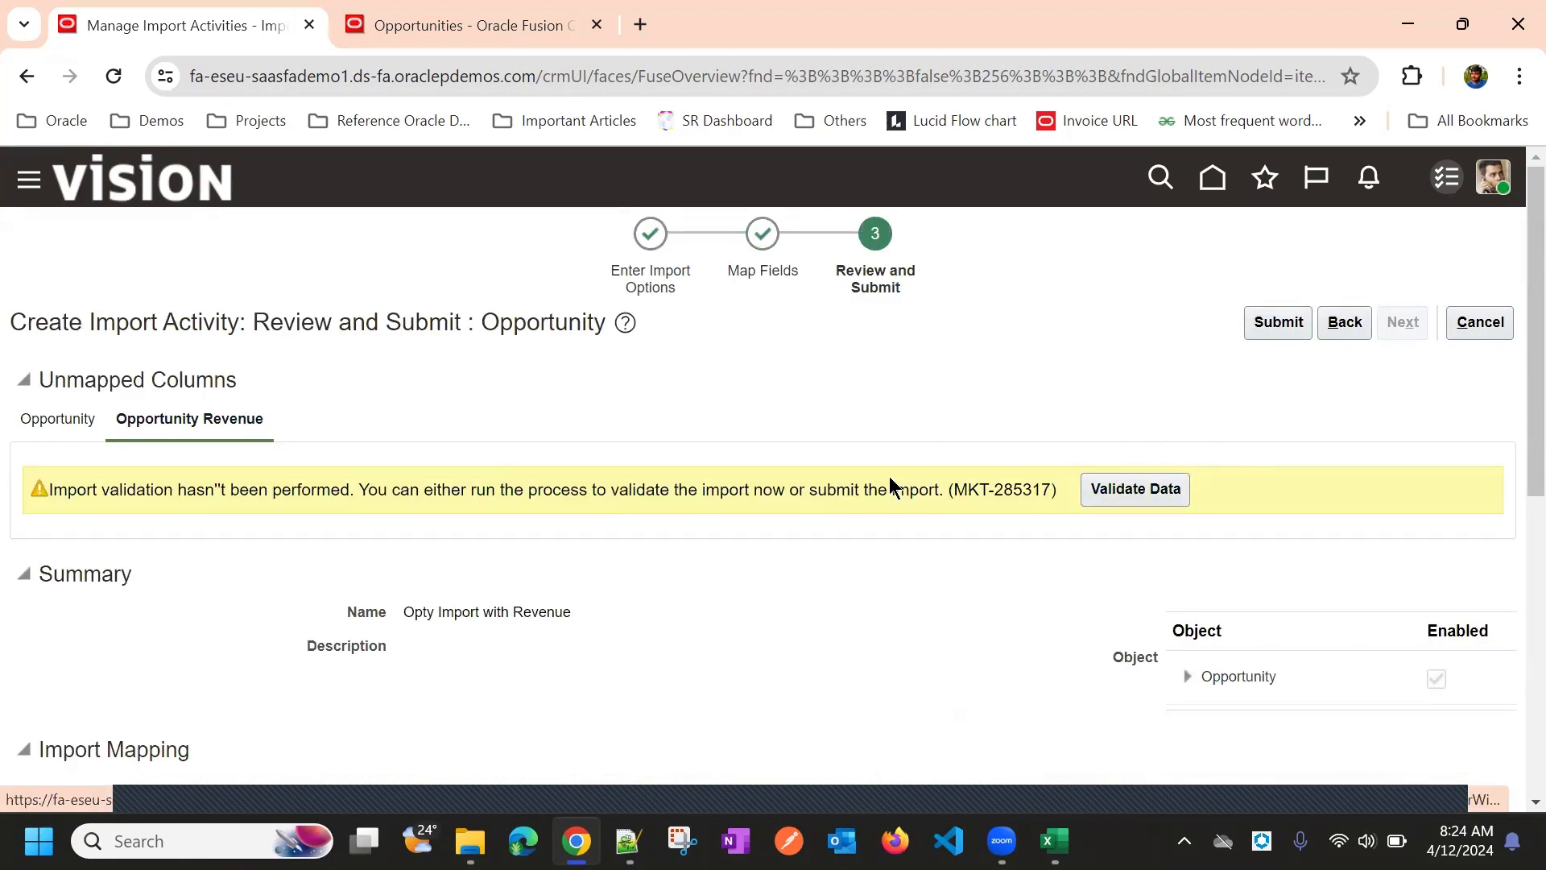
scroll(902, 388, "down", 1)
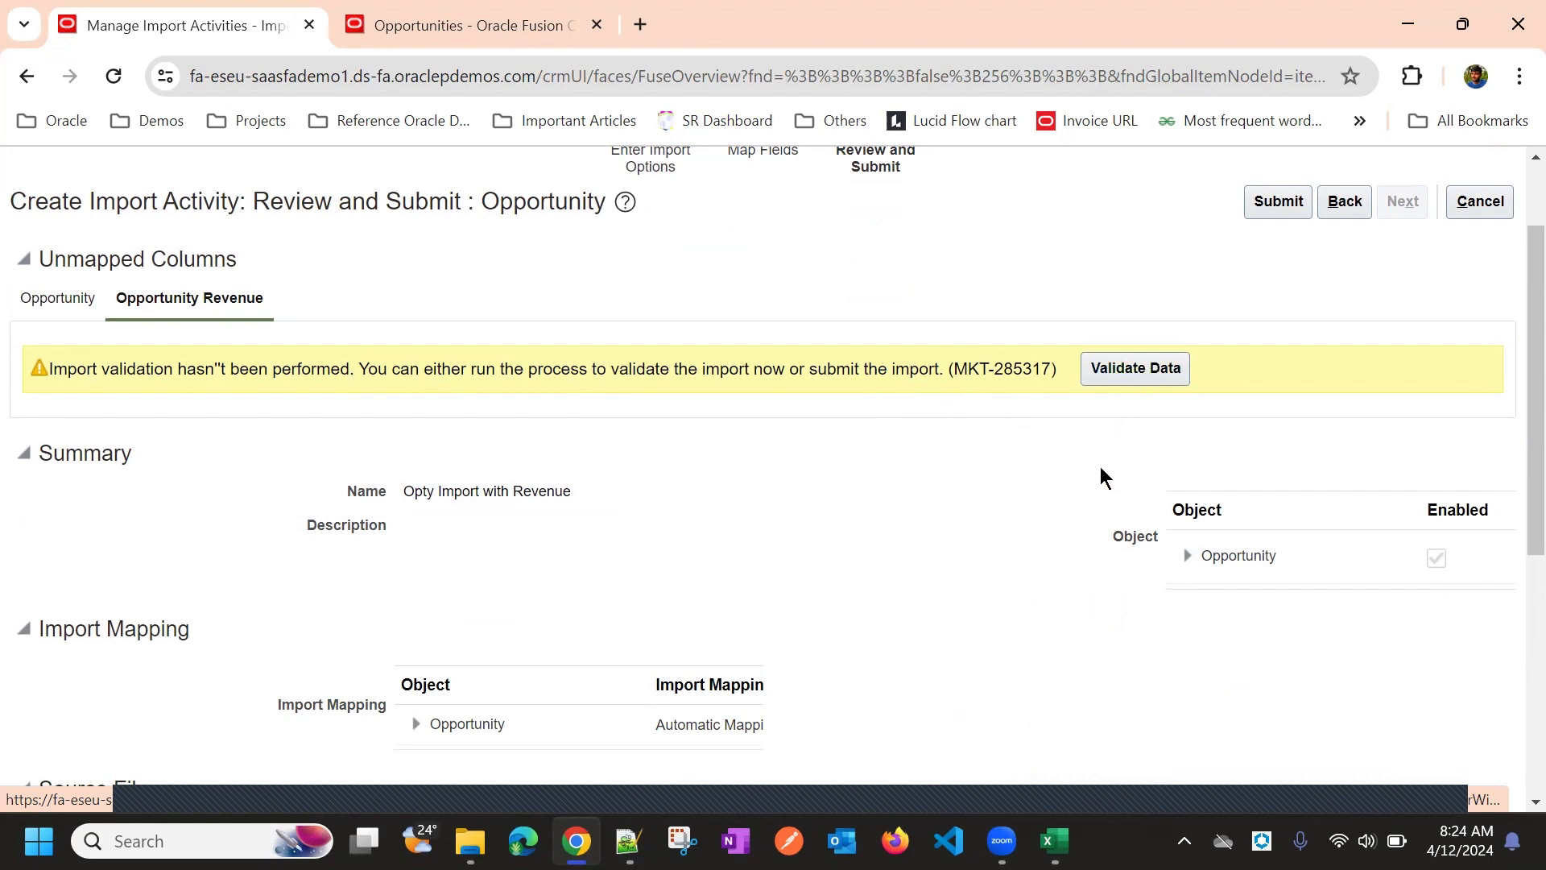
scroll(1095, 467, "down", 2)
scroll(1089, 487, "up", 2)
scroll(1089, 489, "up", 3)
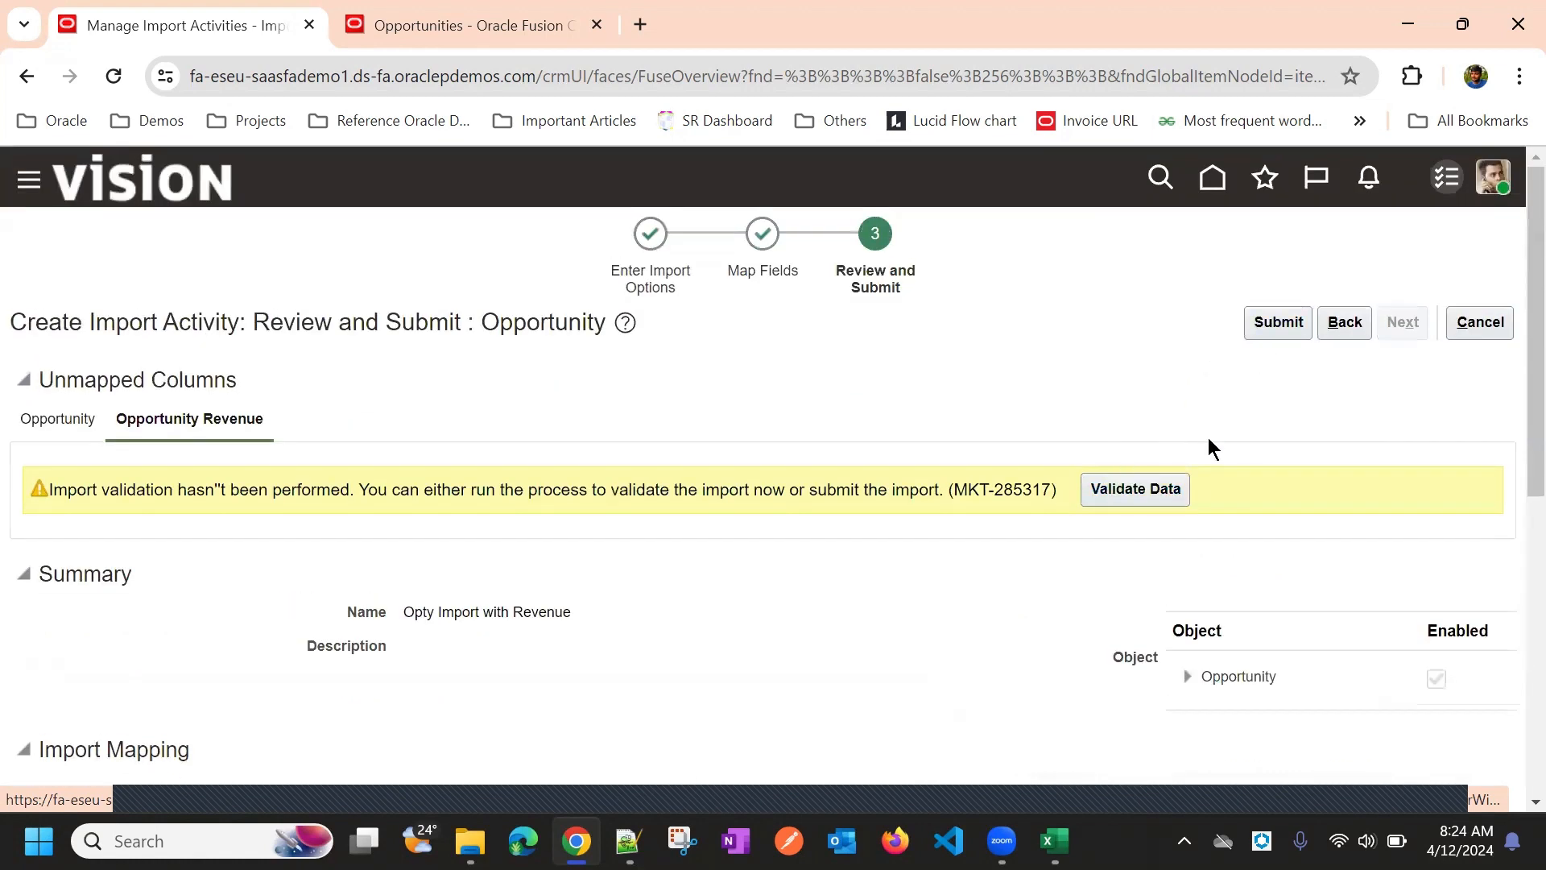
Run Validate Data on Opty Import with Revenue, getting no errors or warnings
left_click(1138, 493)
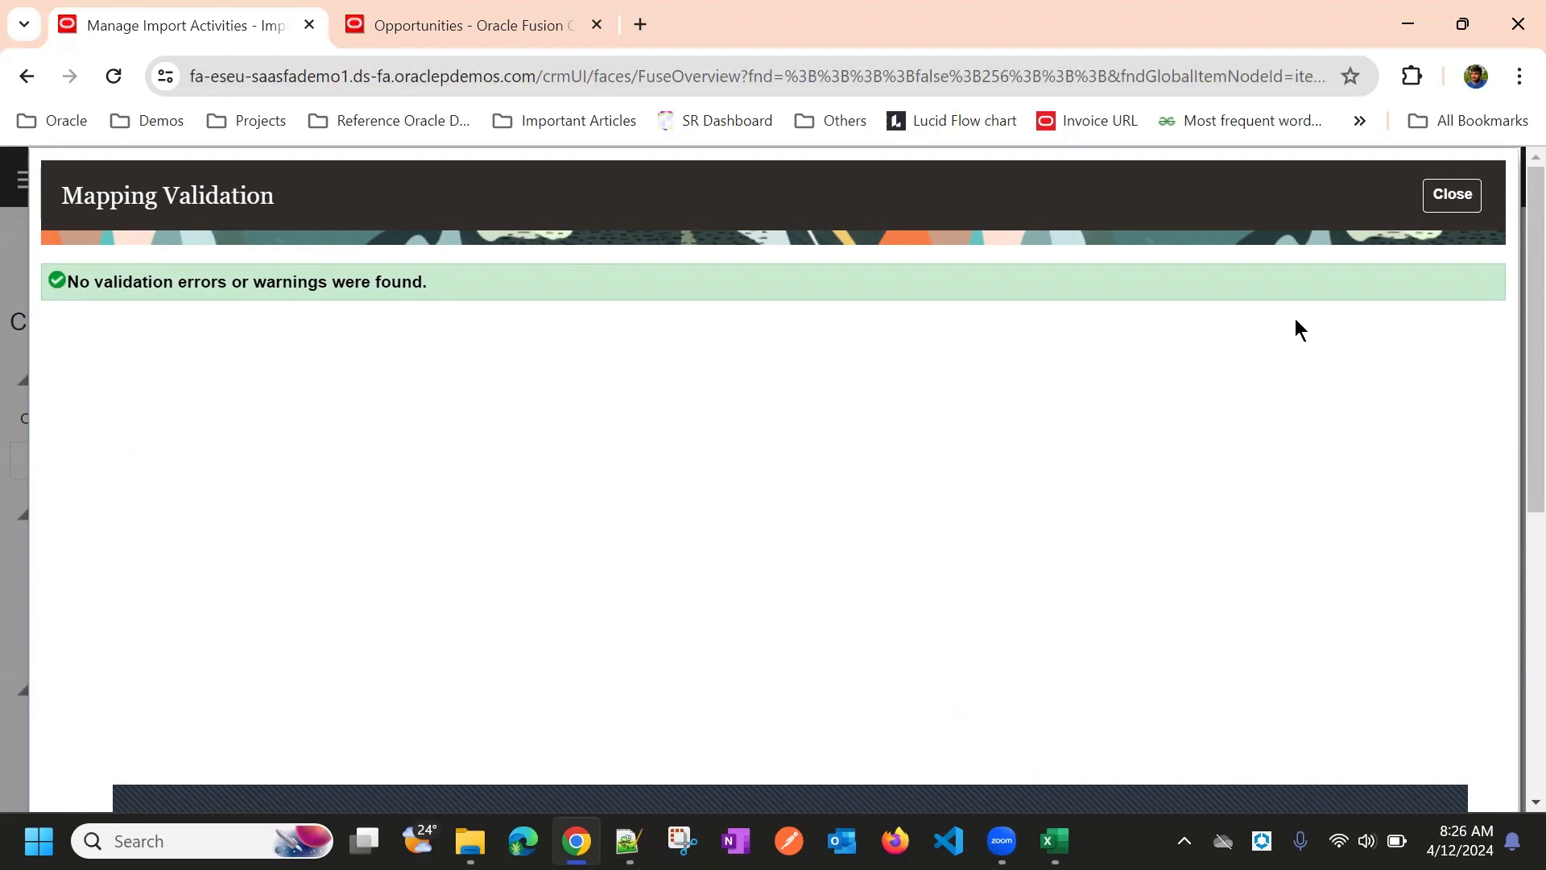
Close the Mapping Validation dialog and submit the Opty Import with Revenue activity
left_click(1451, 195)
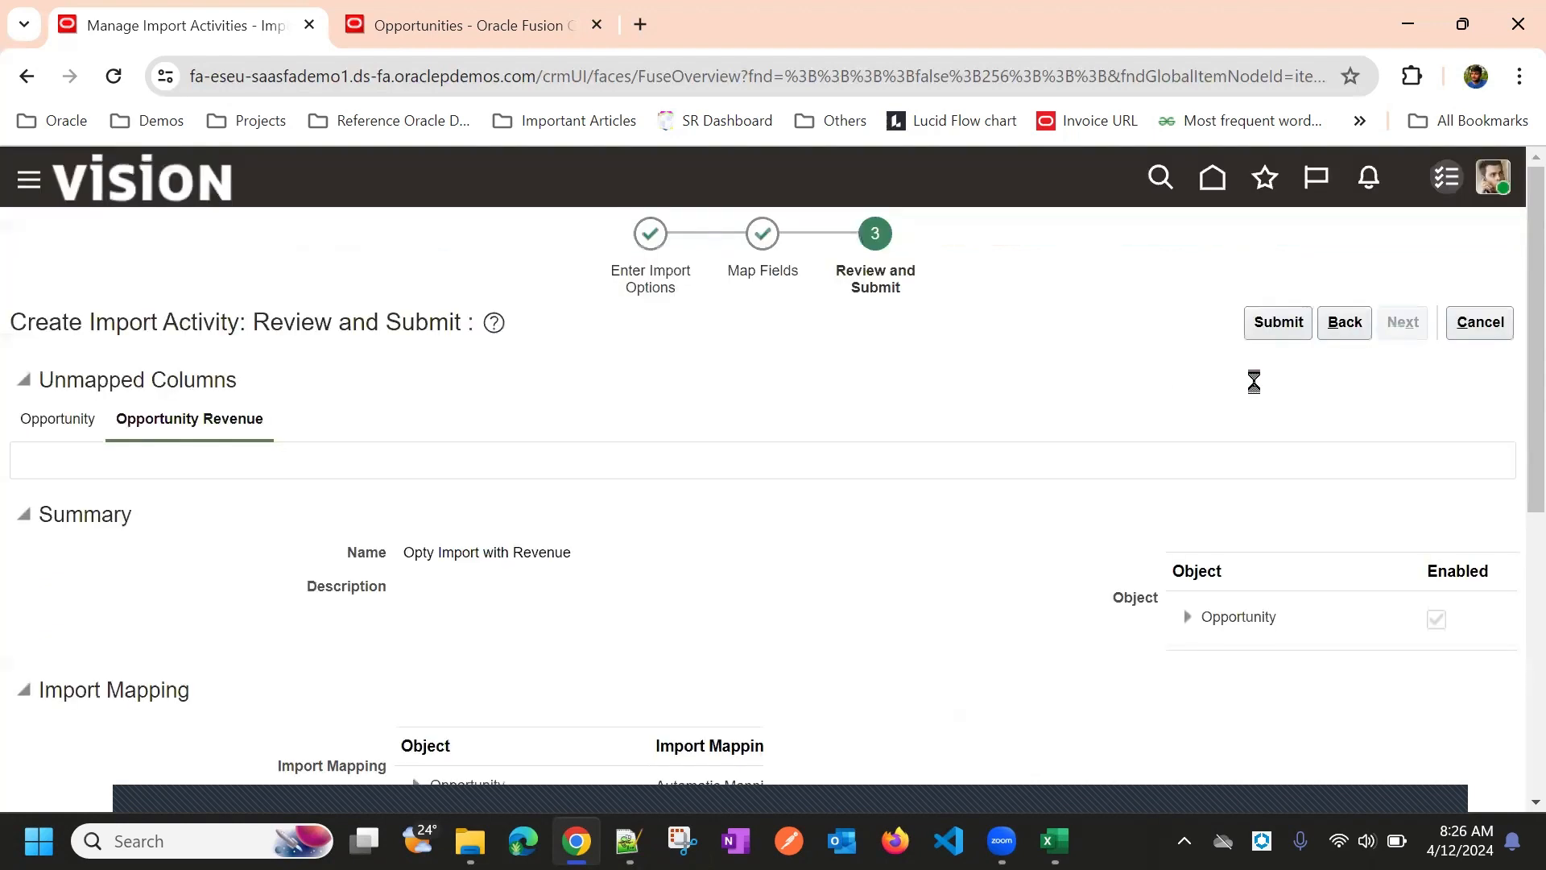
left_click(1288, 325)
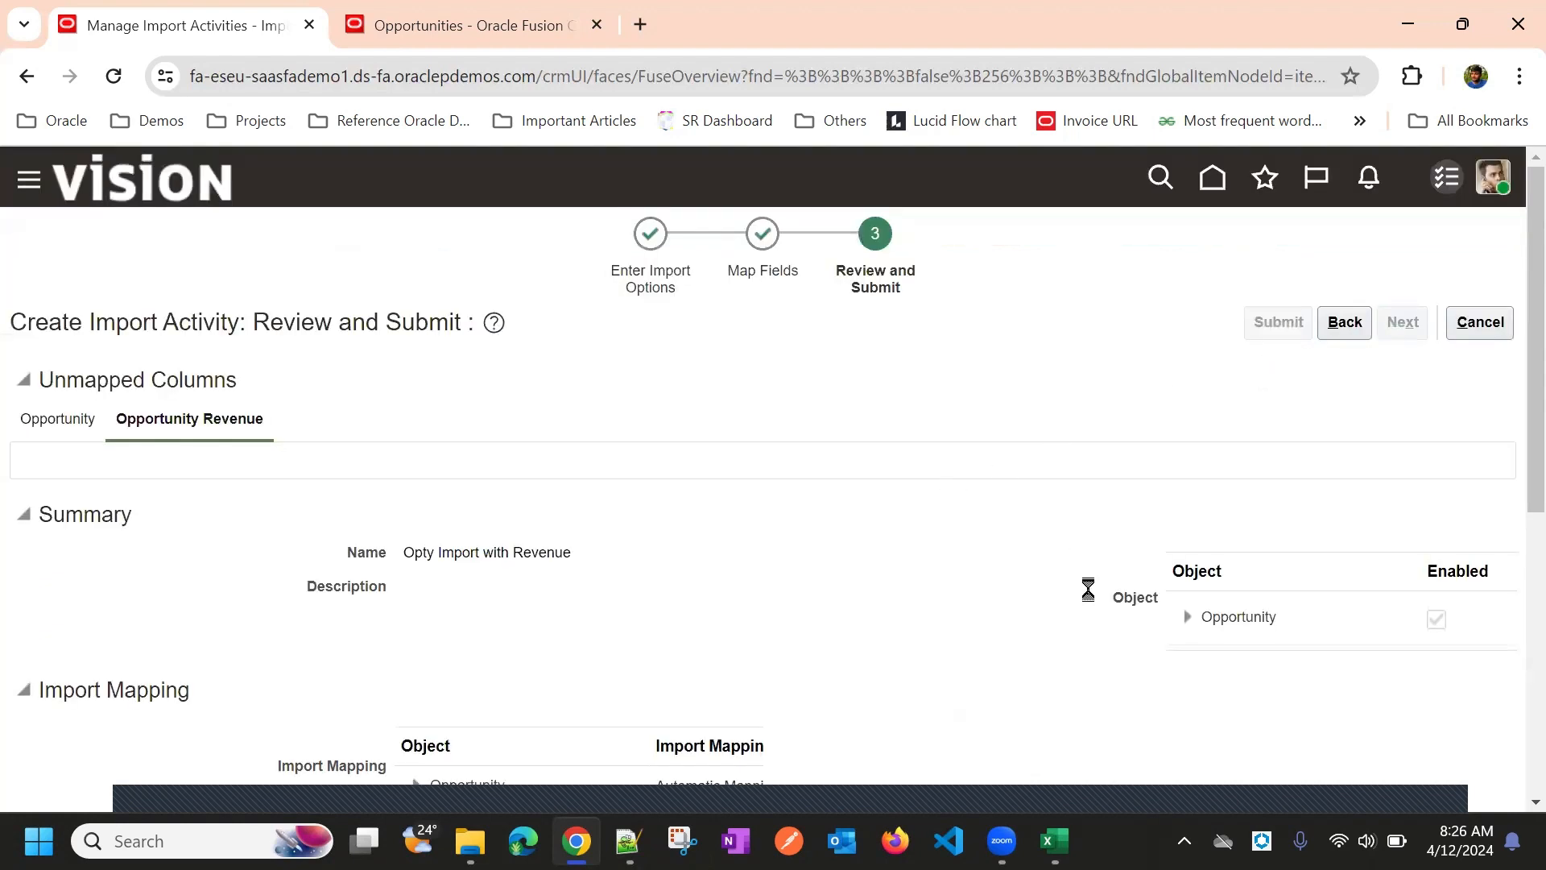
scroll(797, 432, "down", 5)
scroll(797, 451, "down", 1)
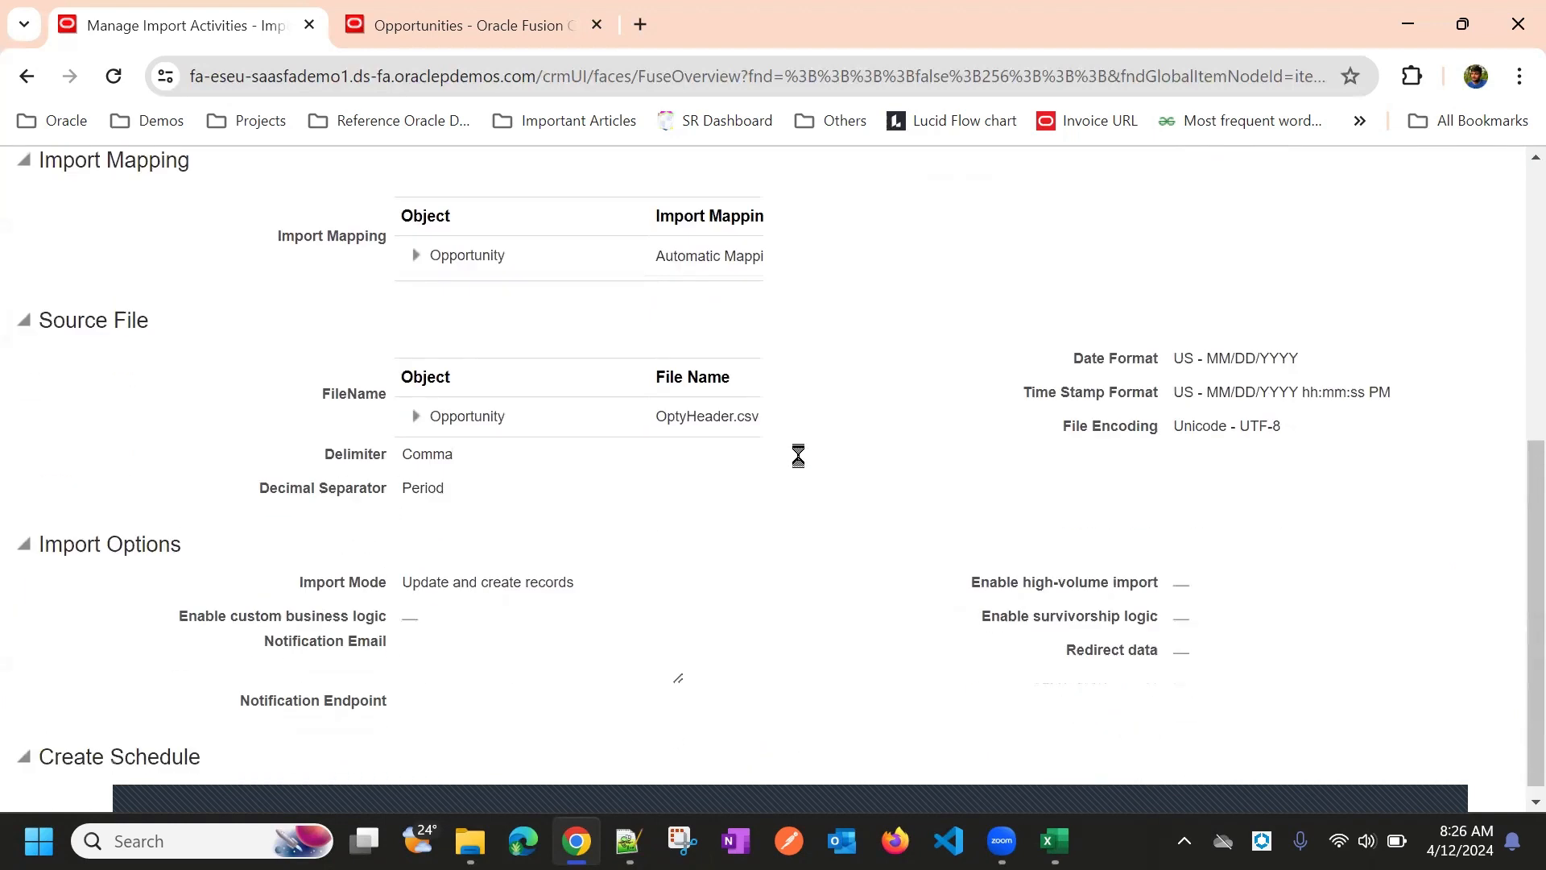
scroll(797, 457, "up", 1)
scroll(830, 475, "down", 1)
scroll(873, 531, "up", 1)
scroll(874, 533, "up", 5)
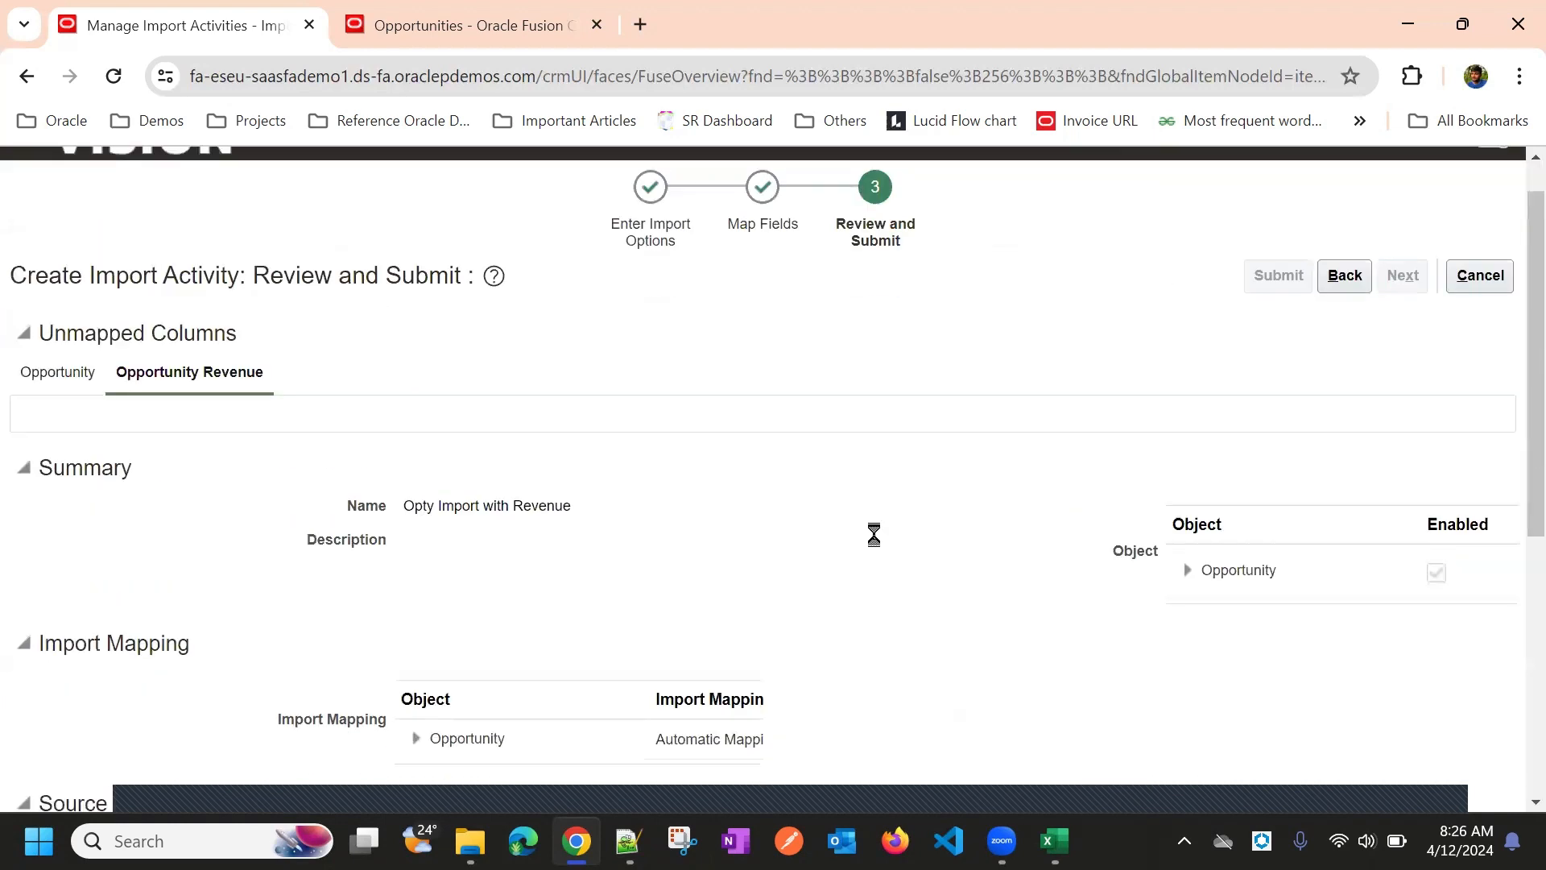
scroll(873, 533, "down", 5)
scroll(346, 596, "up", 1)
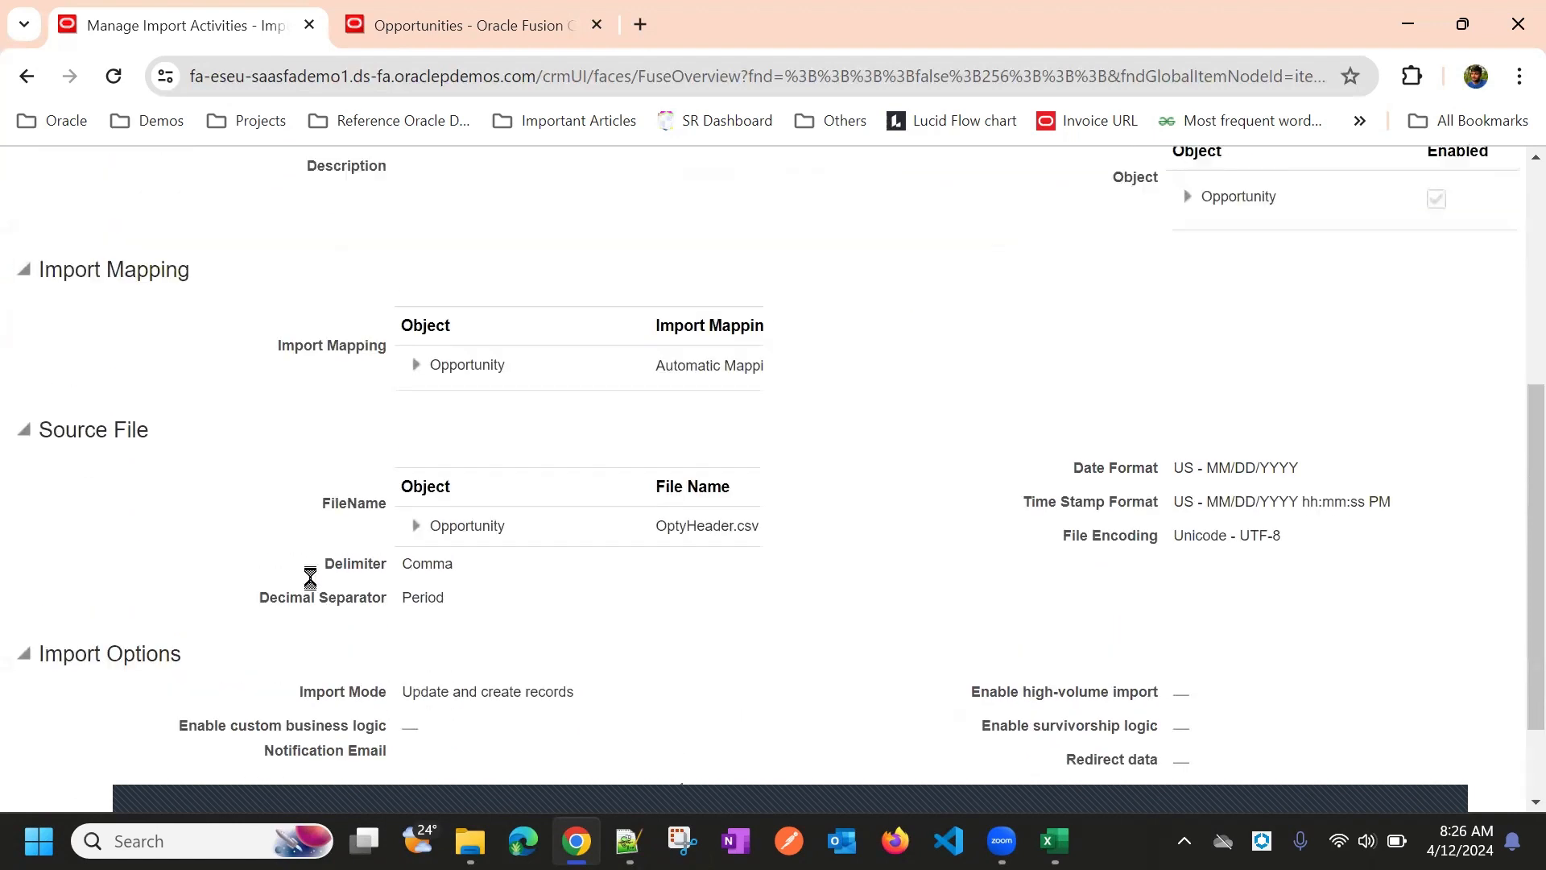
scroll(311, 580, "down", 1)
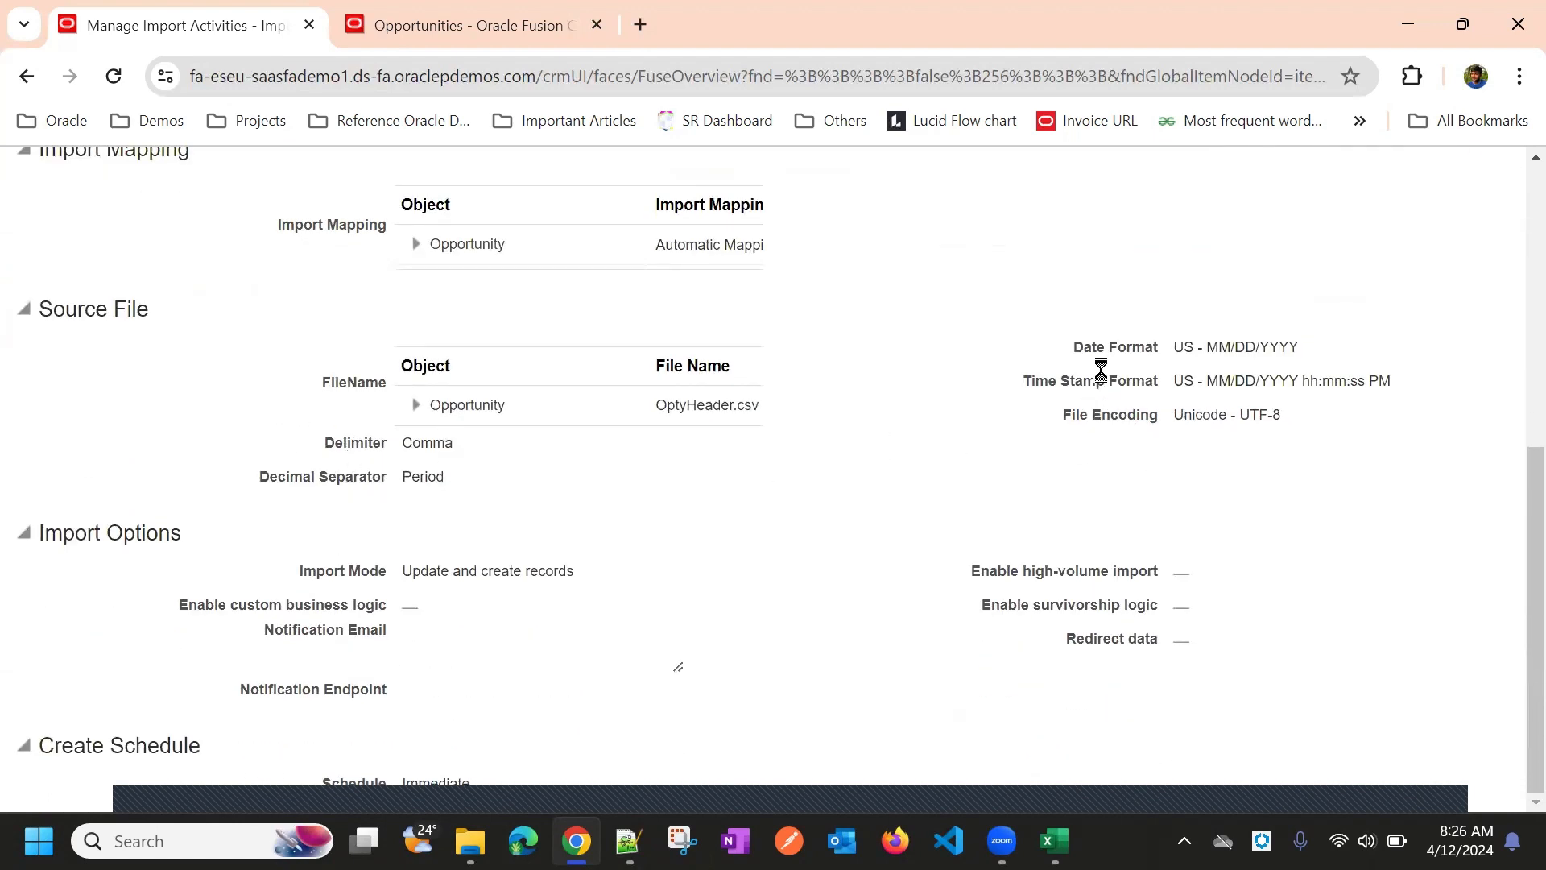
Highlight the Date Format and Time Stamp Format settings on the Review and Submit page
left_click_drag(1083, 346, 1217, 348)
left_click_drag(1025, 381, 1388, 388)
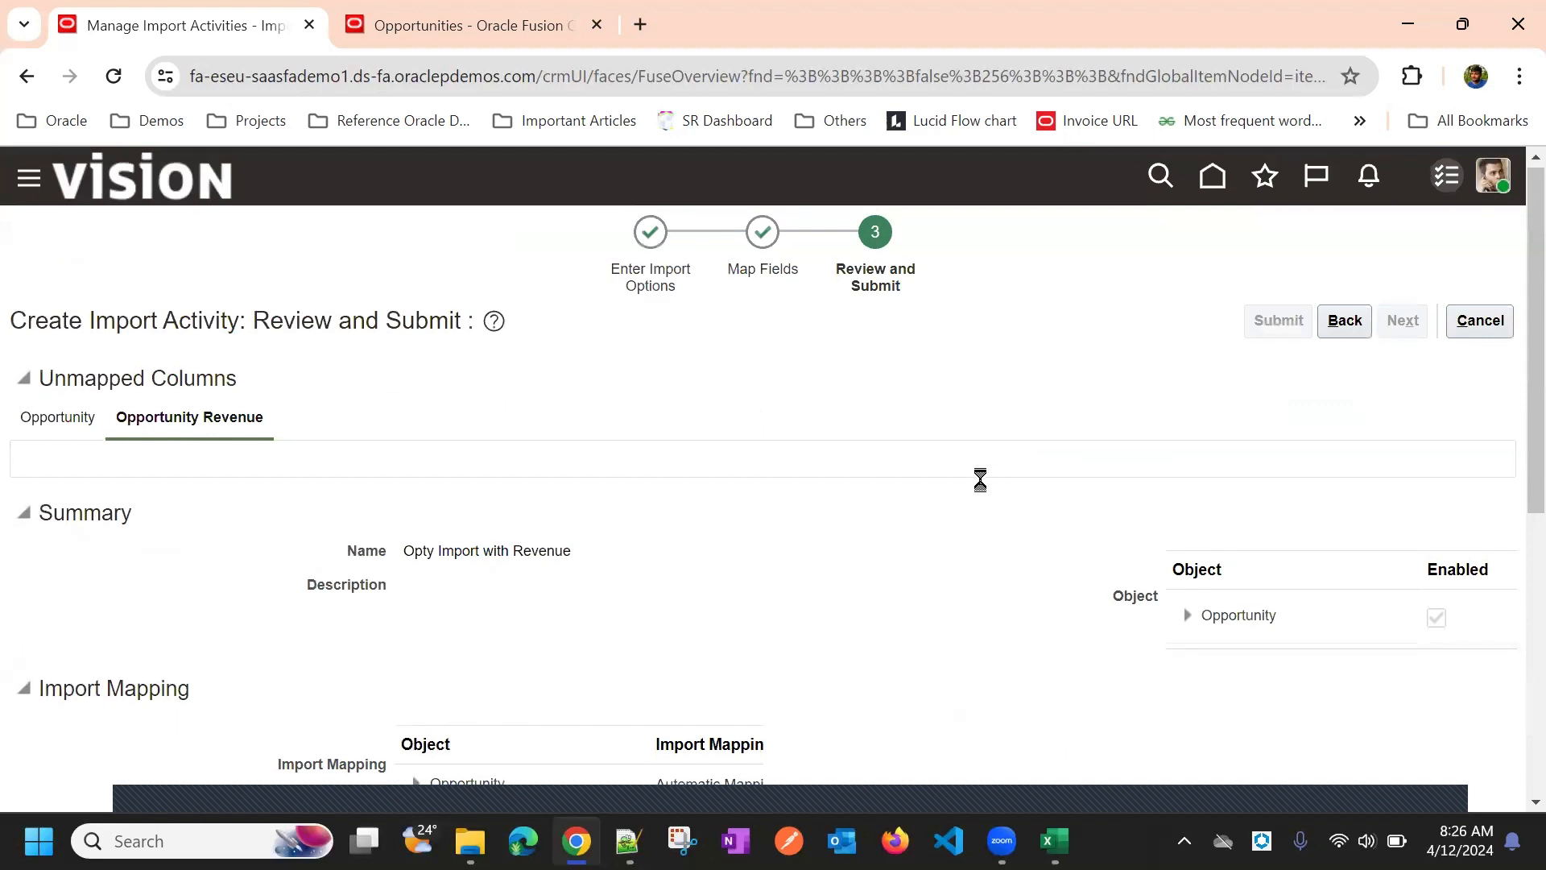
scroll(982, 483, "down", 4)
scroll(987, 492, "up", 5)
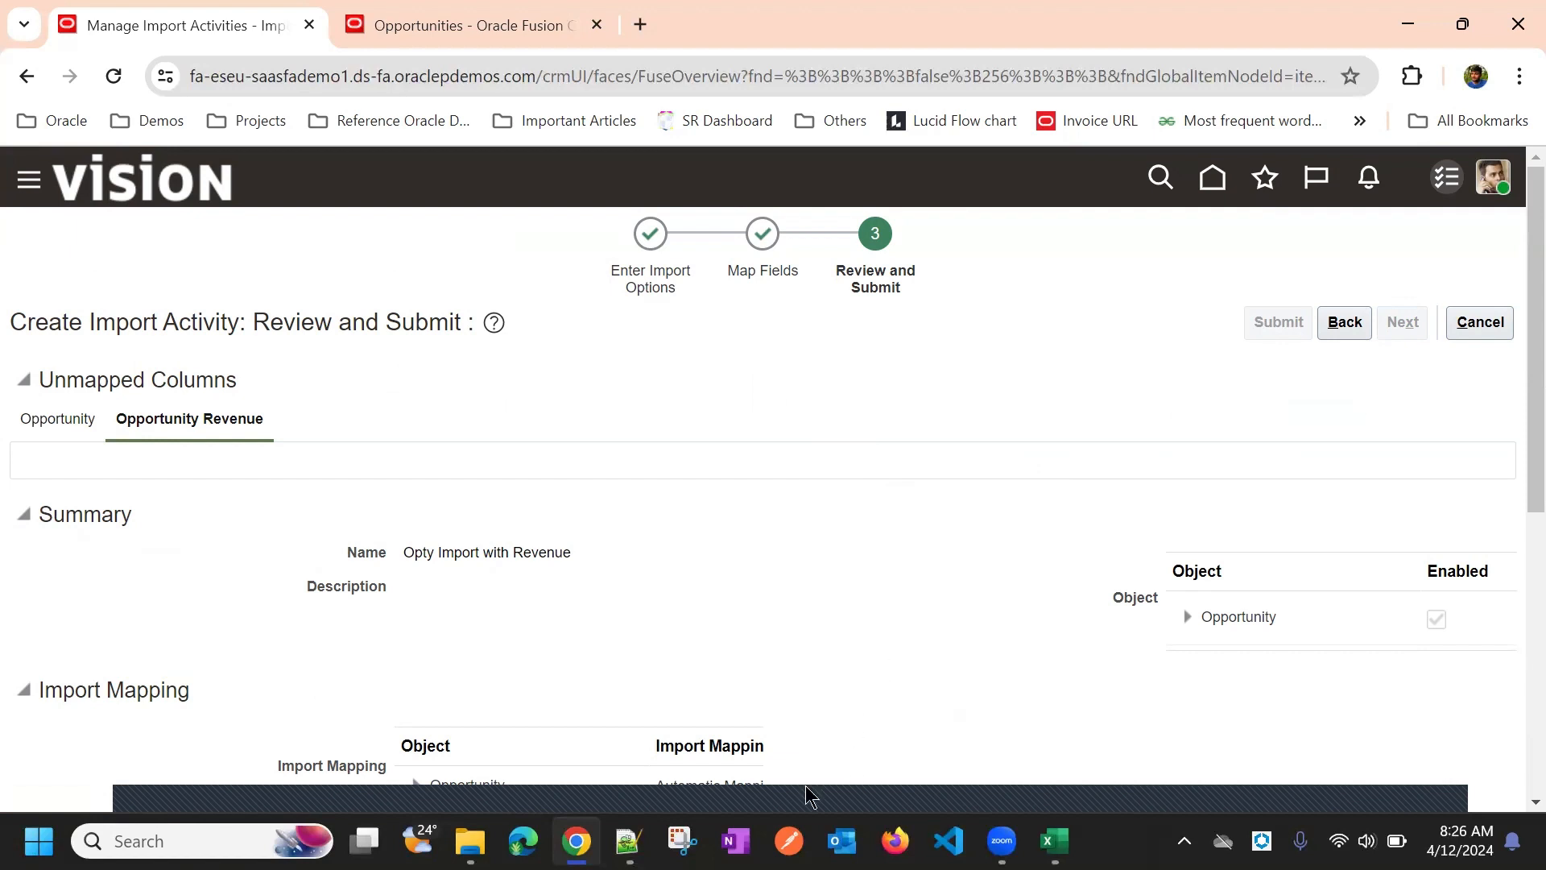
Submit Opty Import with Revenue from the Review and Submit page
left_click(1426, 778)
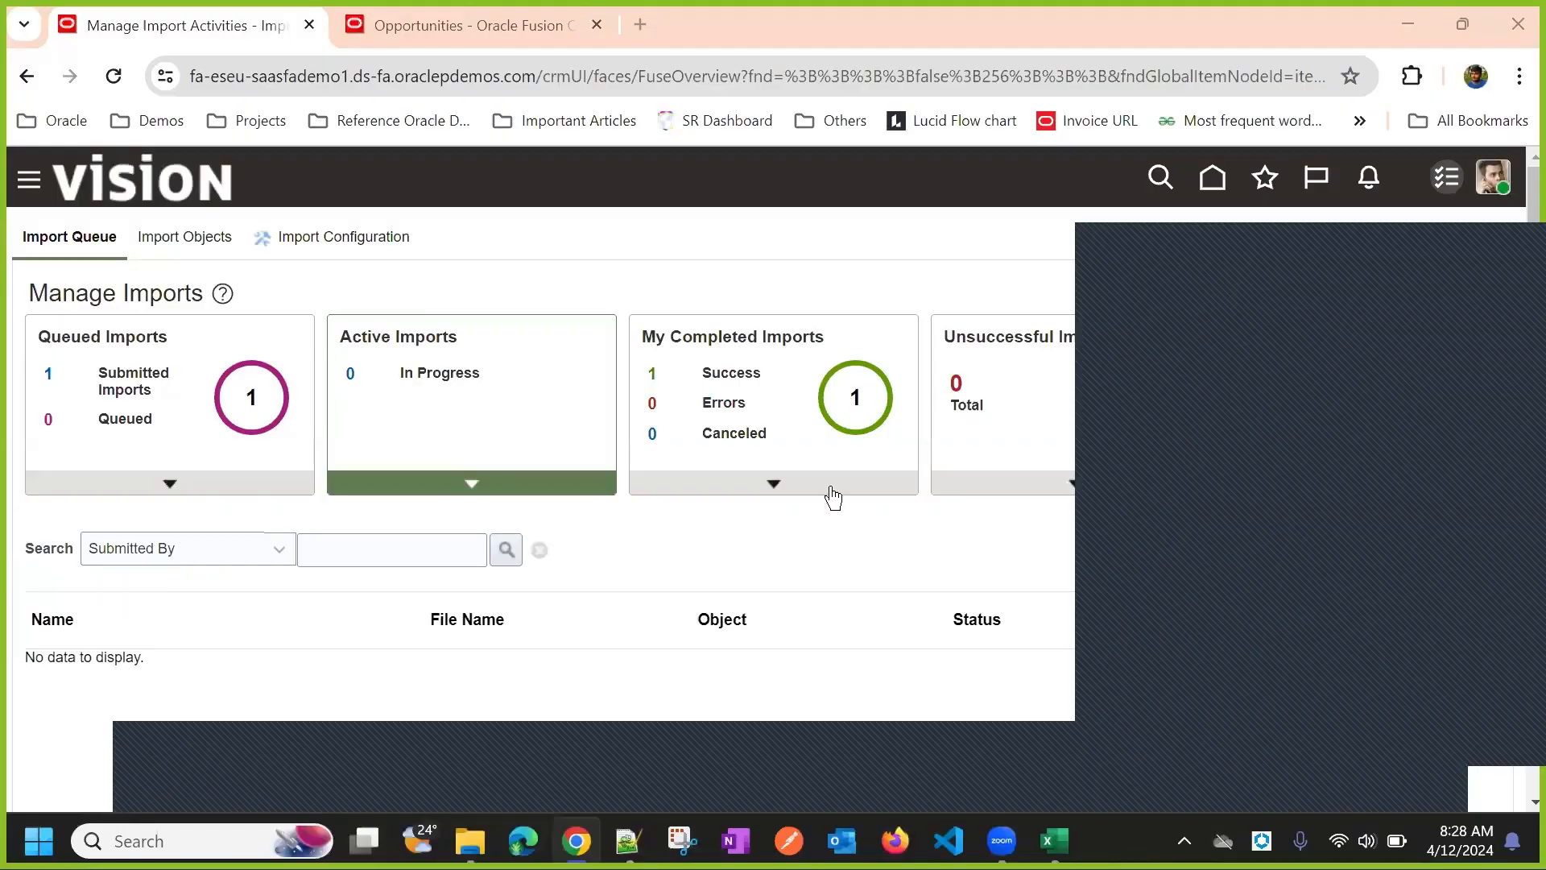
Cycle the import list through Queued, Active, My Completed, Unsuccessful and All Imports, ending on Active Imports
left_click(278, 488)
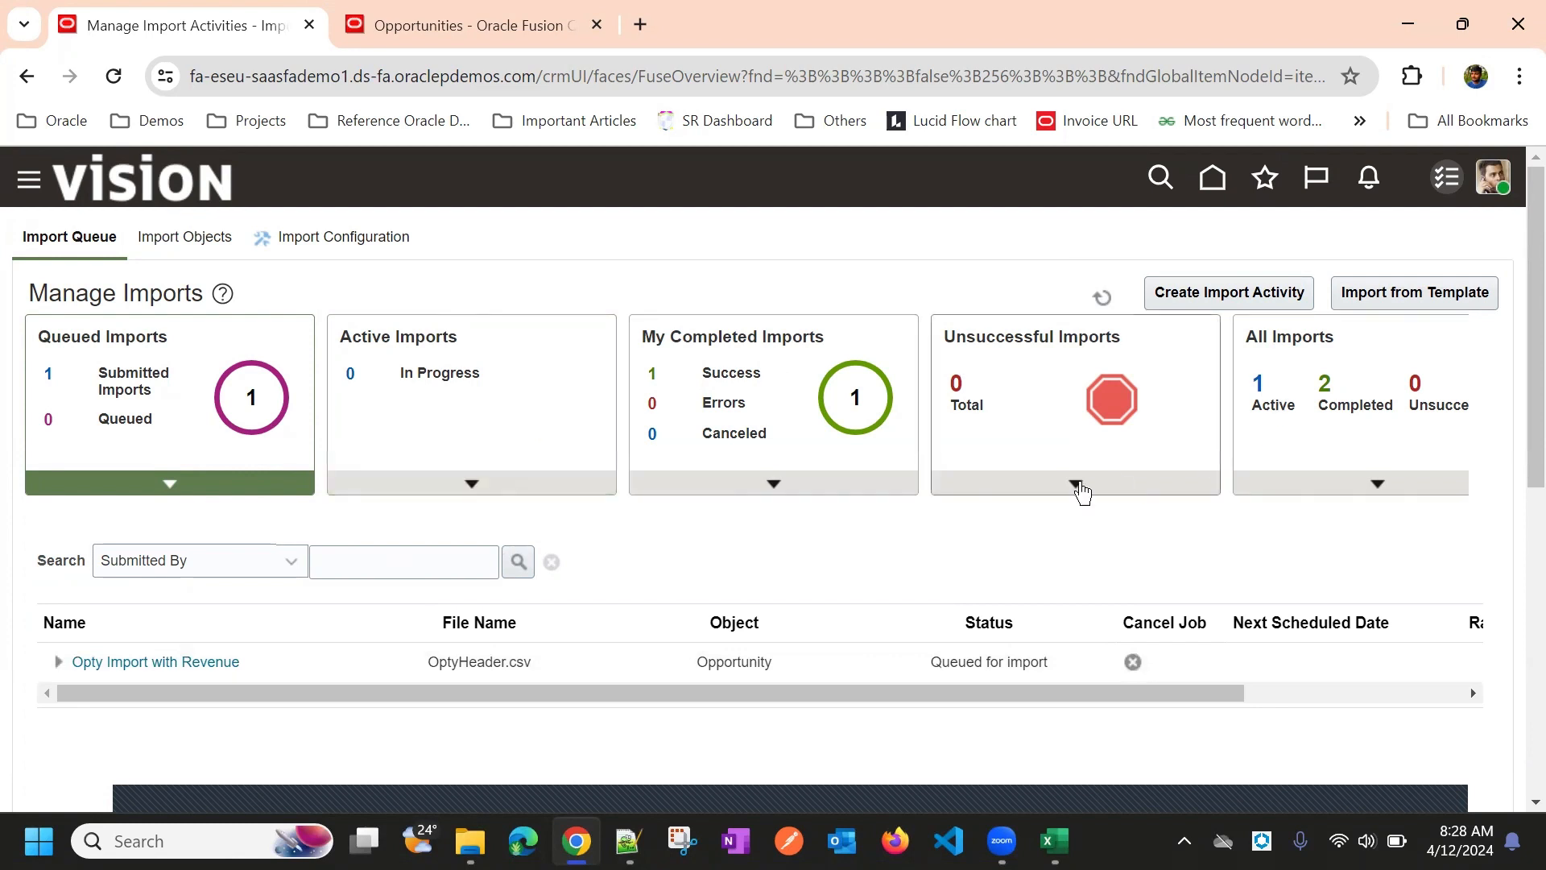
left_click(544, 486)
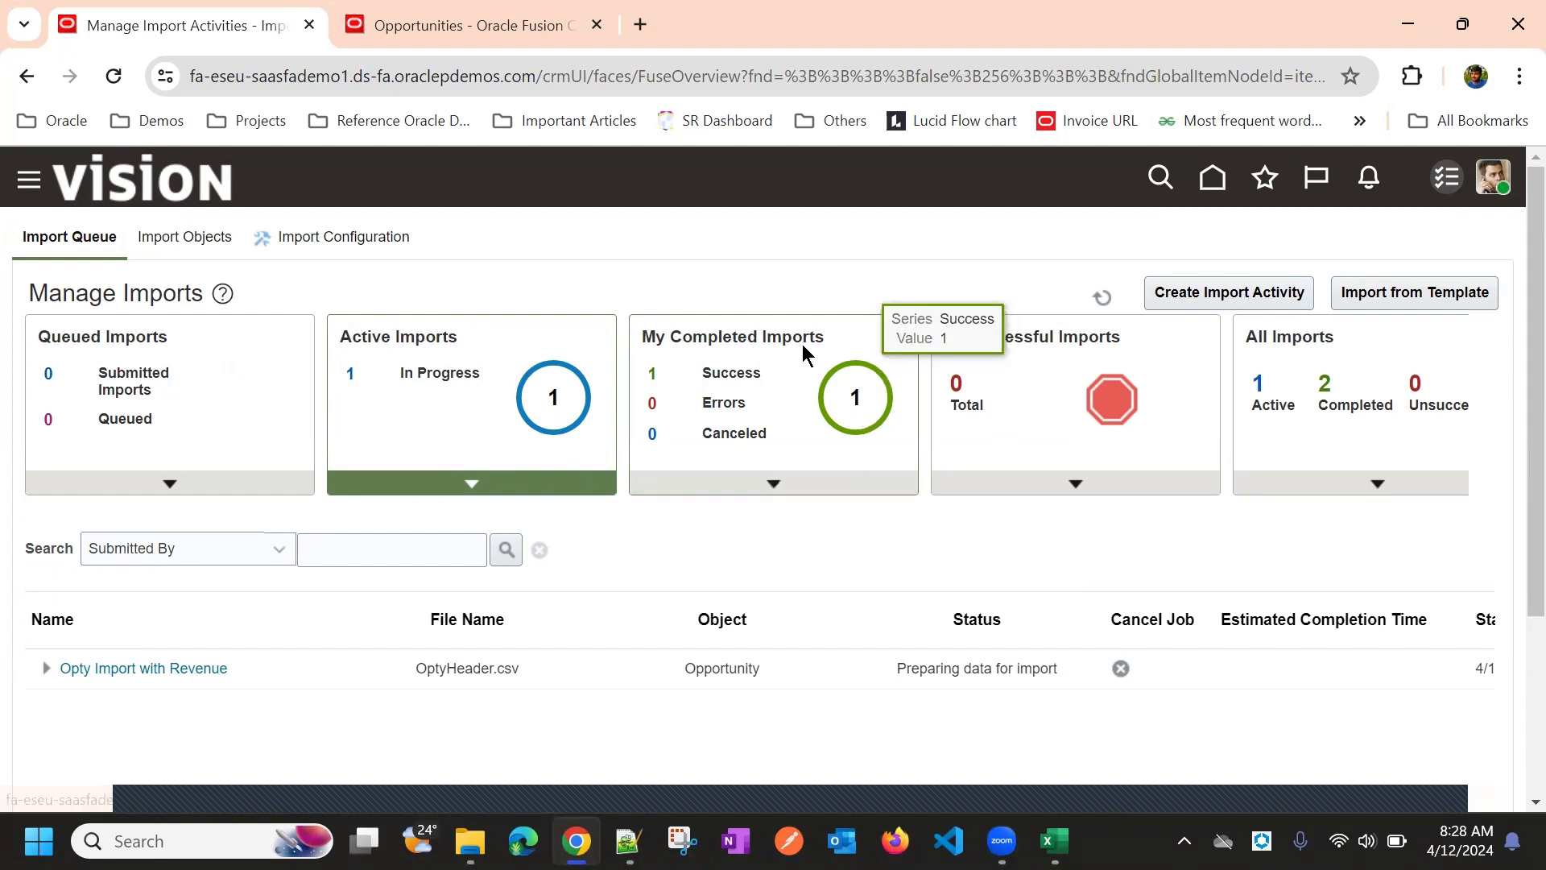
left_click(831, 489)
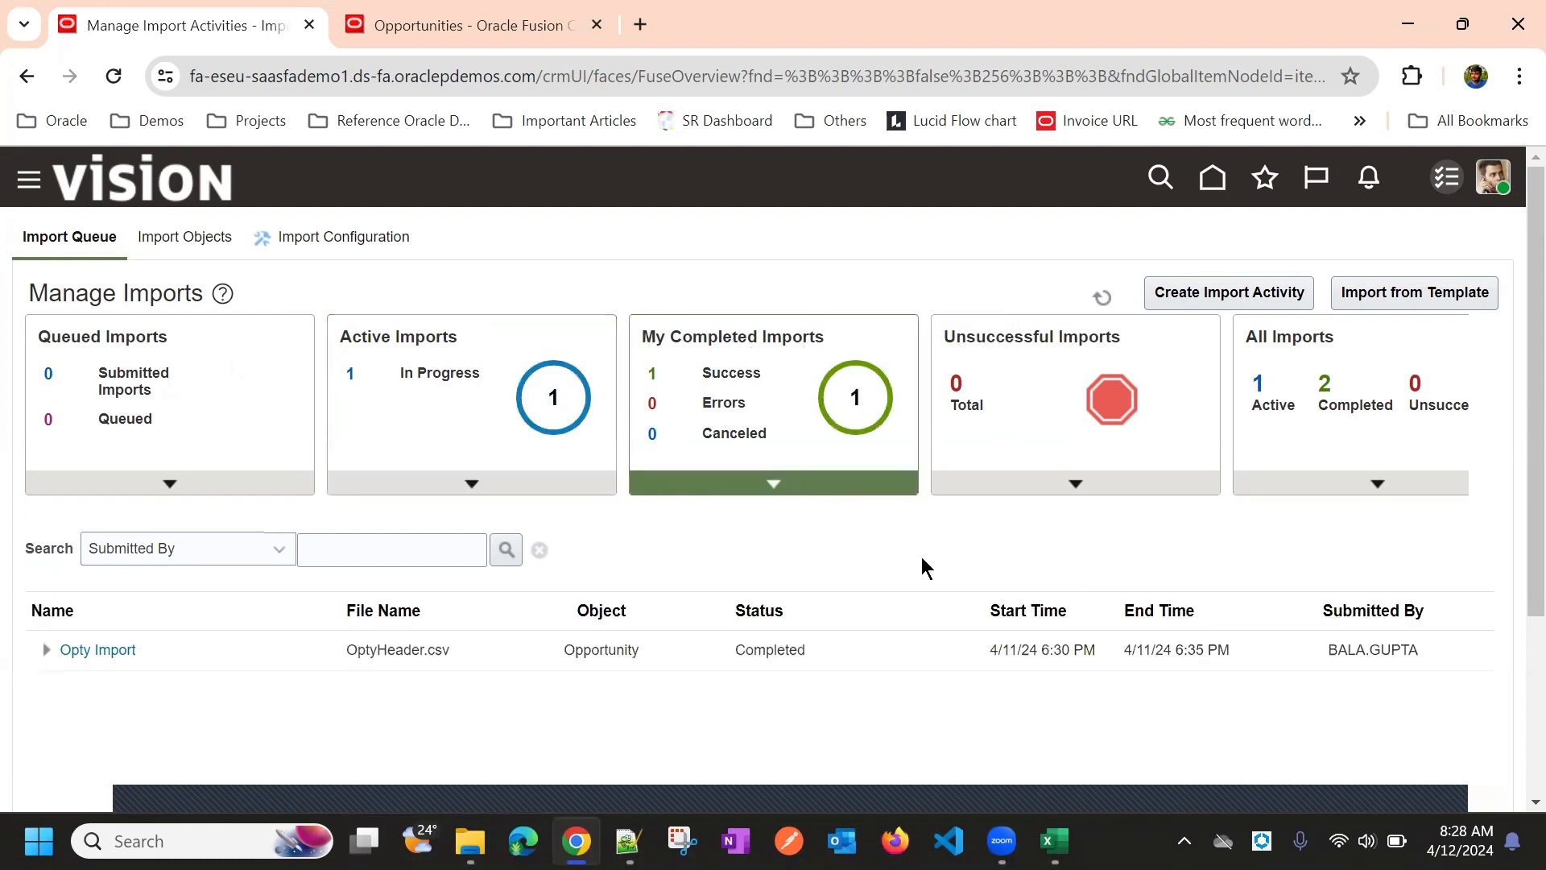
left_click(989, 485)
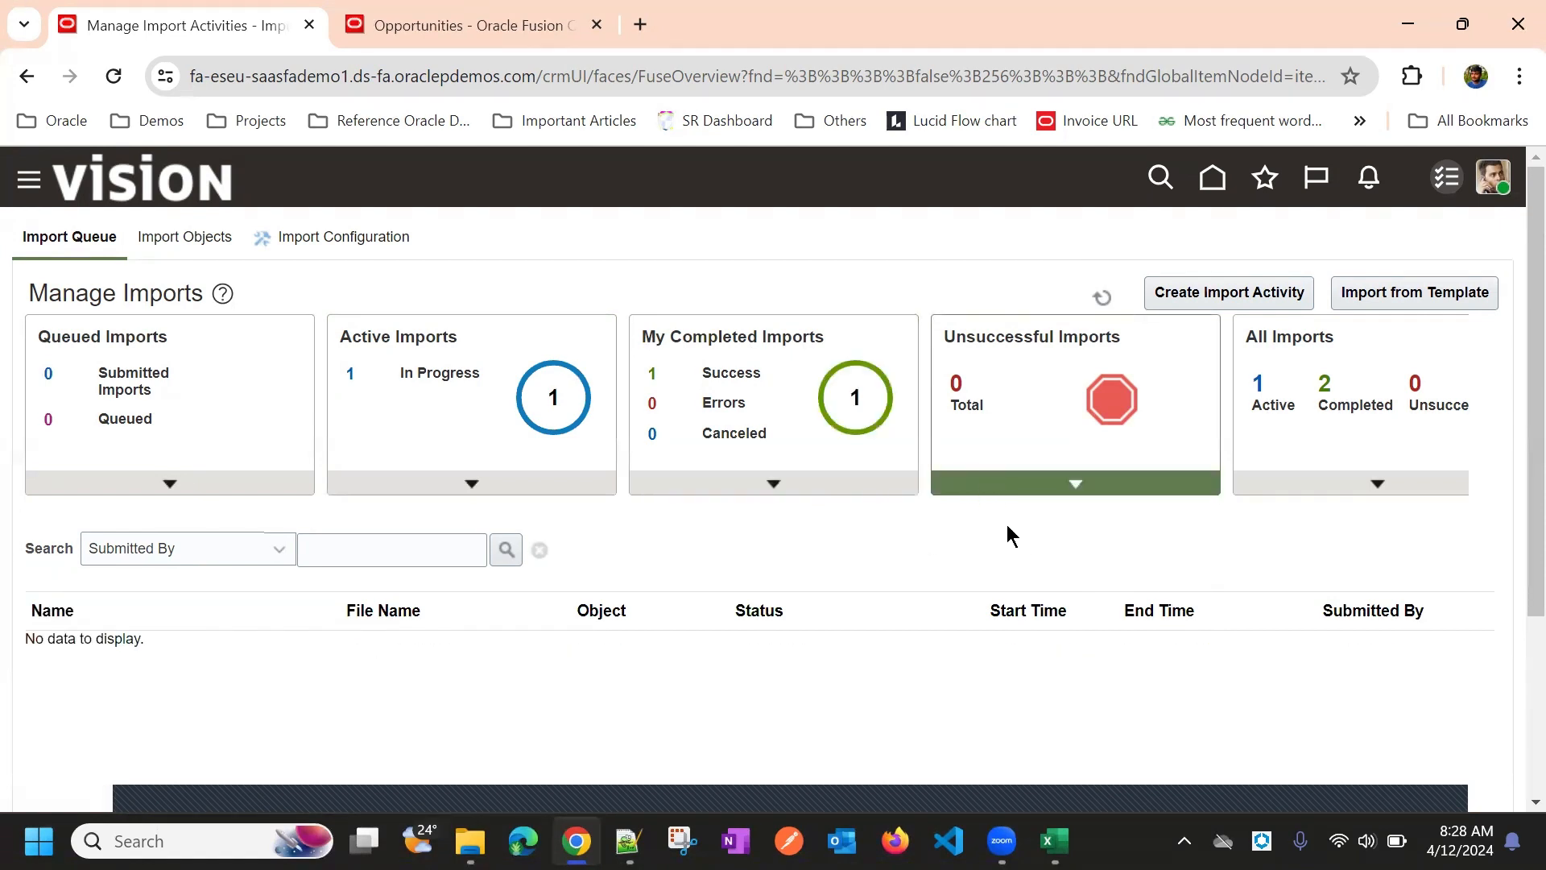
left_click(1306, 485)
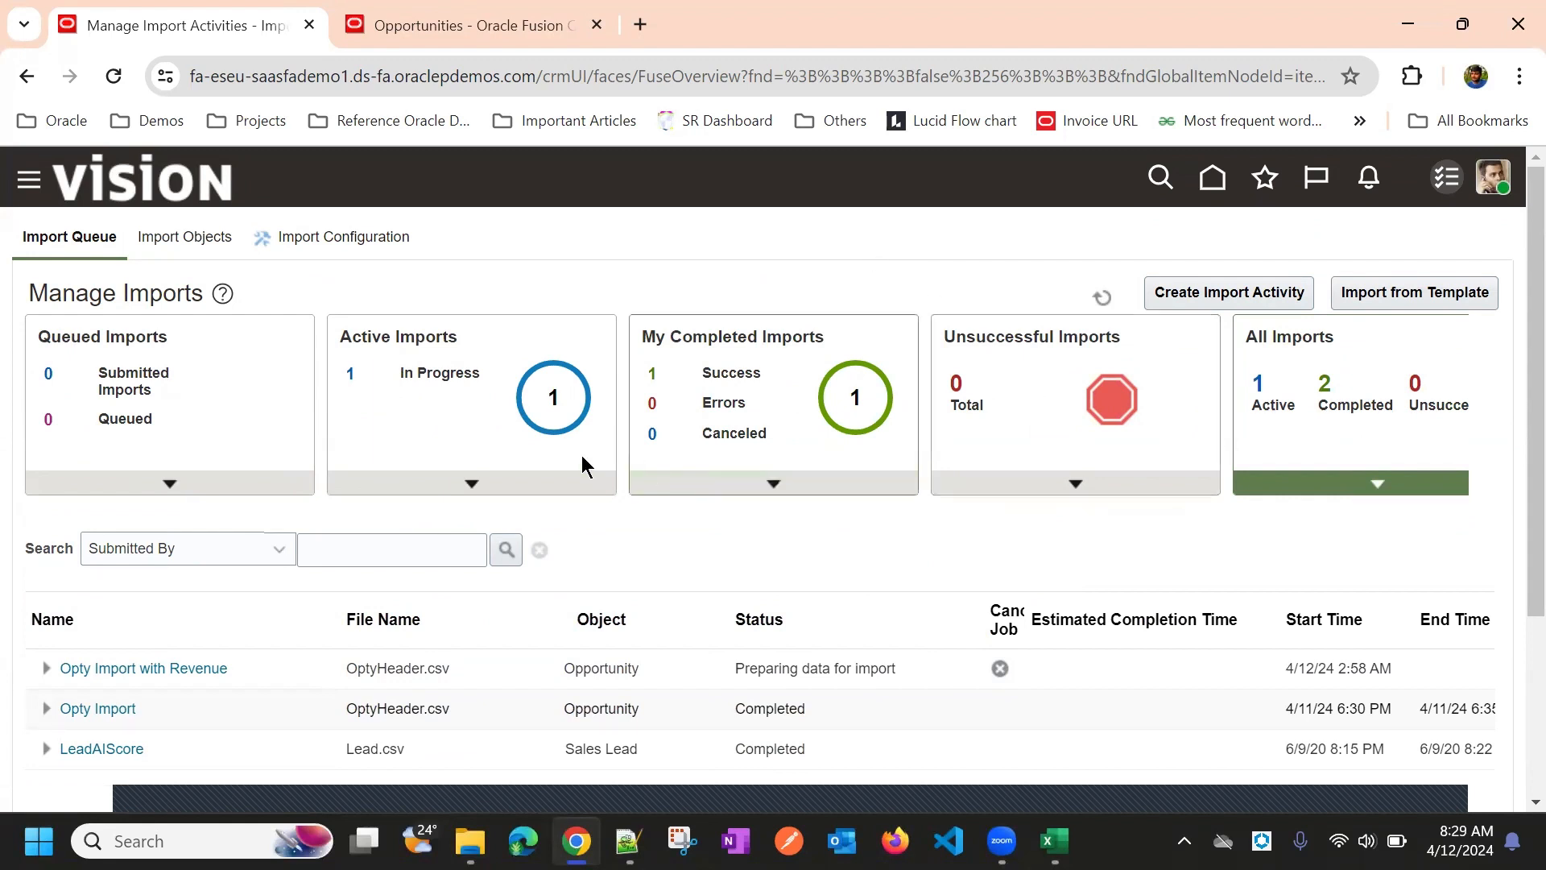
left_click(574, 484)
scroll(142, 590, "down", 3)
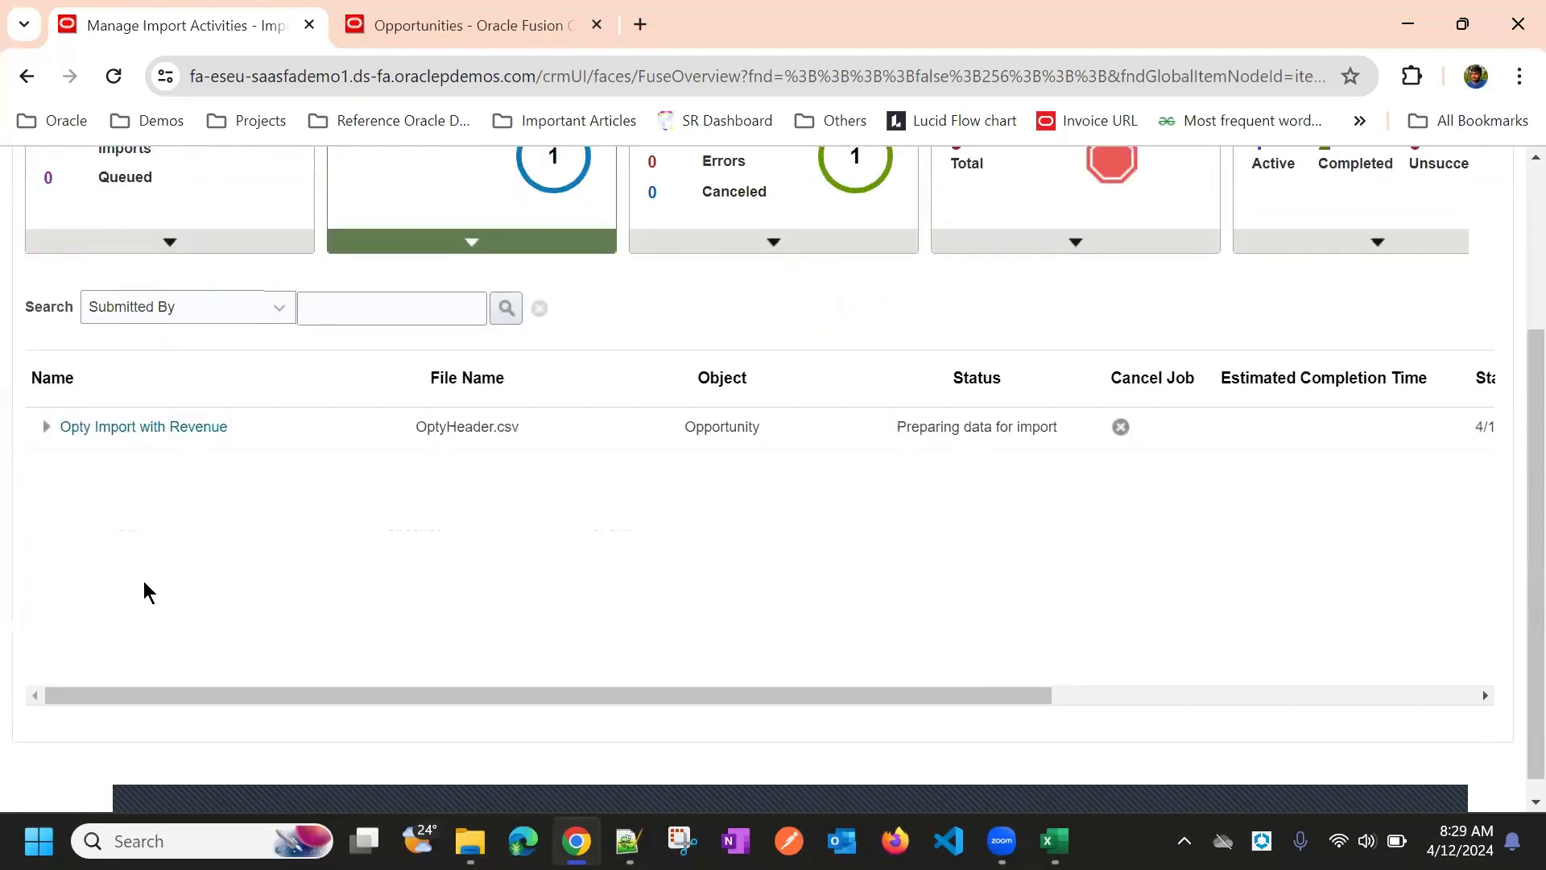
Open the Opty Import with Revenue status page and highlight each step's progress labels
left_click(135, 431)
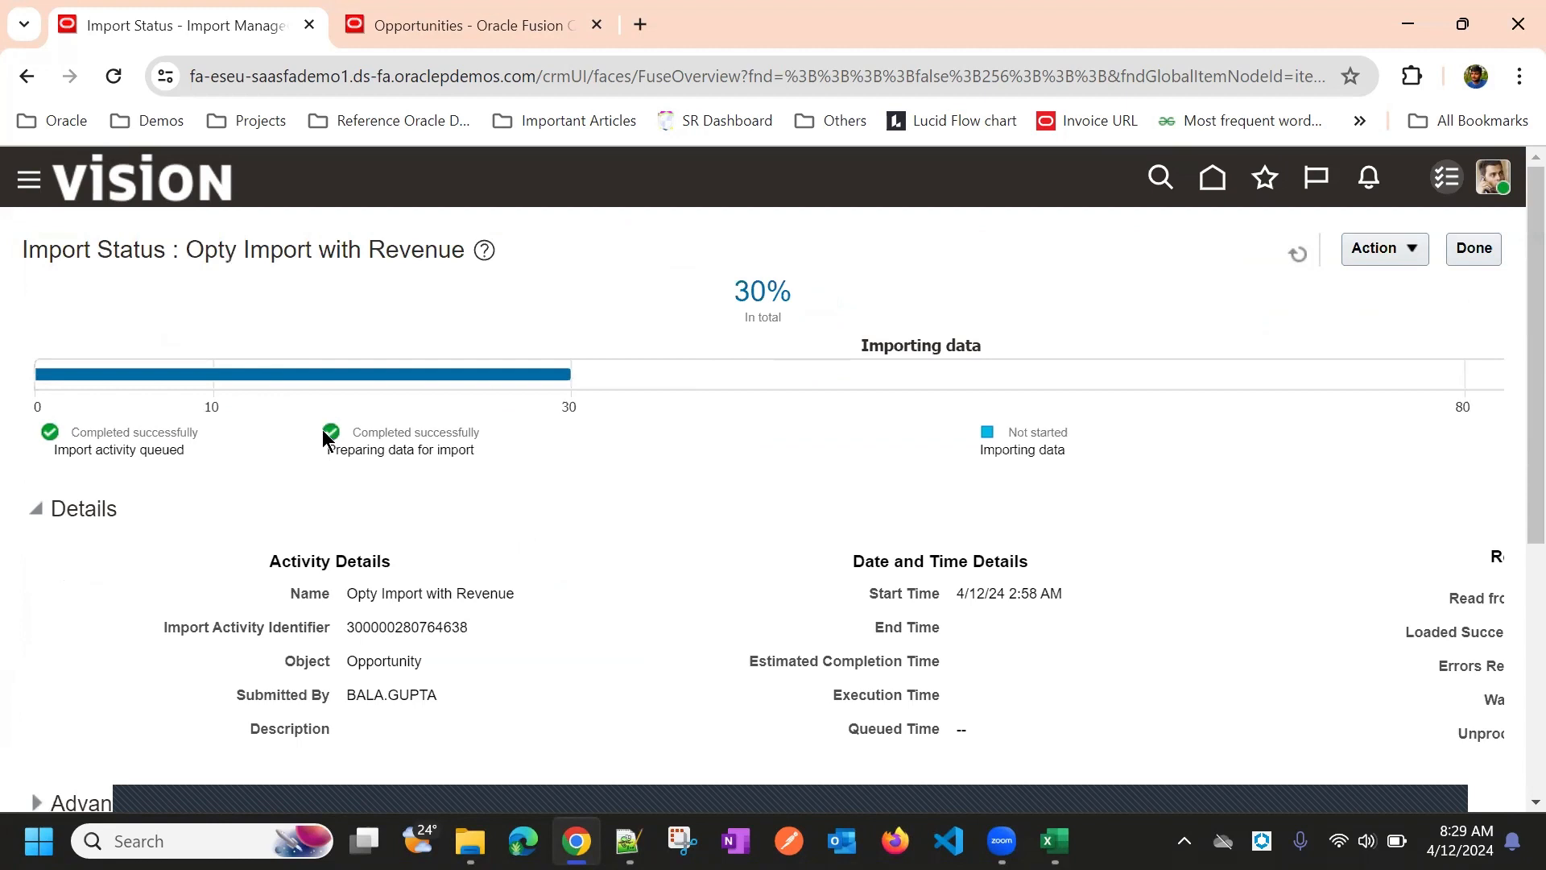
triple_click(140, 435)
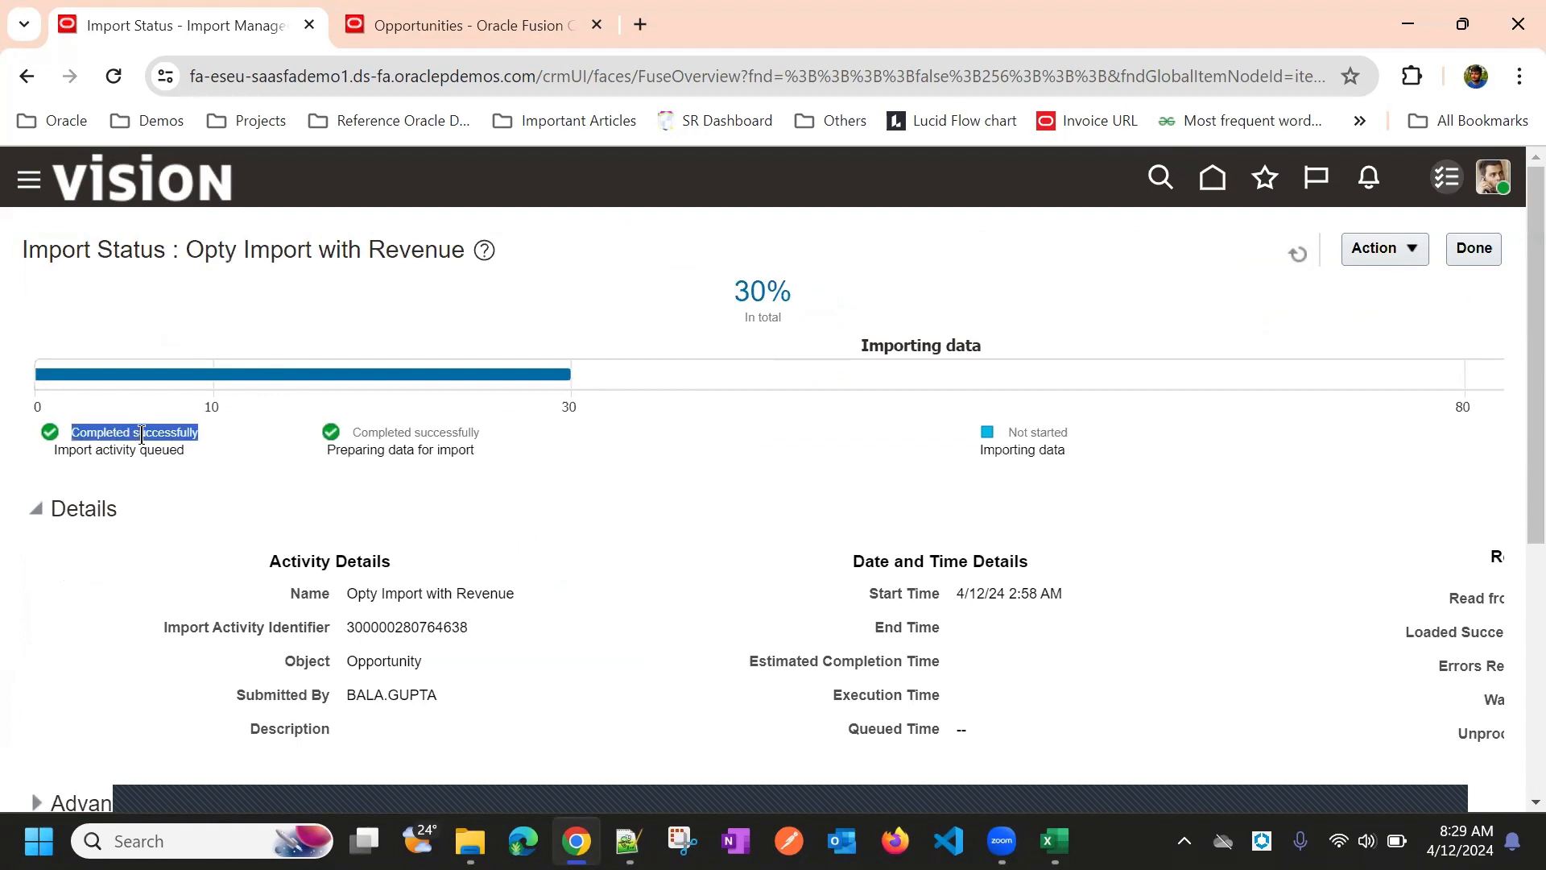
double_click(157, 449)
left_click(152, 438)
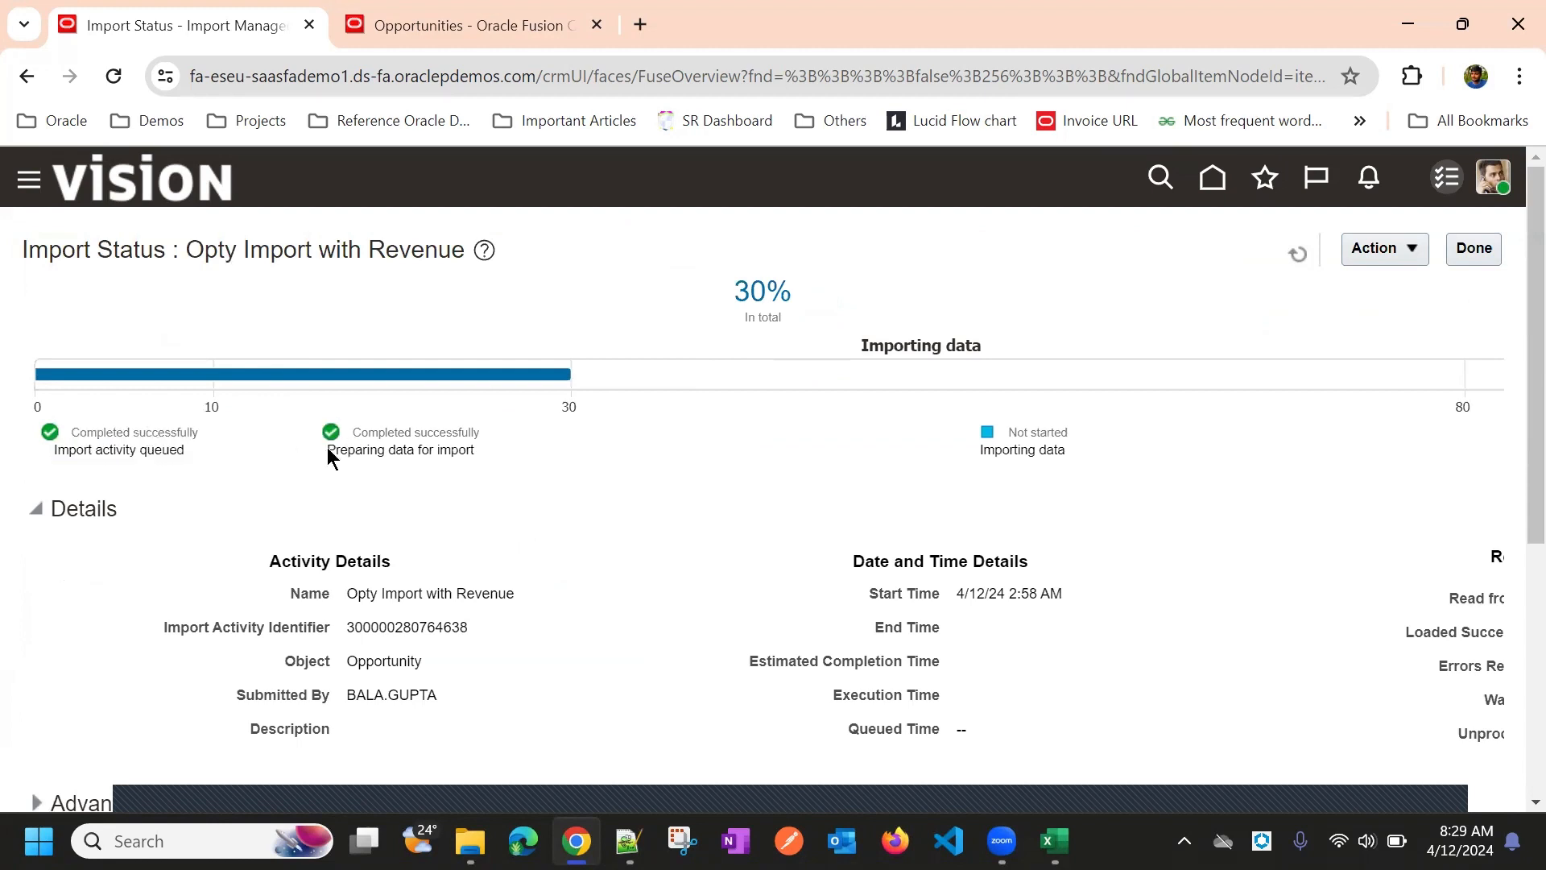
triple_click(393, 432)
triple_click(397, 450)
left_click(977, 471)
double_click(1003, 448)
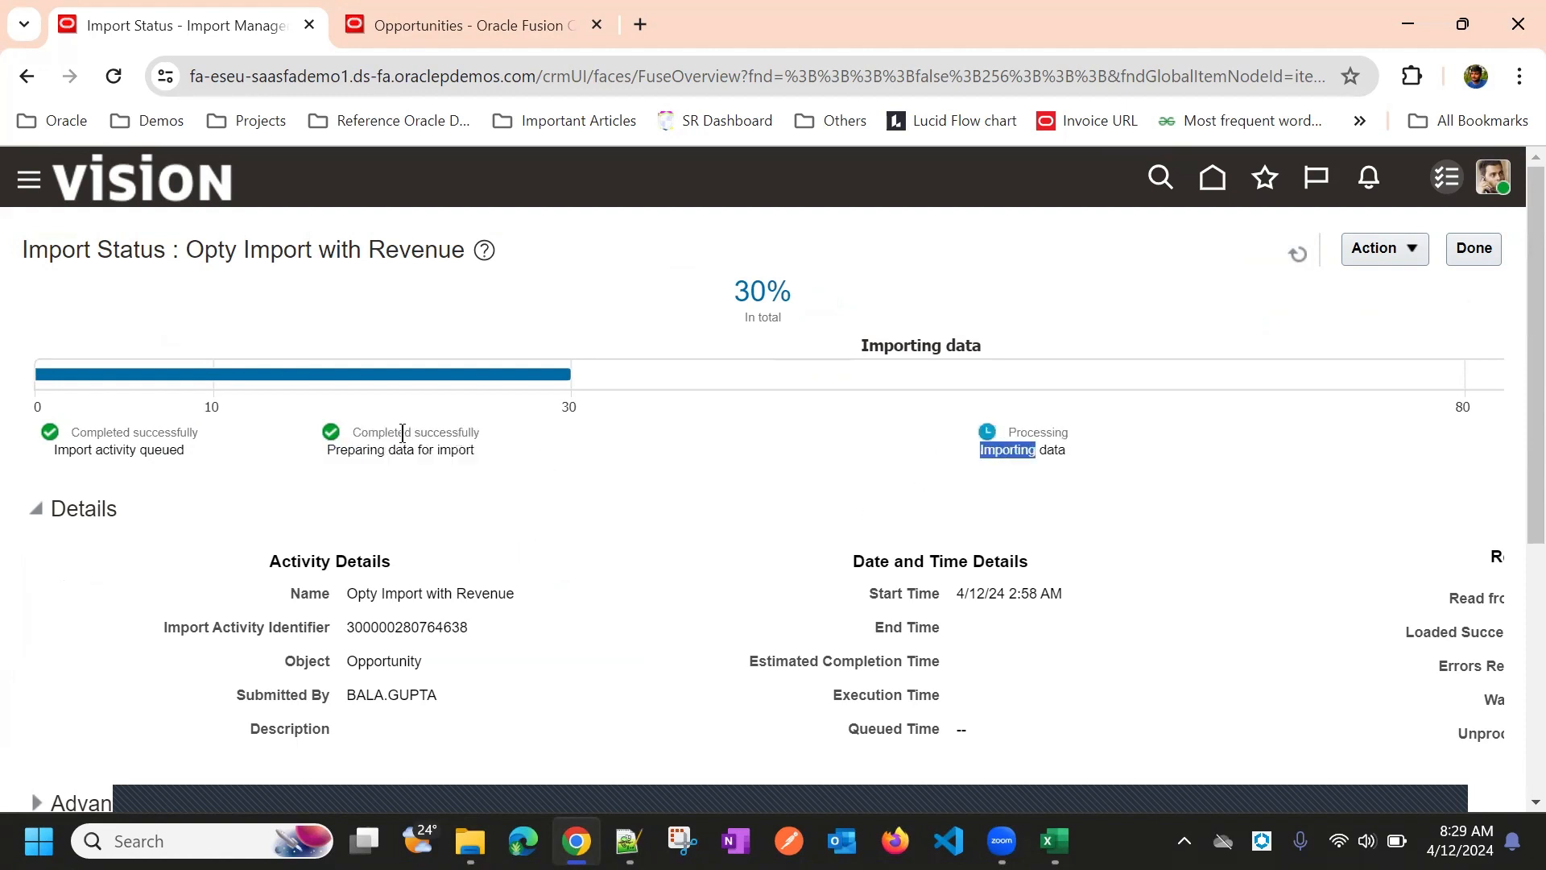
left_click_drag(352, 435, 472, 449)
left_click(744, 441)
double_click(1042, 452)
triple_click(1043, 452)
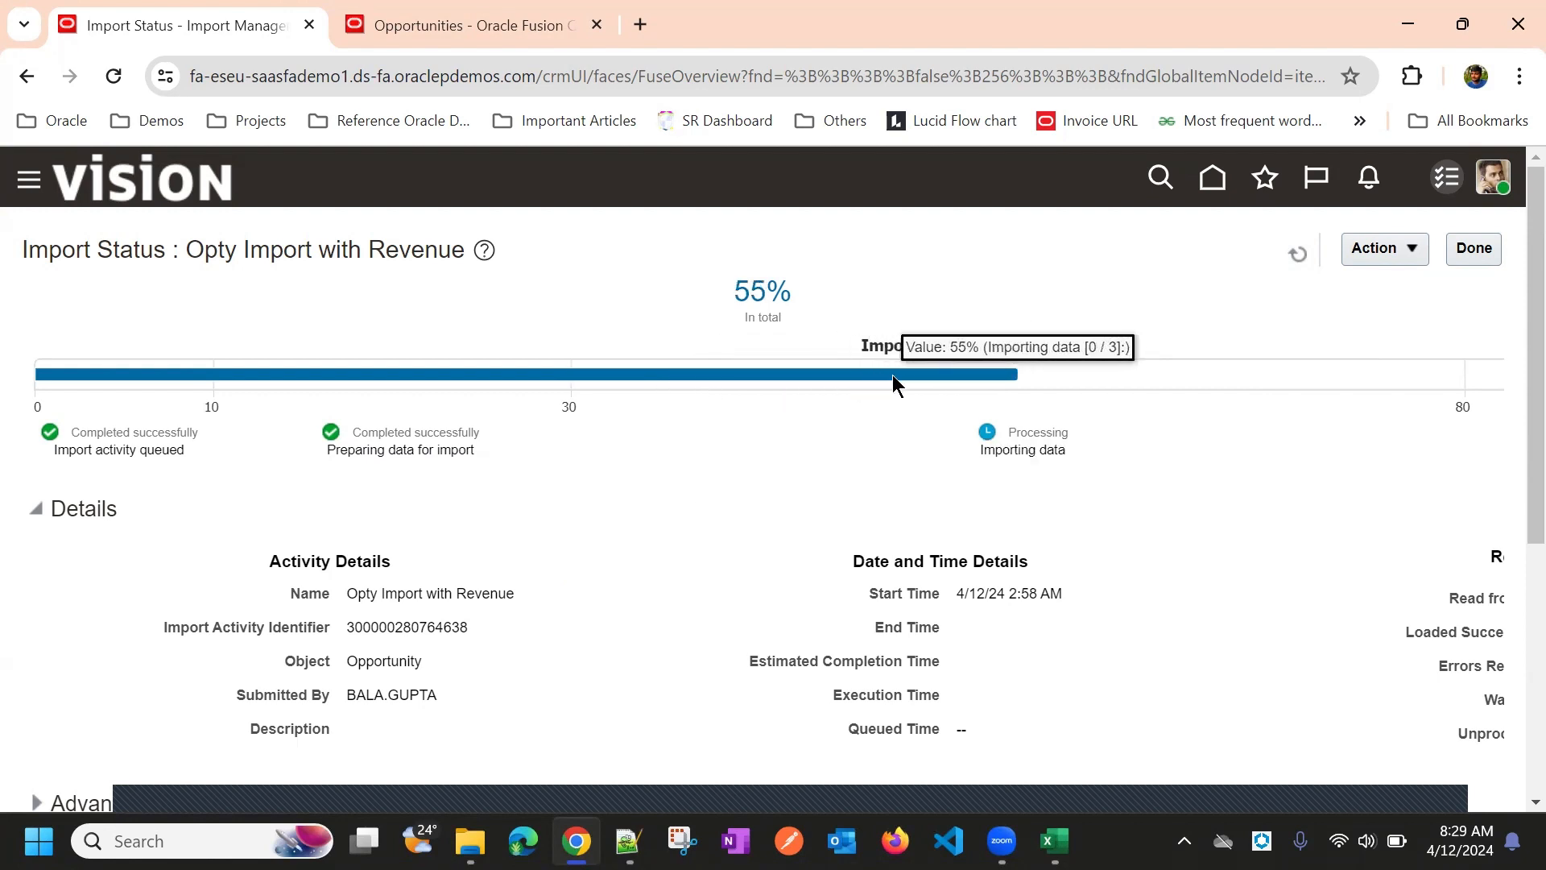
Refresh the import status until Importing data reaches 80%
mouse_move(926, 364)
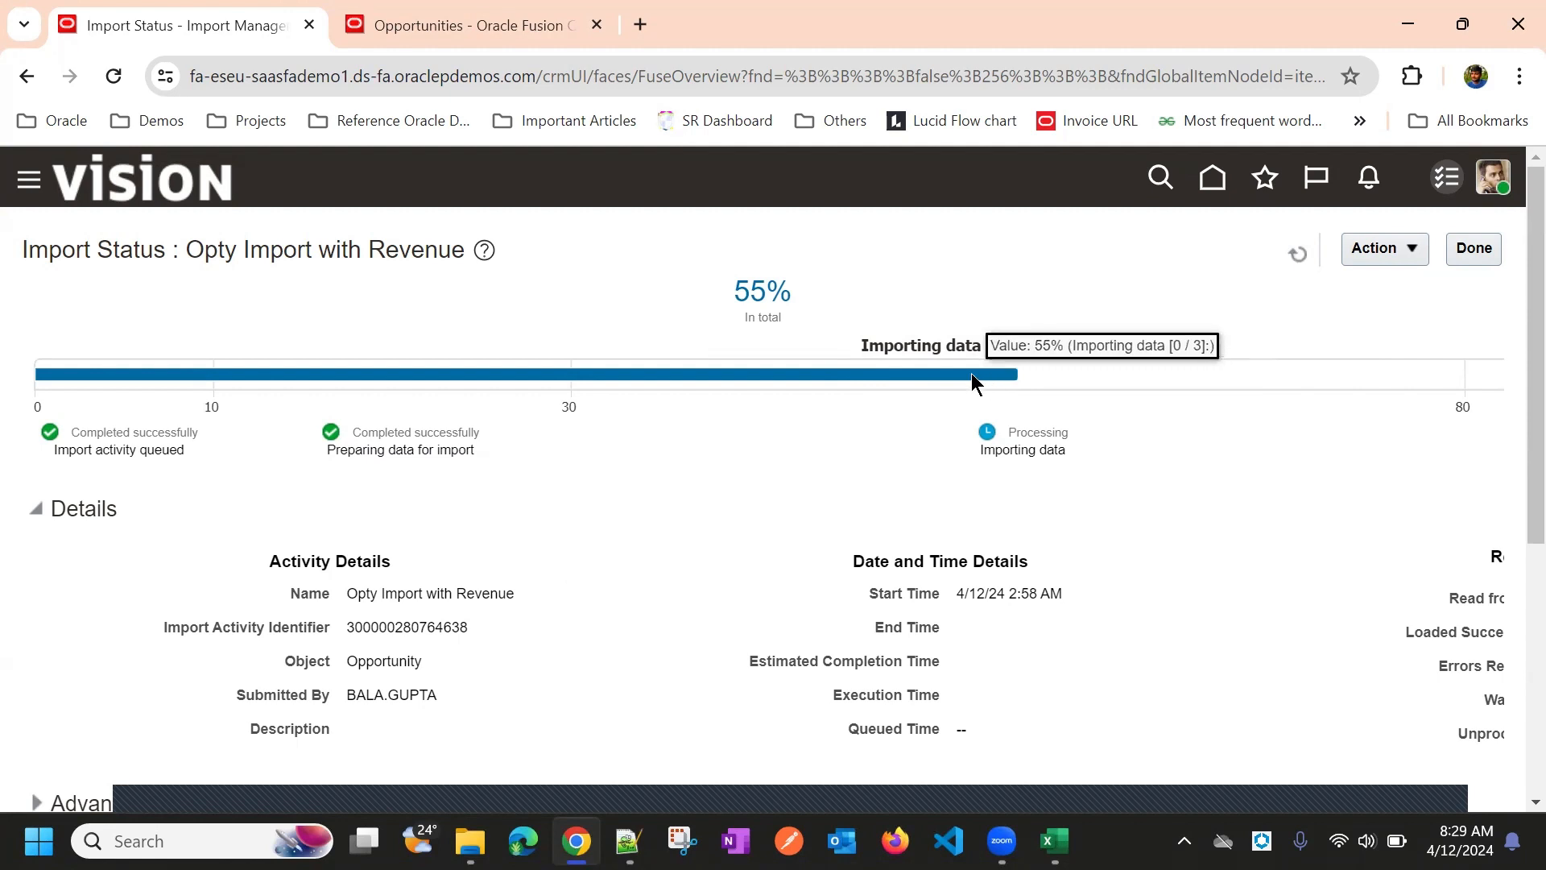
left_click(1298, 258)
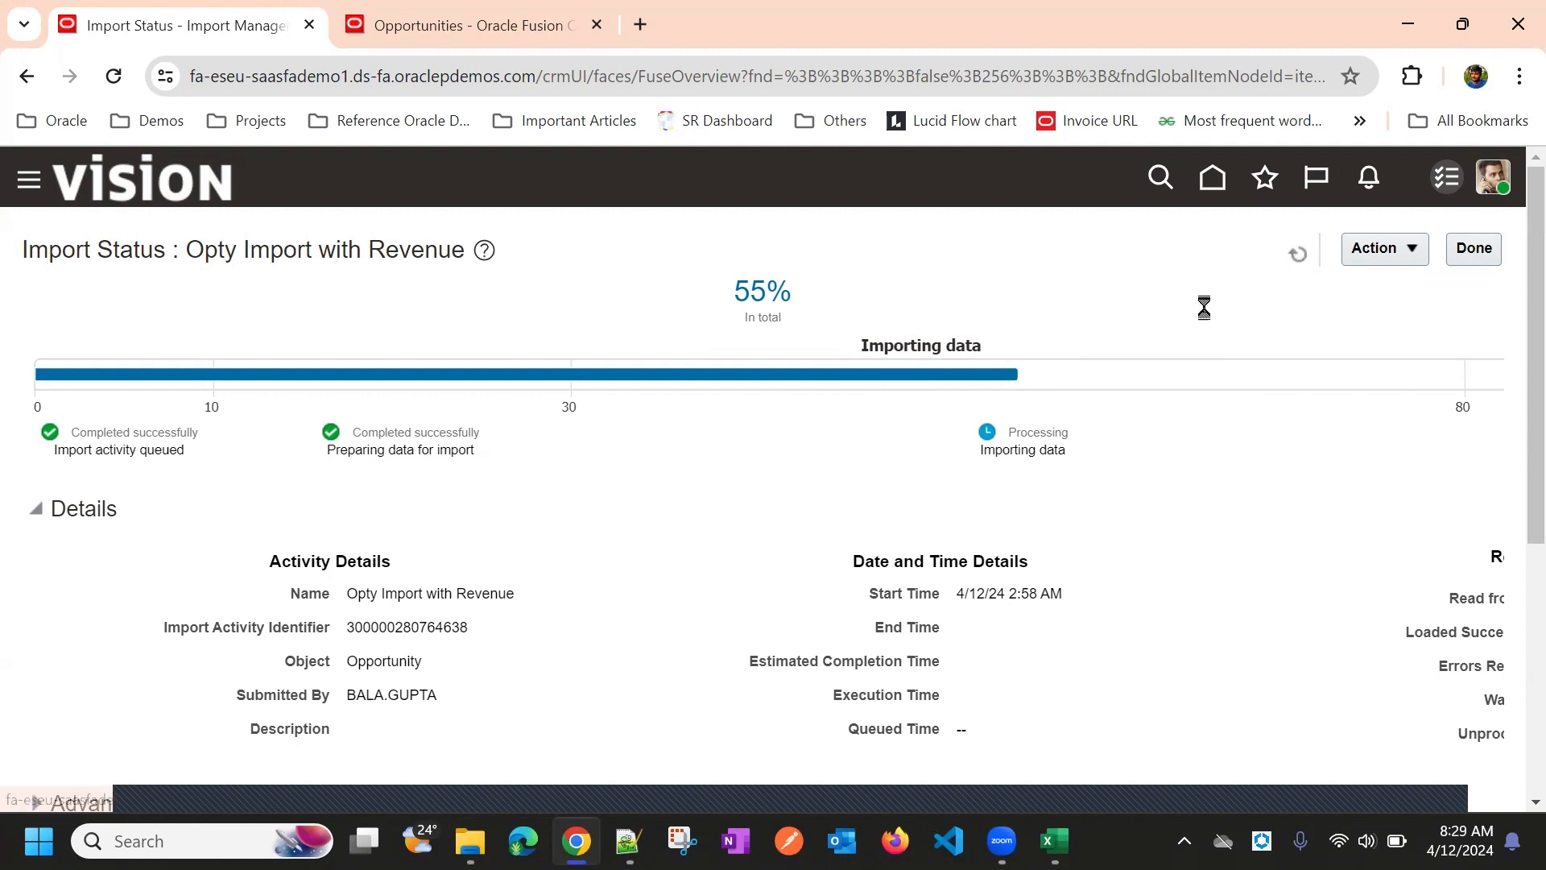
mouse_move(969, 377)
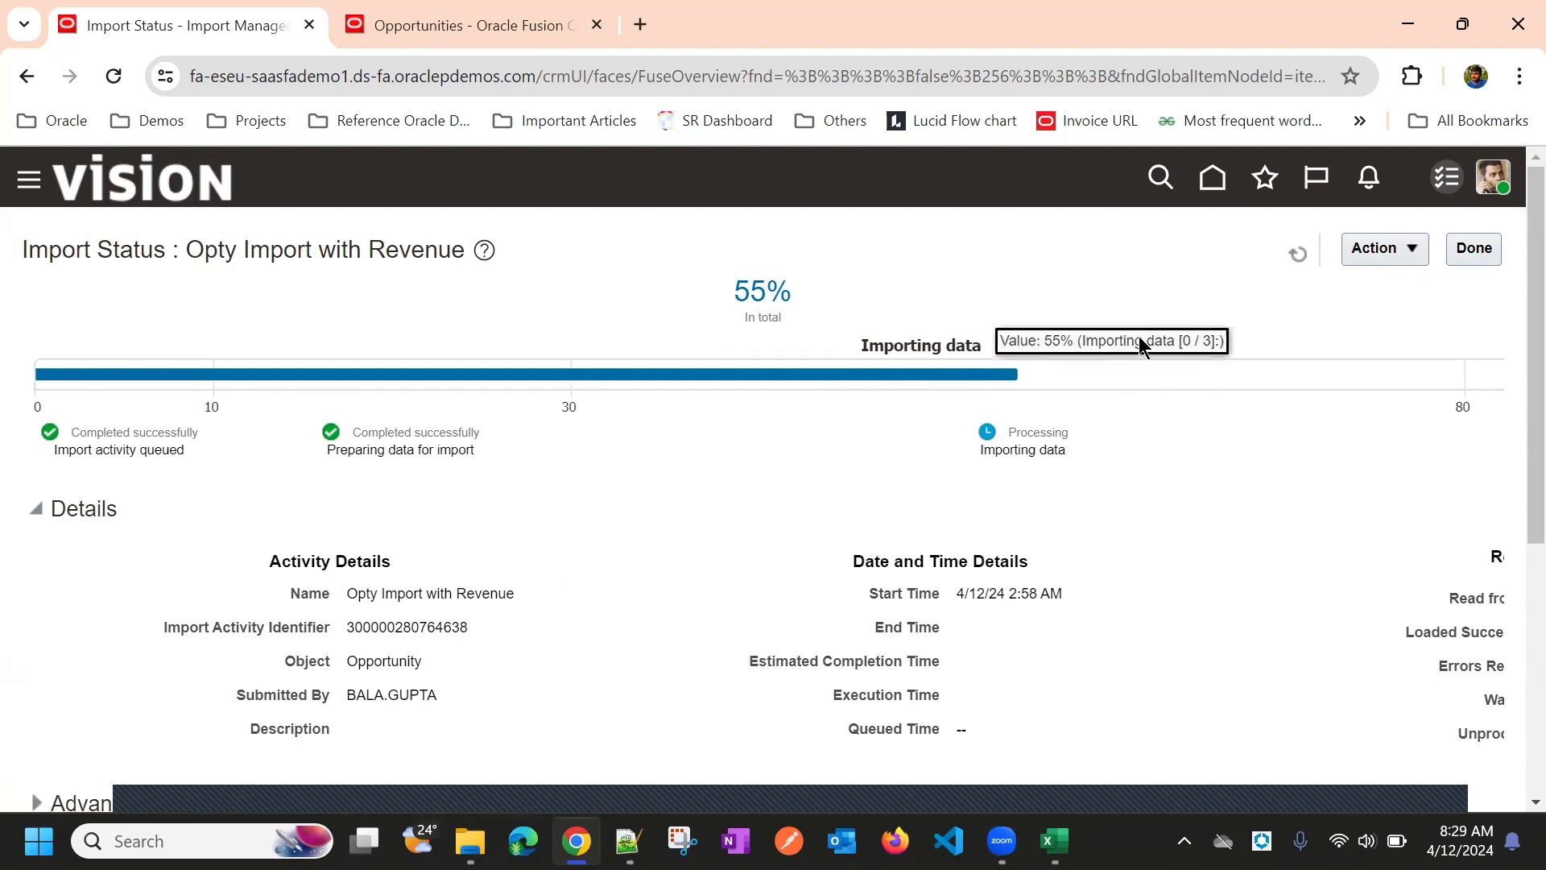
left_click(1288, 254)
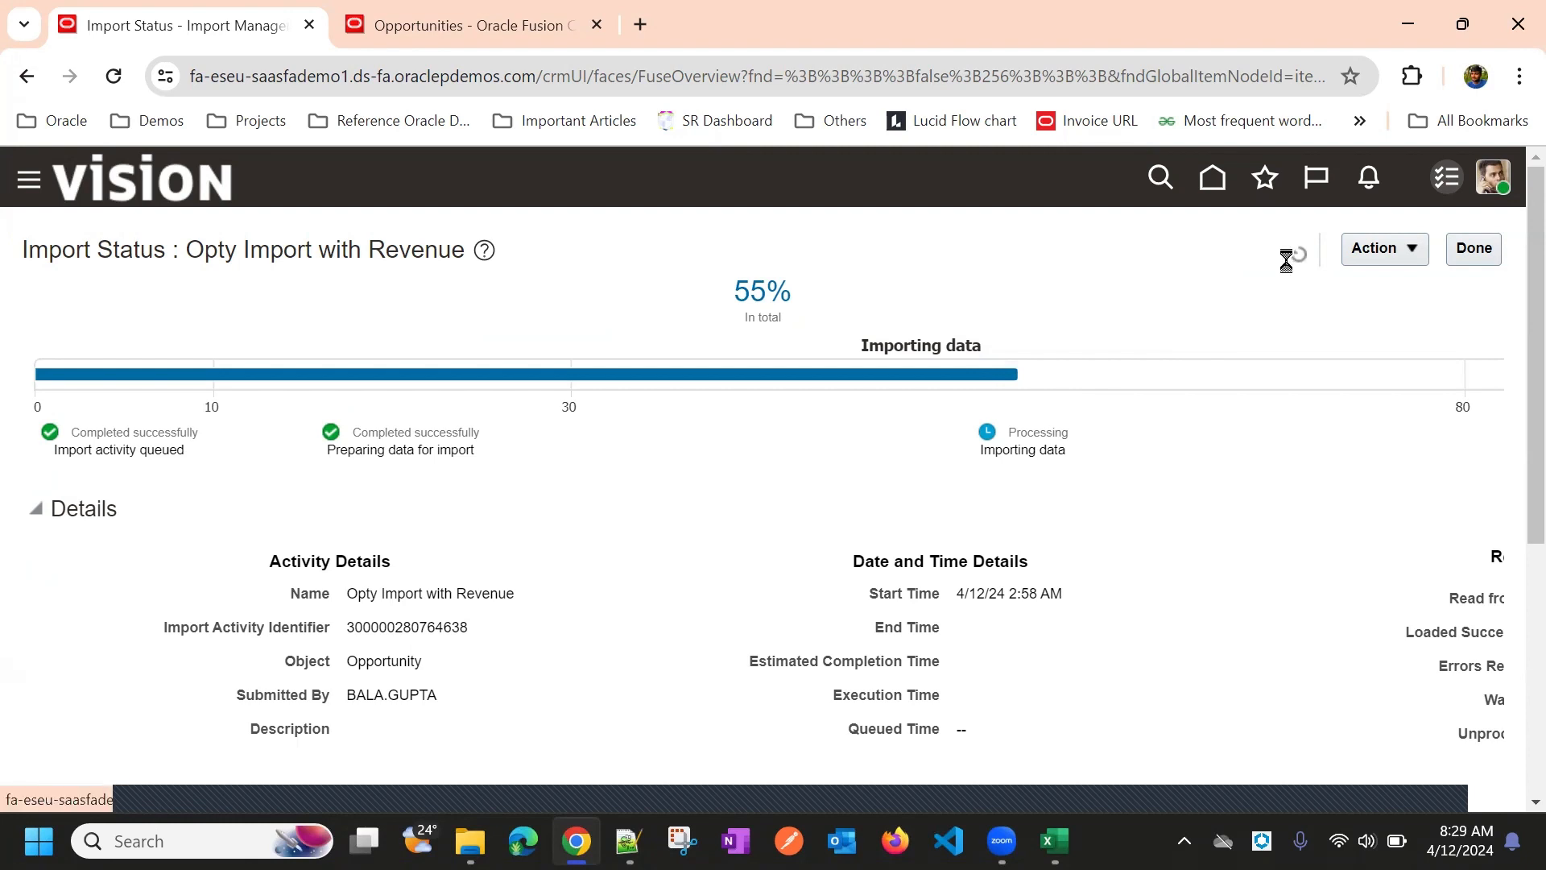
left_click(1293, 254)
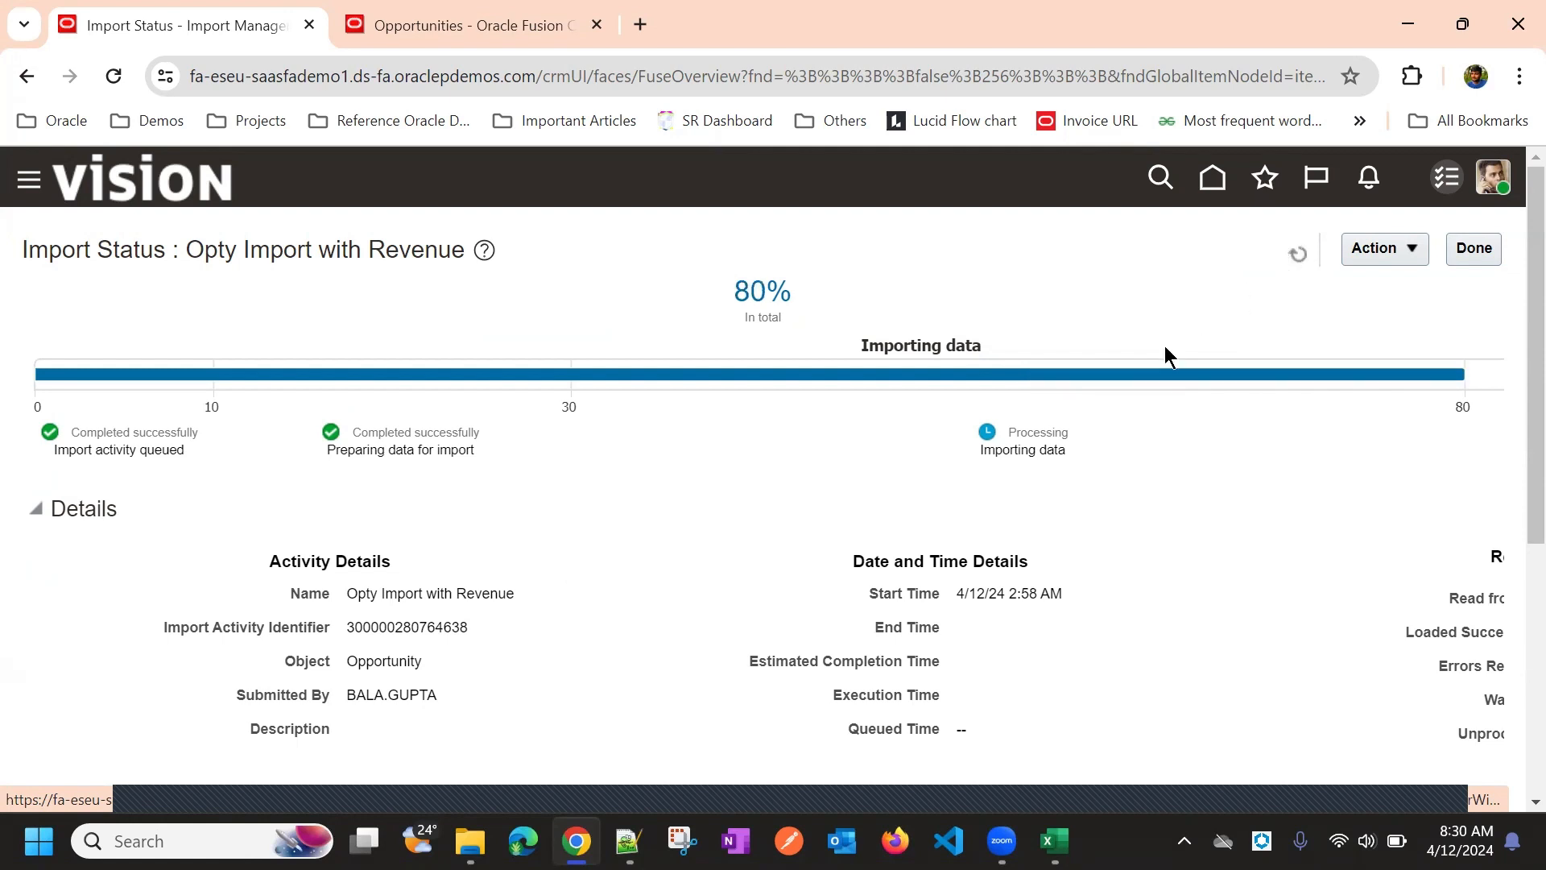
mouse_move(1149, 372)
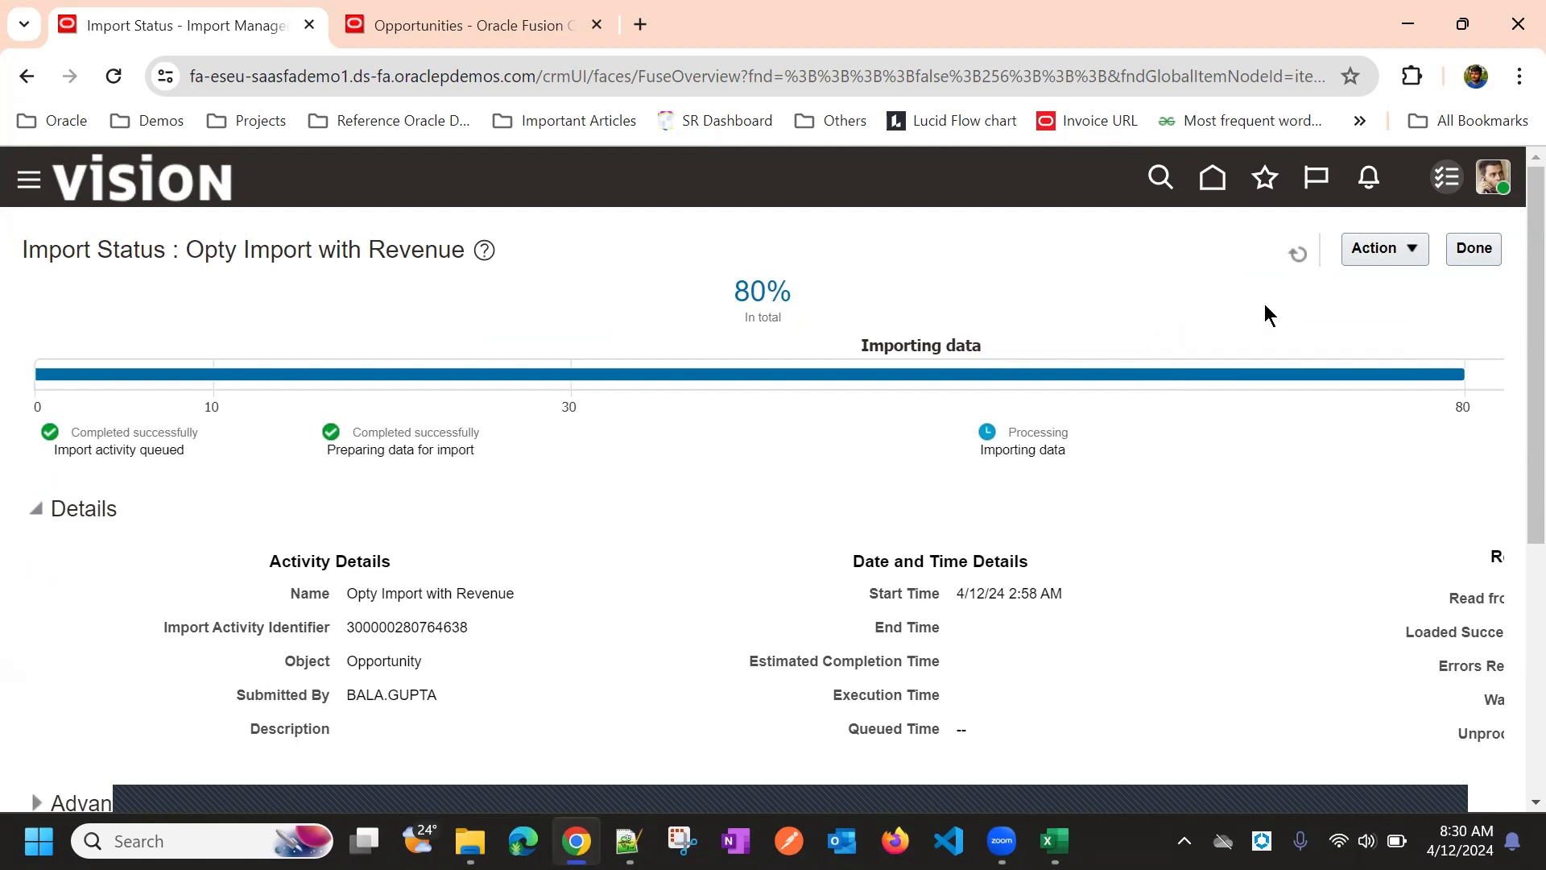
Refresh until the import reaches 100% Completed and review the attachments
left_click(1297, 254)
scroll(1152, 611, "down", 5)
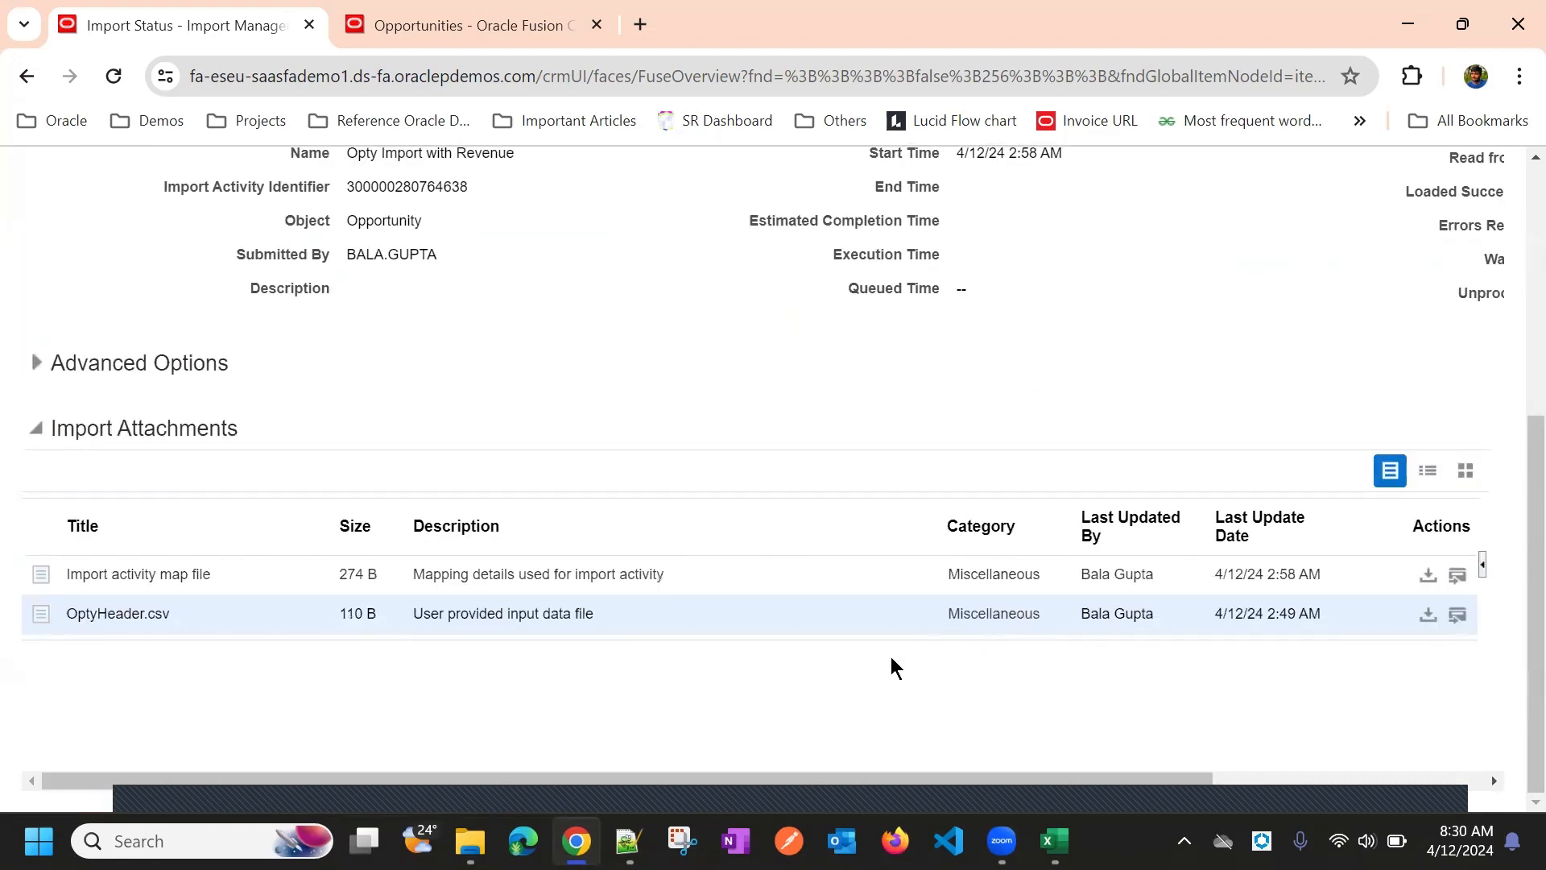
scroll(1087, 725, "up", 1)
scroll(1111, 749, "down", 1)
scroll(1113, 800, "up", 1)
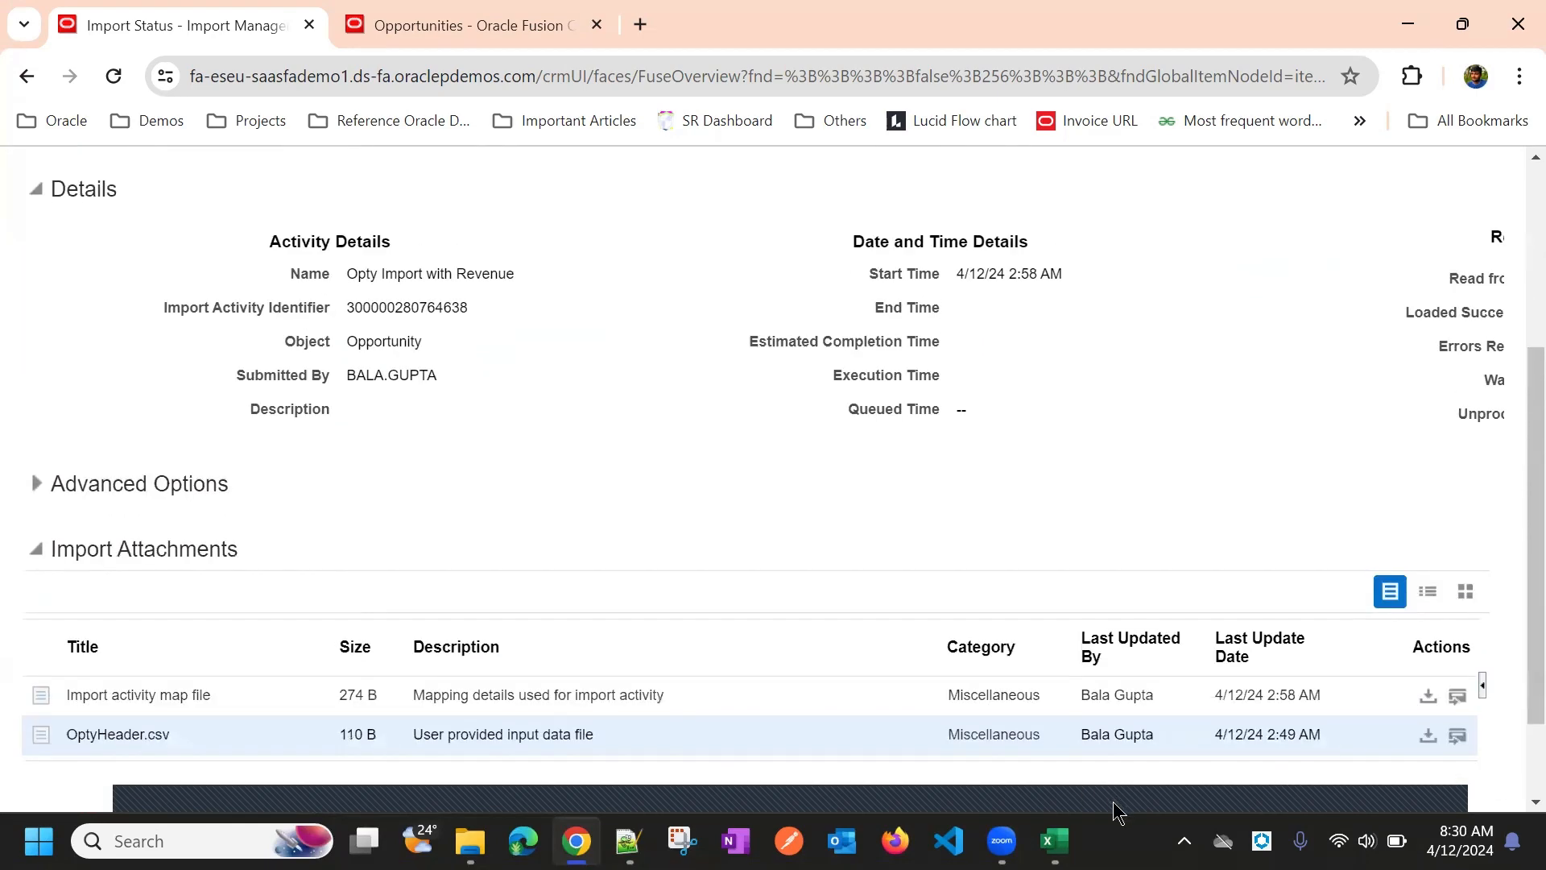
scroll(1219, 467, "up", 4)
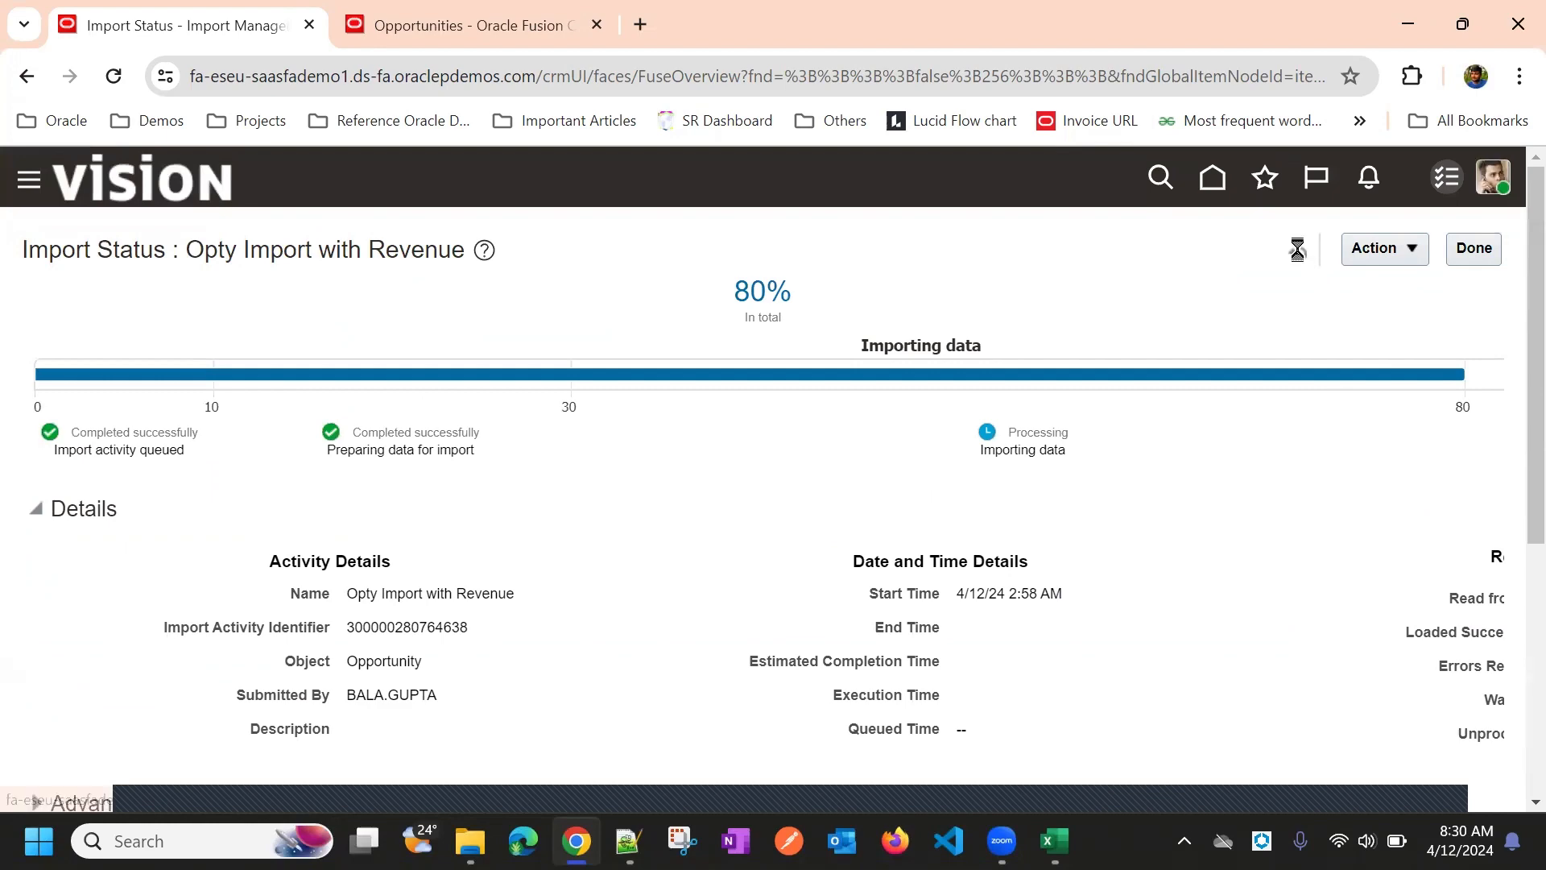
scroll(1216, 483, "down", 5)
scroll(1144, 708, "up", 2)
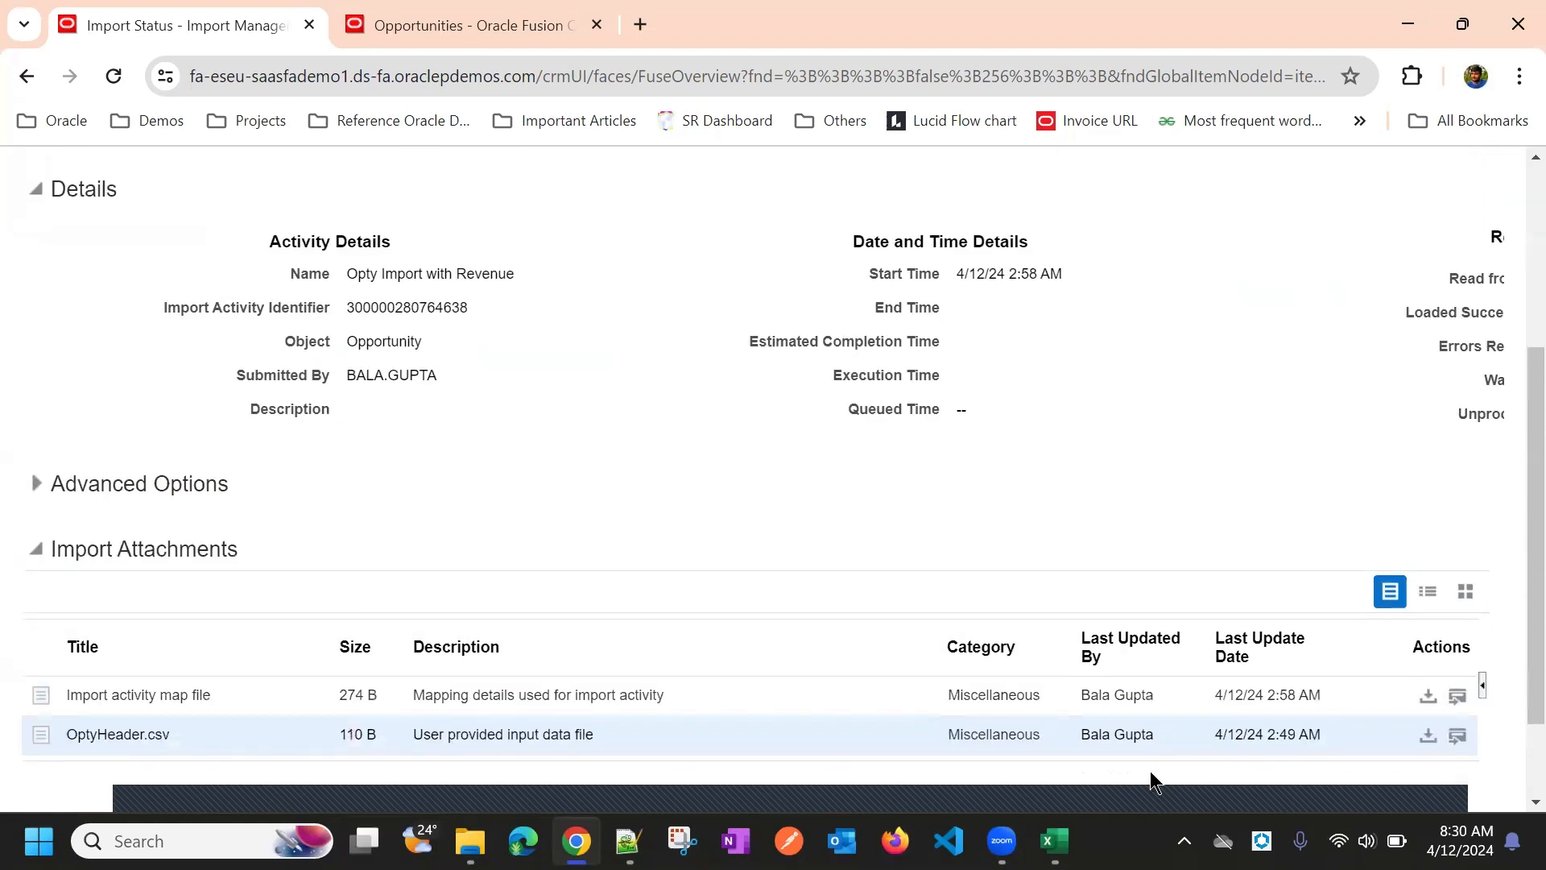
scroll(1127, 660, "down", 2)
scroll(1179, 483, "up", 5)
scroll(1188, 447, "down", 5)
scroll(1176, 475, "up", 5)
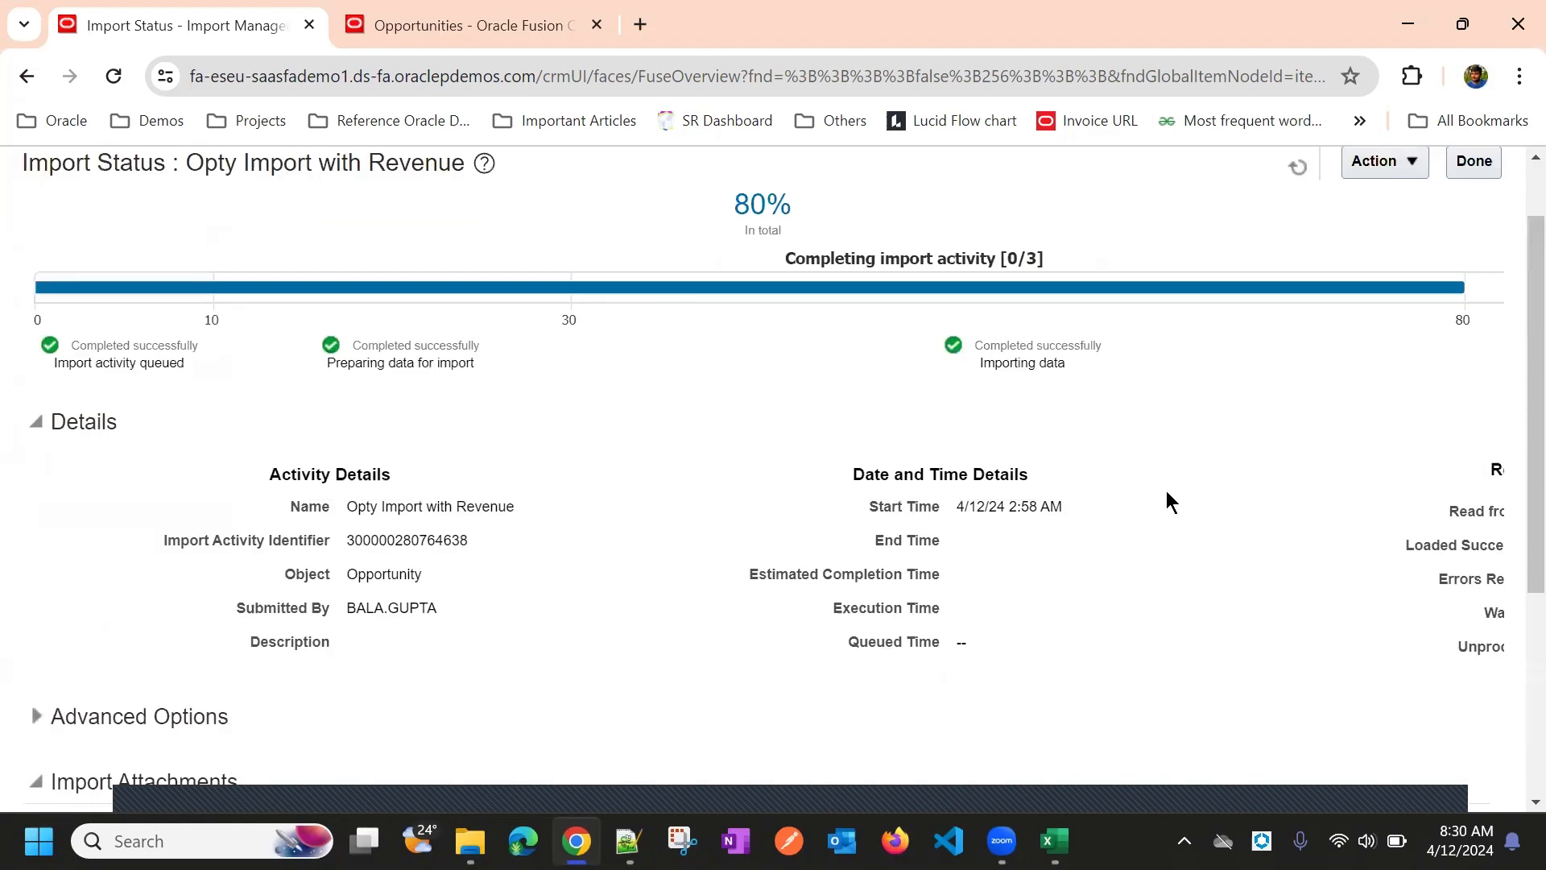
scroll(1124, 459, "down", 5)
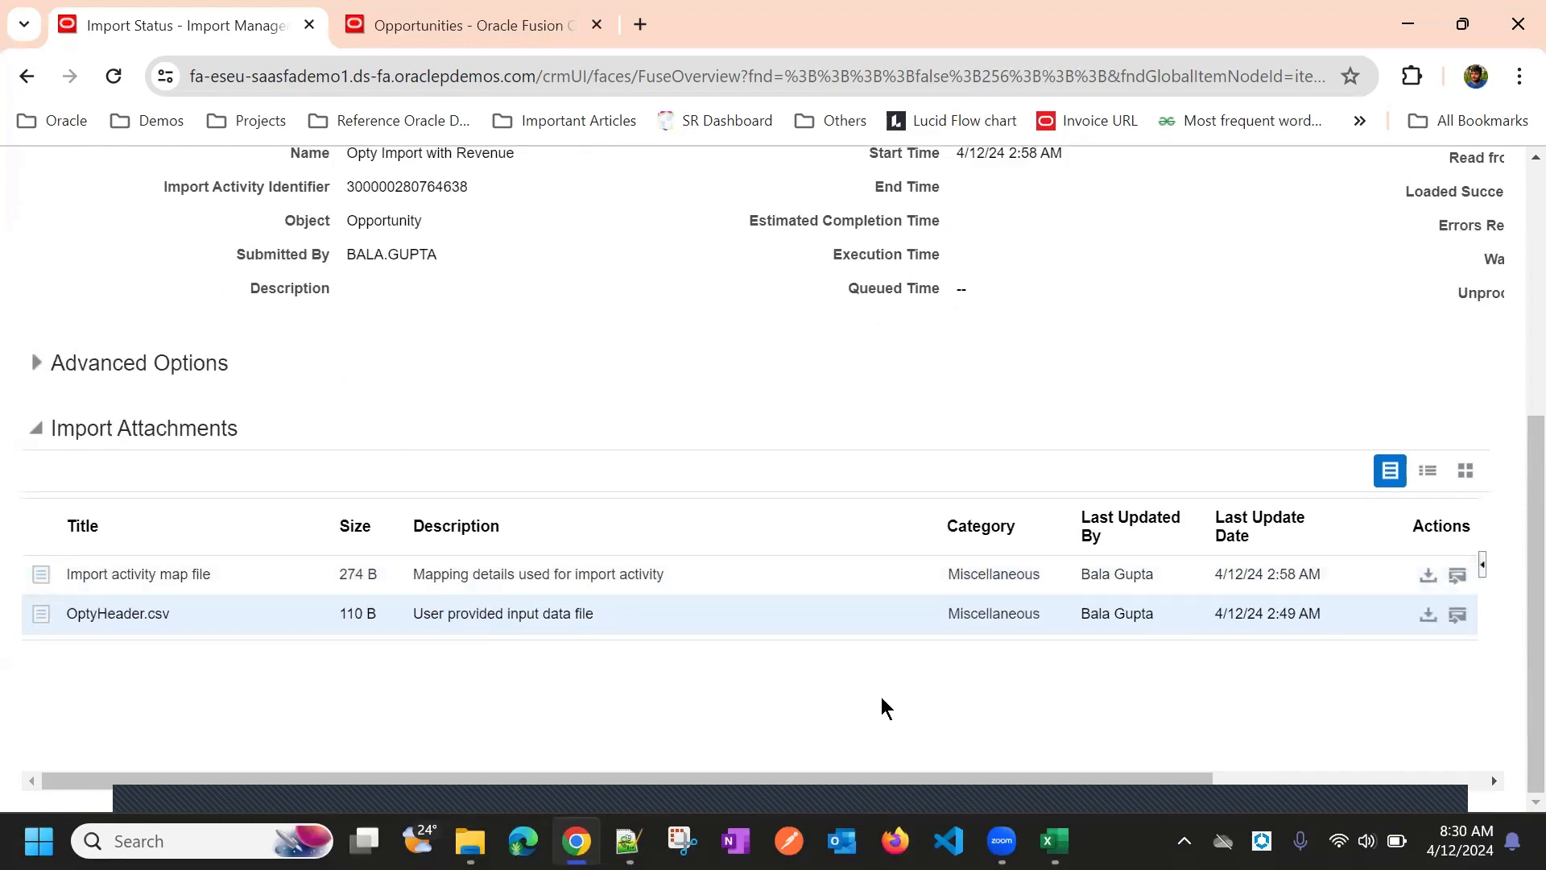
Finish reviewing the completed import and return to Manage Imports with Done
scroll(1121, 479, "up", 5)
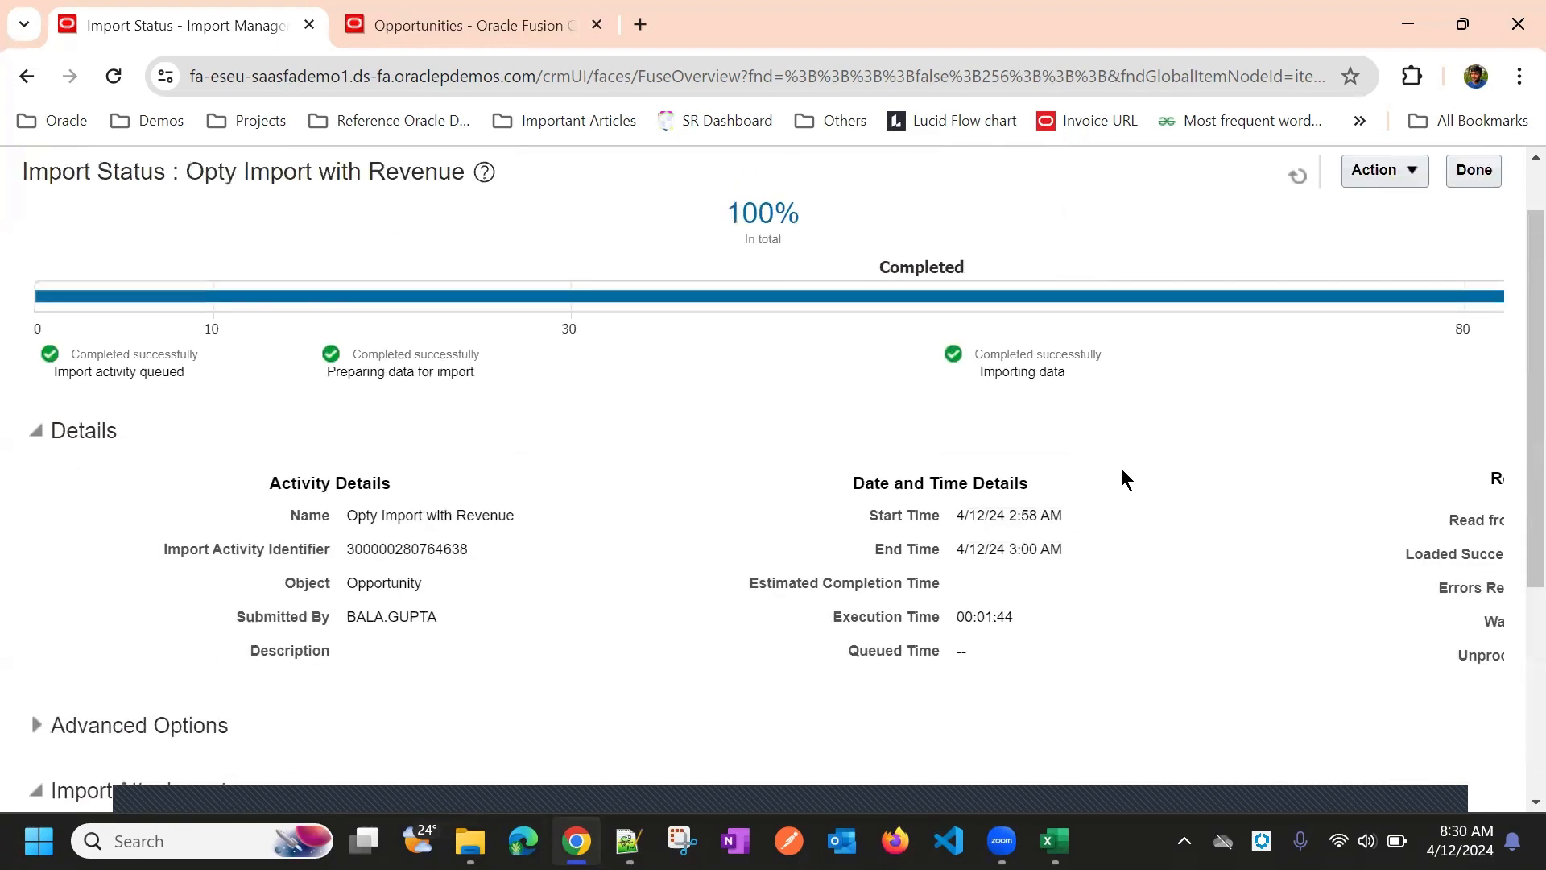
scroll(1212, 507, "down", 5)
scroll(952, 489, "up", 5)
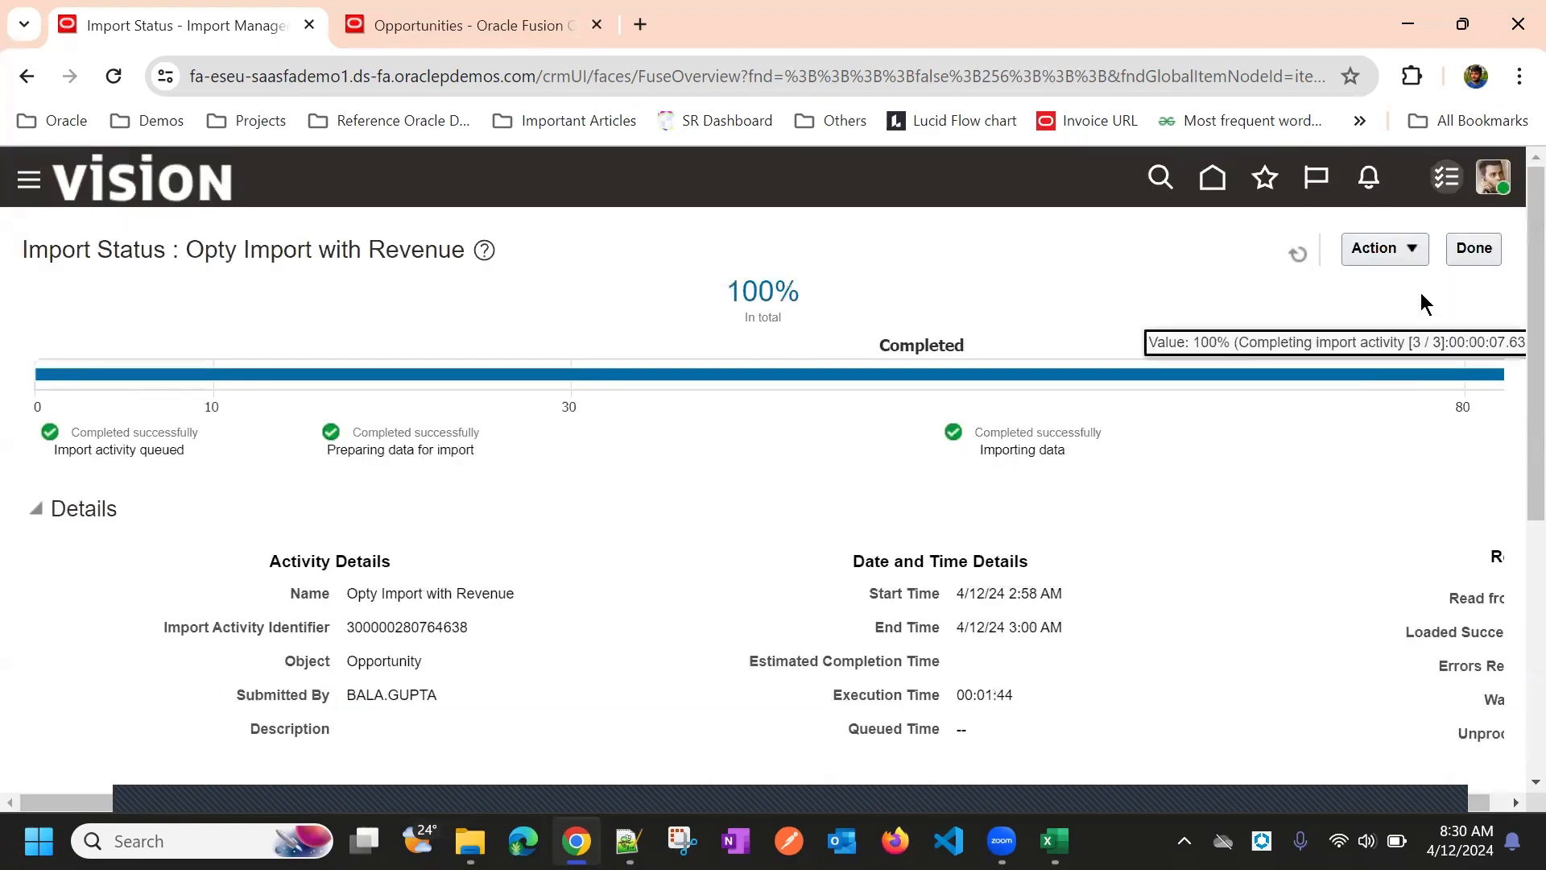
left_click(1474, 248)
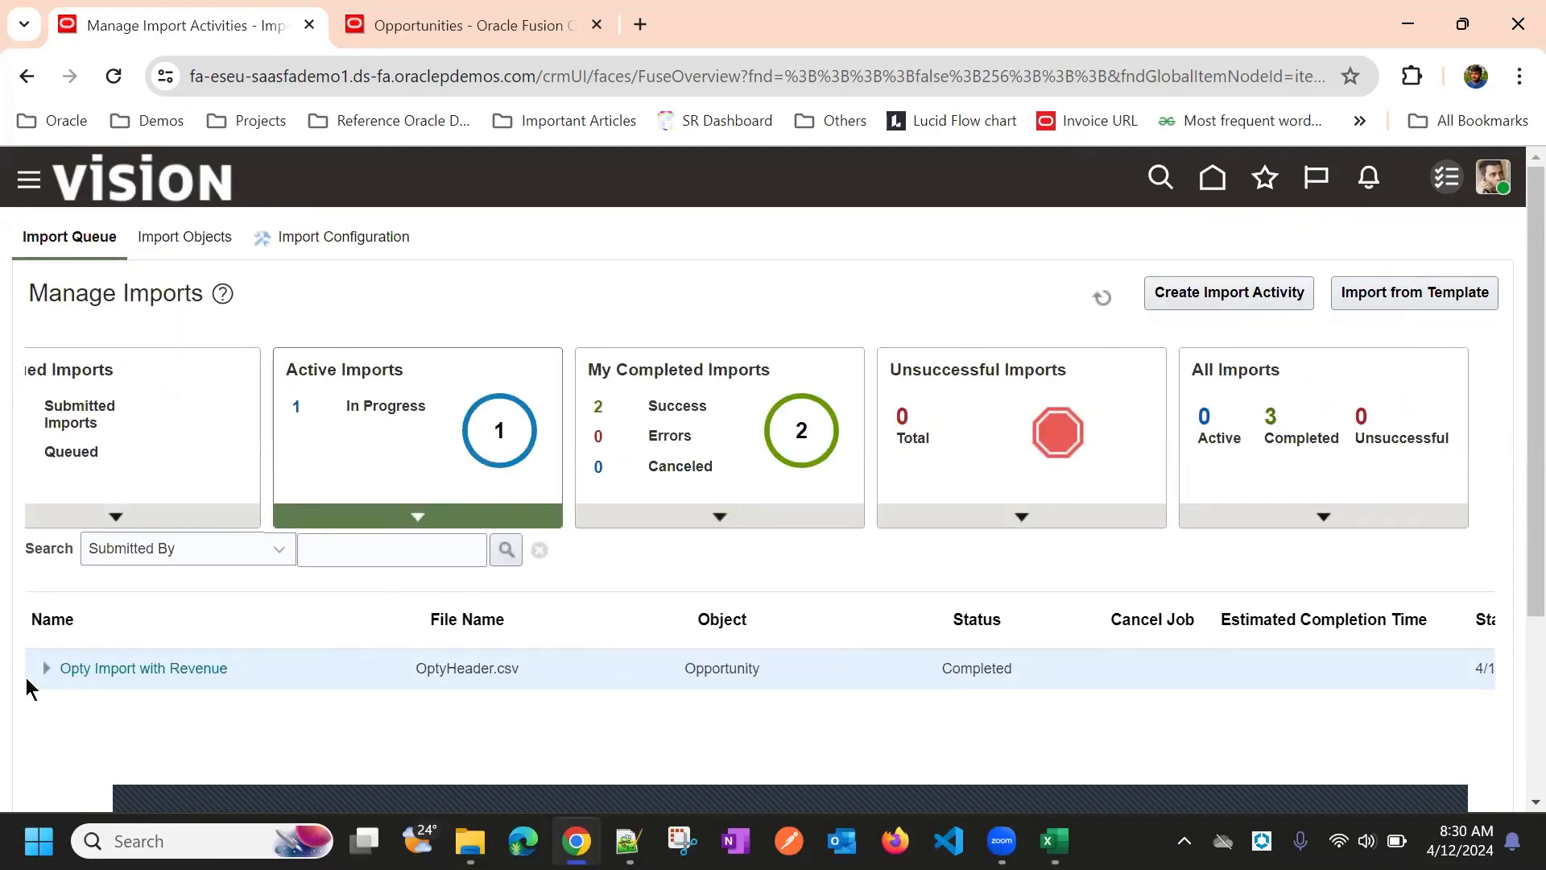
Expand Opty Import with Revenue and open its Opportunity Revenue child import status
left_click(46, 669)
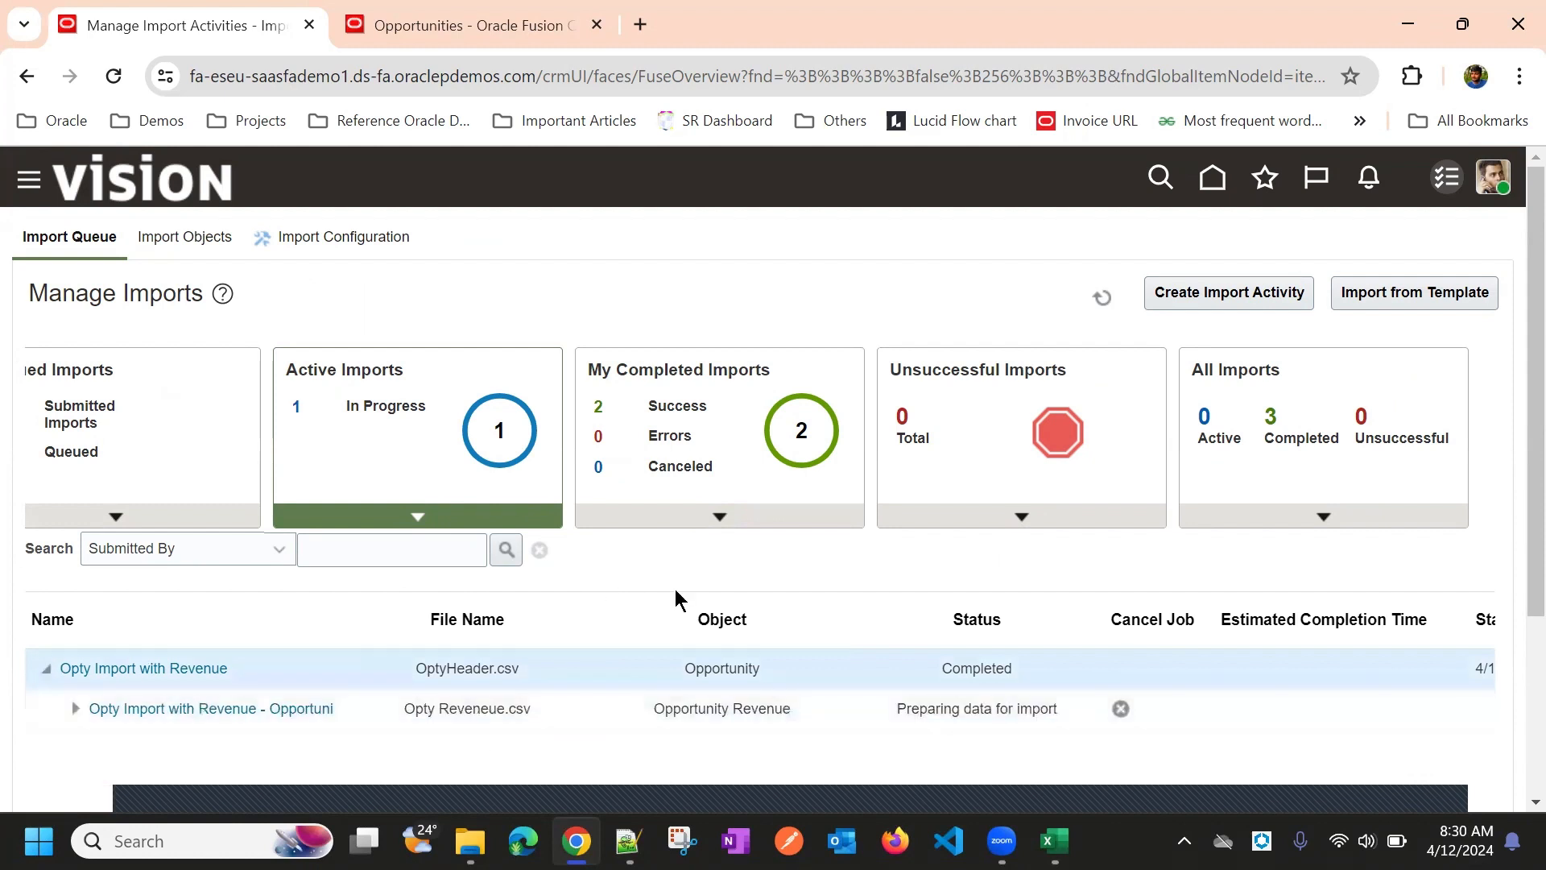
scroll(843, 563, "down", 3)
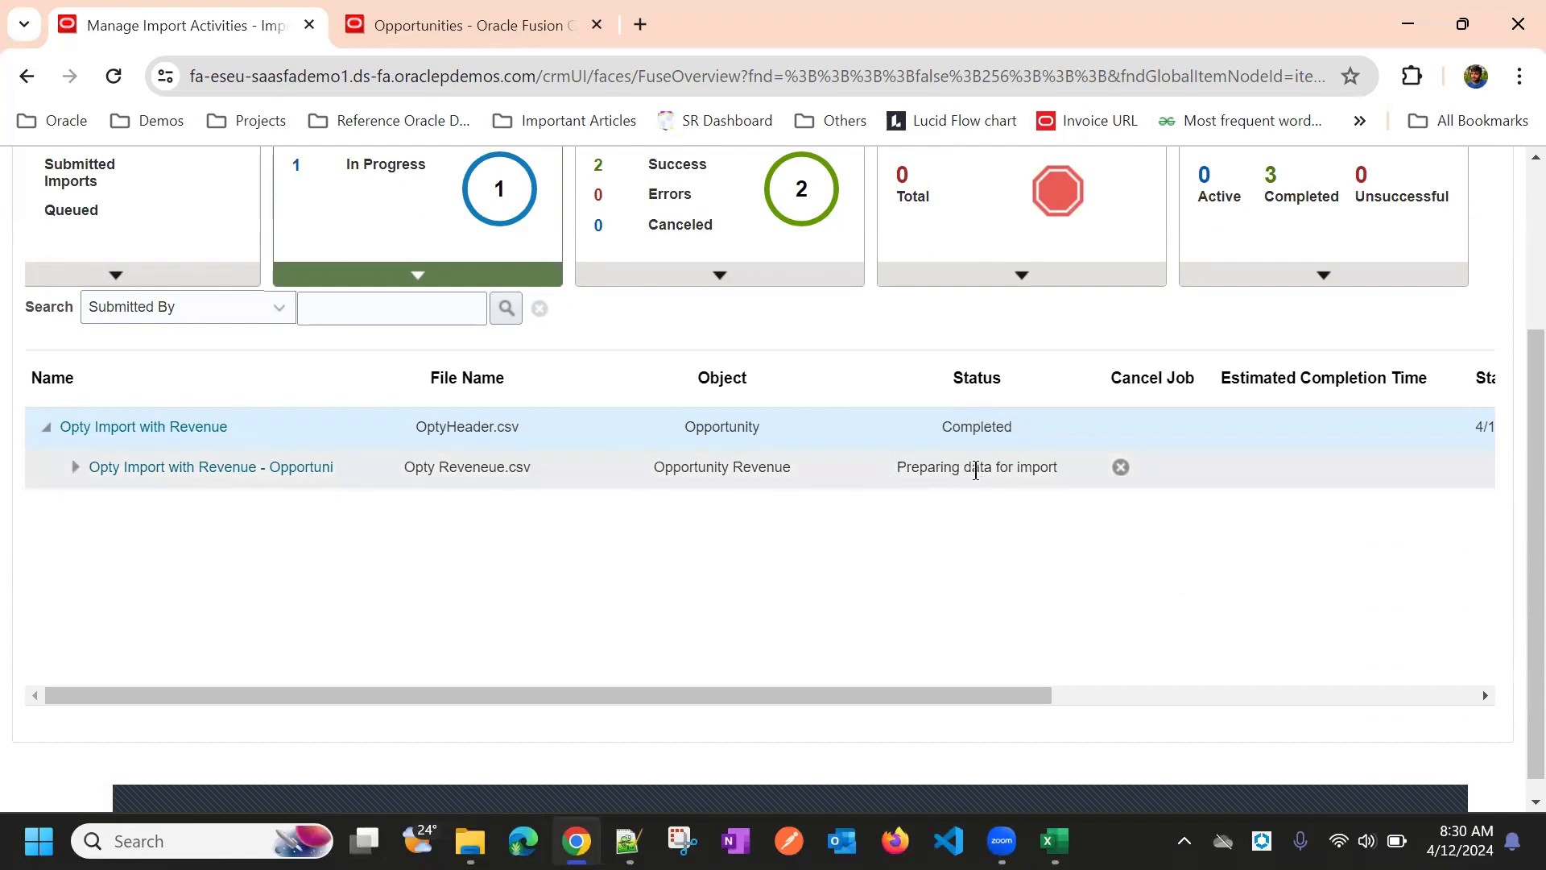
left_click(317, 467)
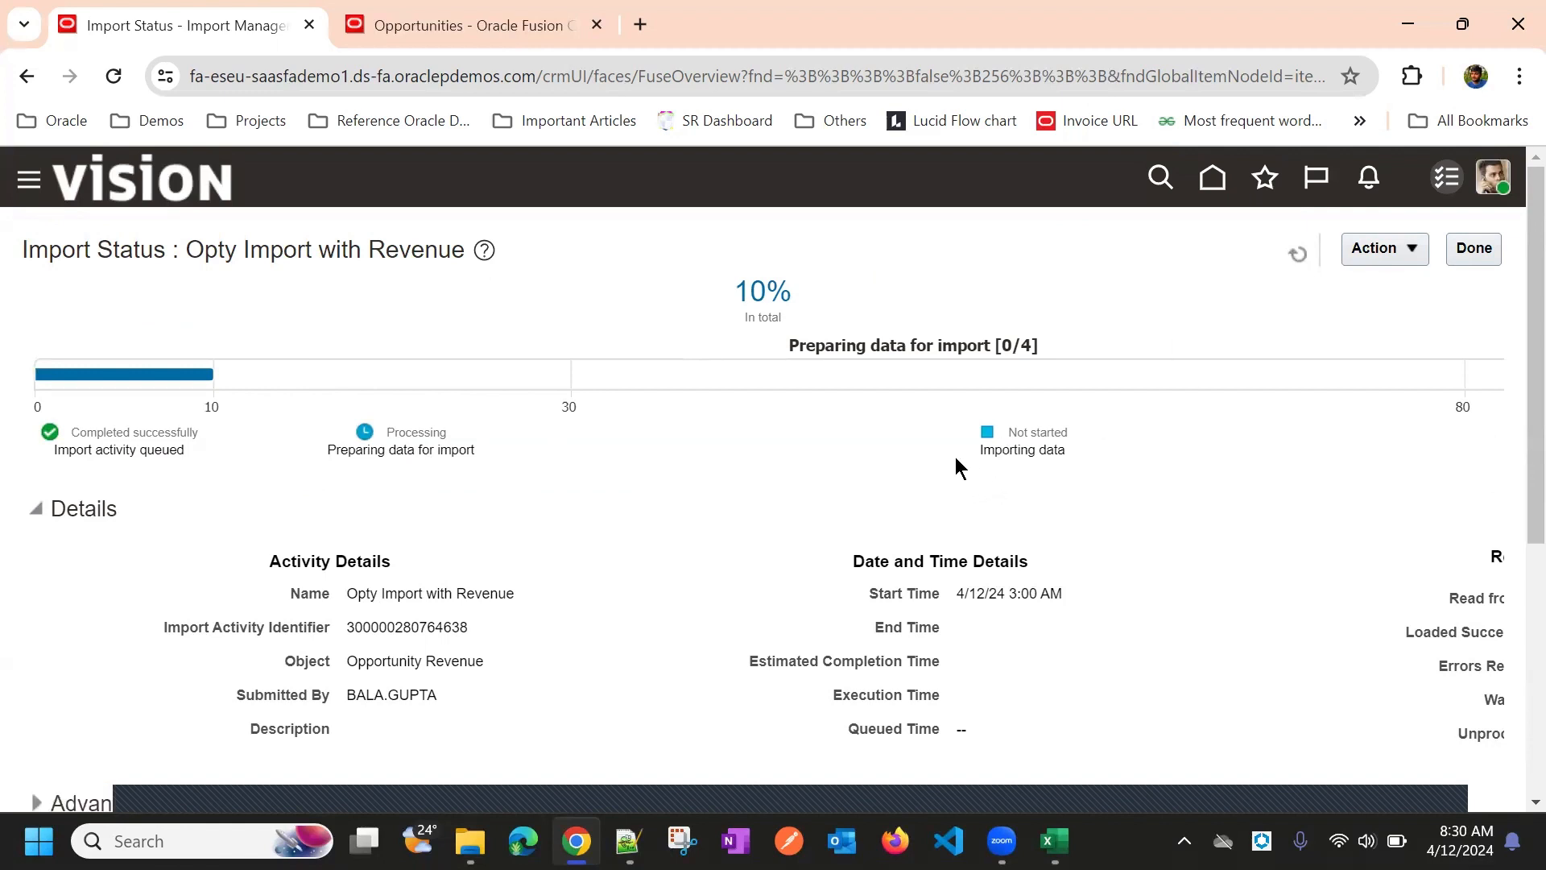
Refresh the Opportunity Revenue import status and scroll through its step details
left_click(1295, 256)
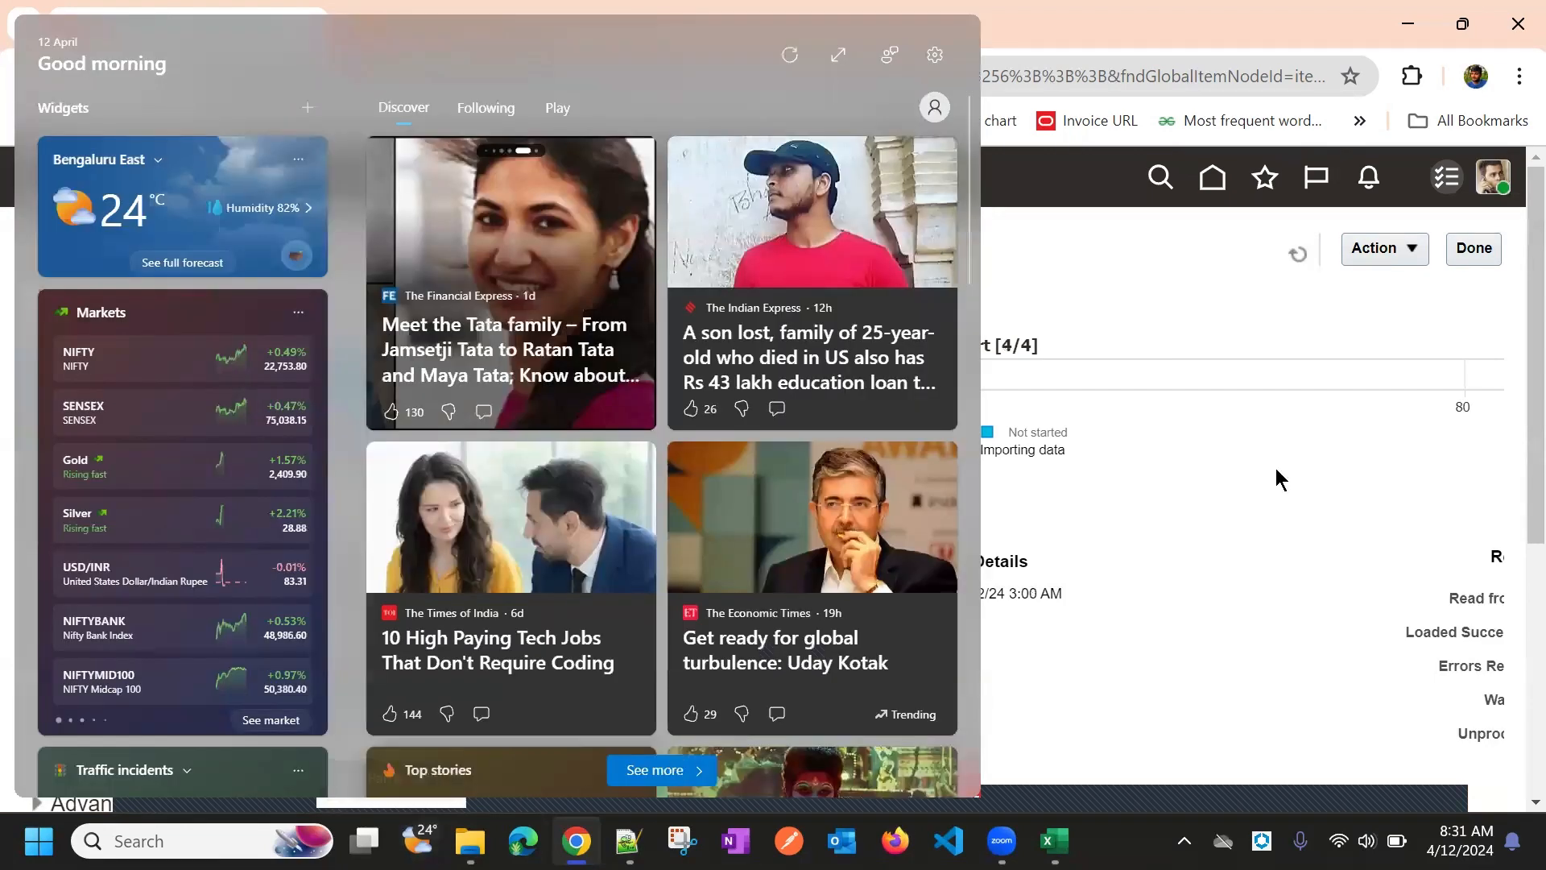
scroll(998, 590, "down", 3)
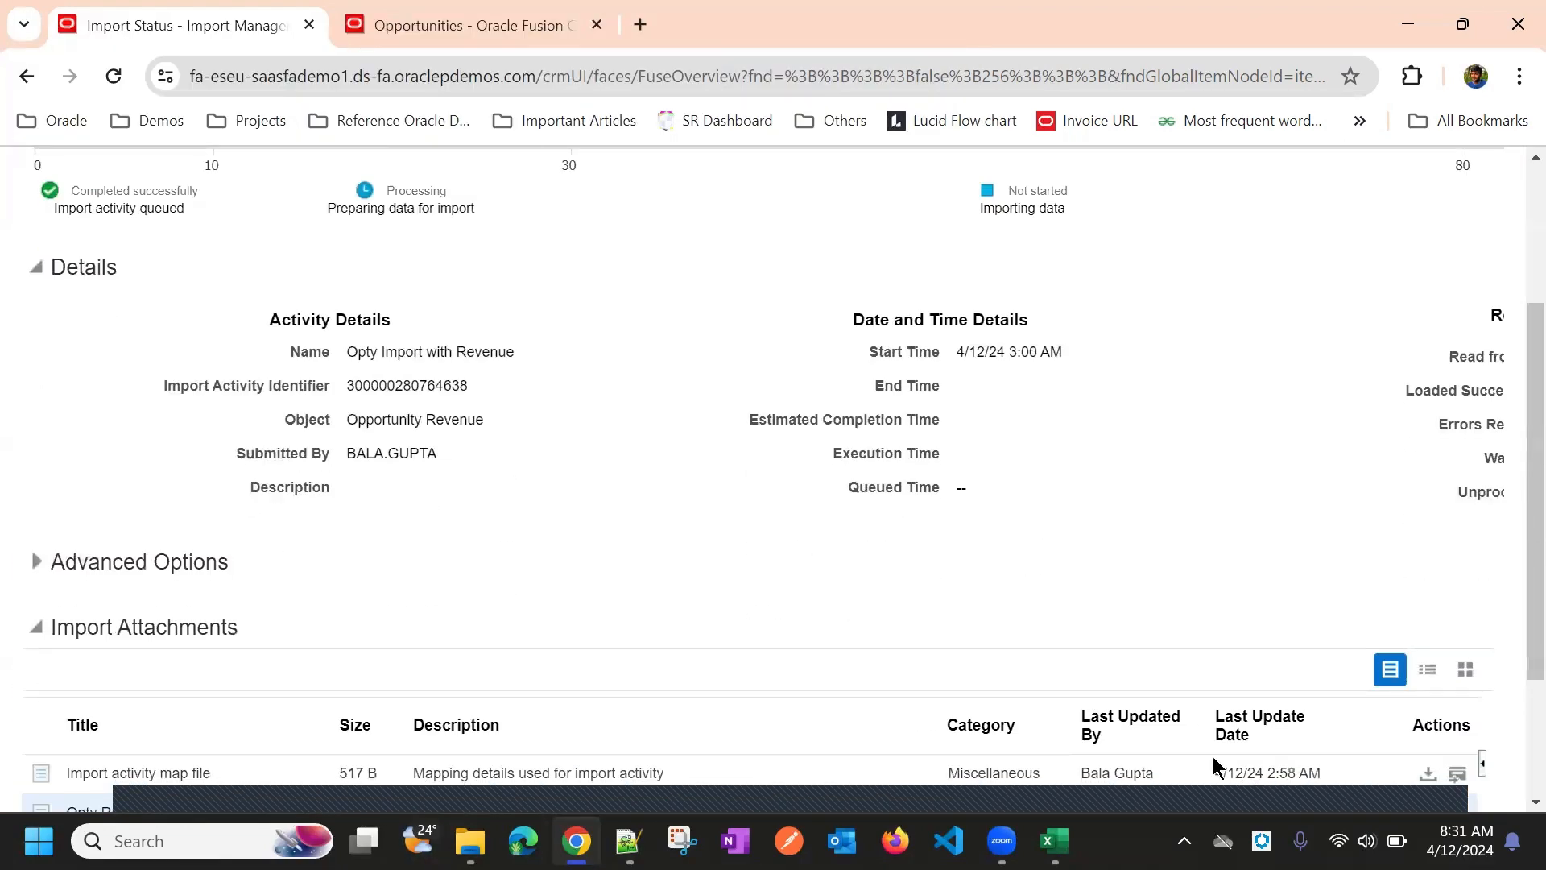
scroll(1208, 556, "up", 3)
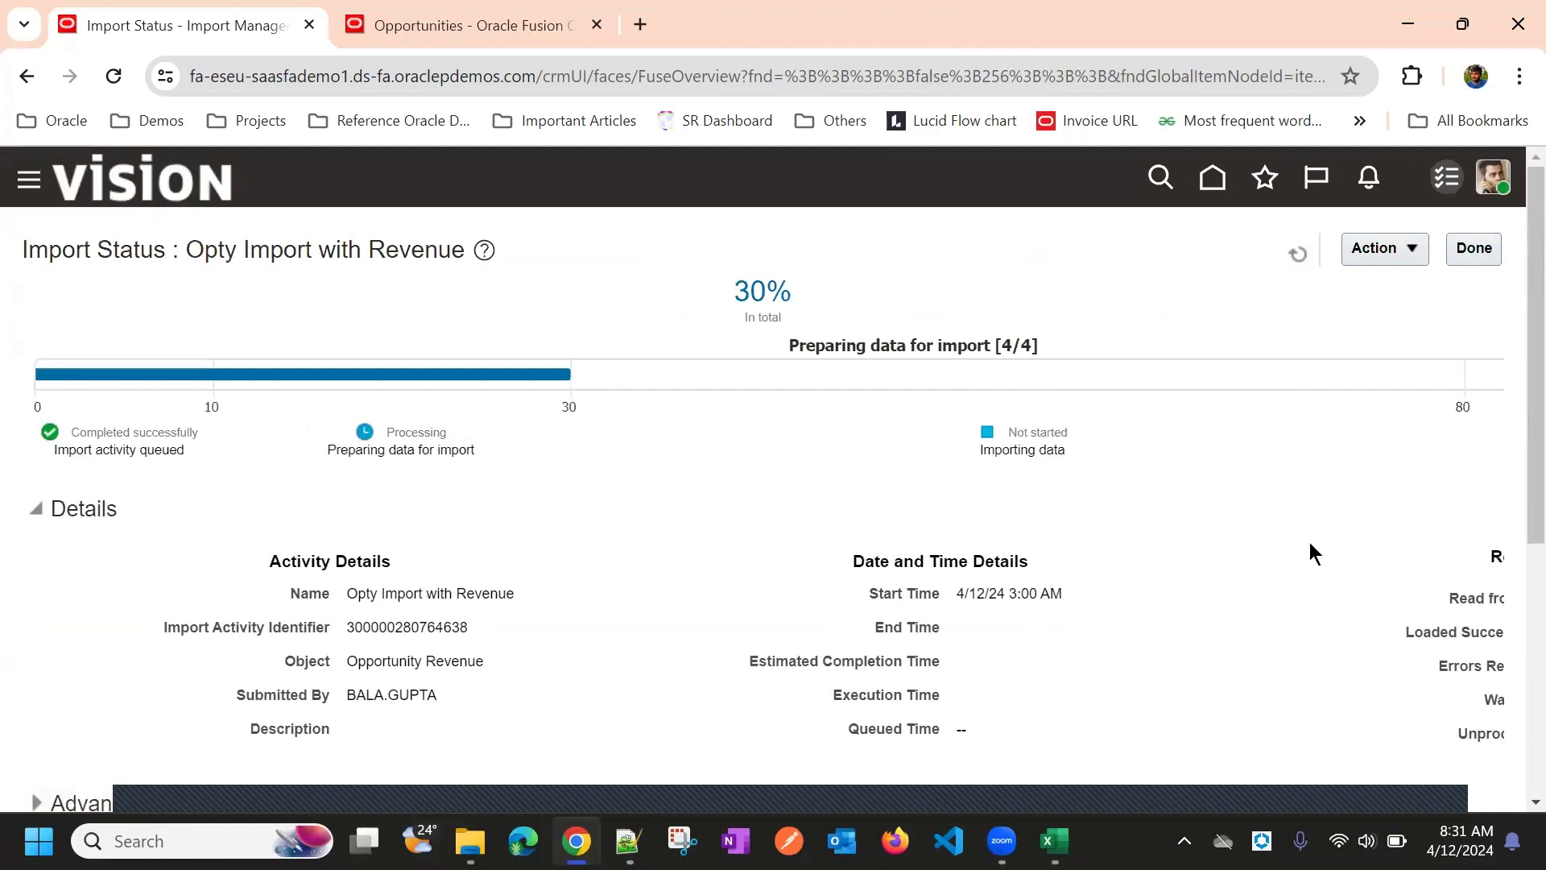
scroll(1311, 545, "right", 5)
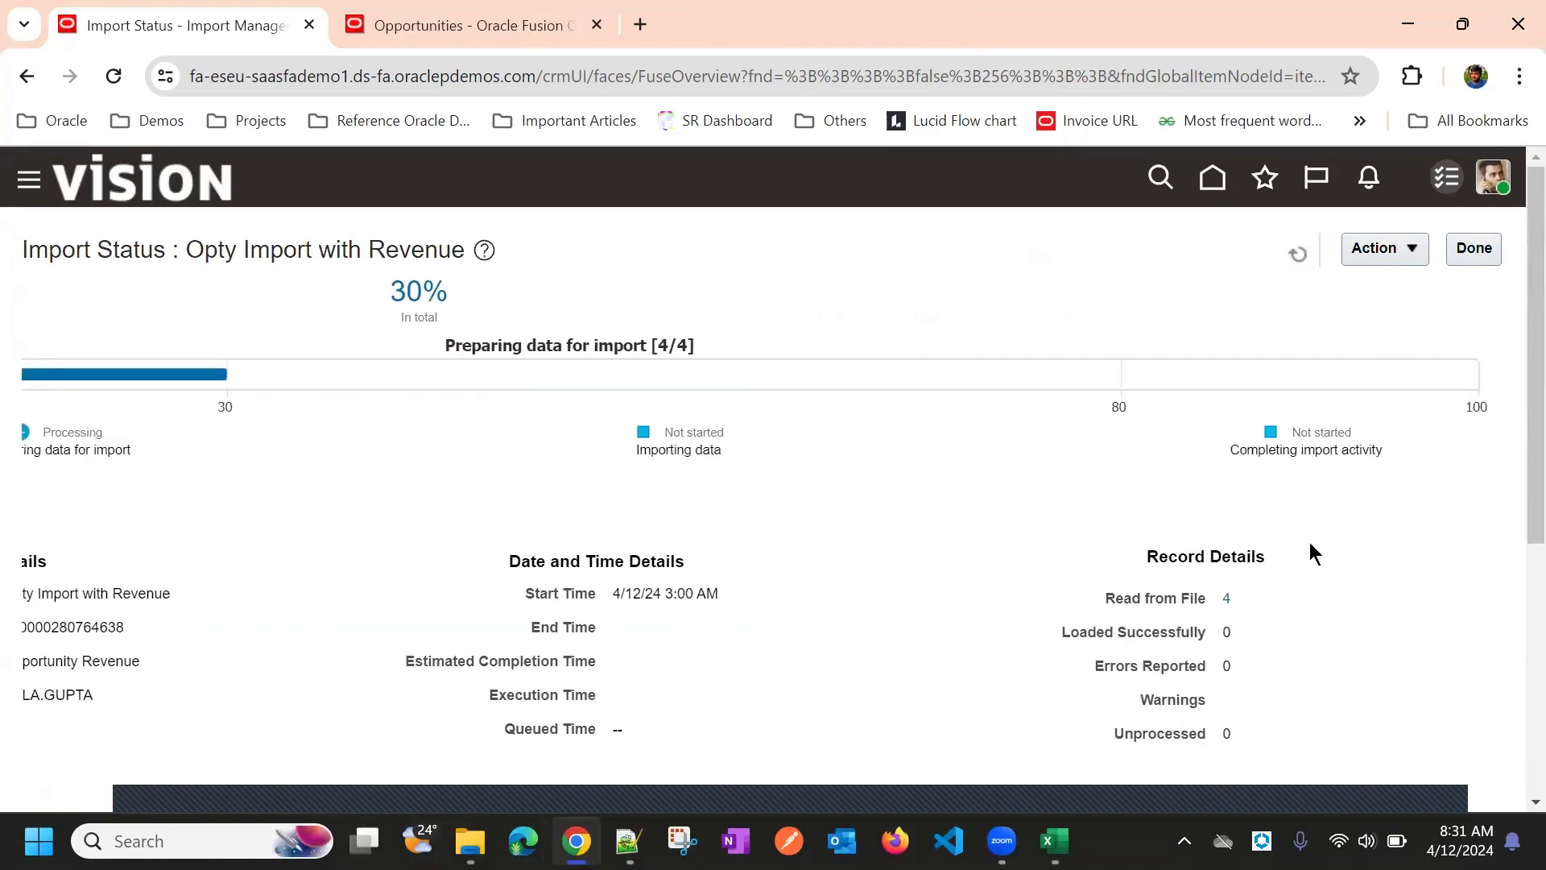
scroll(934, 451, "down", 2)
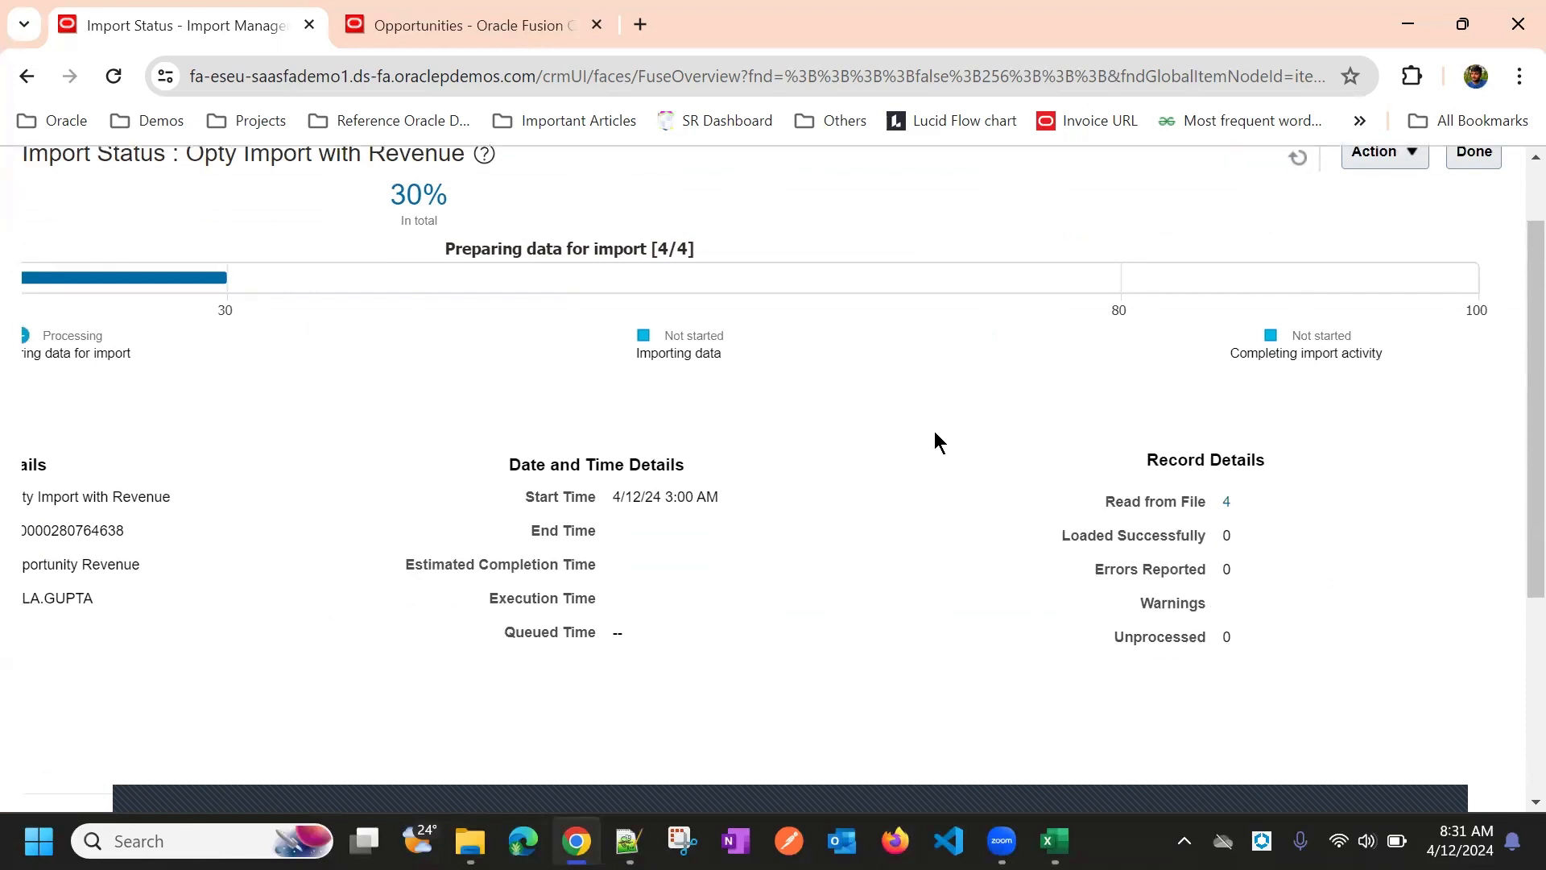
scroll(843, 455, "left", 2)
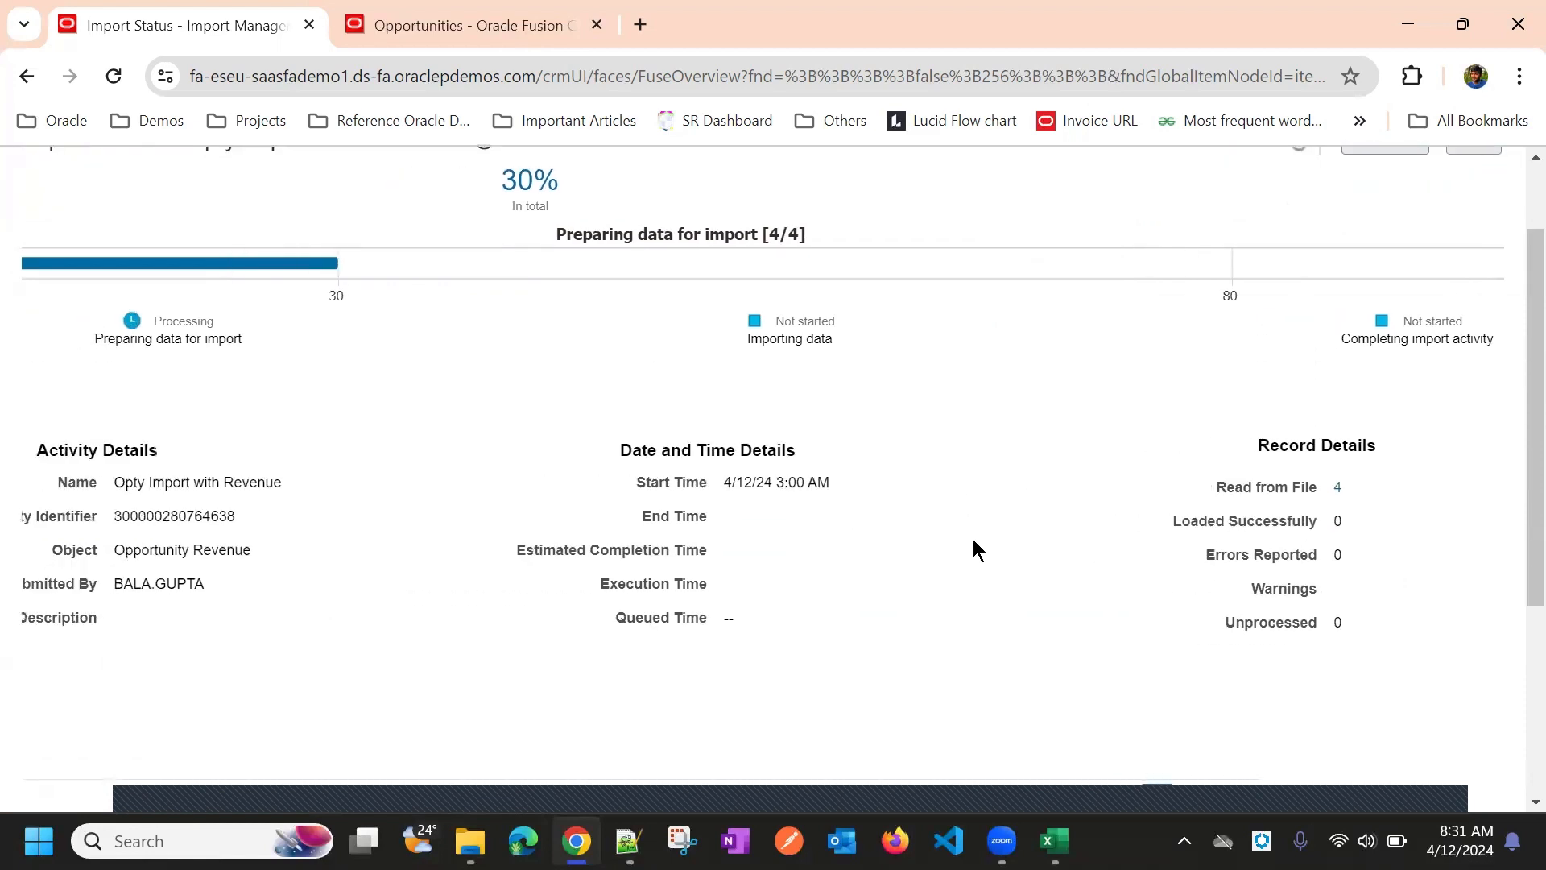
scroll(761, 536, "left", 1)
scroll(991, 591, "right", 3)
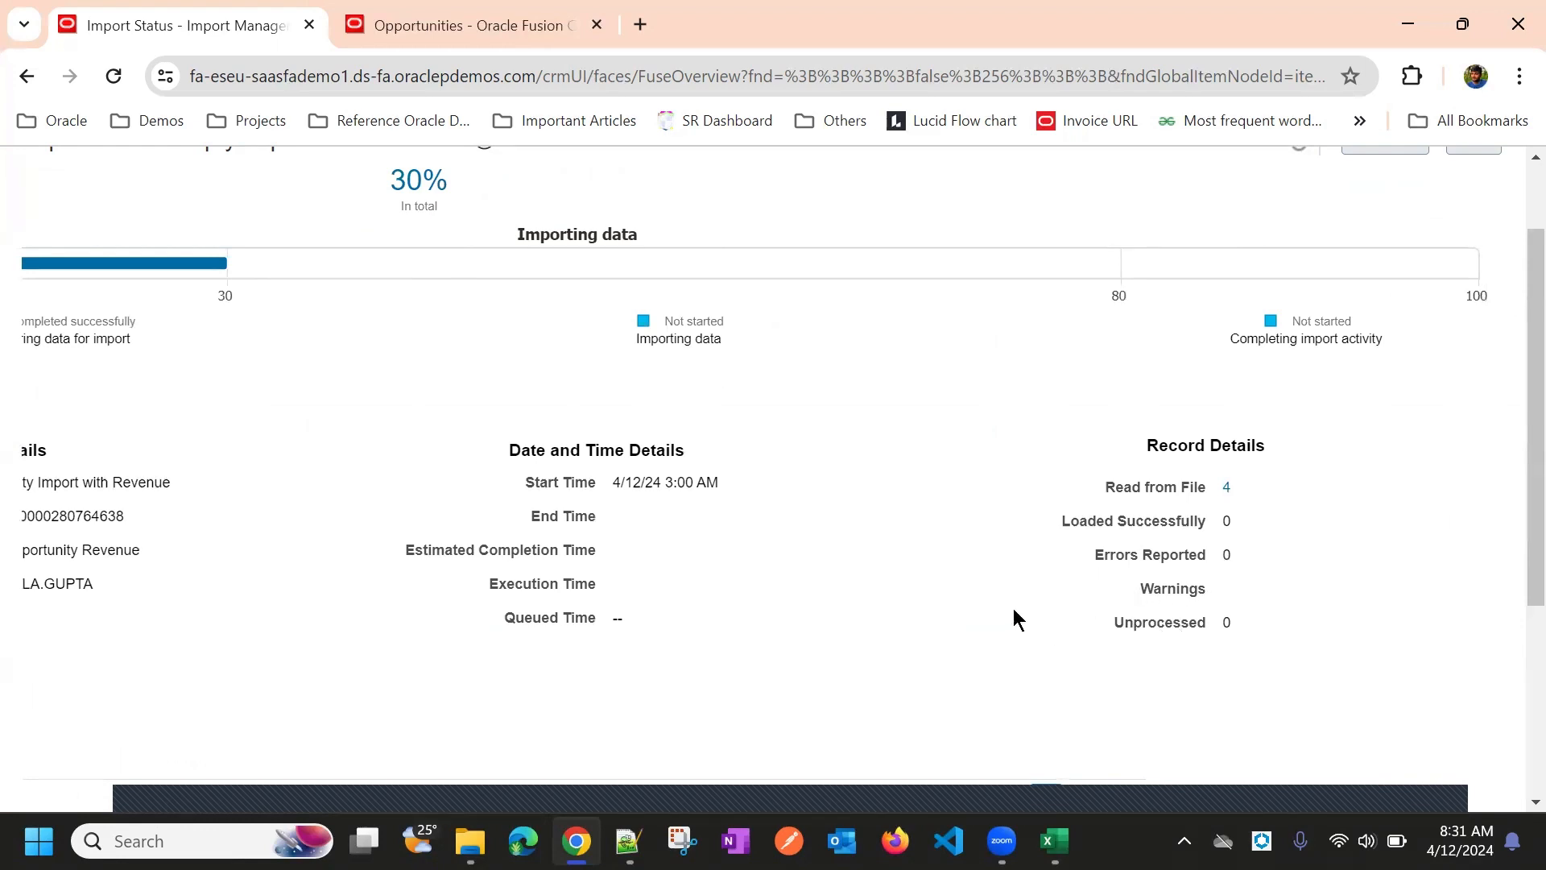
scroll(728, 592, "left", 4)
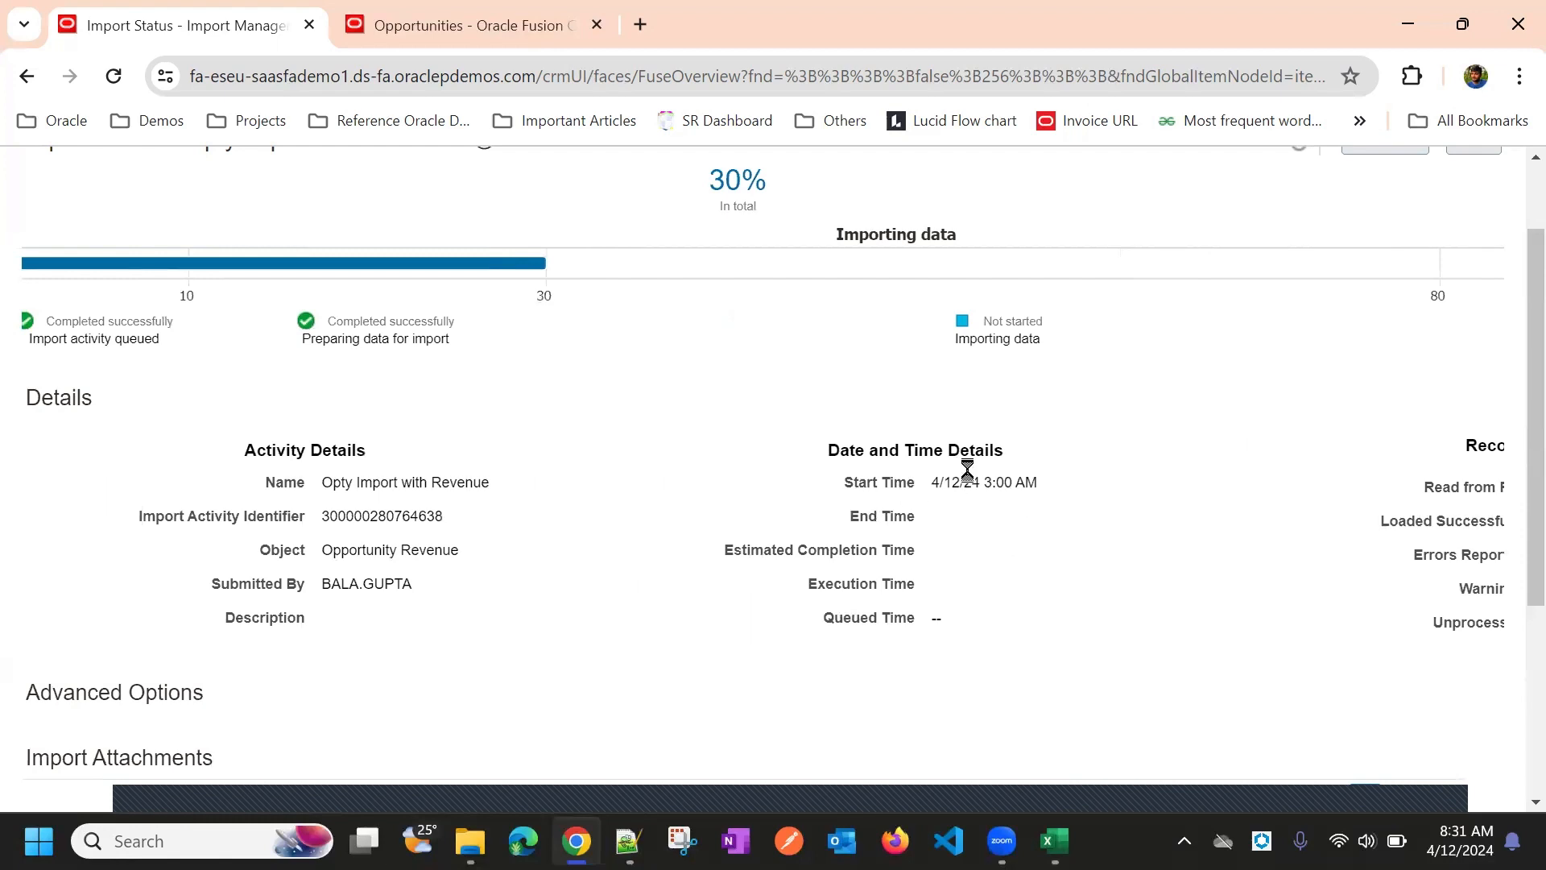
scroll(789, 613, "left", 1)
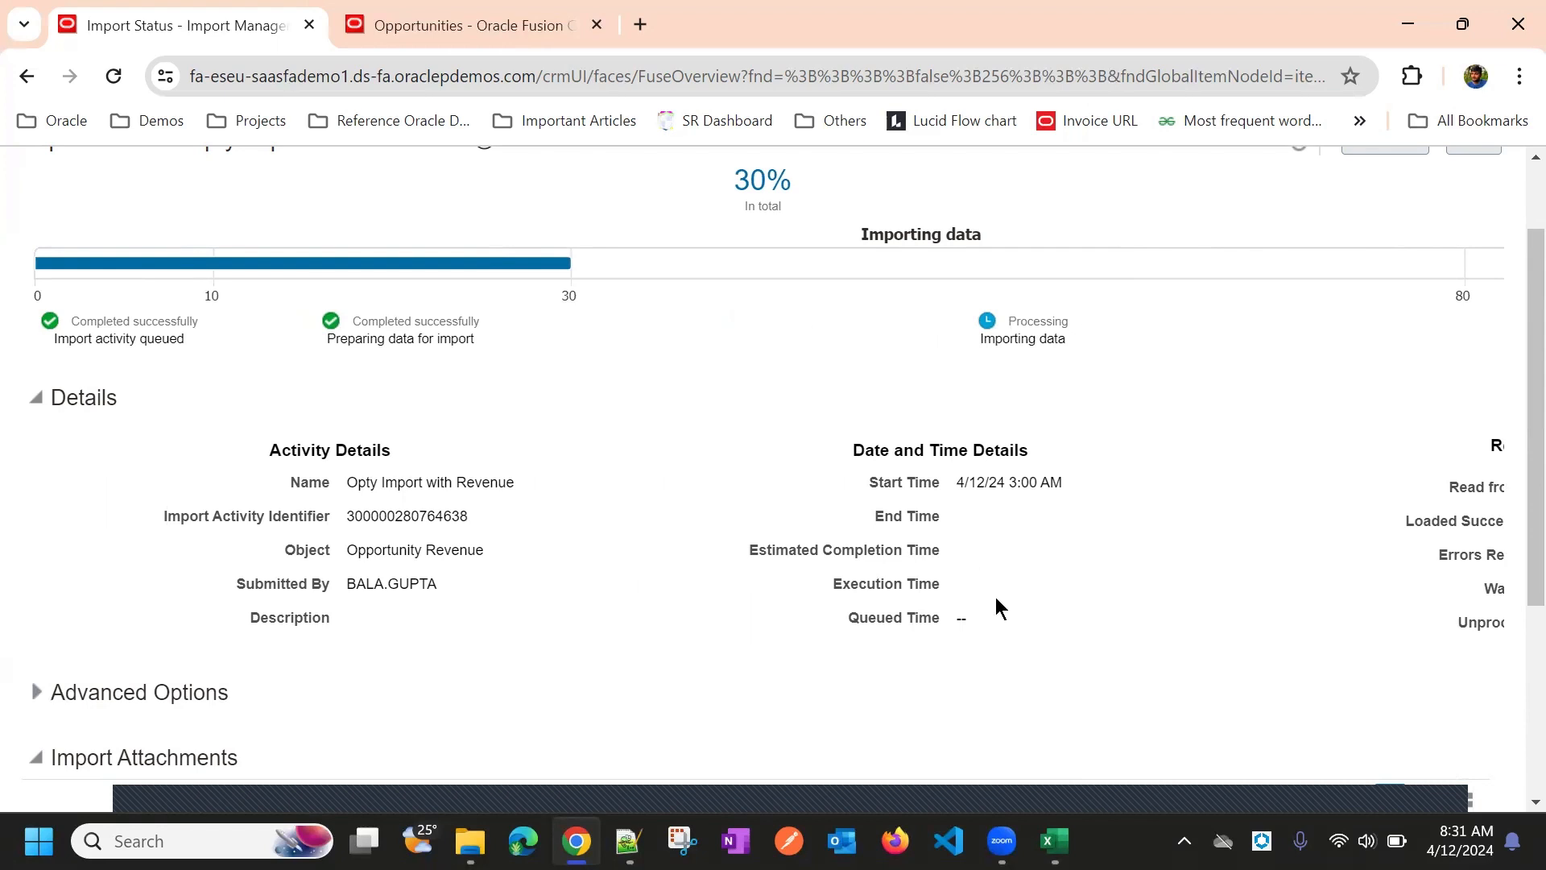
scroll(992, 600, "down", 4)
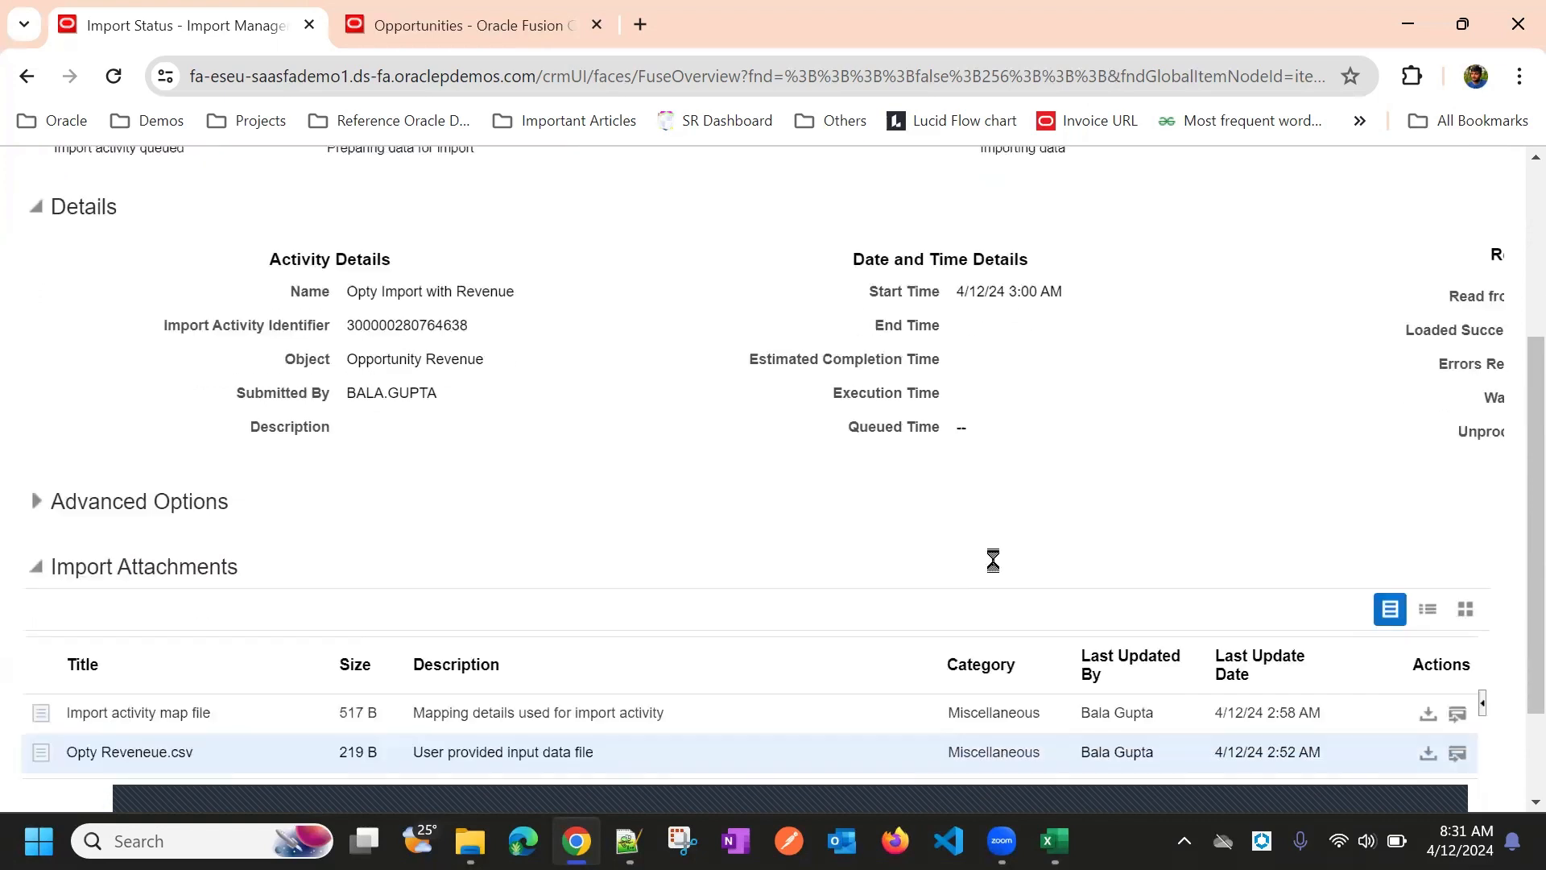
scroll(1089, 483, "up", 5)
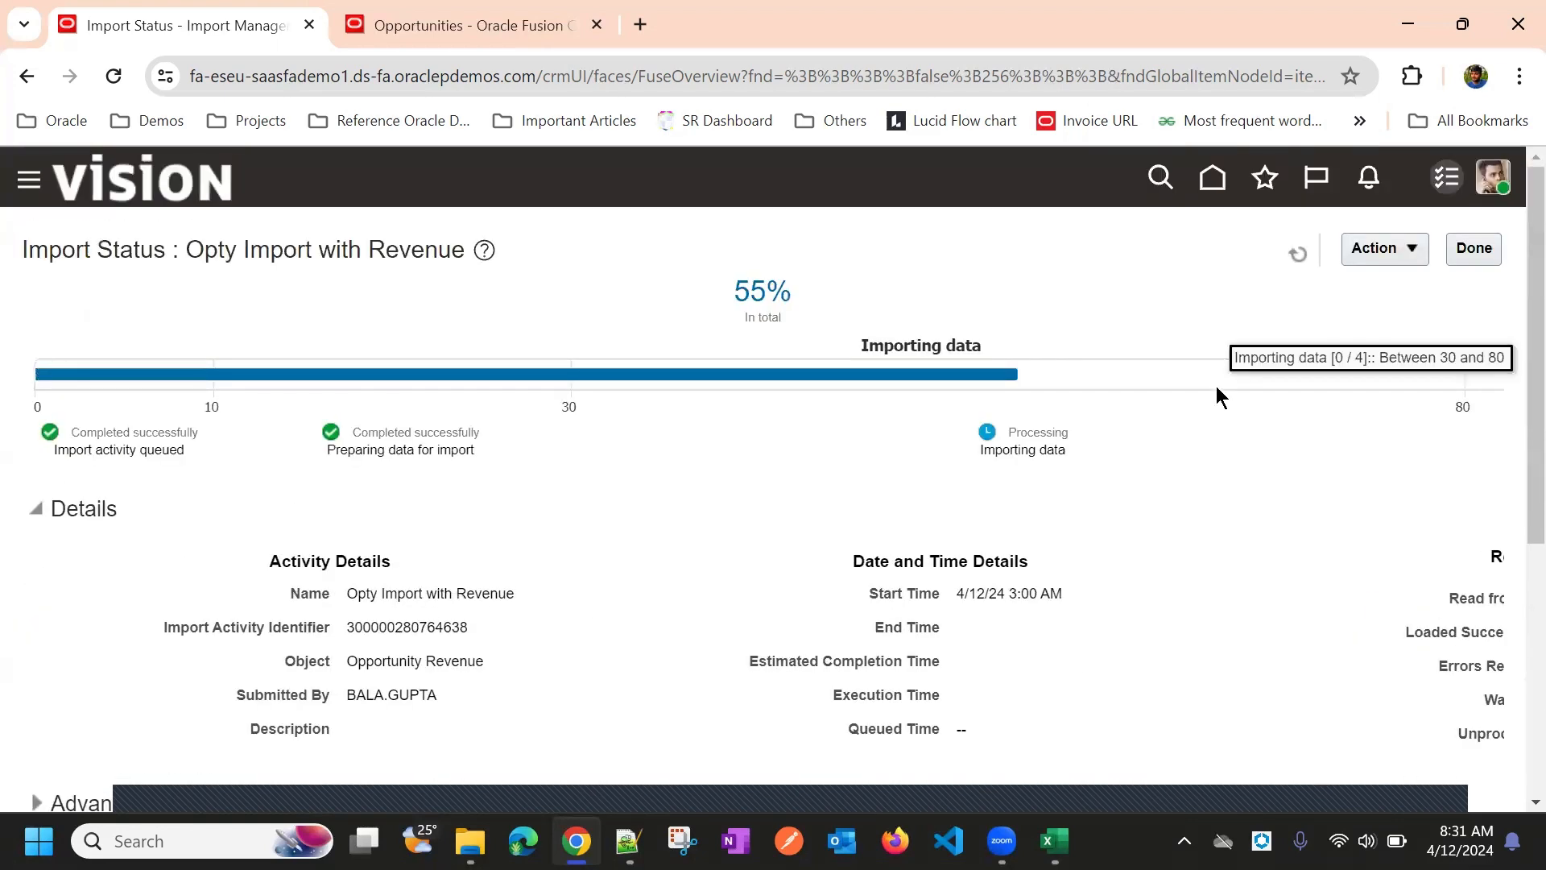
Keep refreshing until progress reaches 80%, then close the status page
left_click(1295, 253)
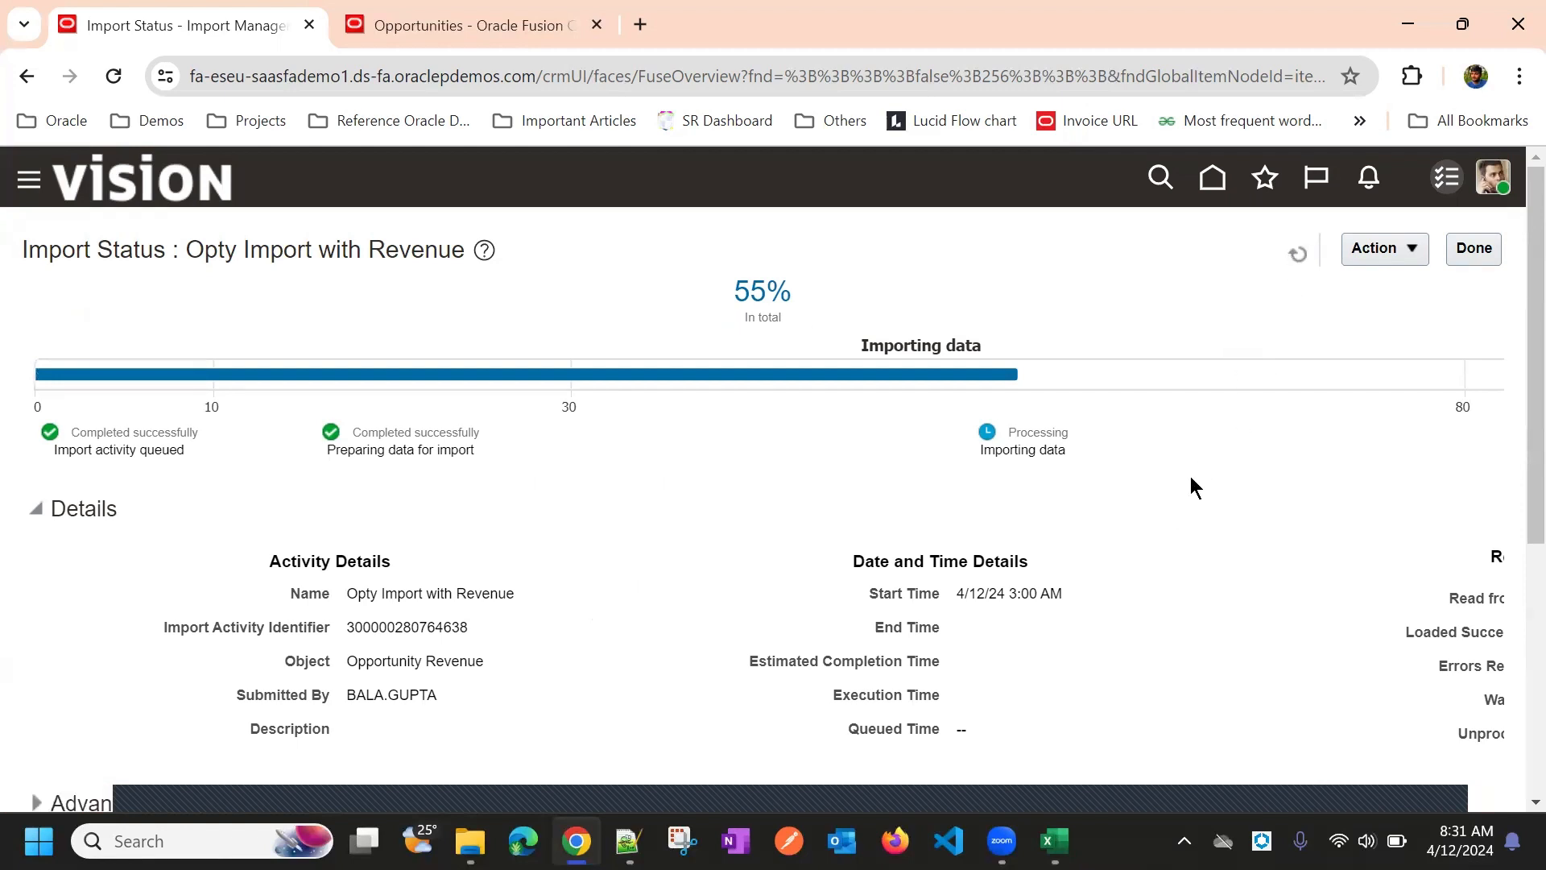
scroll(1190, 475, "right", 4)
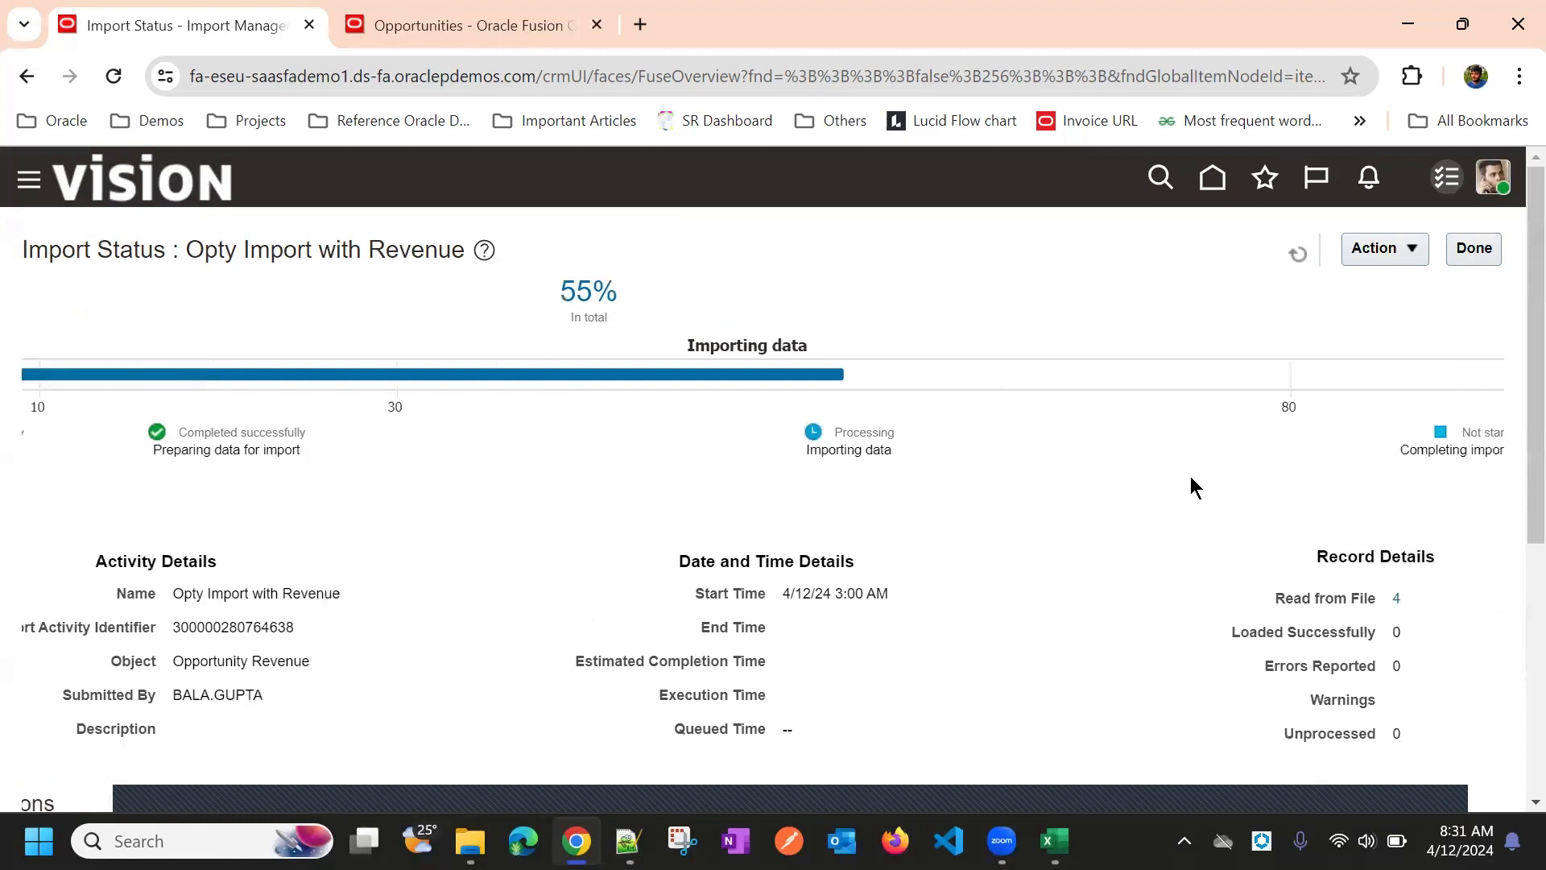
left_click(1299, 254)
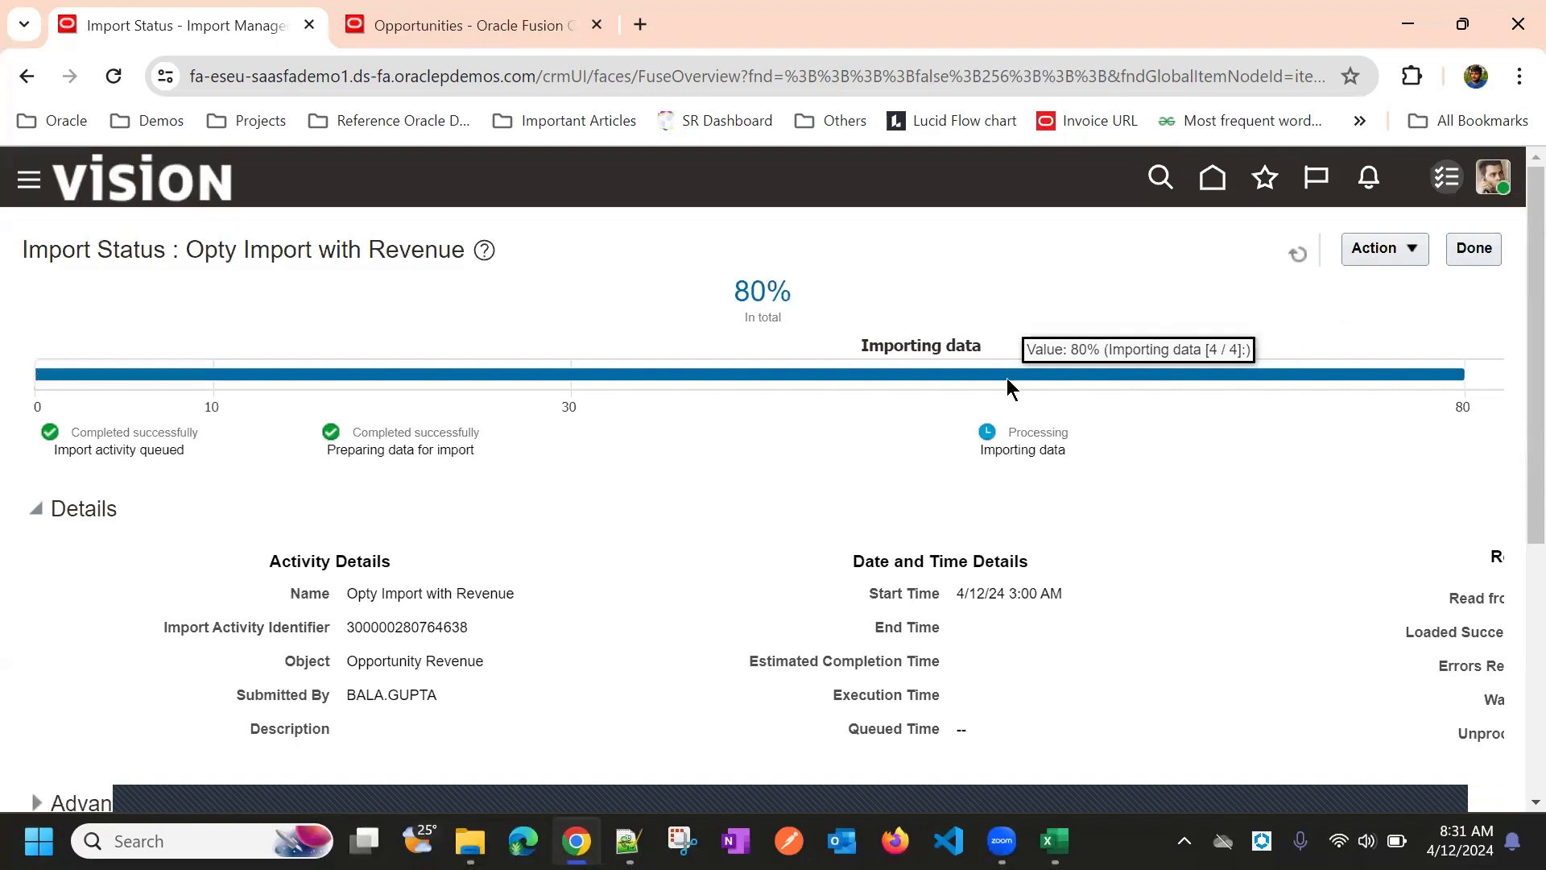
left_click(1297, 254)
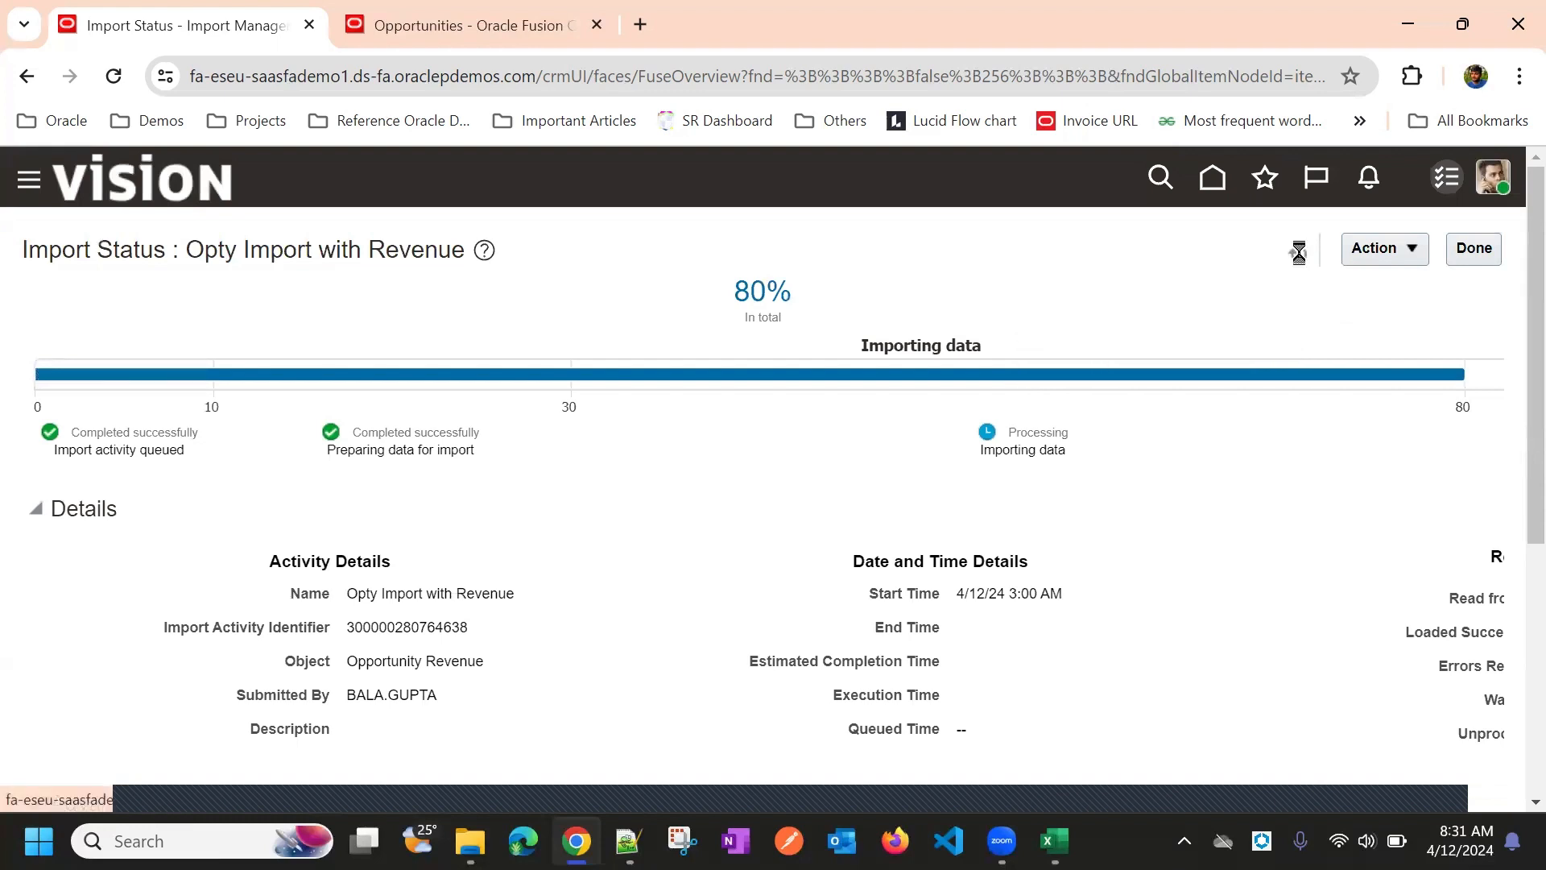
left_click(1469, 245)
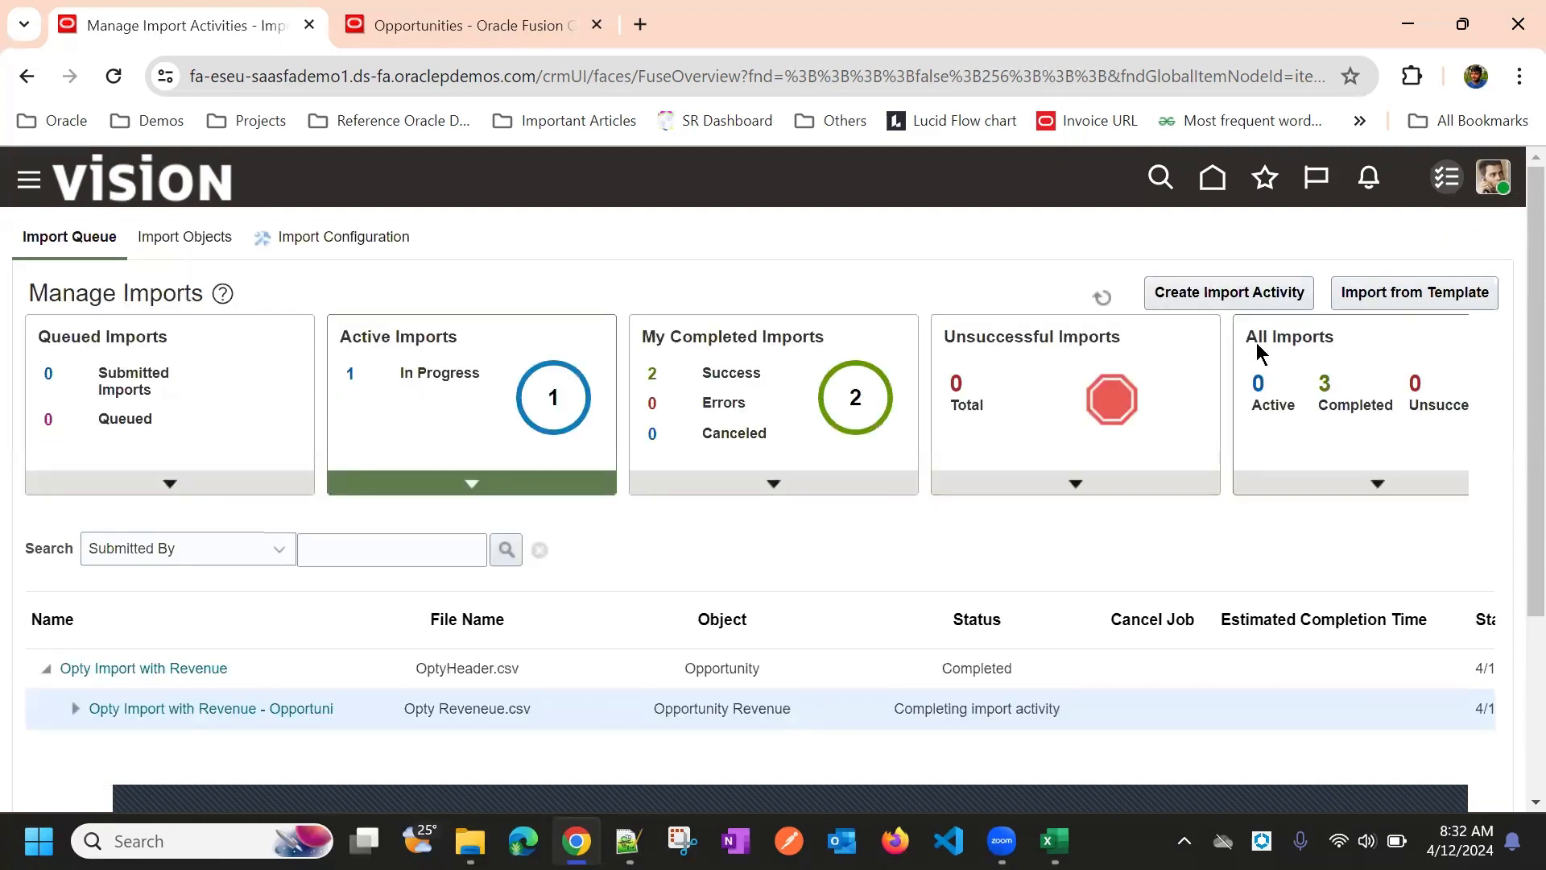
Refresh Manage Imports until parent and revenue child both show Completed, then go Home
left_click(1096, 299)
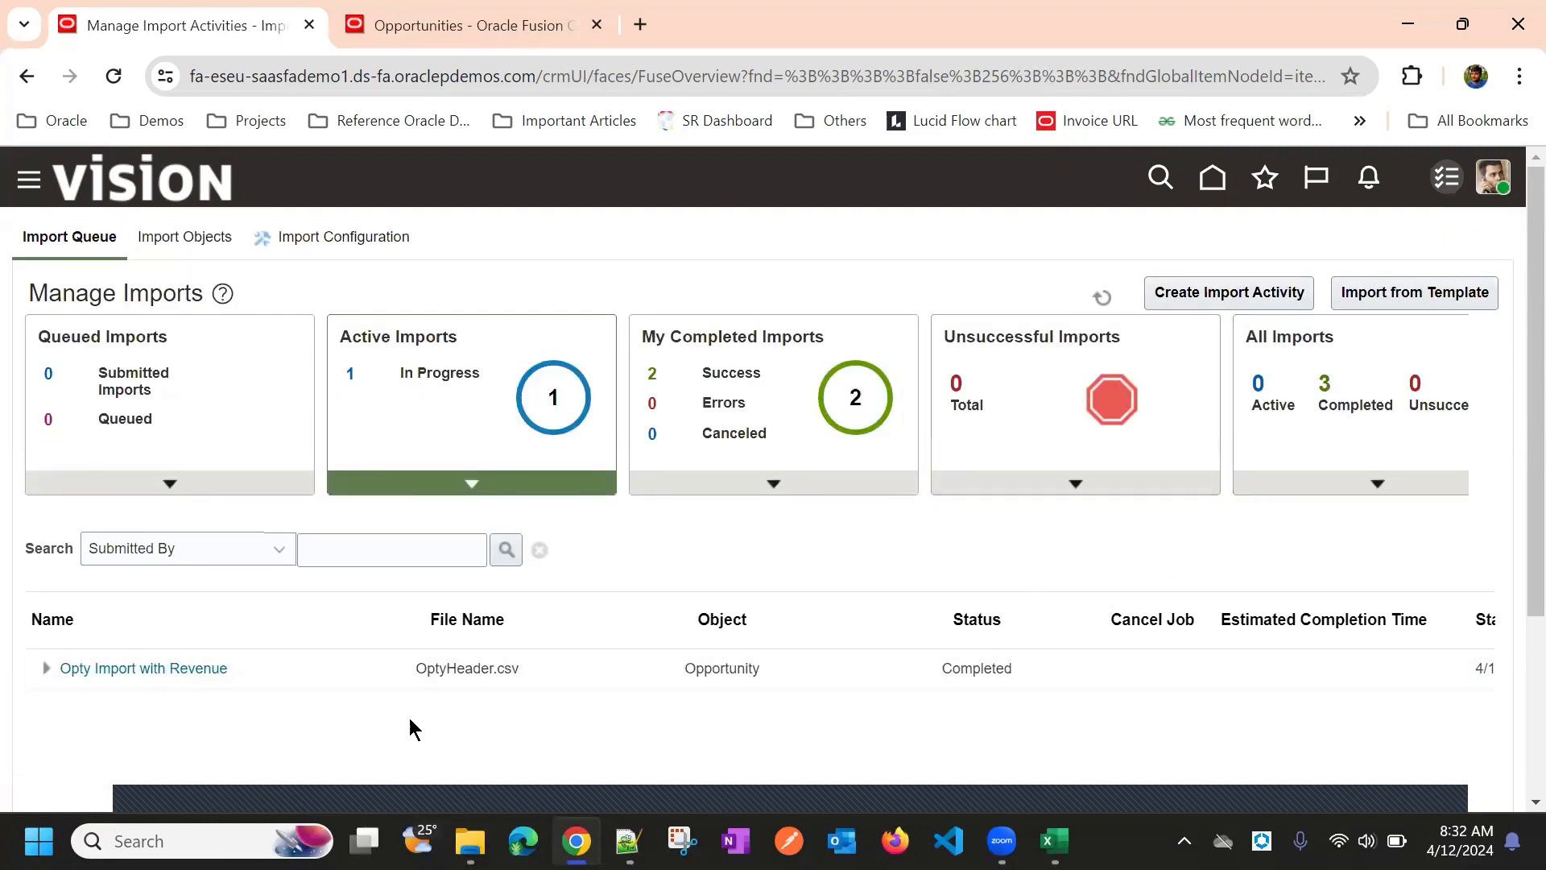
left_click(47, 668)
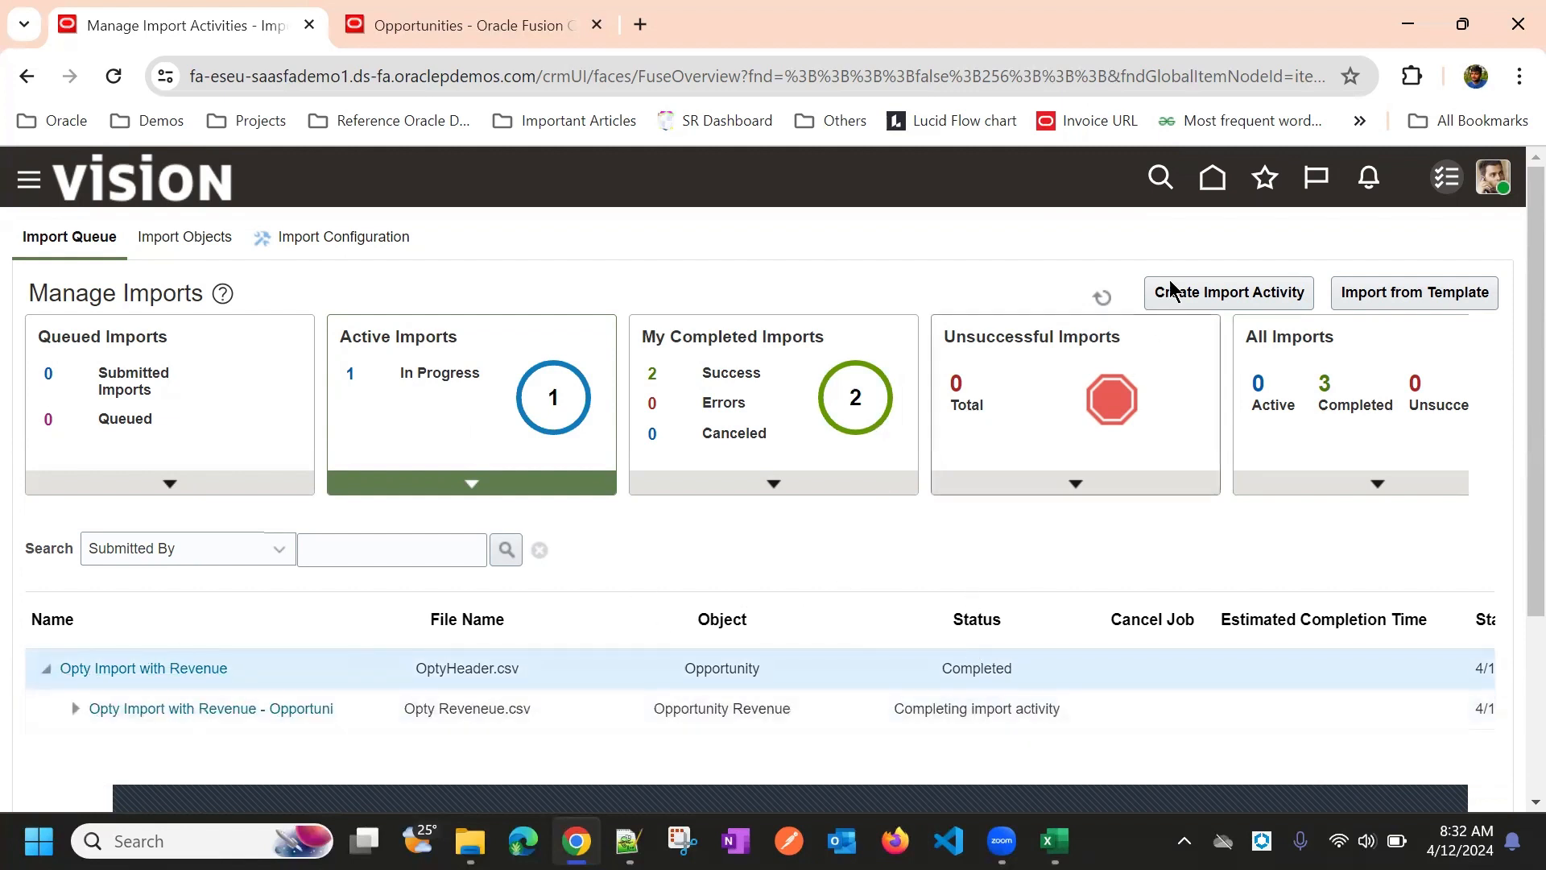
left_click(1102, 298)
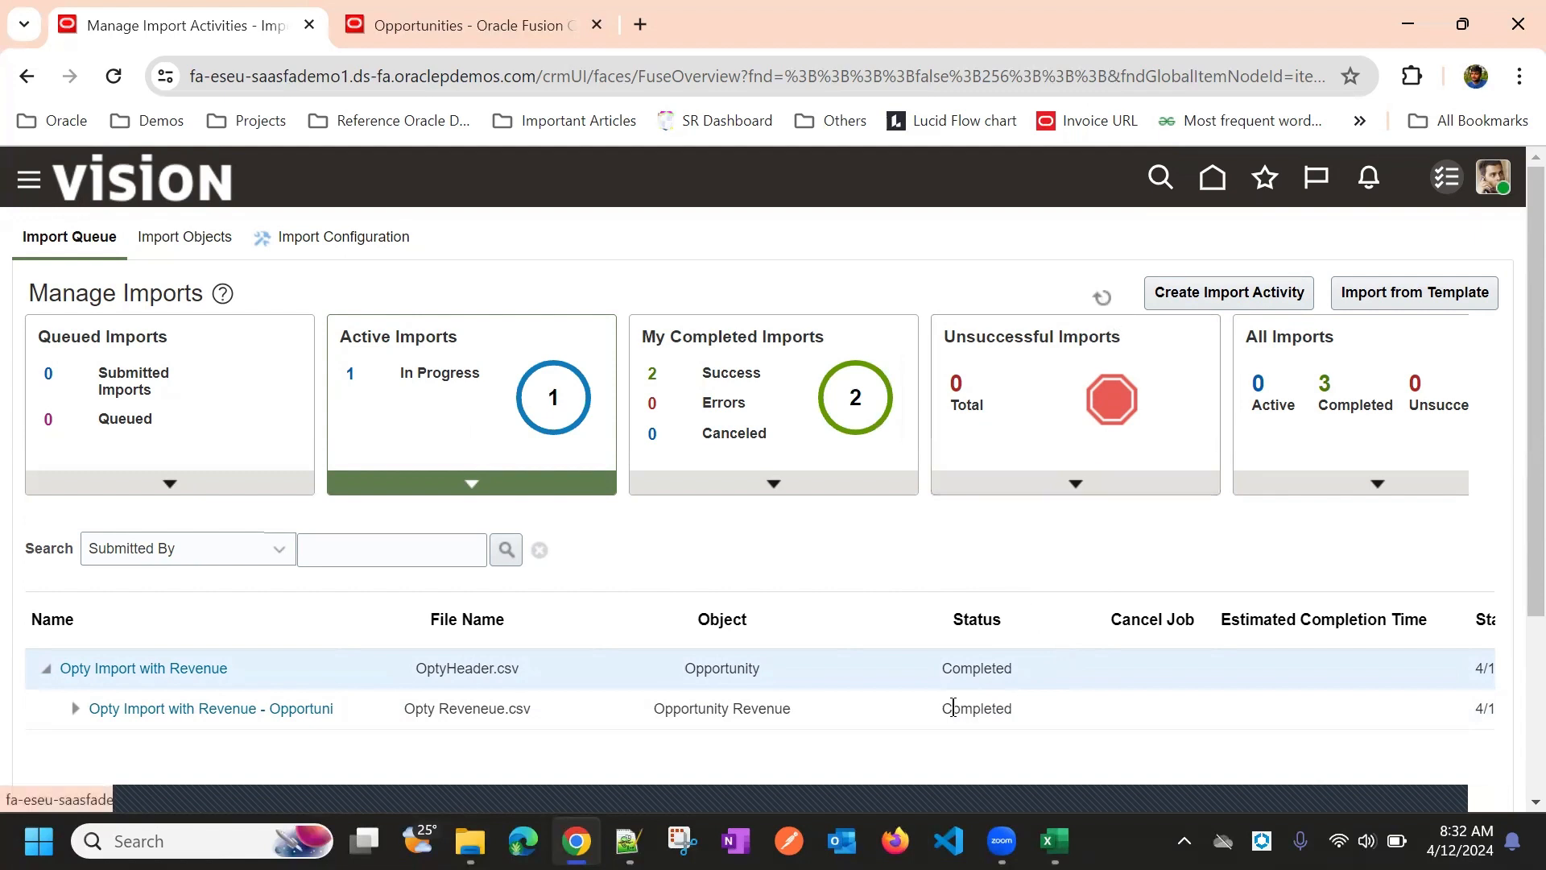
left_click(1213, 180)
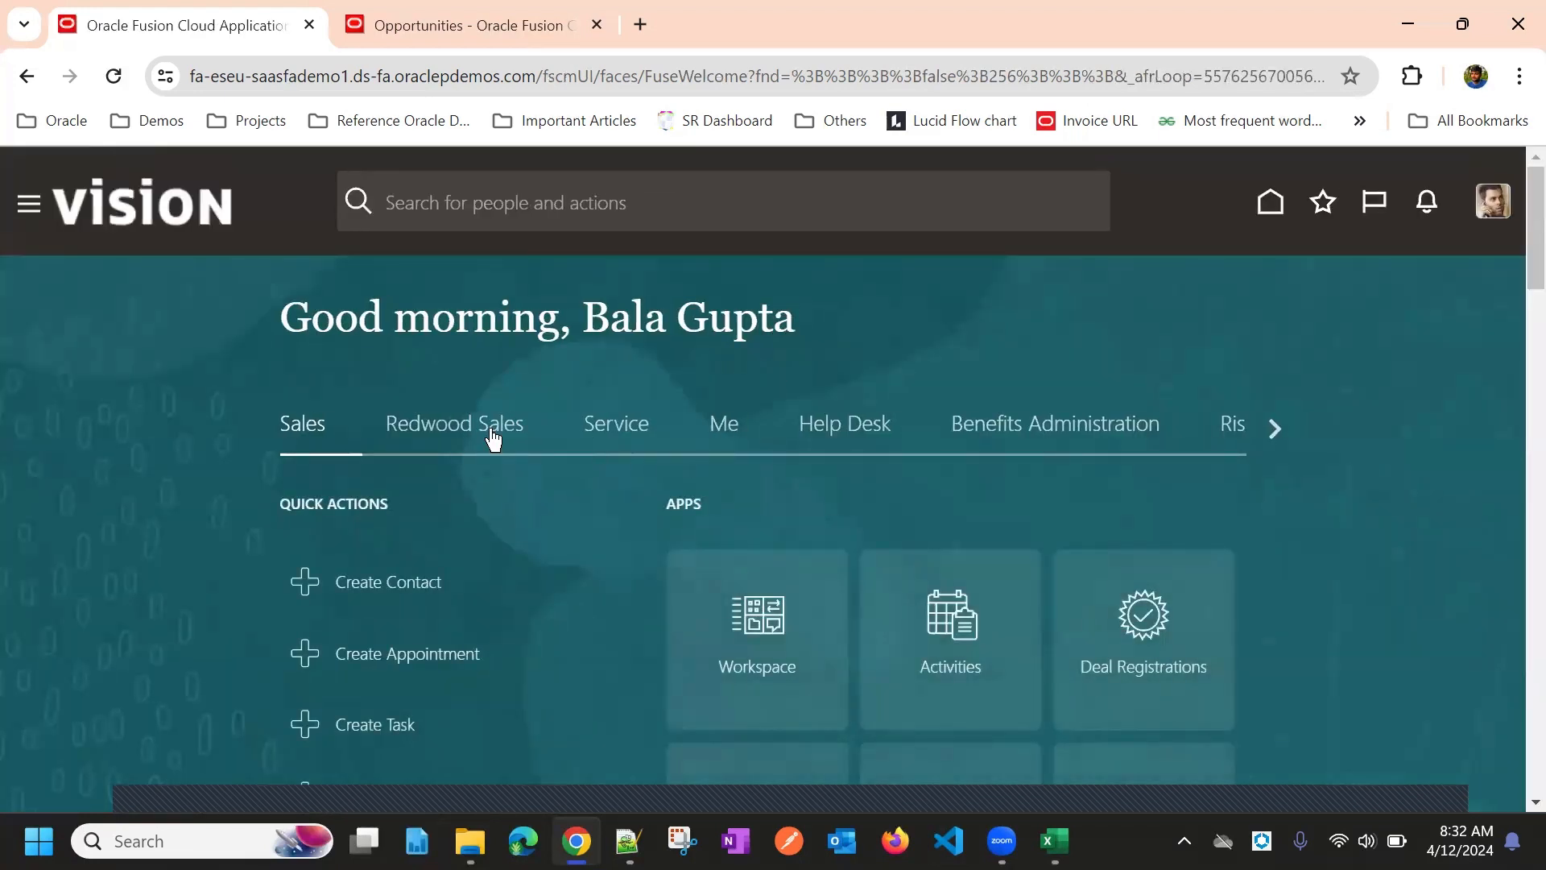
Open Opportunities and remove the Status Open filter to list all 2,504 opportunities
scroll(736, 438, "down", 3)
scroll(736, 437, "down", 1)
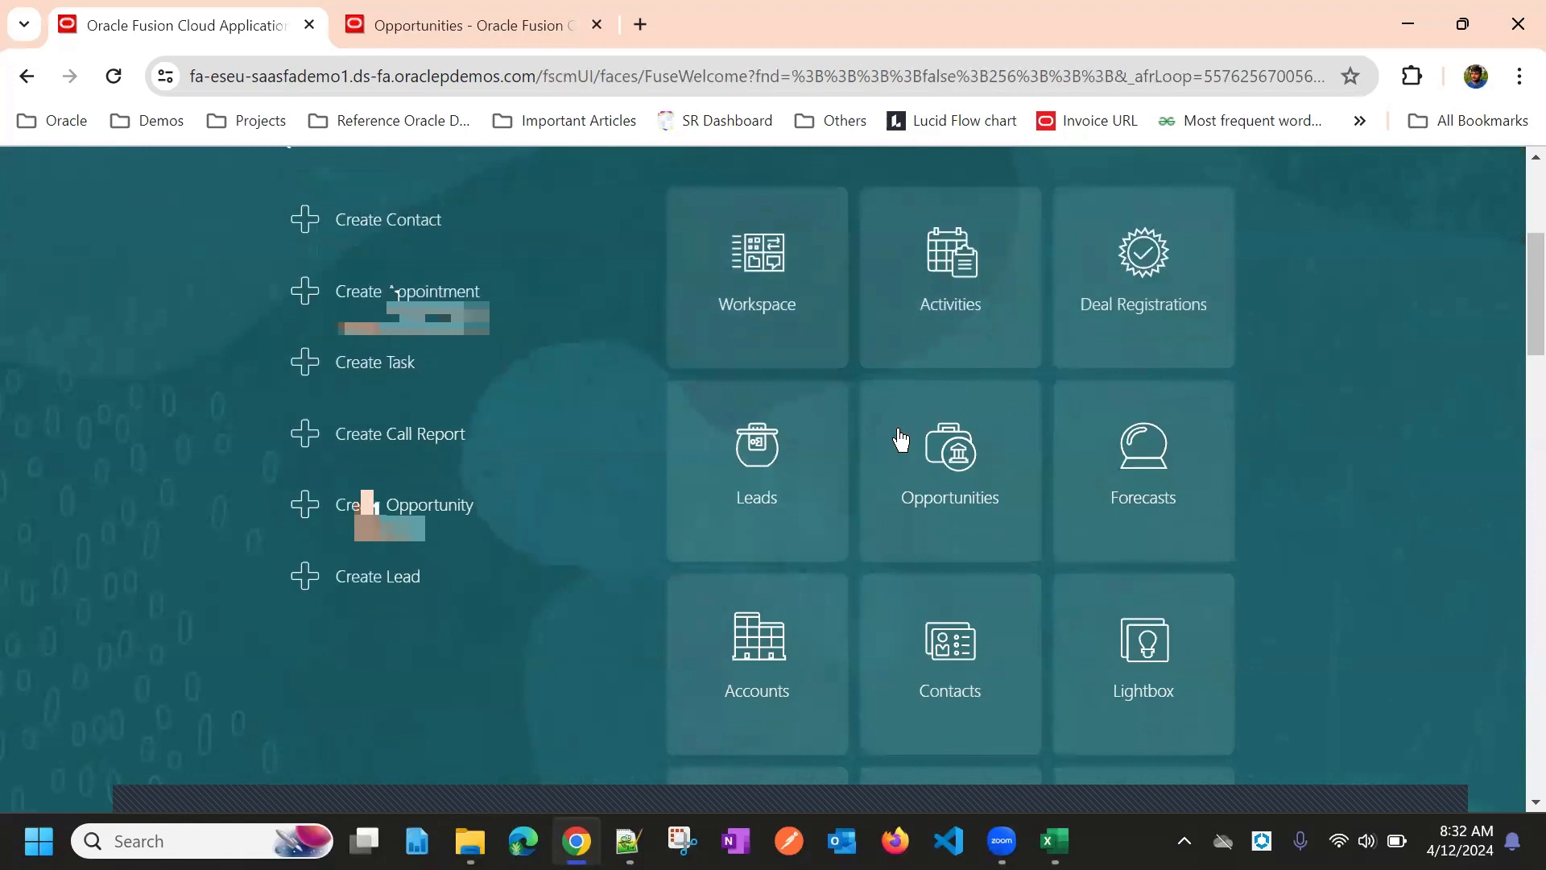
left_click(941, 463)
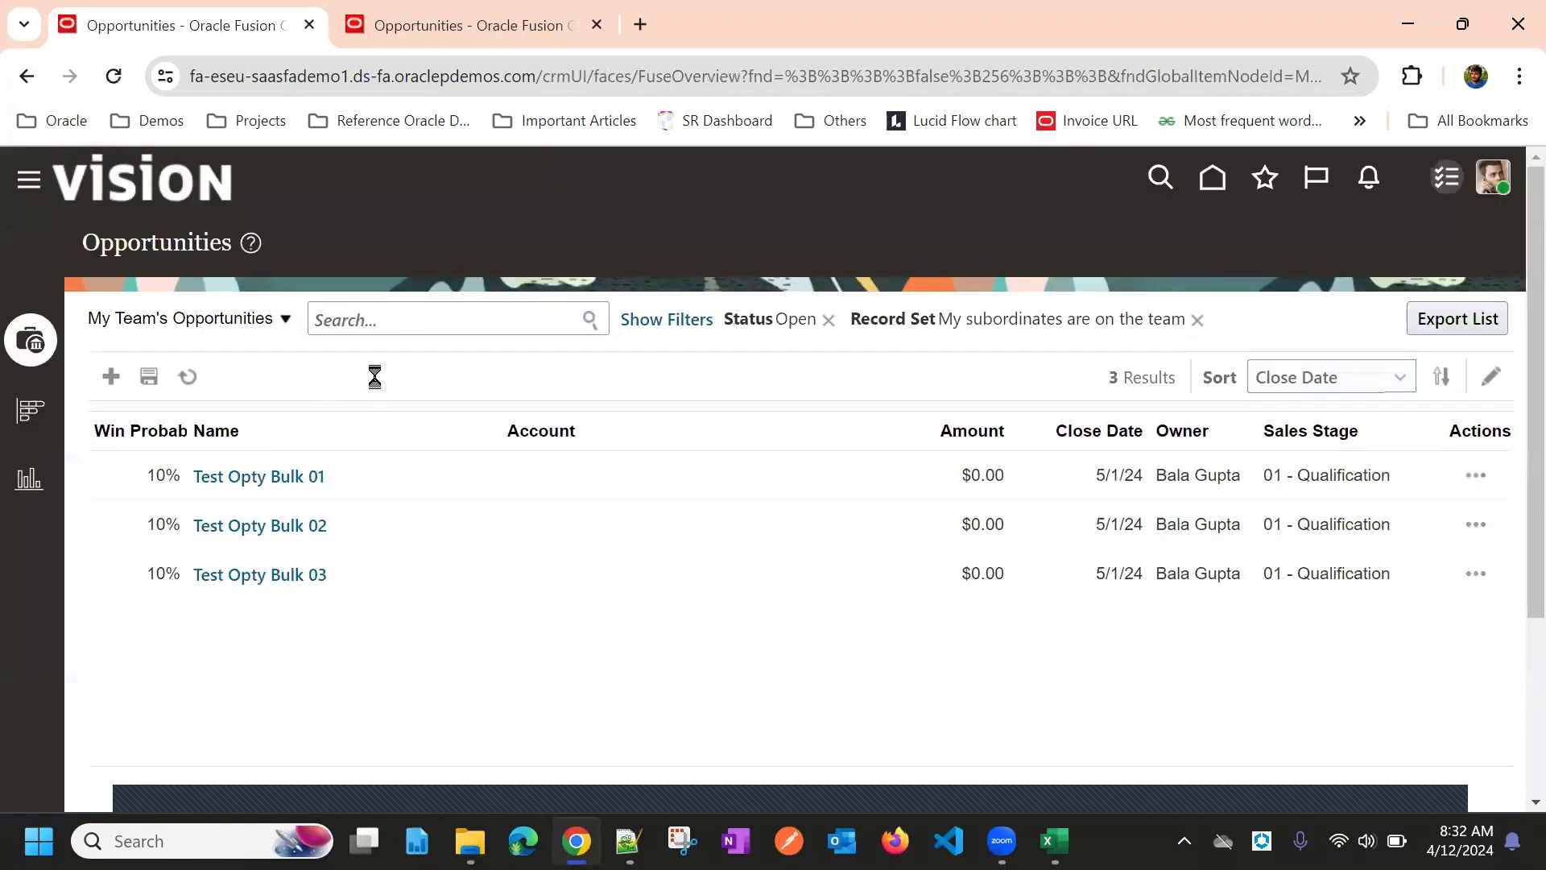
left_click(828, 320)
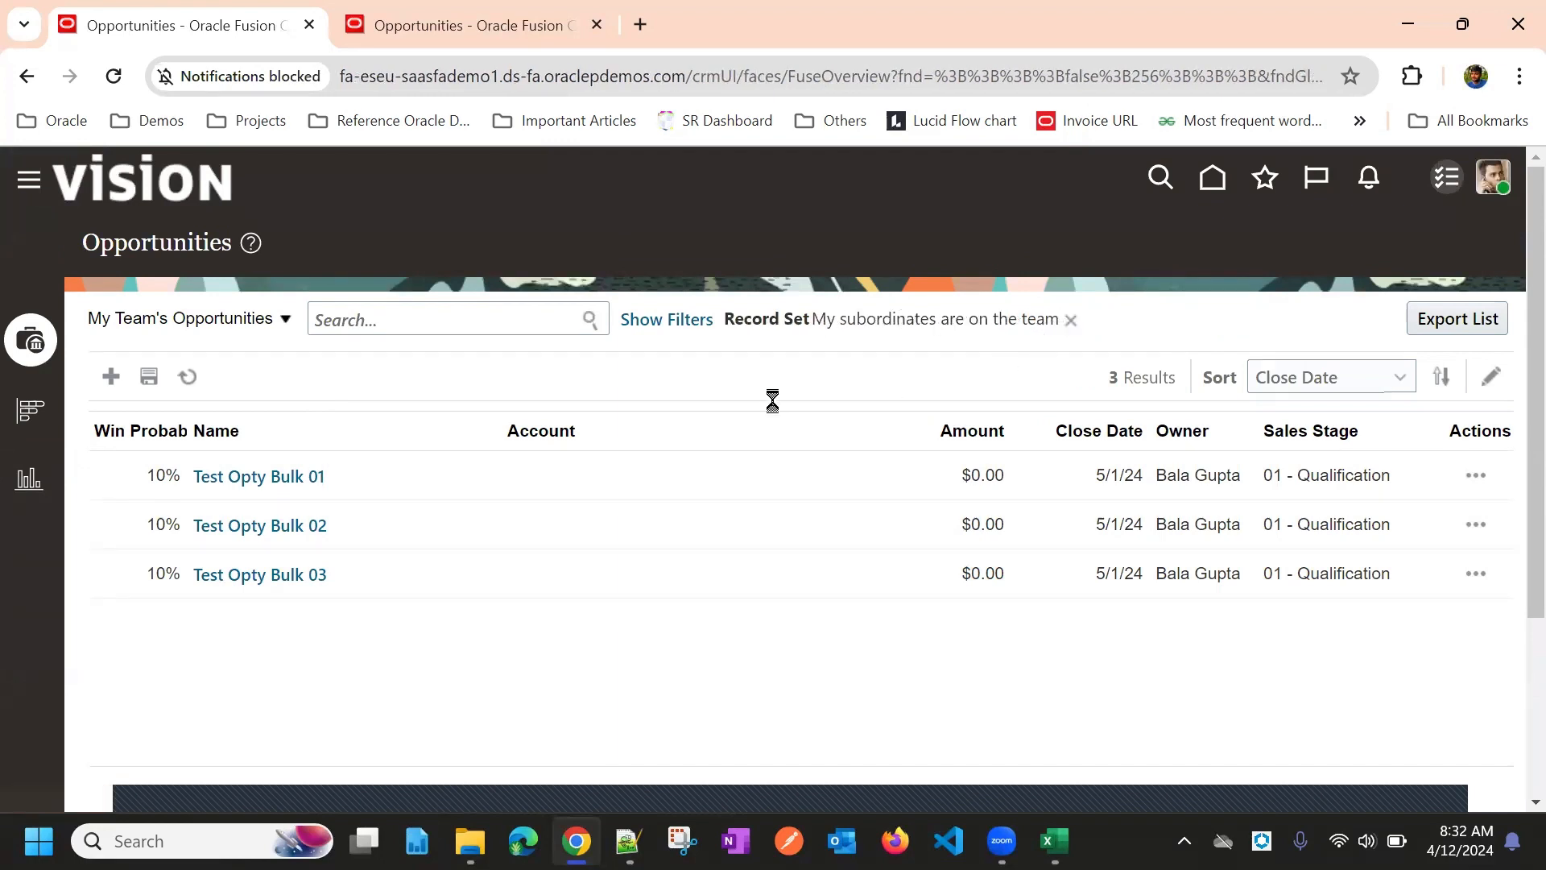
left_click(1507, 190)
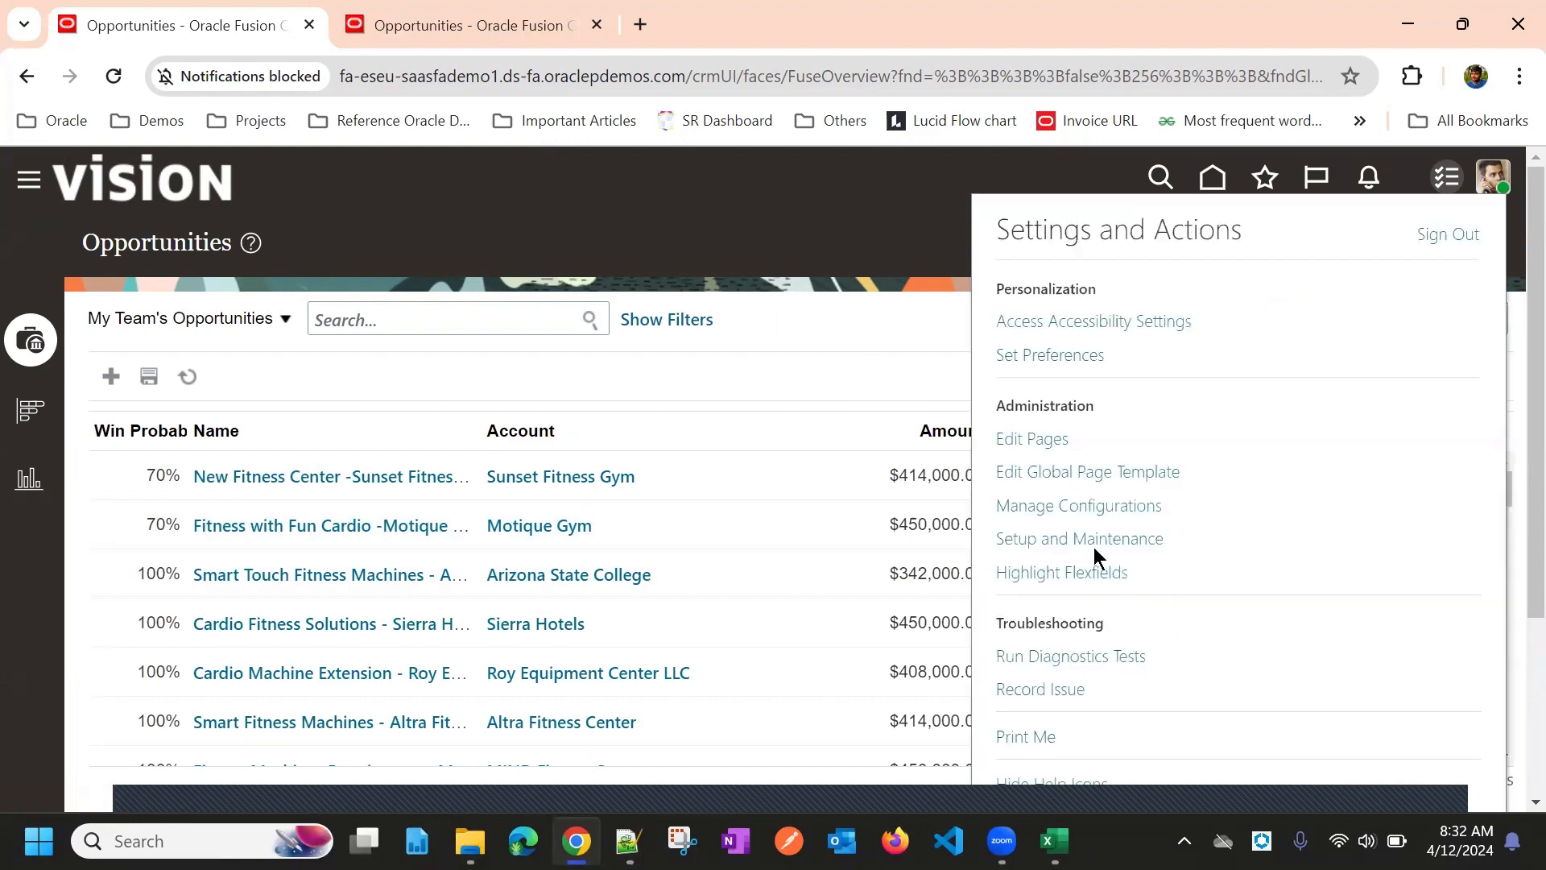
Search setup tasks for 'configure adap' and refresh the Configure Adaptive Search periodic refresh jobs
left_click(1093, 546)
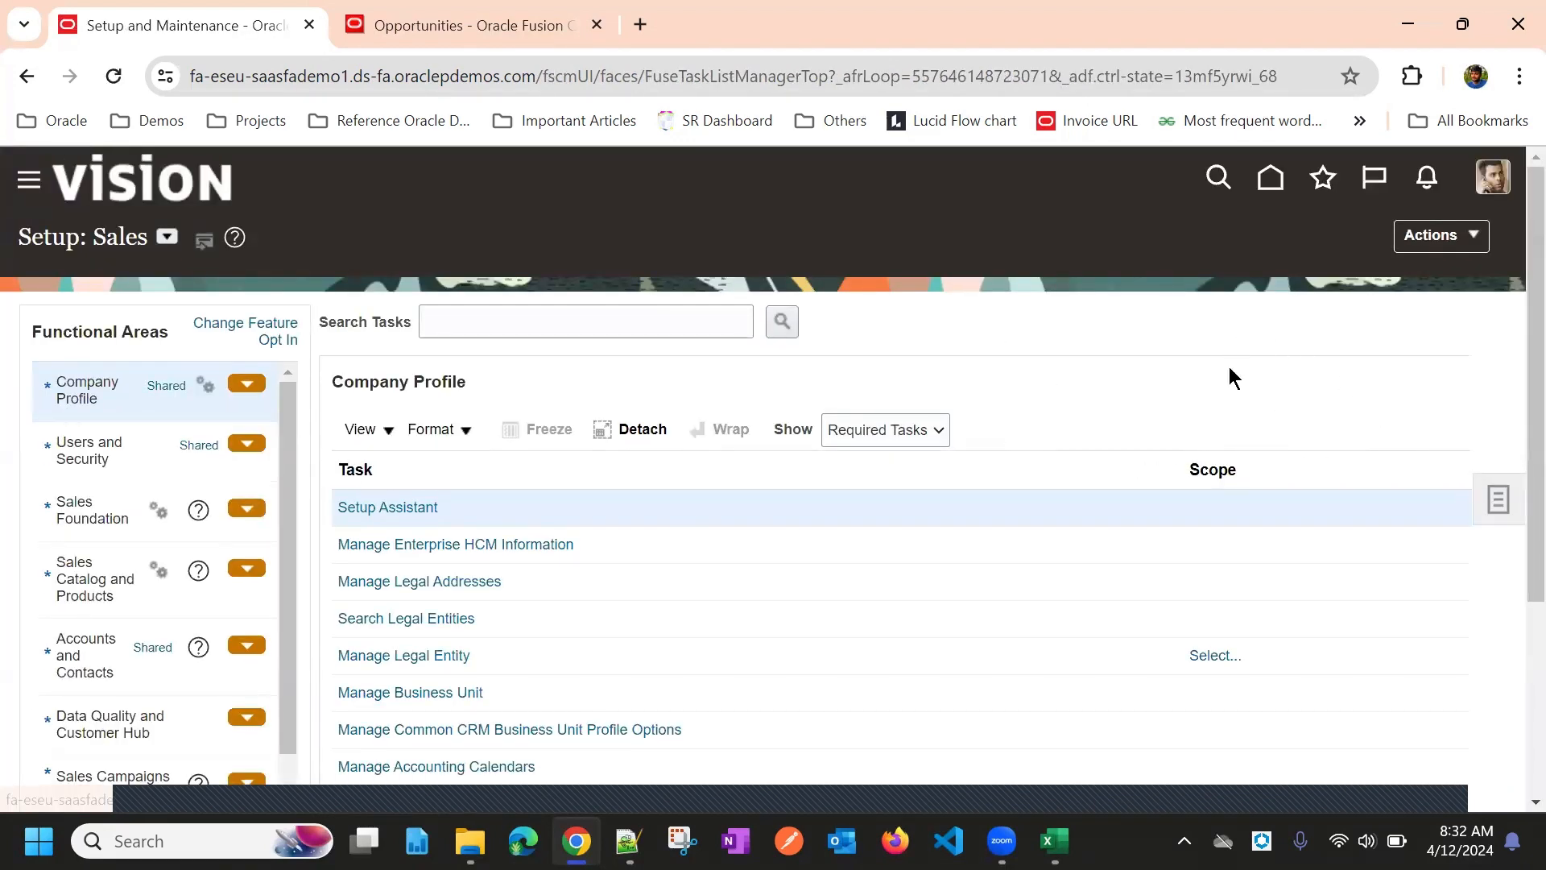
left_click(1498, 499)
left_click(1346, 579)
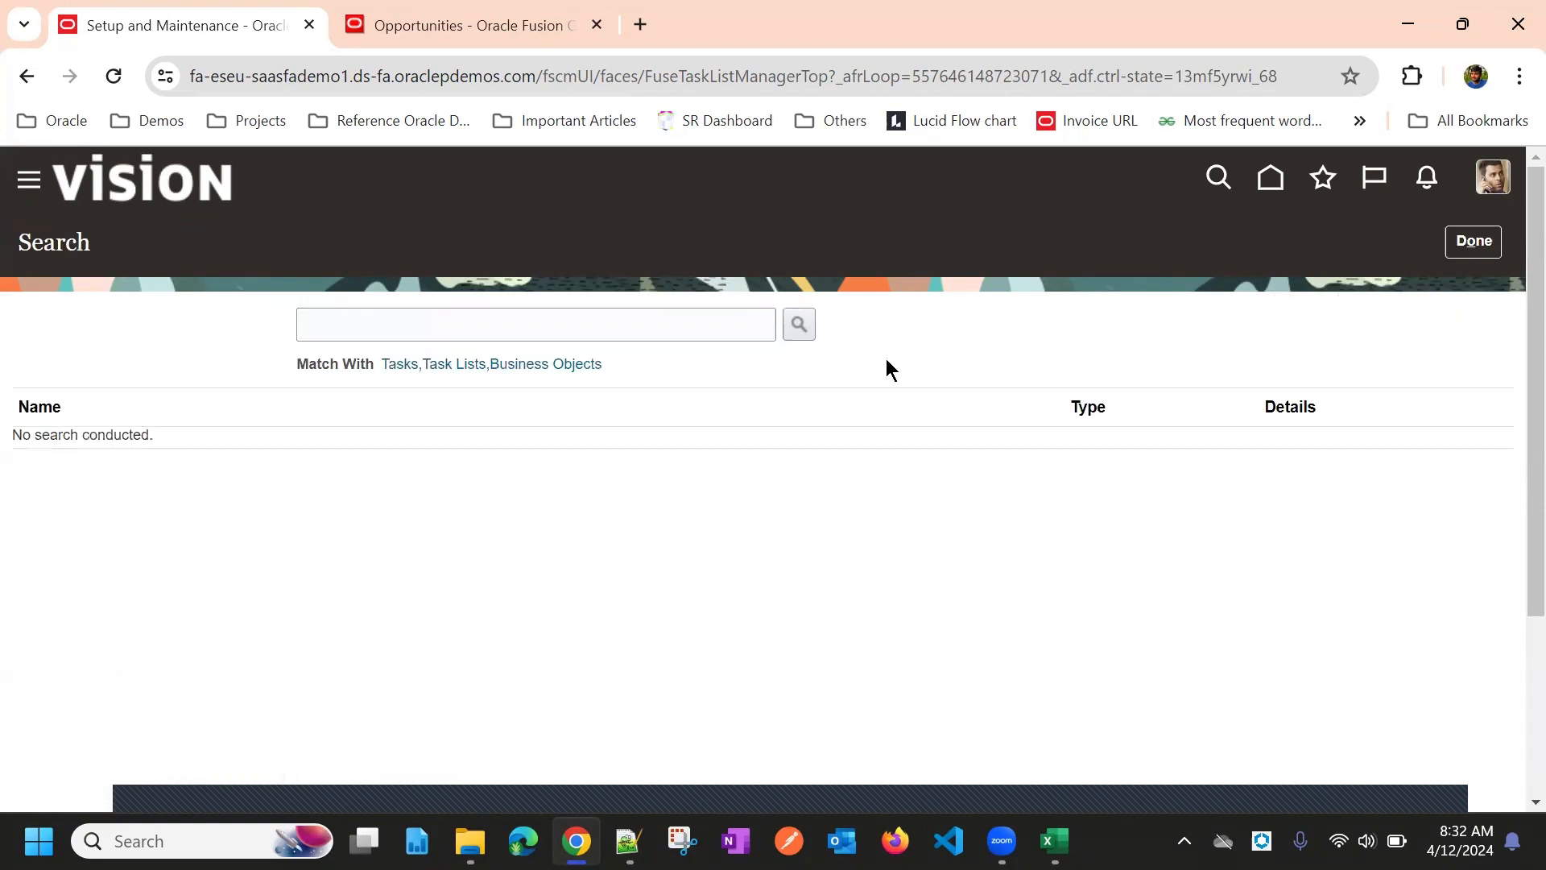
left_click(590, 323)
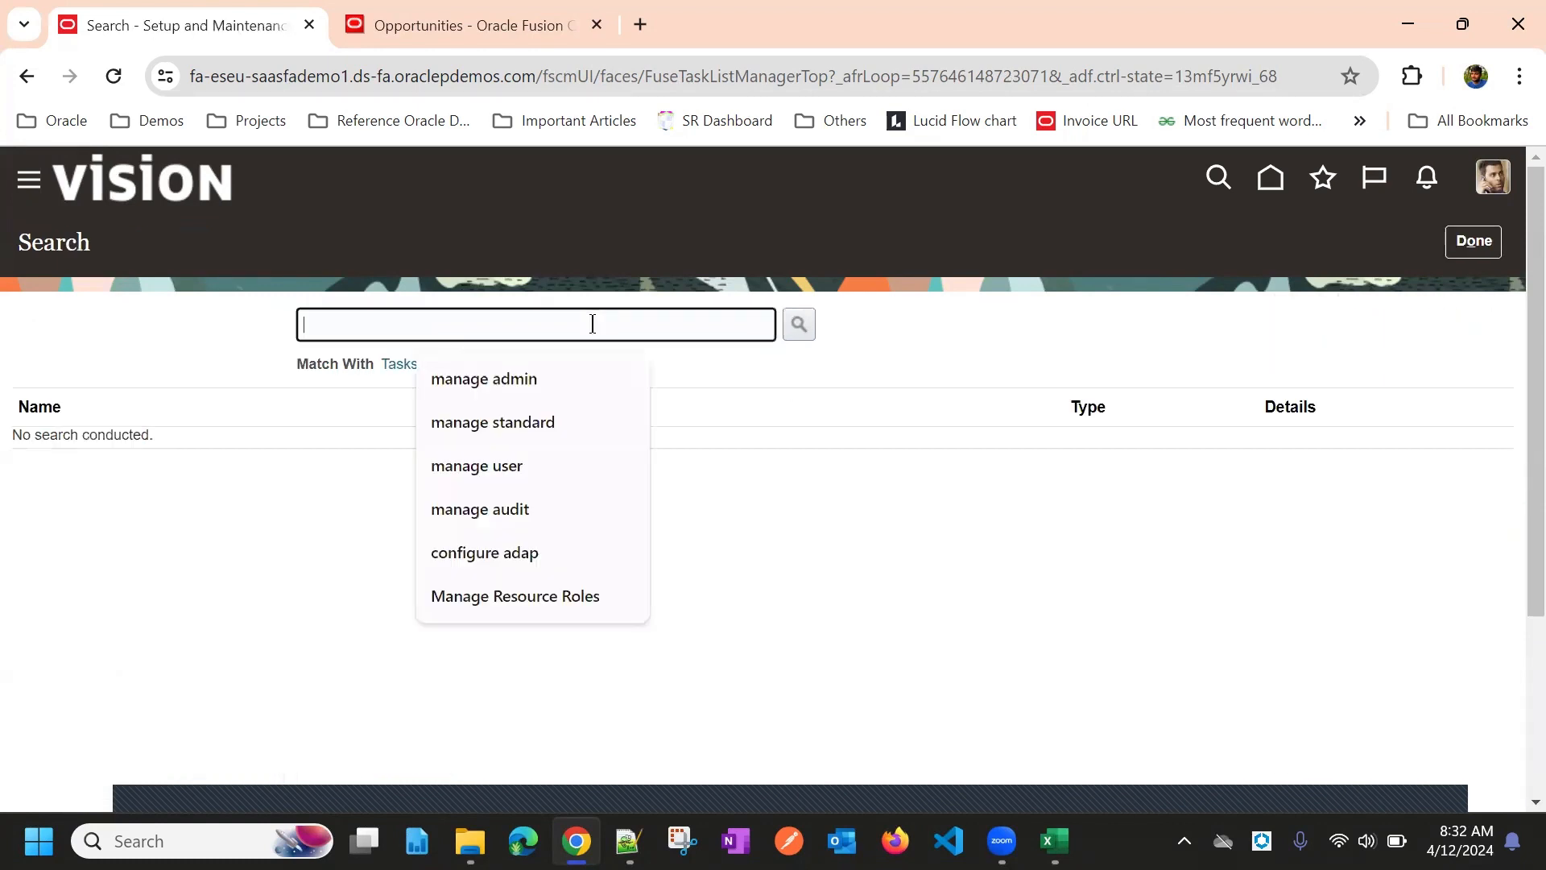
left_click(535, 552)
left_click(799, 326)
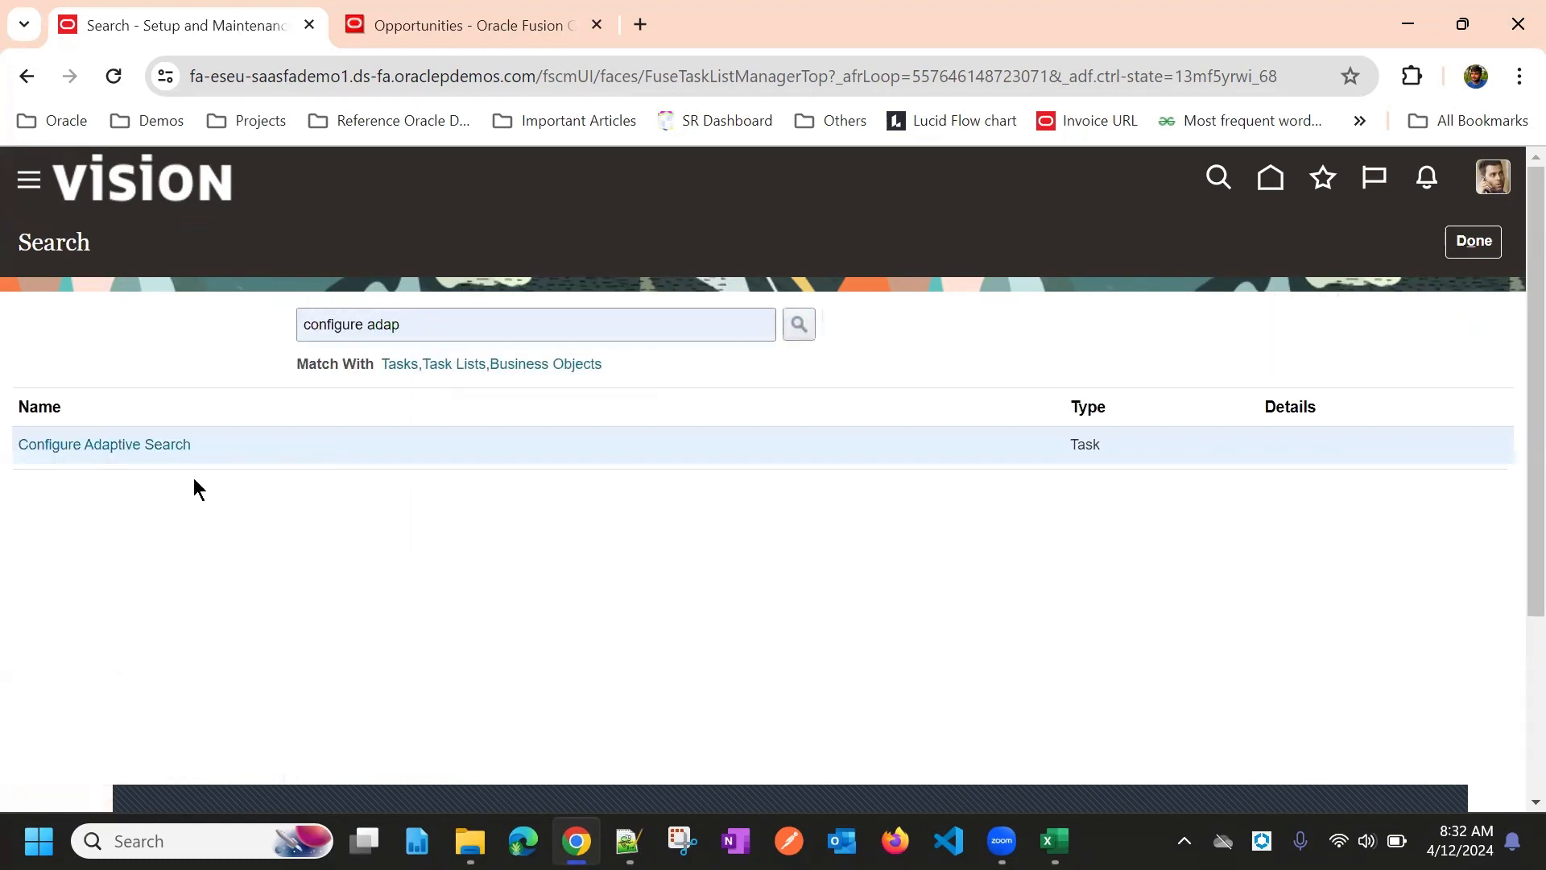
left_click(152, 447)
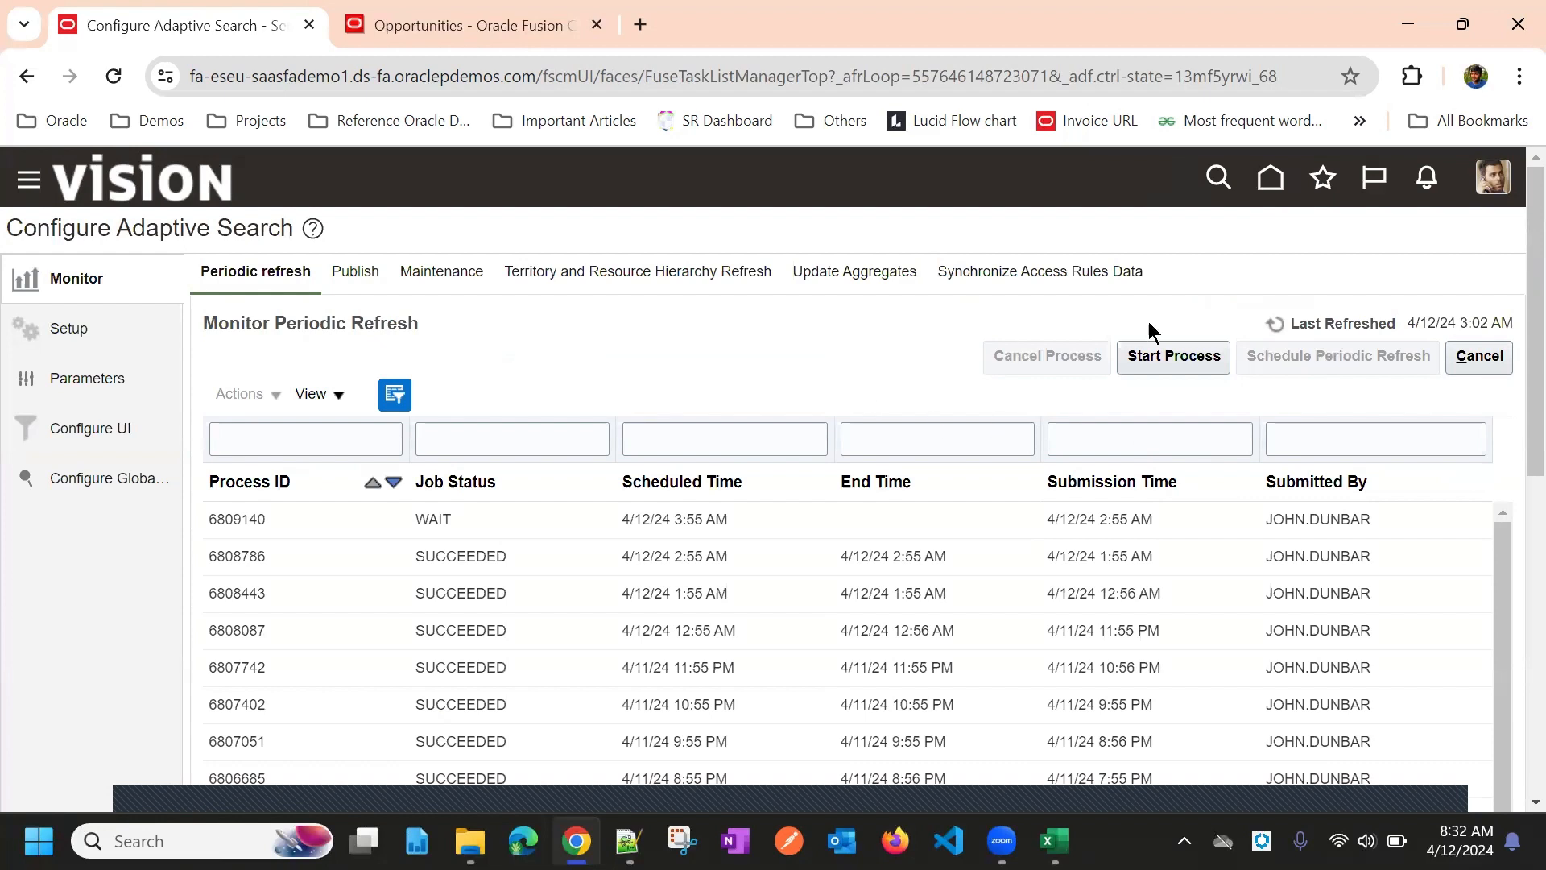
left_click(1275, 326)
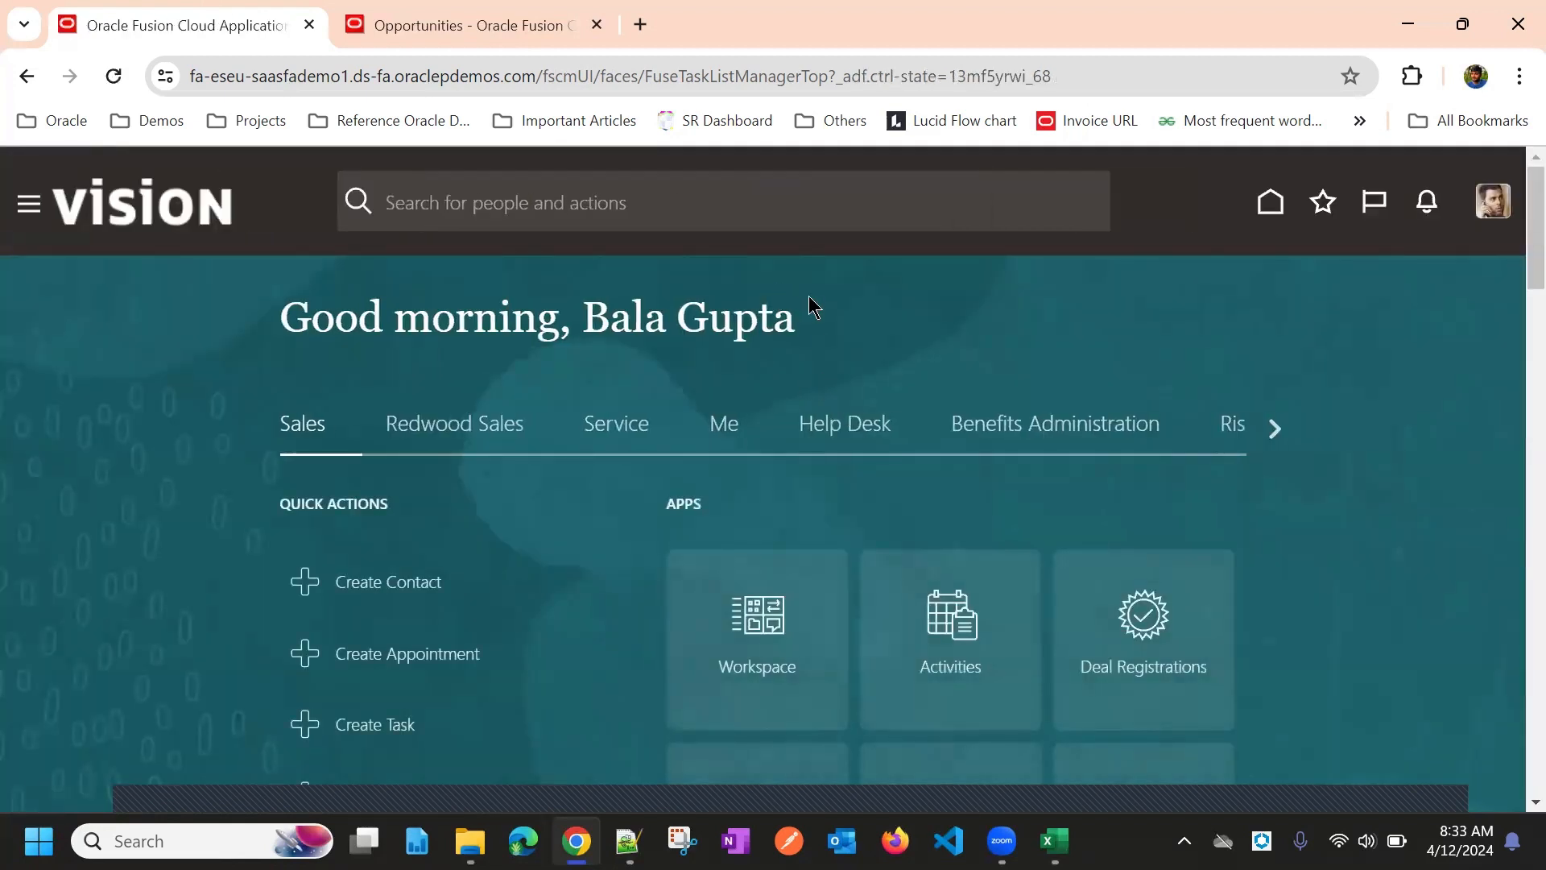
Reopen Opportunities and refresh the list so Test Opty Bulk 04–06 appear
scroll(867, 459, "down", 4)
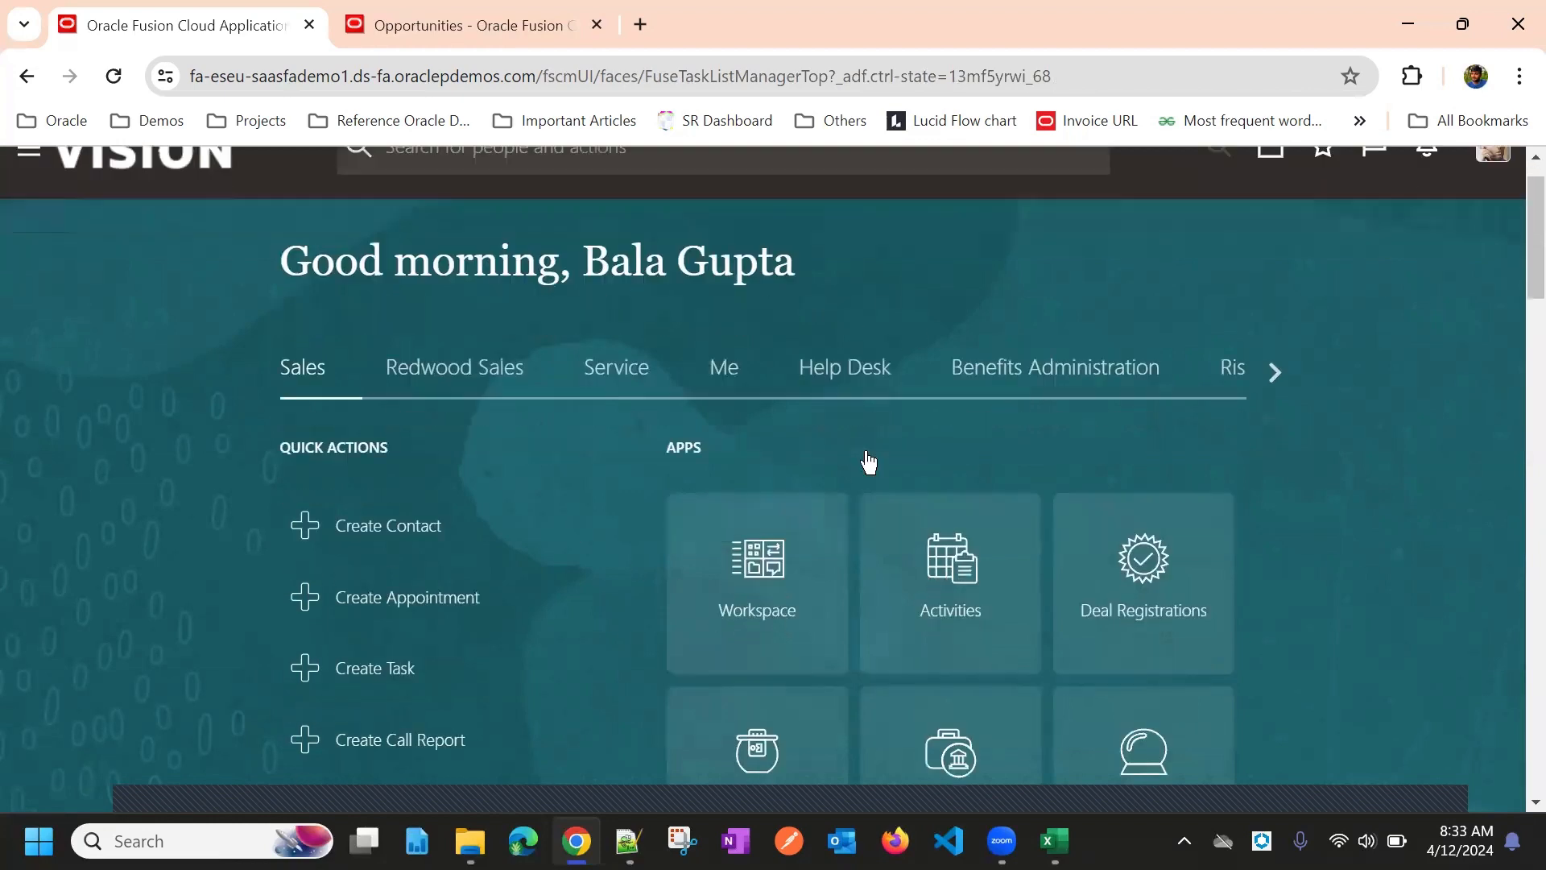
left_click(963, 475)
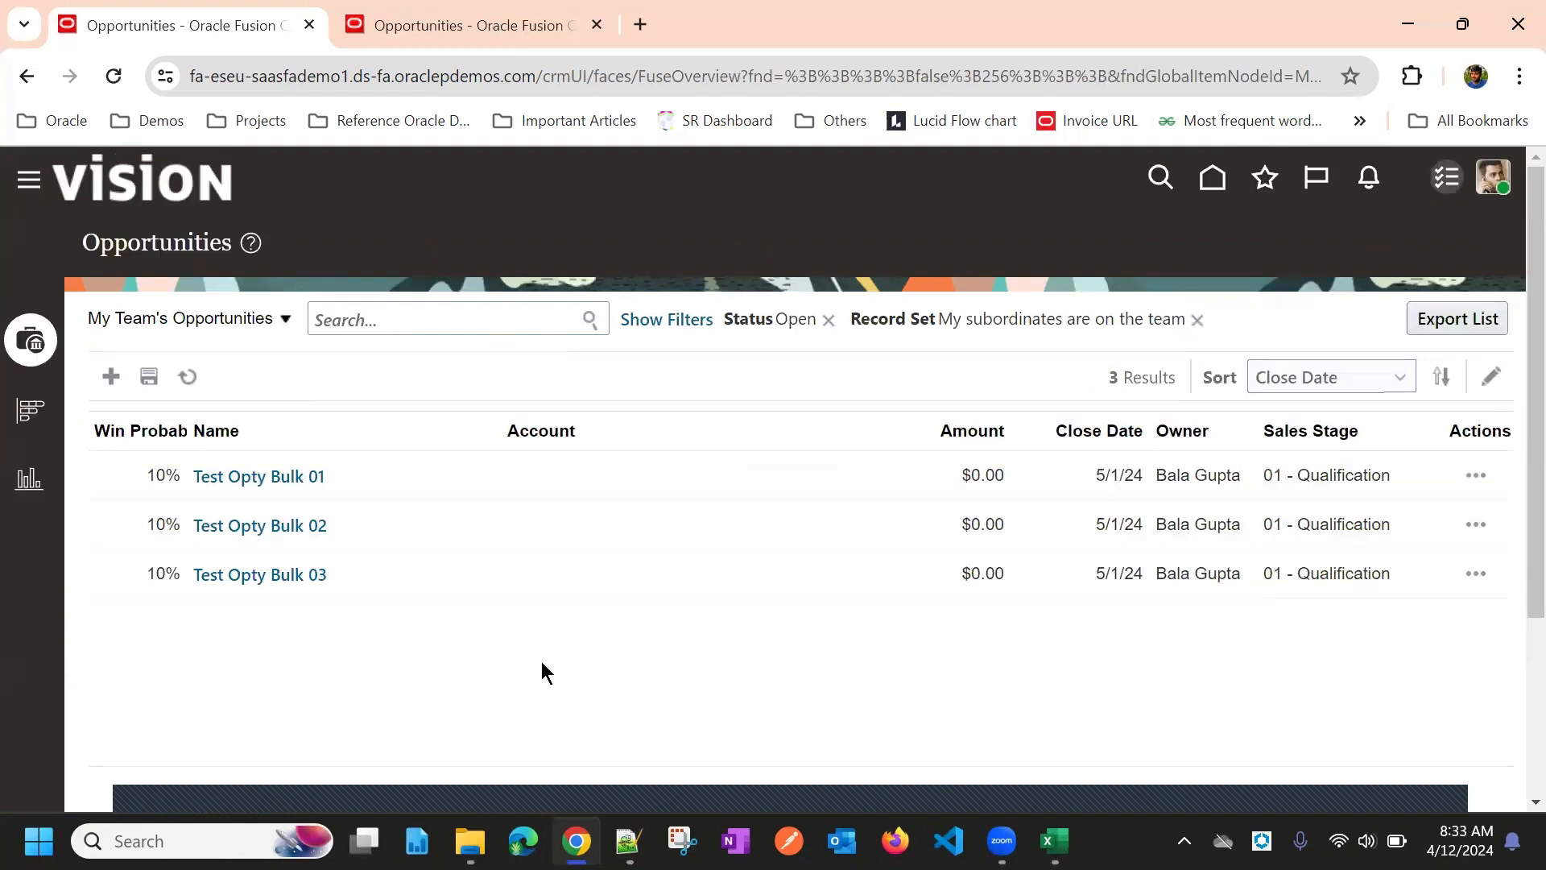
left_click(186, 376)
left_click(185, 374)
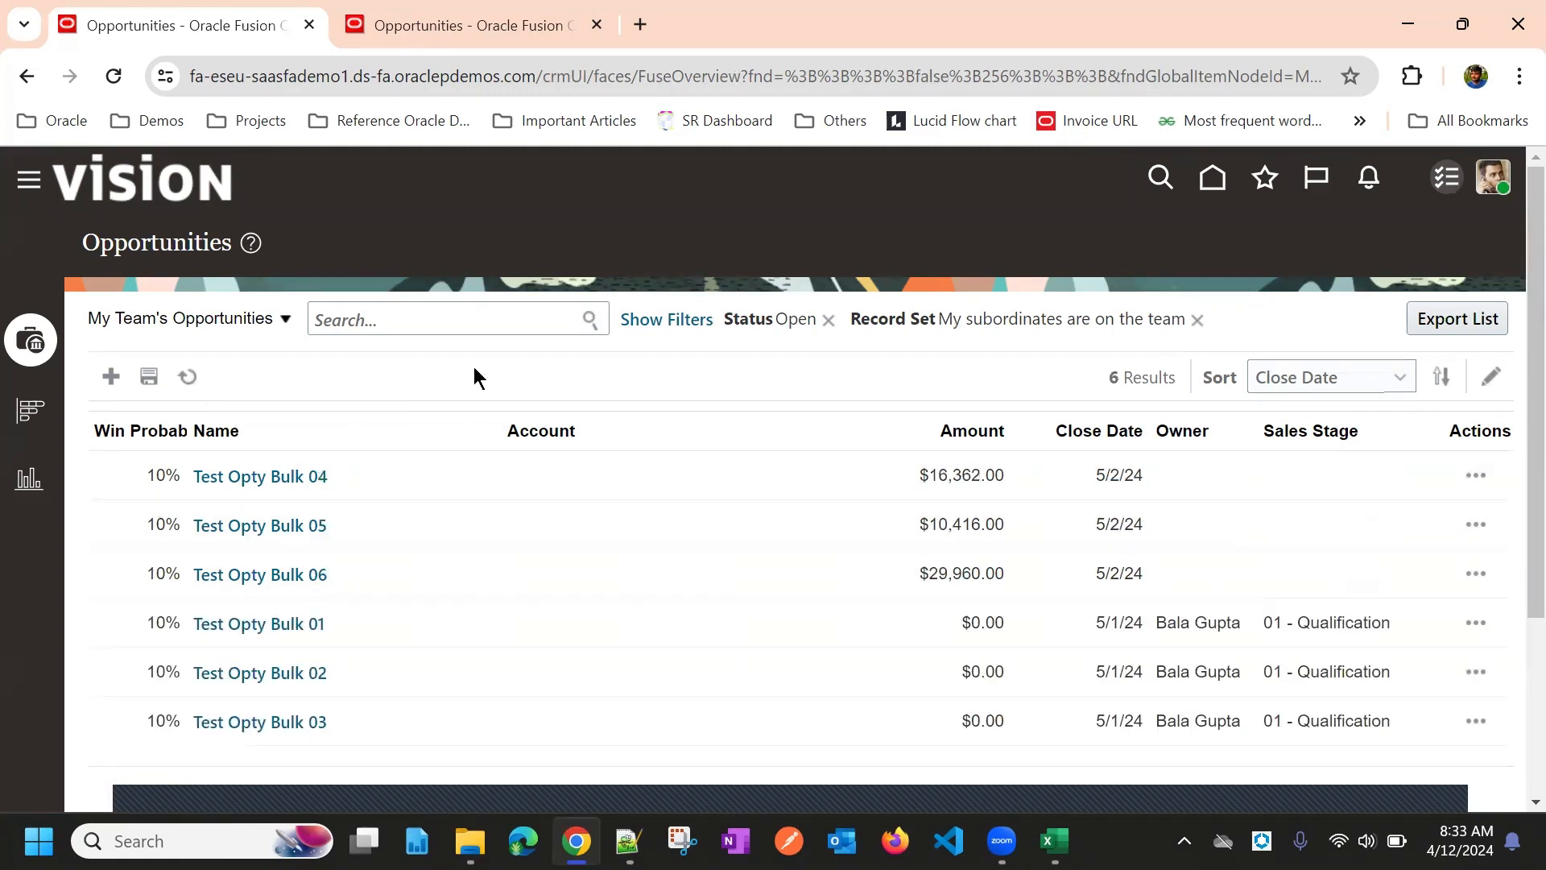
View Test Opty Bulk 04's product lines, then switch to the OptyHeader workbook in Excel
left_click(292, 480)
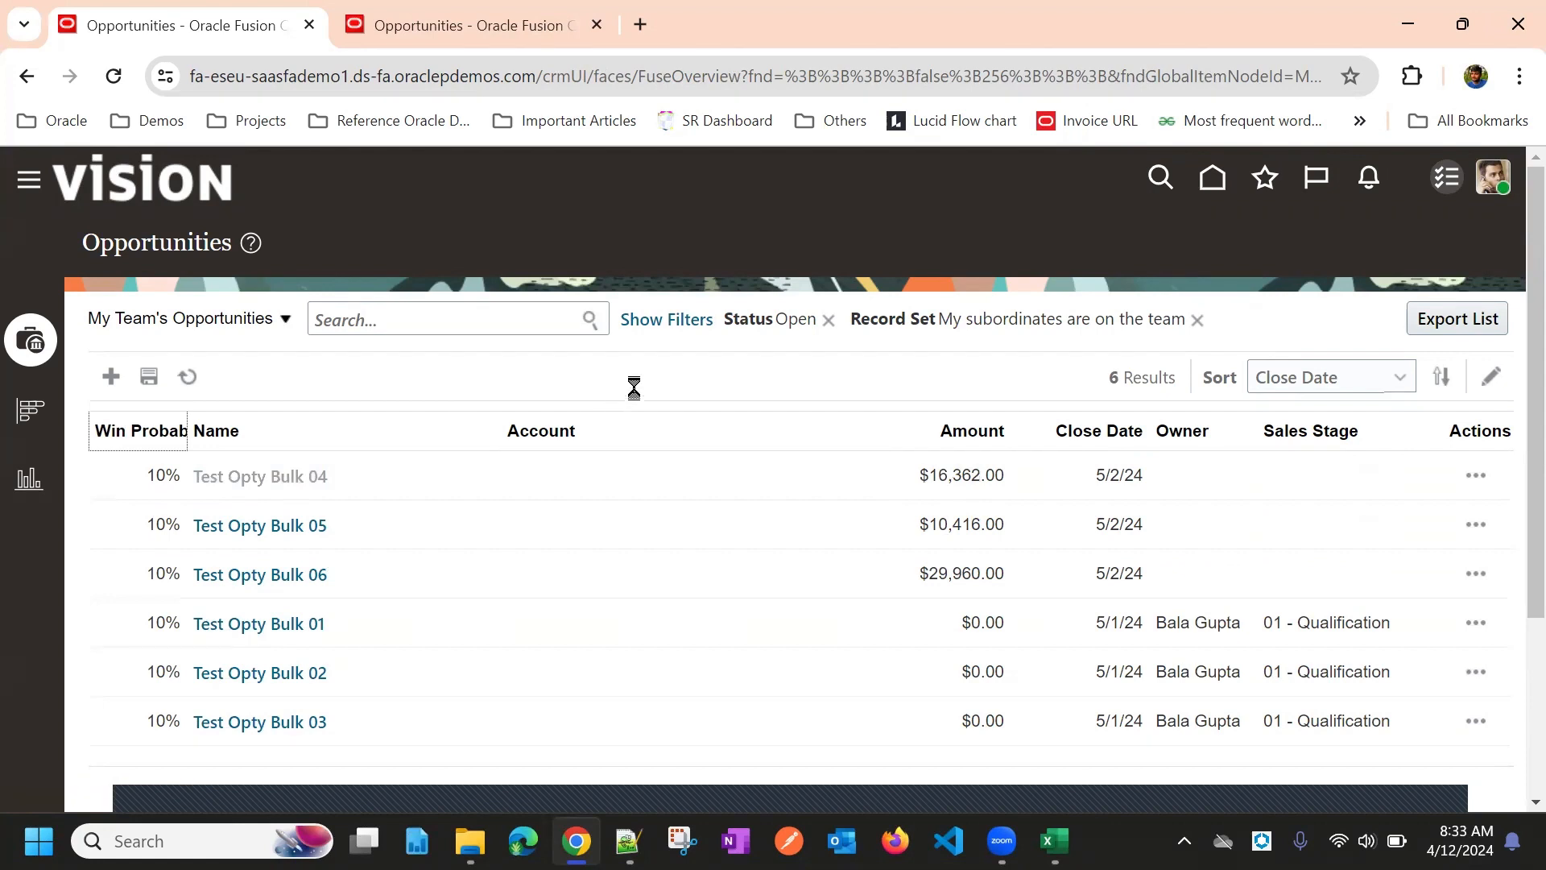
scroll(721, 407, "down", 6)
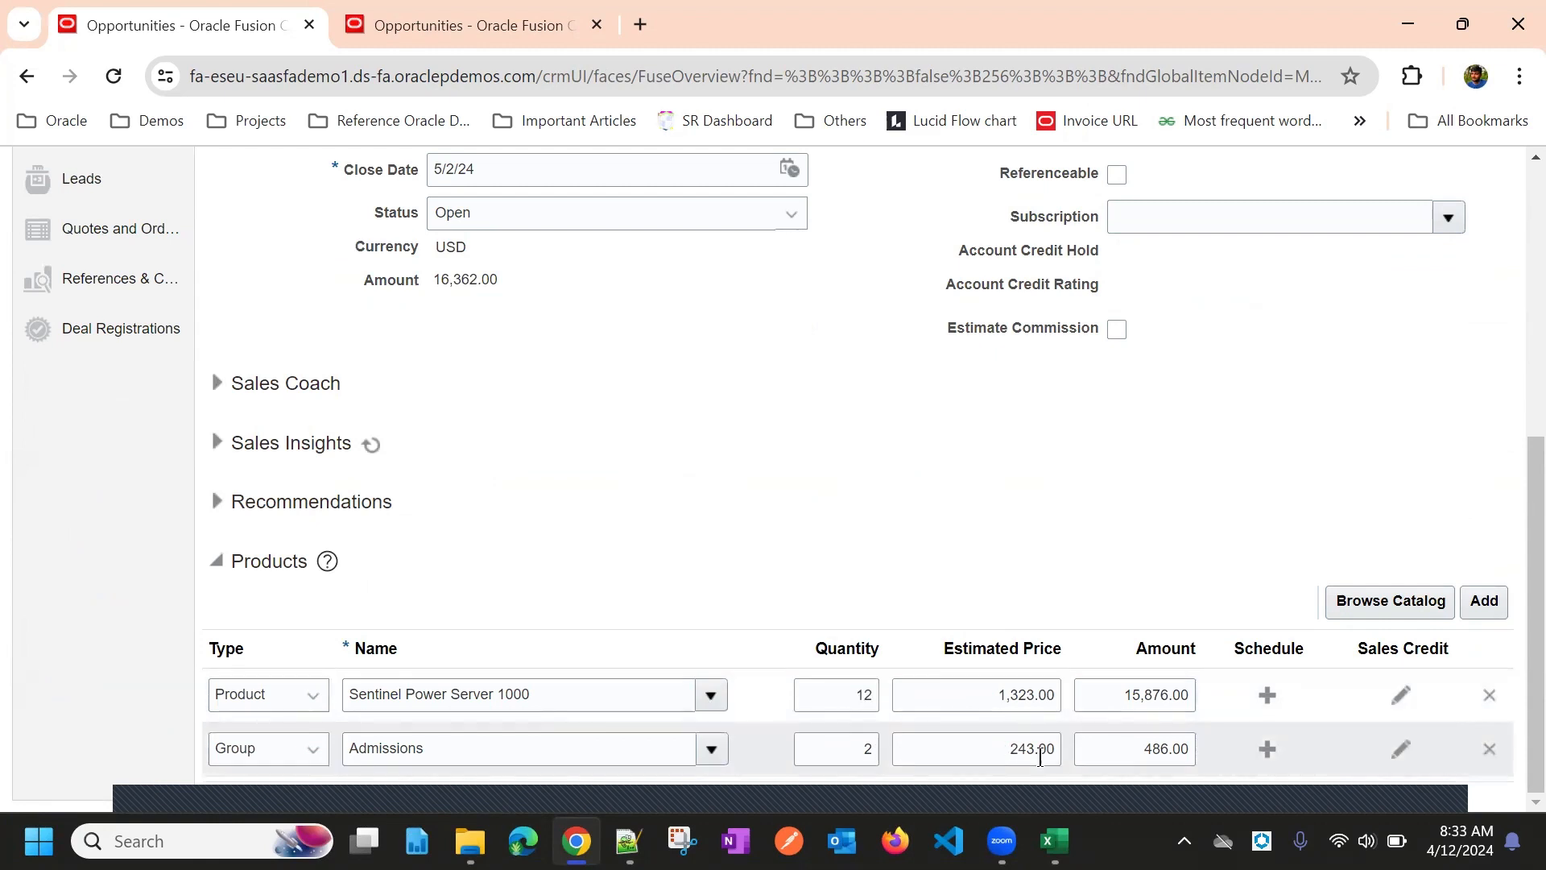
left_click(896, 701)
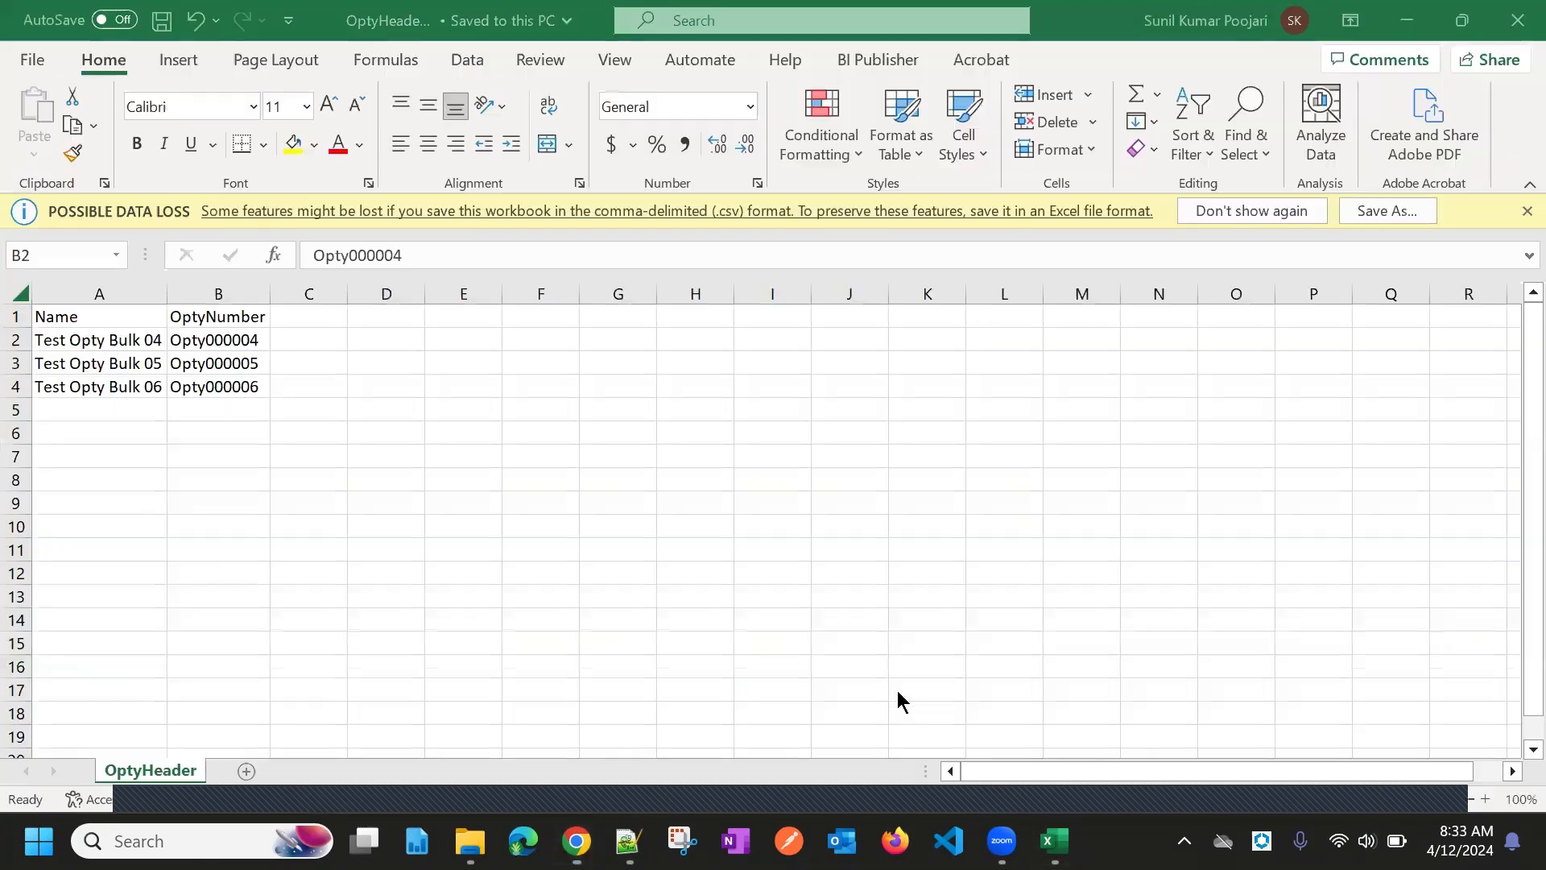
Compare the OptyHeader and Opty Reveneue workbooks and check both revenue lines' product types
mouse_move(1054, 840)
left_click(1127, 727)
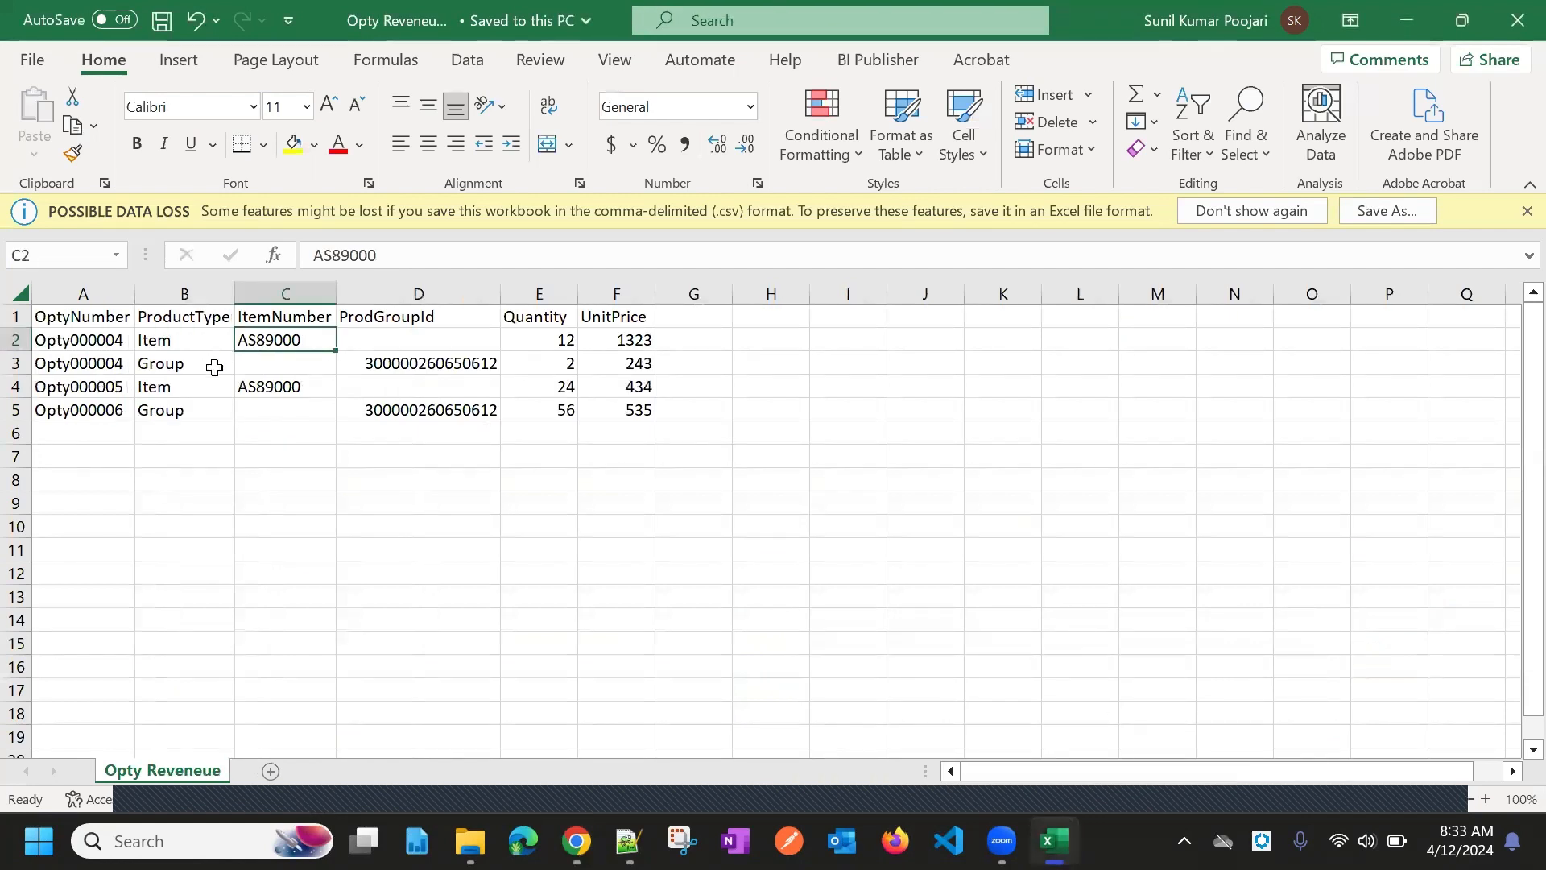
key("alt+Tab")
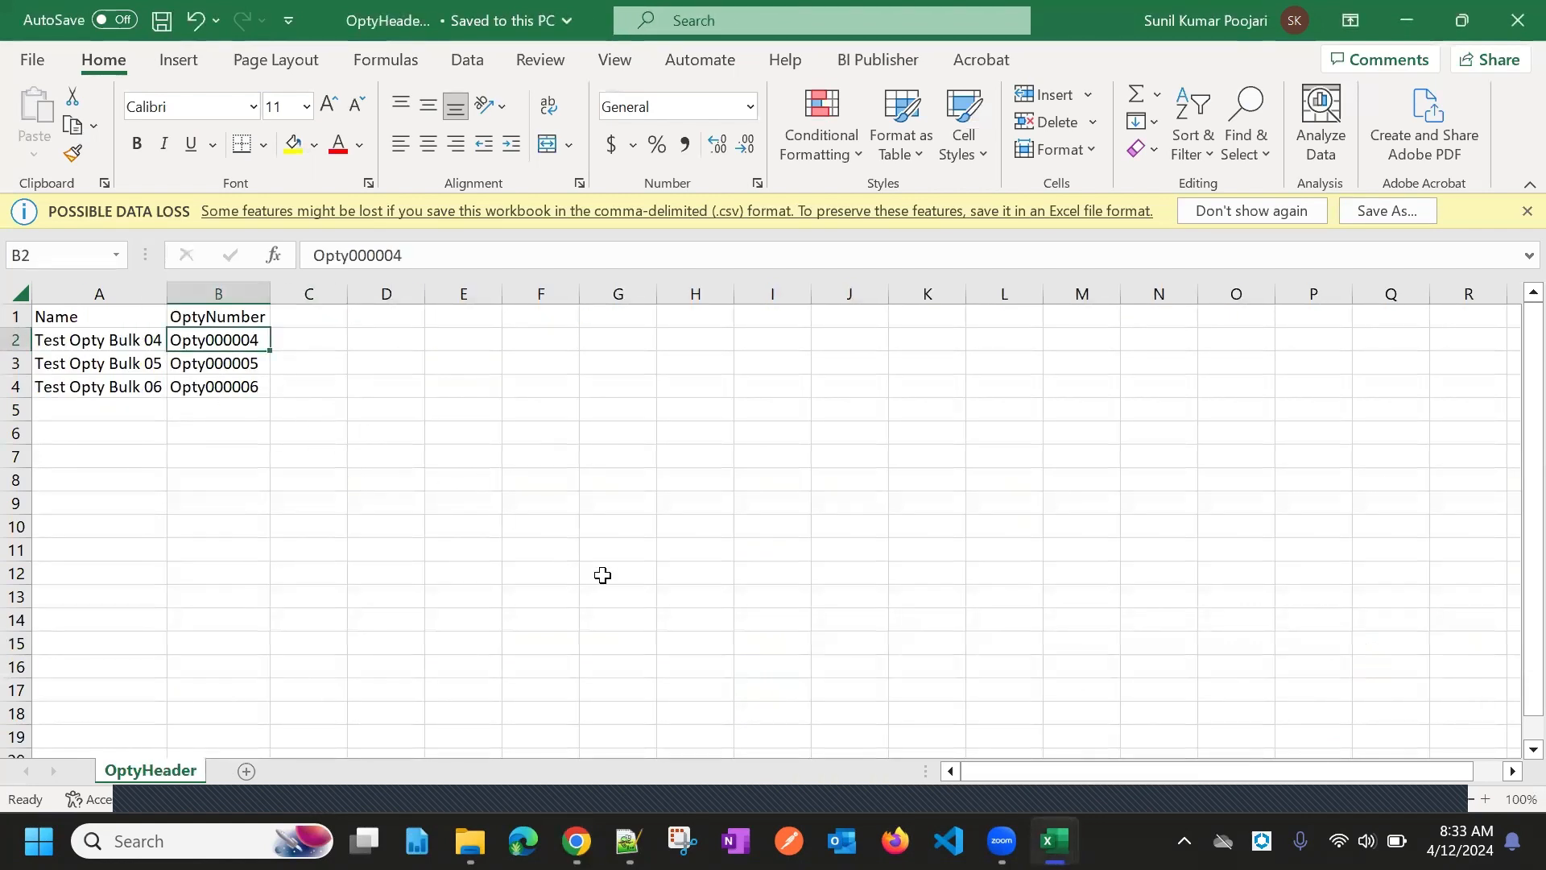
key("alt+Tab")
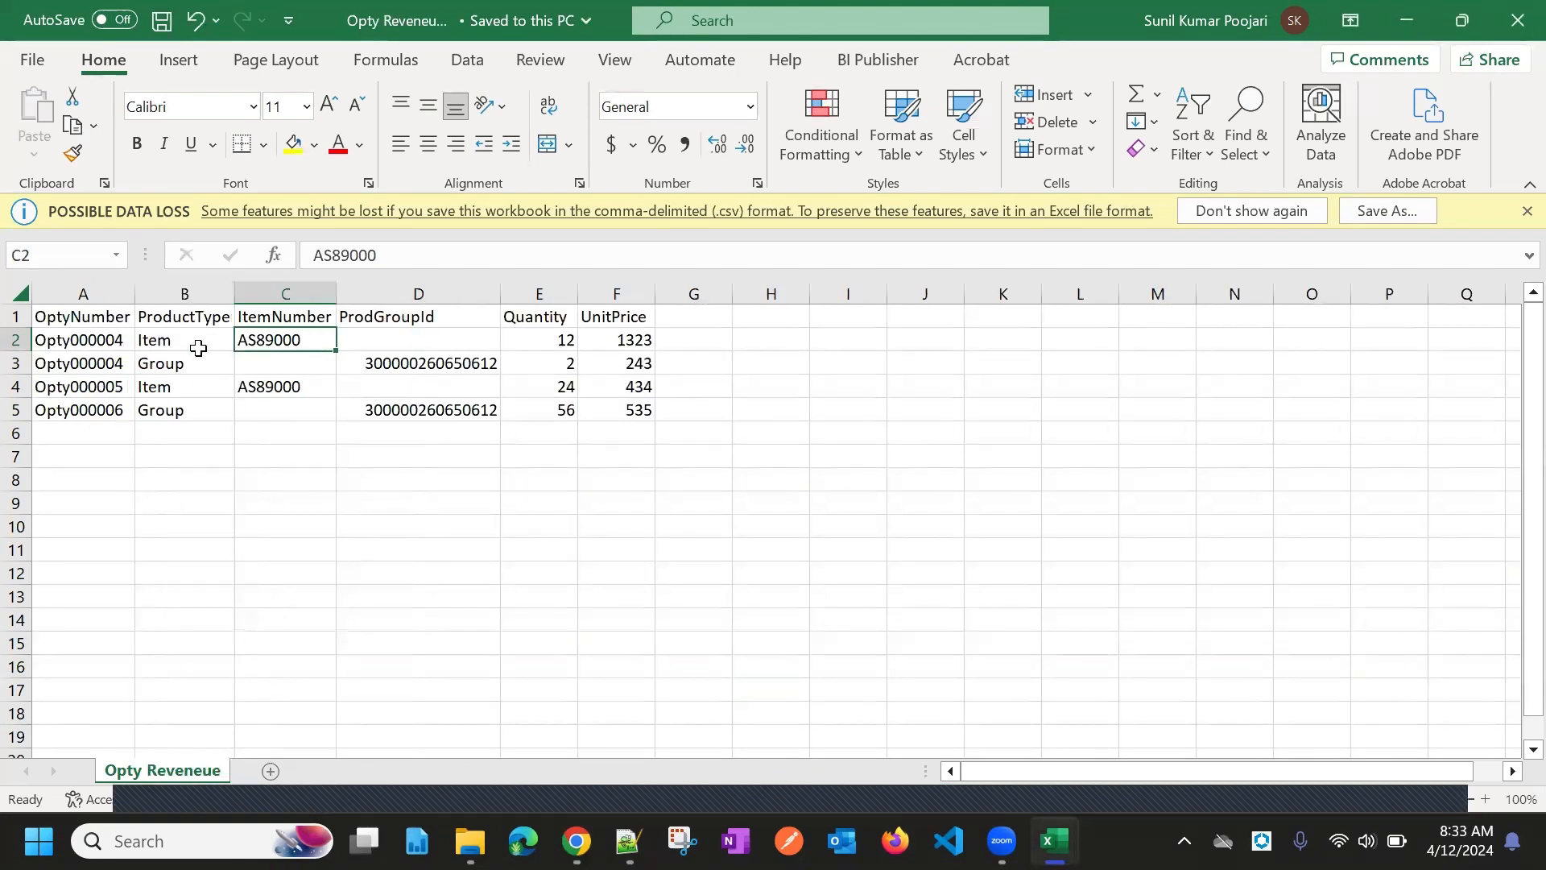
key("Left")
key("Down")
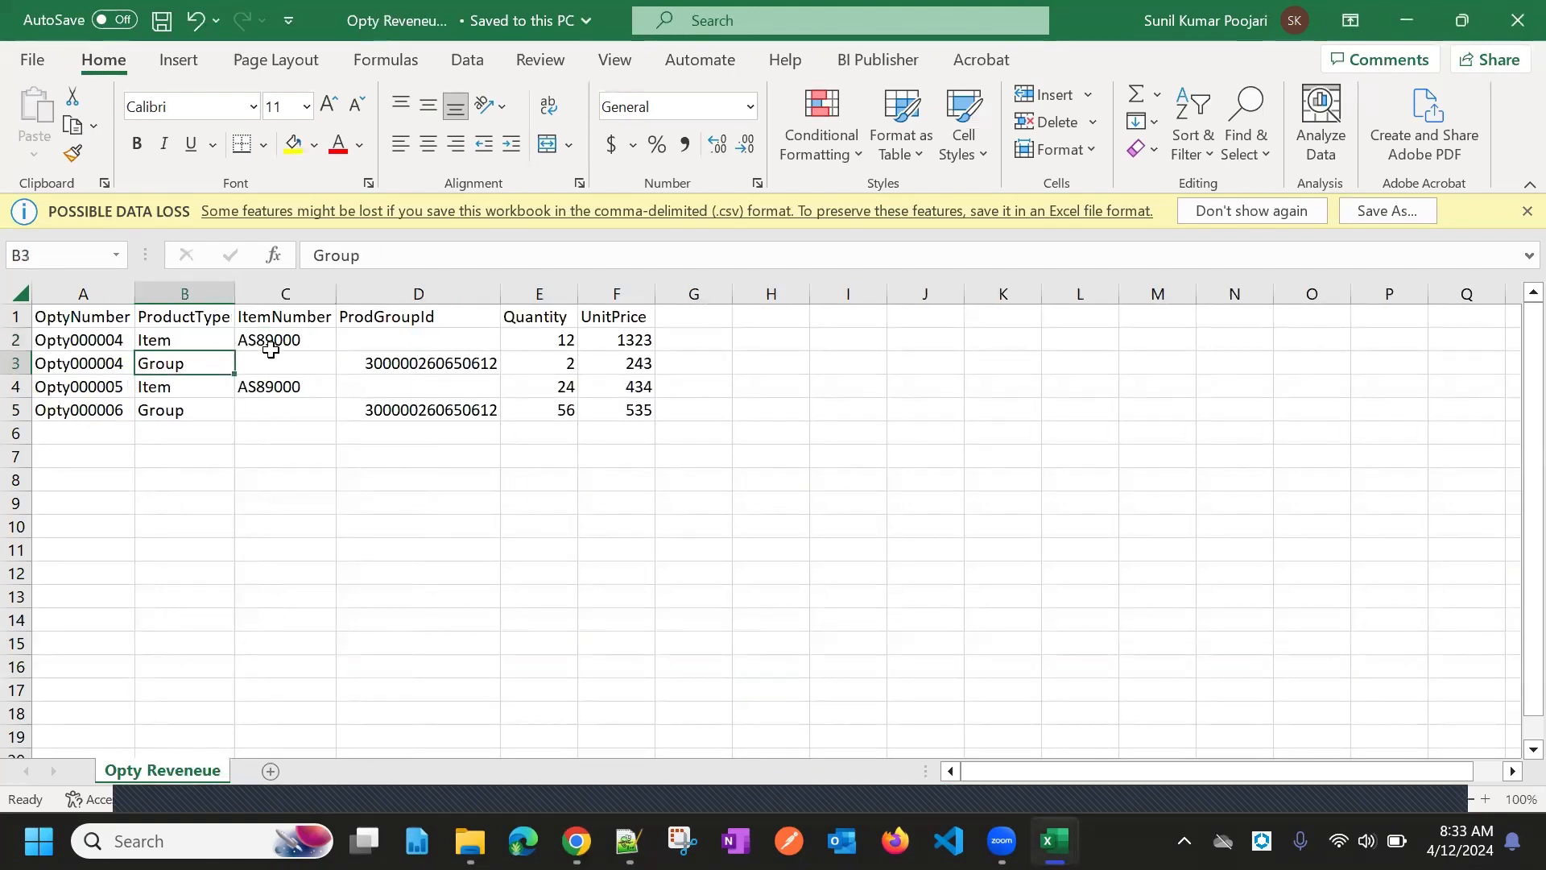
Confirm quantities 12 and 2 at unit prices 1323 and 243, then return to Oracle
left_click(551, 347)
left_click(552, 361)
left_click(636, 340)
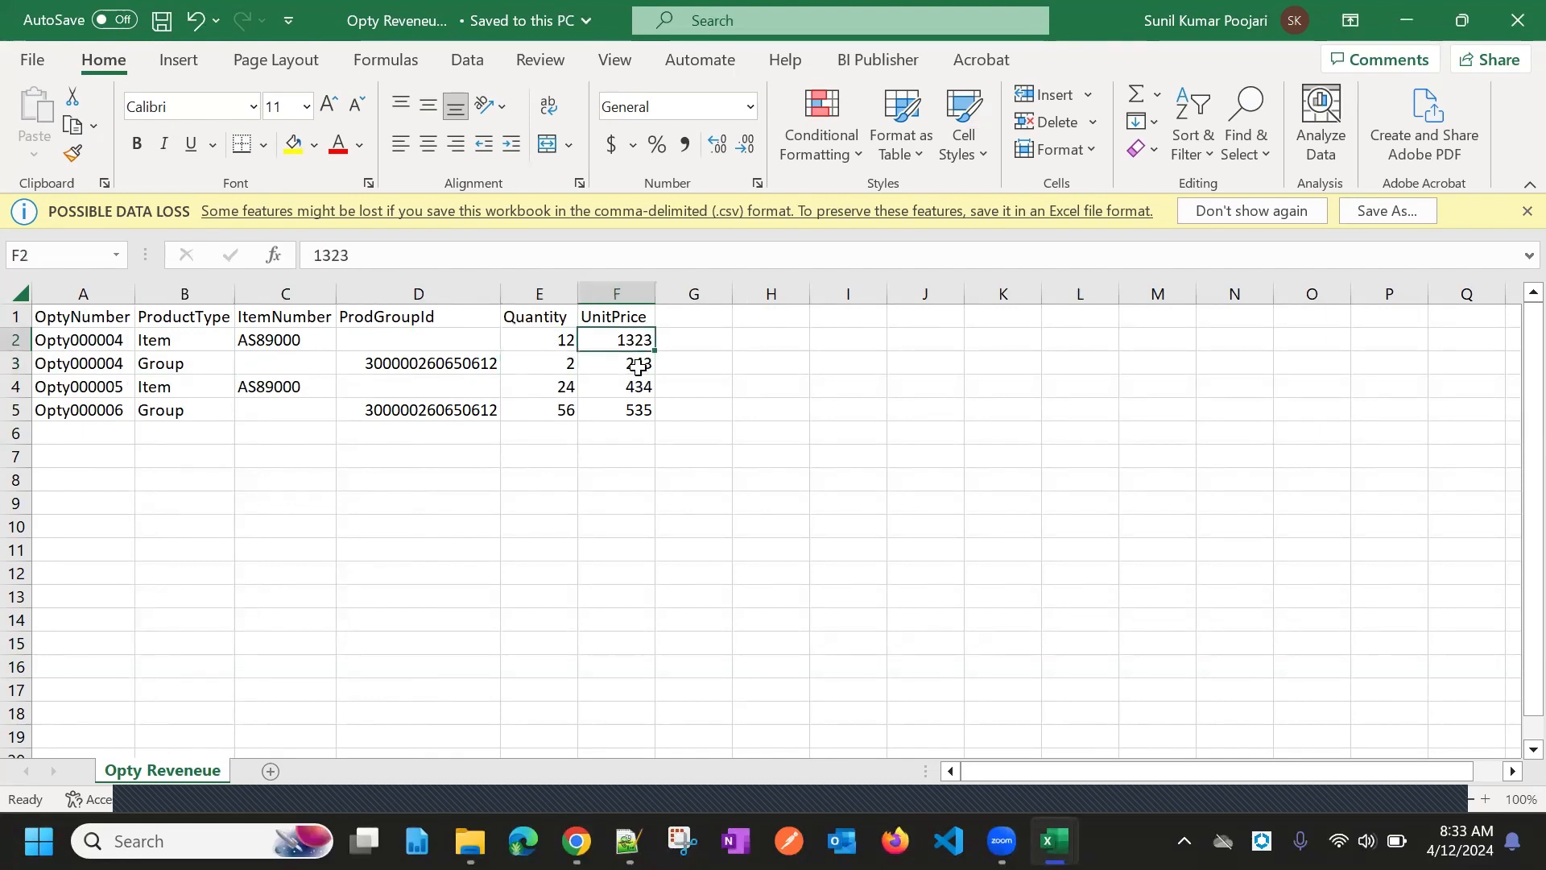
left_click(637, 367)
key("alt+Tab")
key("alt+Tab")
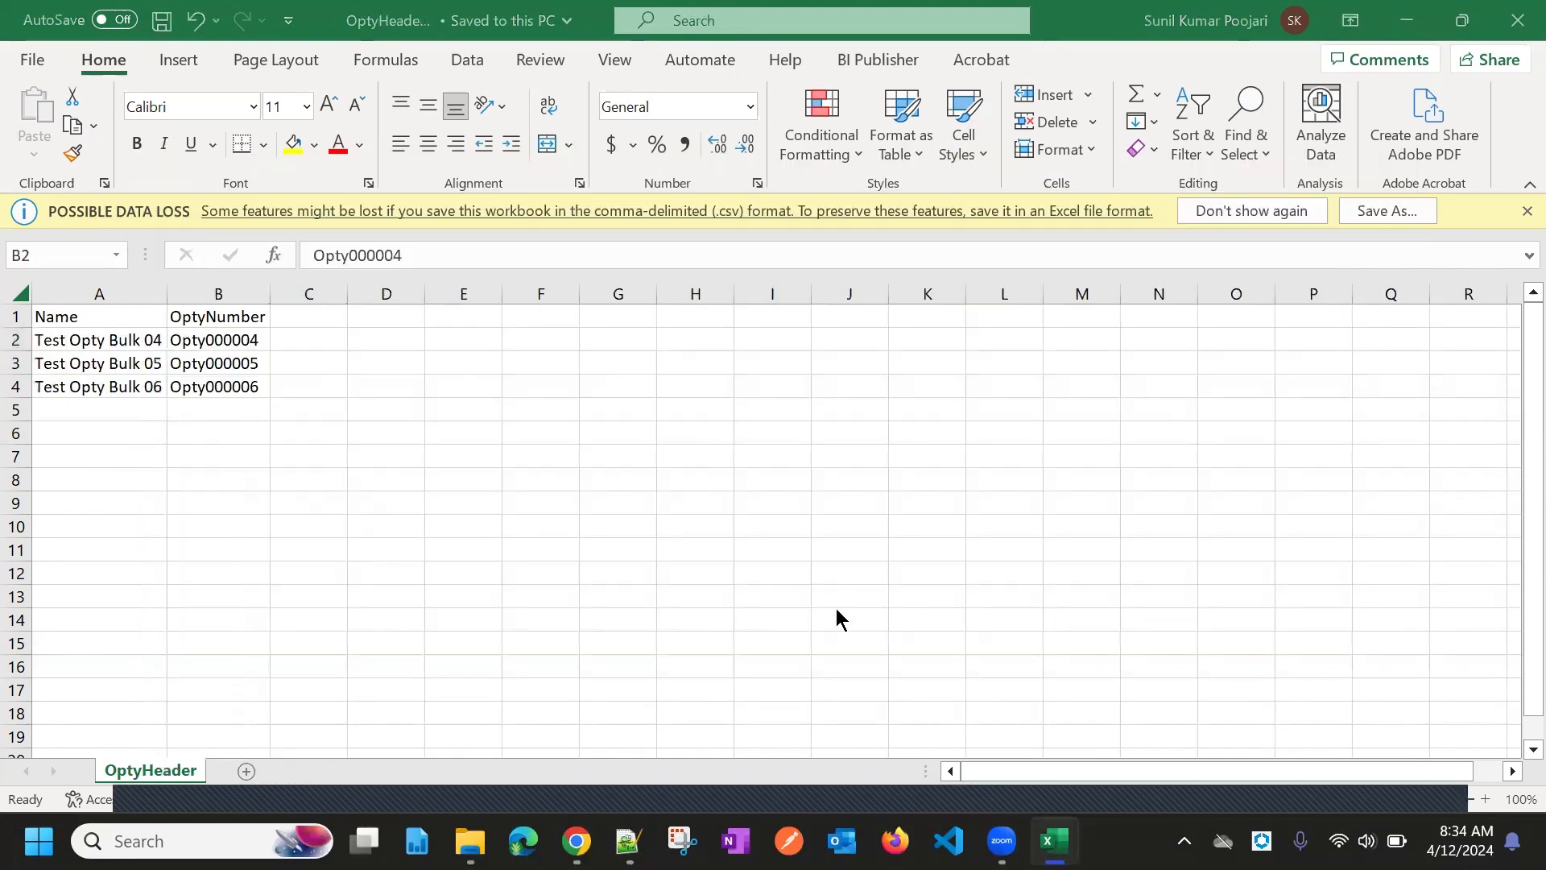
key("alt+Tab")
key("Tab")
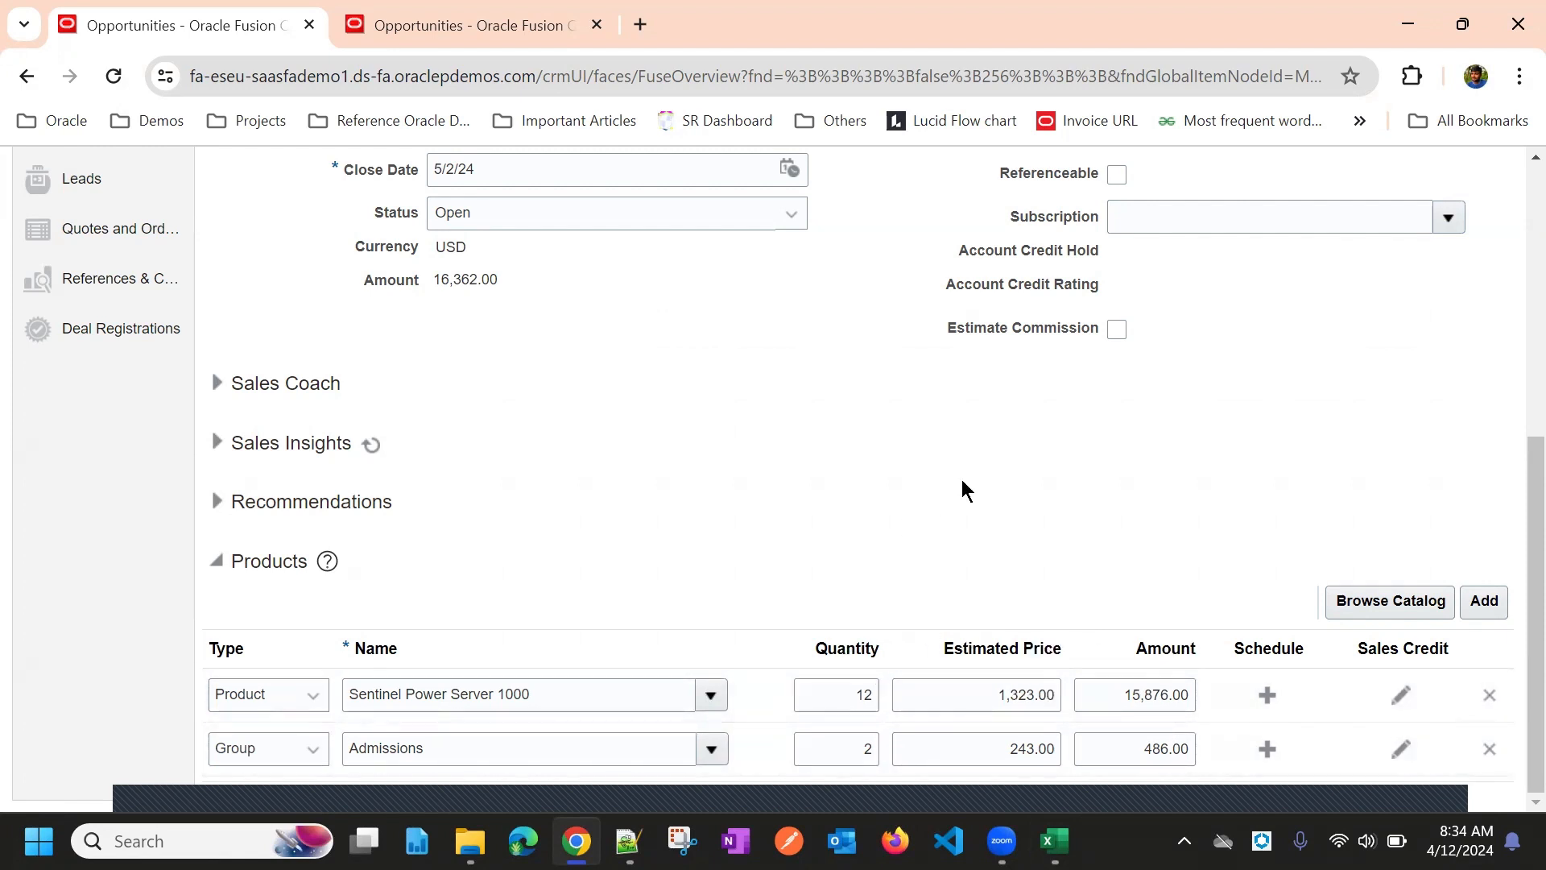
Cancel Test Opty Bulk 04 unsaved, returning to the list showing Bulk 04–06
scroll(953, 536, "up", 6)
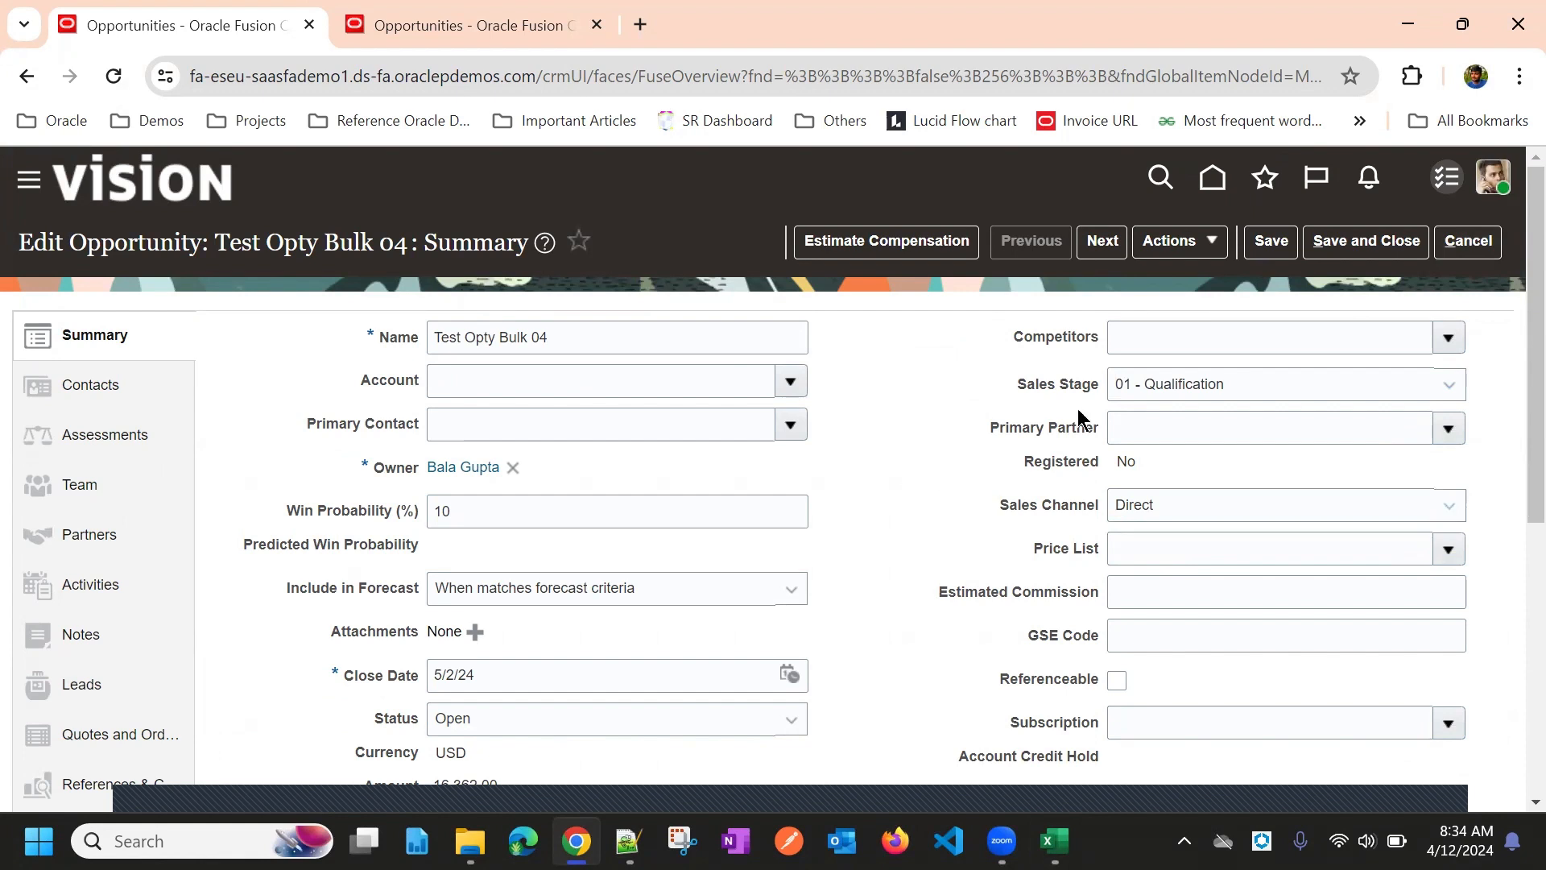
left_click(1468, 241)
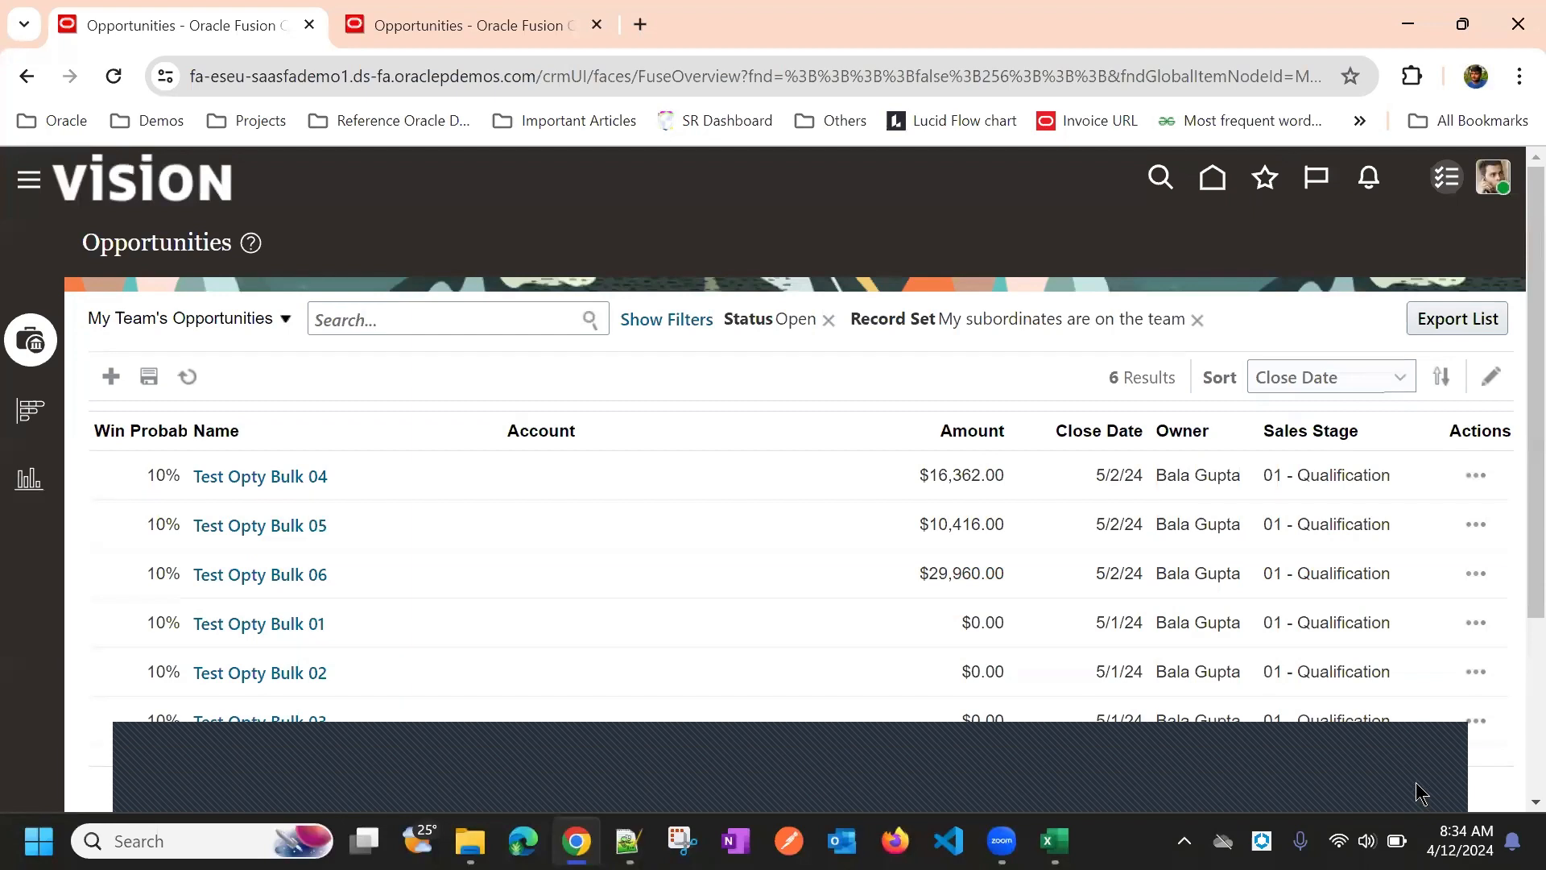
left_click(1415, 780)
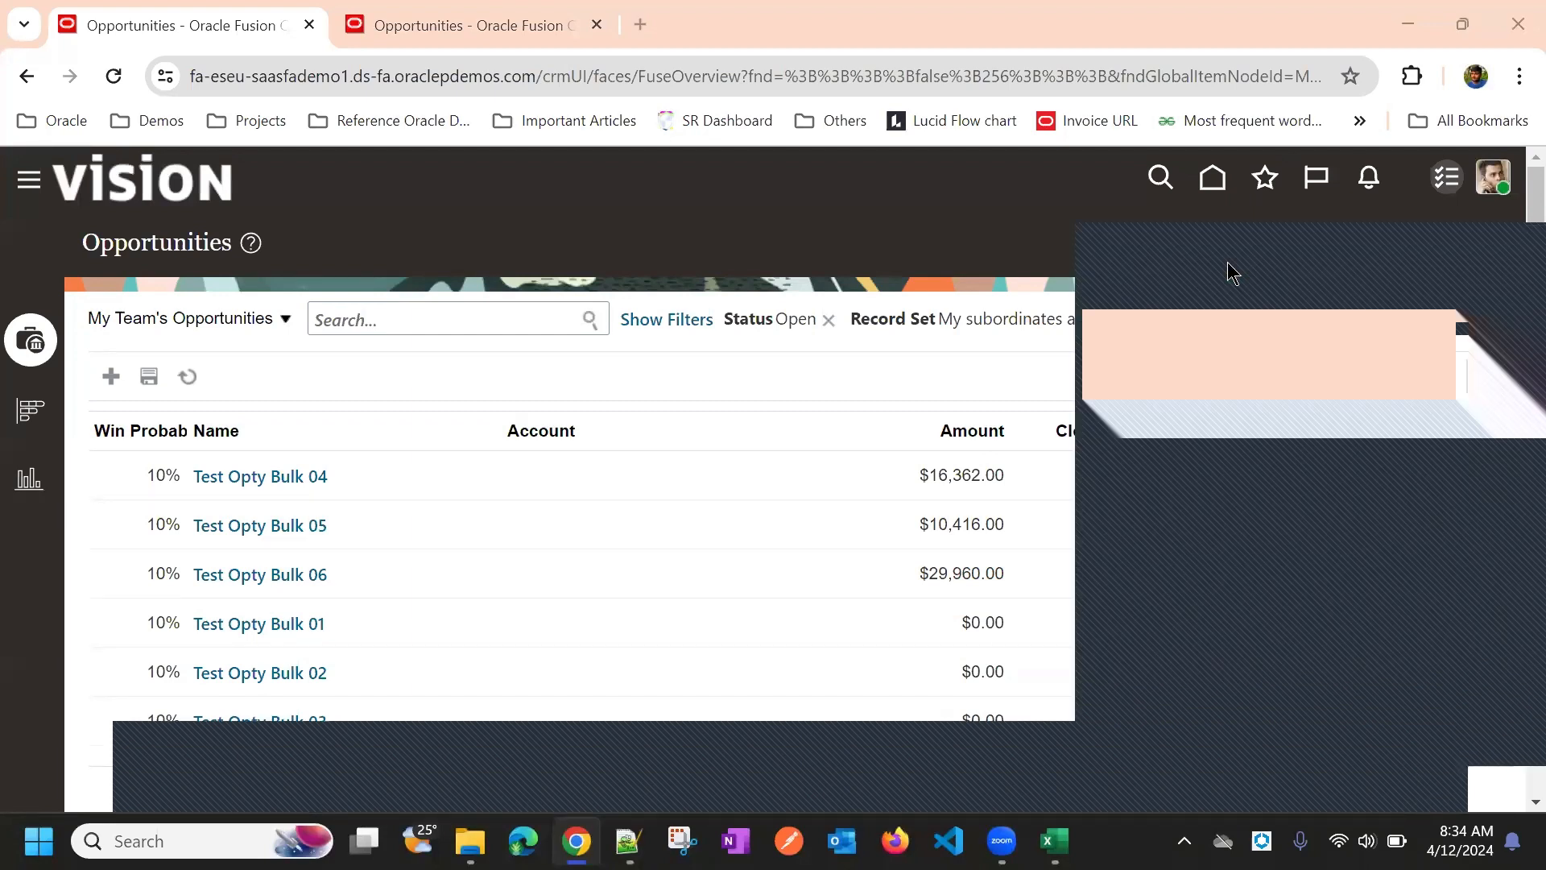
In the Opty Reveneue CSV, review opportunity numbers A2:A5 for Opty000004 through Opty000006
key("alt+Tab")
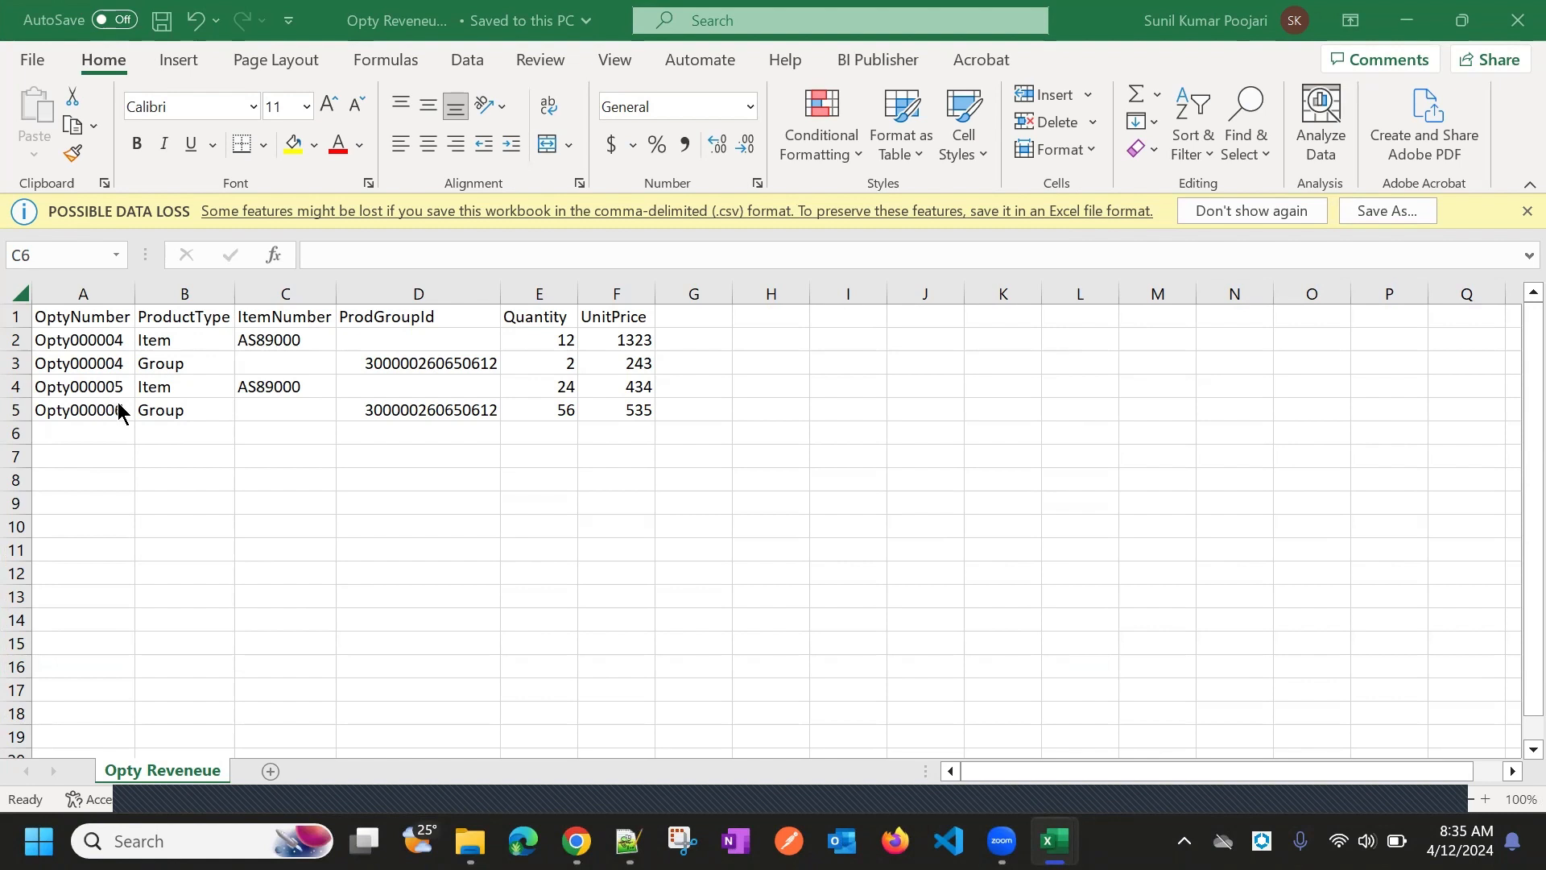
left_click(93, 338)
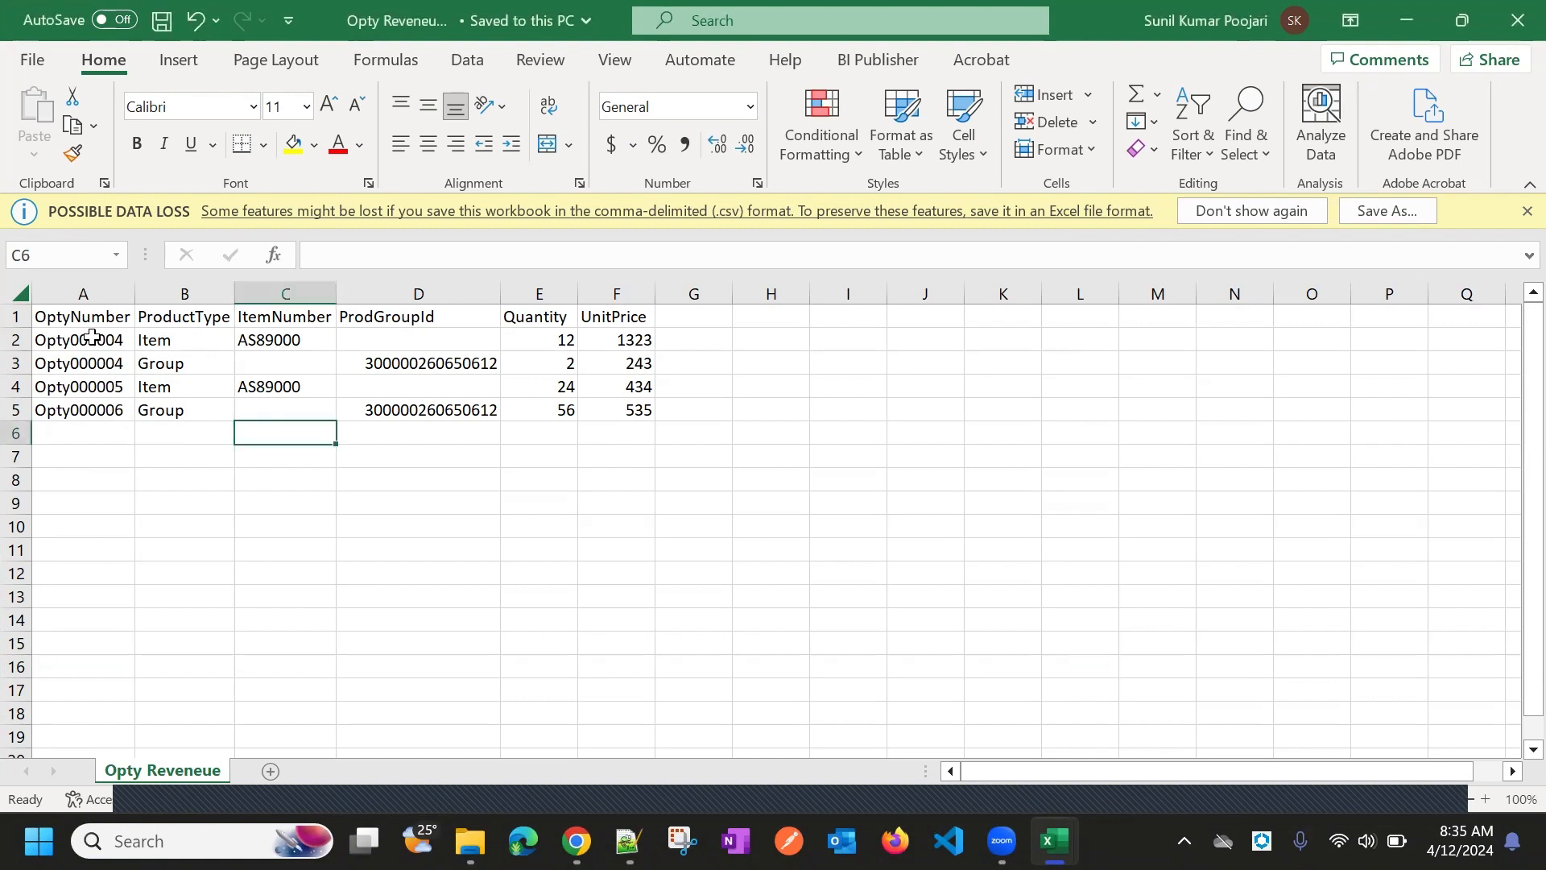
left_click_drag(93, 338, 90, 409)
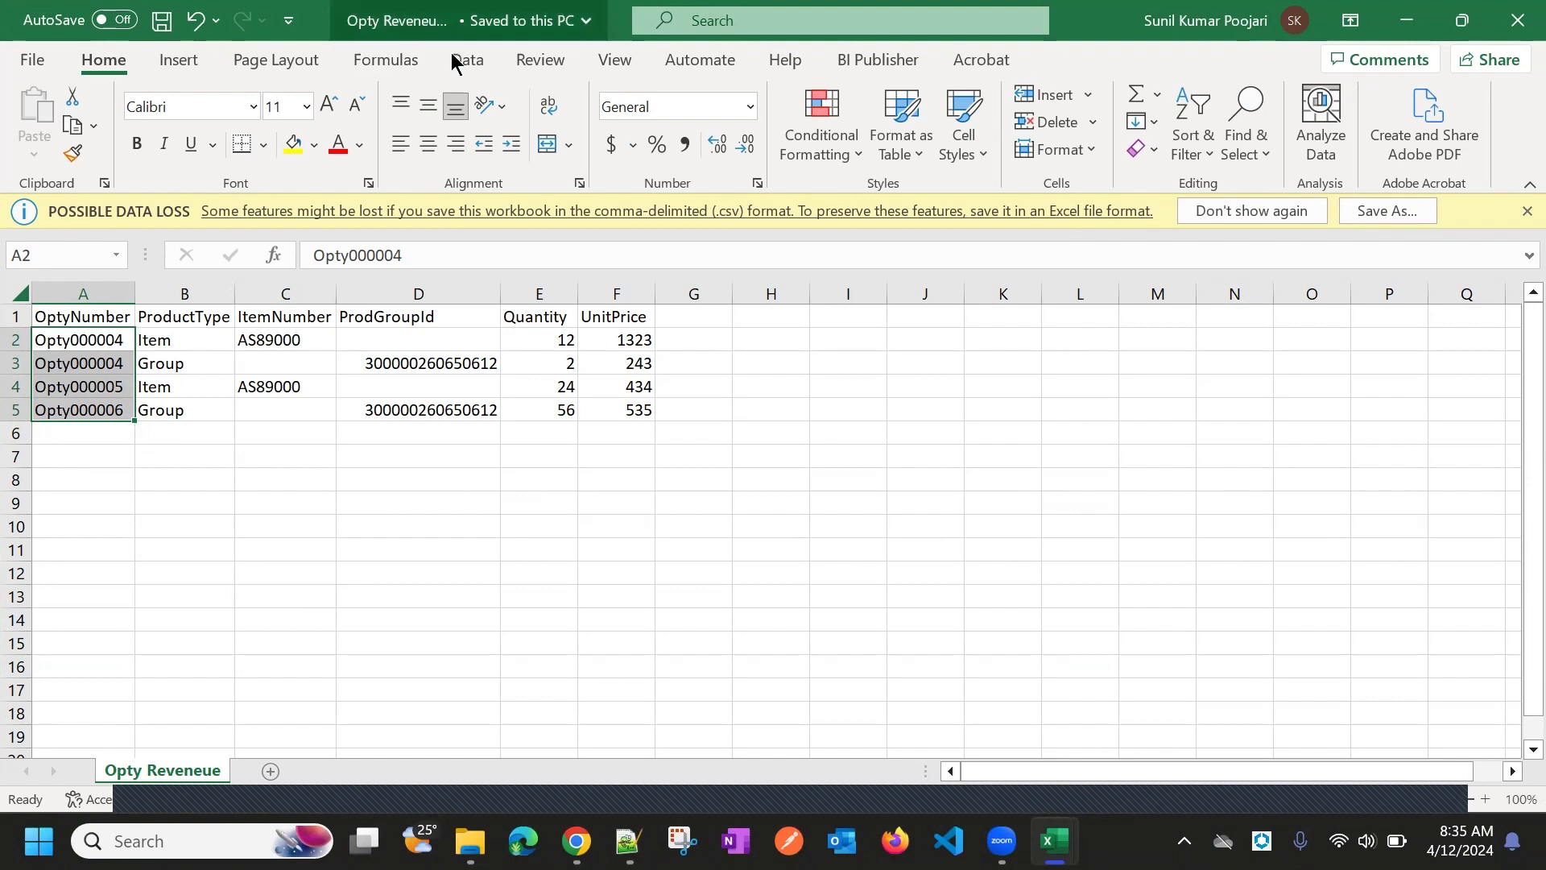
left_click(251, 440)
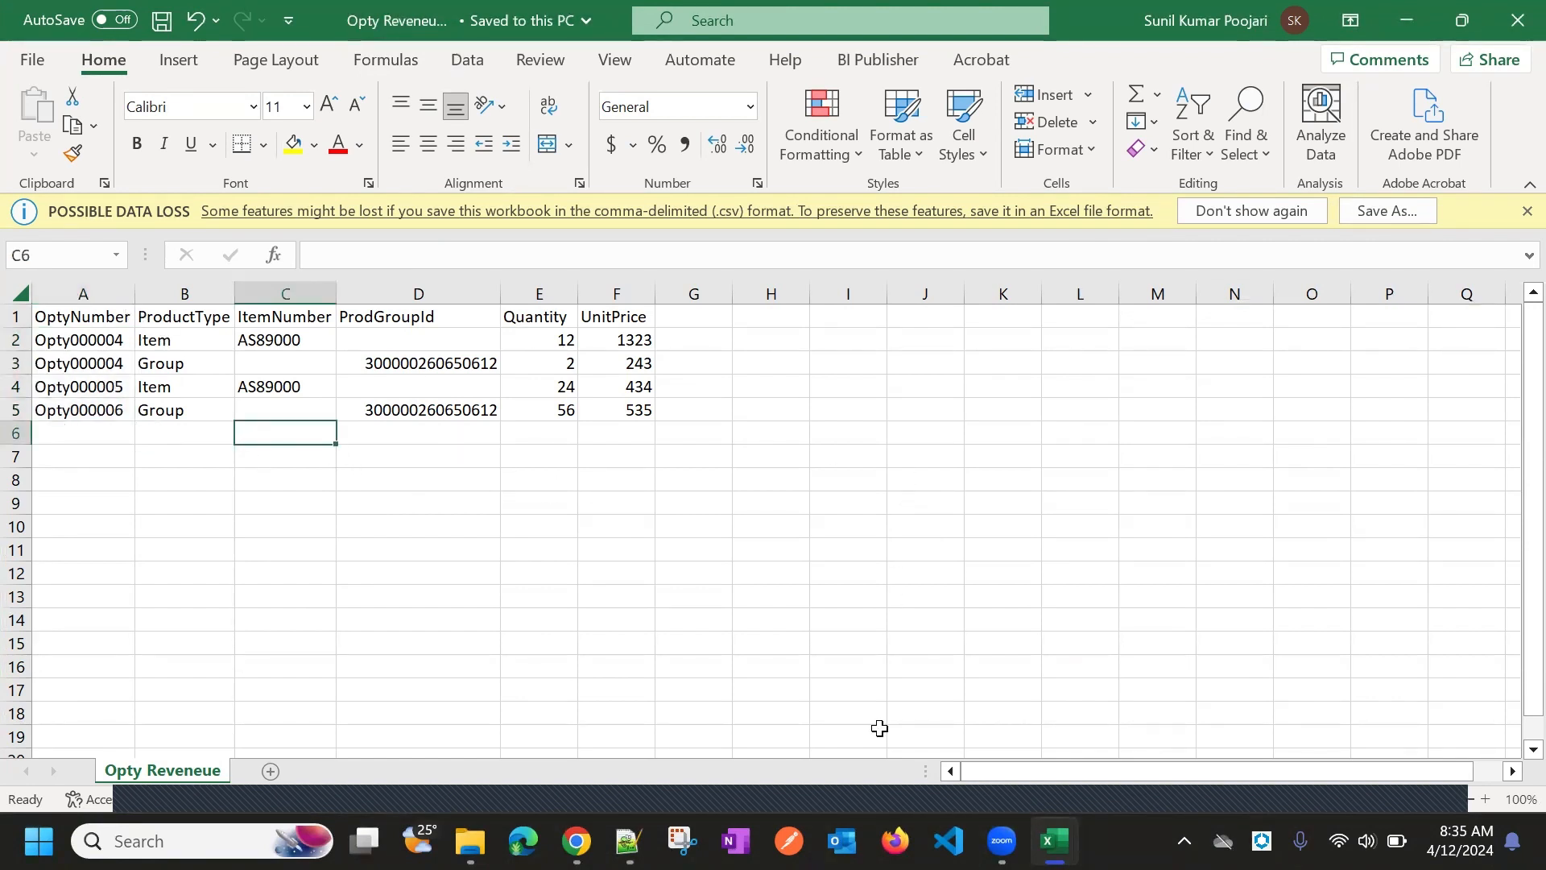